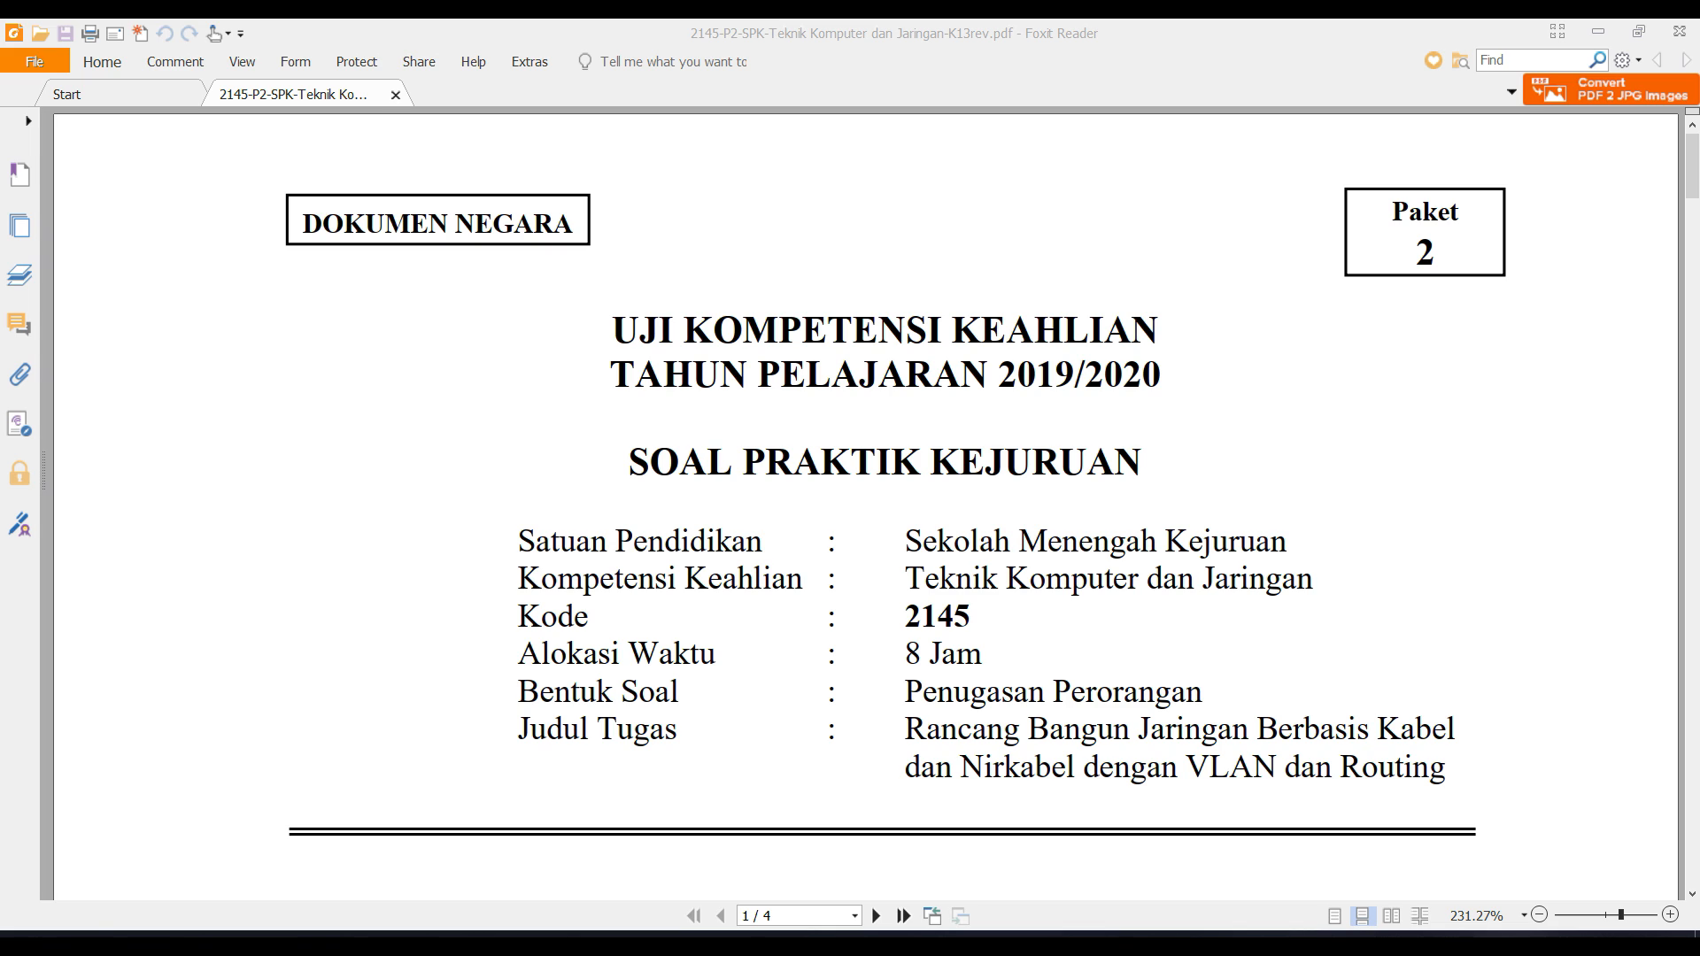
Scroll through the first pages of the exam task sheet in Foxit Reader.
scroll(1086, 684, "down", 10)
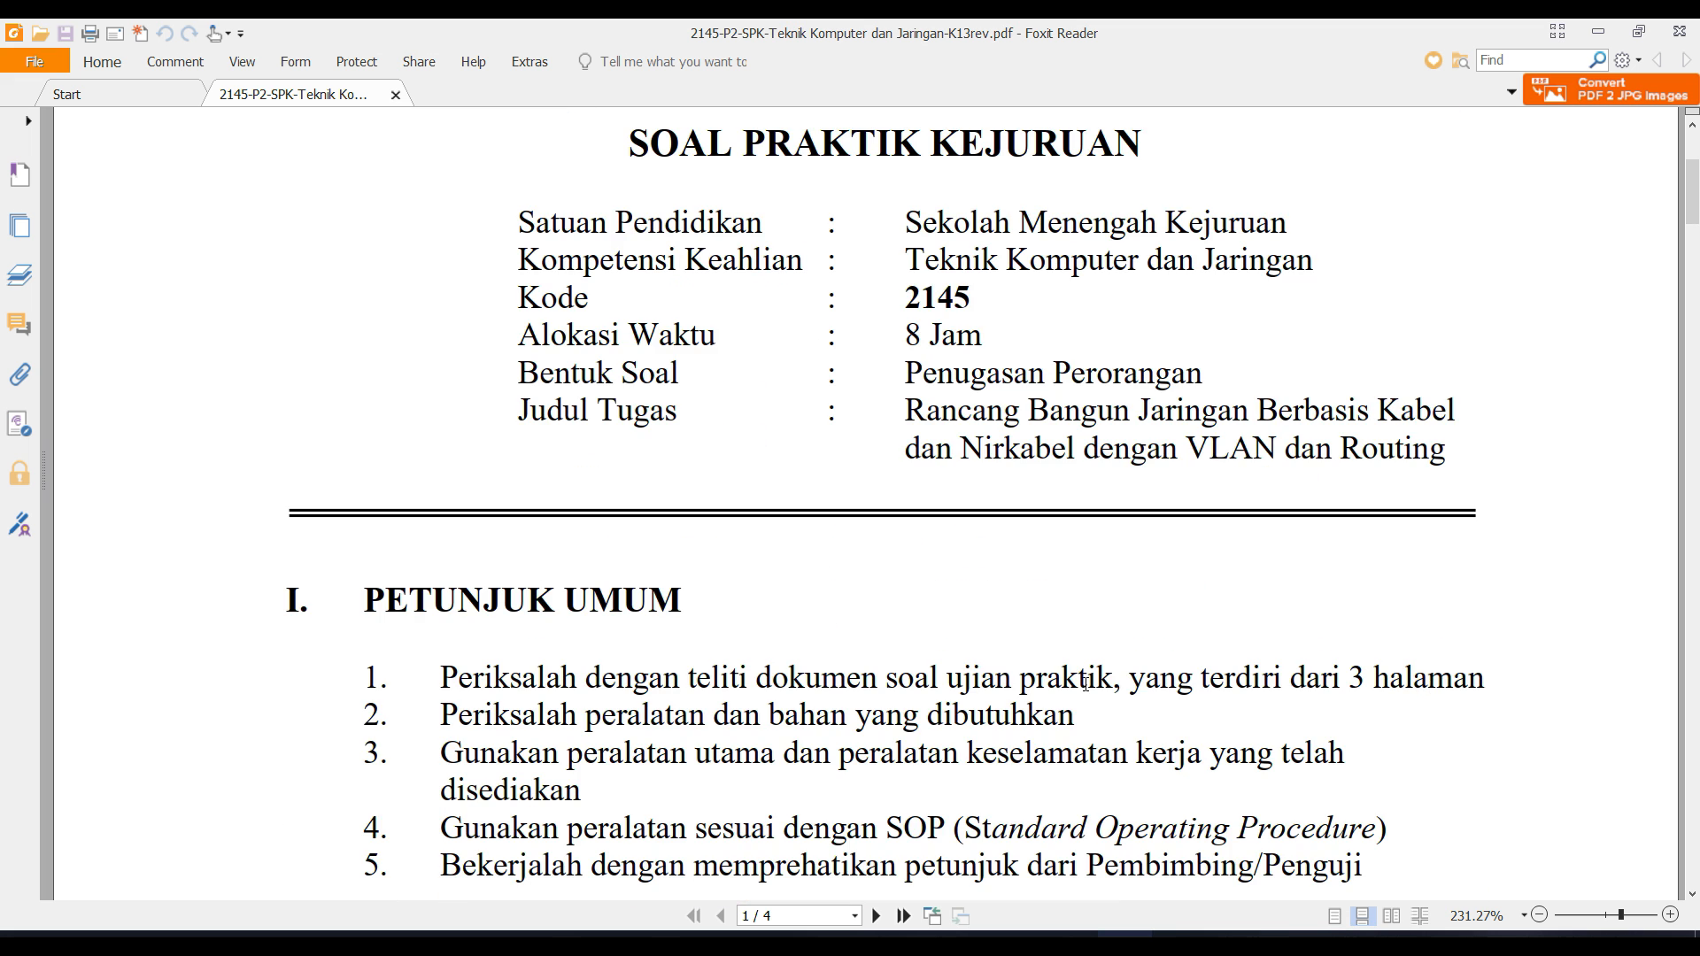
scroll(1086, 683, "down", 12)
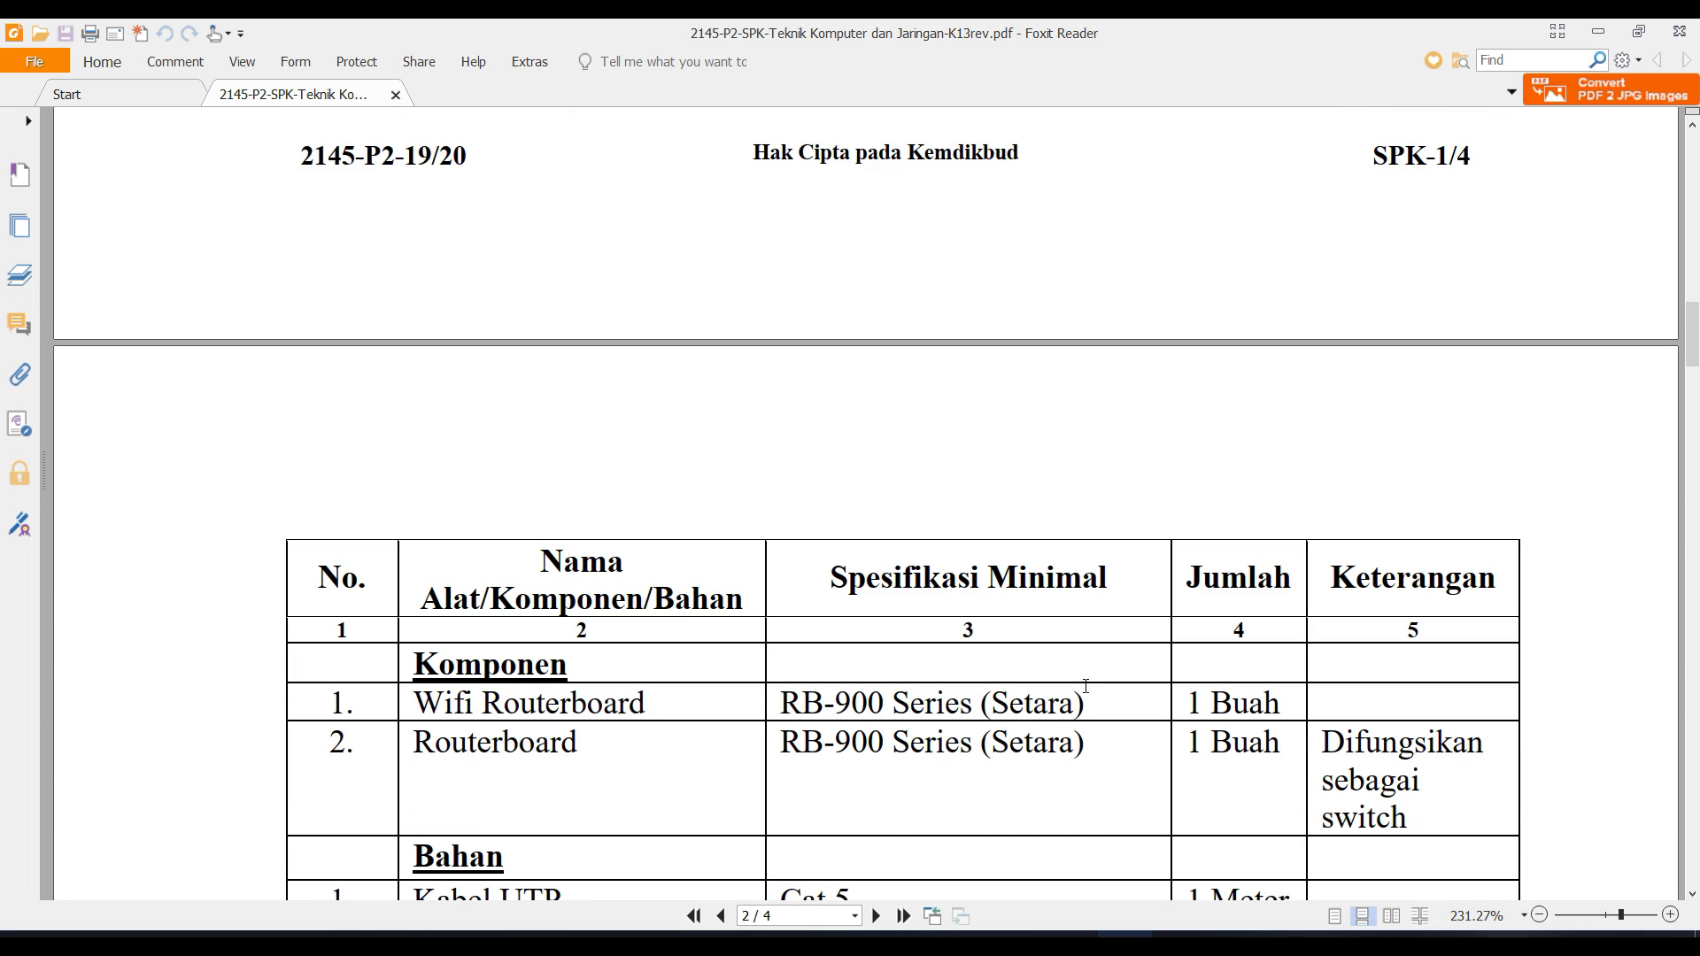
scroll(1086, 684, "down", 2)
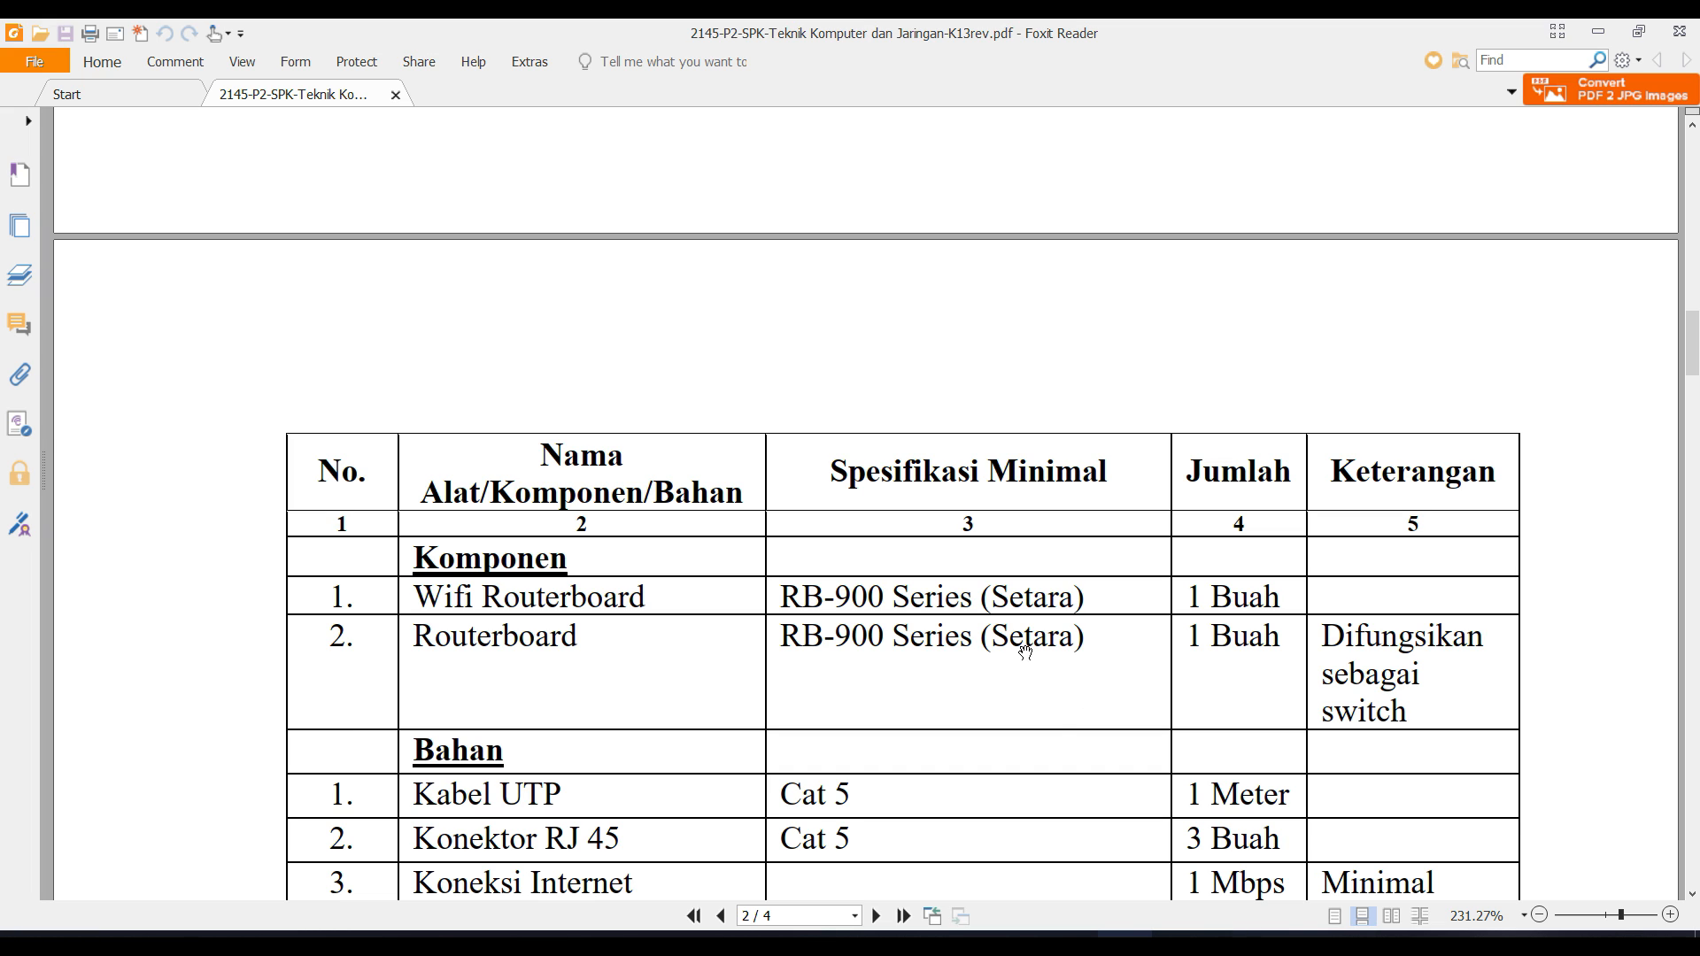
scroll(1027, 651, "down", 10)
scroll(1027, 646, "down", 2)
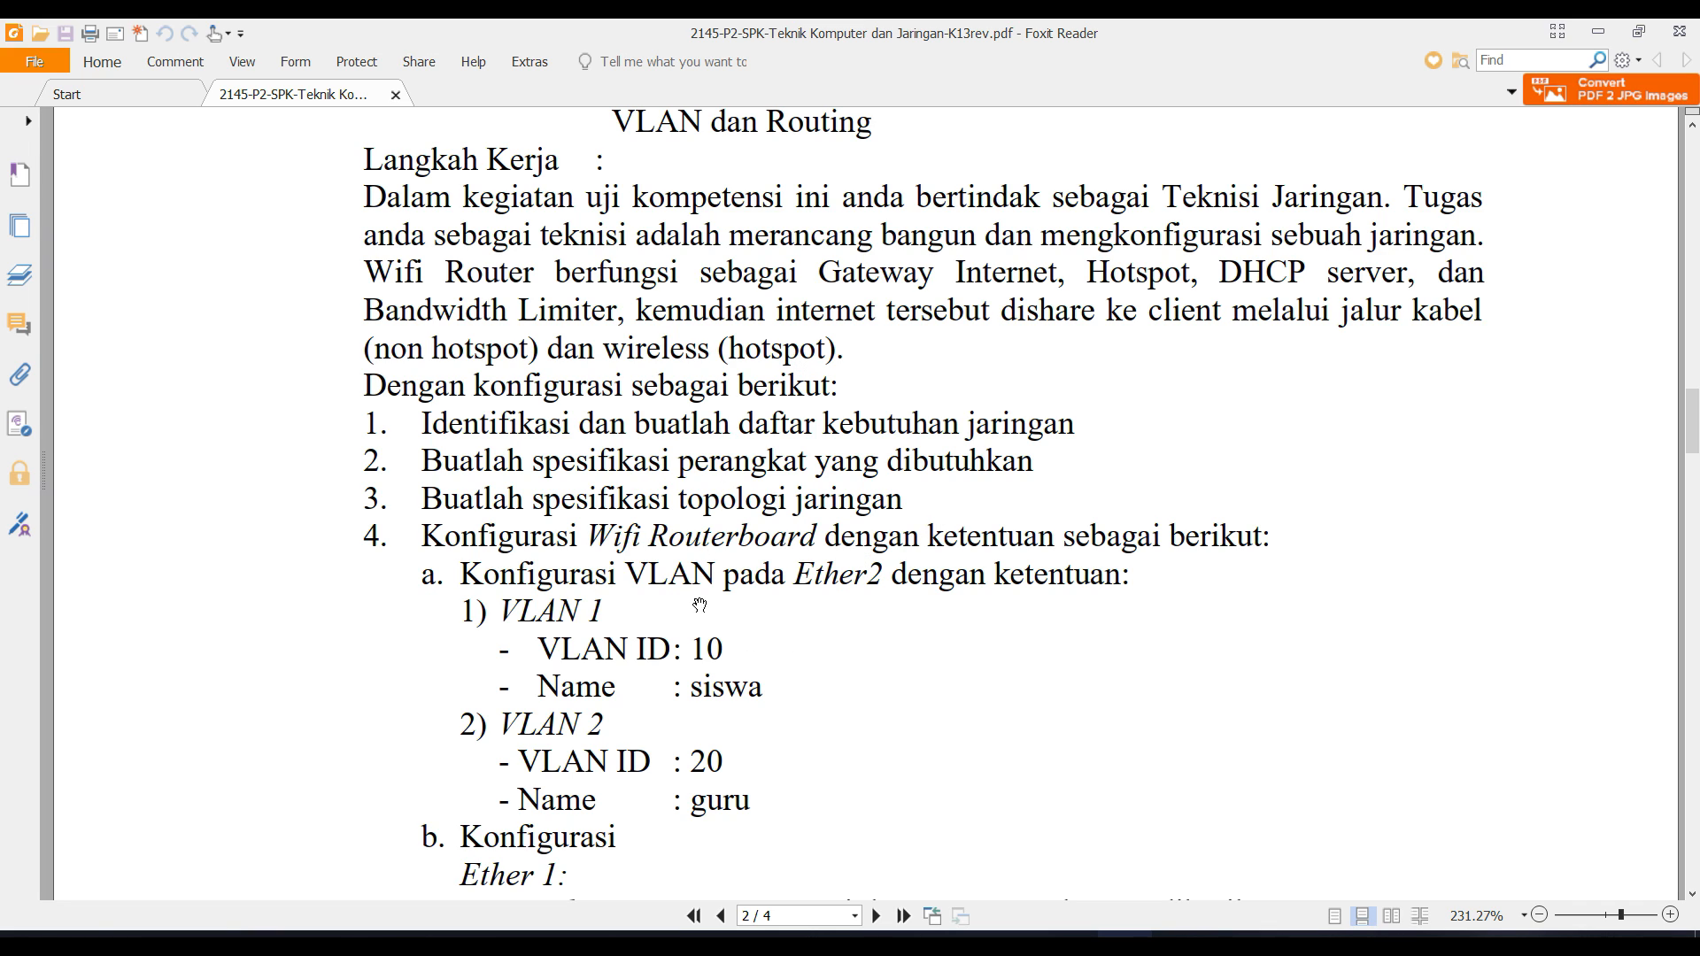
scroll(738, 714, "down", 3)
scroll(739, 714, "down", 1)
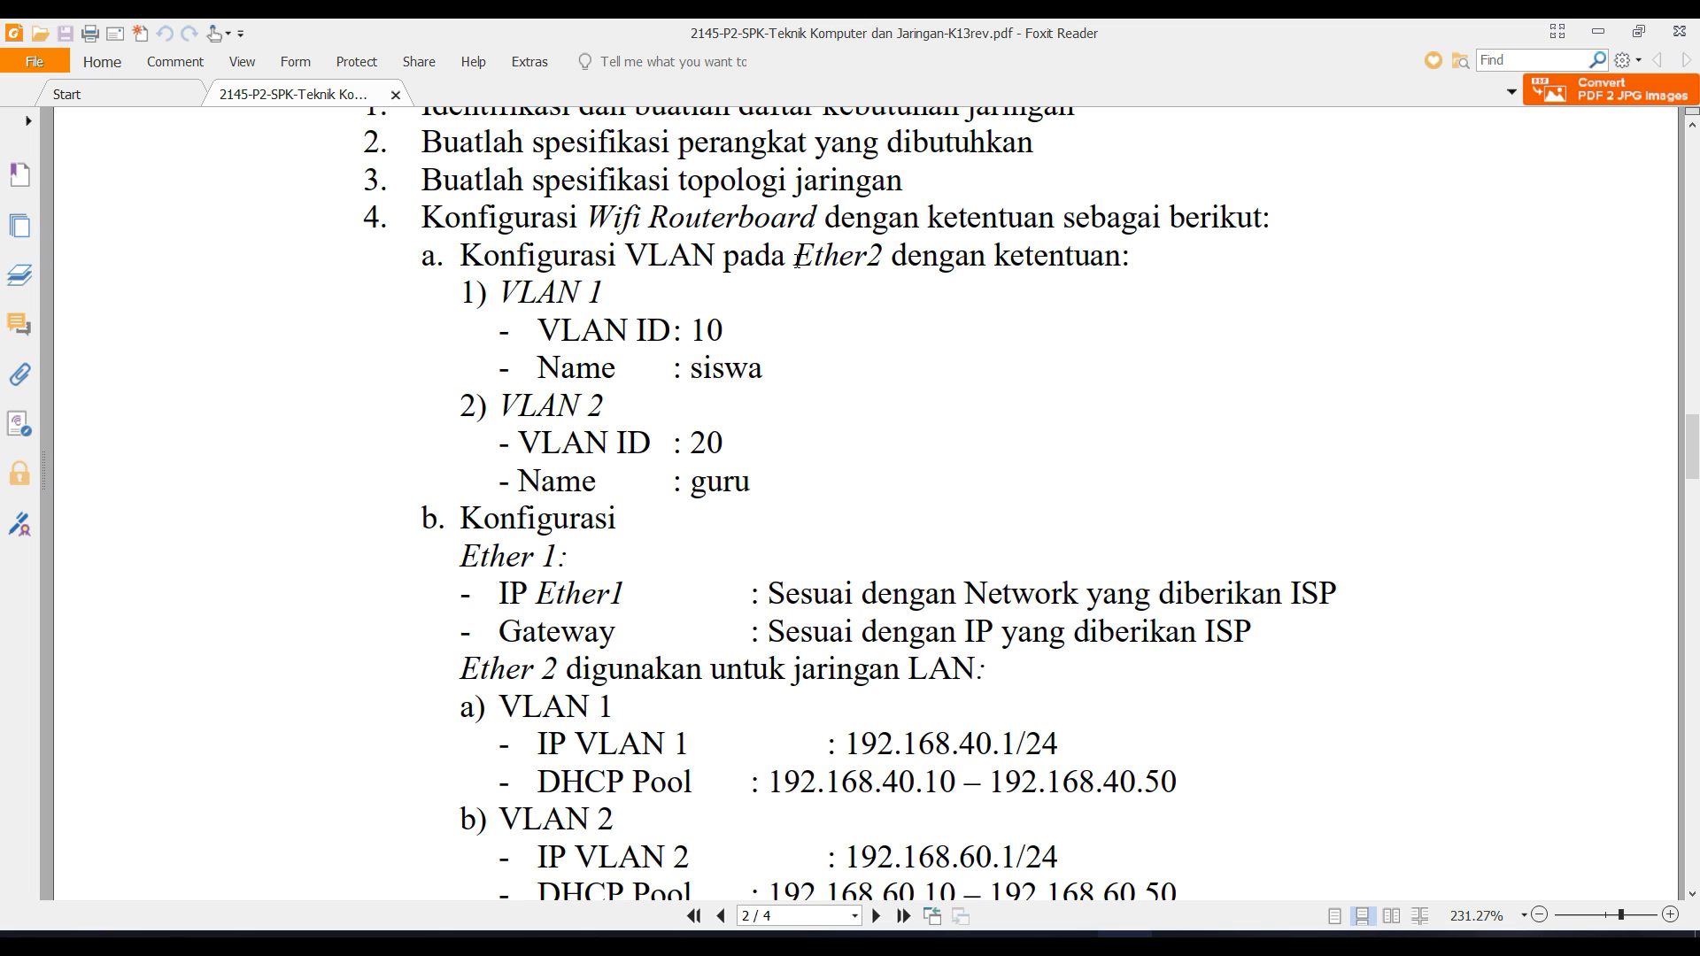
left_click_drag(797, 258, 867, 259)
scroll(609, 686, "down", 1)
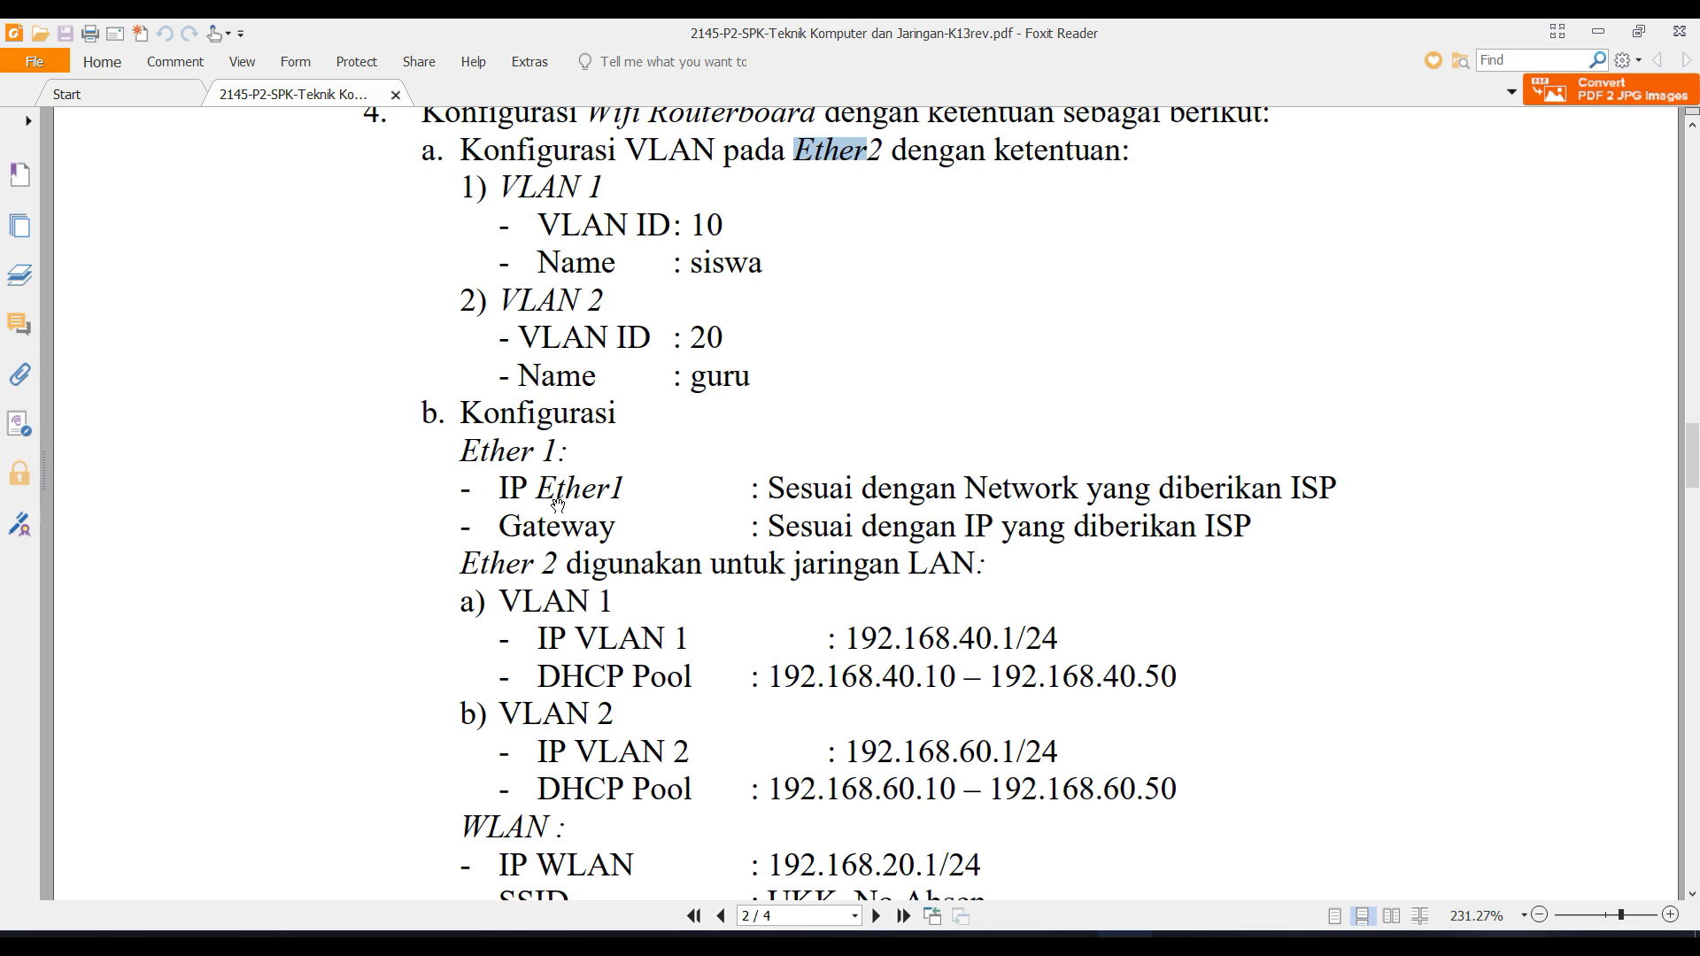
scroll(678, 633, "up", 3)
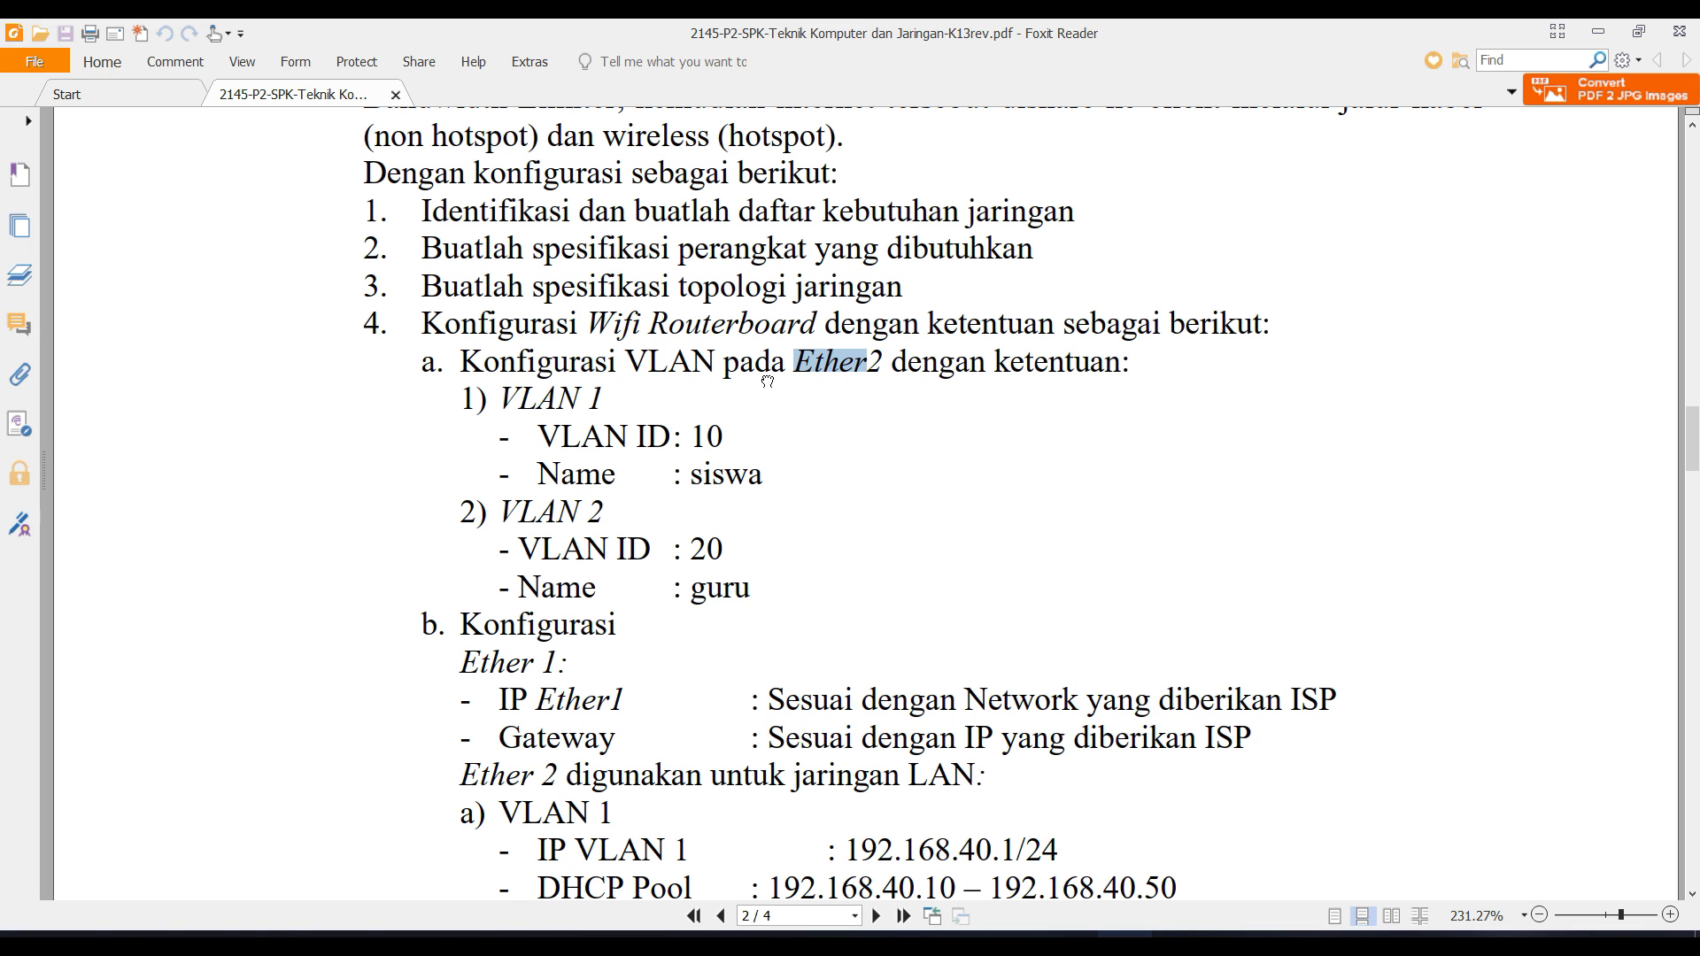
Continue down to the page 4 GAMBAR KERJA network diagram, then return to WinBox.
left_click(715, 338)
scroll(794, 585, "down", 4)
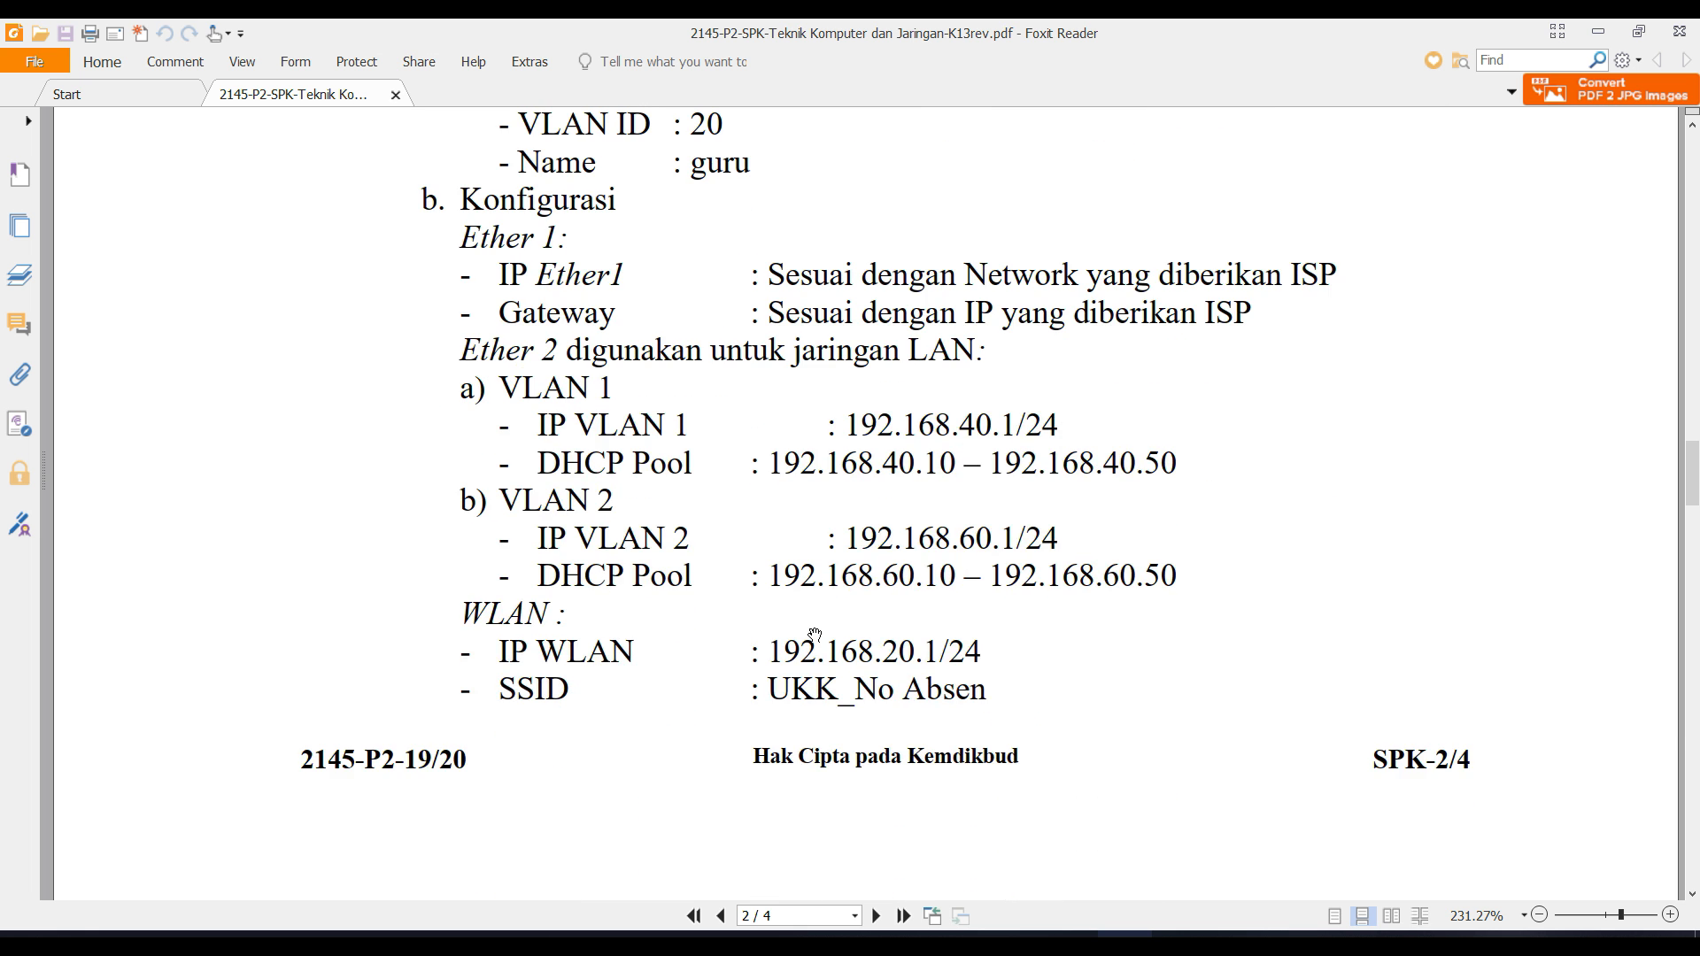
scroll(815, 634, "down", 20)
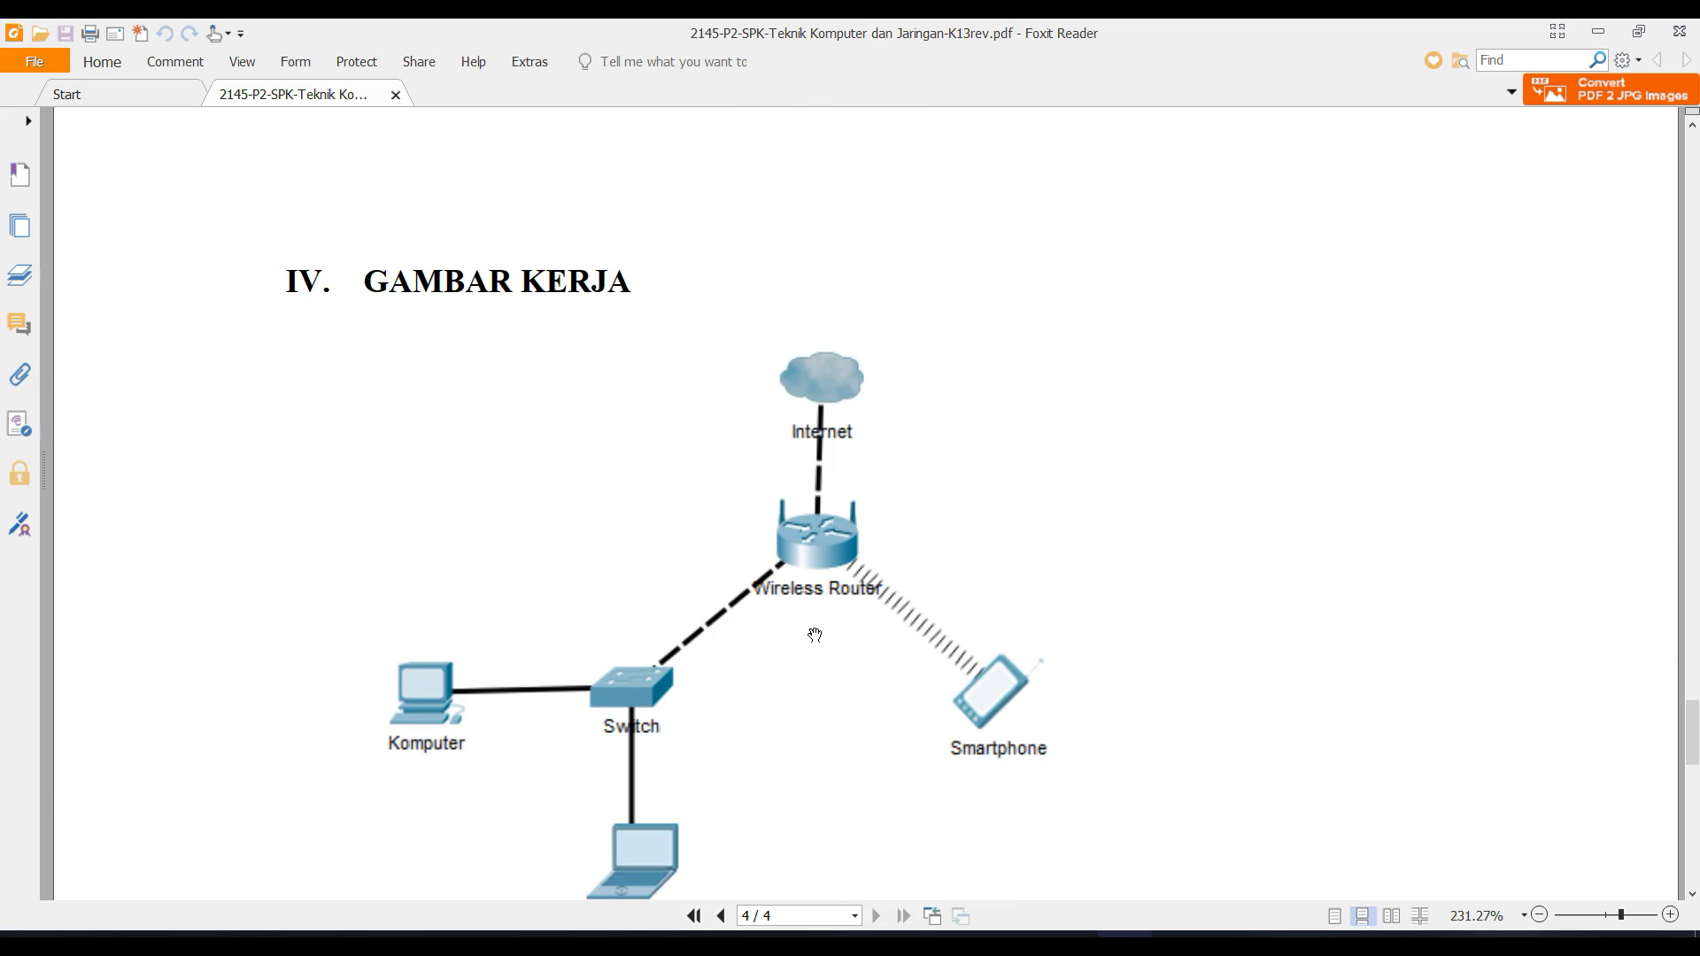
scroll(815, 634, "down", 3)
scroll(813, 634, "up", 2)
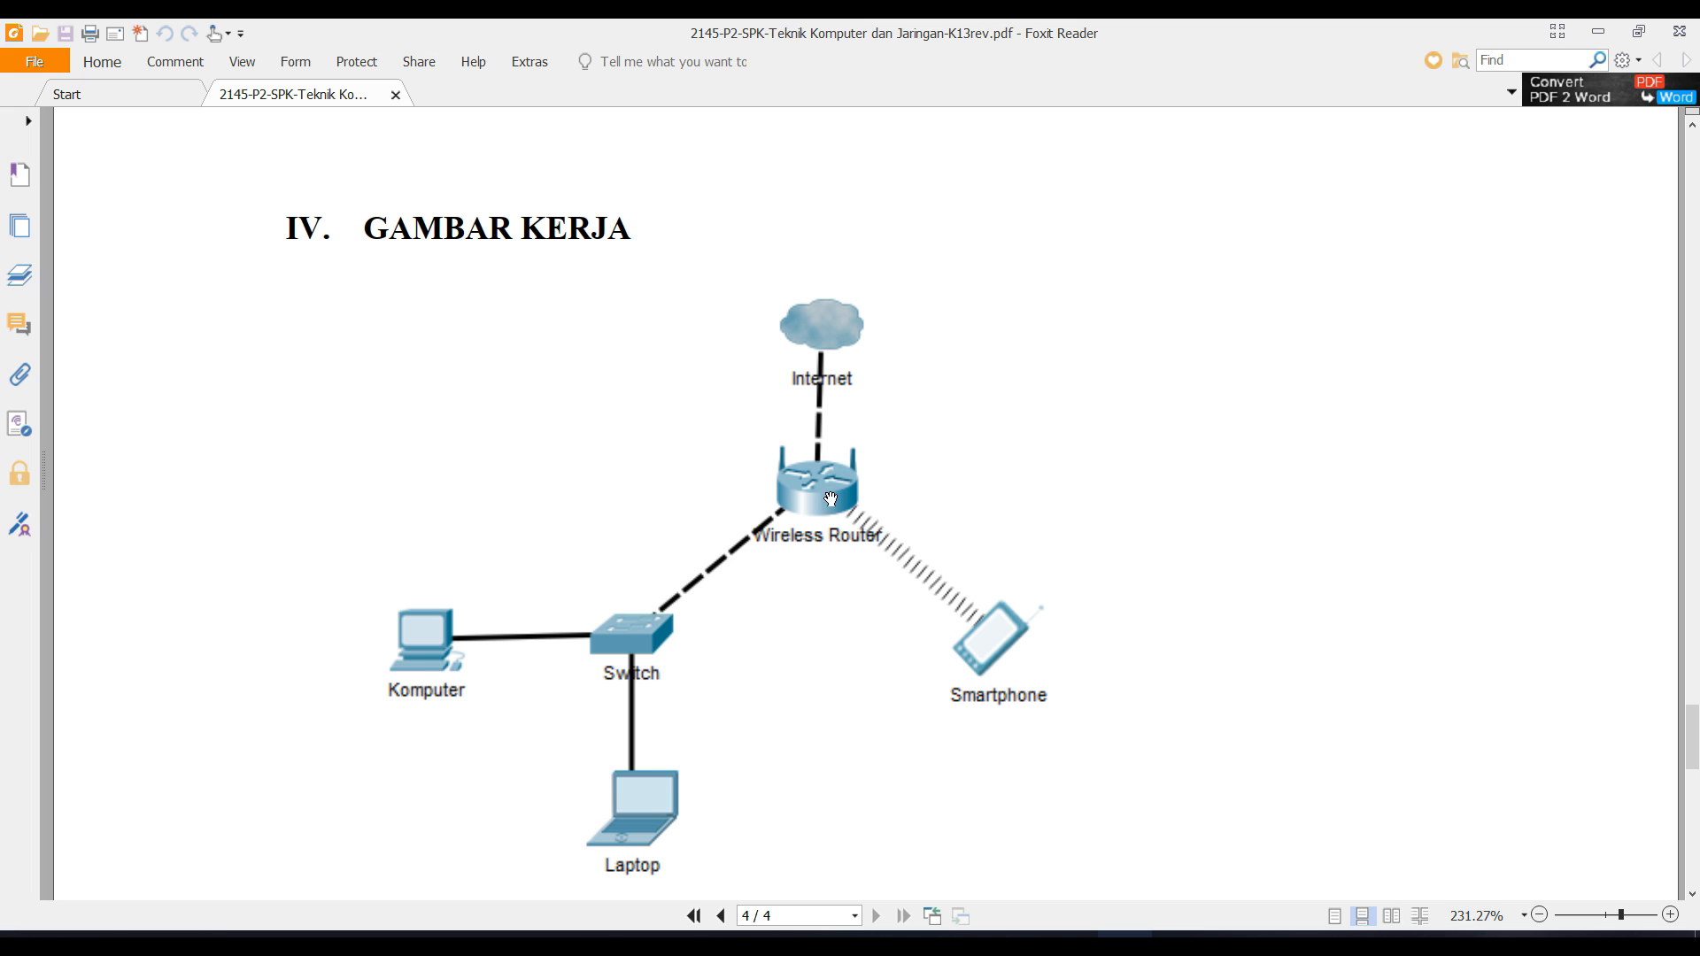
left_click_drag(825, 534, 832, 587)
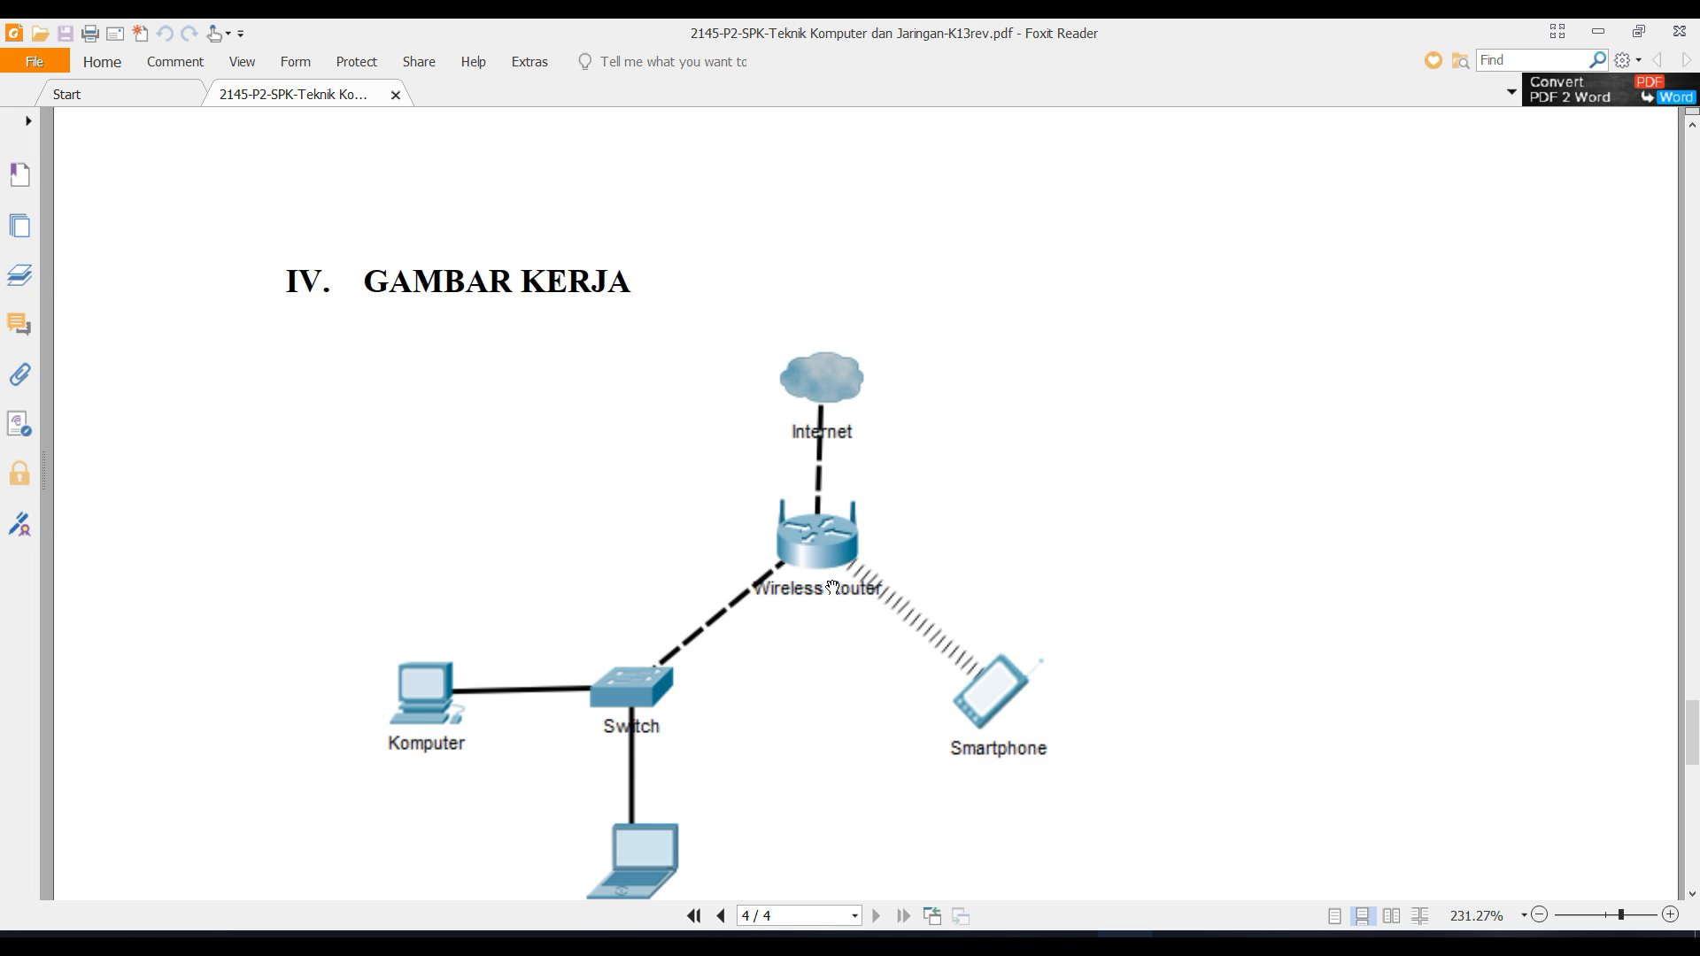
scroll(833, 587, "up", 12)
left_click(1015, 943)
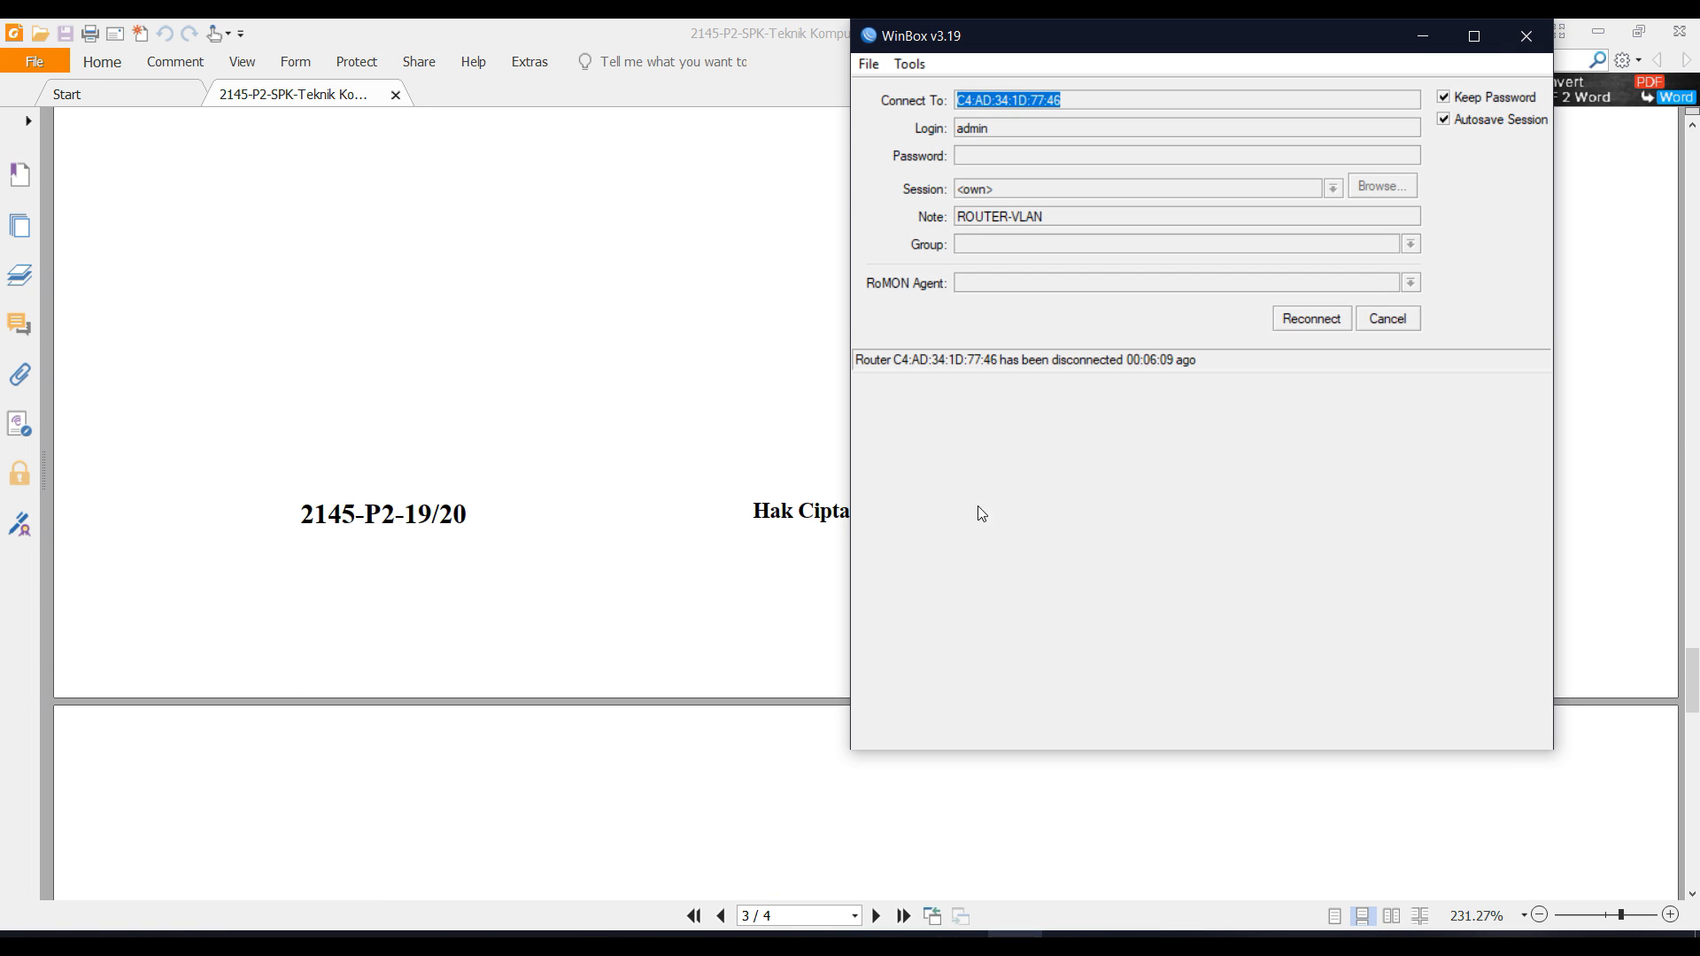
Connect to the hAP lite router found through Neighbors and enlarge the WinBox window.
left_click(1398, 319)
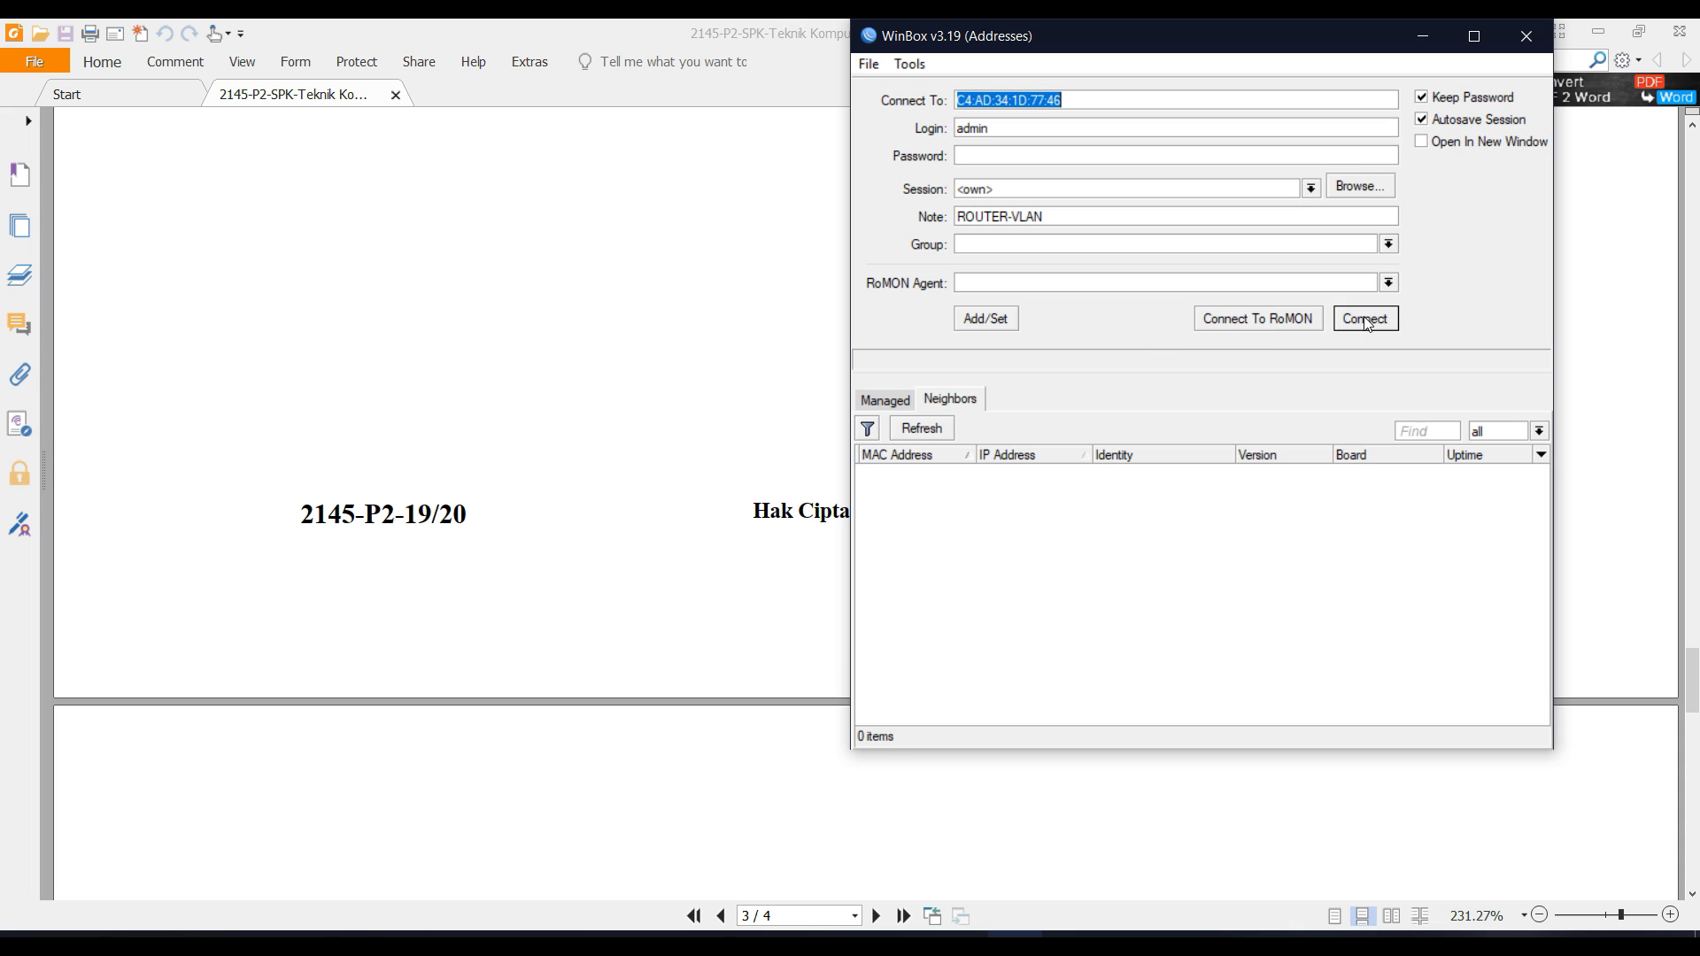
left_click(930, 437)
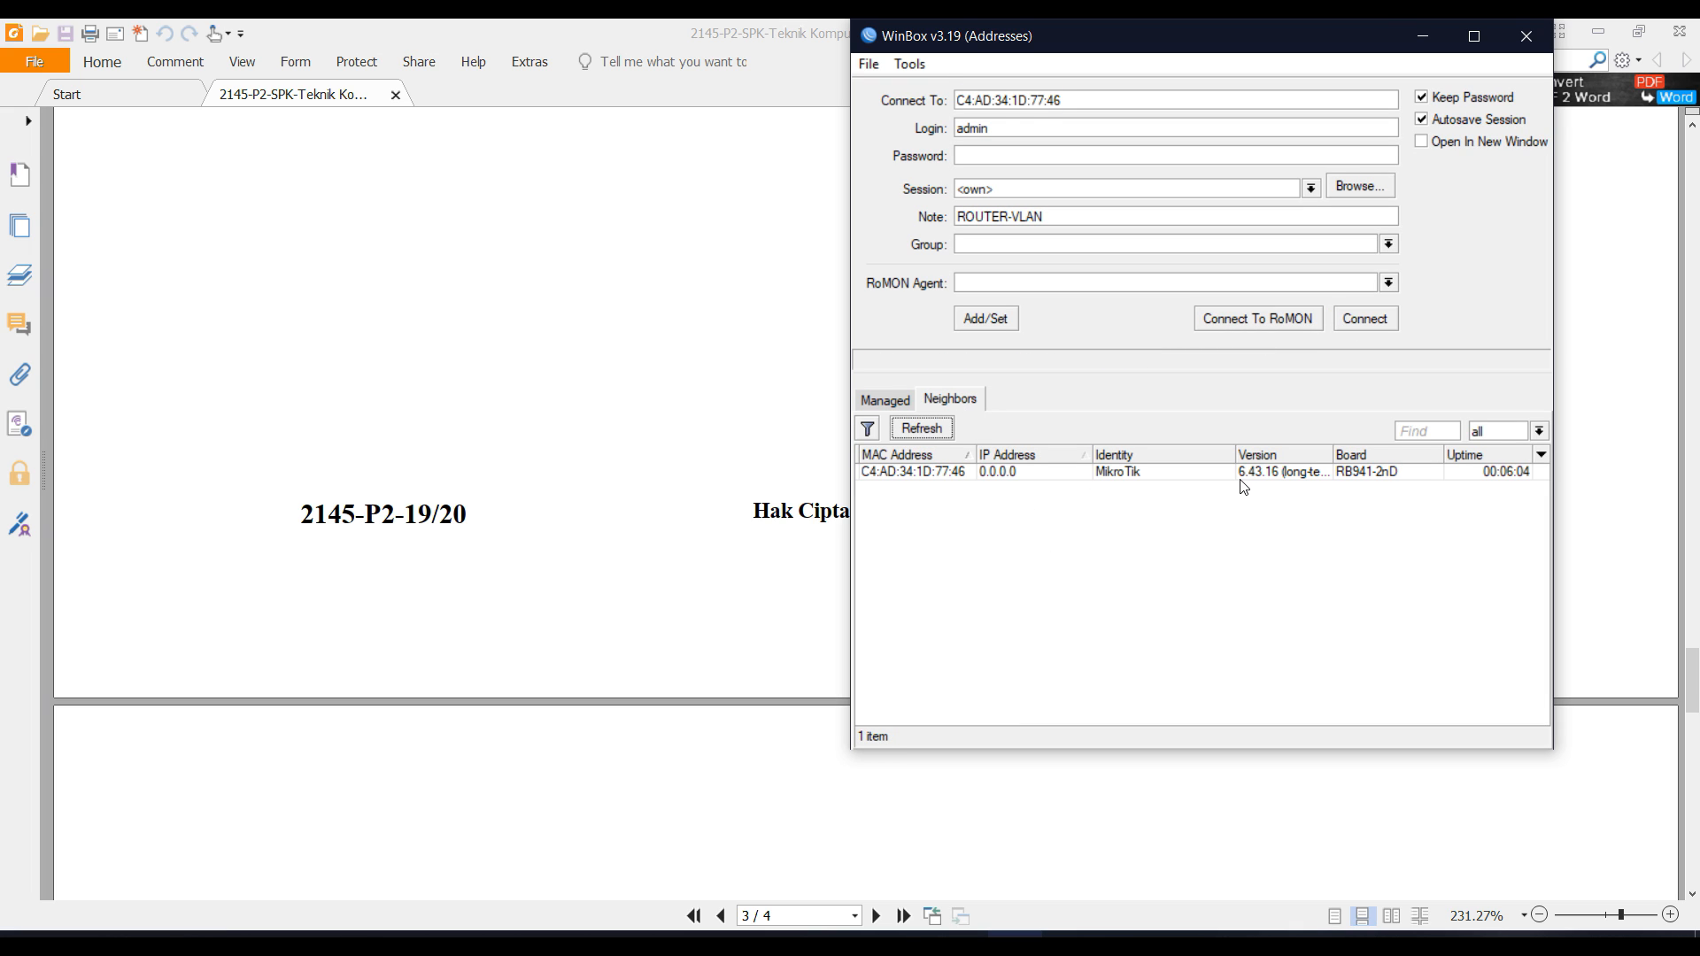
left_click(1353, 474)
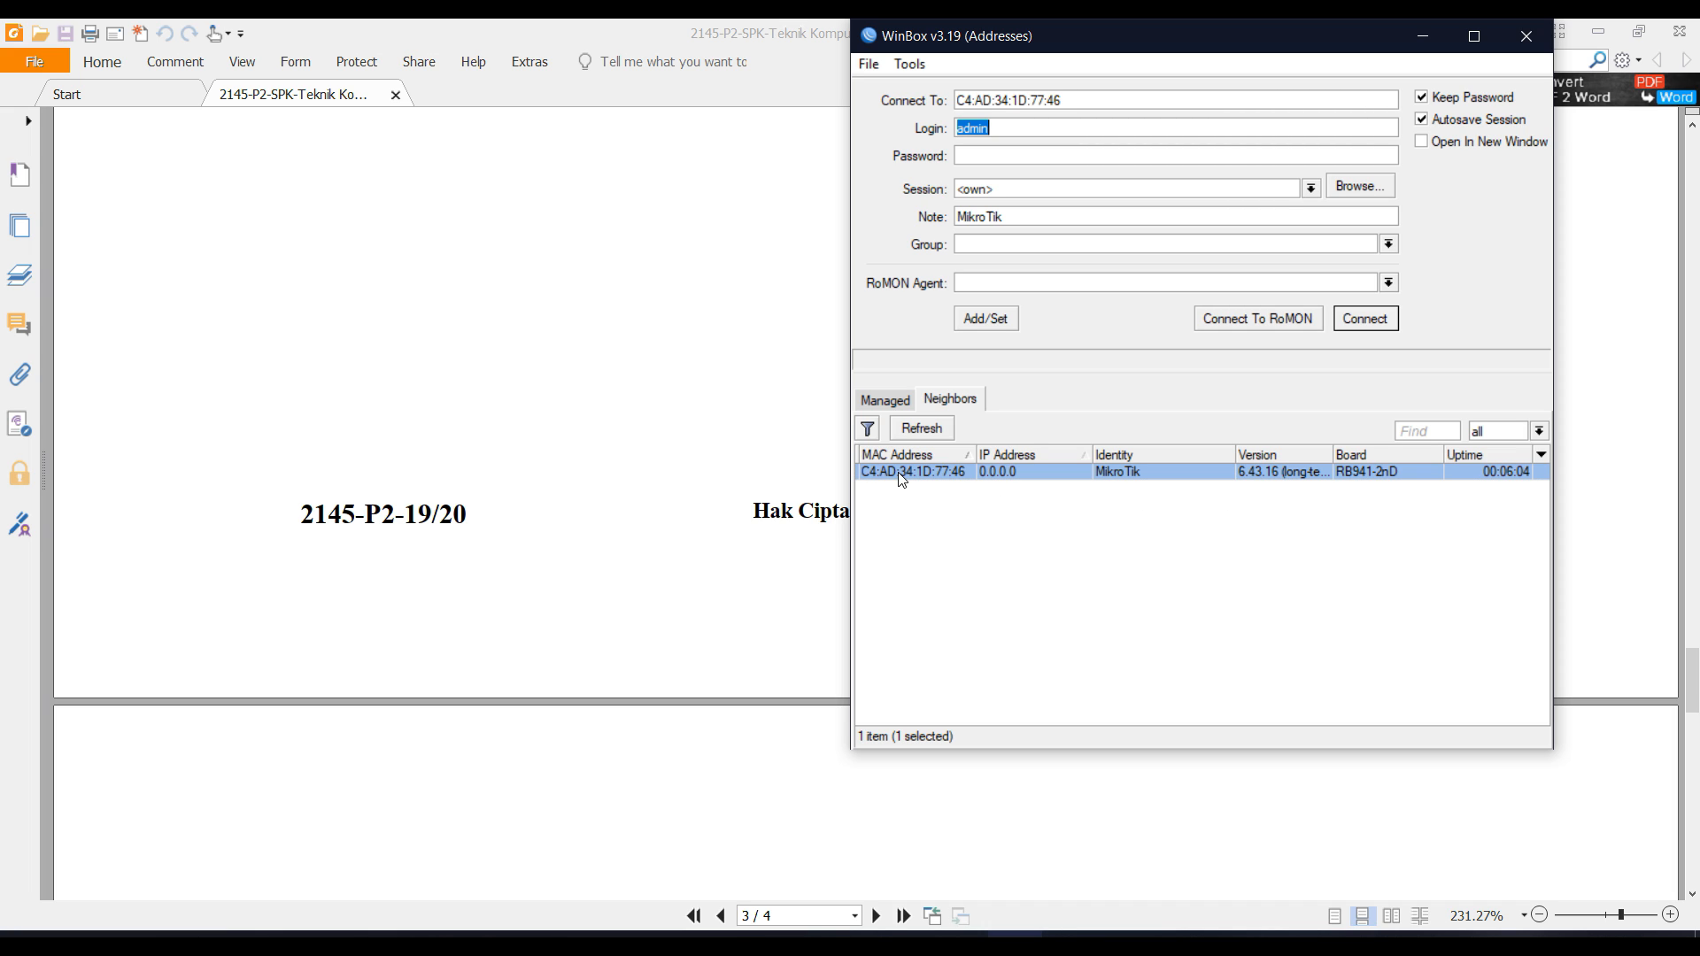
left_click(1378, 322)
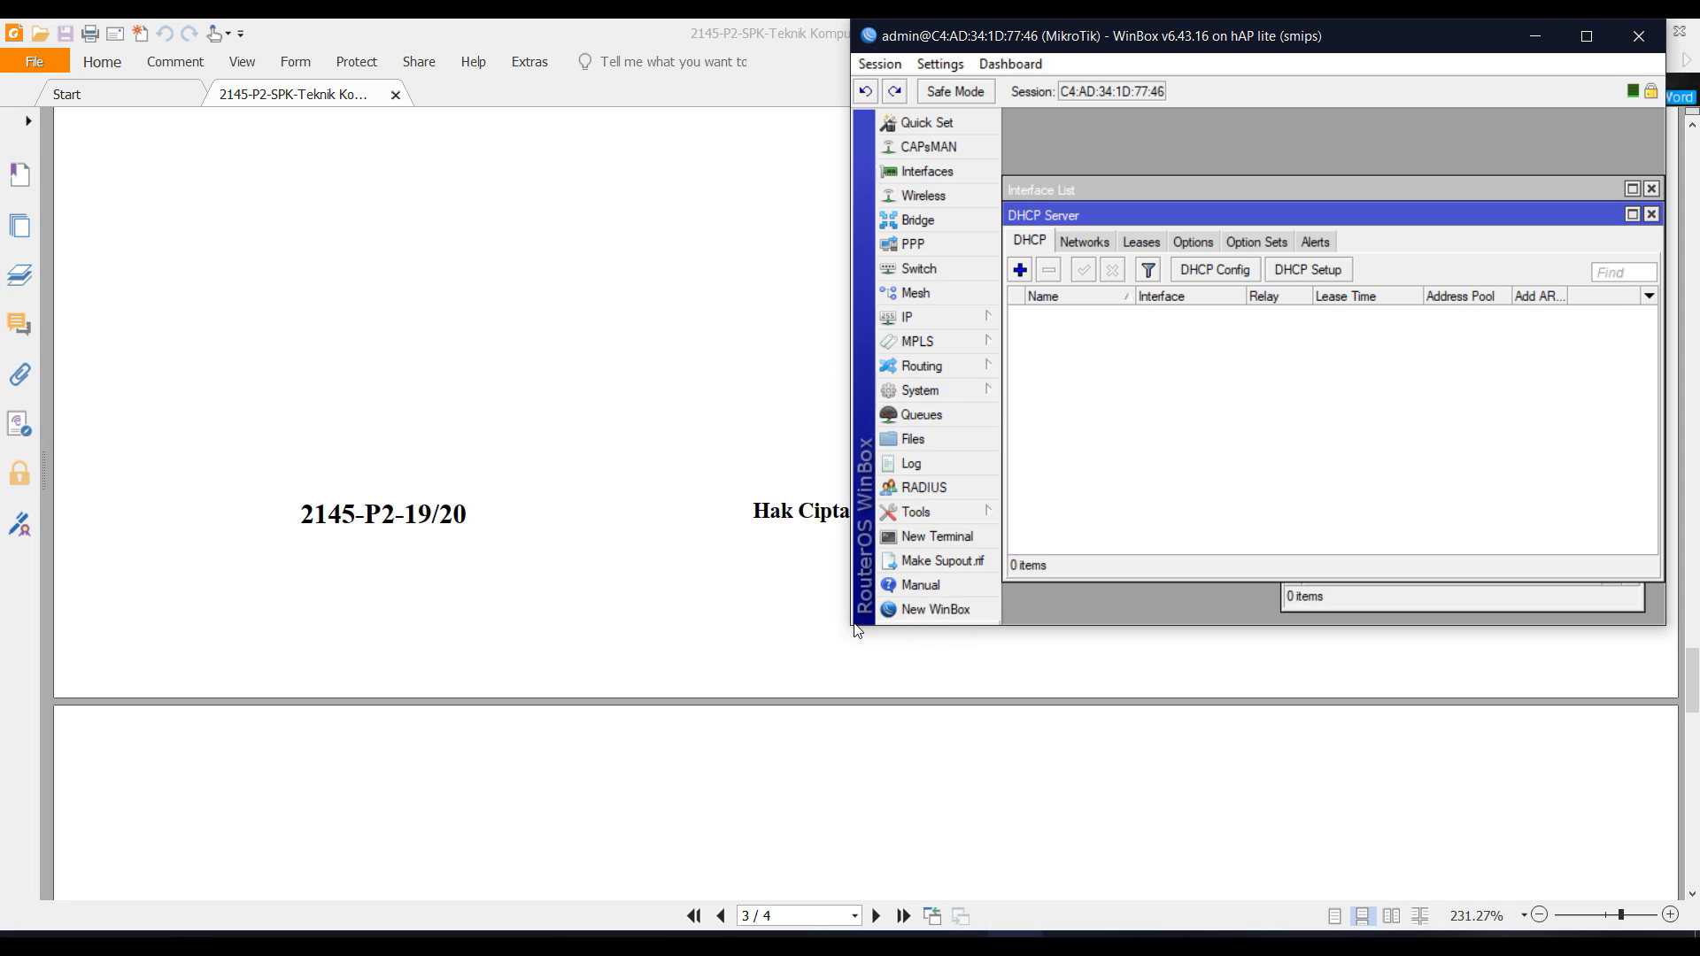
left_click_drag(847, 630, 636, 823)
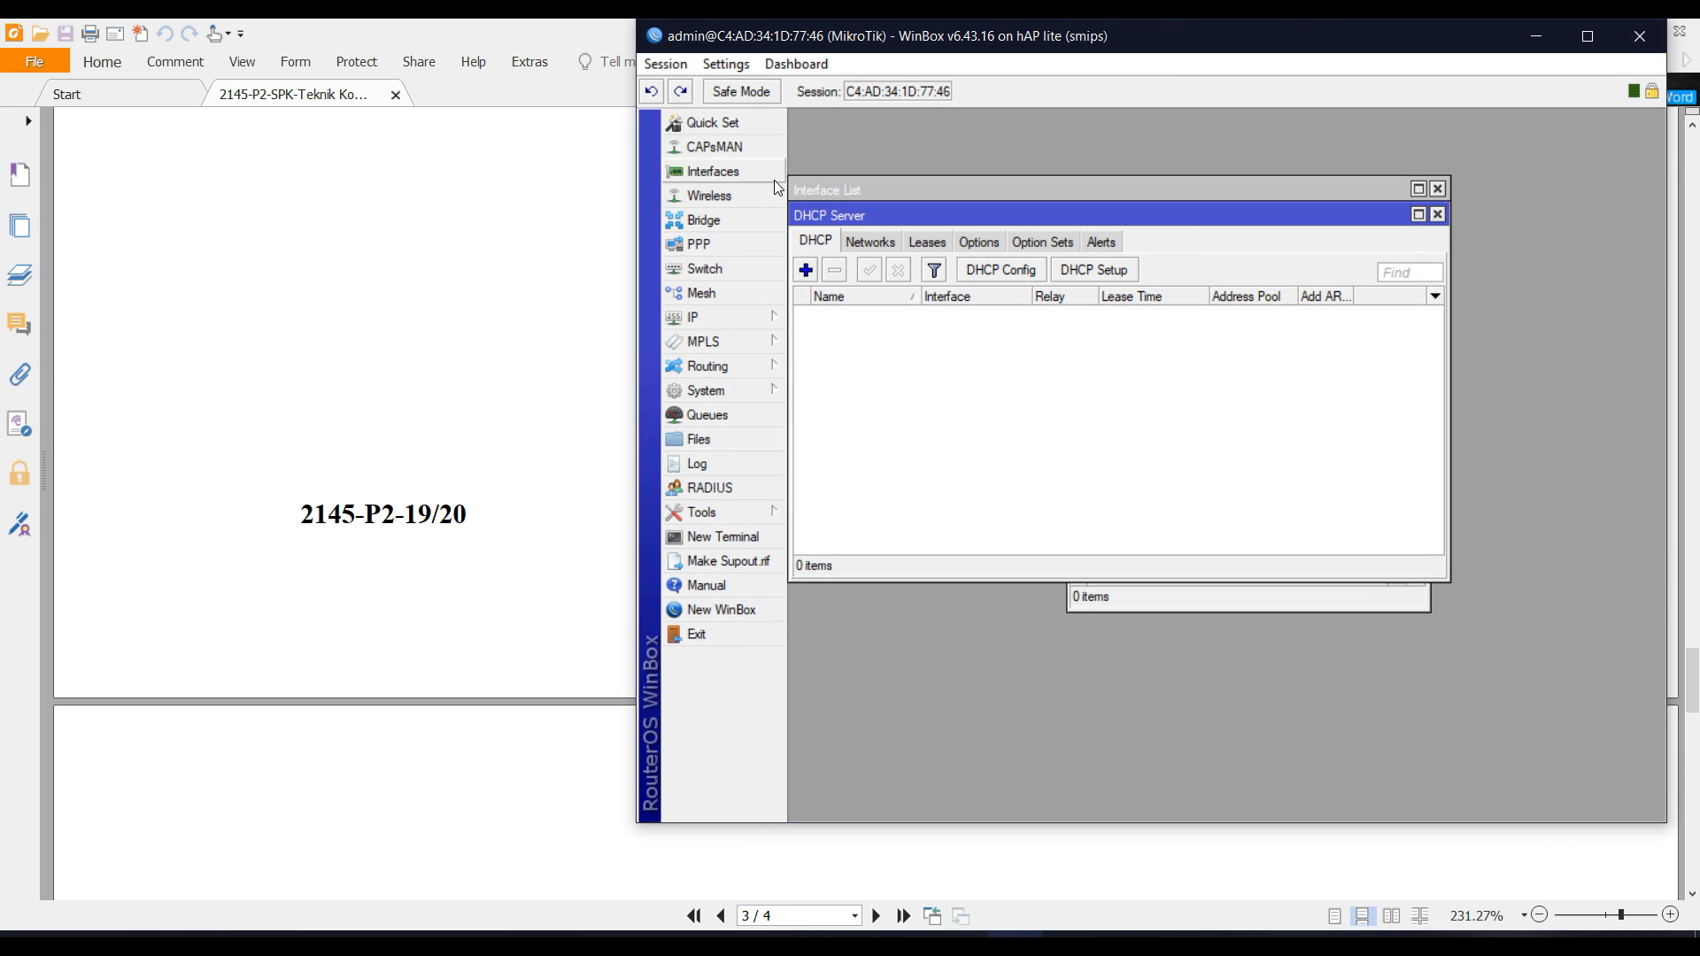
Close all open windows and add a DHCP client on ether1.
left_click(665, 64)
left_click(731, 230)
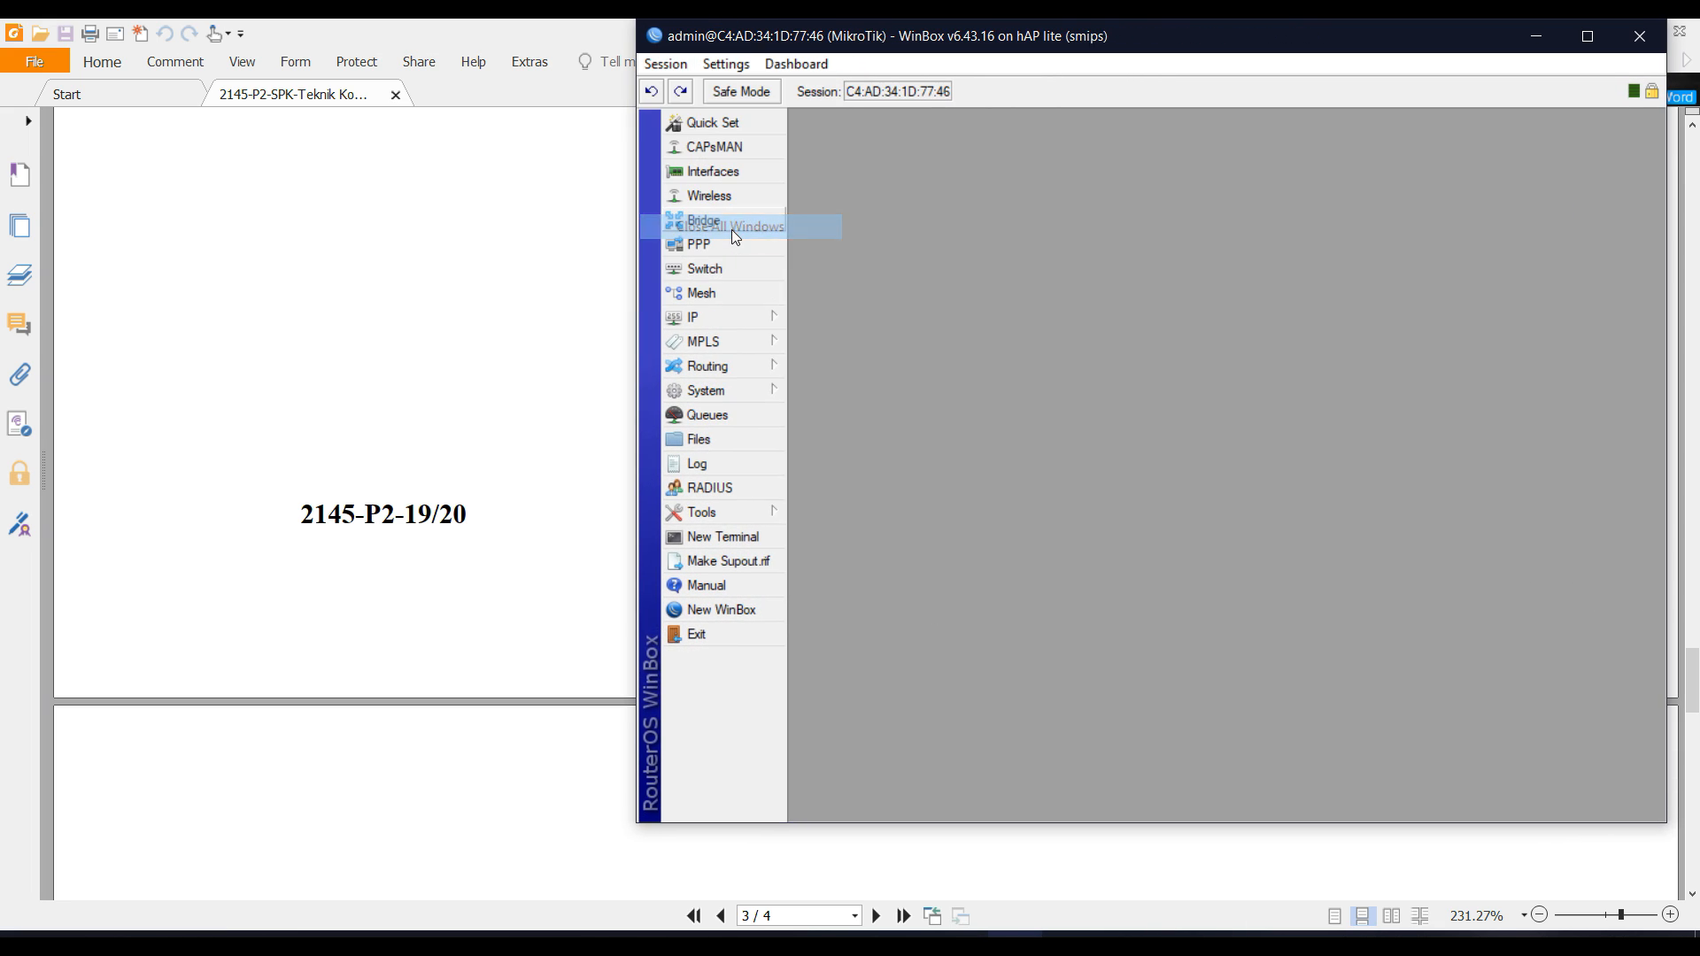
left_click(762, 317)
left_click(848, 415)
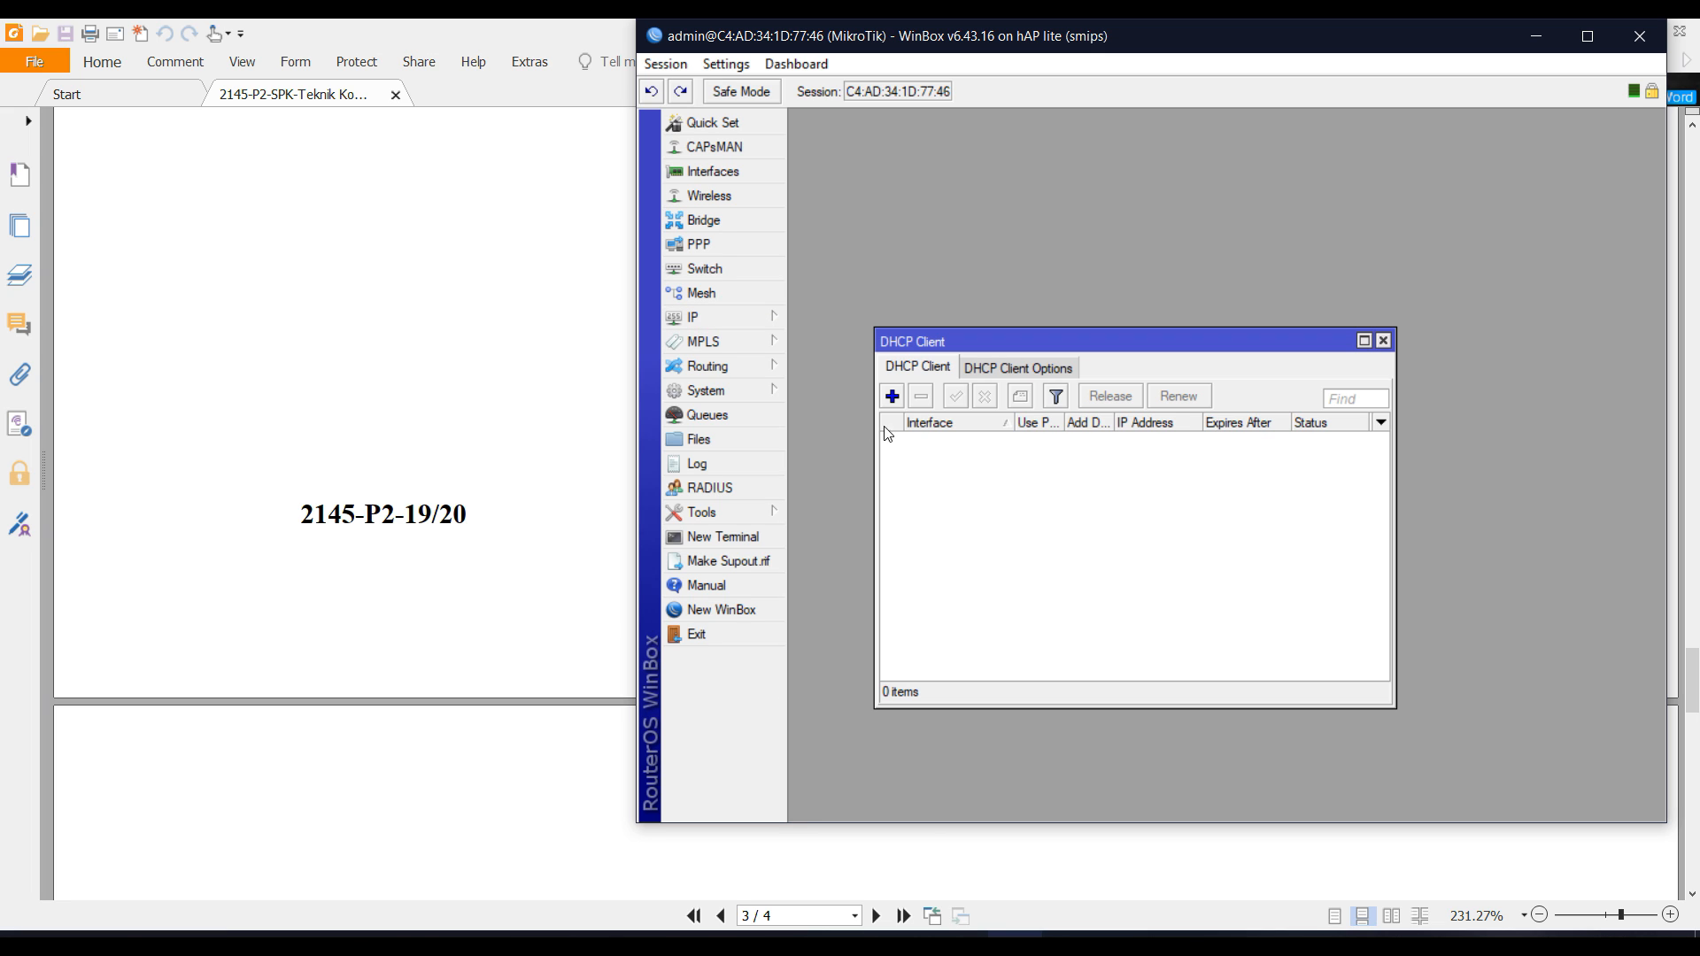
left_click(896, 397)
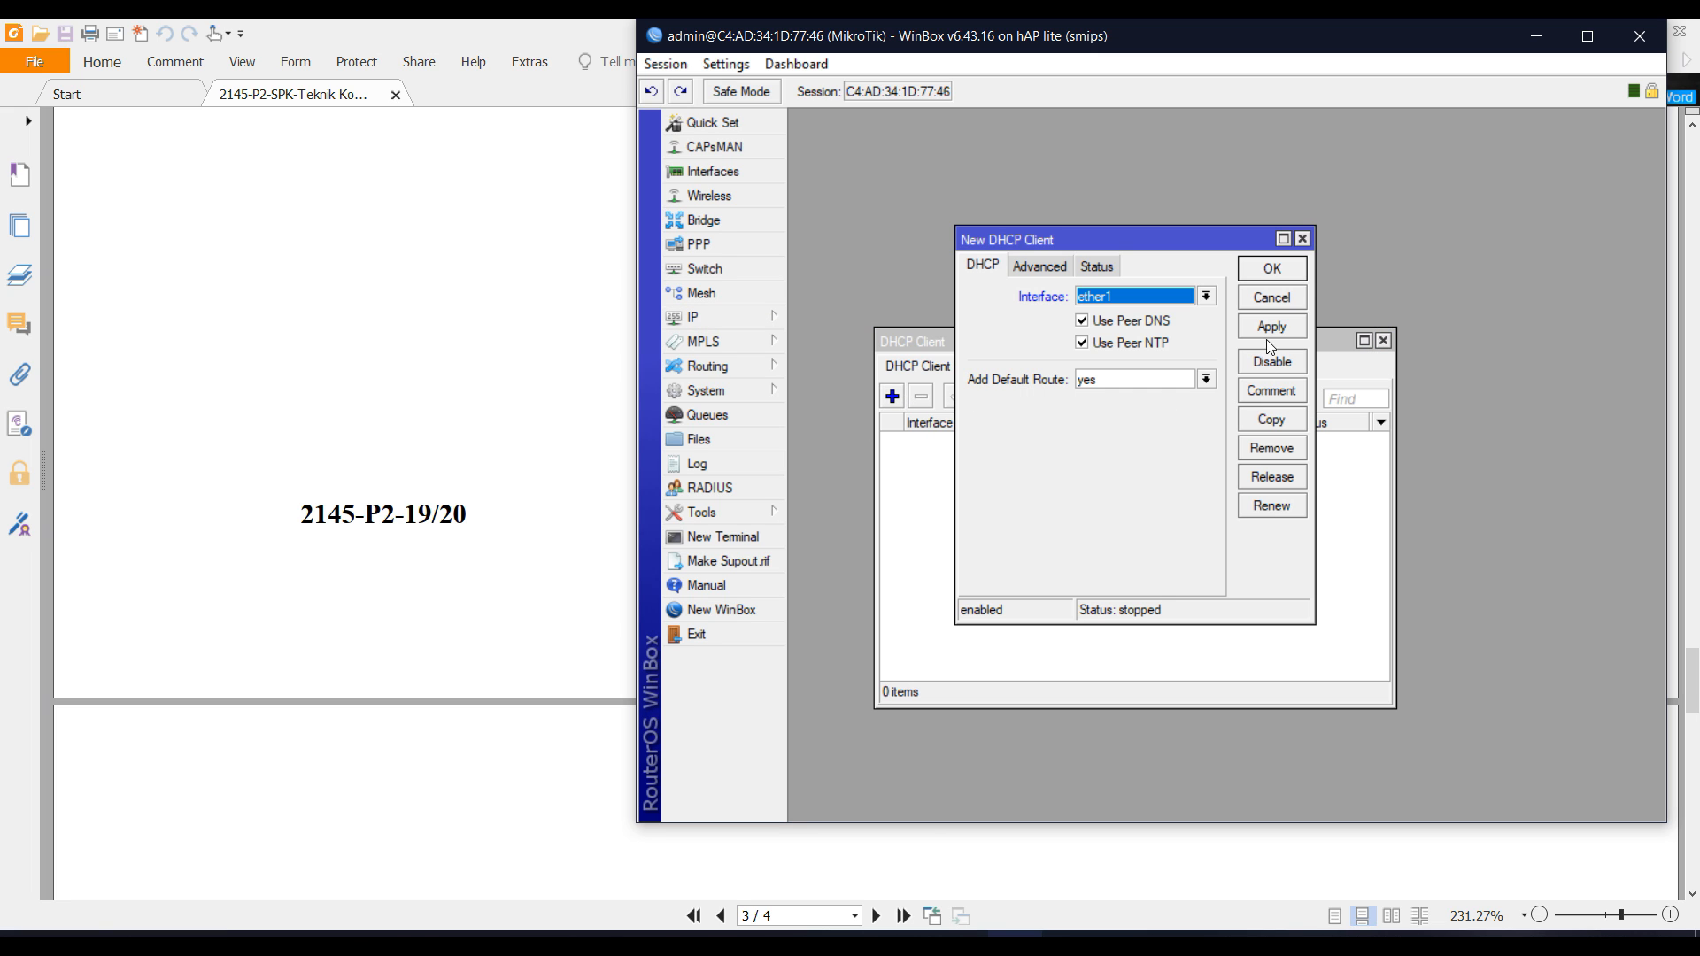
left_click(1287, 269)
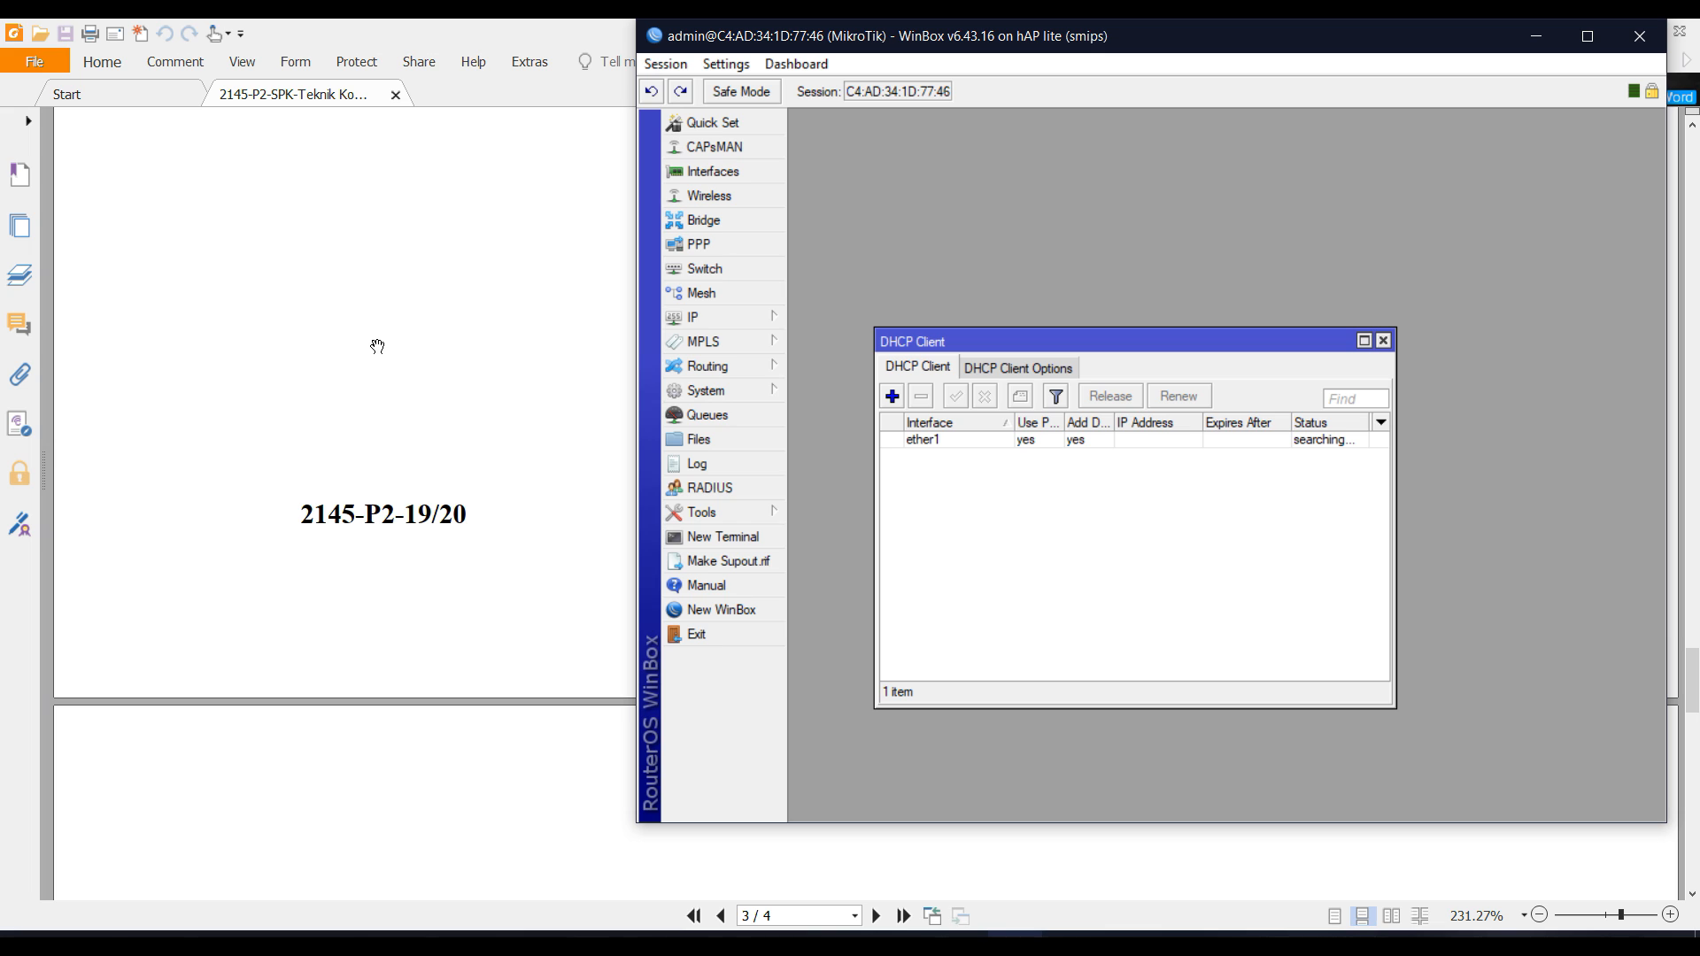
Check the Ether 1 requirements in the exam PDF and snap WinBox to the left half.
scroll(381, 354, "up", 10)
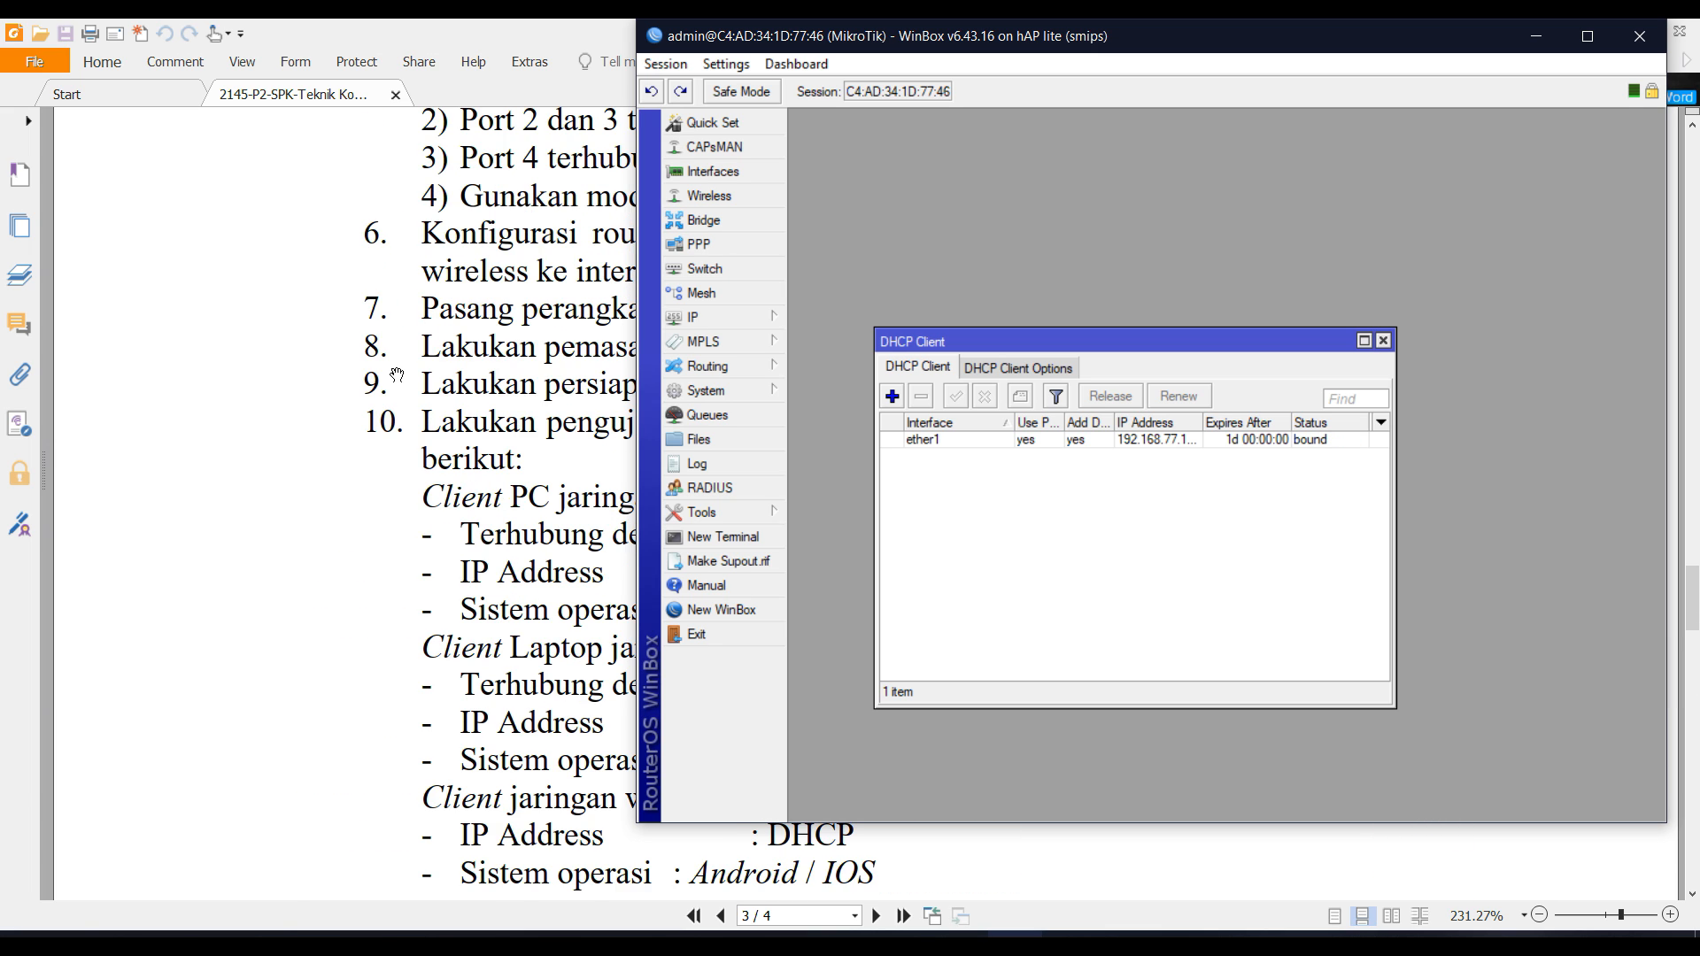
scroll(398, 376, "up", 12)
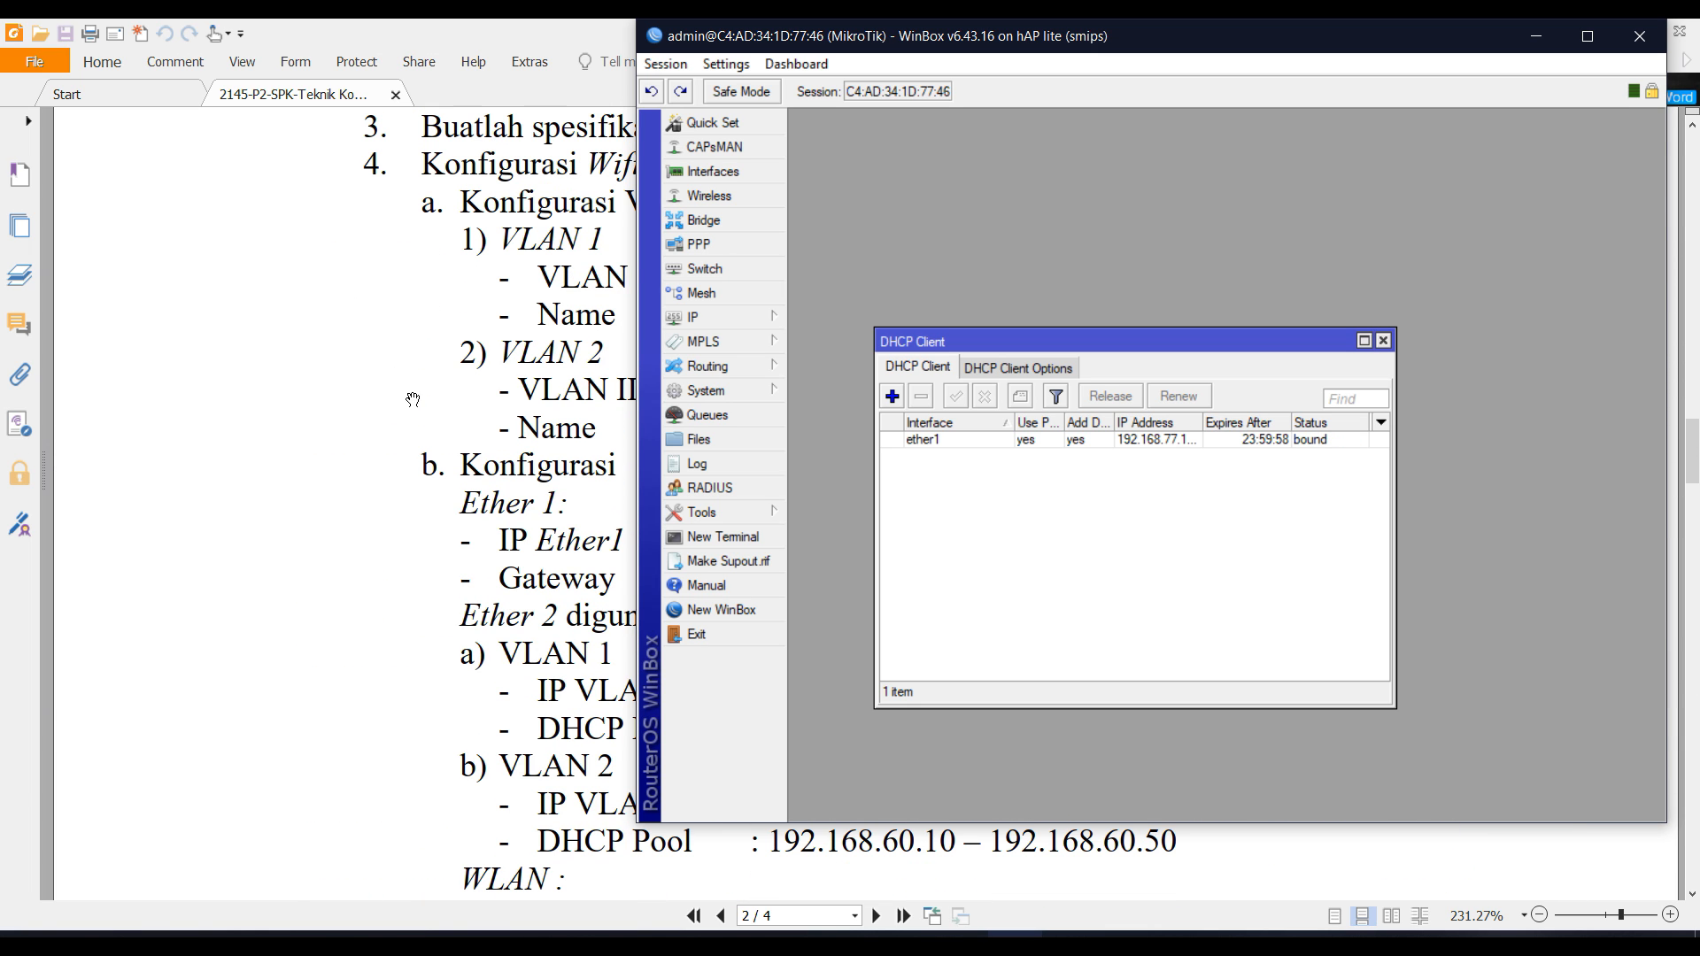
scroll(427, 439, "down", 2)
left_click(407, 460)
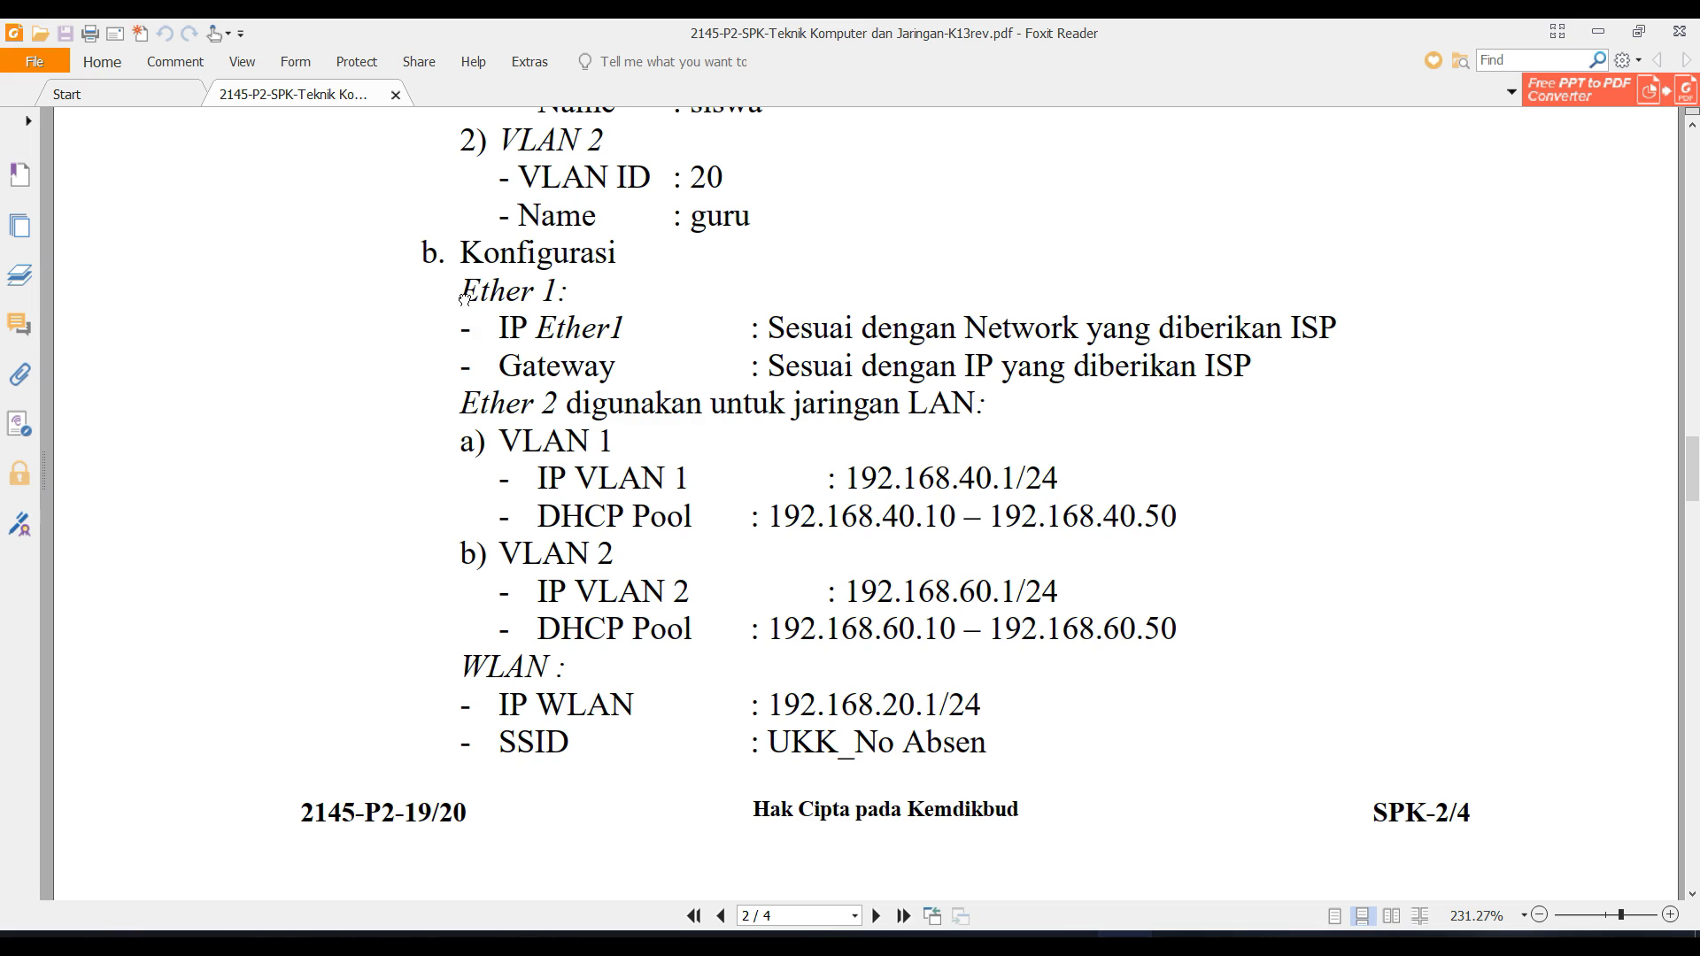
left_click_drag(460, 290, 1096, 403)
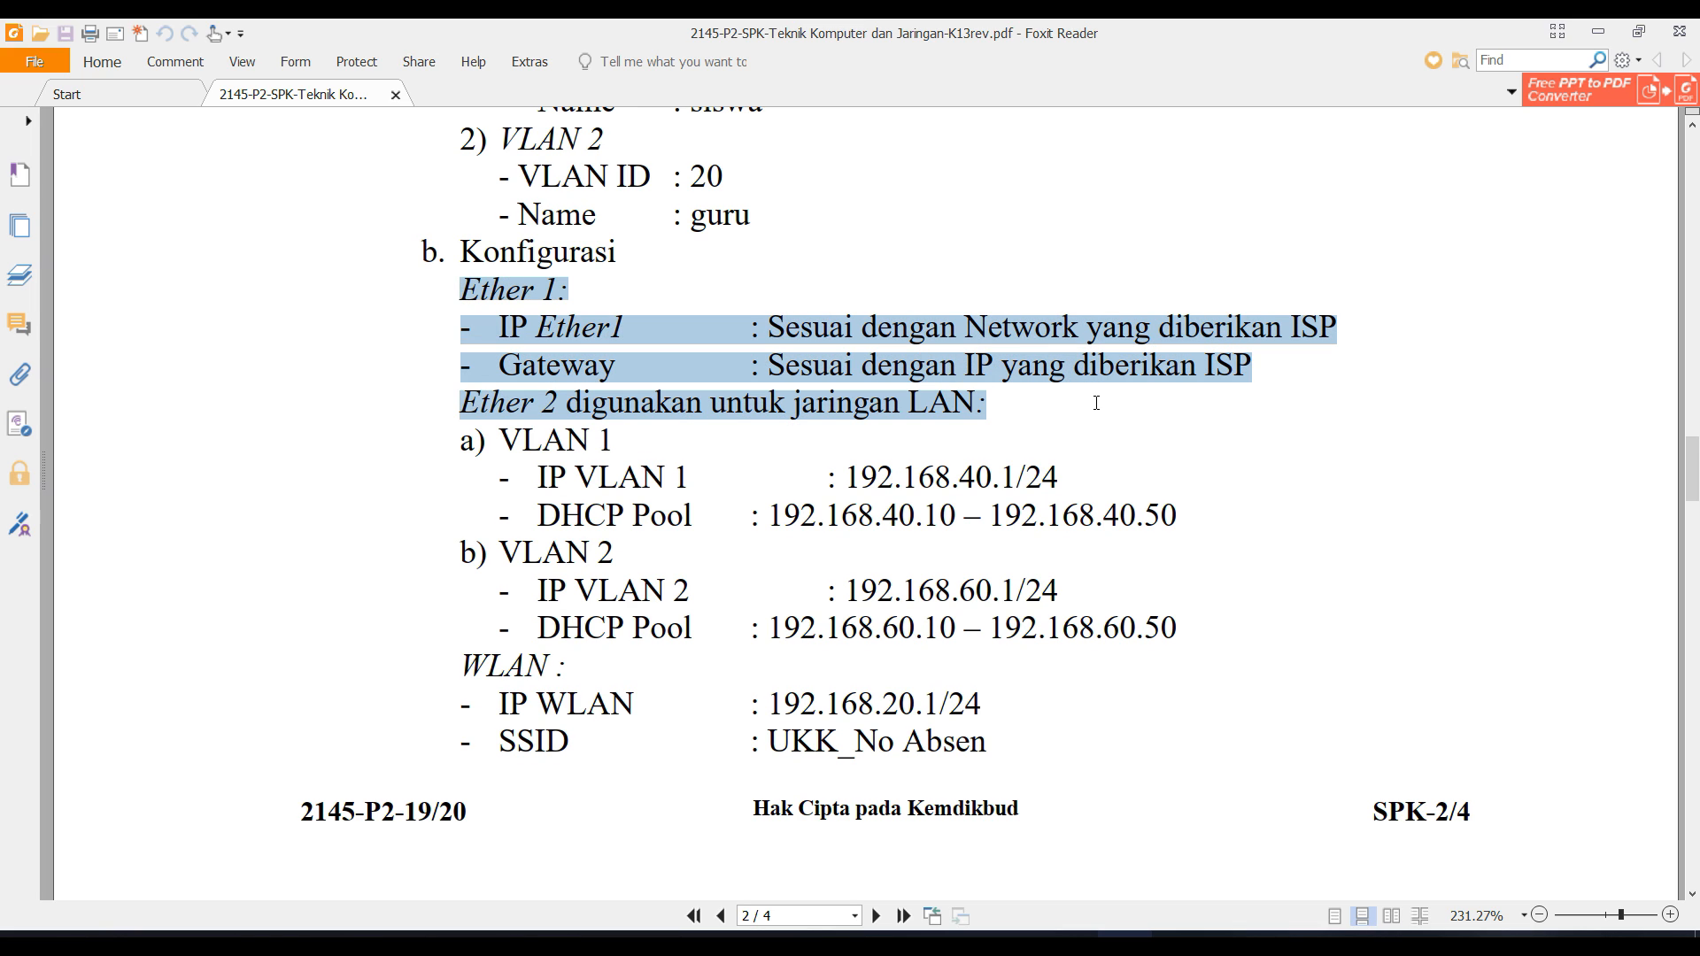
scroll(918, 445, "up", 1)
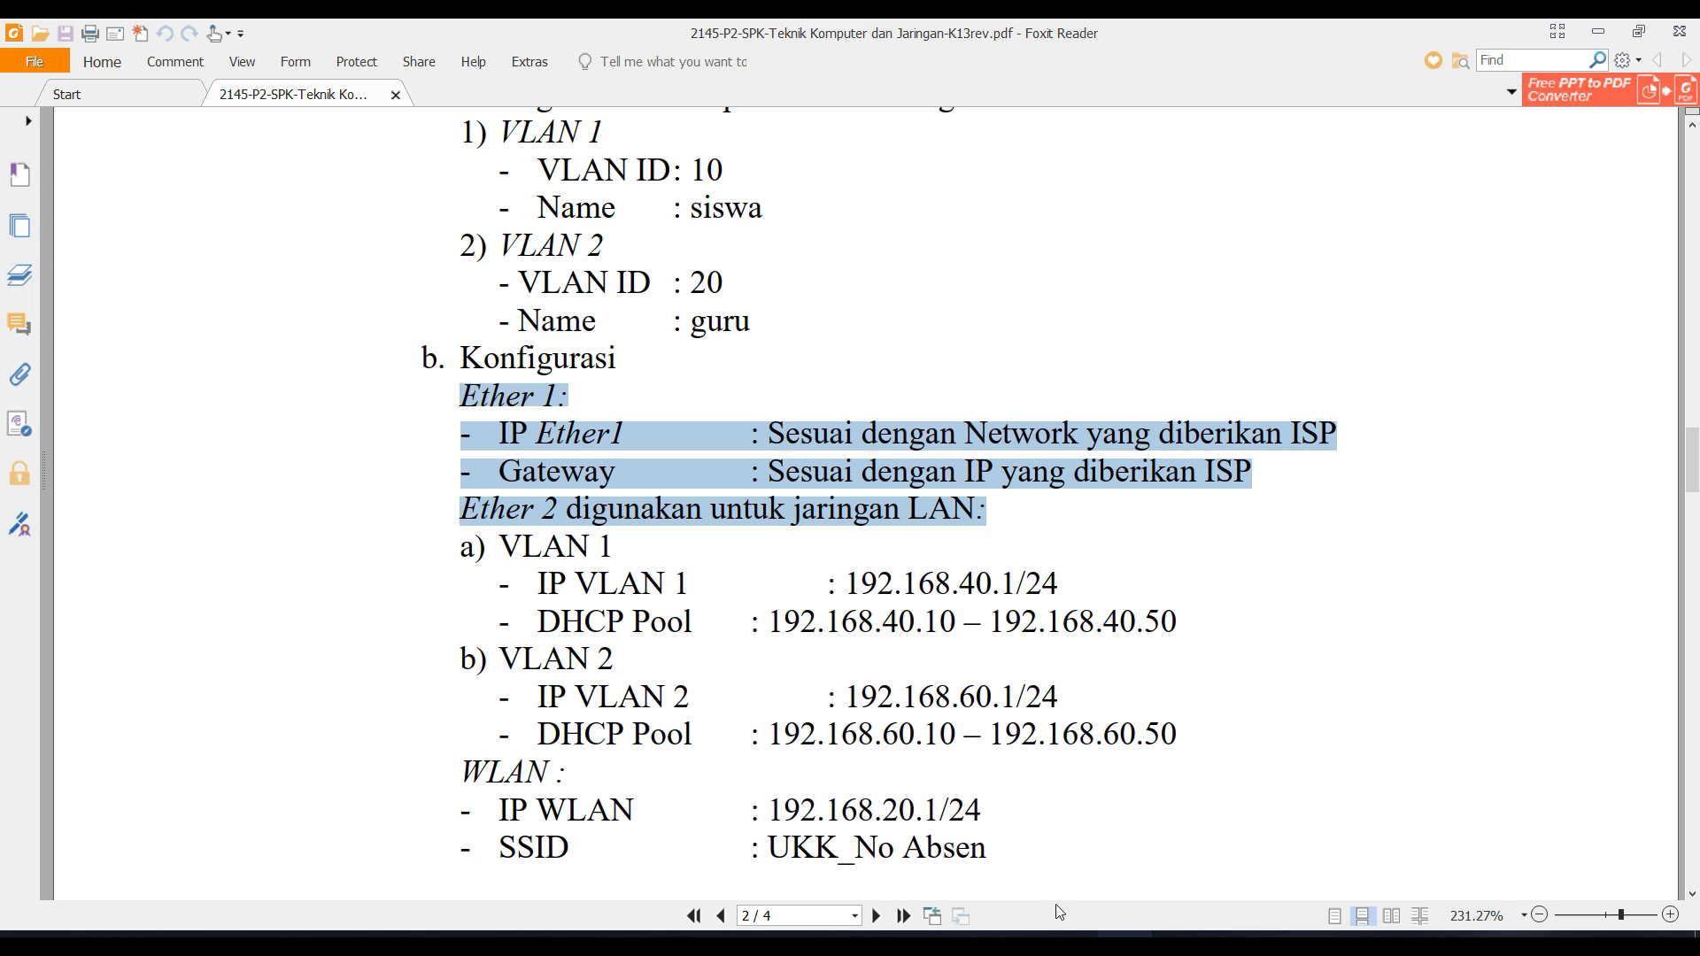
left_click(1017, 942)
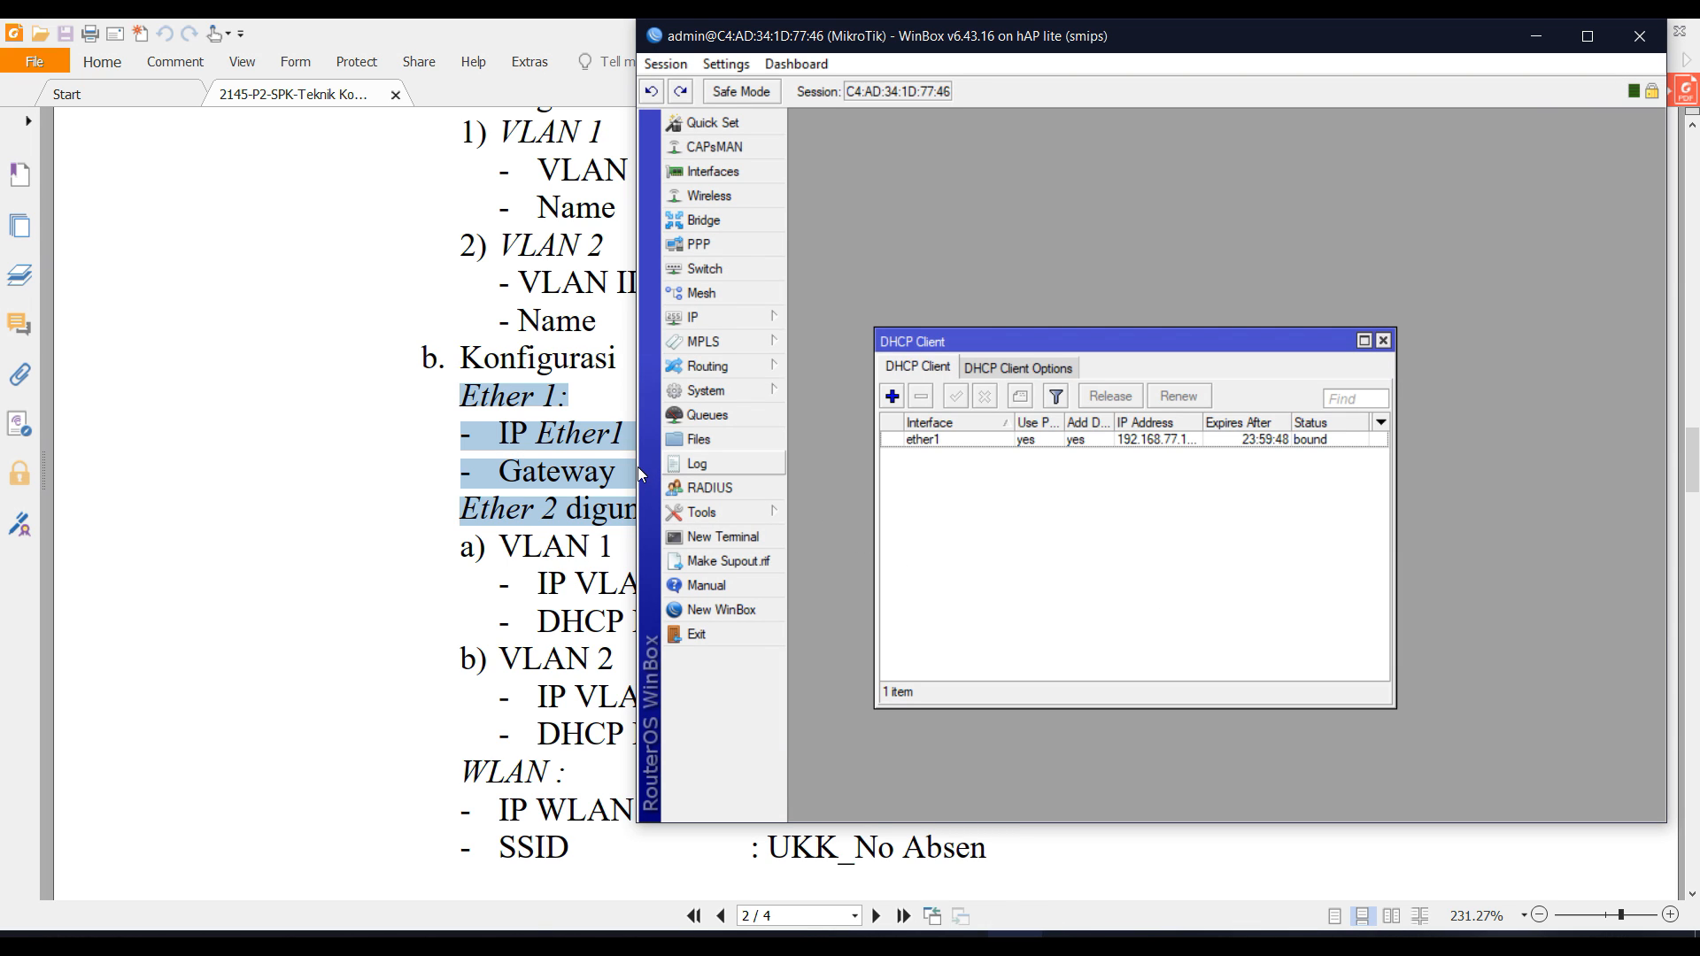
left_click_drag(636, 465, 529, 469)
left_click_drag(801, 65, 2, 332)
Place the exam PDF on the right half and zoom it to 156.81%.
left_click(1159, 302)
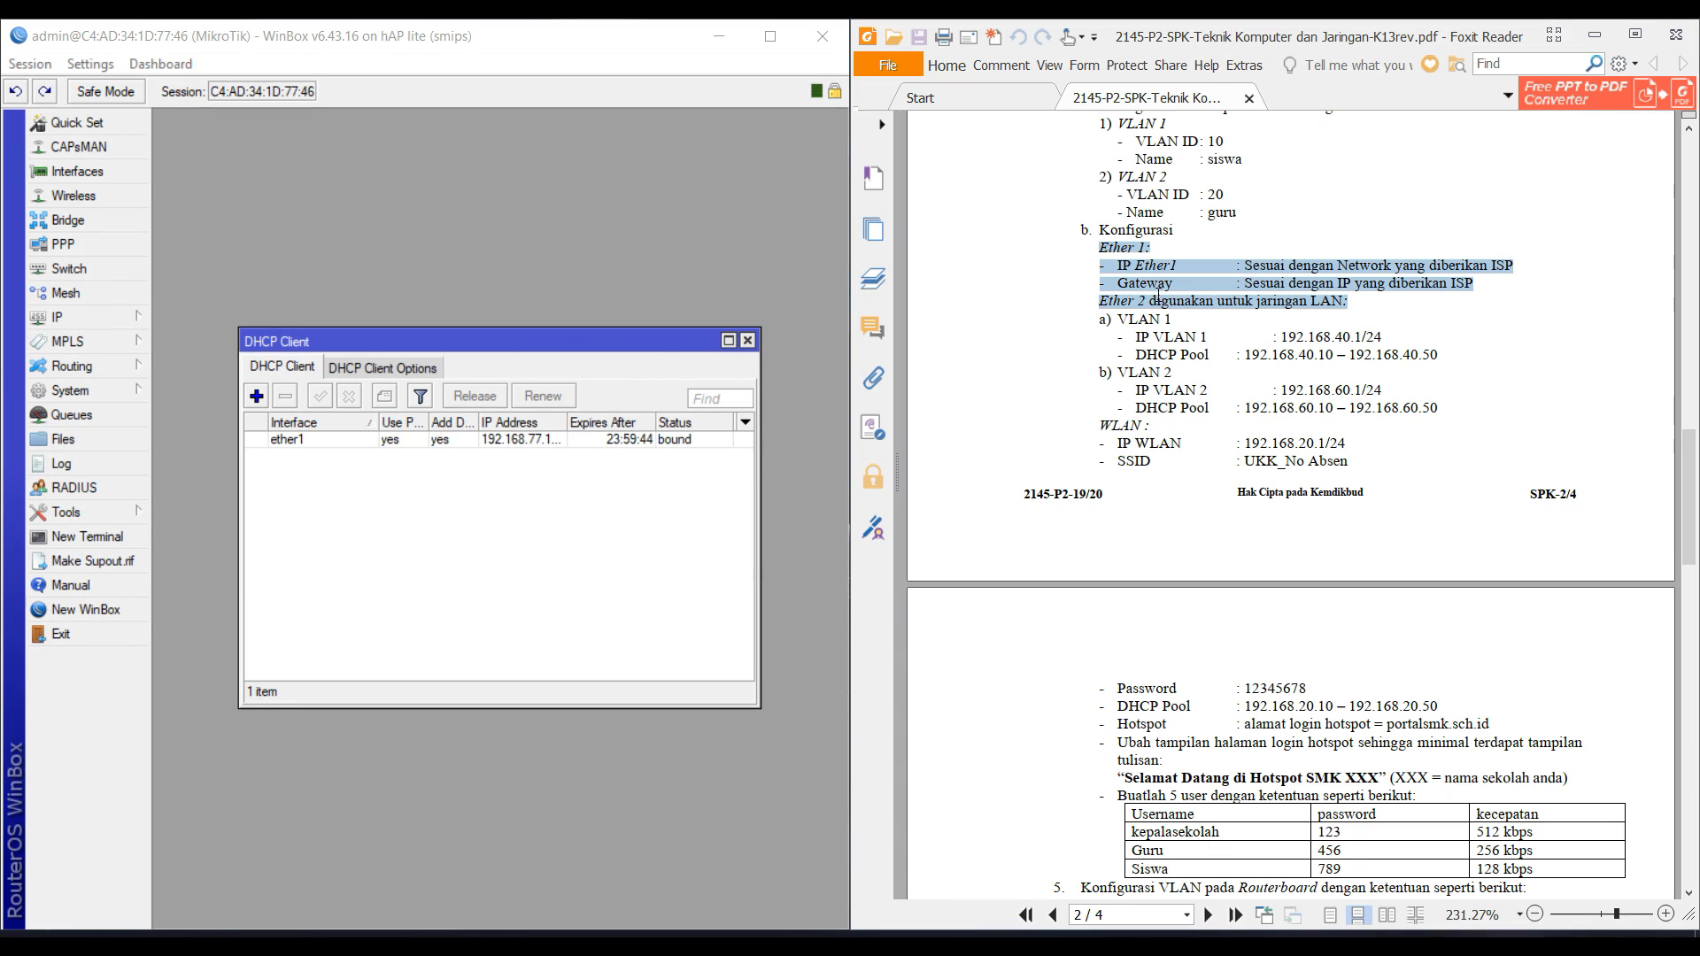
left_click(1173, 400)
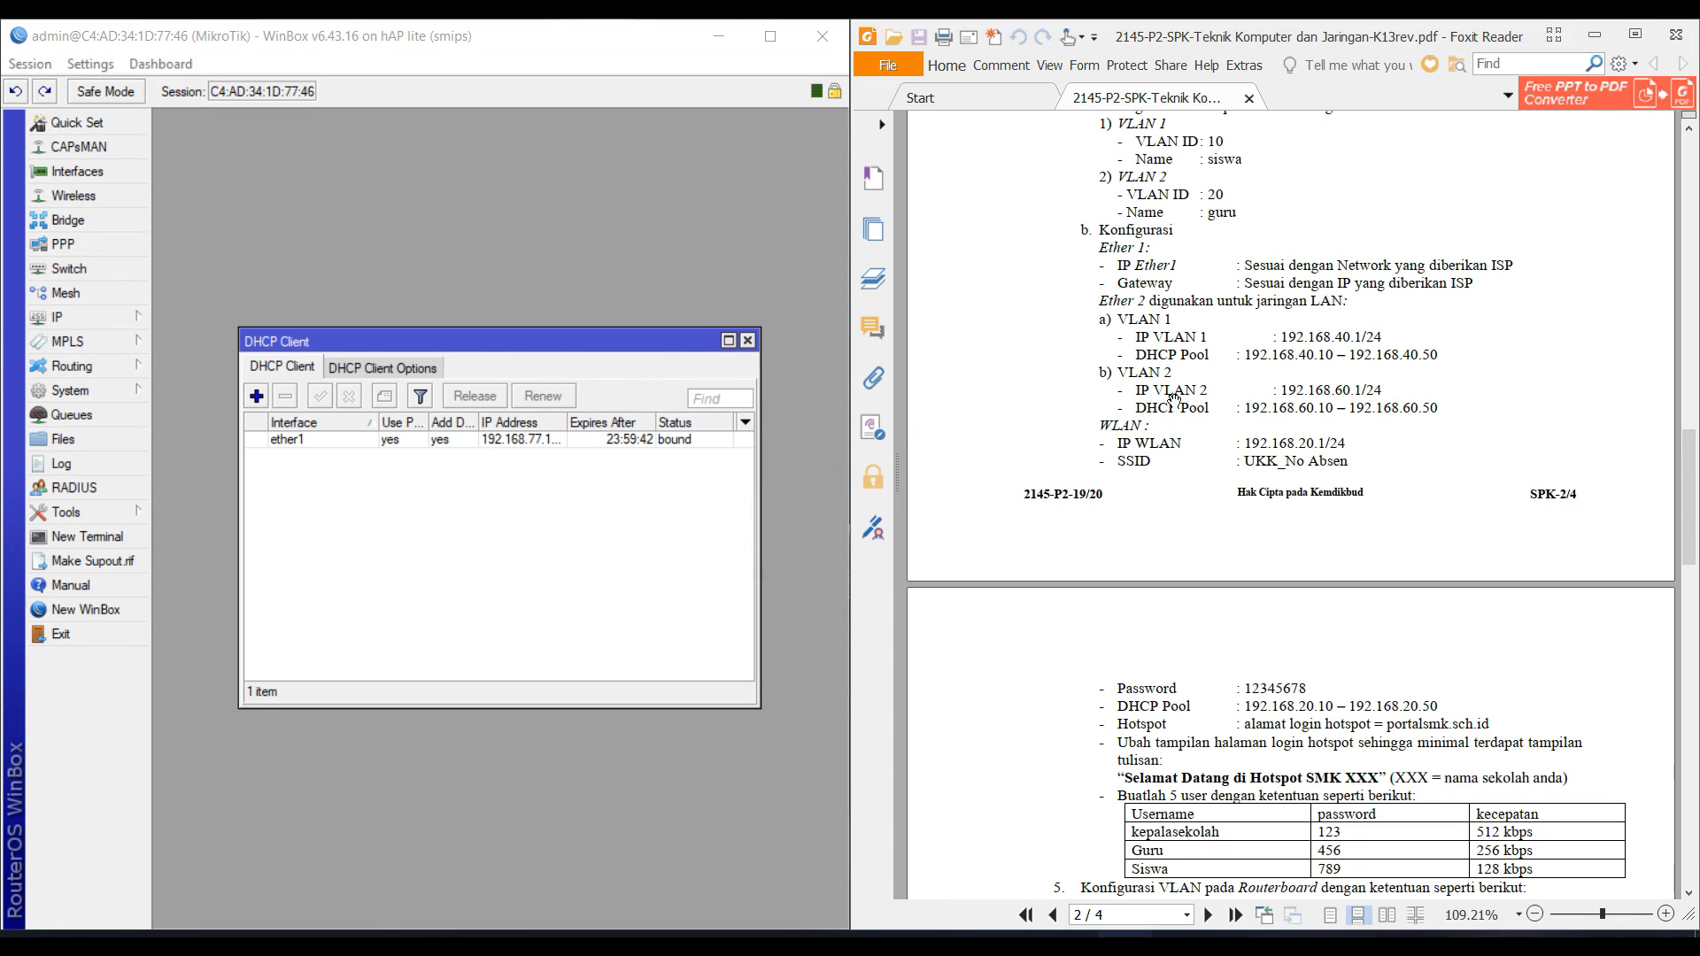
left_click(1666, 915)
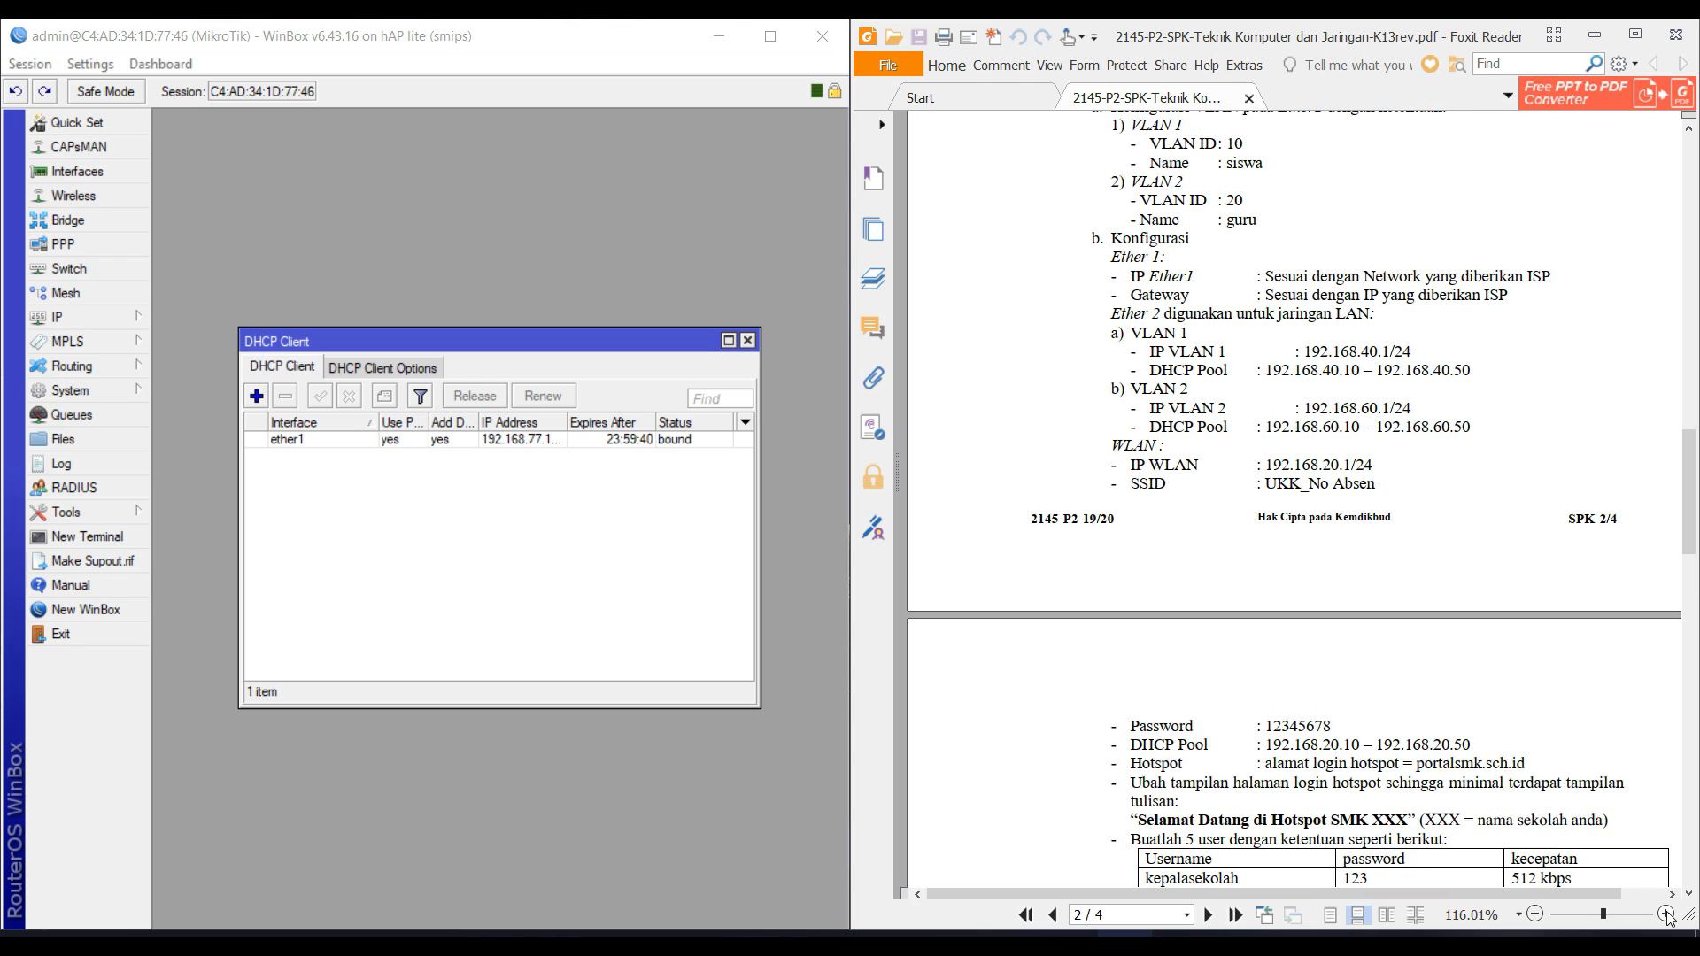
left_click(1667, 915)
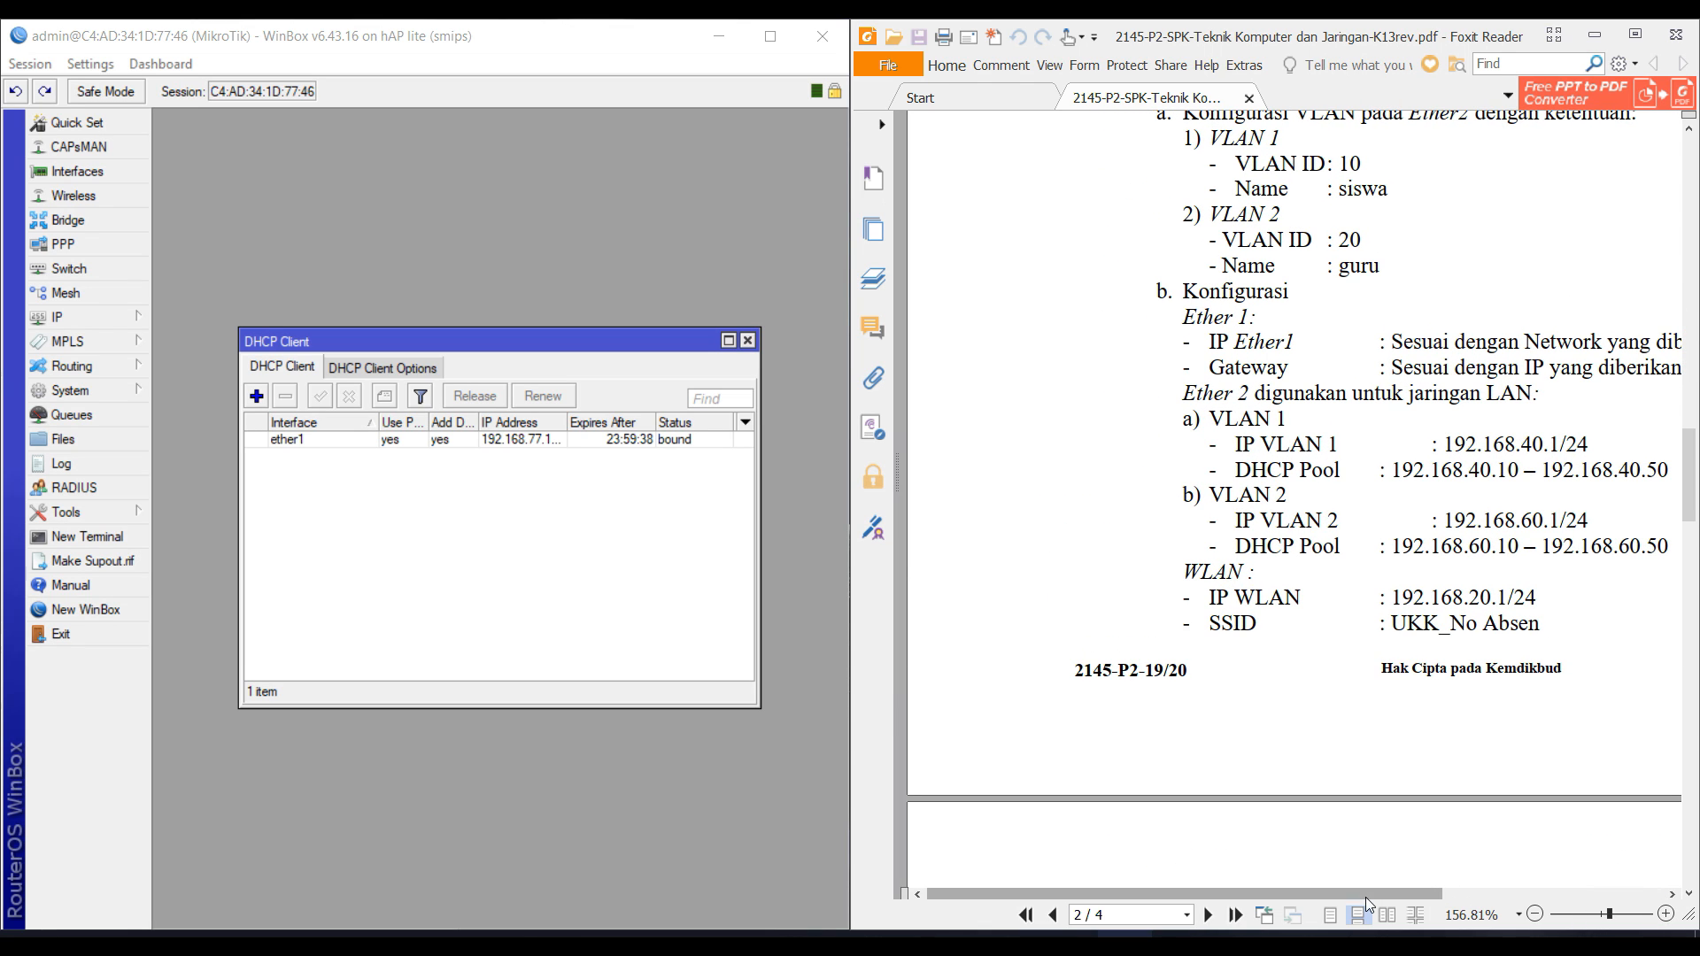
left_click_drag(1373, 897, 1531, 897)
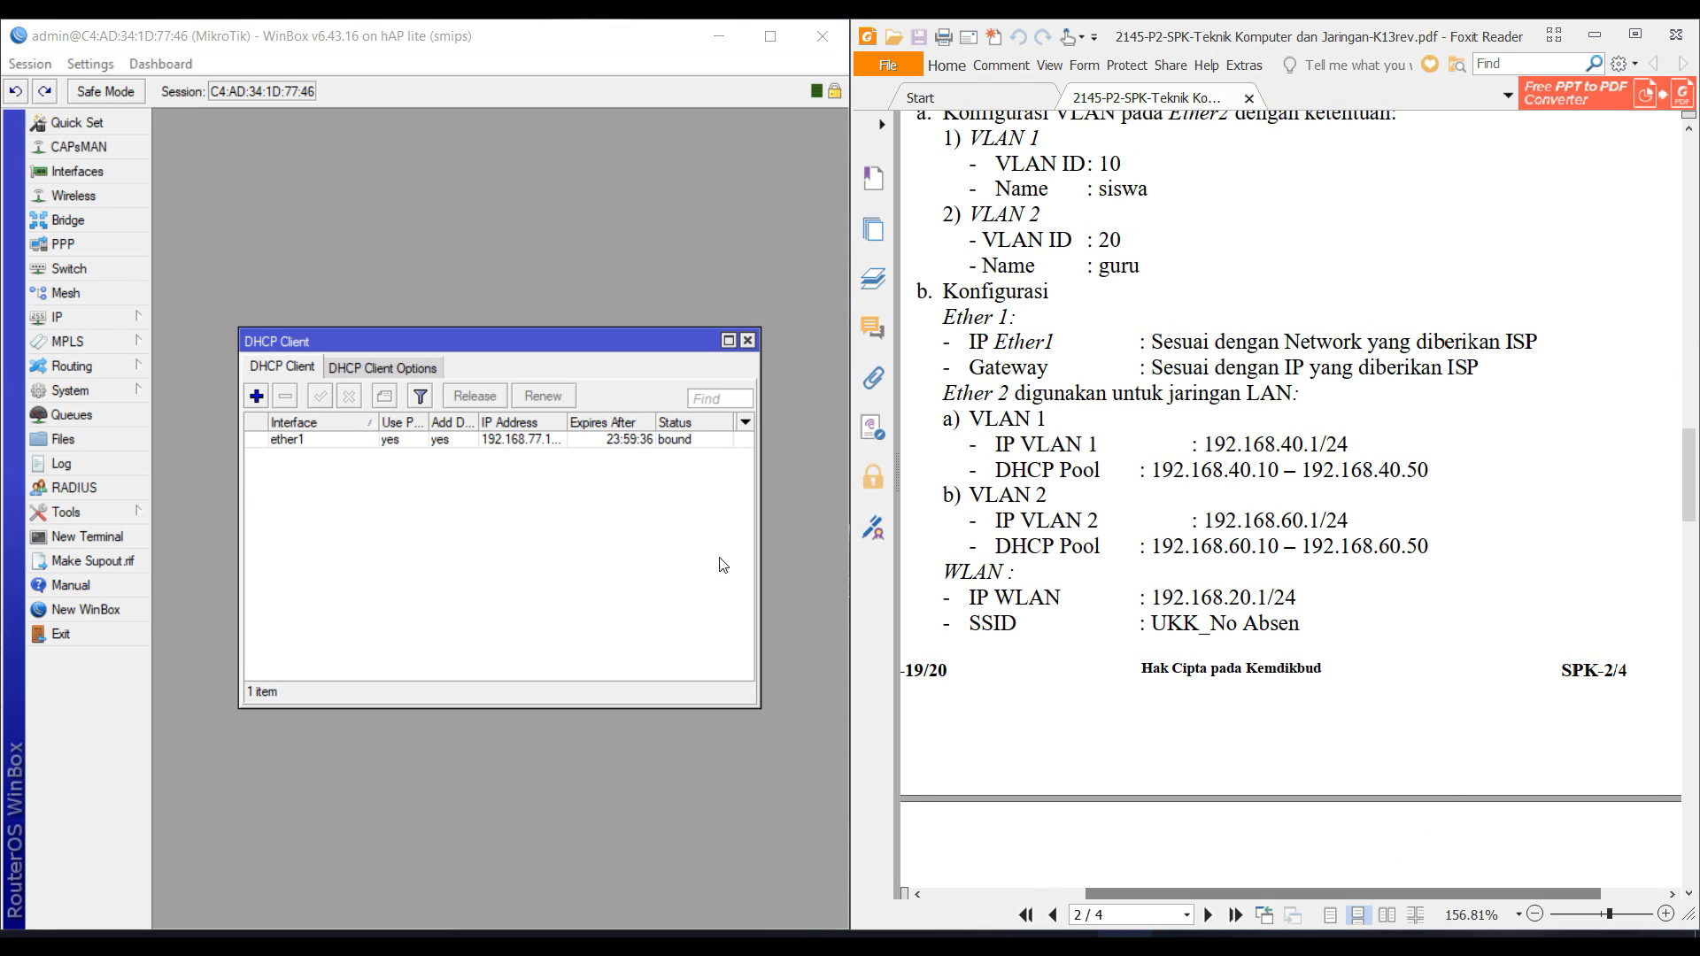
Create VLAN interface VLAN_1 (SISWA) with VLAN ID 10 on ether2.
left_click(112, 170)
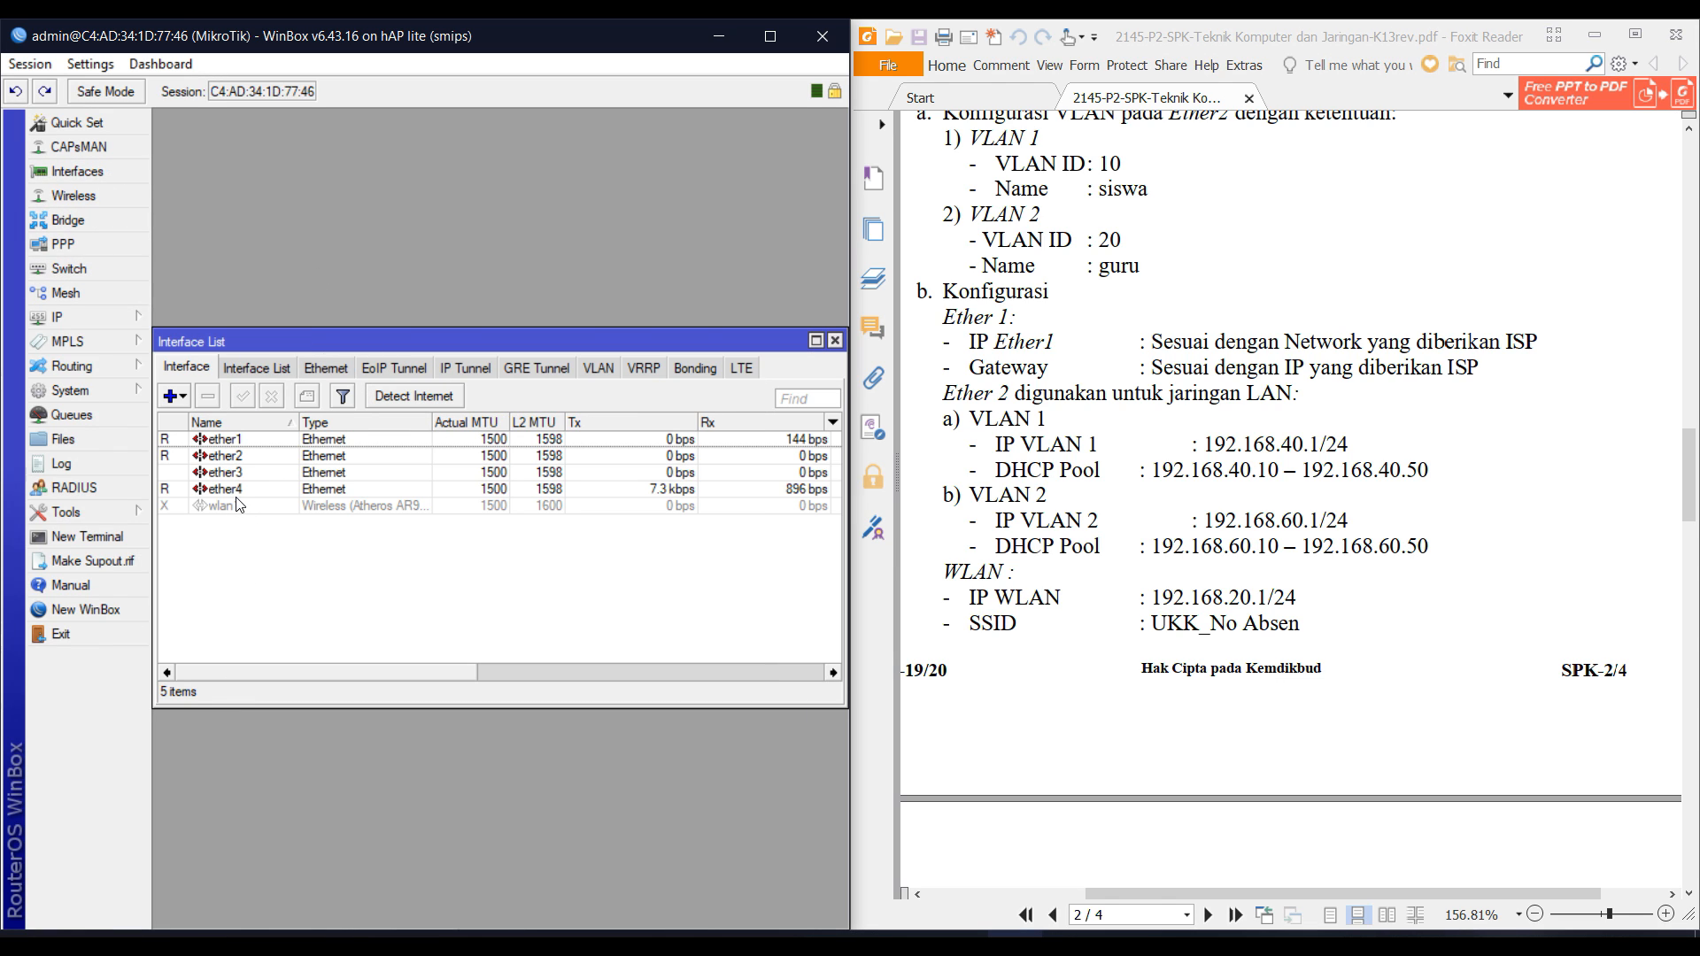
left_click(174, 395)
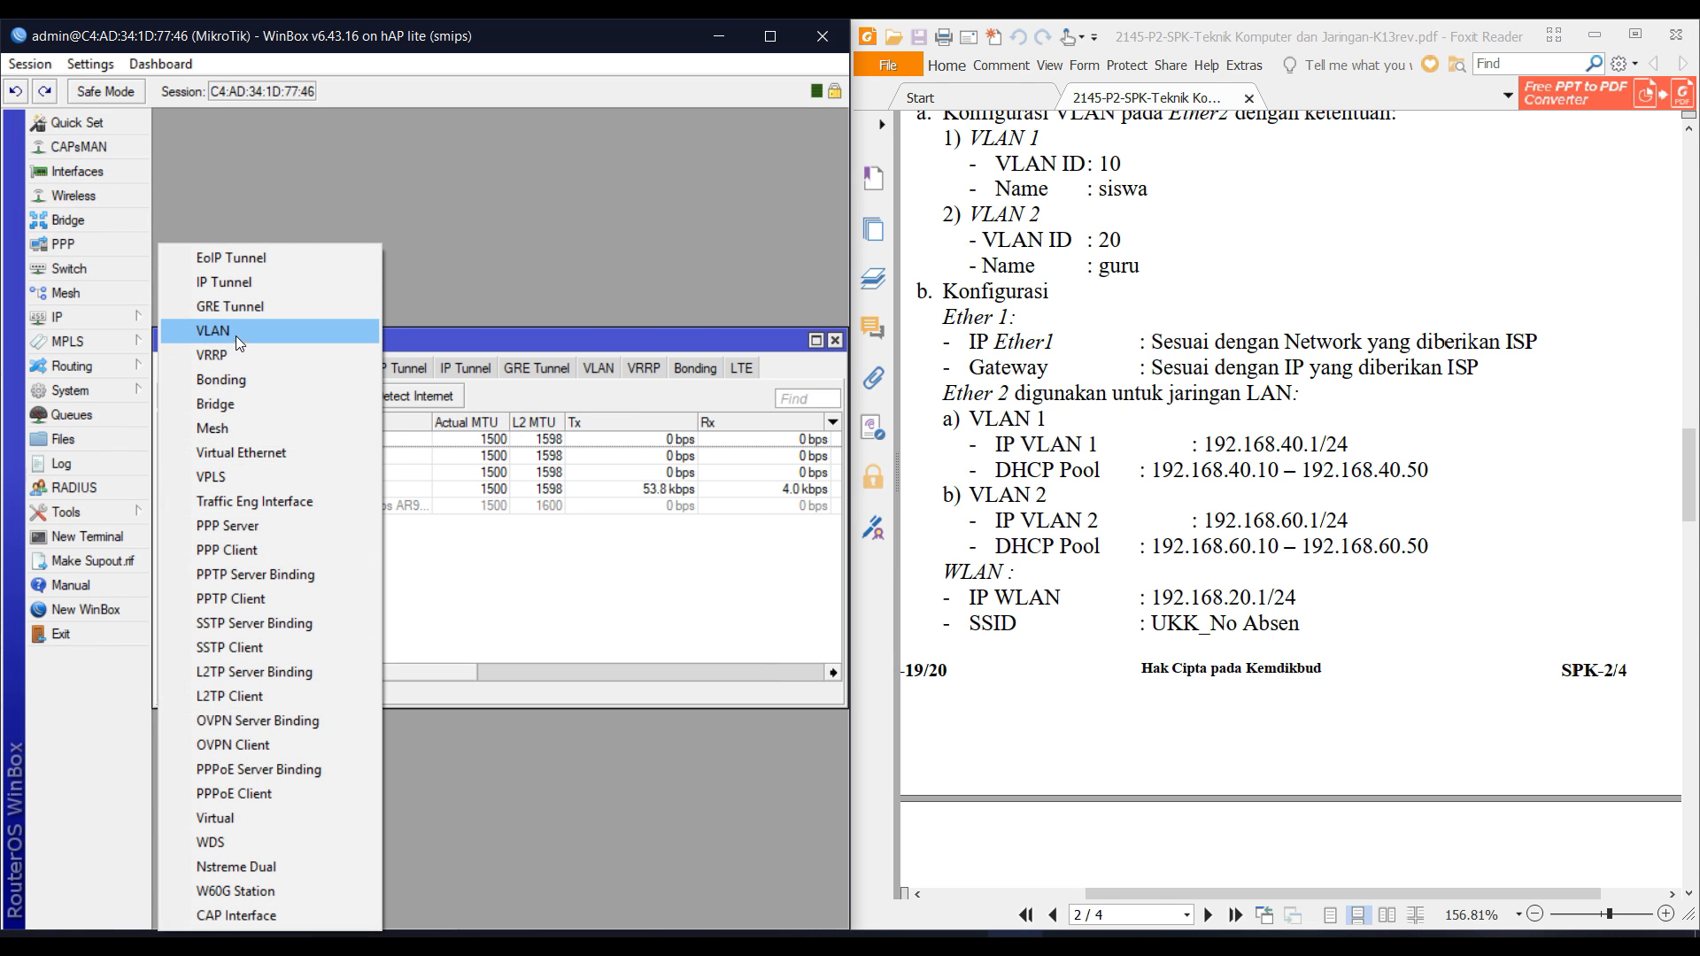
left_click(248, 335)
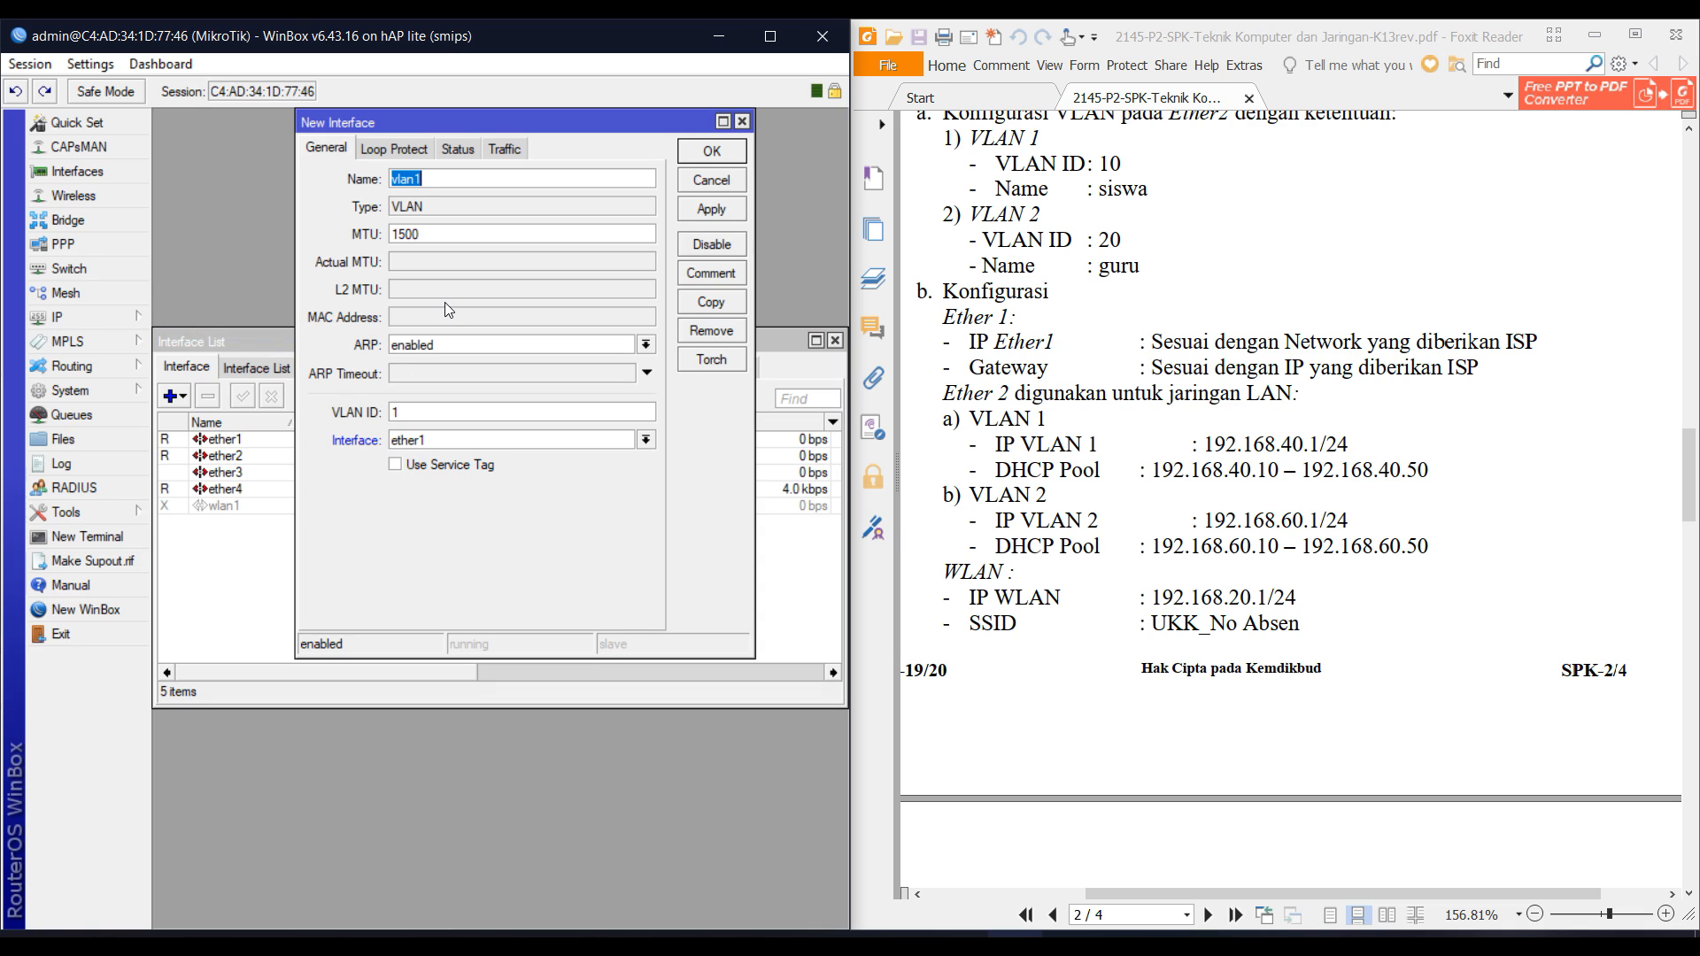
type("VLAN_1")
key("Tab")
key("Tab")
key("Tab")
key("Tab")
type("10")
key("Tab")
key("Tab")
key("Tab")
key("Tab")
key("Tab")
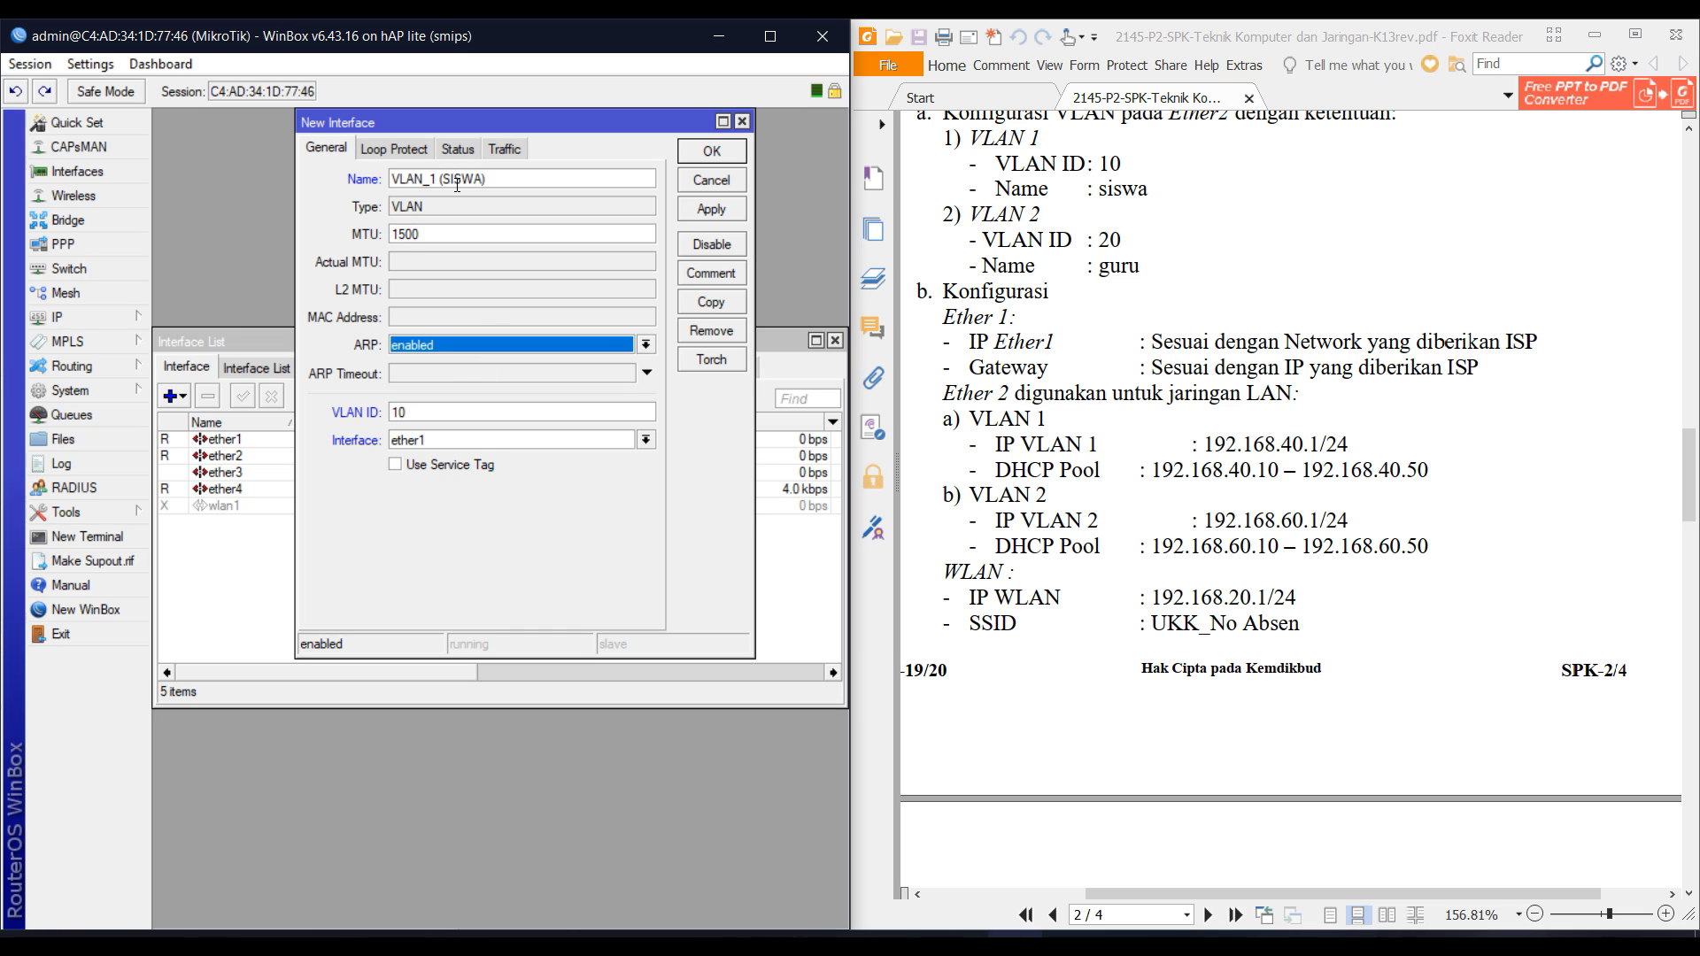
key("alt+Down")
key("Down")
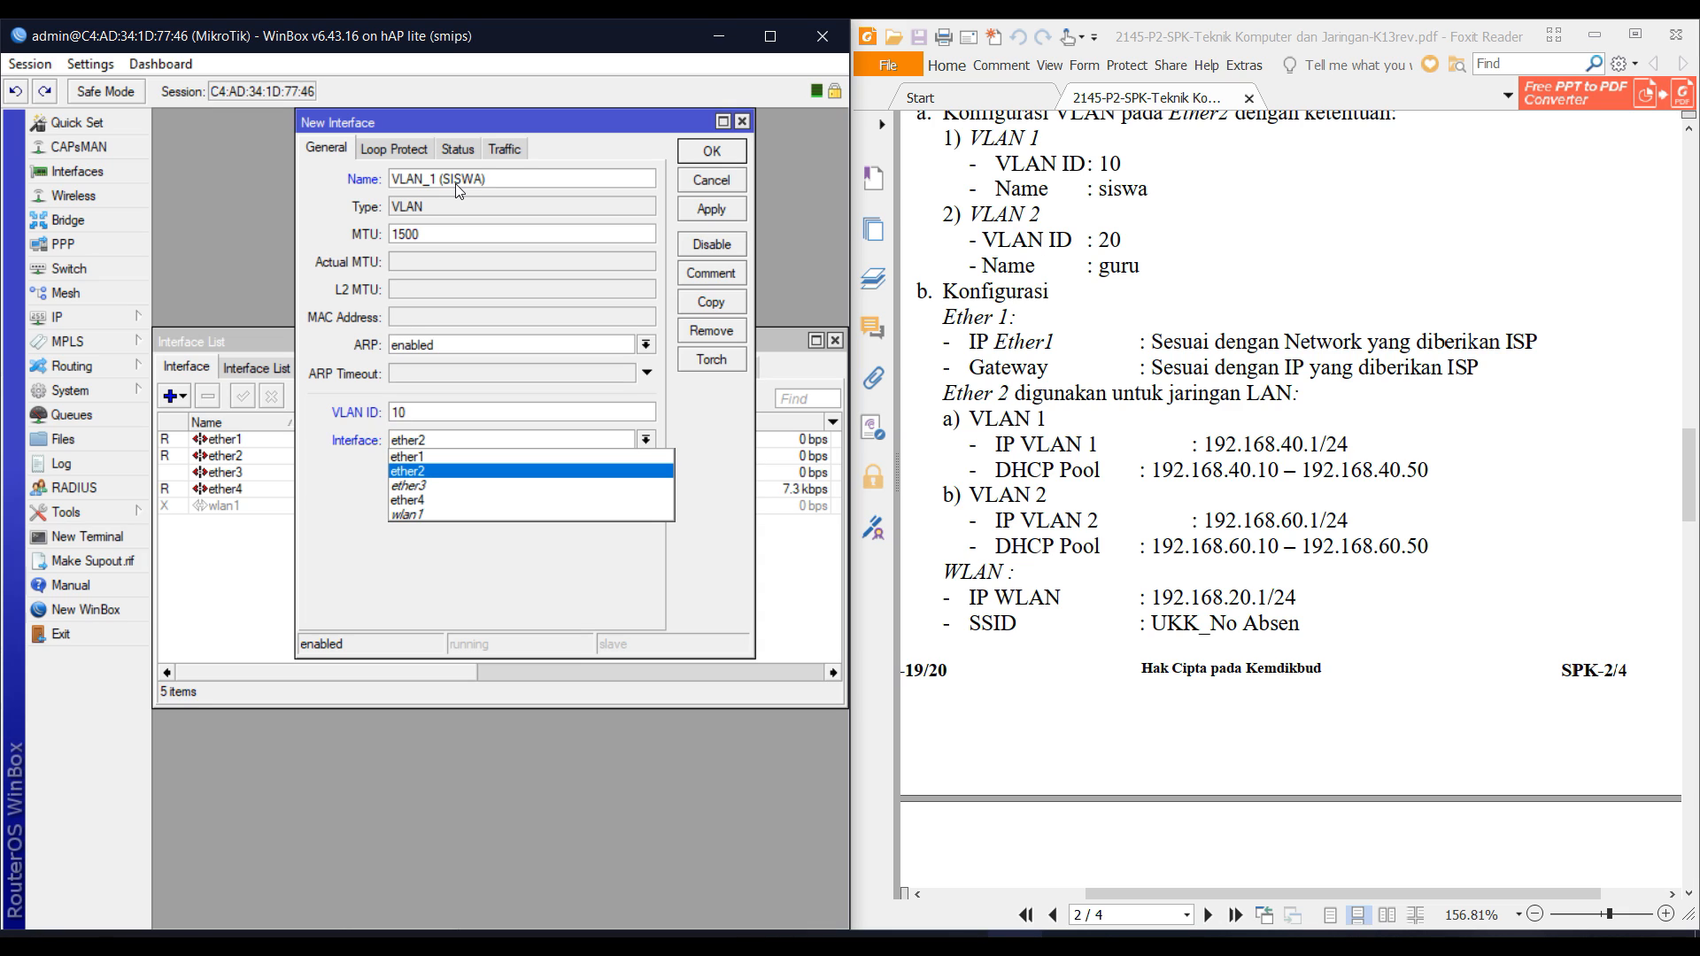
key("Return")
key("Return")
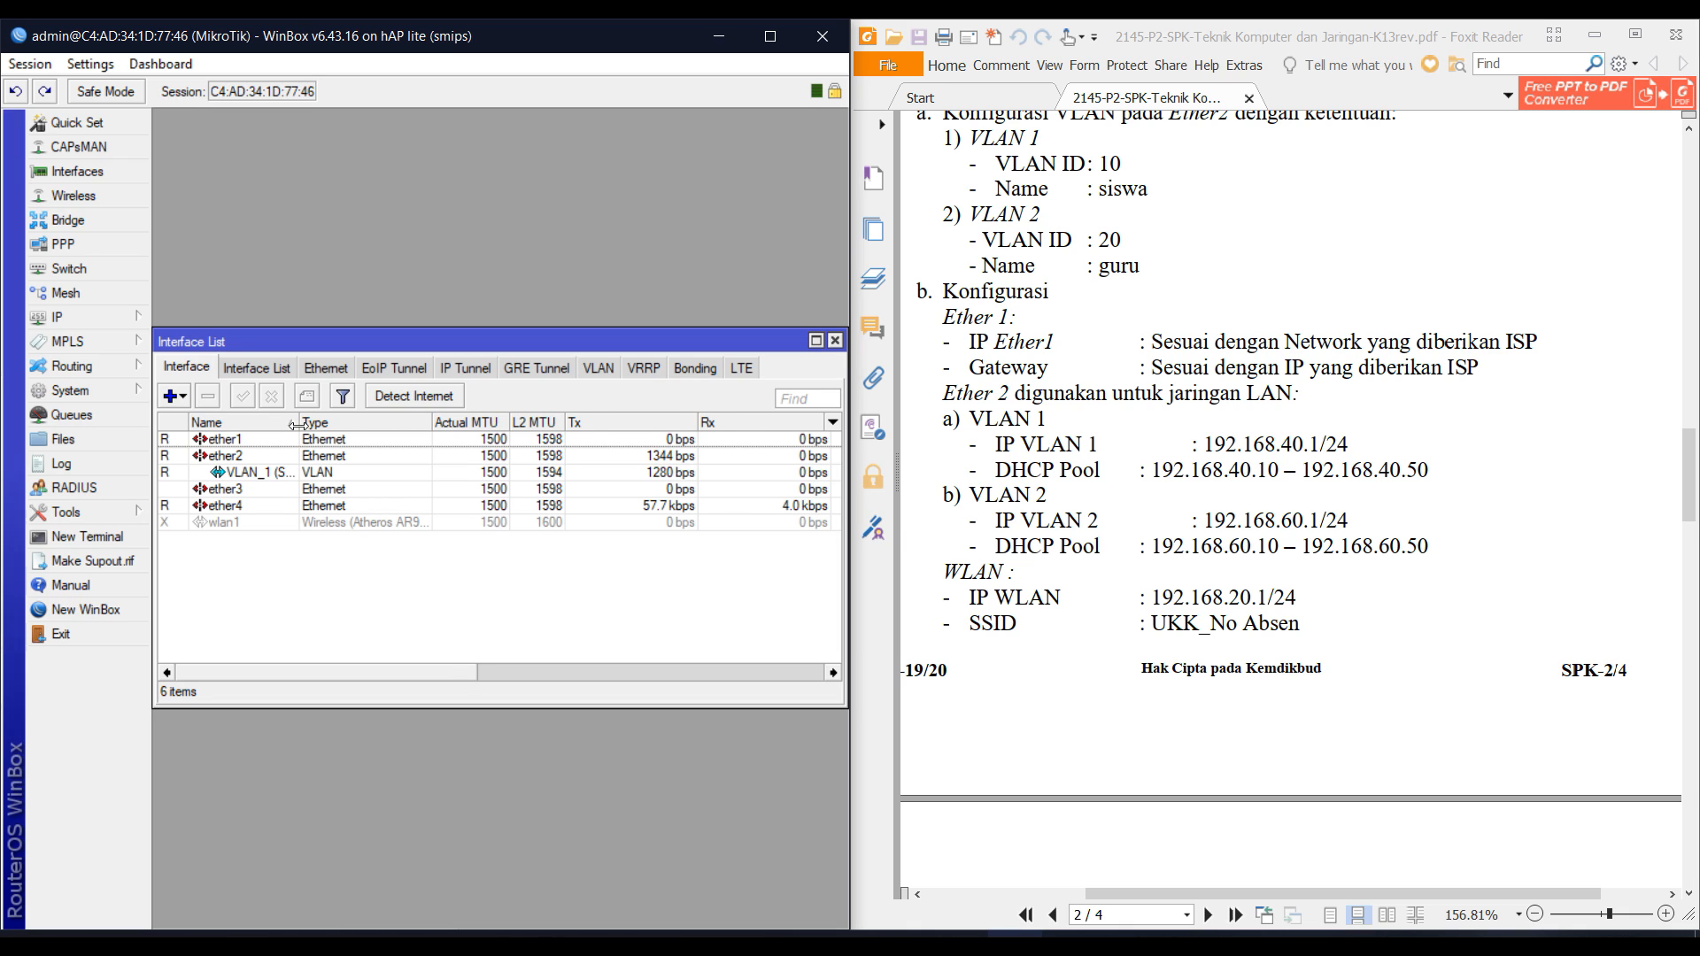
left_click_drag(297, 425, 350, 425)
Create VLAN interface VLAN_2 (GURU) with VLAN ID 20 on ether2.
left_click(180, 398)
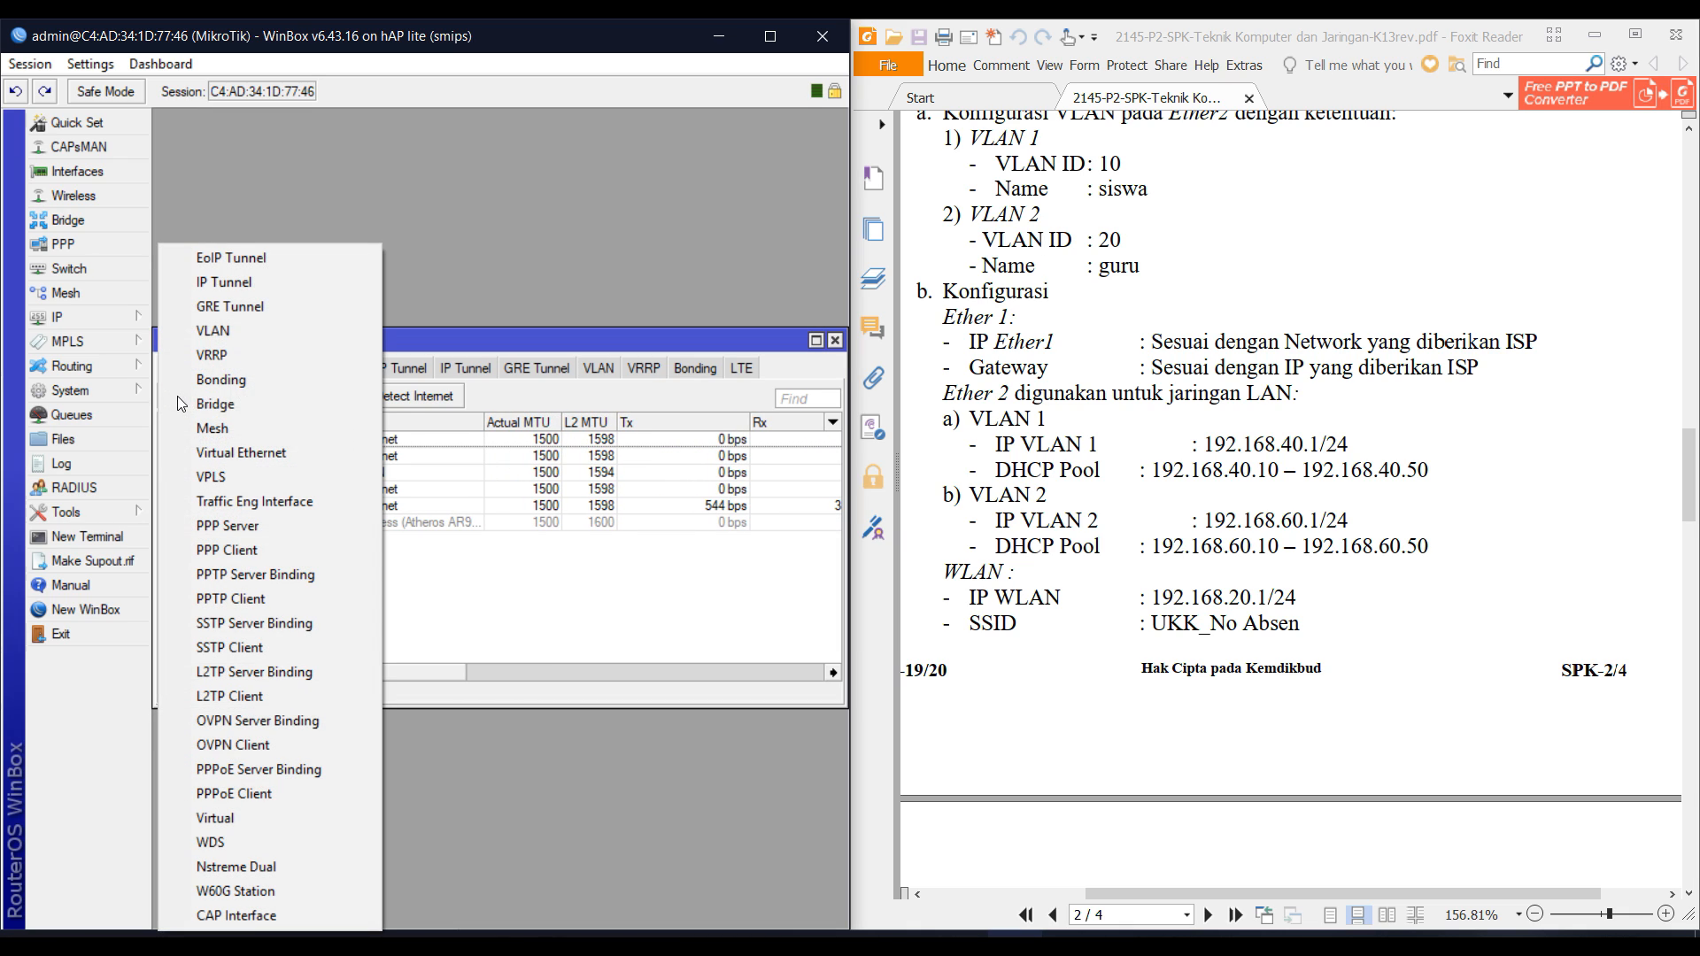
left_click(277, 330)
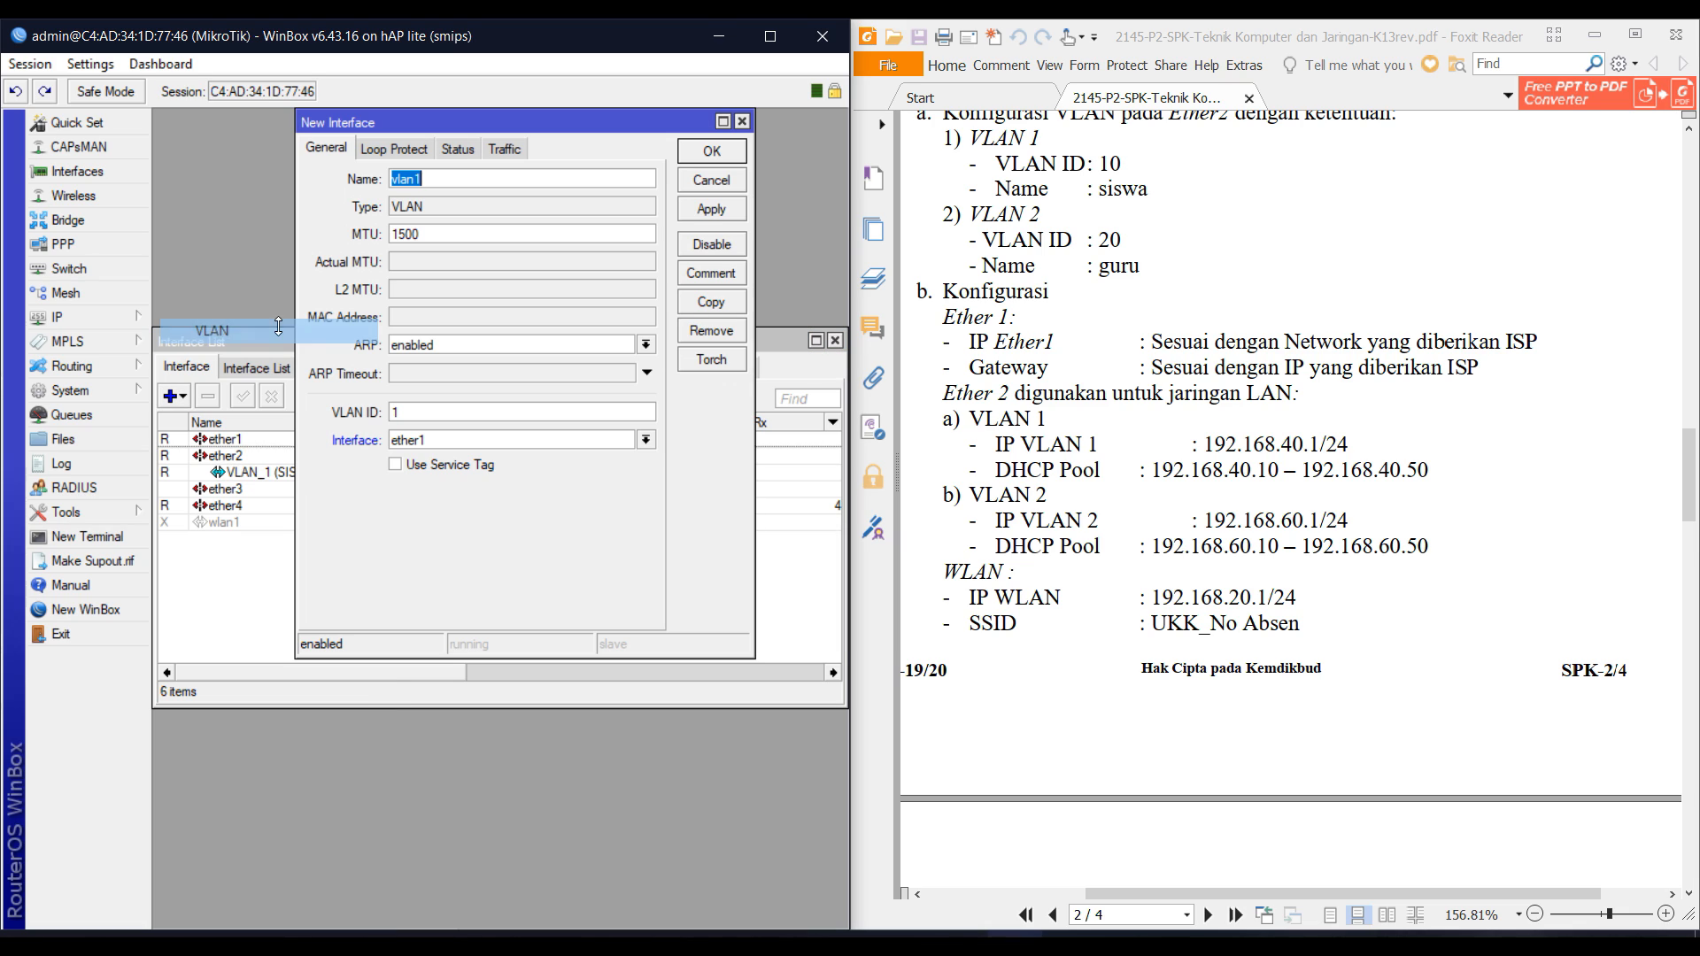
type("VLAN")
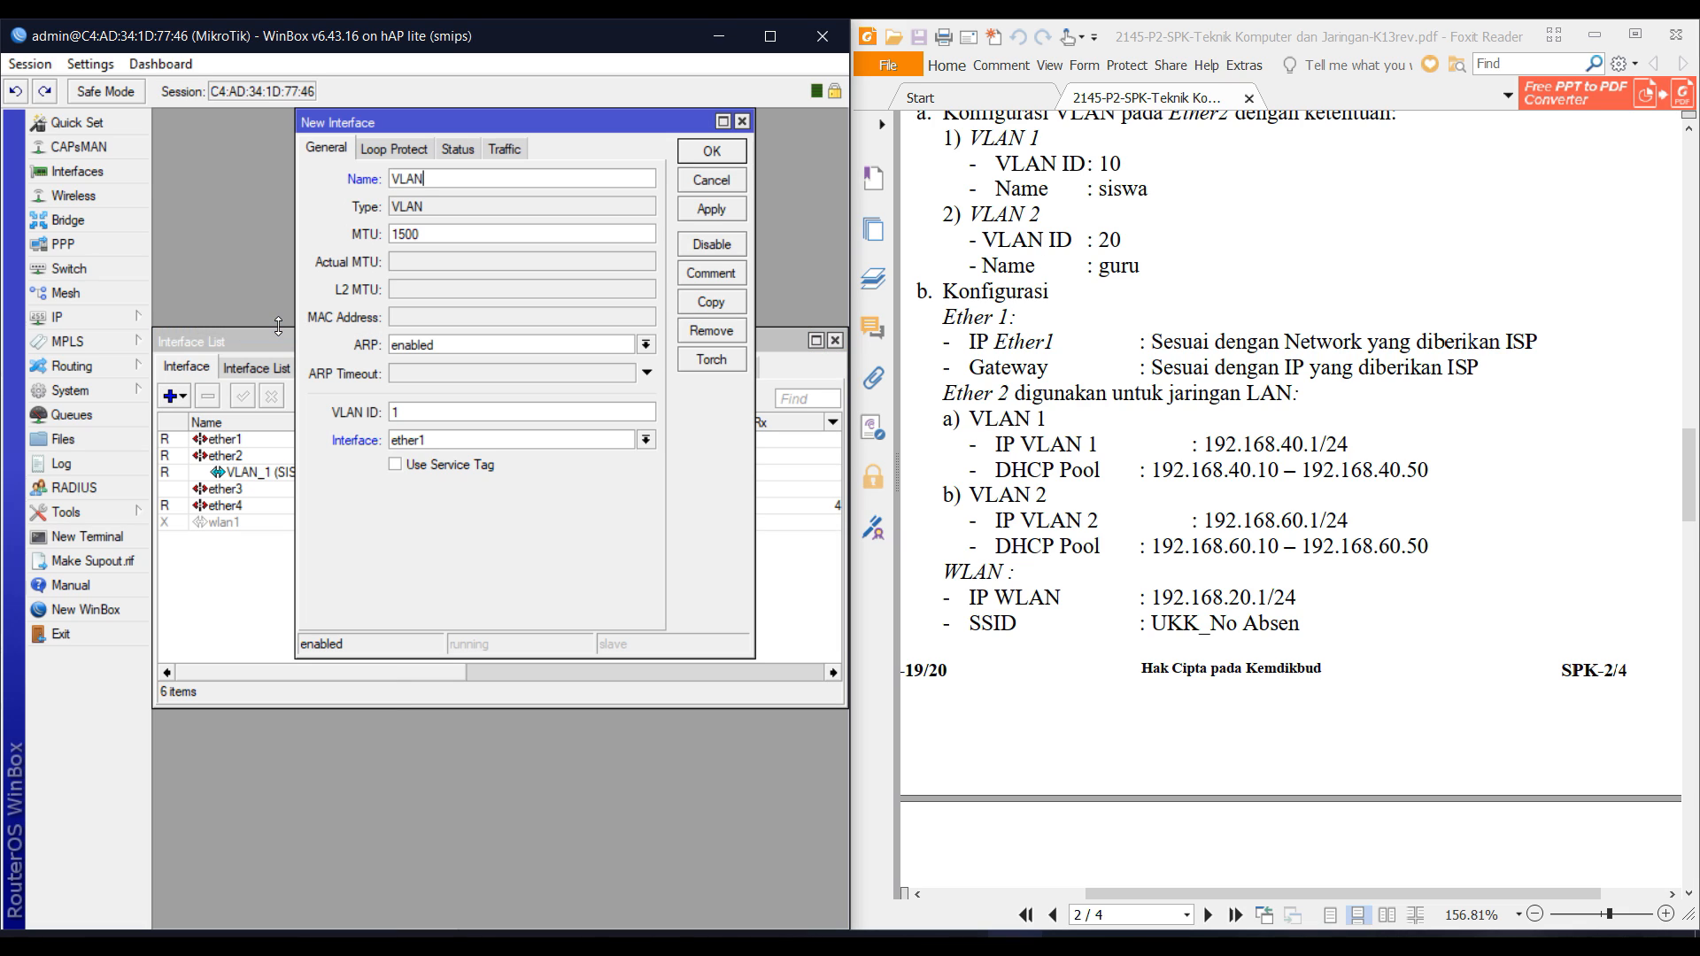
type("_2 (GURU)")
key("Tab")
key("Tab")
key("Tab")
type("20")
key("Tab")
key("Down")
key("Down")
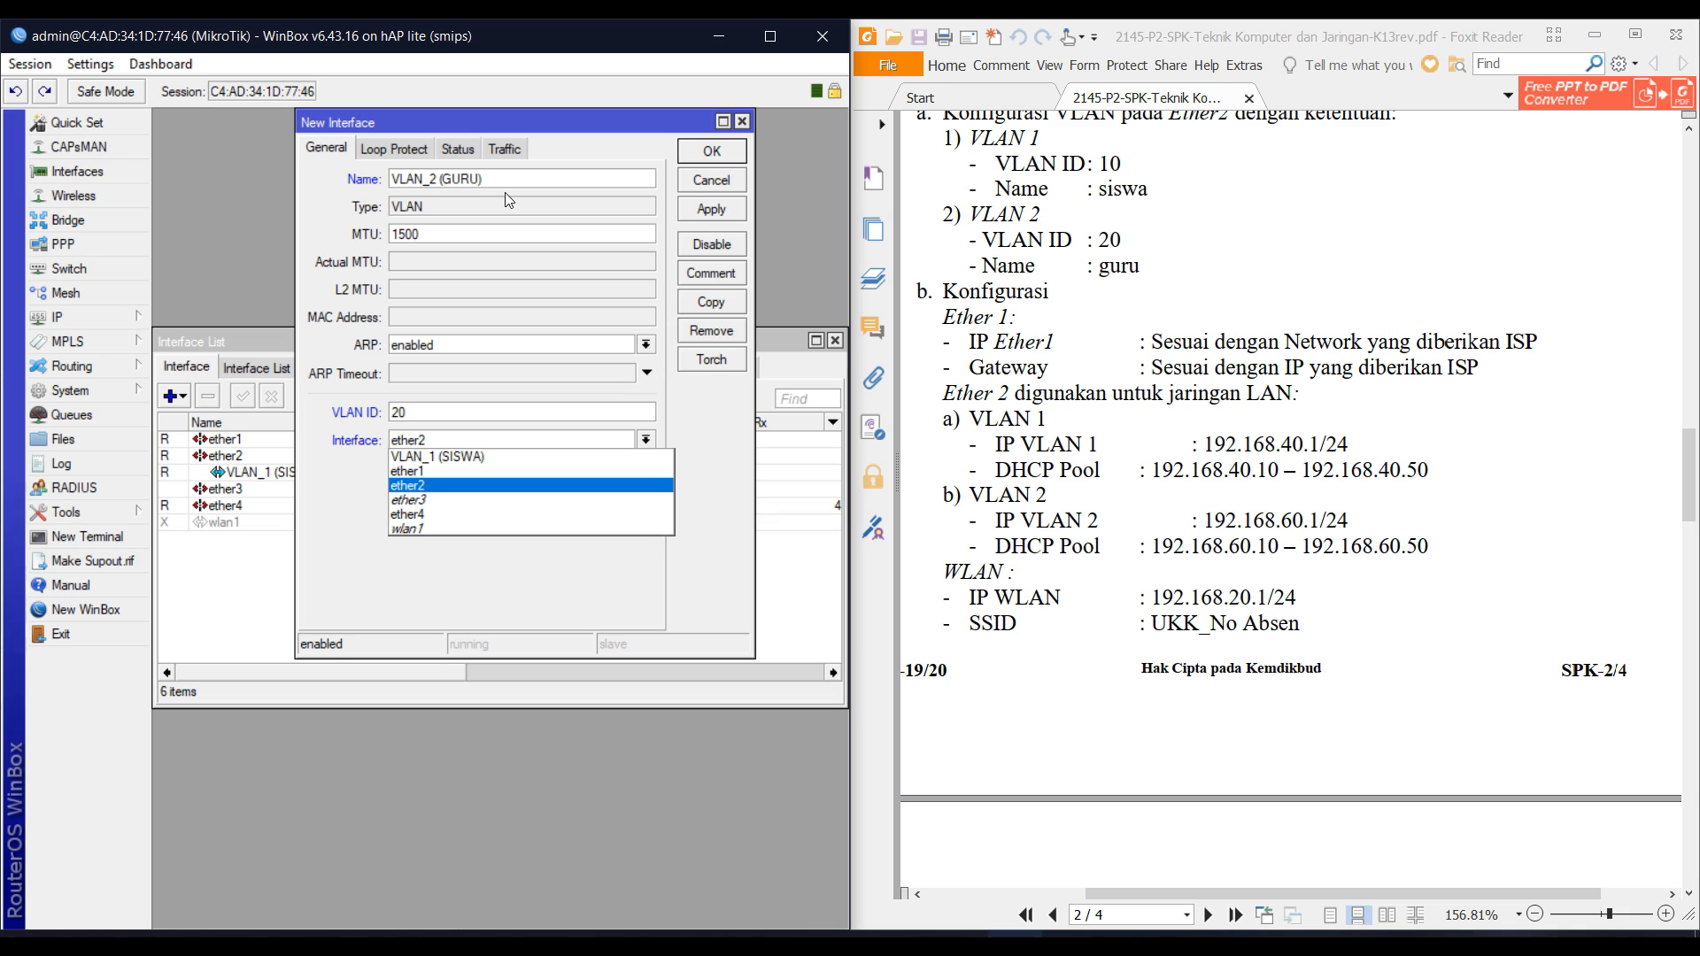
key("Return")
key("Return")
key("Down")
key("Down")
key("Down")
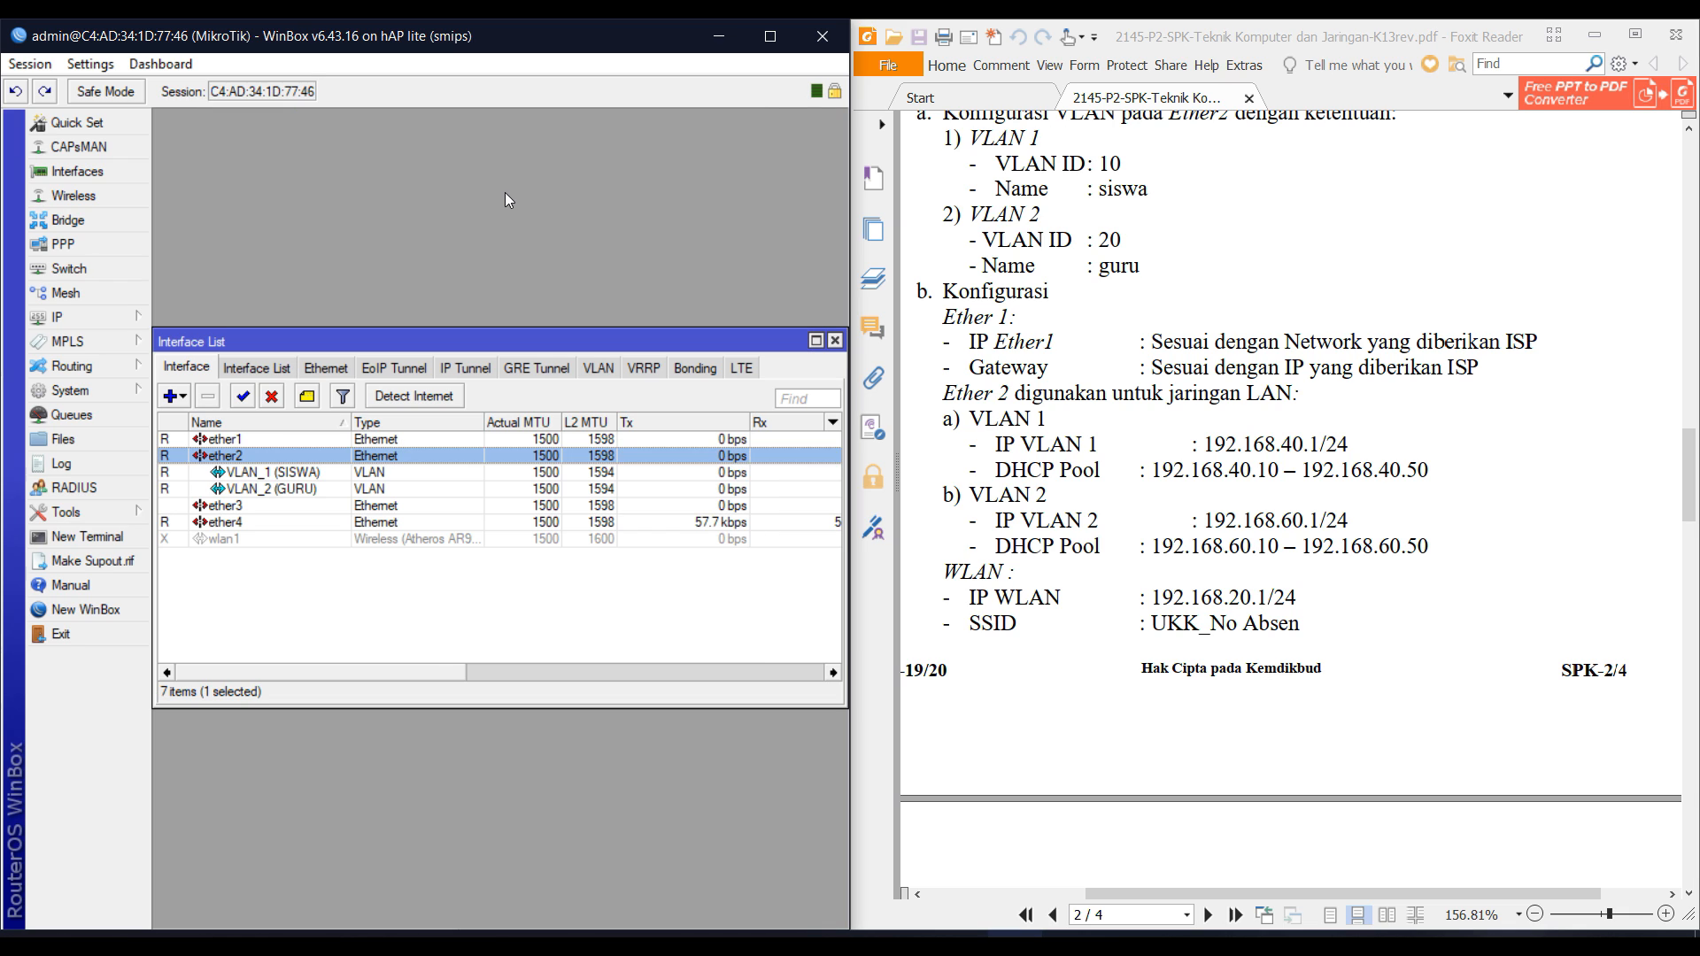
key("Return")
Review the properties of the VLAN_1 (SISWA) and VLAN_2 (GURU) interfaces.
key("Escape")
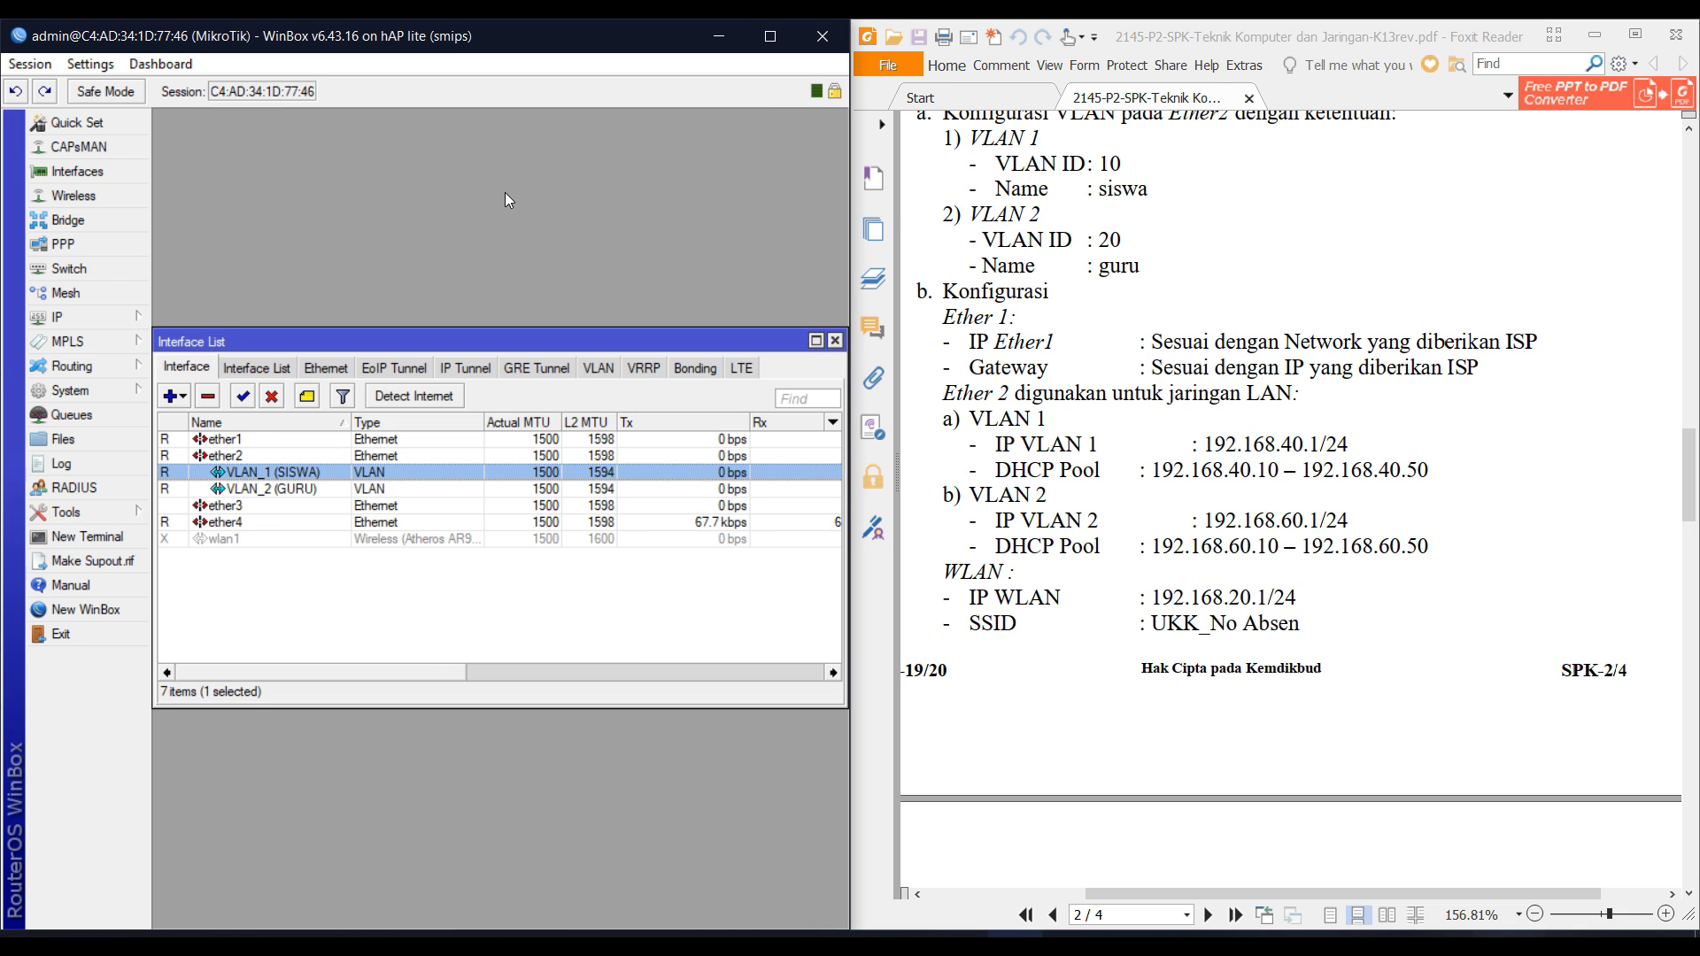
key("Down")
key("Return")
key("Escape")
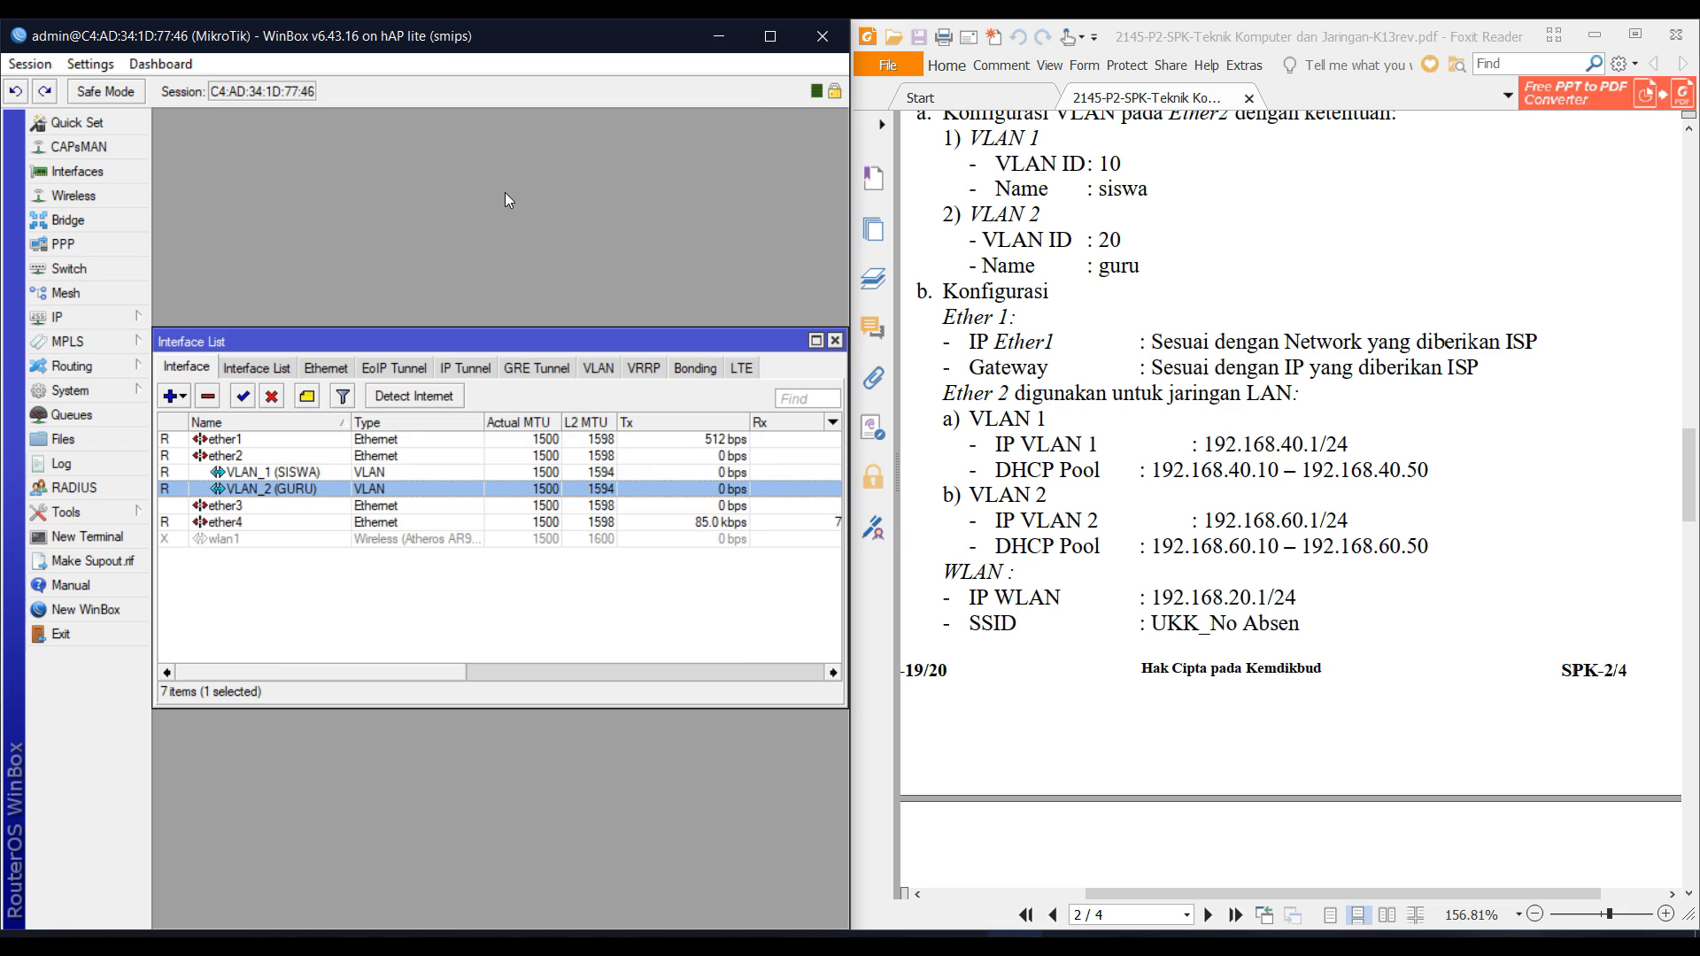
key("Up")
key("Down")
key("Up")
key("Down")
key("Up")
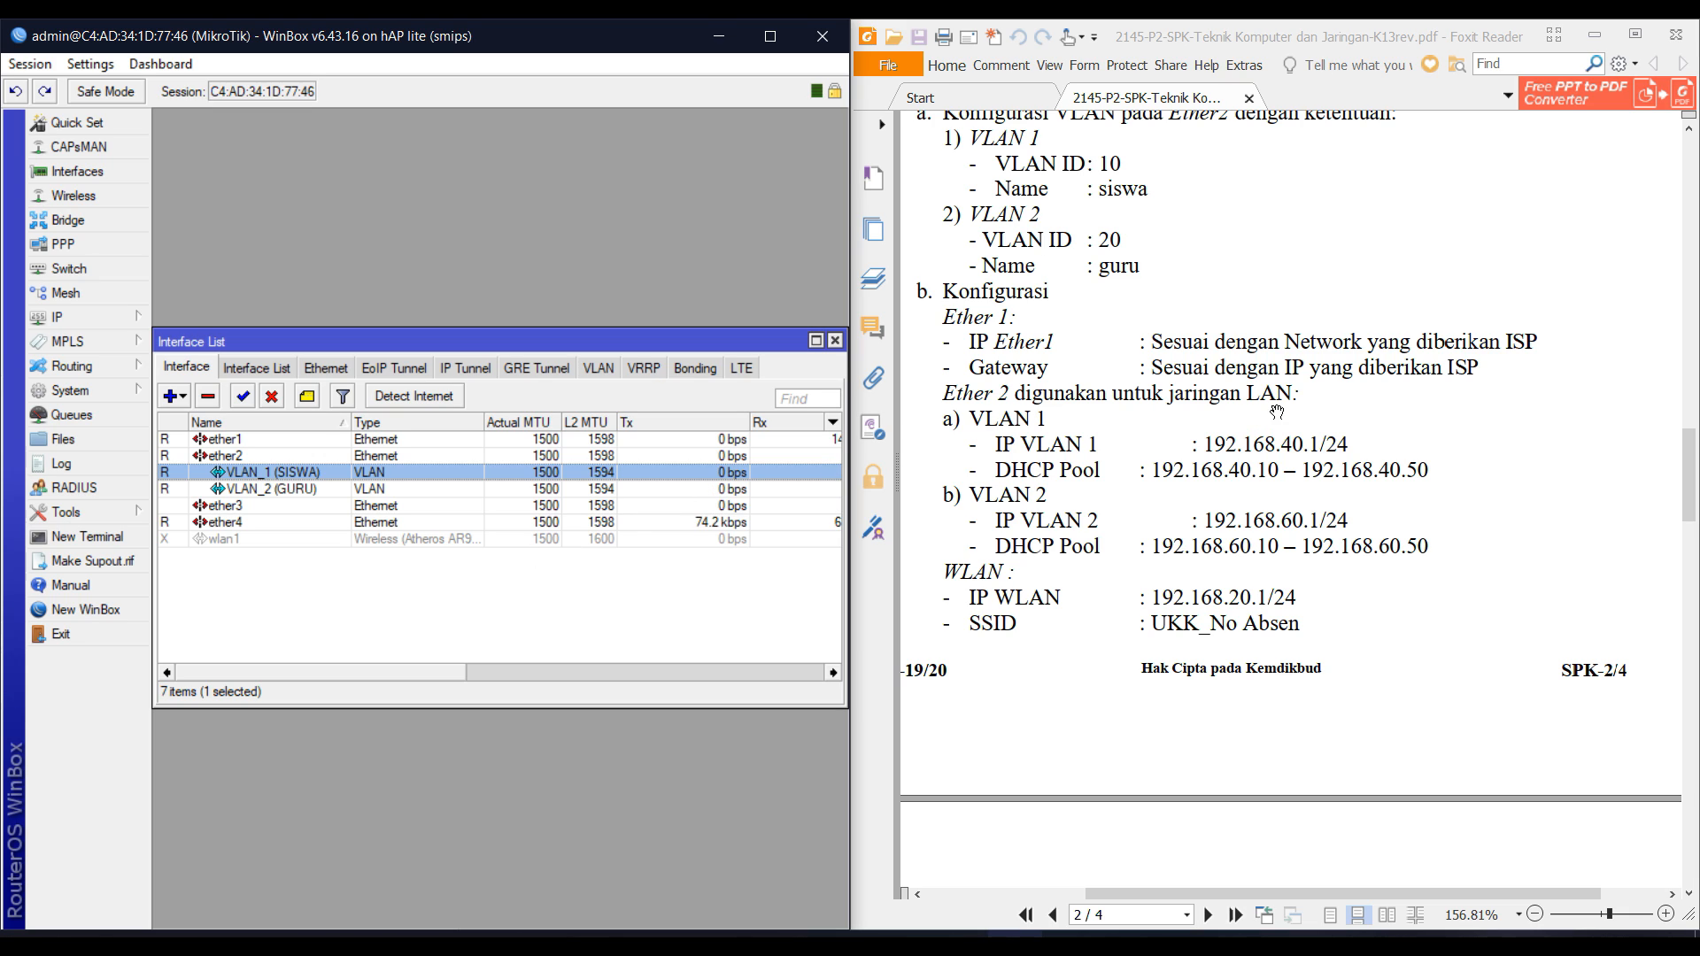
Glance at the DHCP Server window, close it, and open the IP Addresses list.
left_click(58, 317)
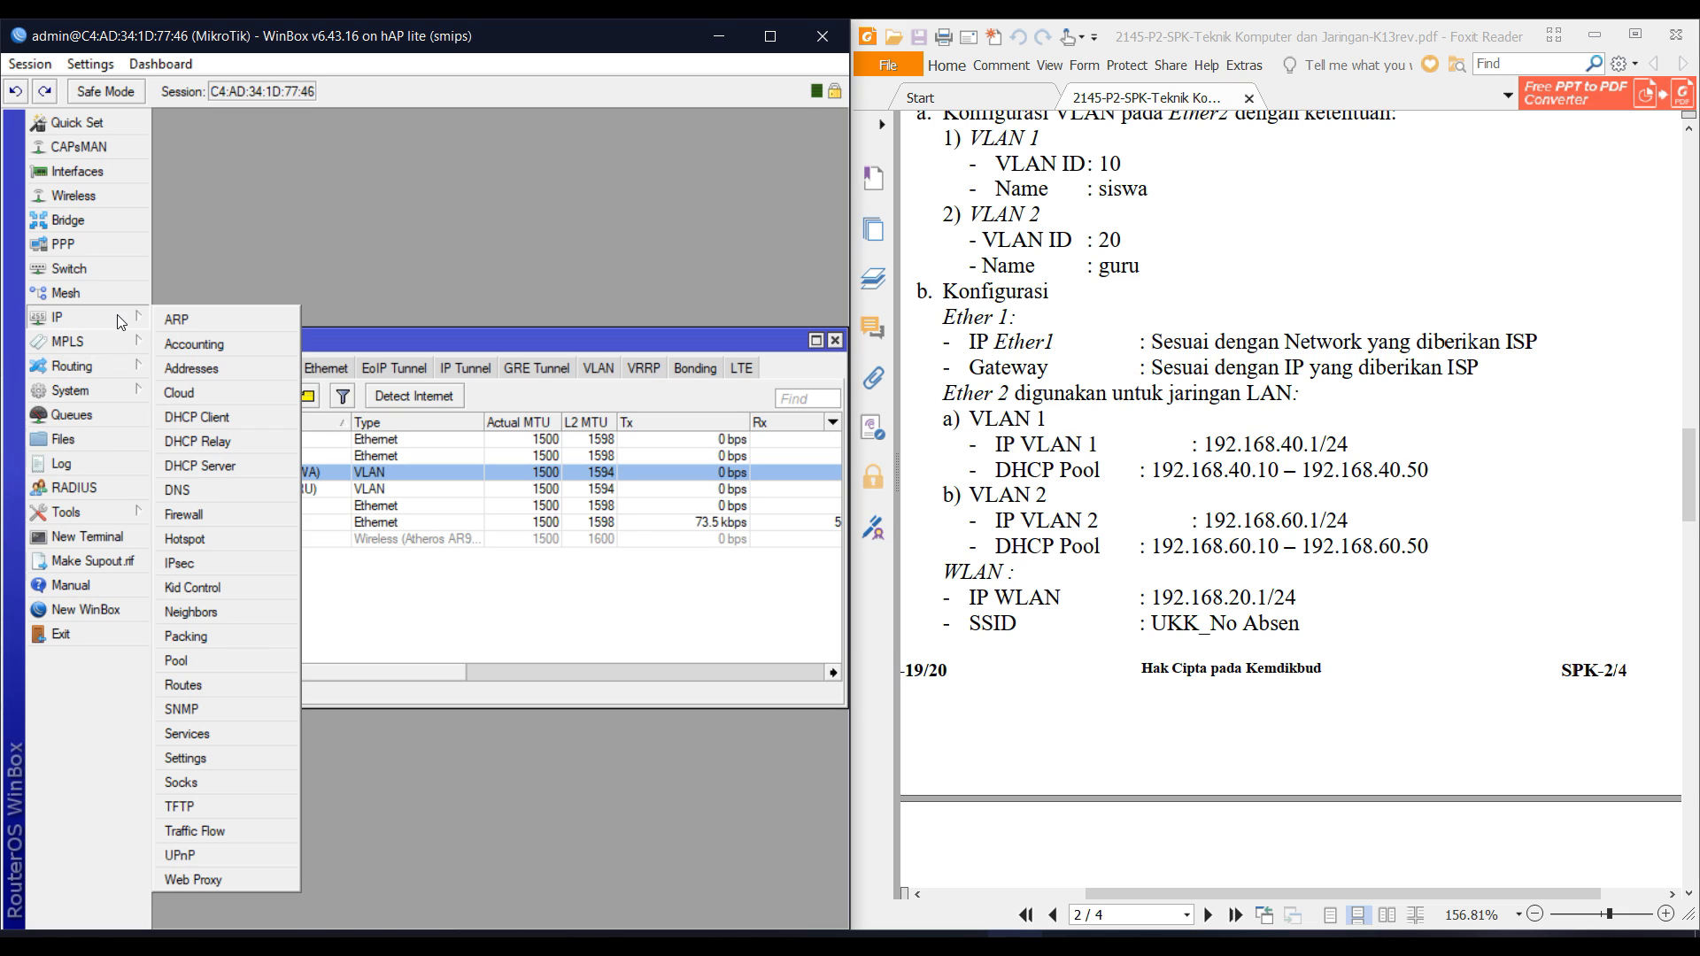
left_click(200, 466)
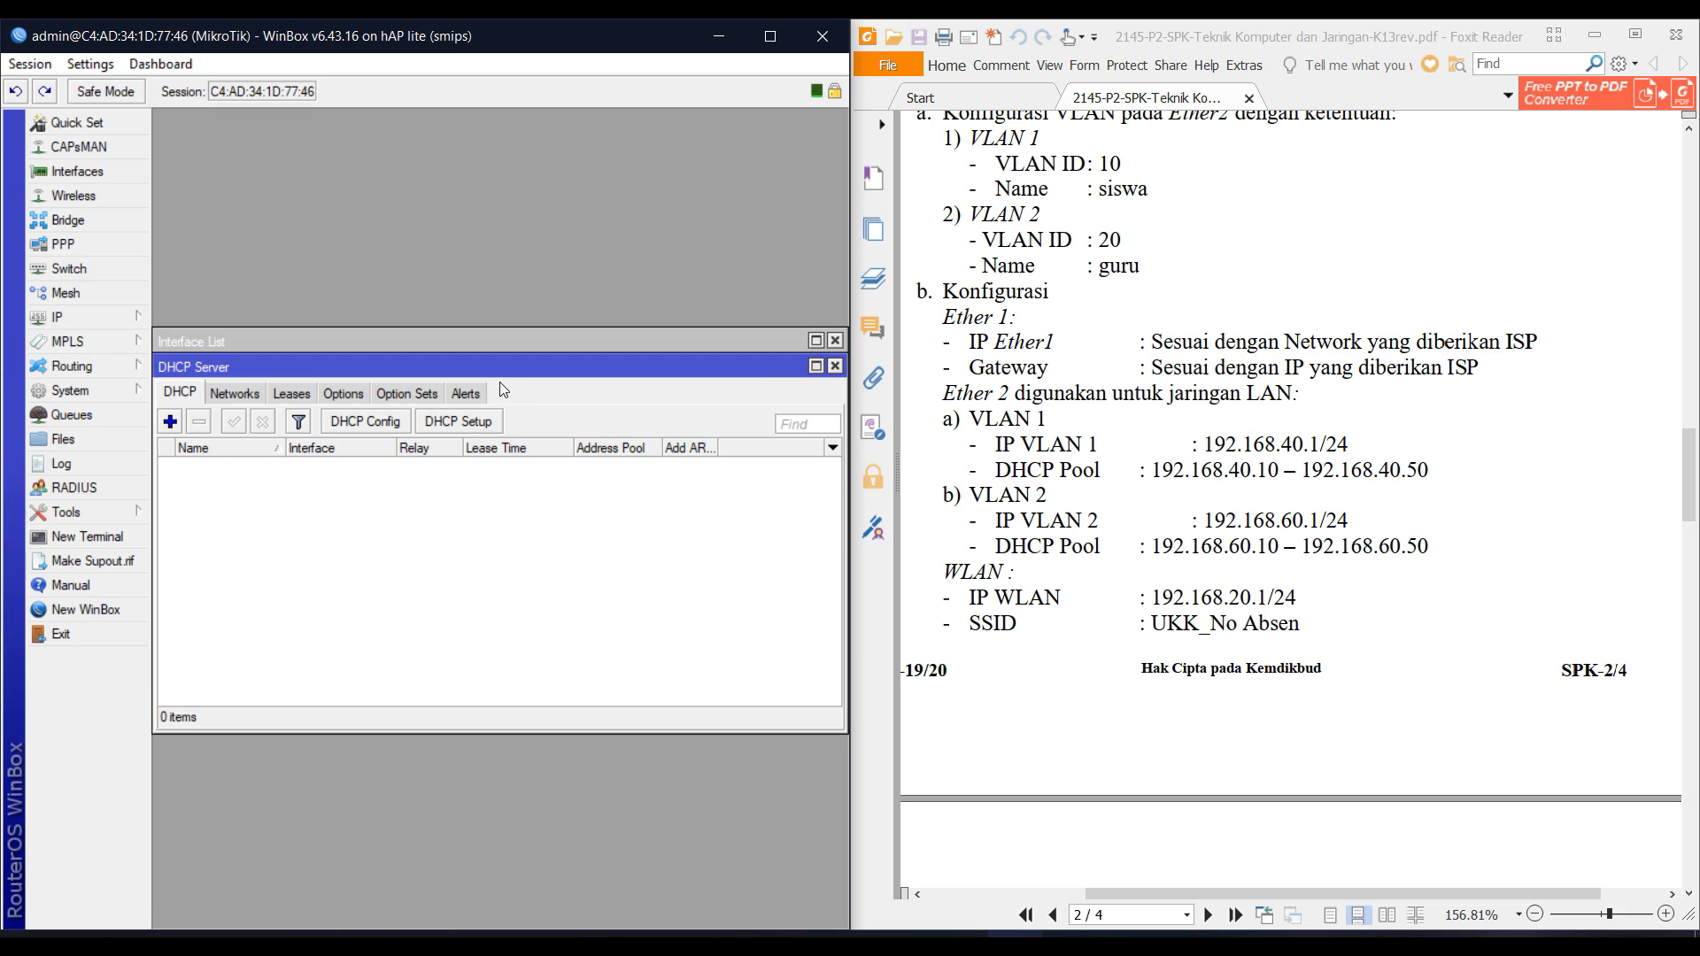
left_click_drag(472, 372, 516, 541)
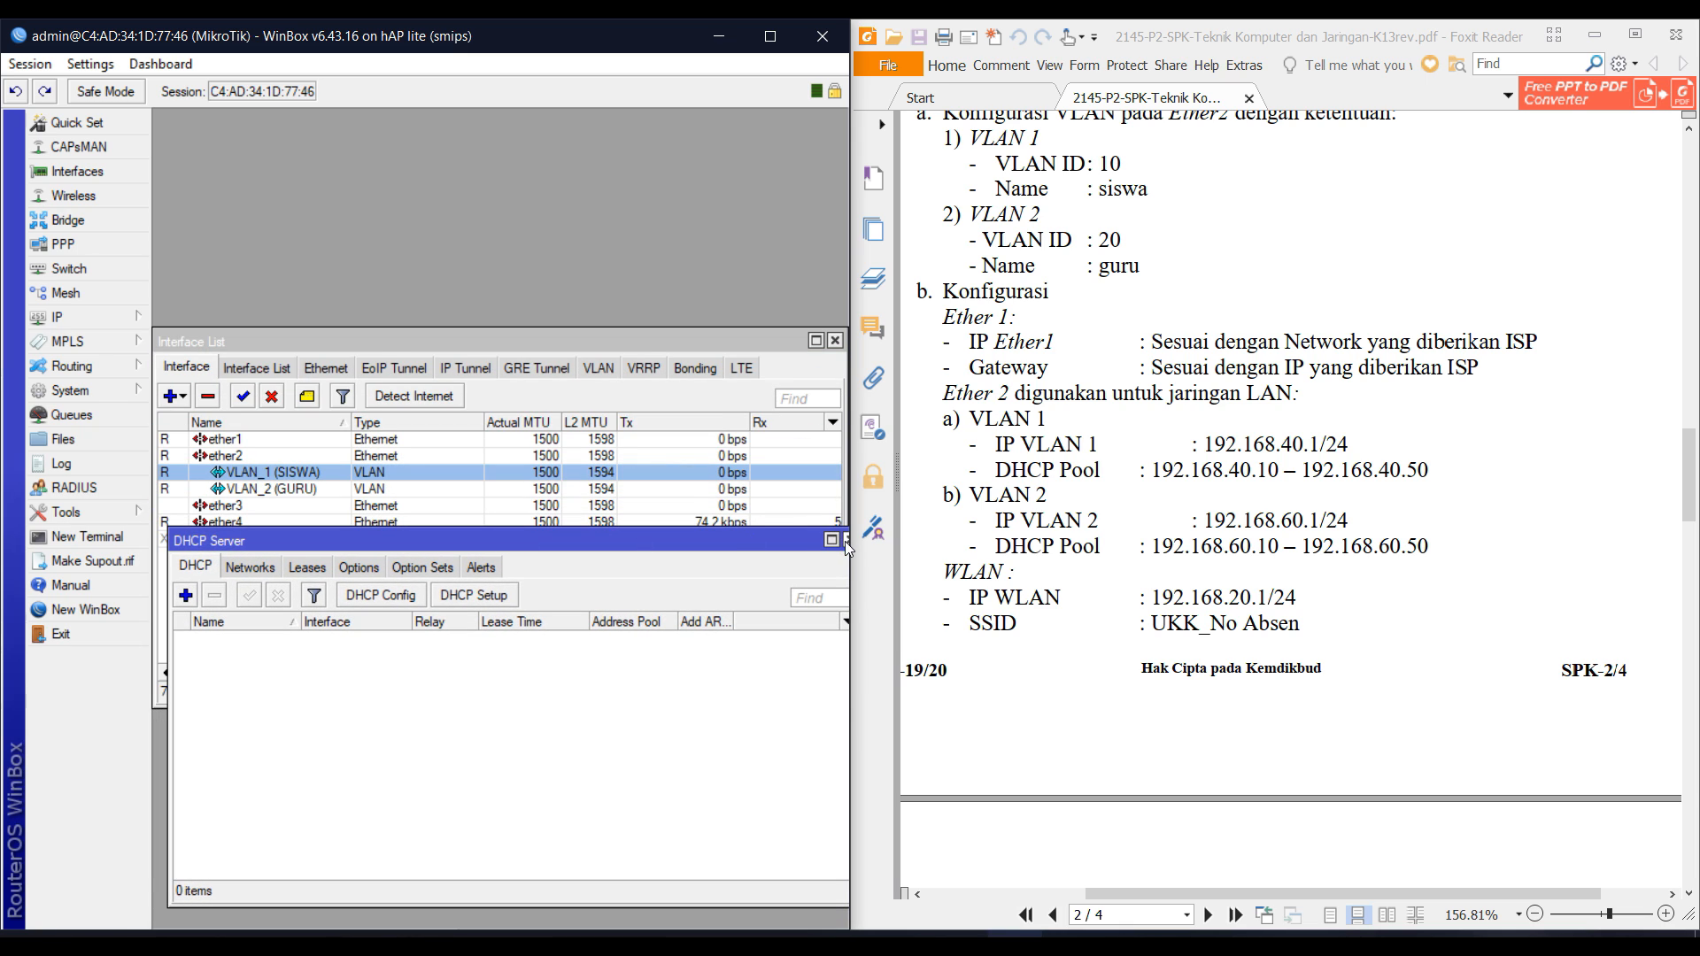
left_click(847, 541)
left_click(77, 317)
left_click(217, 367)
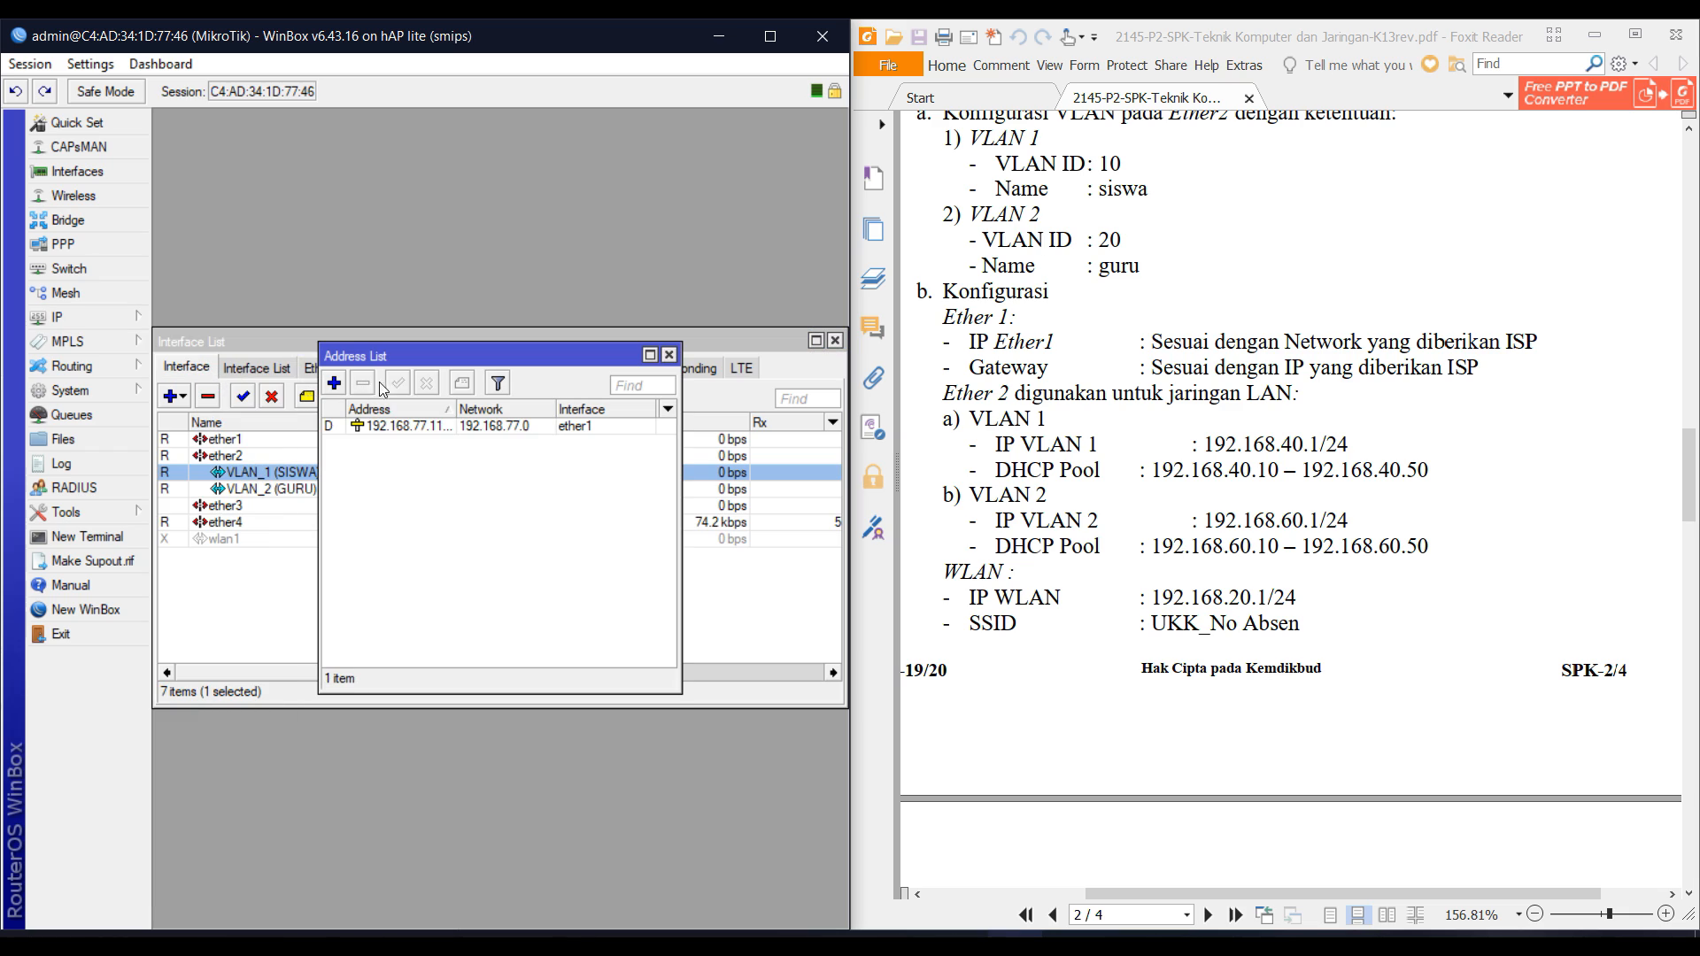
left_click_drag(455, 408, 488, 408)
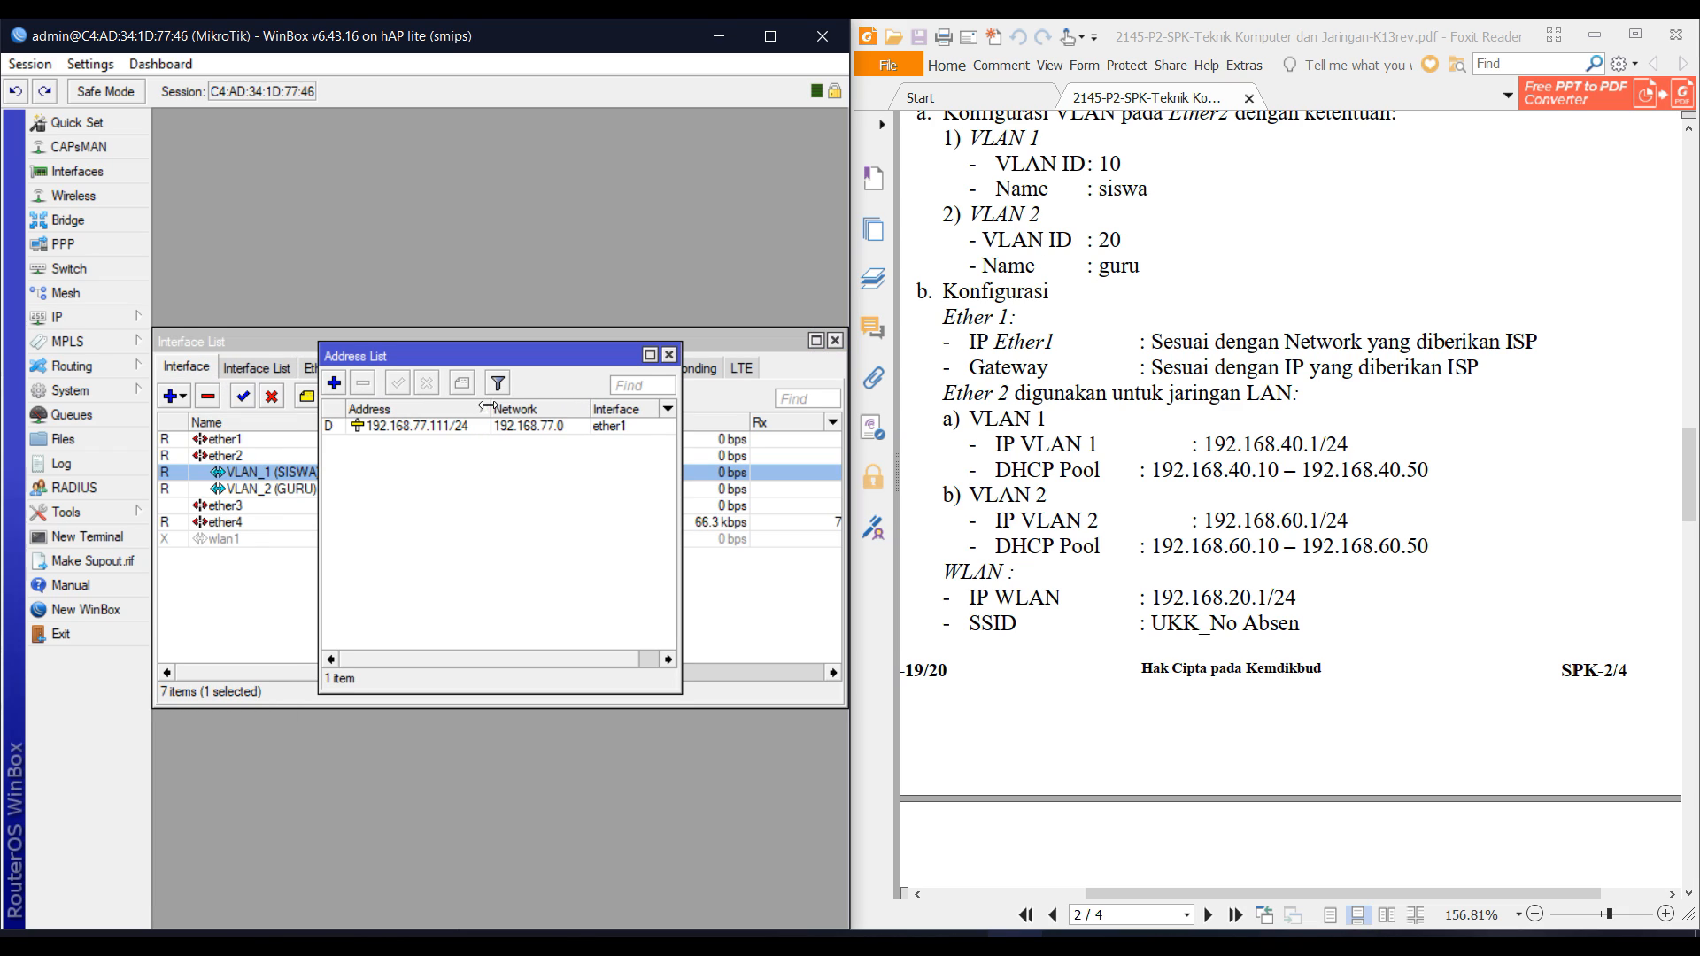
Add address 192.168.40.1/24 on VLAN_1 (SISWA).
left_click(342, 388)
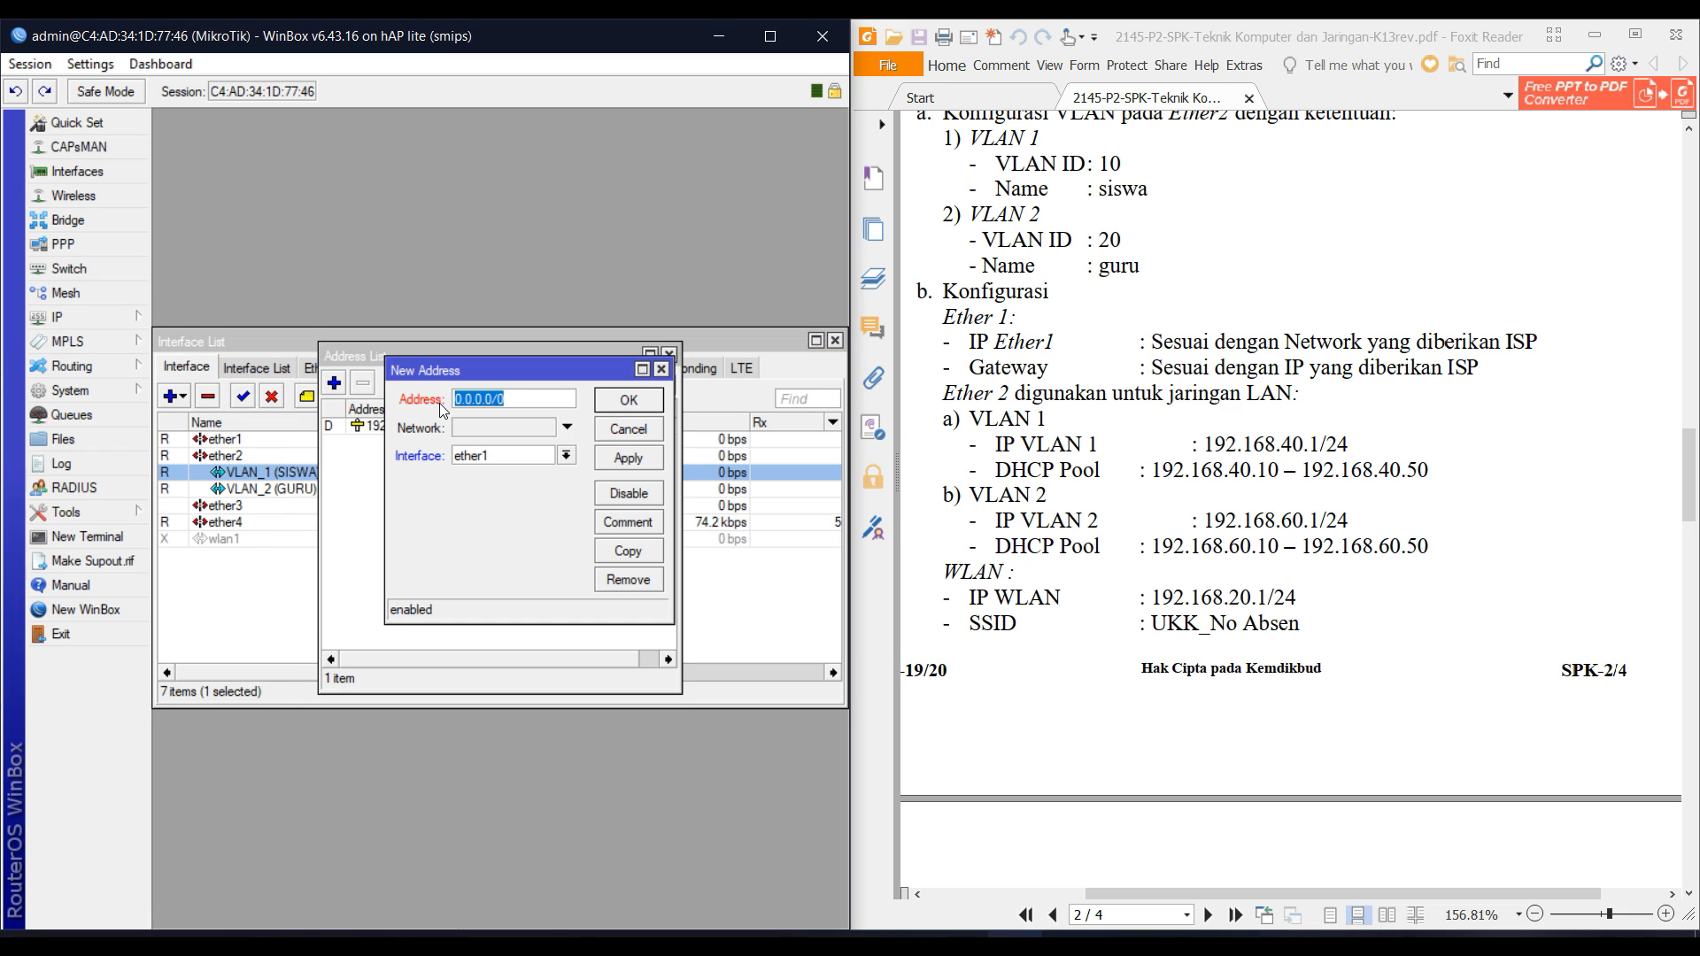
type("2.168.40.1/24")
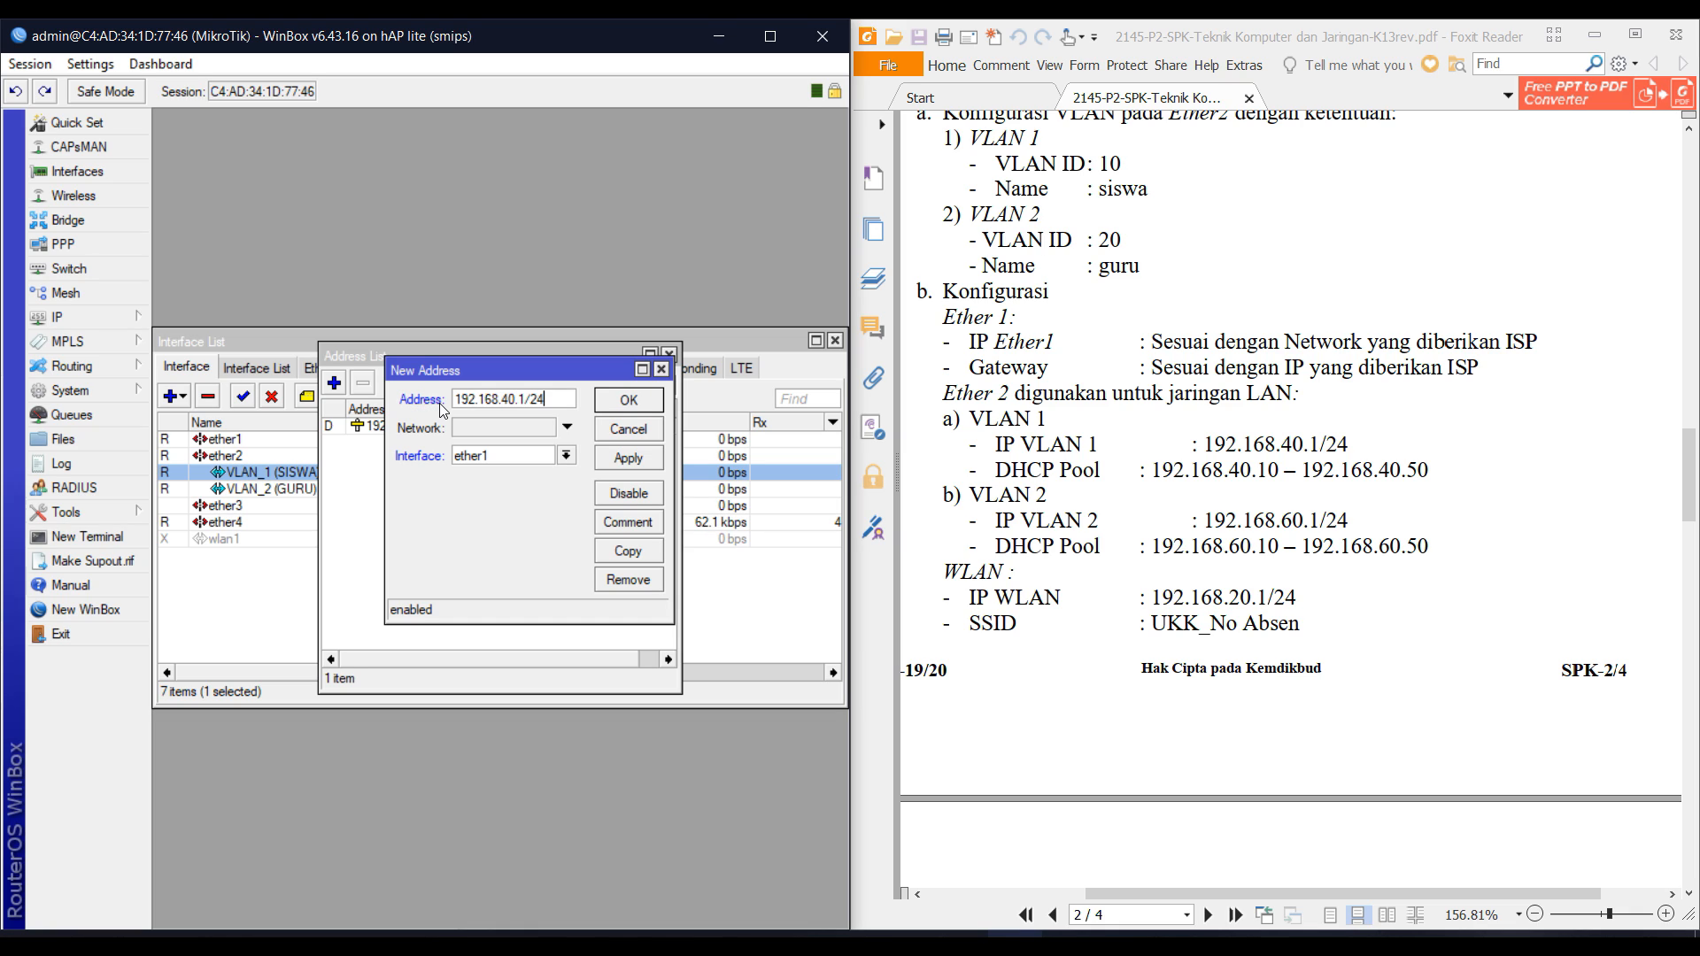
key("Tab")
key("Tab")
key("alt+Down")
key("Down")
key("Down")
key("Down")
key("Up")
key("Up")
key("Up")
key("Up")
key("Up")
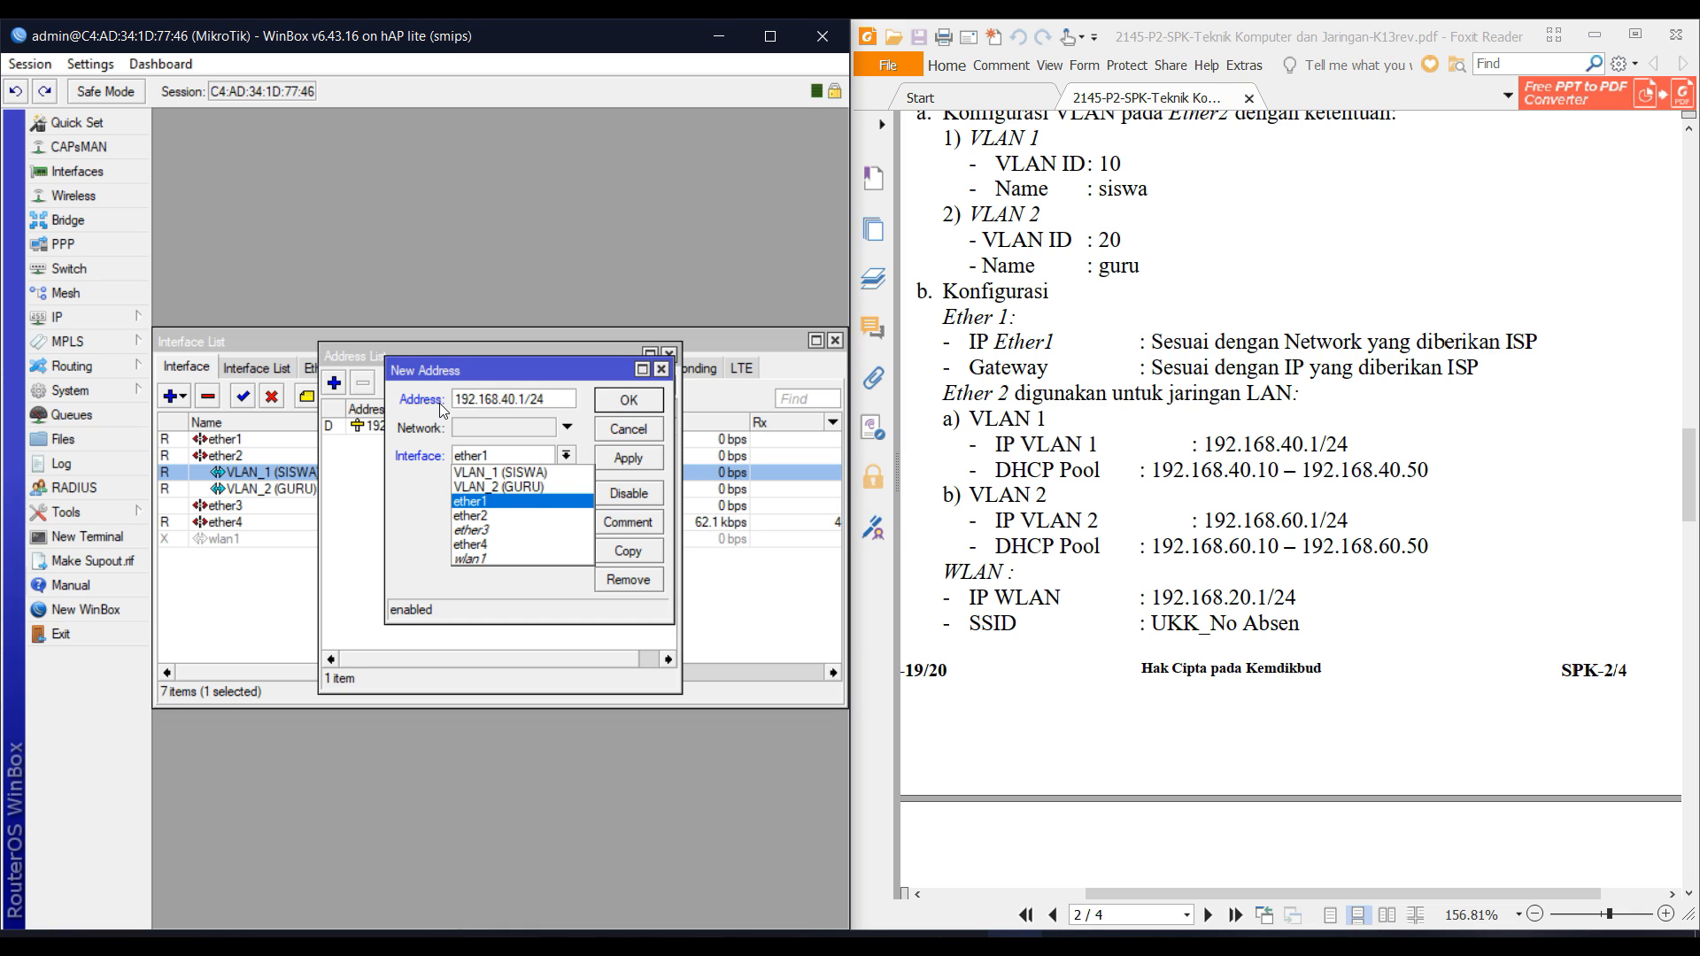
key("Return")
key("Return")
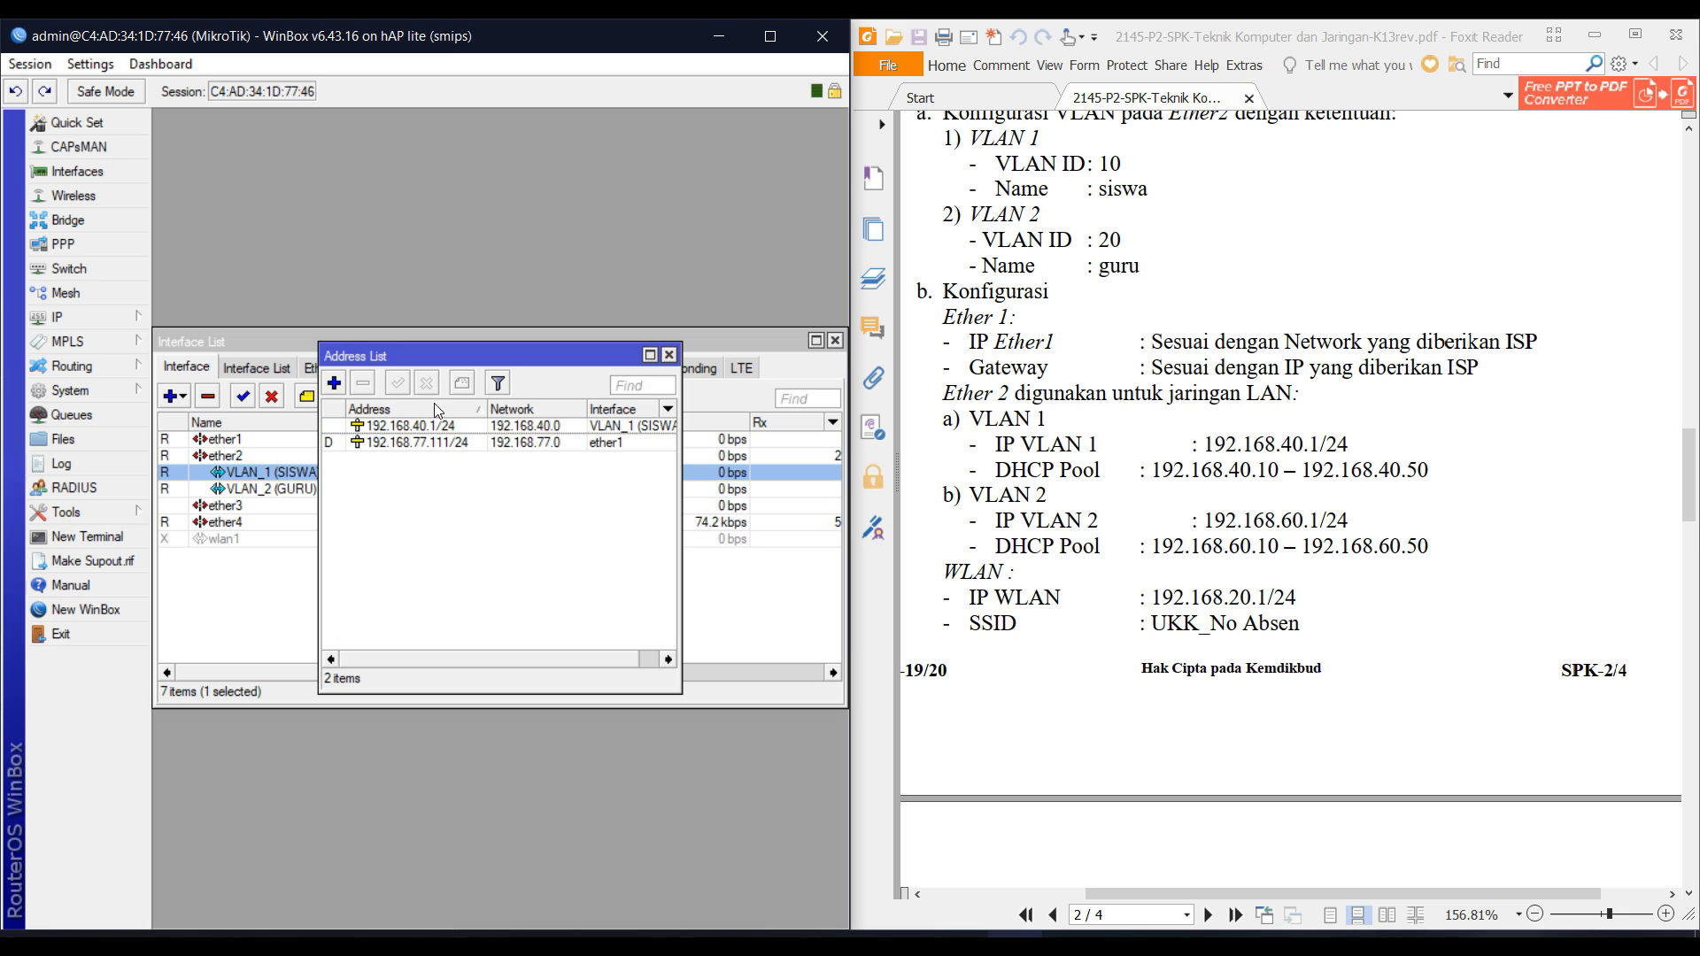
Add address 192.168.60.1/24 on VLAN_2 (GURU).
left_click(334, 384)
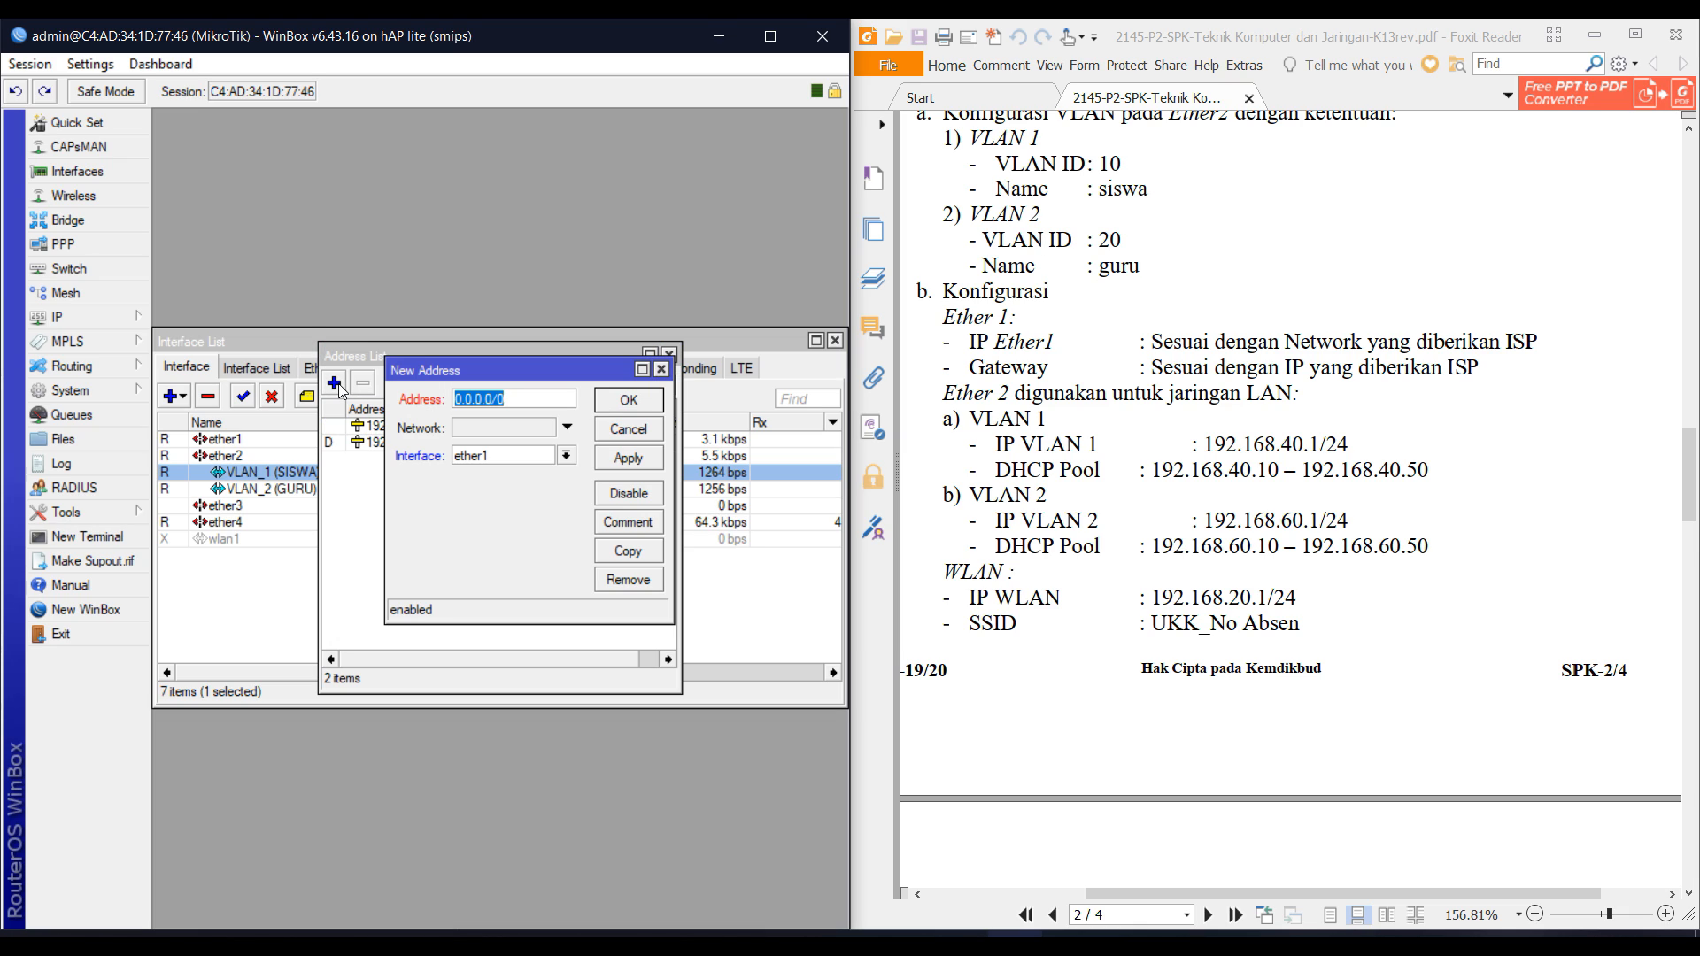
type("192.168.60")
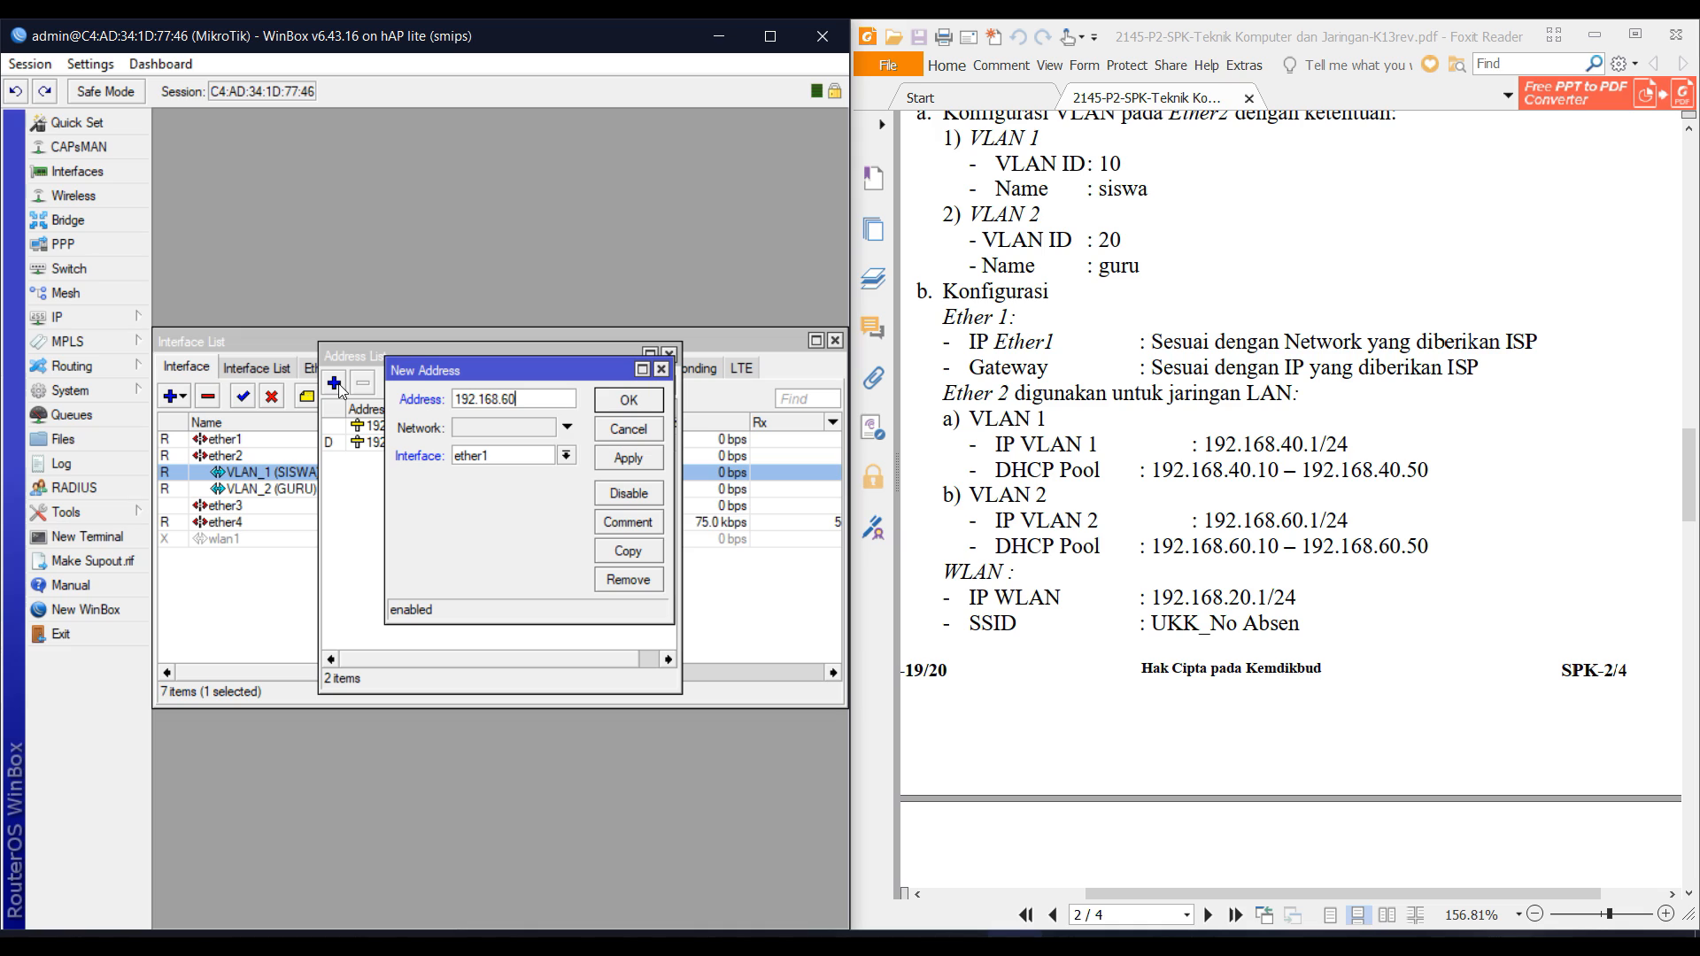
type(".1/24")
key("Tab")
key("Tab")
key("Down")
key("Down")
key("Down")
key("Up")
key("Up")
key("Up")
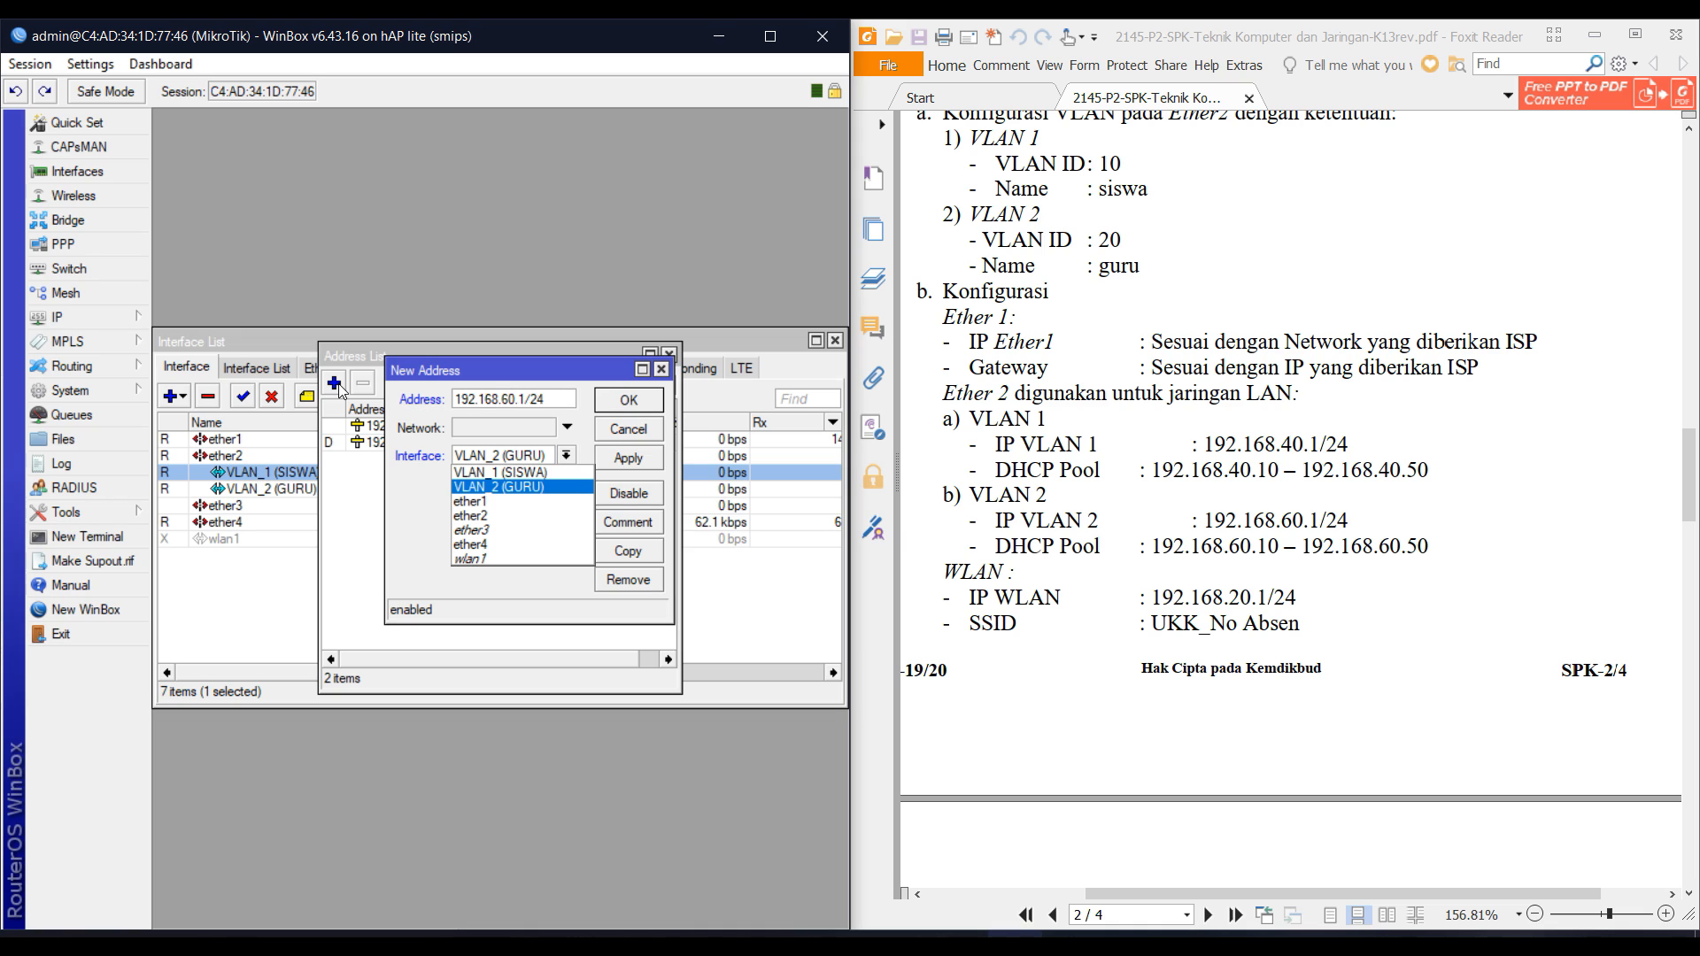
key("Return")
key("Return")
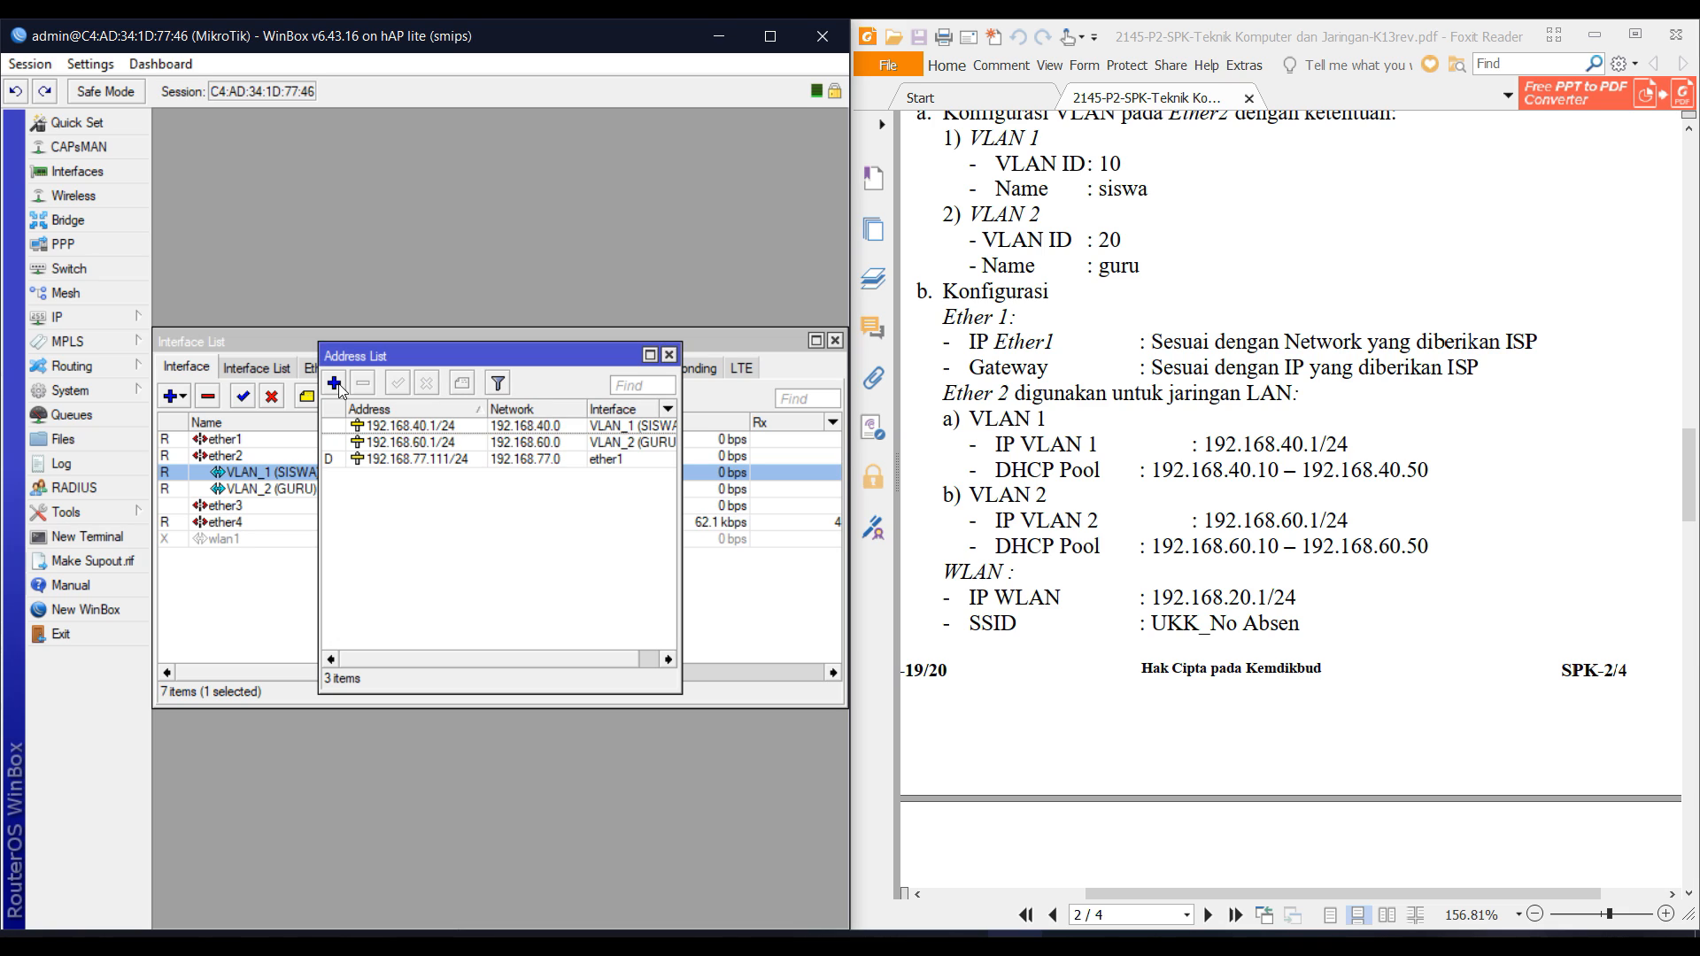
Add address 192.168.20.1/24 on wlan1 and bring wlan1 forward in the interface list.
left_click(334, 383)
type("192.")
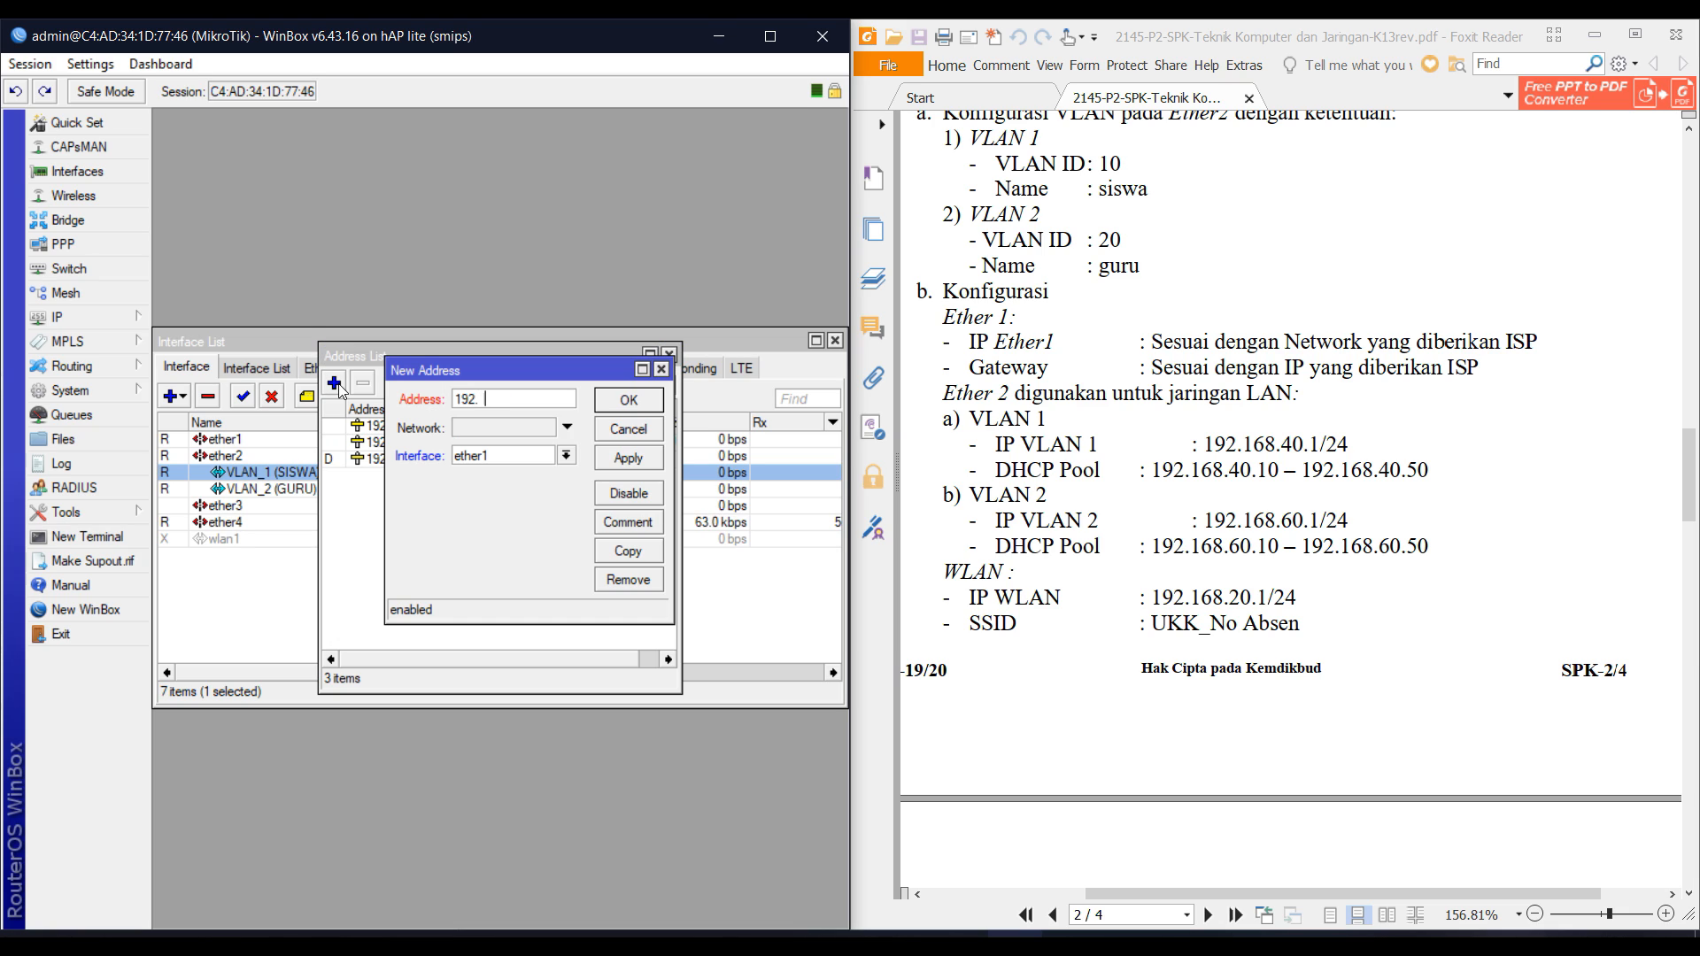
type("168.20.1")
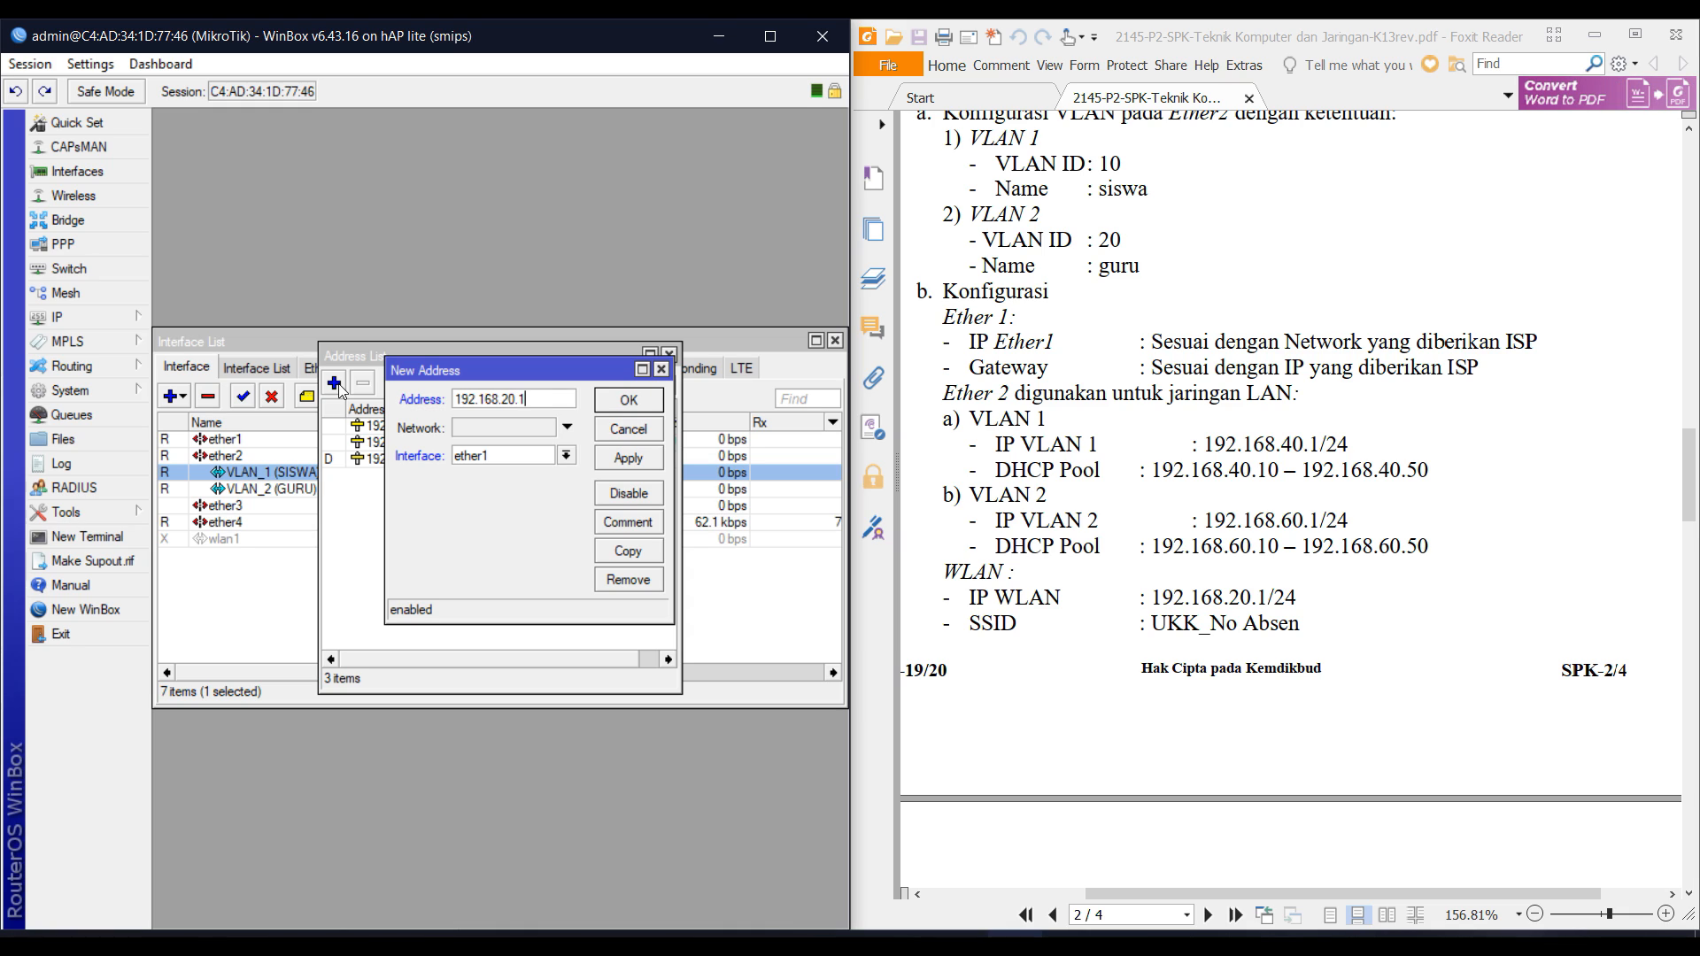
type("/24")
key("Tab")
key("Tab")
key("Down")
key("Down")
key("Down")
key("Down")
key("Down")
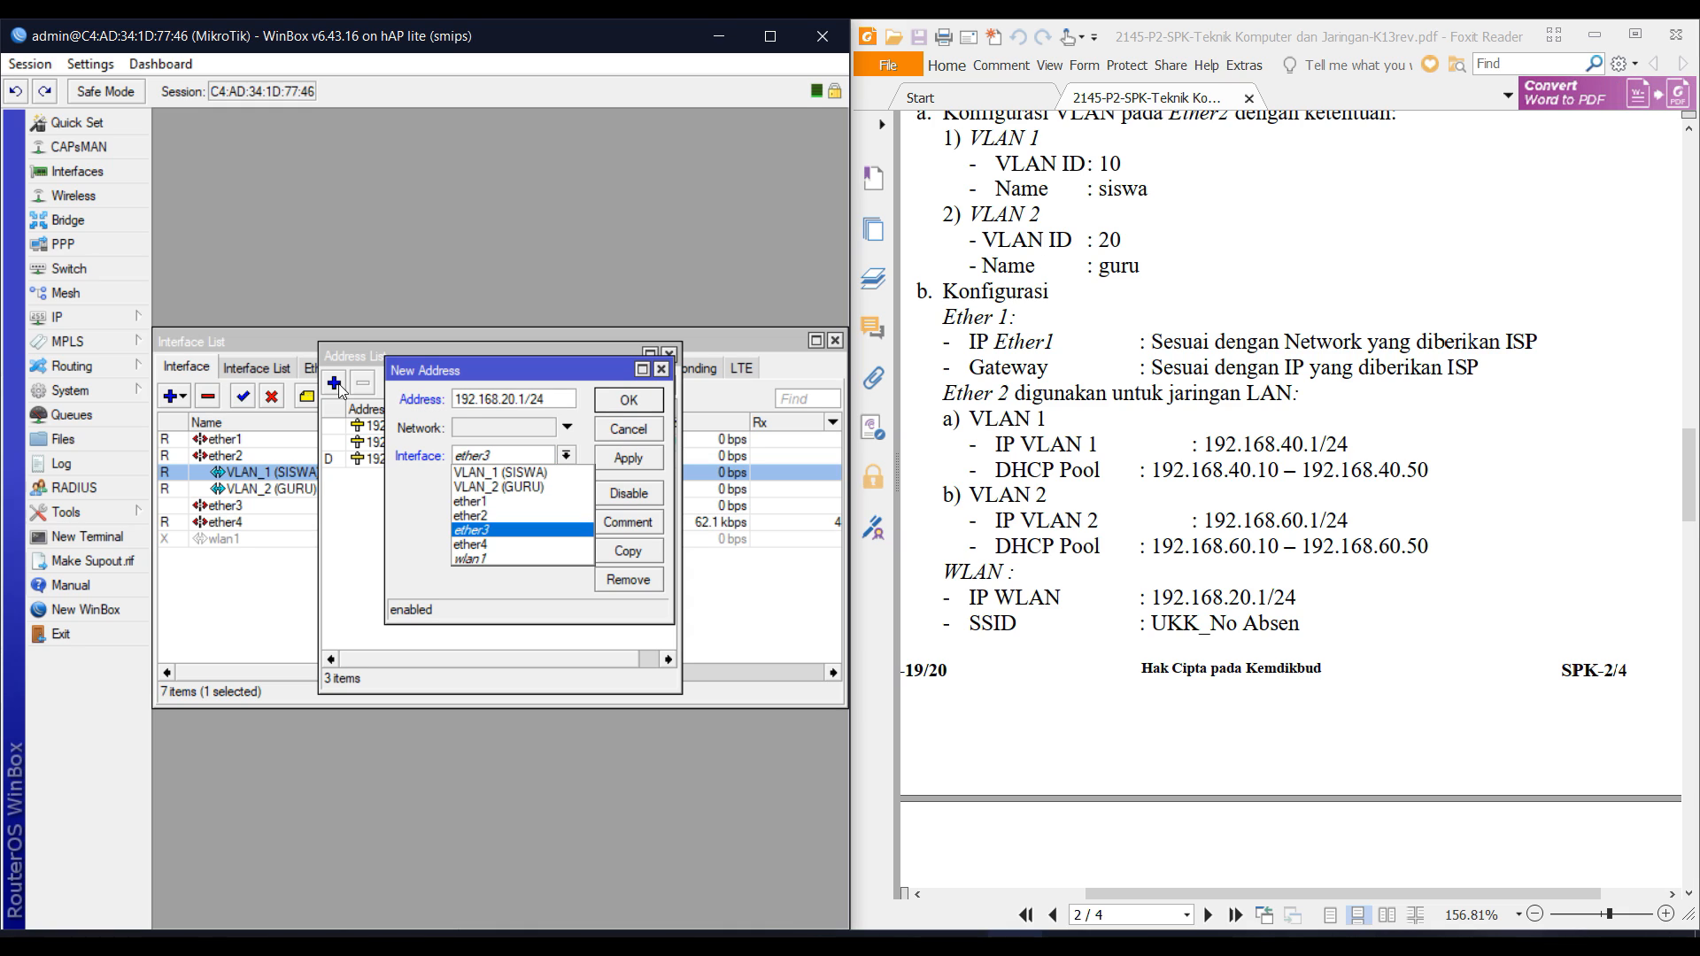
key("Return")
key("Return")
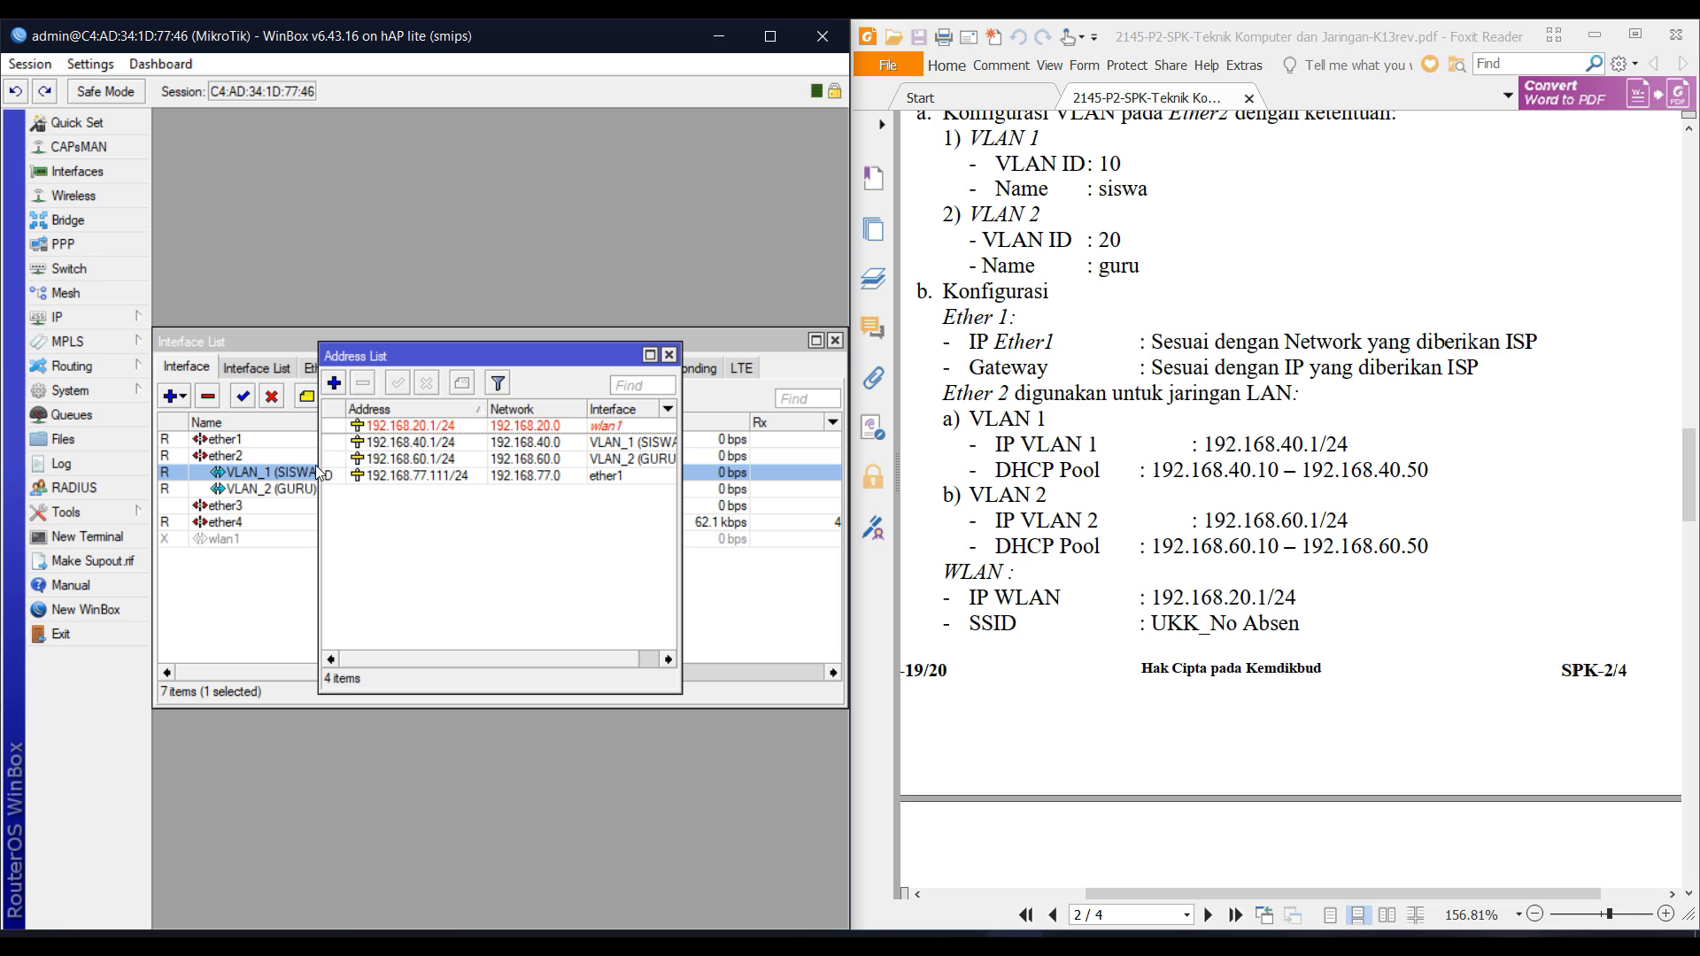
left_click(270, 539)
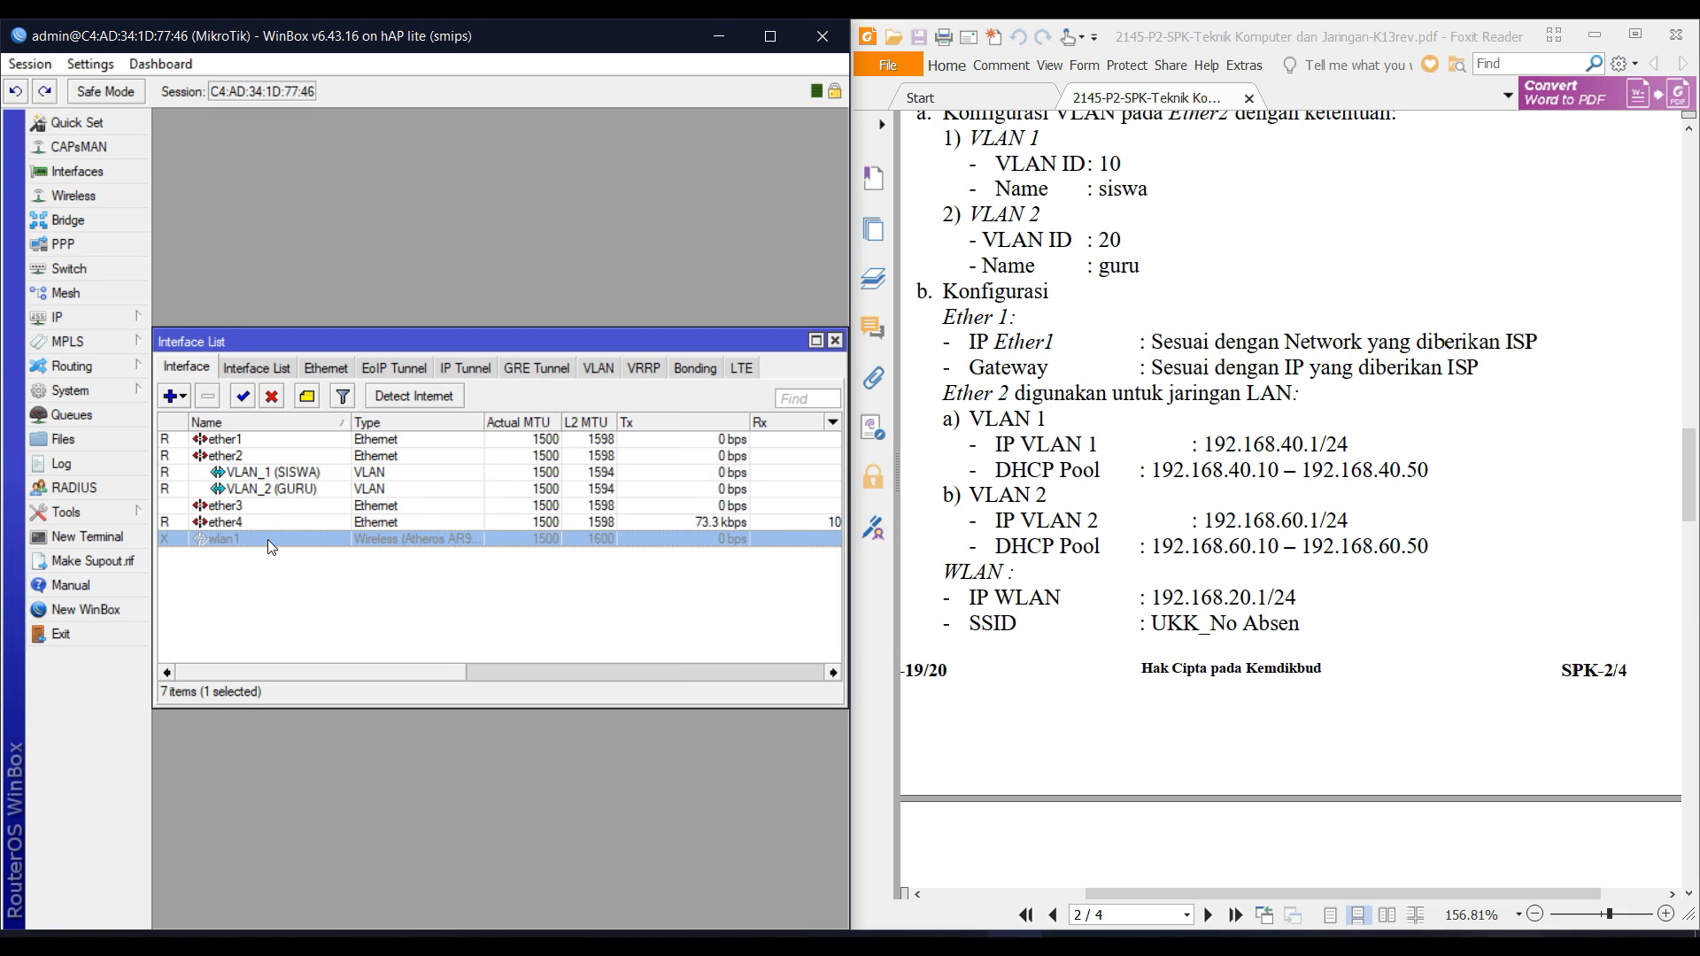
Enable wlan1 and set its wireless mode to ap bridge.
left_click(246, 396)
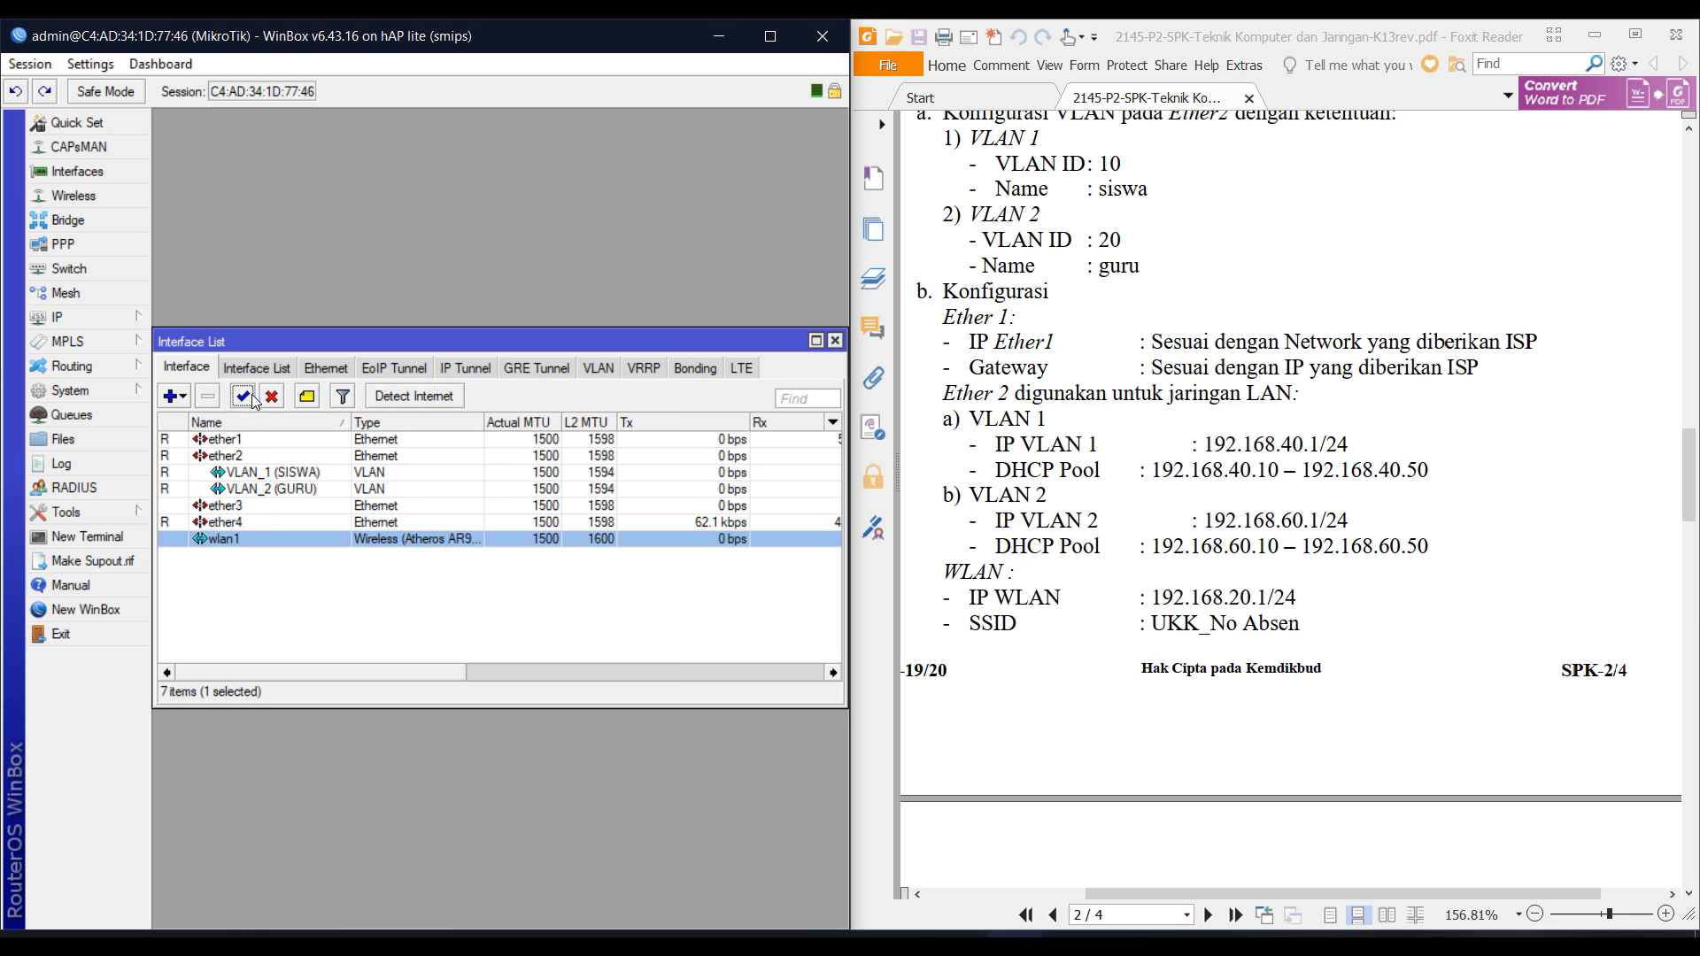
left_click(316, 554)
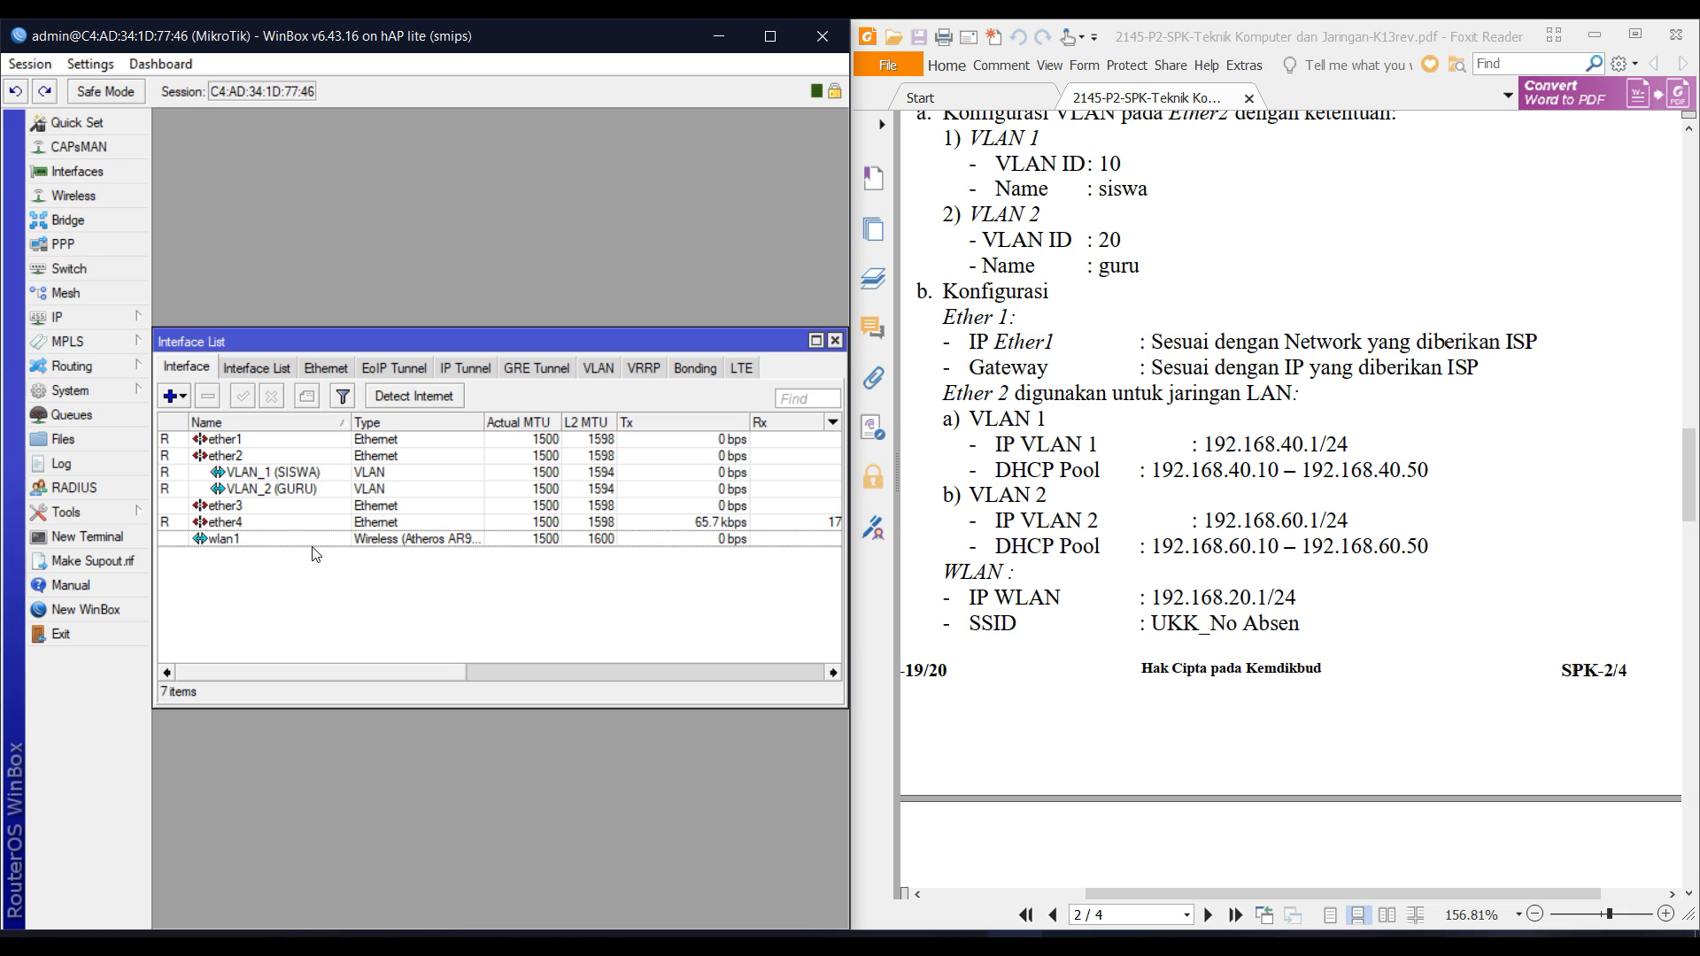
double_click(221, 540)
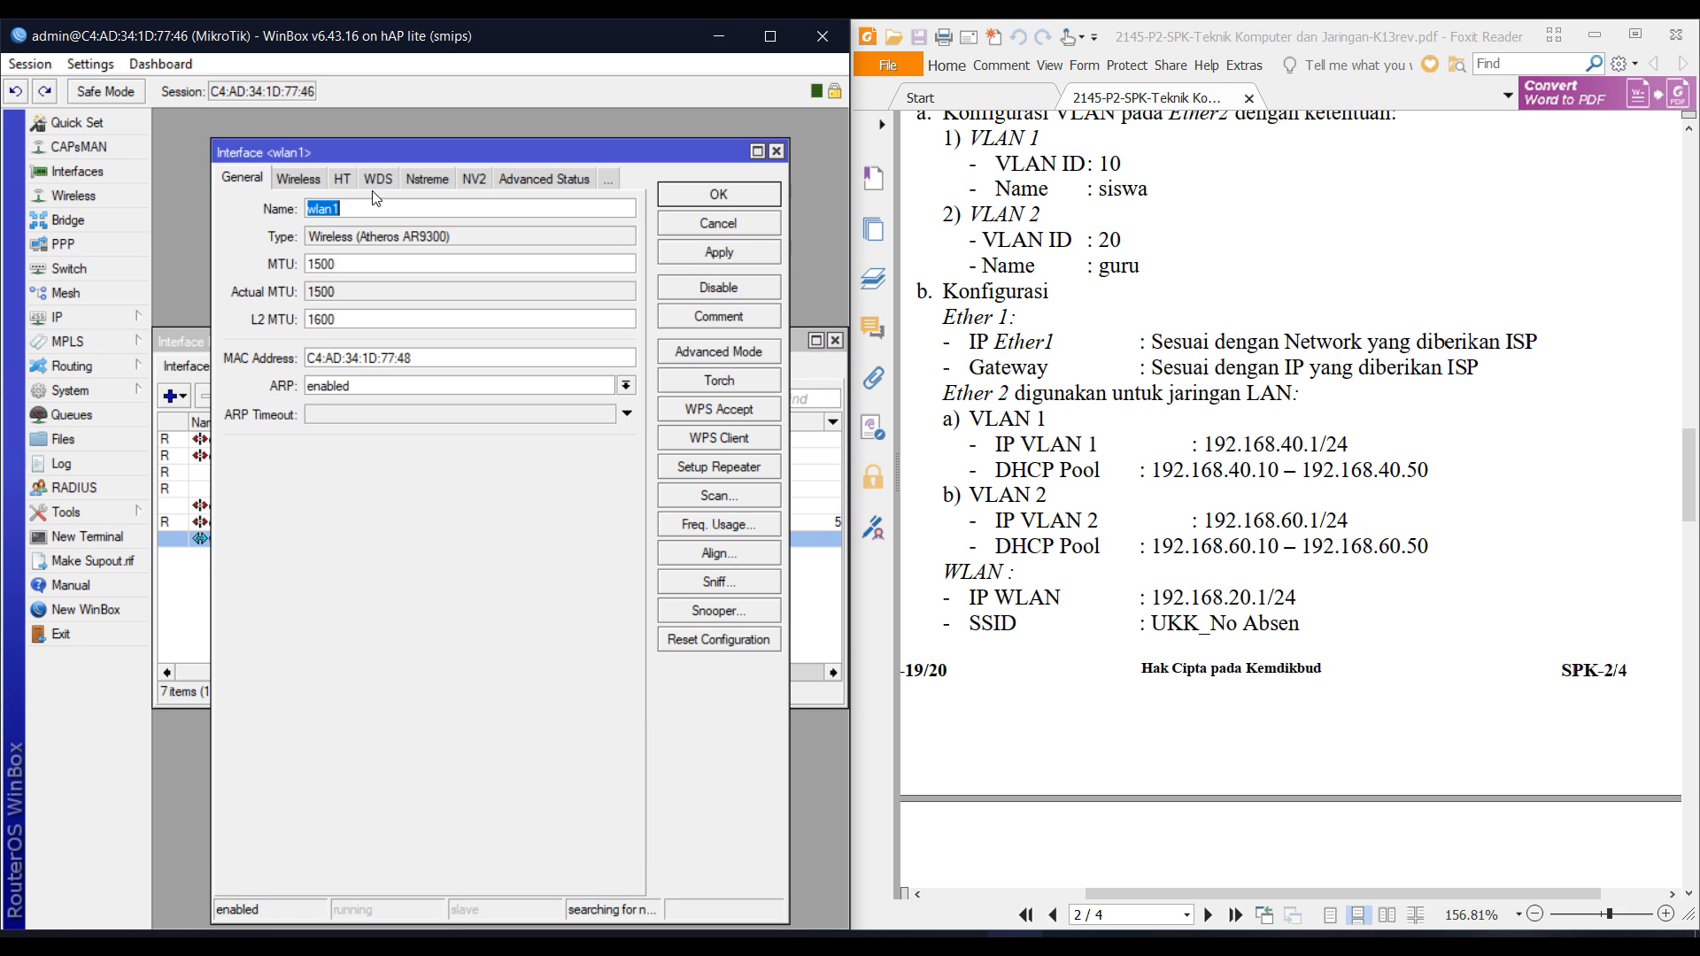
left_click(297, 179)
left_click(359, 208)
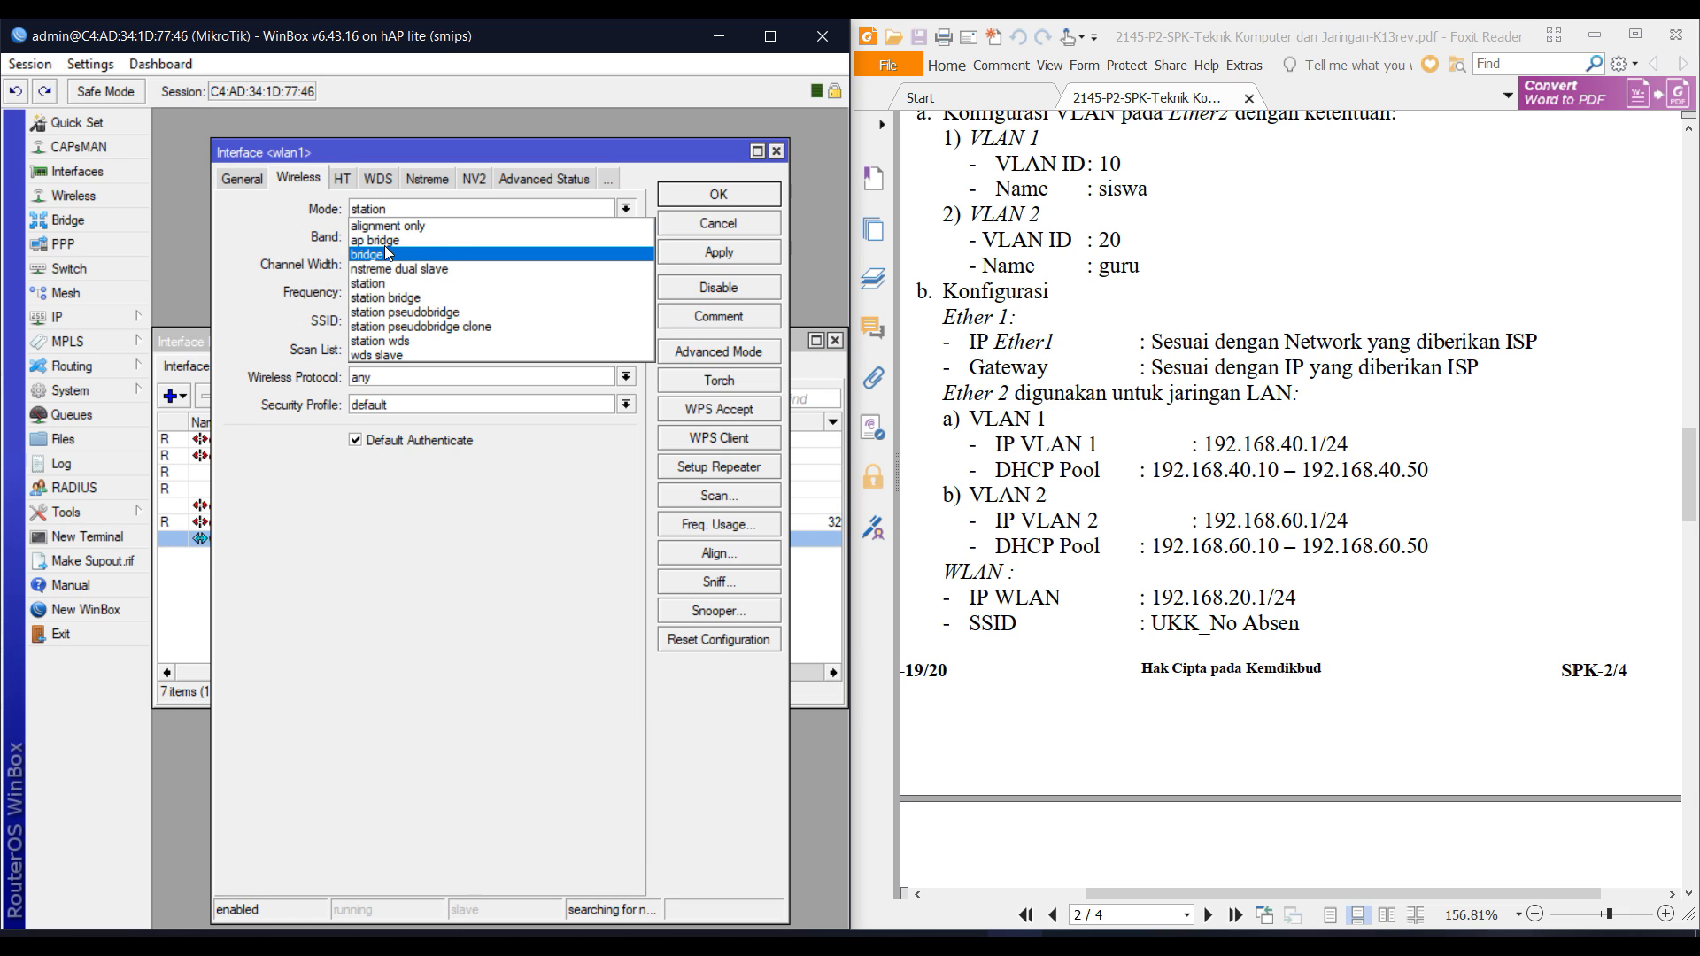
left_click(416, 223)
Change the wlan1 SSID from MikroTik to UKK_No_Absen(100) and save.
double_click(426, 319)
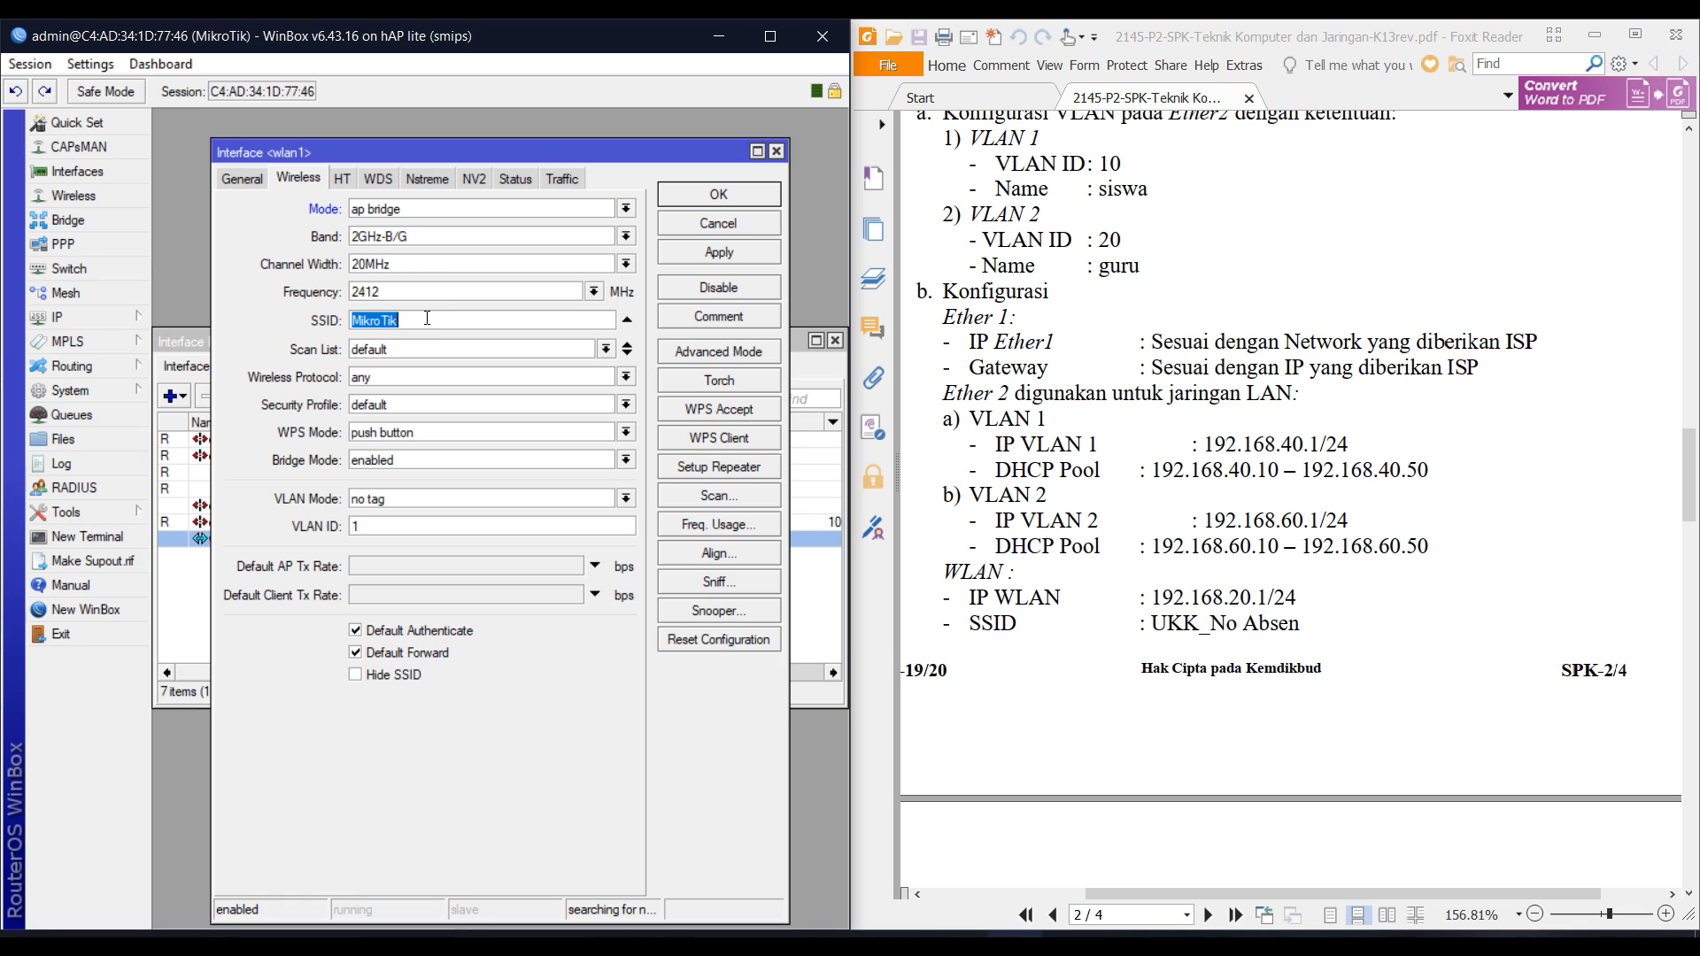
type("UKK_No ")
type("Absen")
key("BackSpace")
key("BackSpace")
key("BackSpace")
key("BackSpace")
type("bsen(100)")
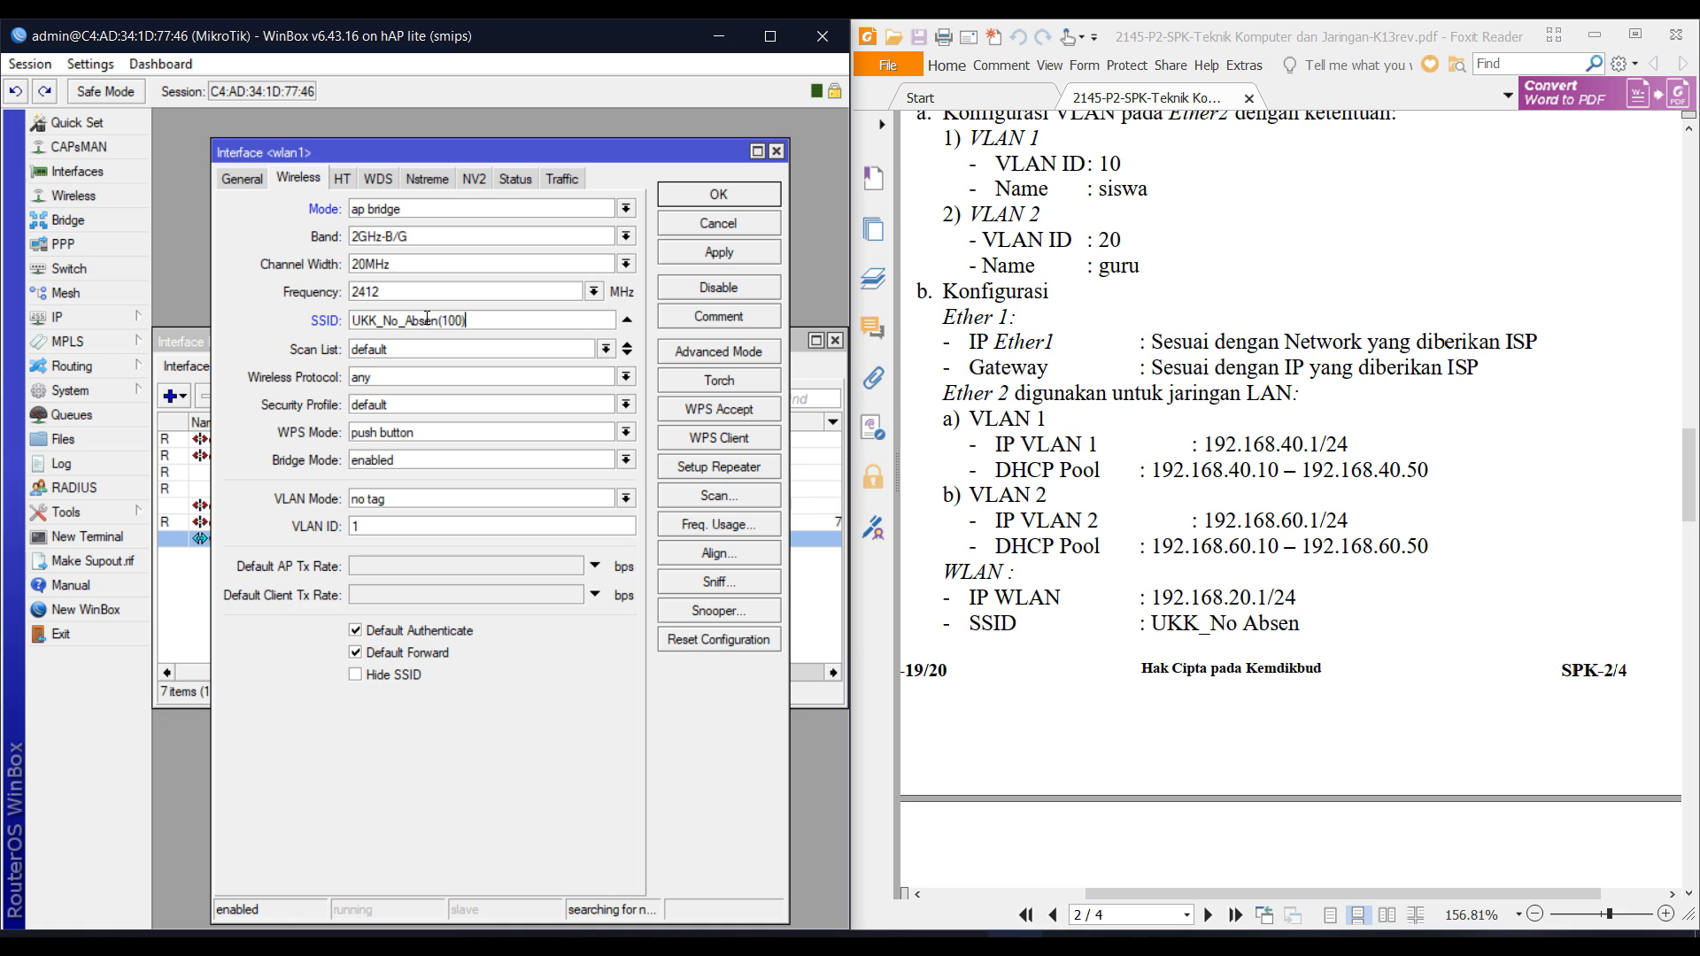
left_click(695, 195)
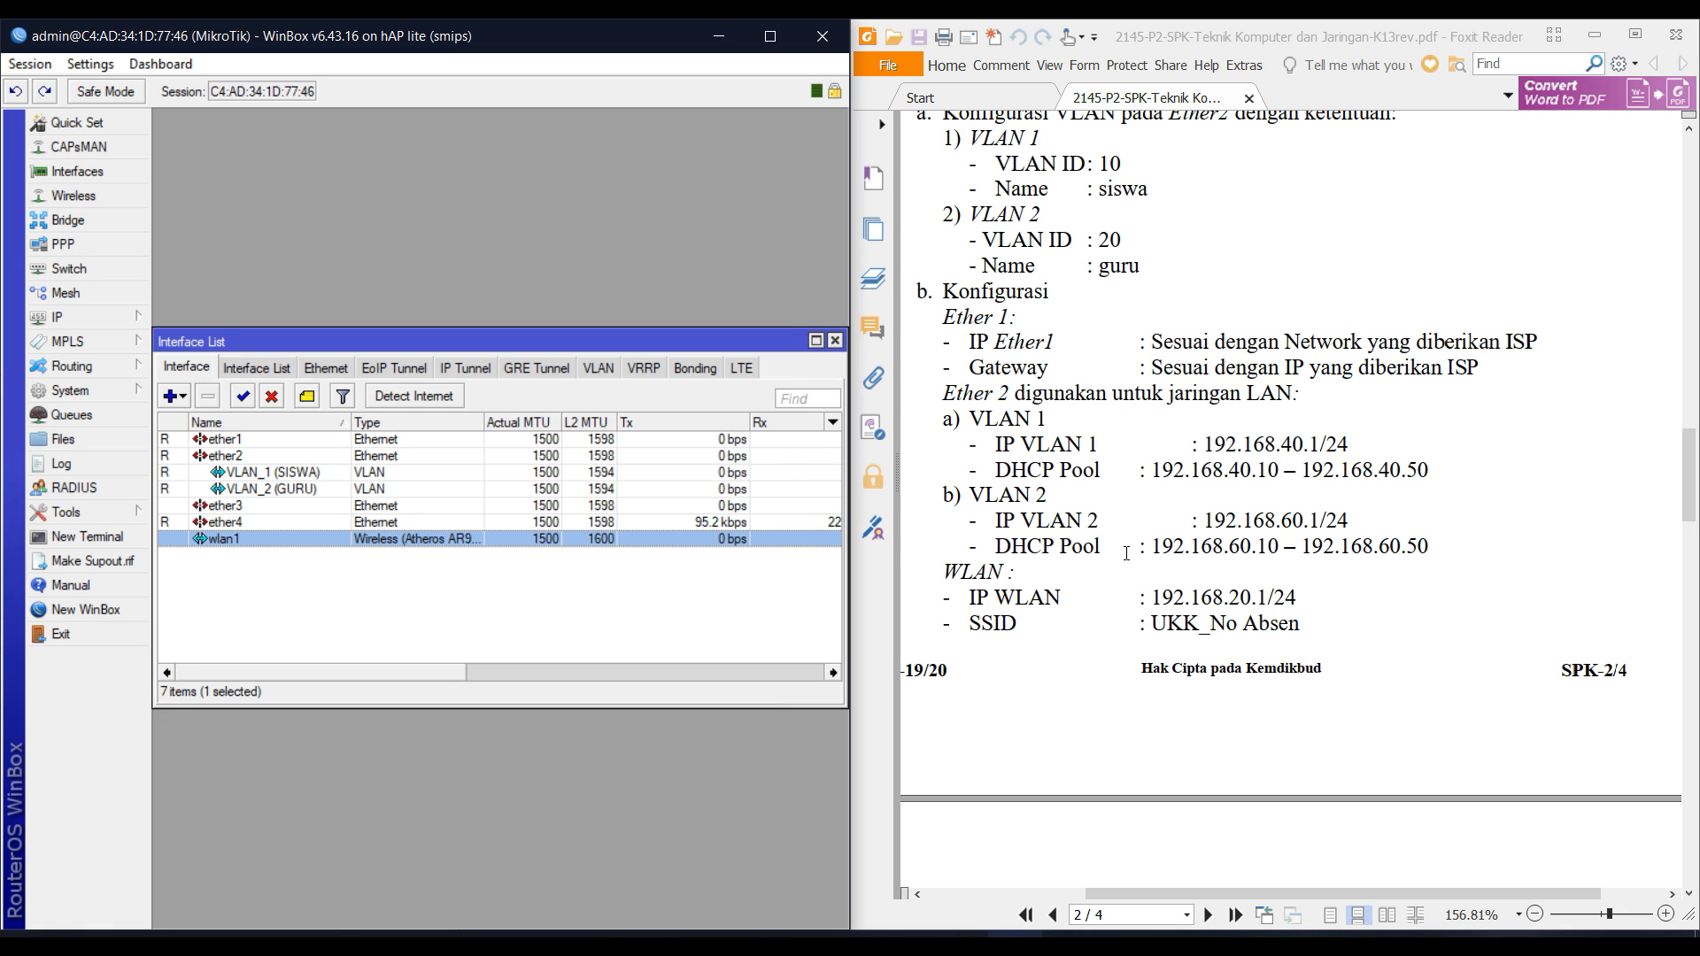
scroll(1127, 554, "down", 10)
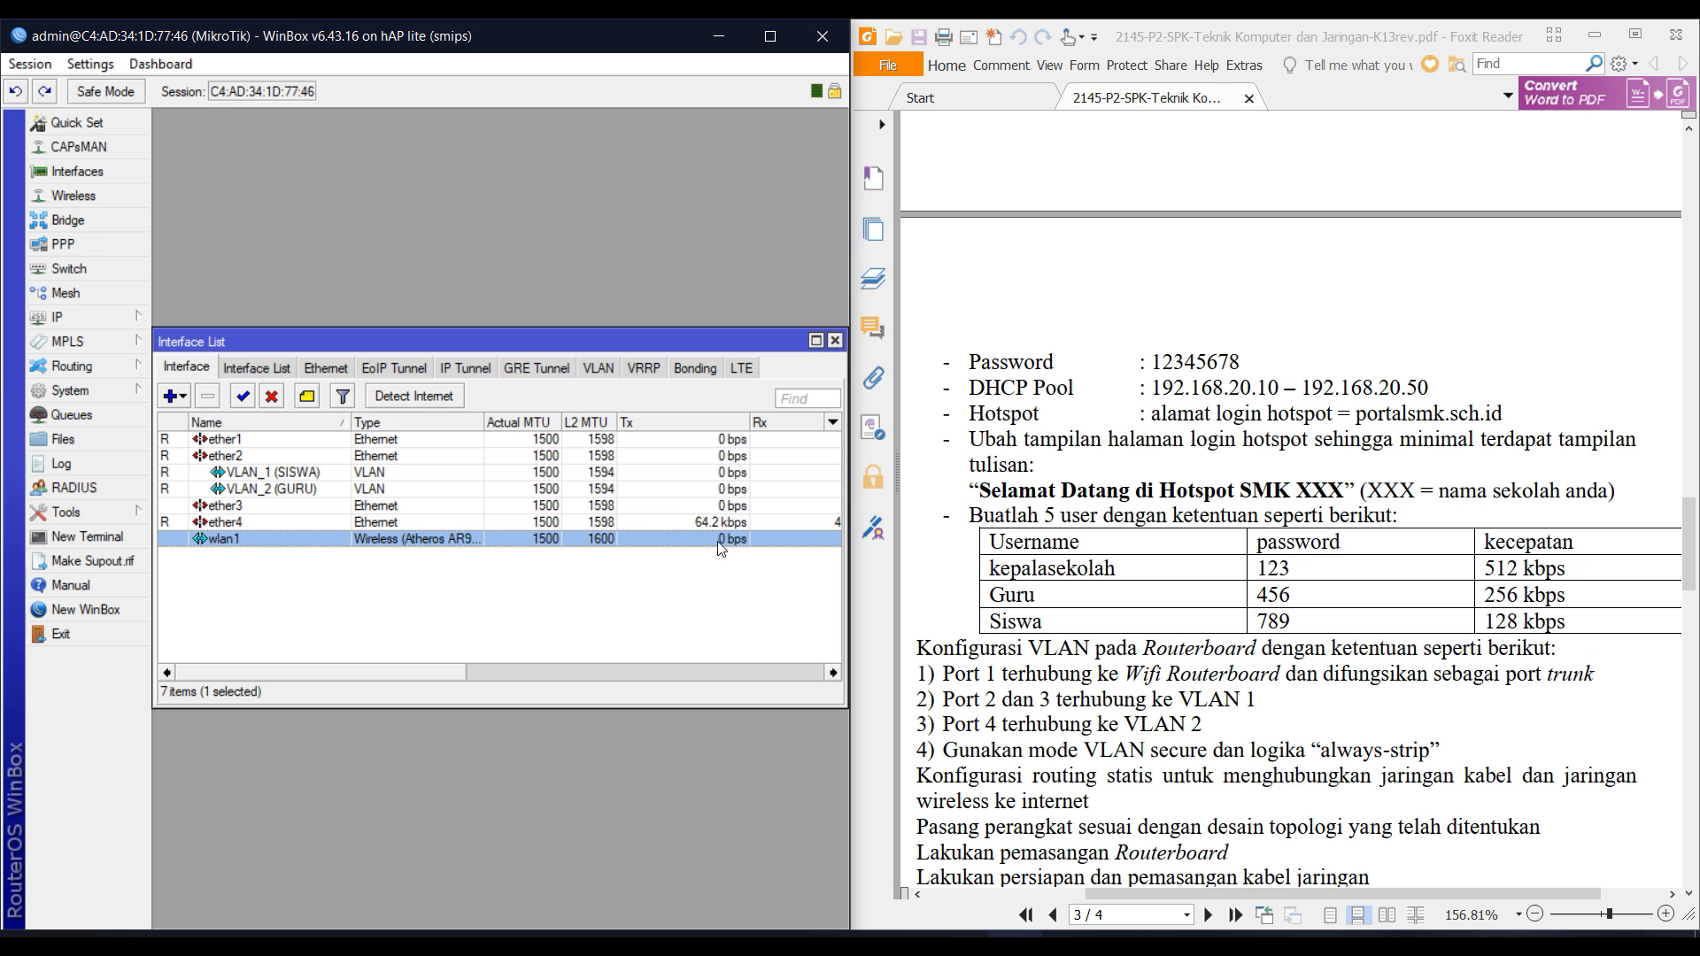
Run DHCP Setup on VLAN_1 (SISWA), accepting the 192.168.40.0 address space and gateway 192.168.40.1.
scroll(1080, 469, "up", 6)
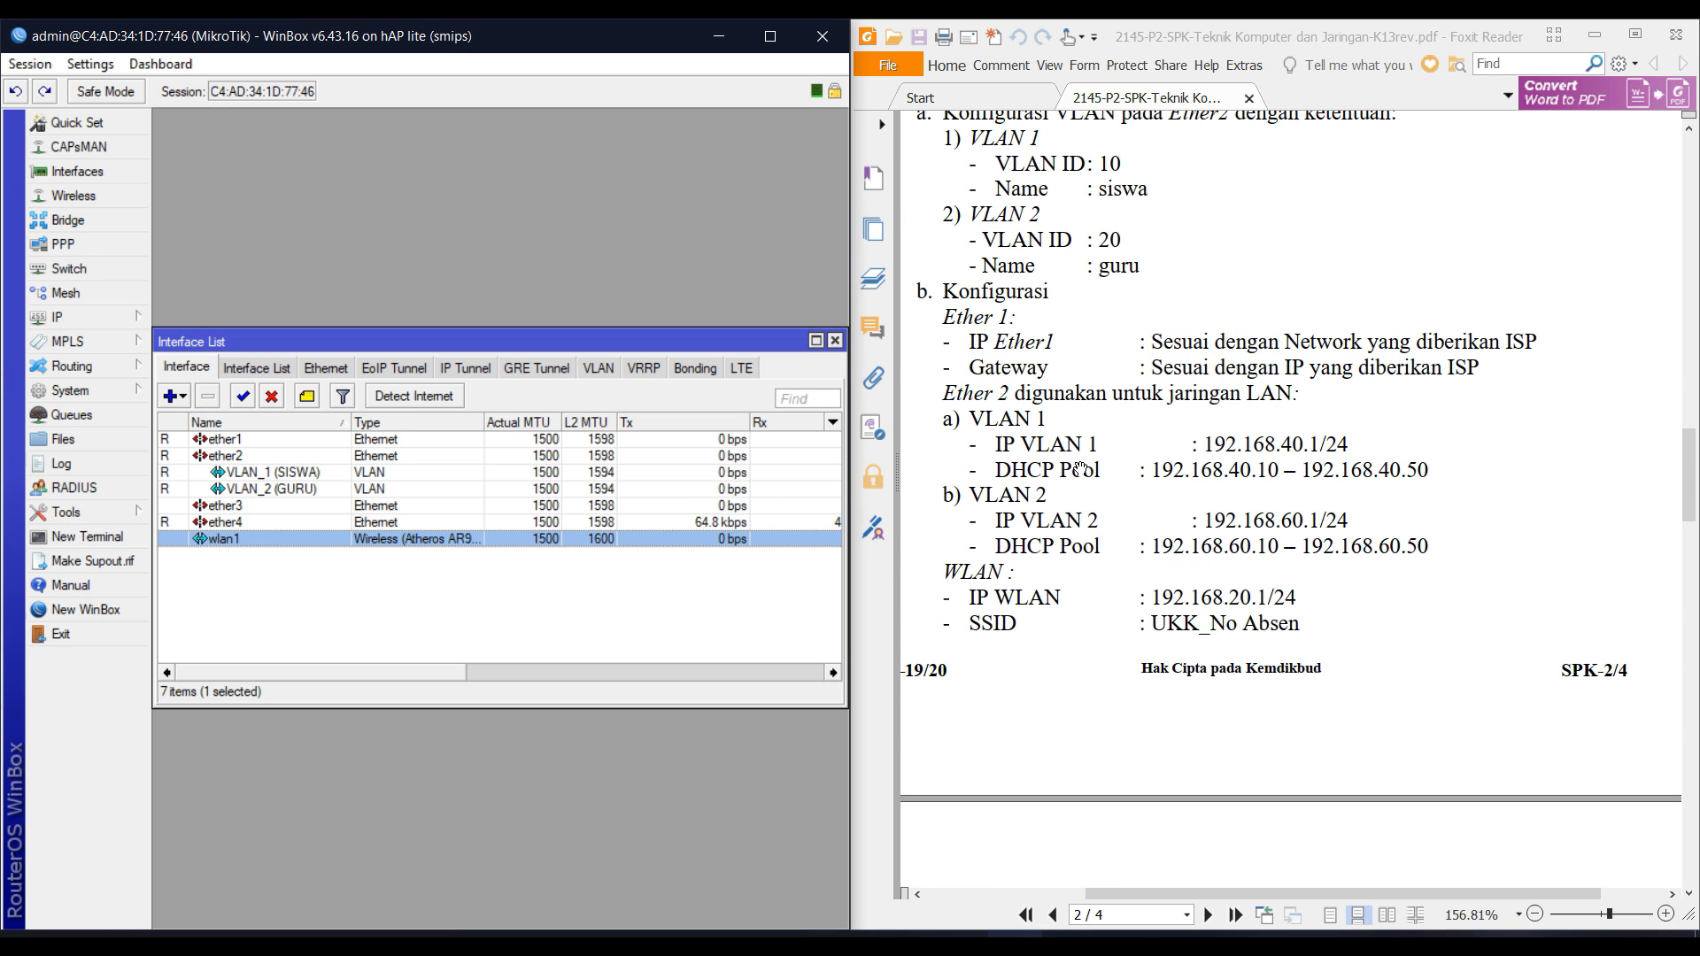
left_click(124, 317)
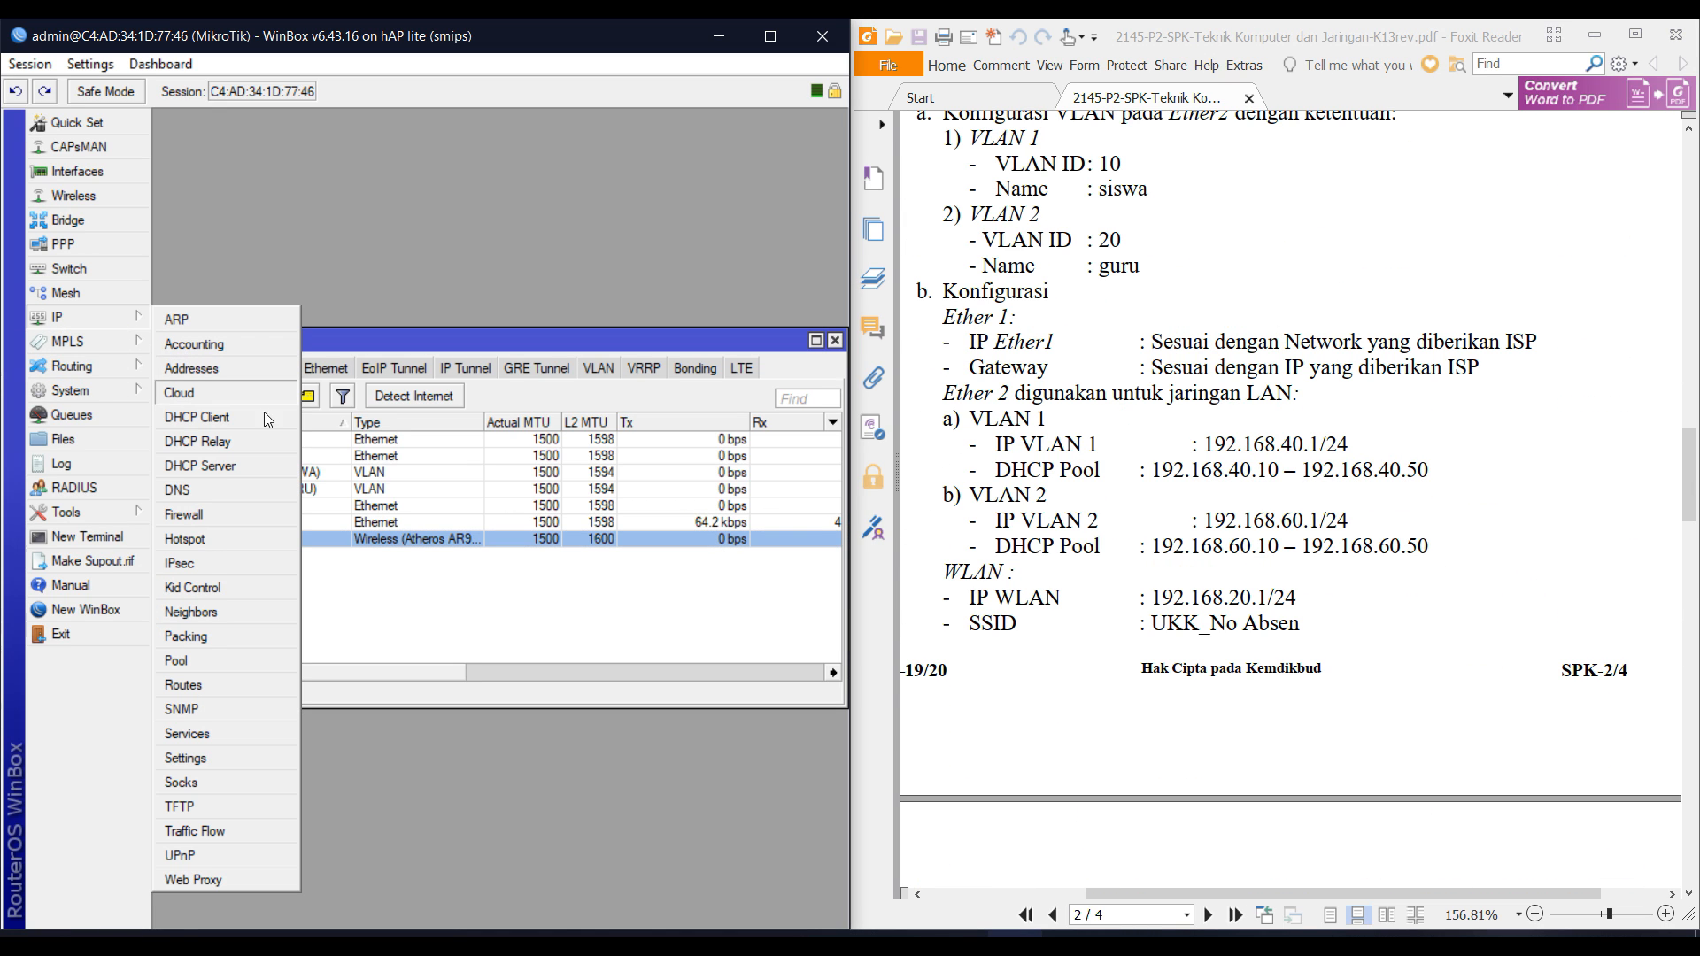
left_click(266, 466)
left_click(434, 589)
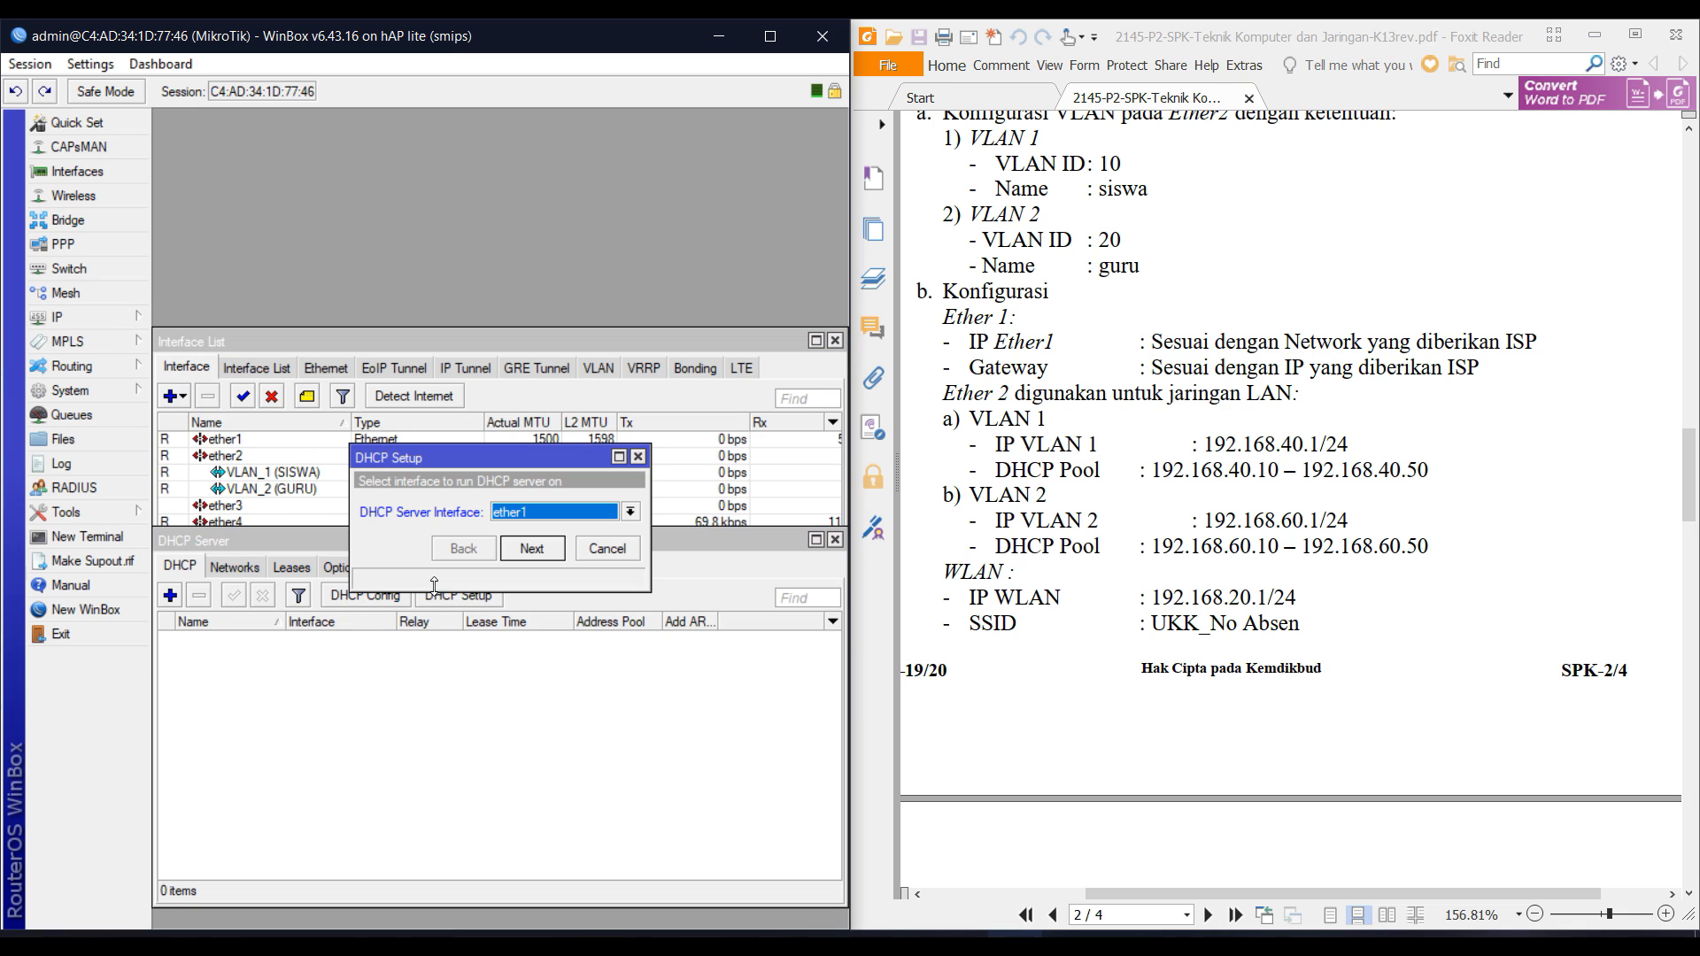
left_click(546, 515)
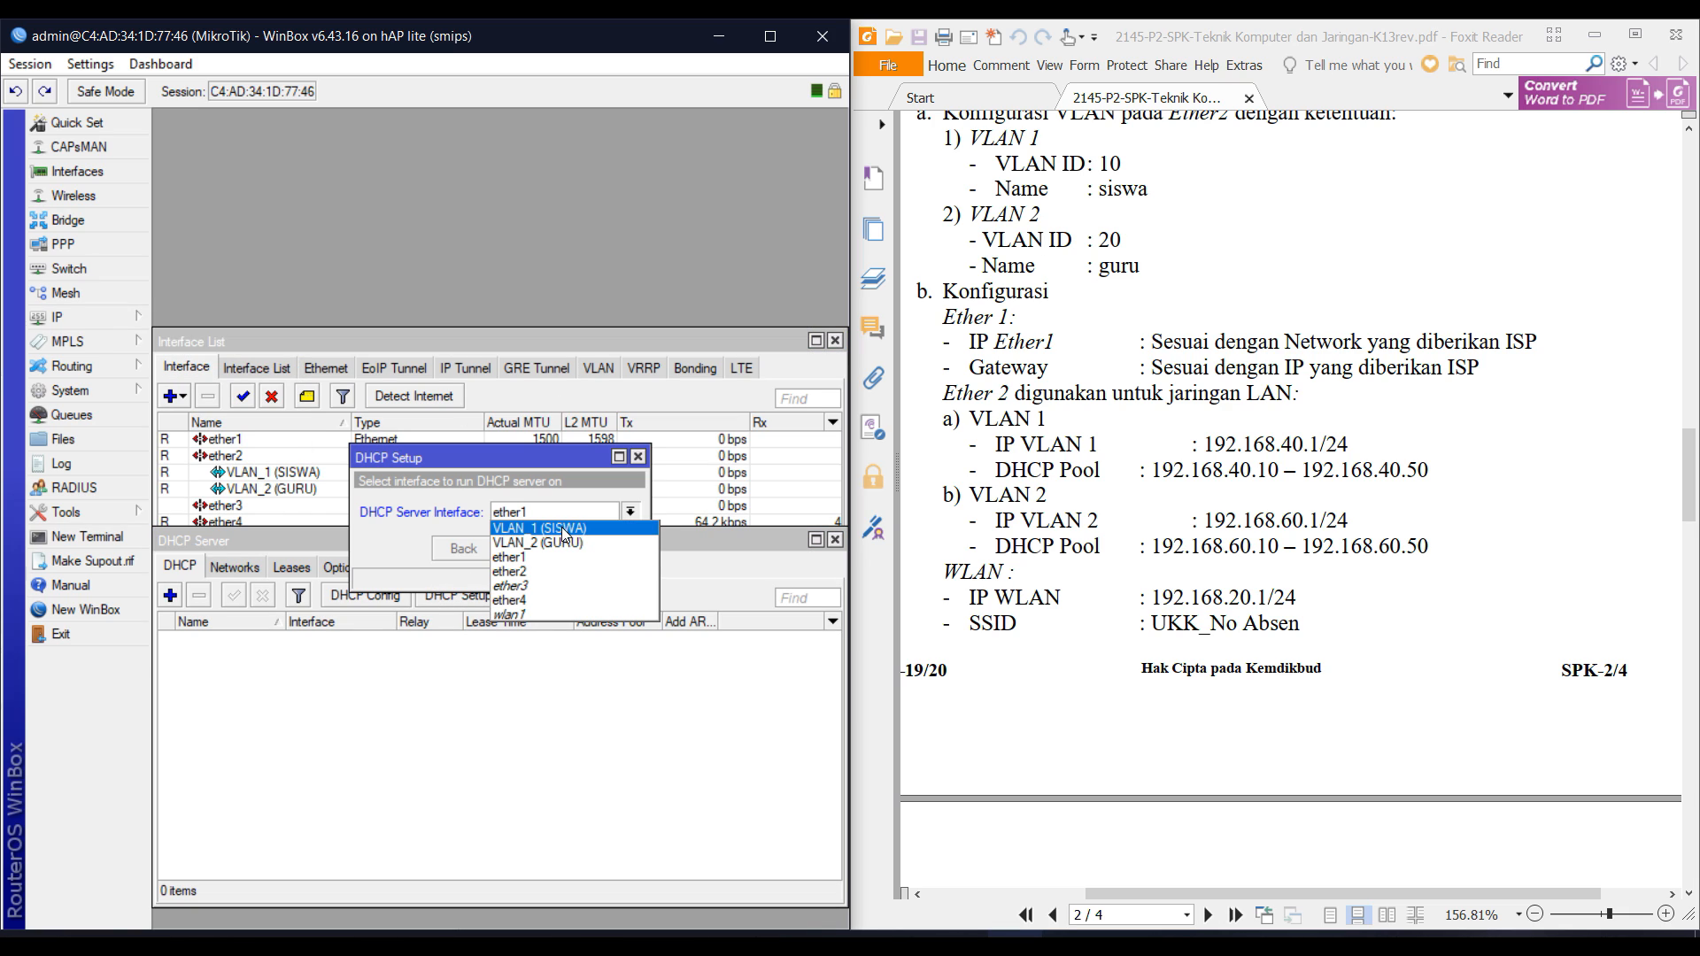
left_click(563, 534)
left_click(539, 555)
left_click(539, 554)
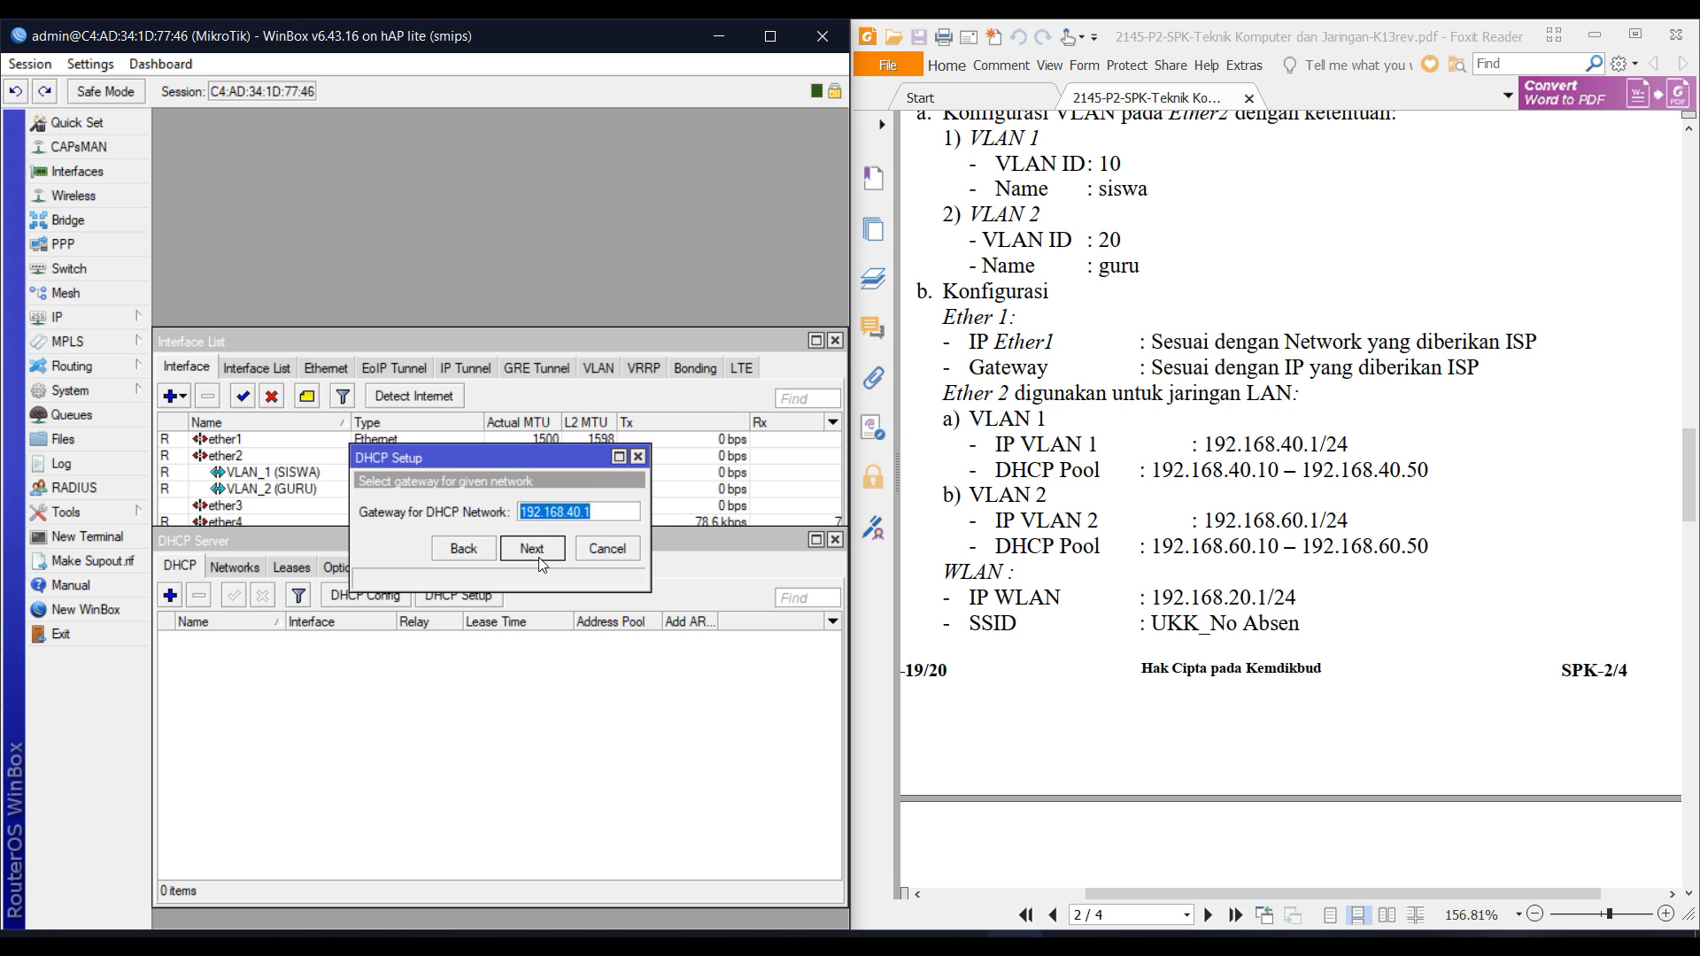
left_click(539, 558)
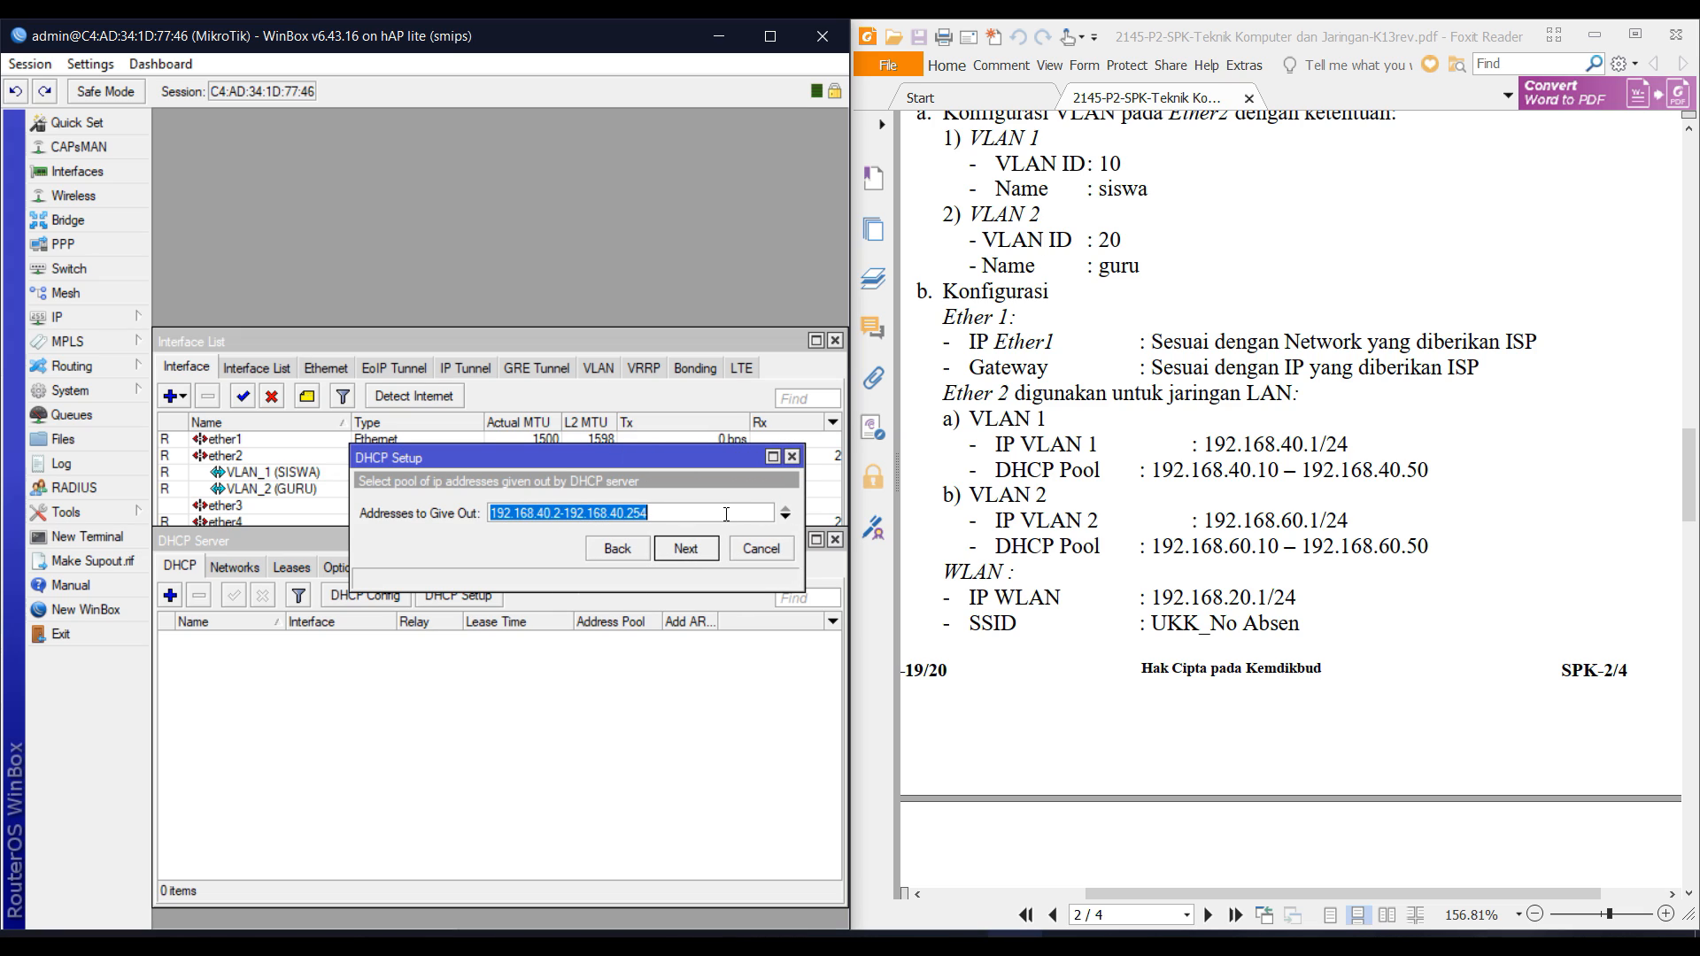
Set the pool to 192.168.40.10-192.168.40.50, accept DNS 192.168.77.1 and the default lease time.
left_click(720, 511)
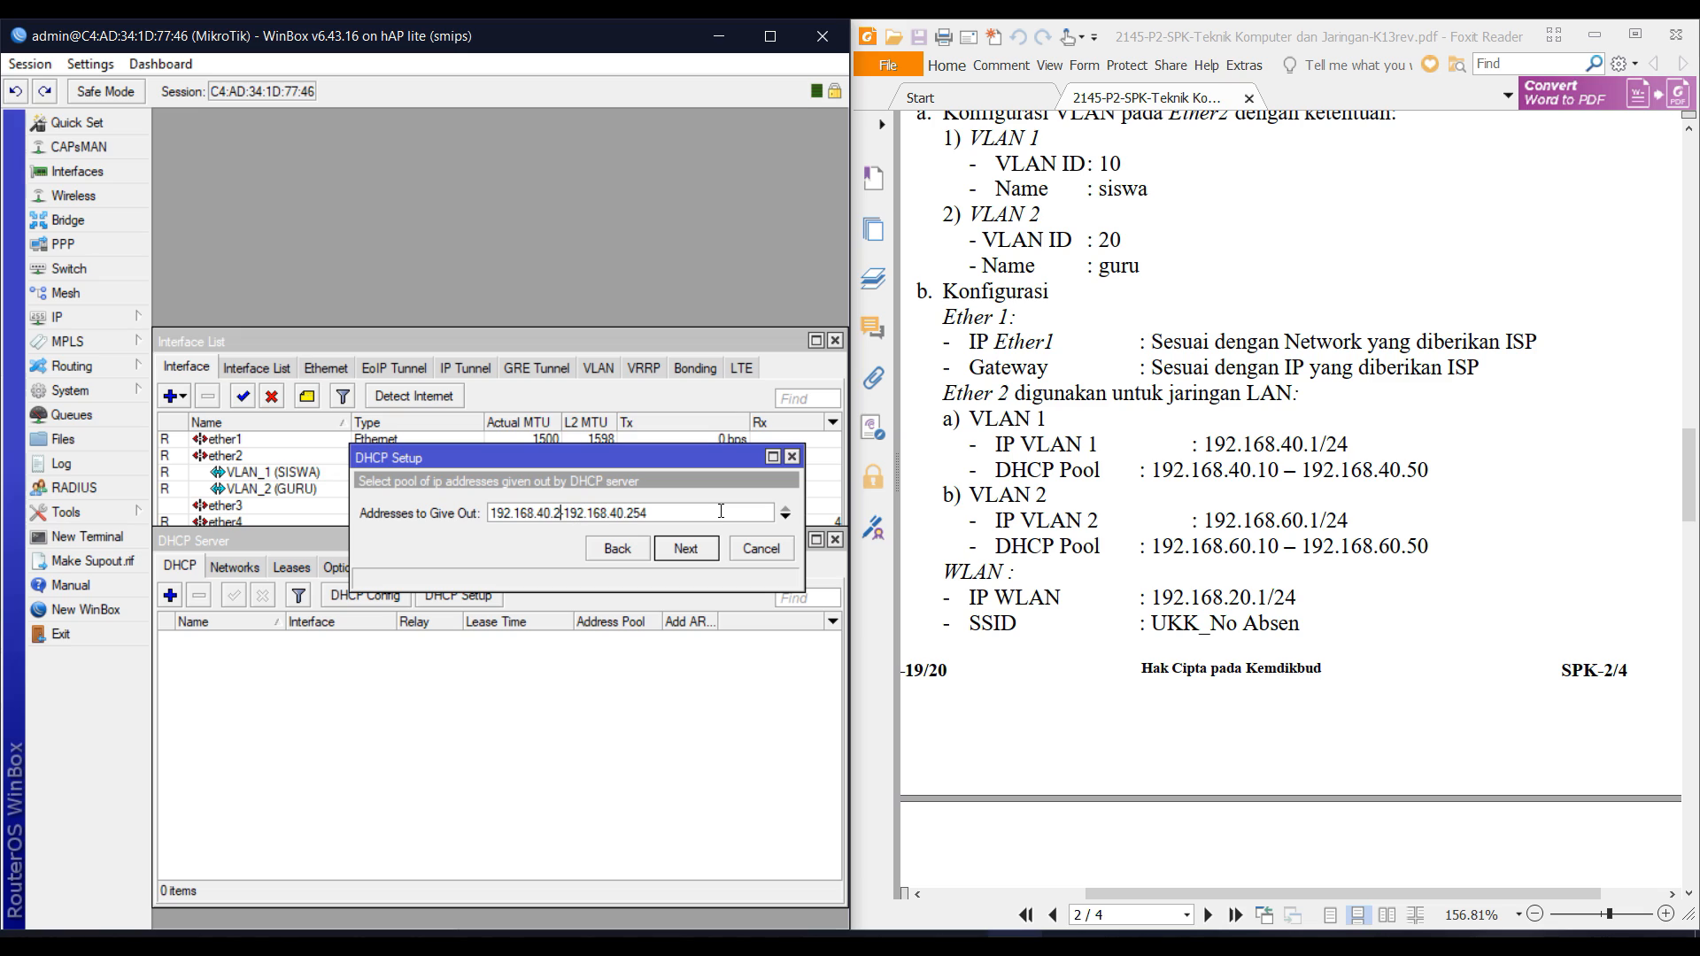
key("BackSpace")
type("10")
key("BackSpace")
key("BackSpace")
key("BackSpace")
type("50")
key("Tab")
key("Tab")
key("Return")
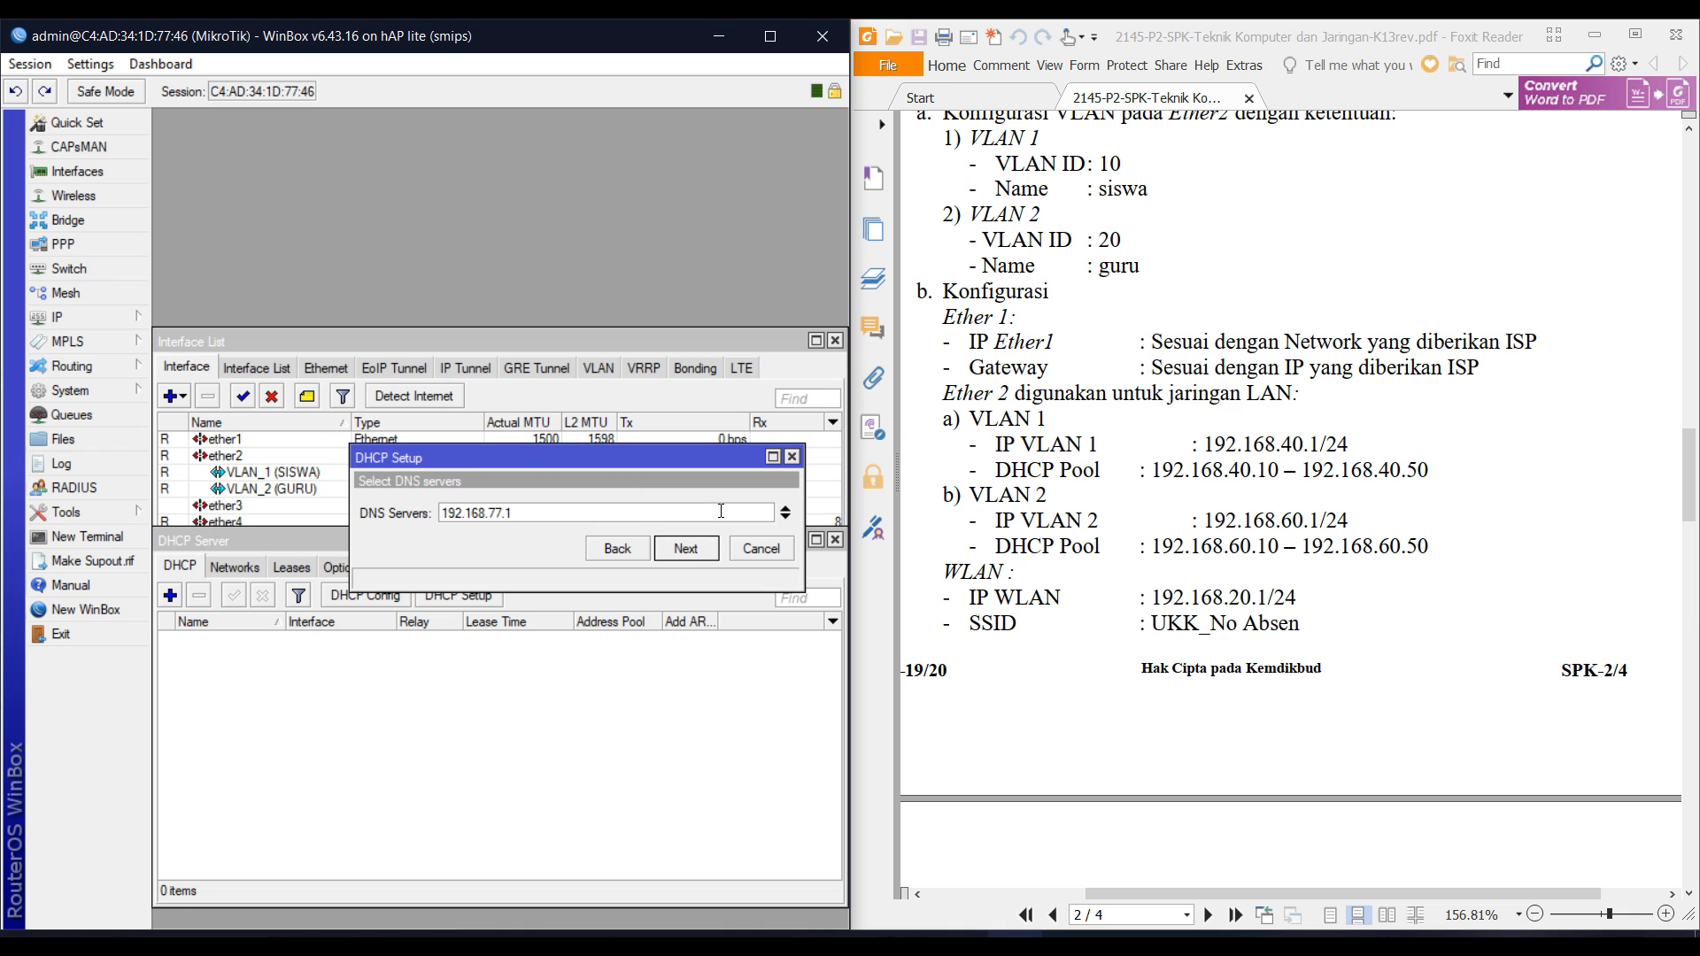
left_click(687, 550)
left_click(687, 550)
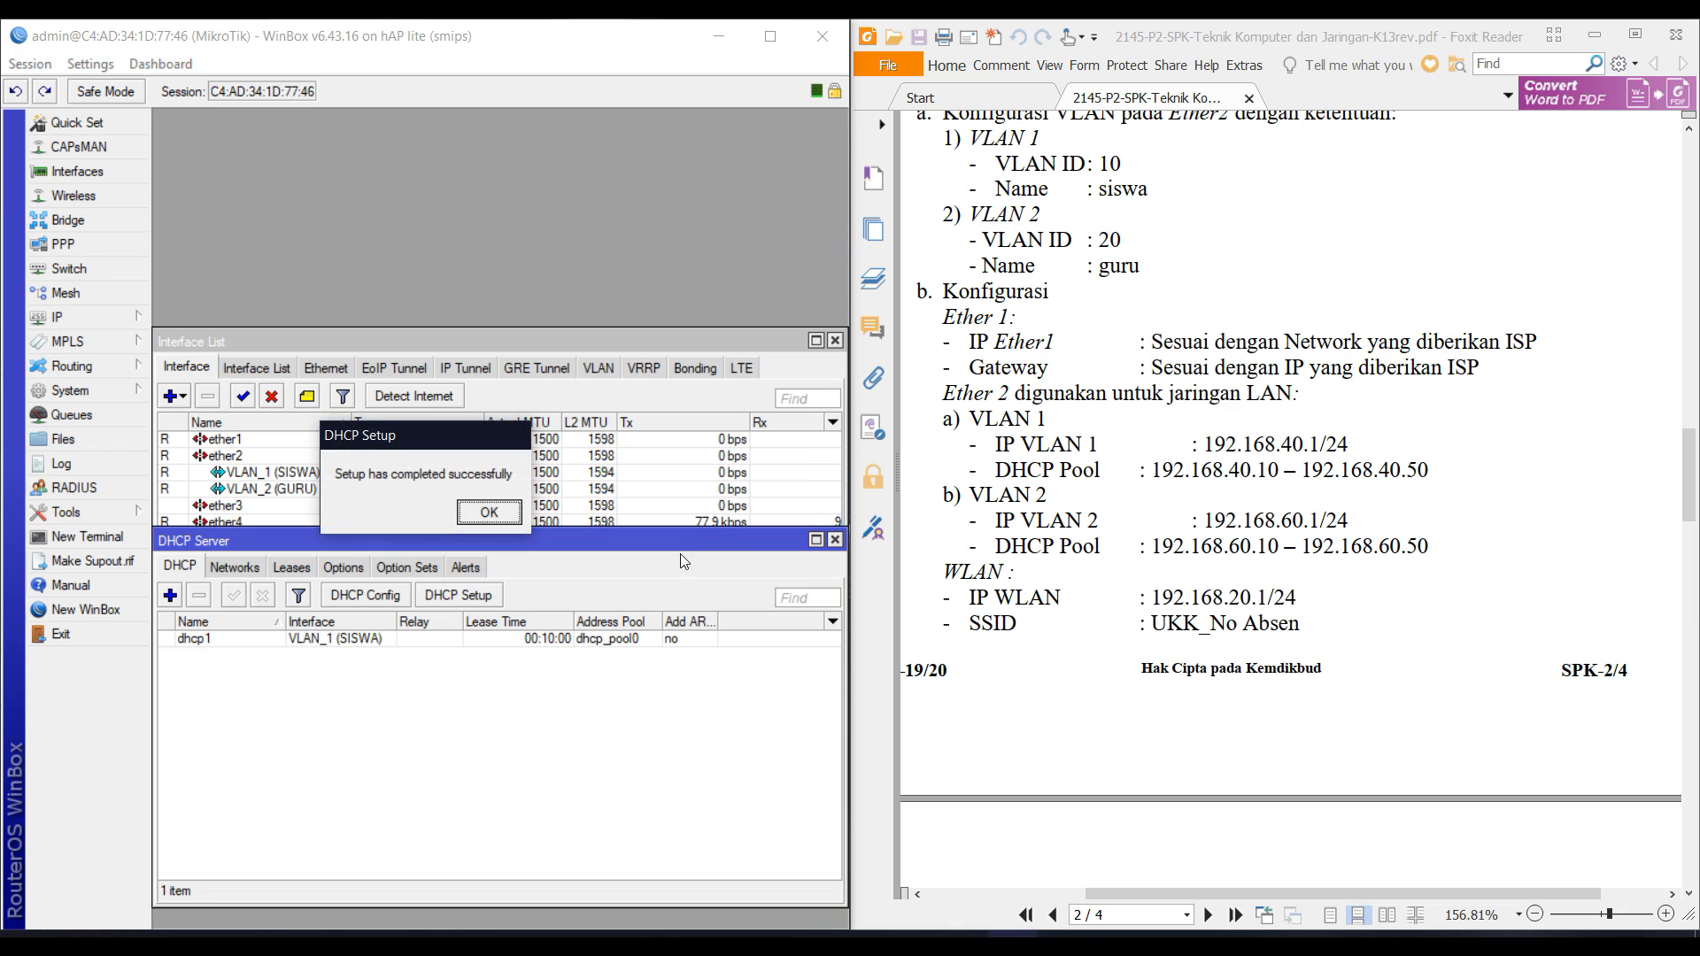
key("Return")
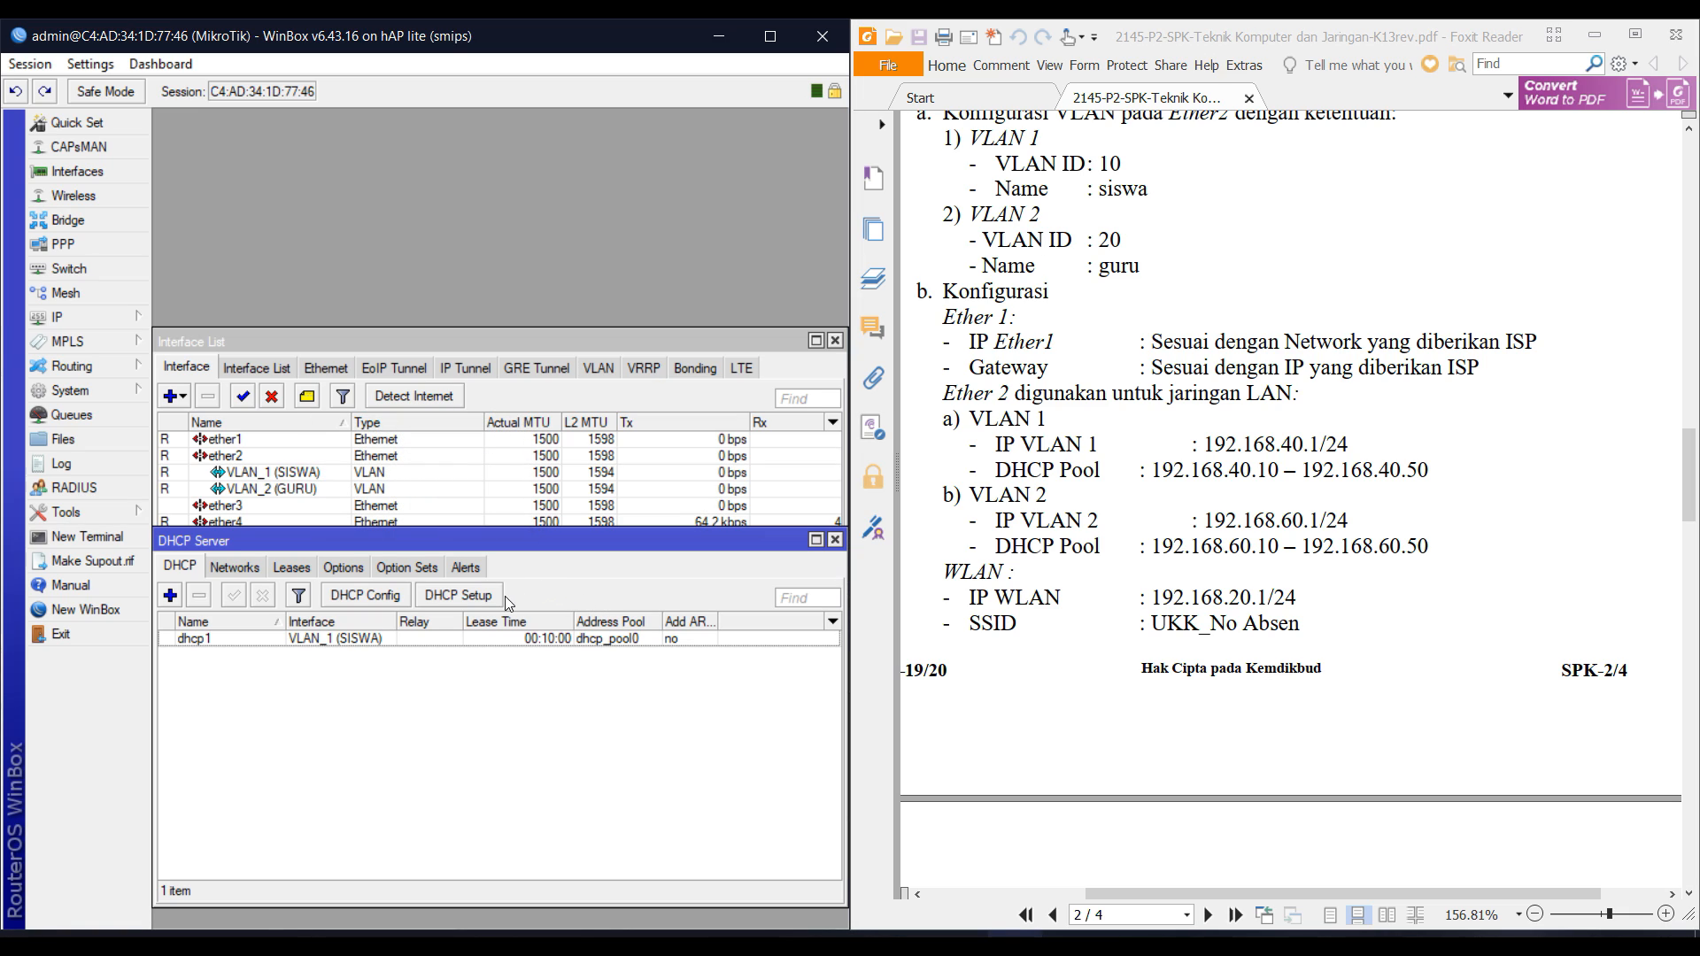
Start a DHCP server on VLAN_2 (GURU), keeping the default address space and gateway.
left_click(459, 595)
left_click(531, 512)
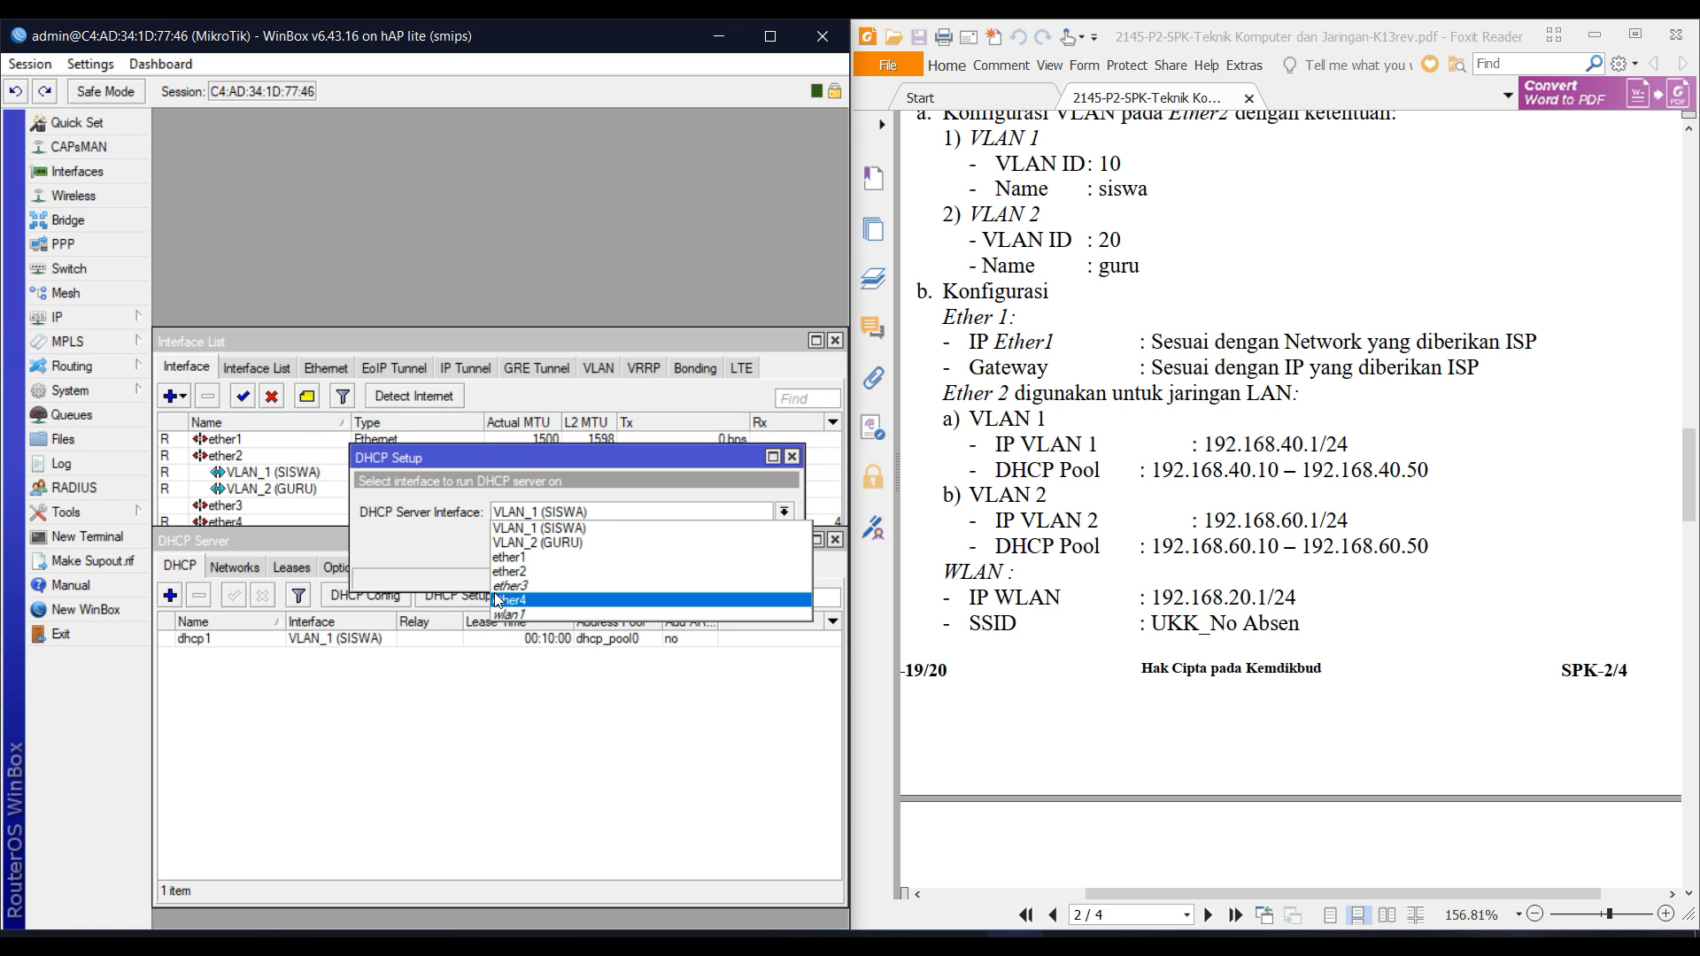
key("Up")
key("Up")
key("Up")
key("Up")
key("Return")
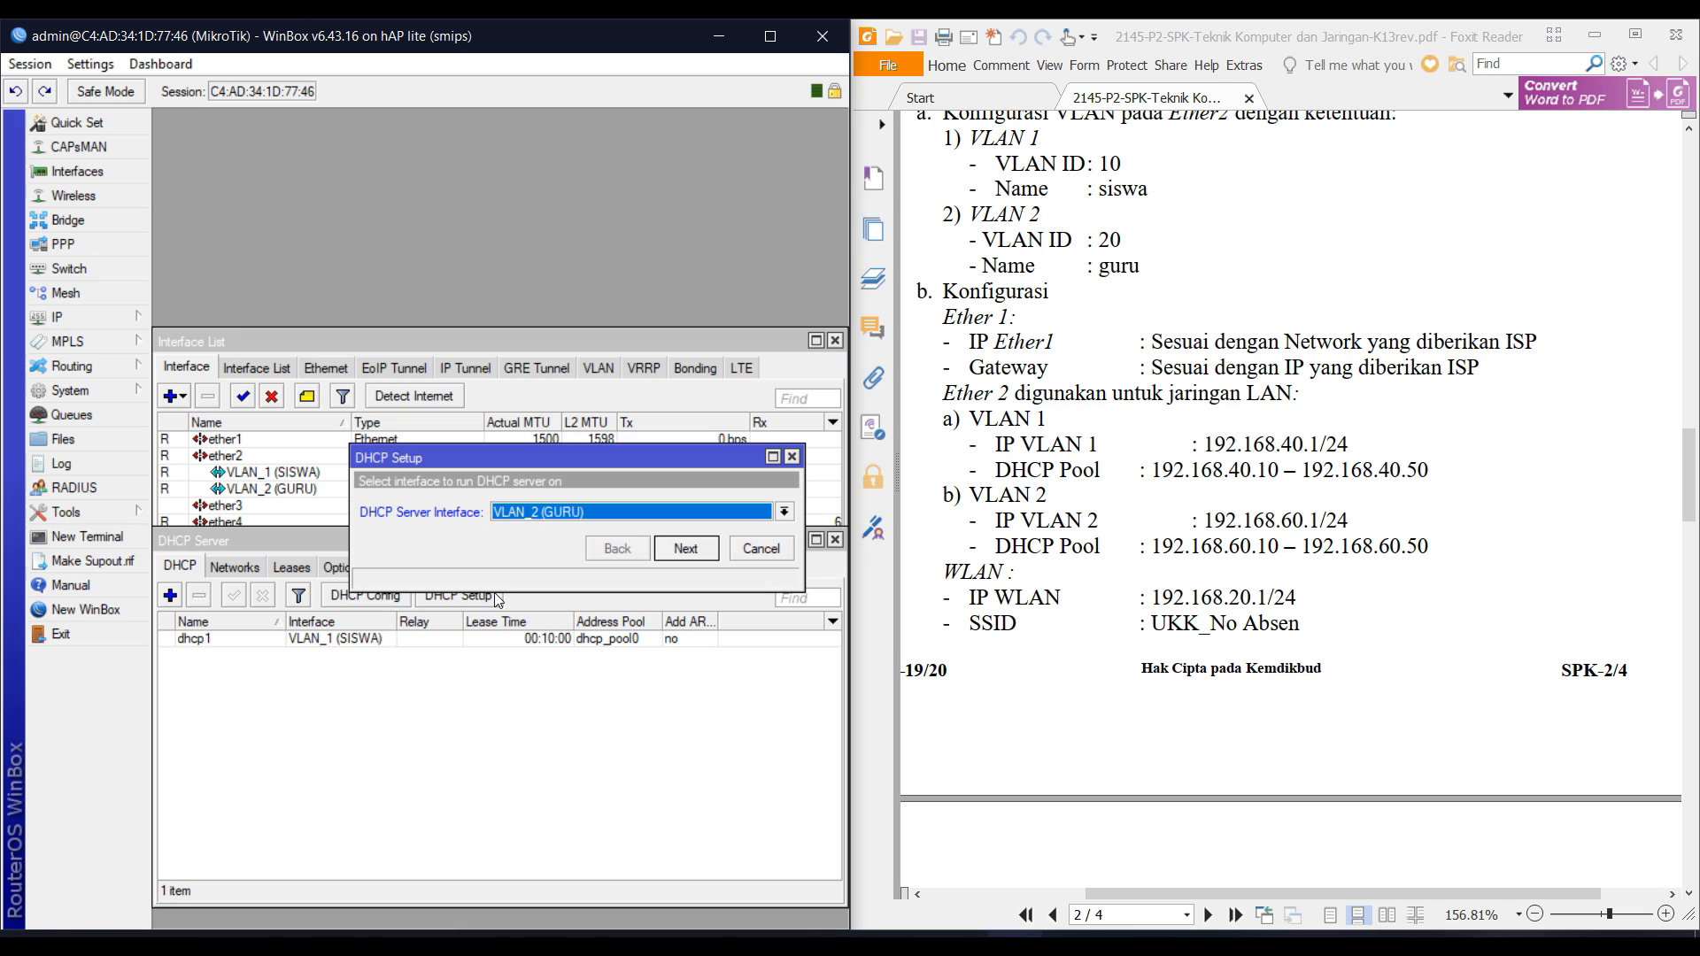
key("Return")
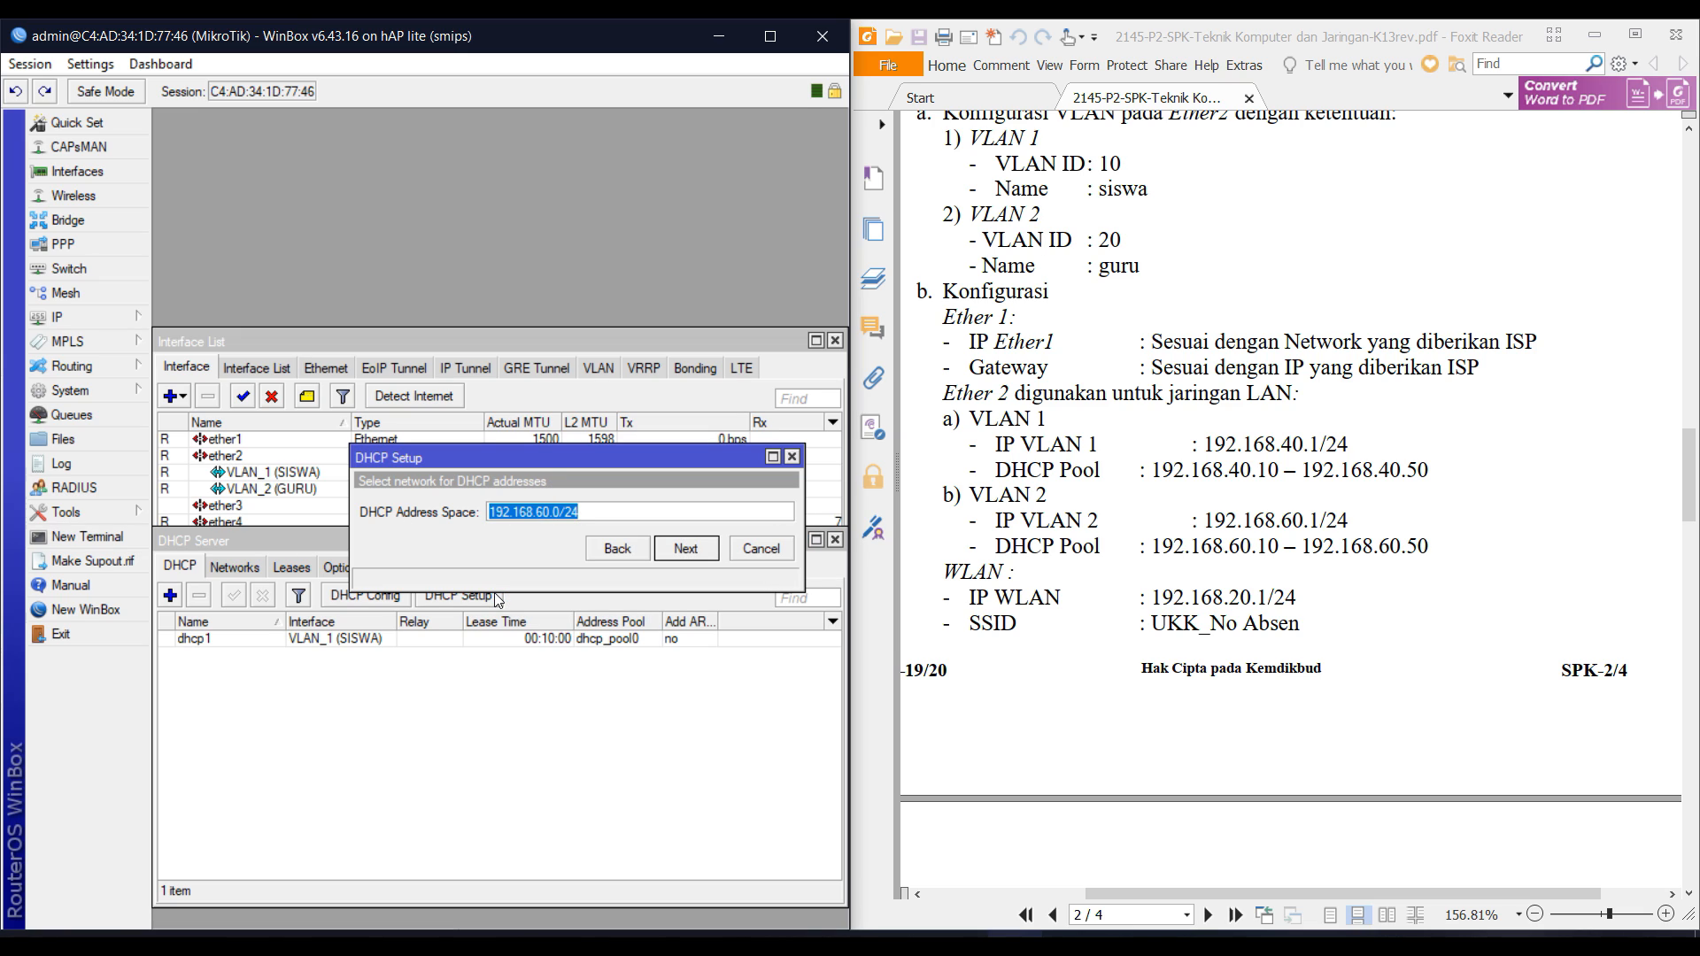
key("Return")
key("Return")
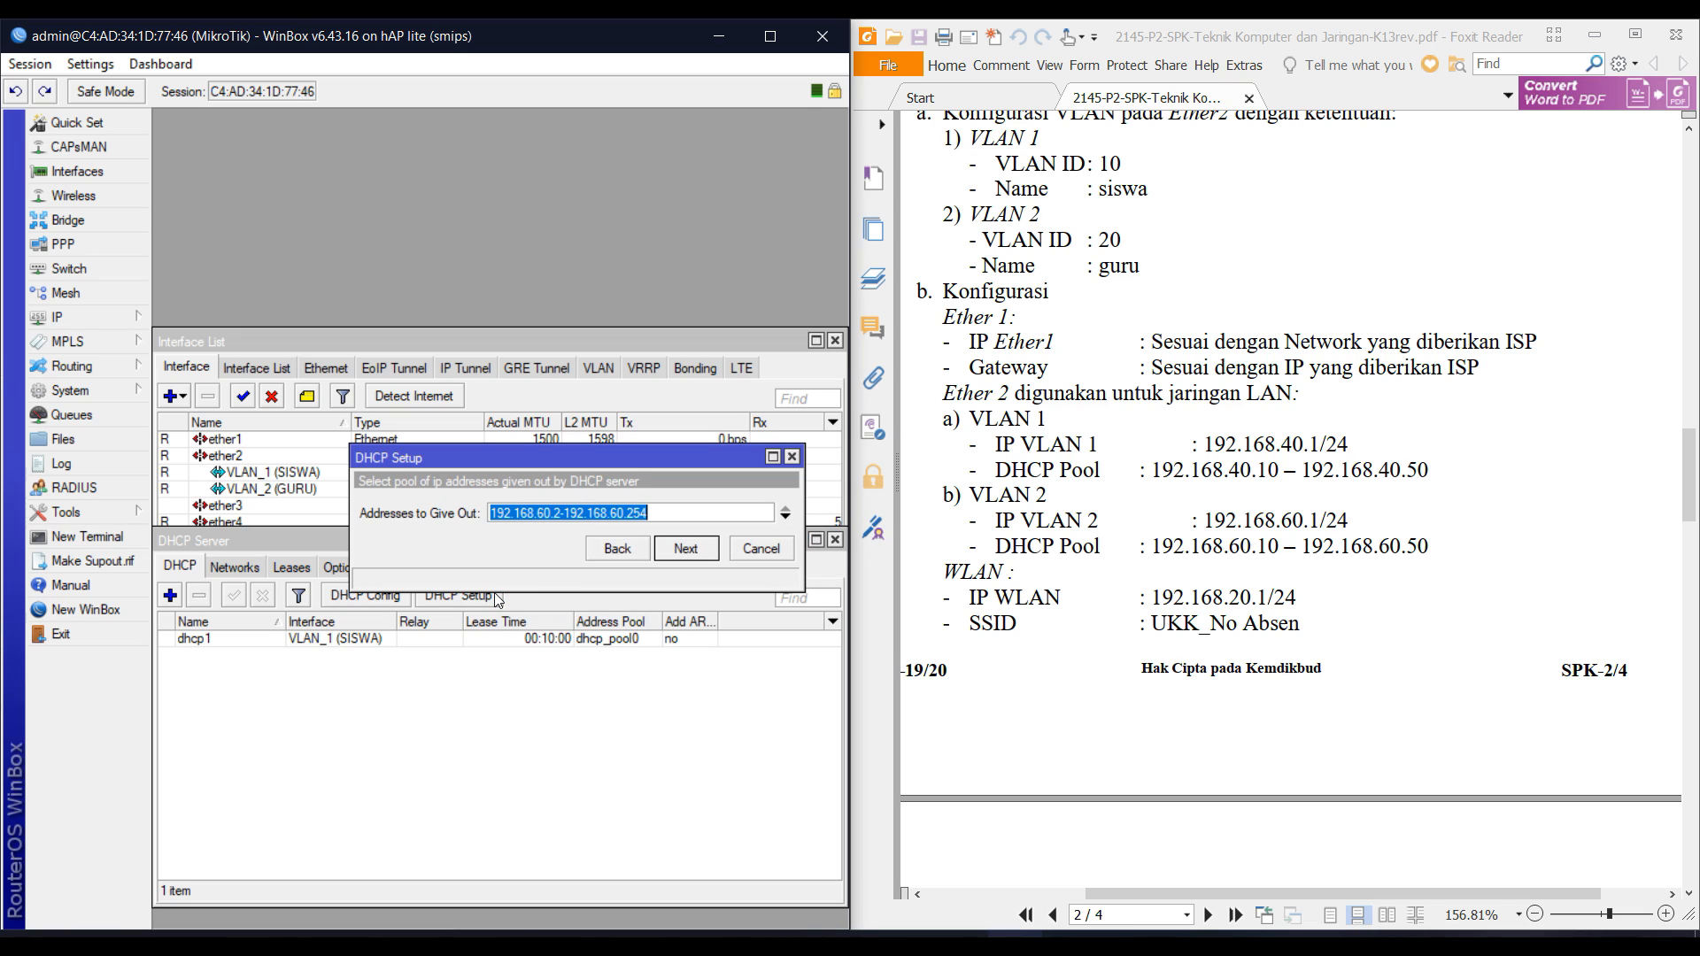
Narrow the pool to 192.168.60.10–192.168.60.50, accept DNS 192.168.77.1, and finish the setup.
key("Left")
key("Left")
key("Left")
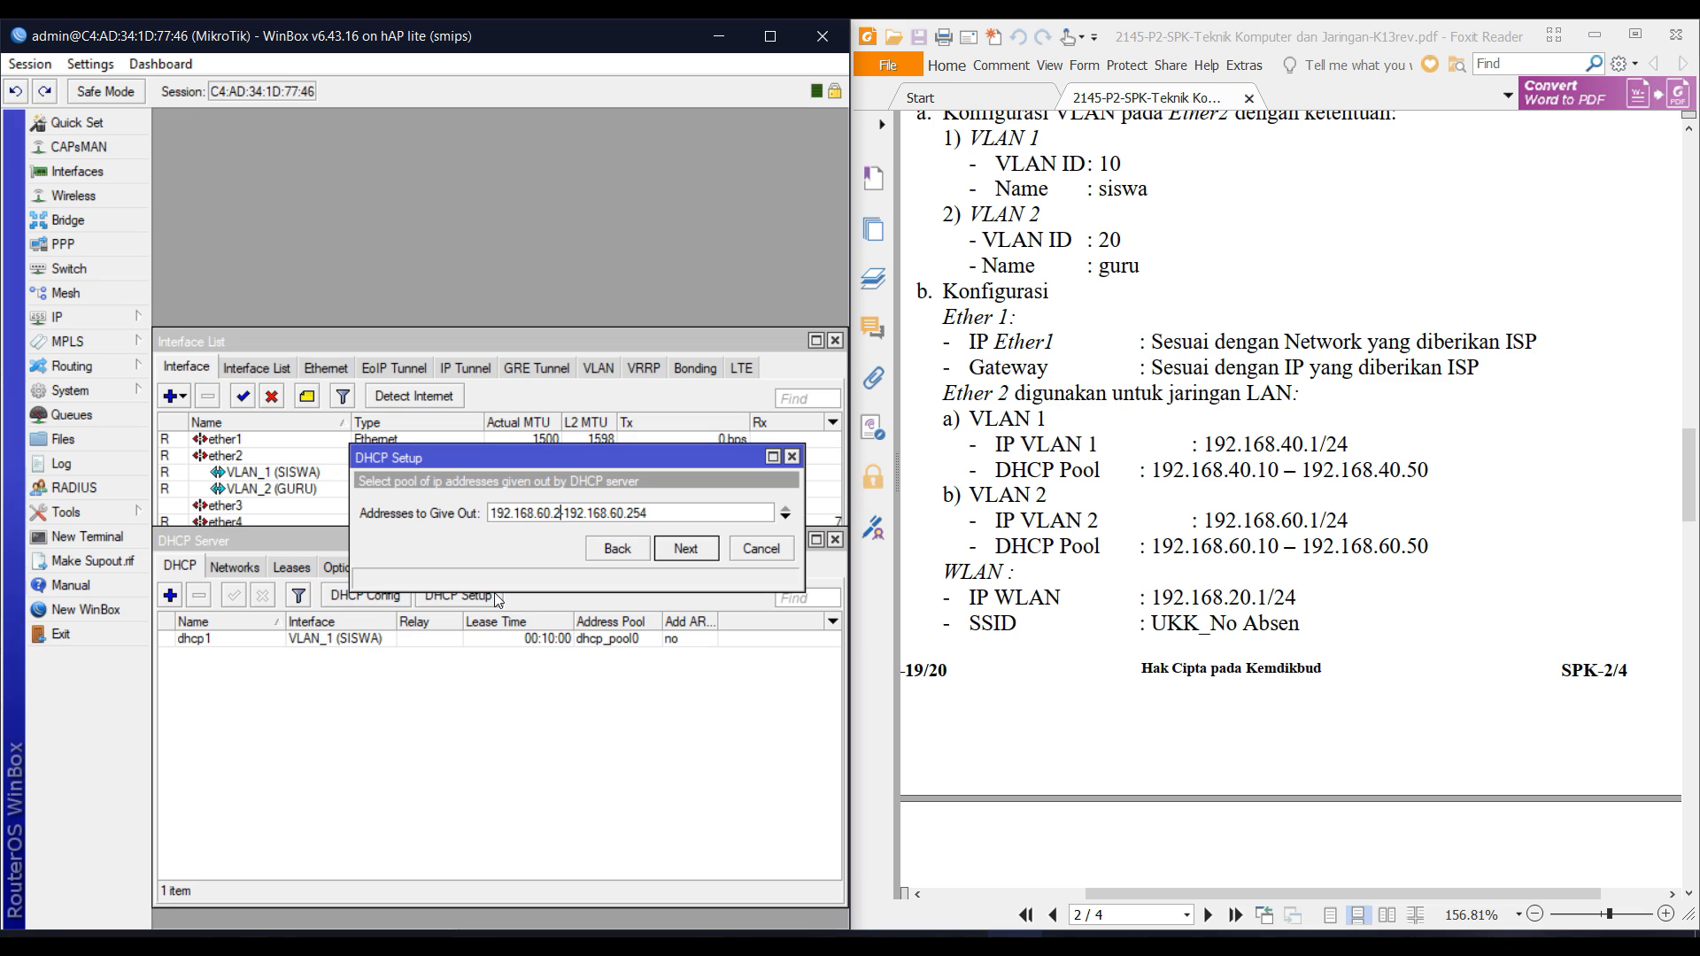
key("BackSpace")
type("10")
key("Delete")
key("Delete")
key("Delete")
type("50")
key("Return")
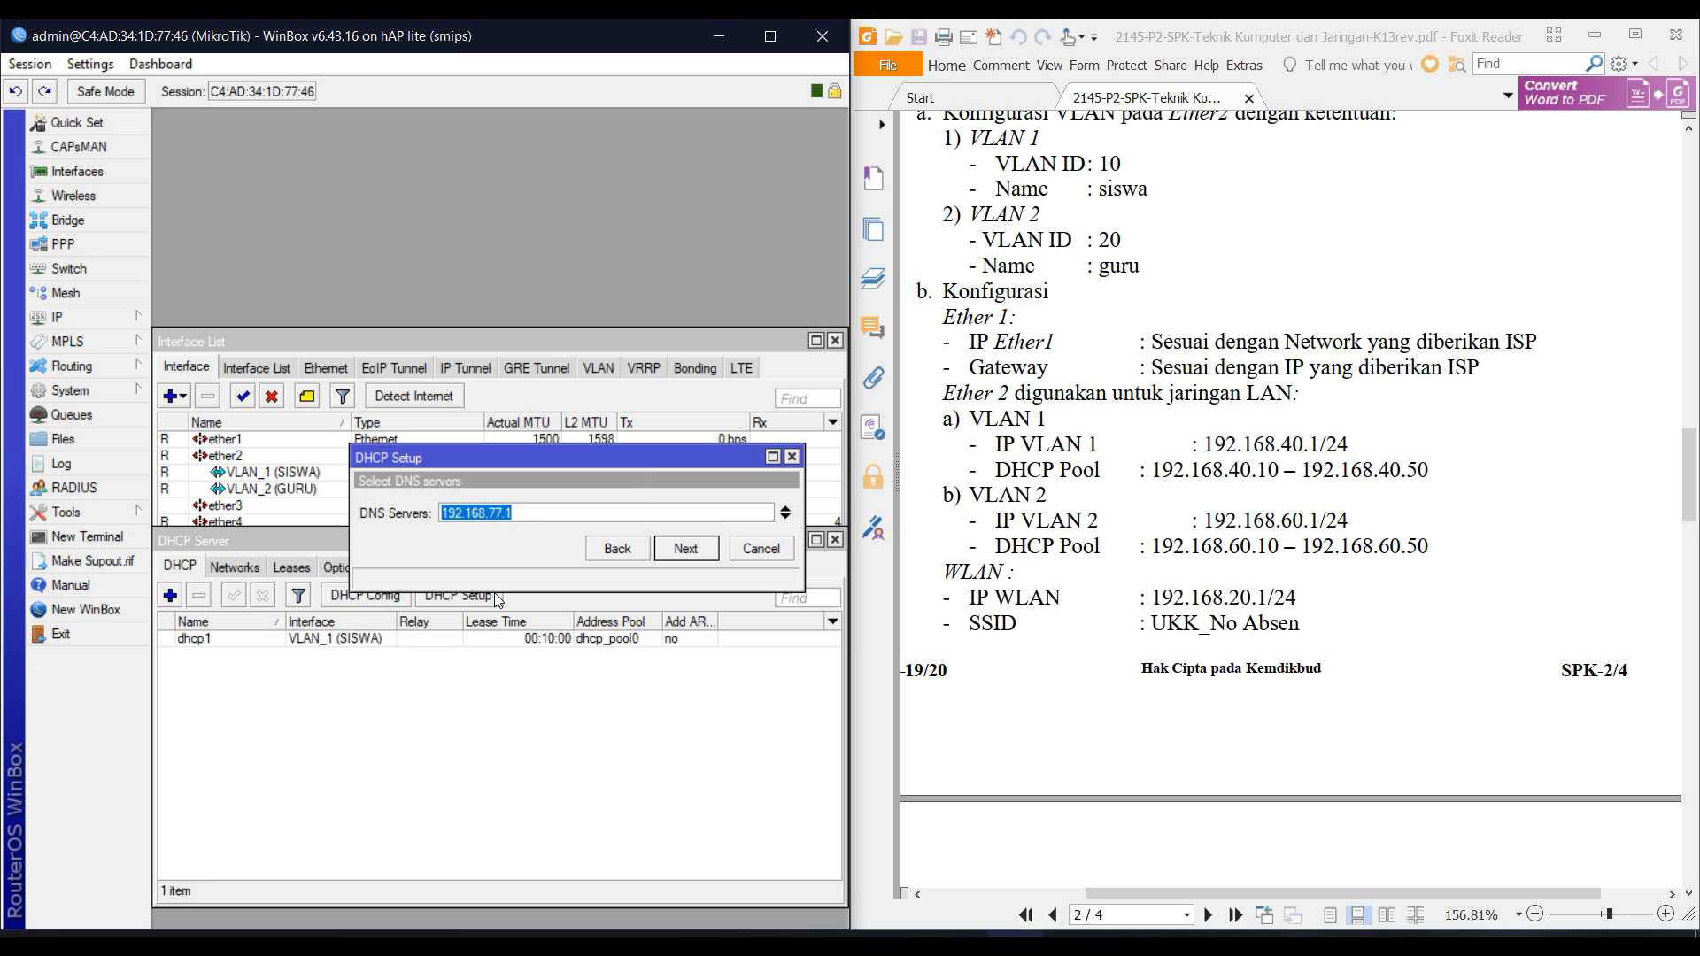
key("Return")
key("Return")
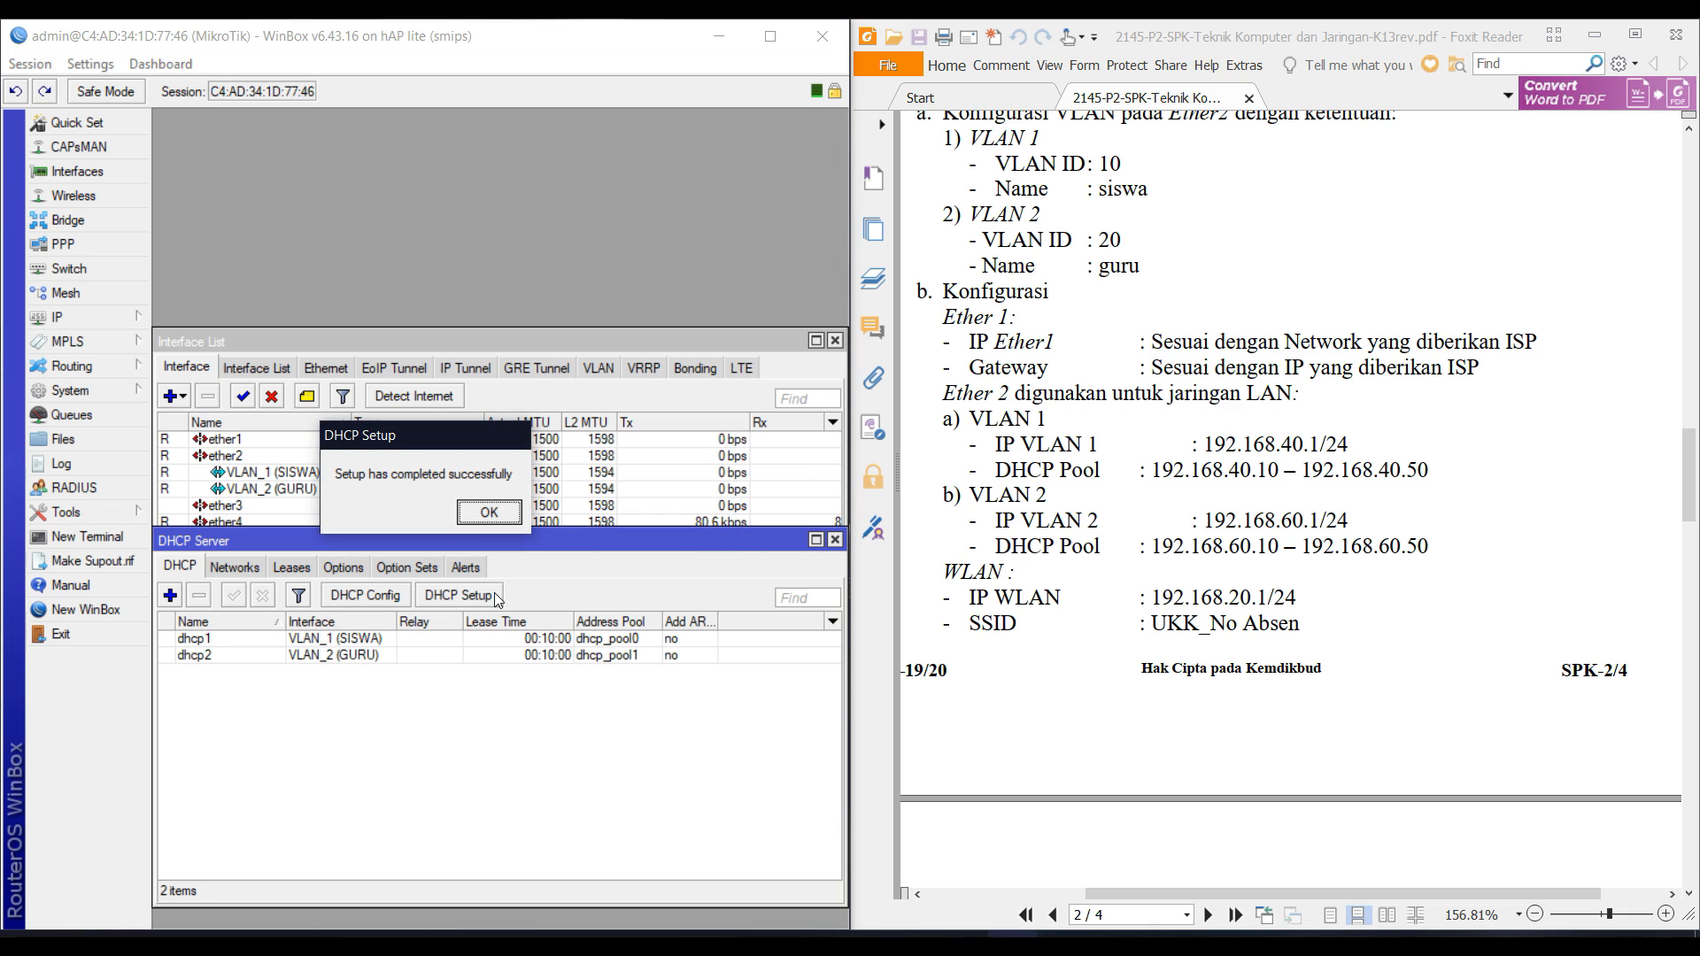
key("Return")
Start a DHCP server on wlan1 with network 192.168.20.0/24 and gateway 192.168.20.1.
left_click(473, 599)
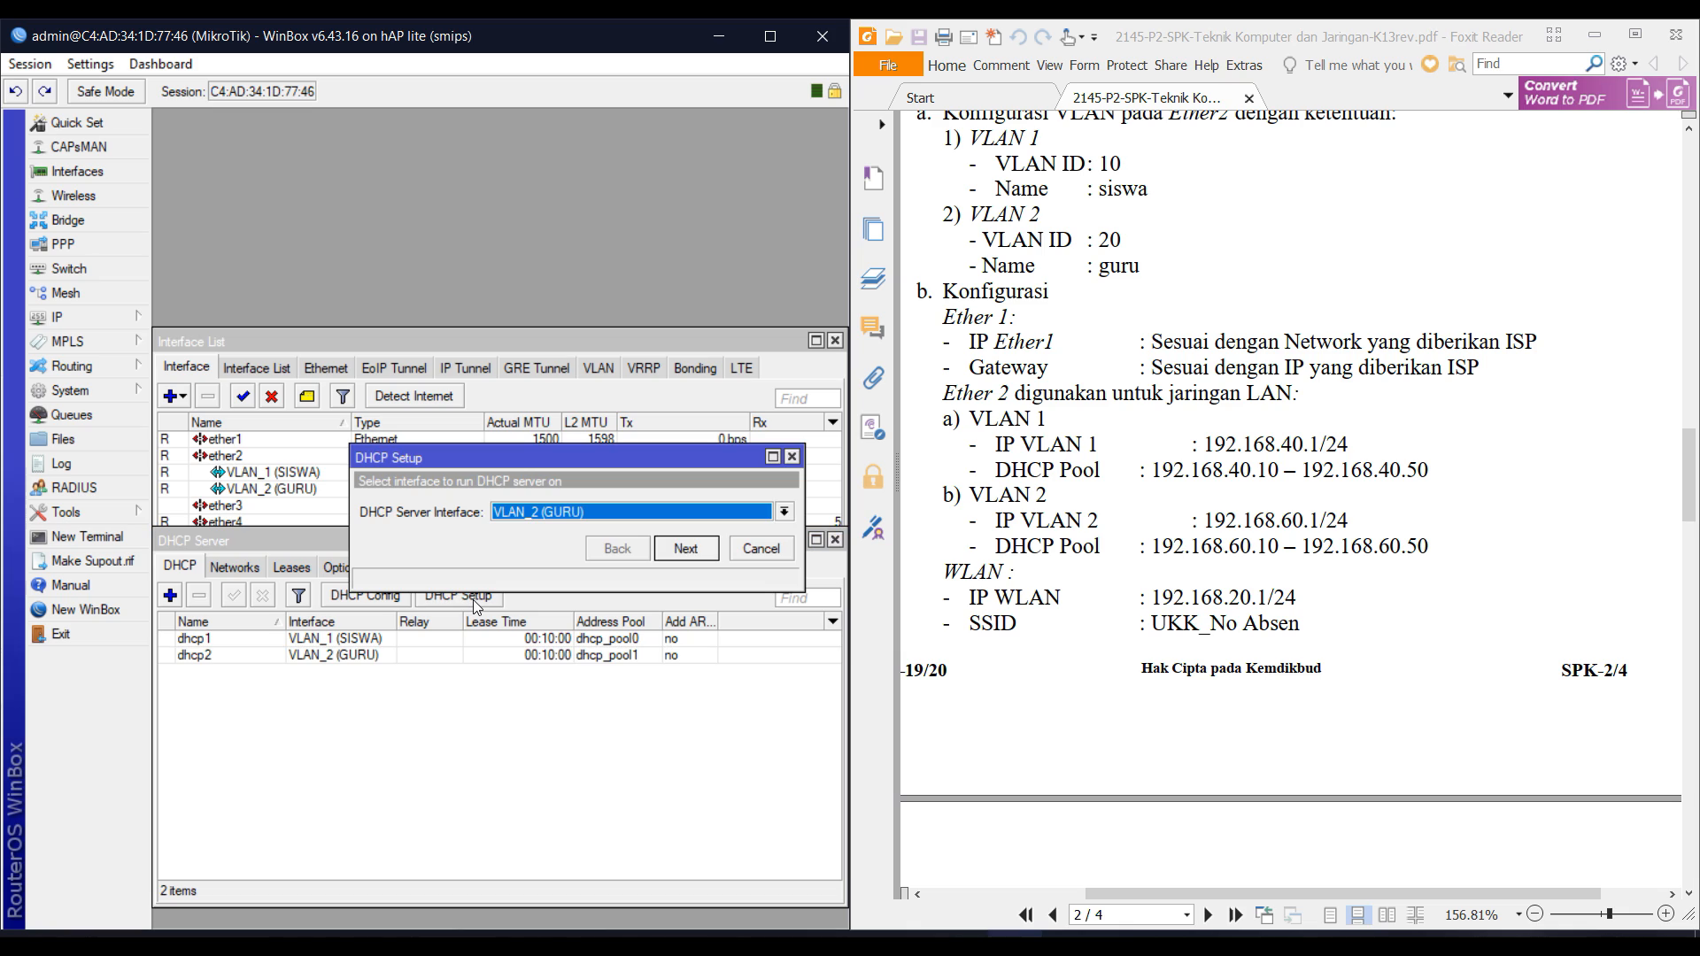
key("Down")
key("Down")
key("Down")
key("Down")
key("Down")
key("Down")
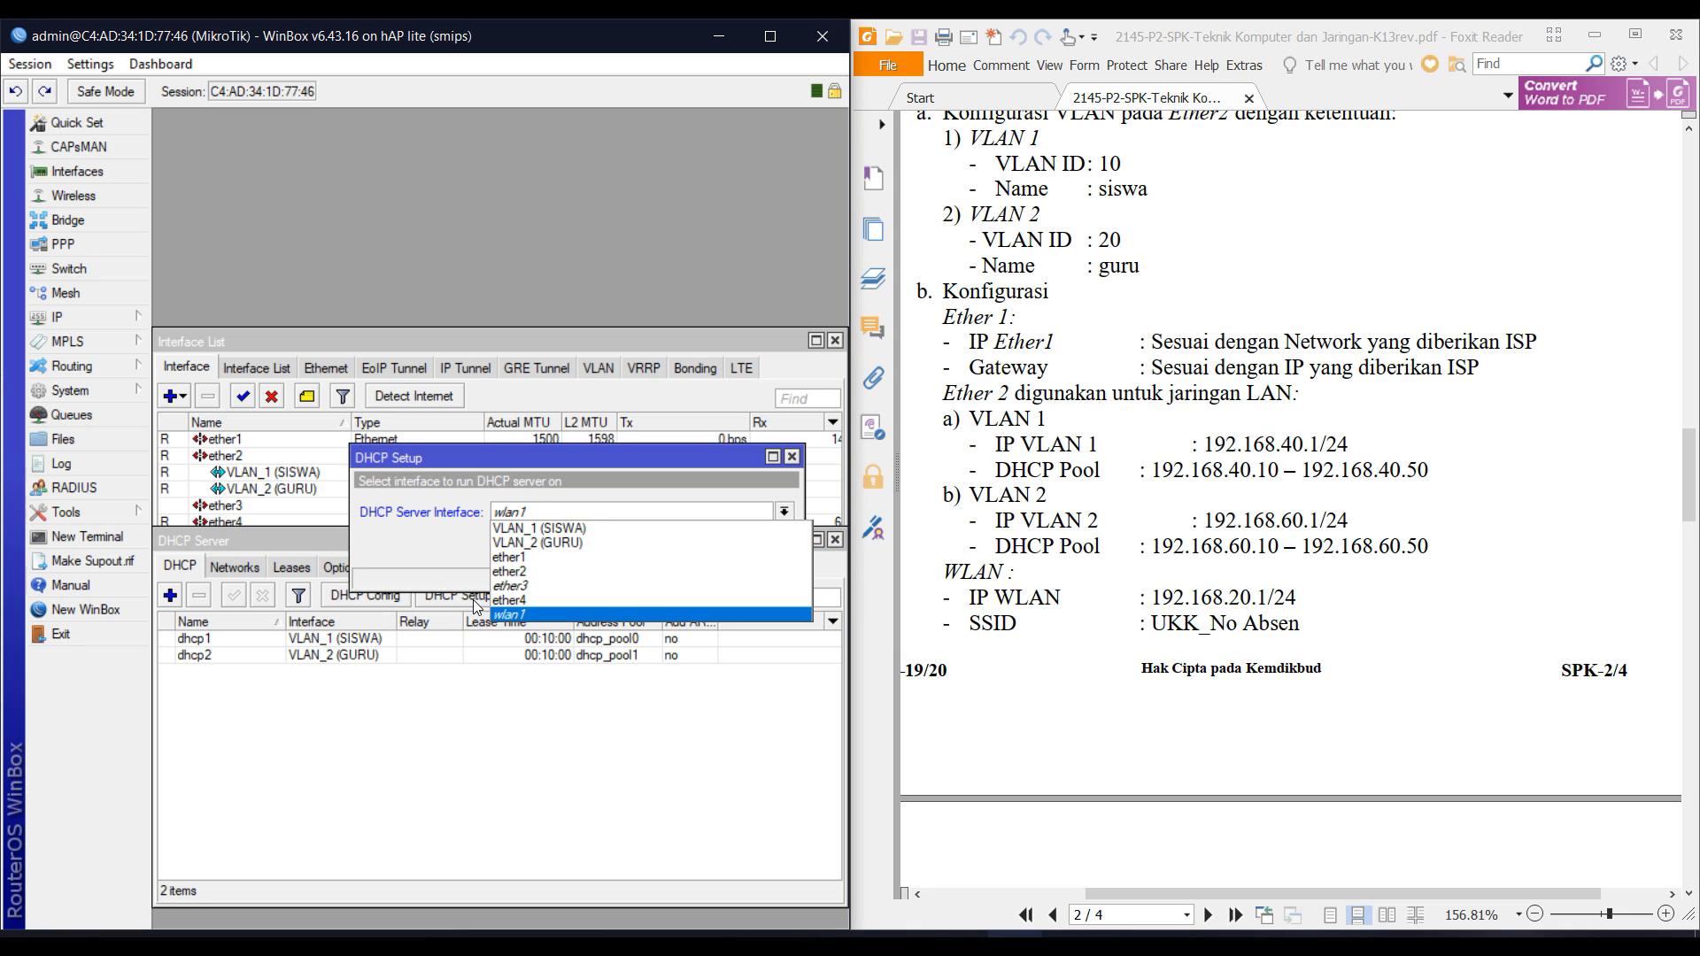
key("Return")
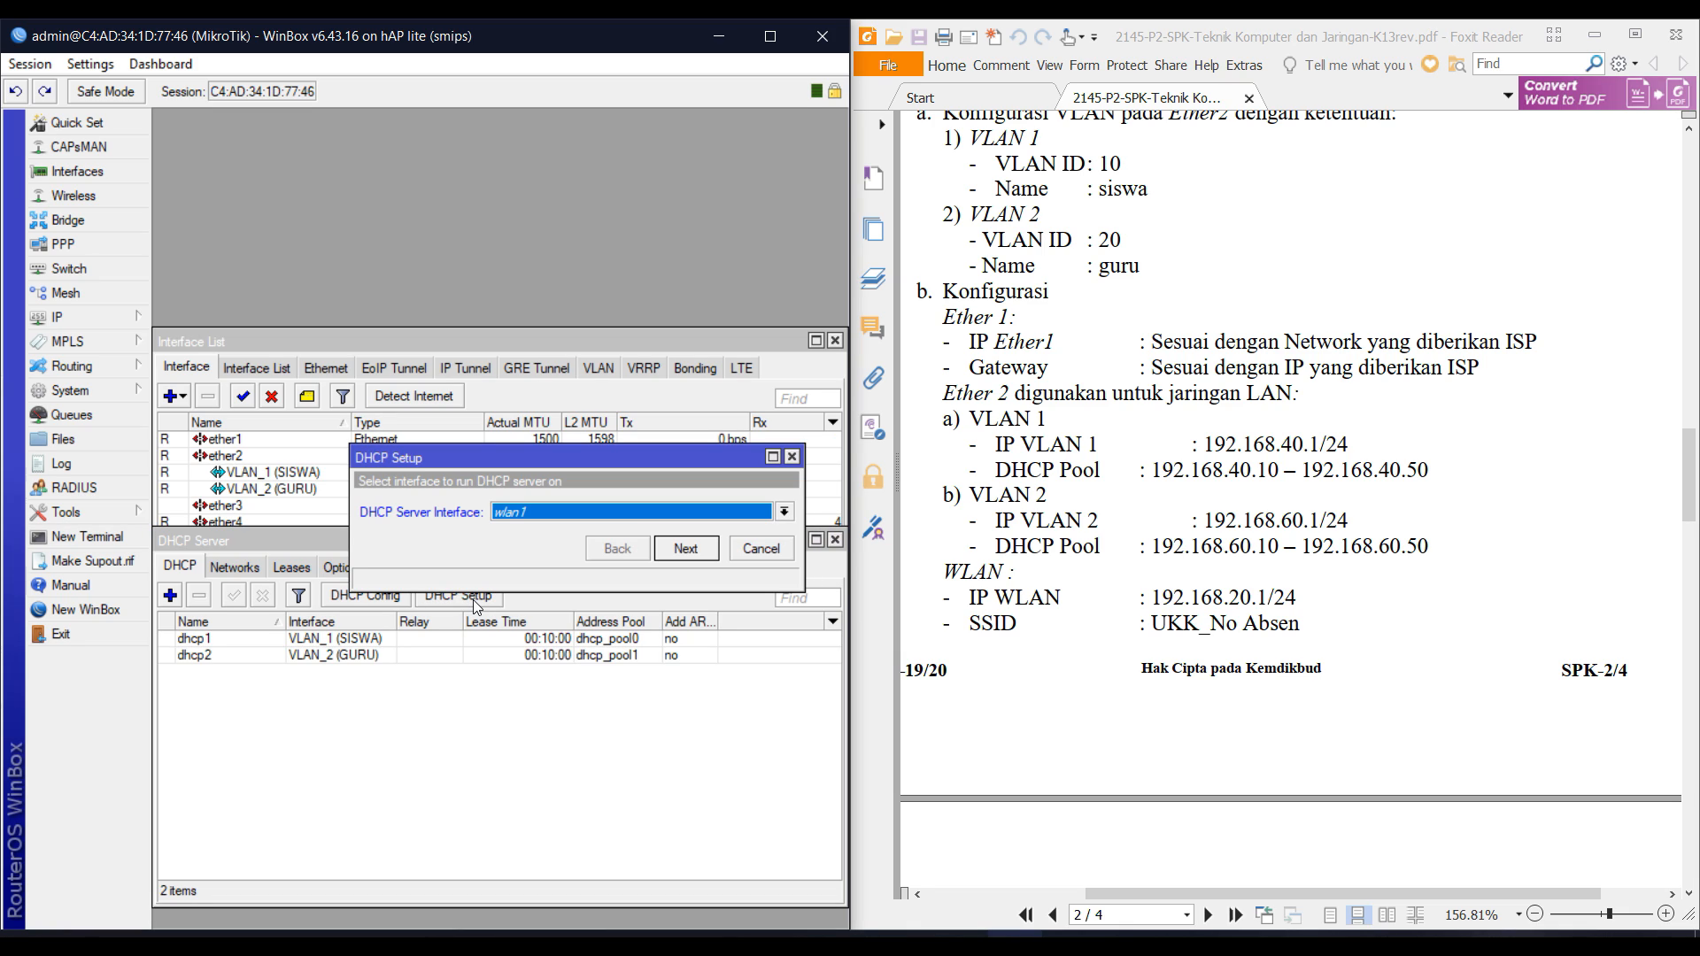
key("Return")
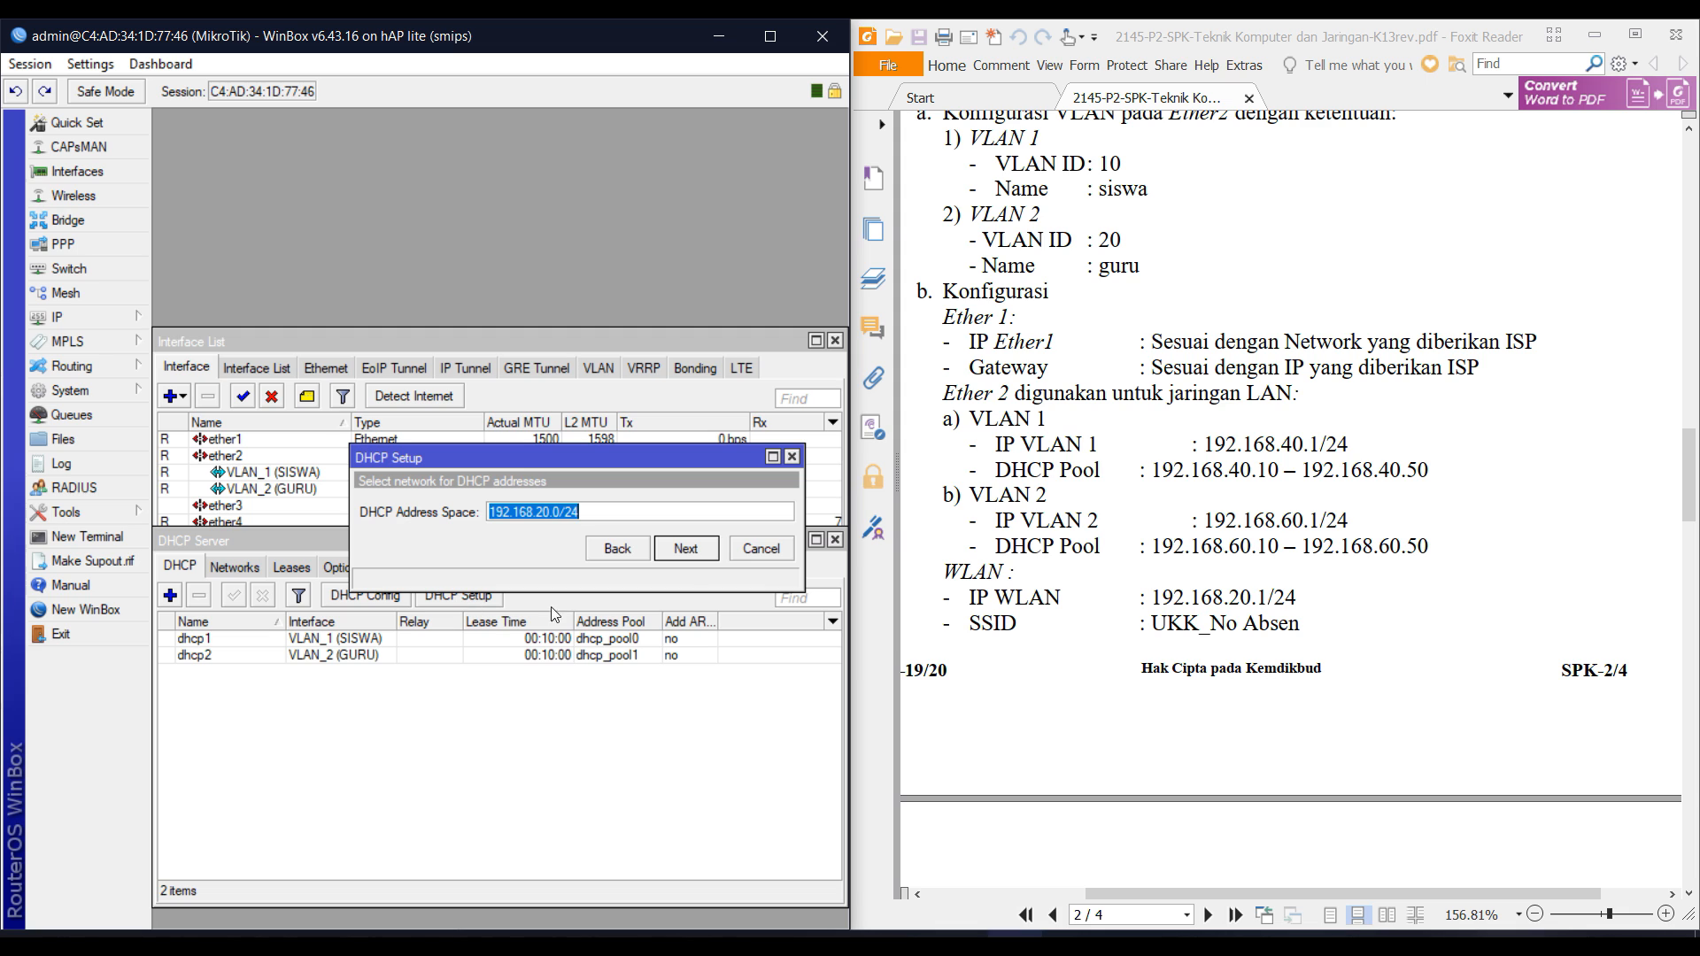
scroll(889, 546, "down", 6)
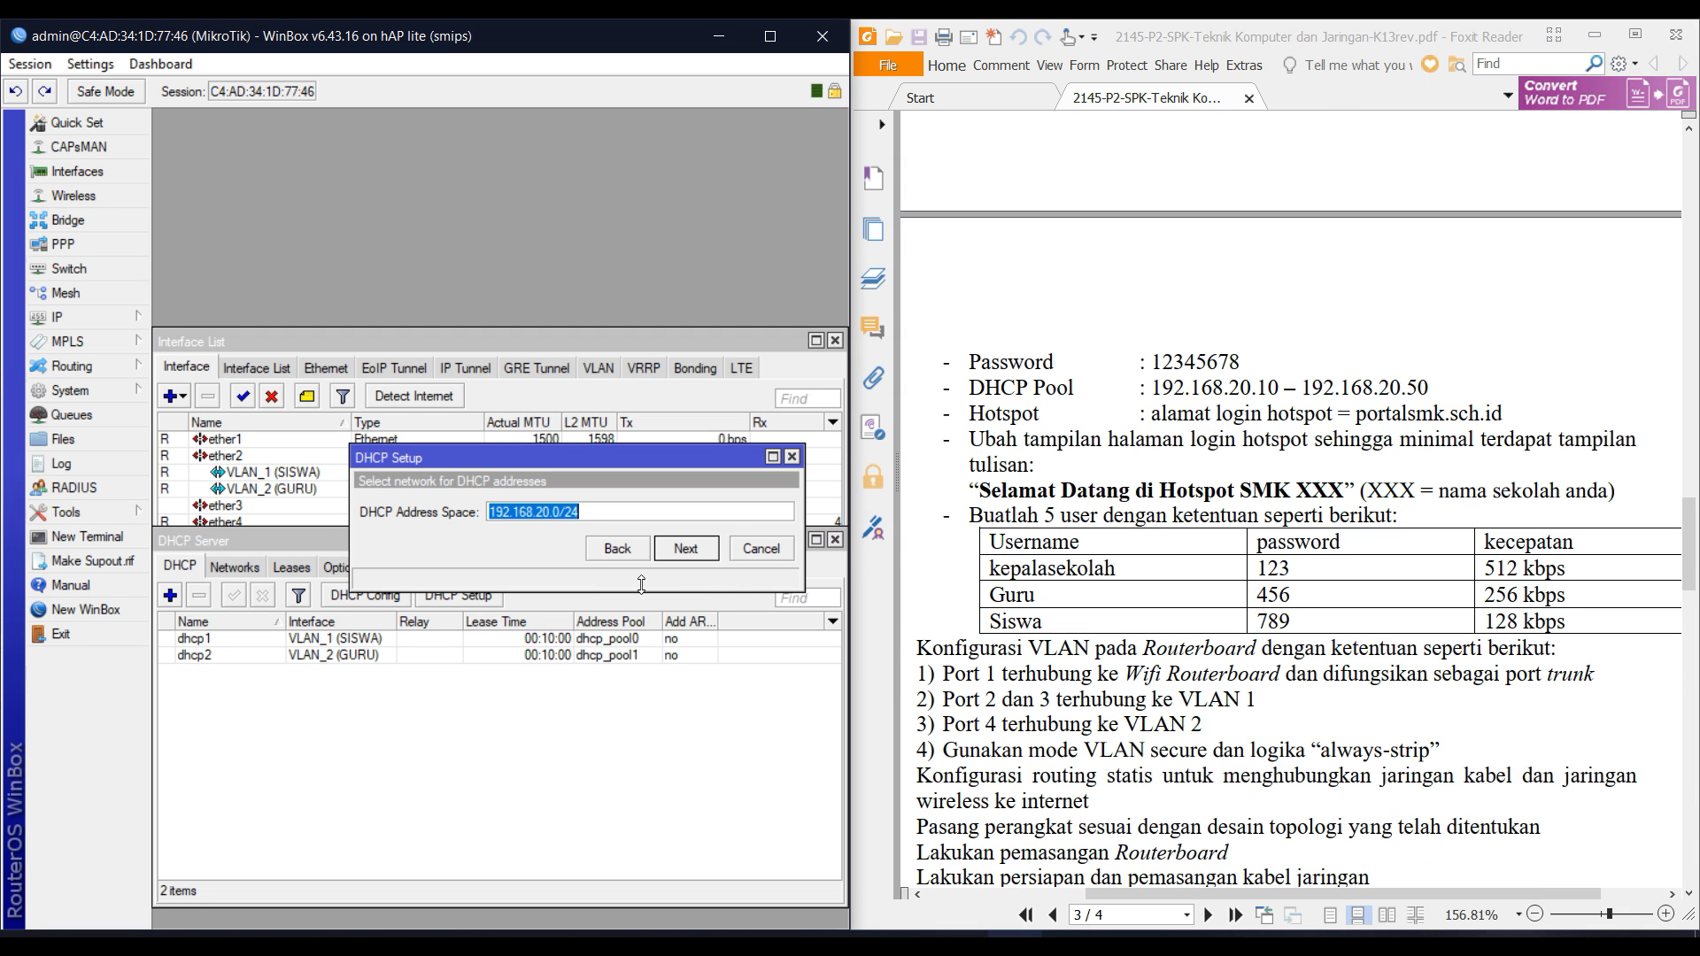
left_click(679, 551)
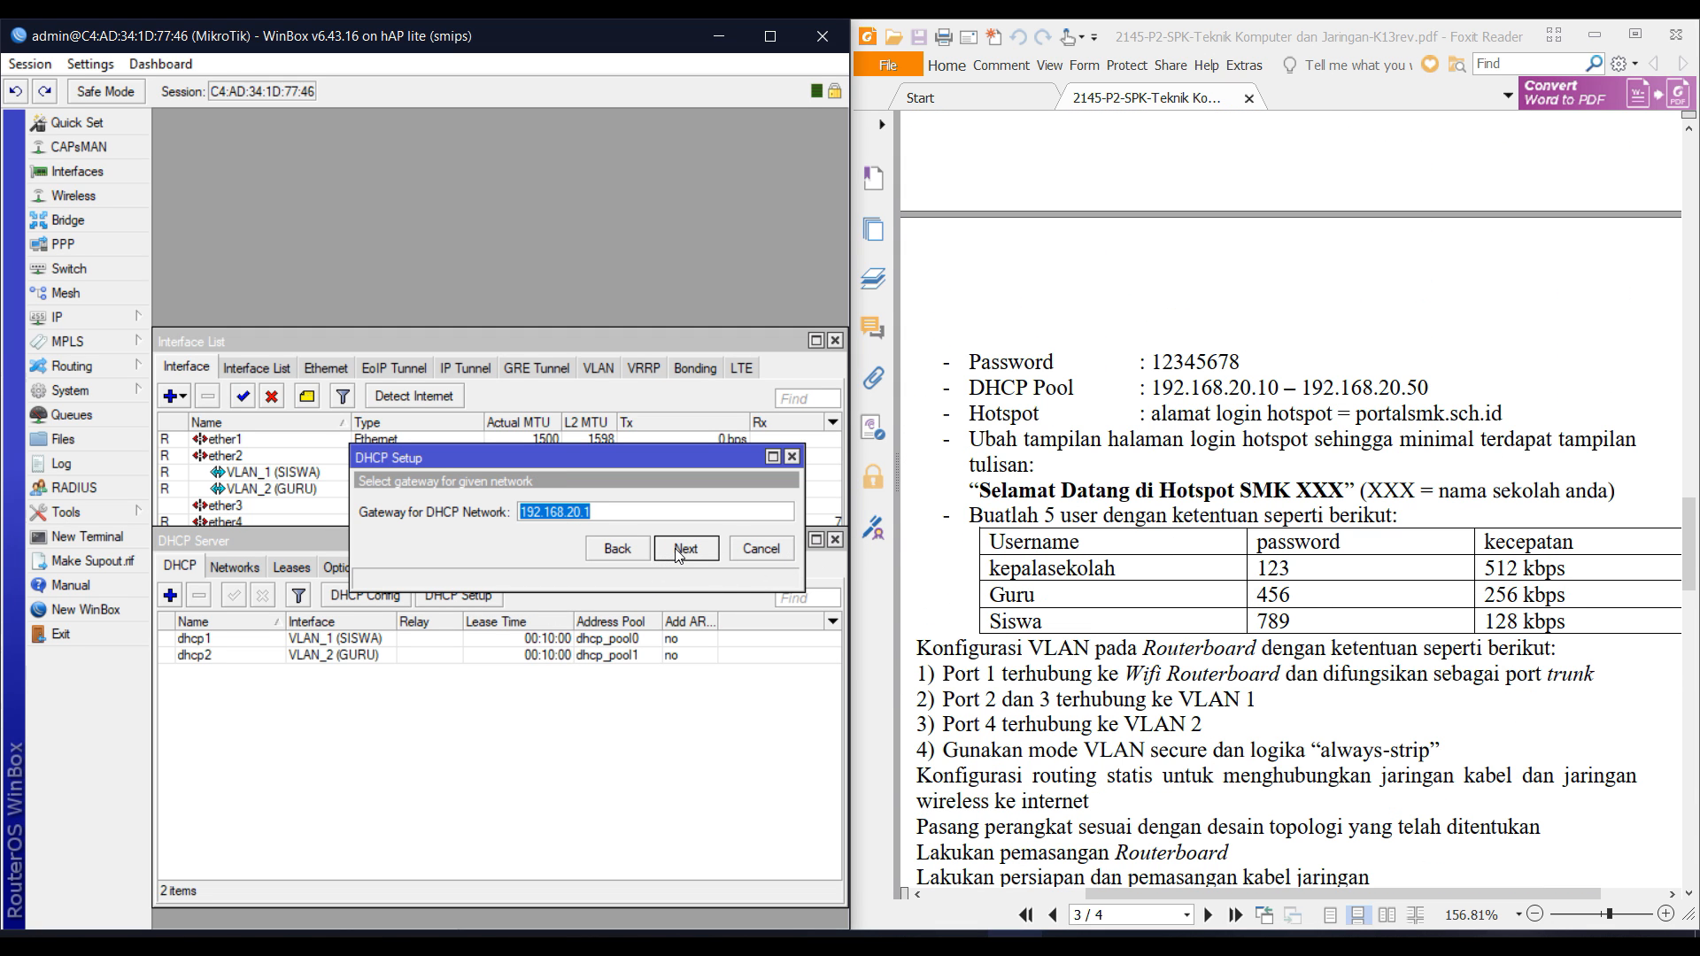
left_click(678, 551)
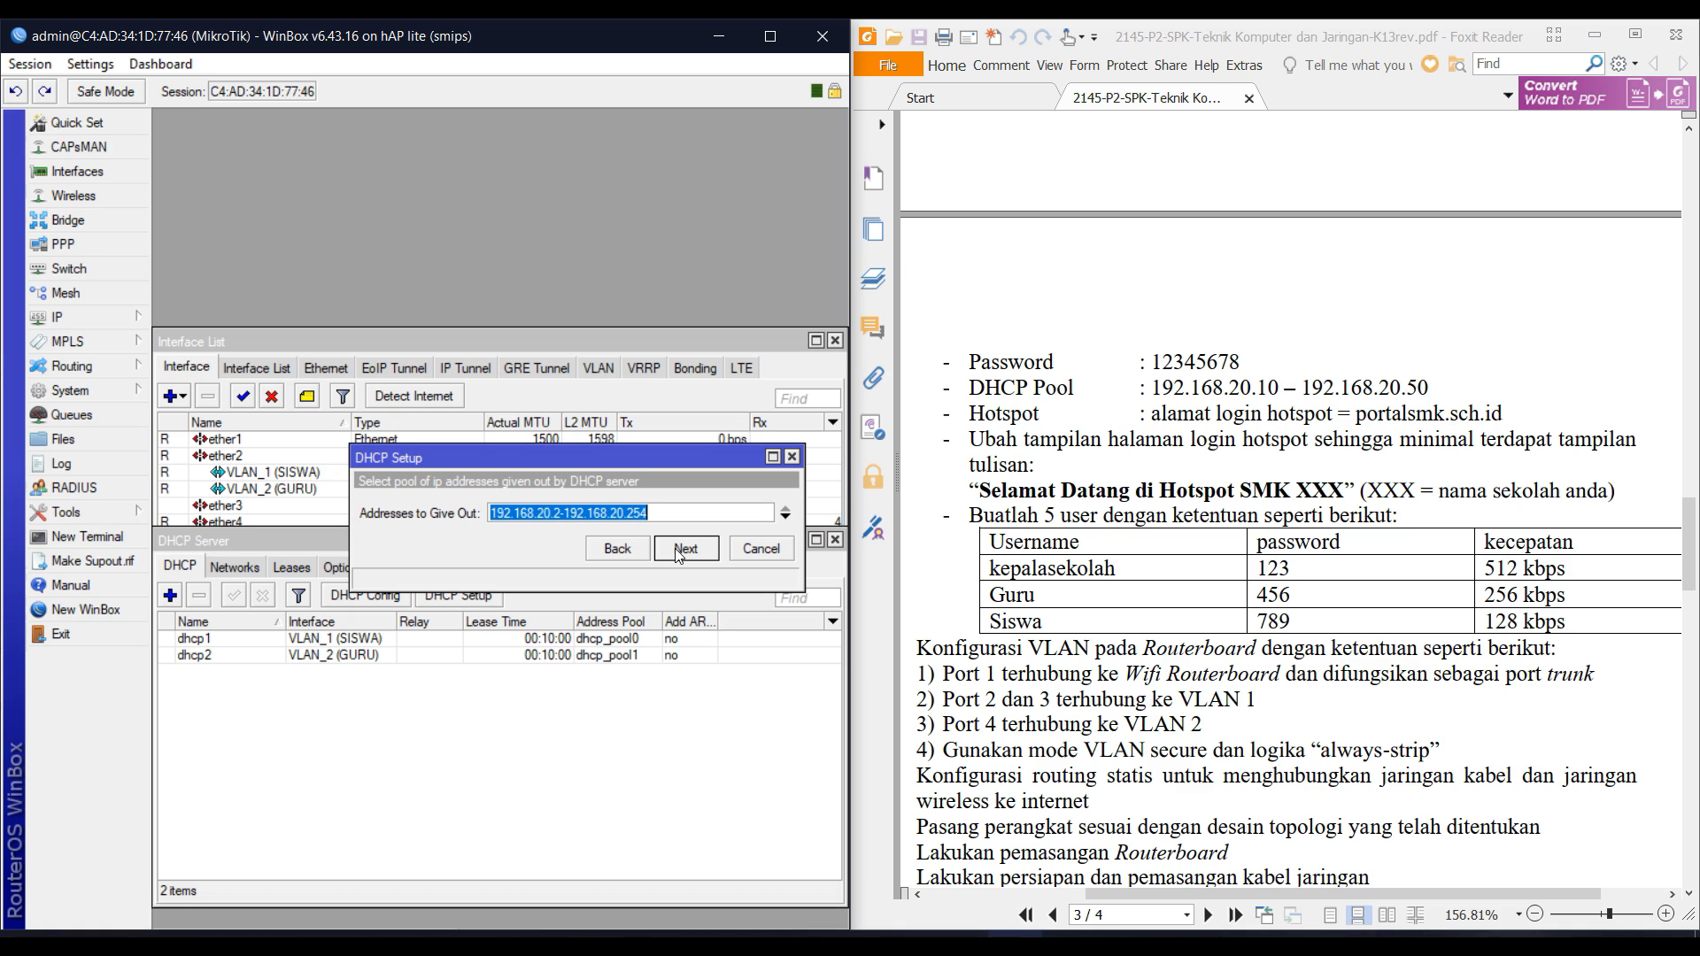
Set the pool to 192.168.20.2–192.168.20.50 and complete the wlan1 DHCP server.
key("Right")
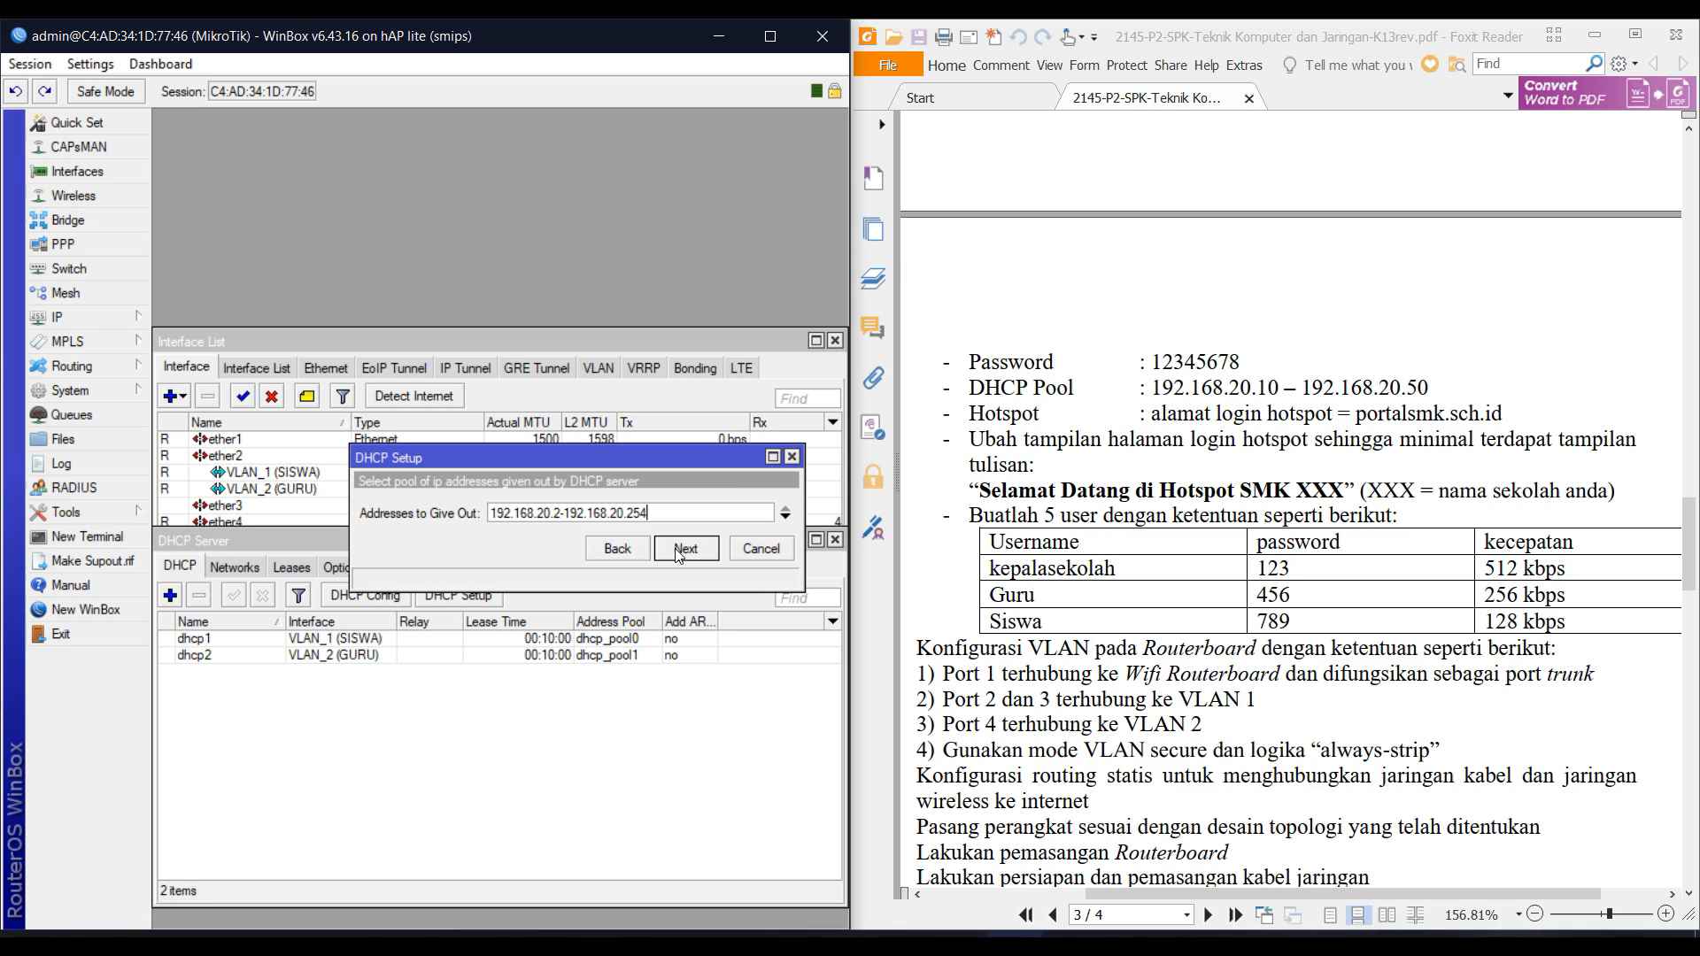
key("BackSpace")
key("BackSpace")
key("BackSpace")
type("50")
key("Left")
key("Left")
key("Left")
key("Left")
key("Left")
key("Left")
key("Left")
key("Left")
left_click(686, 549)
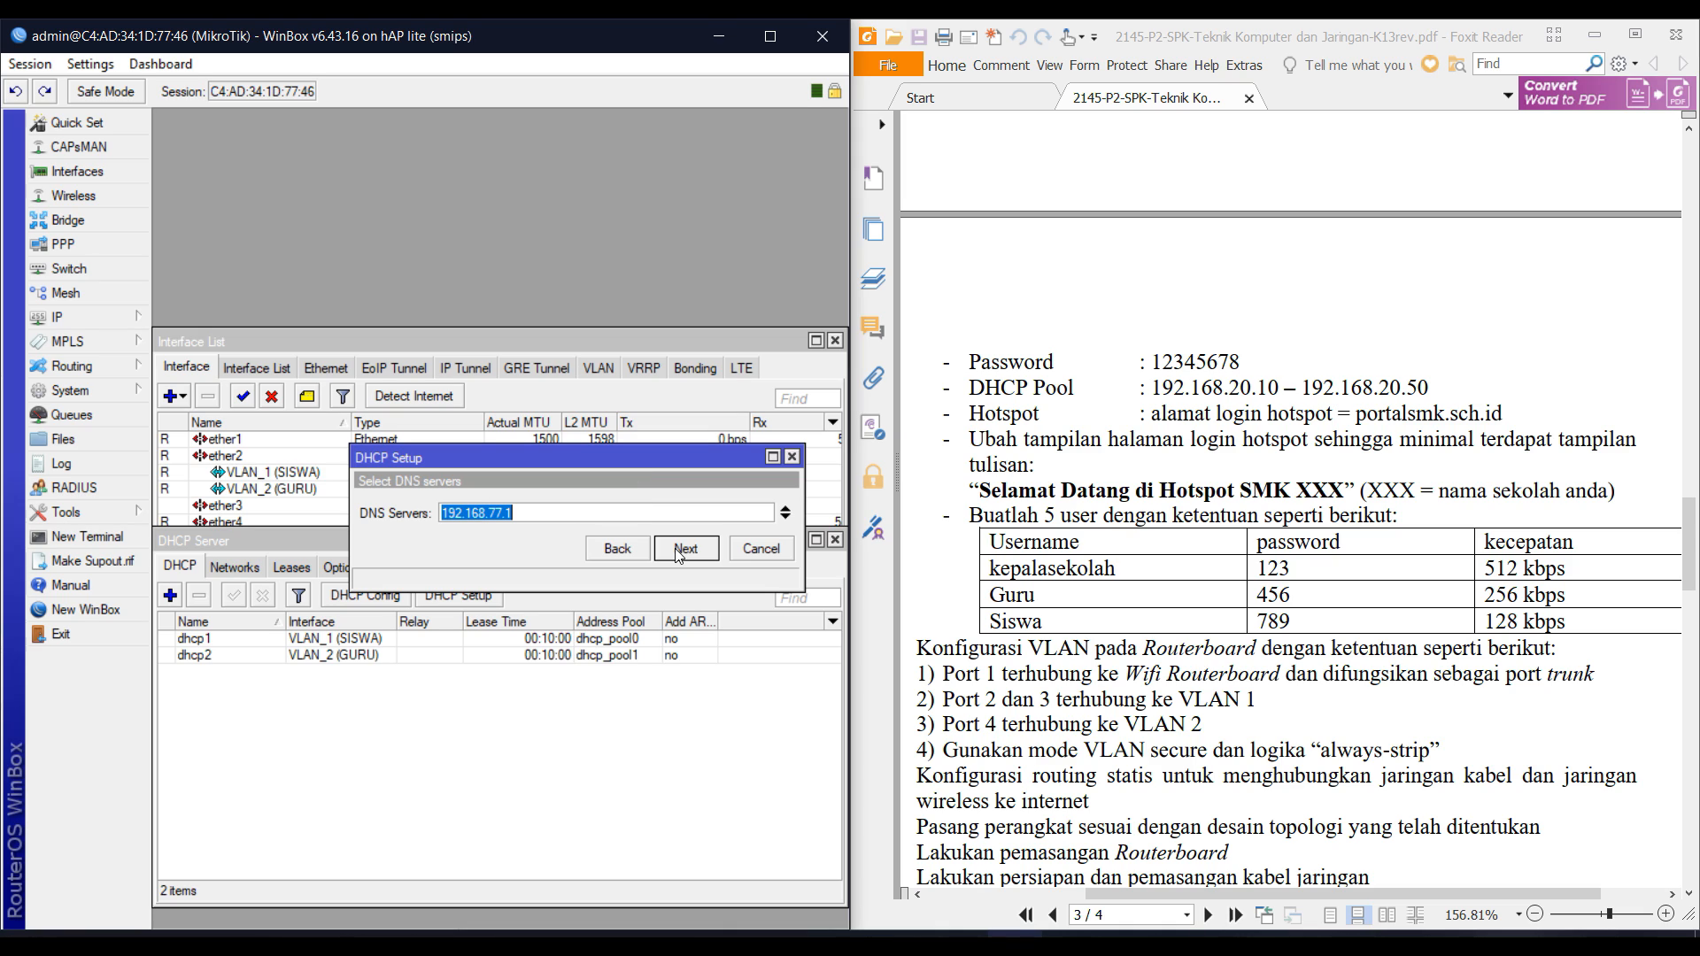
left_click(686, 549)
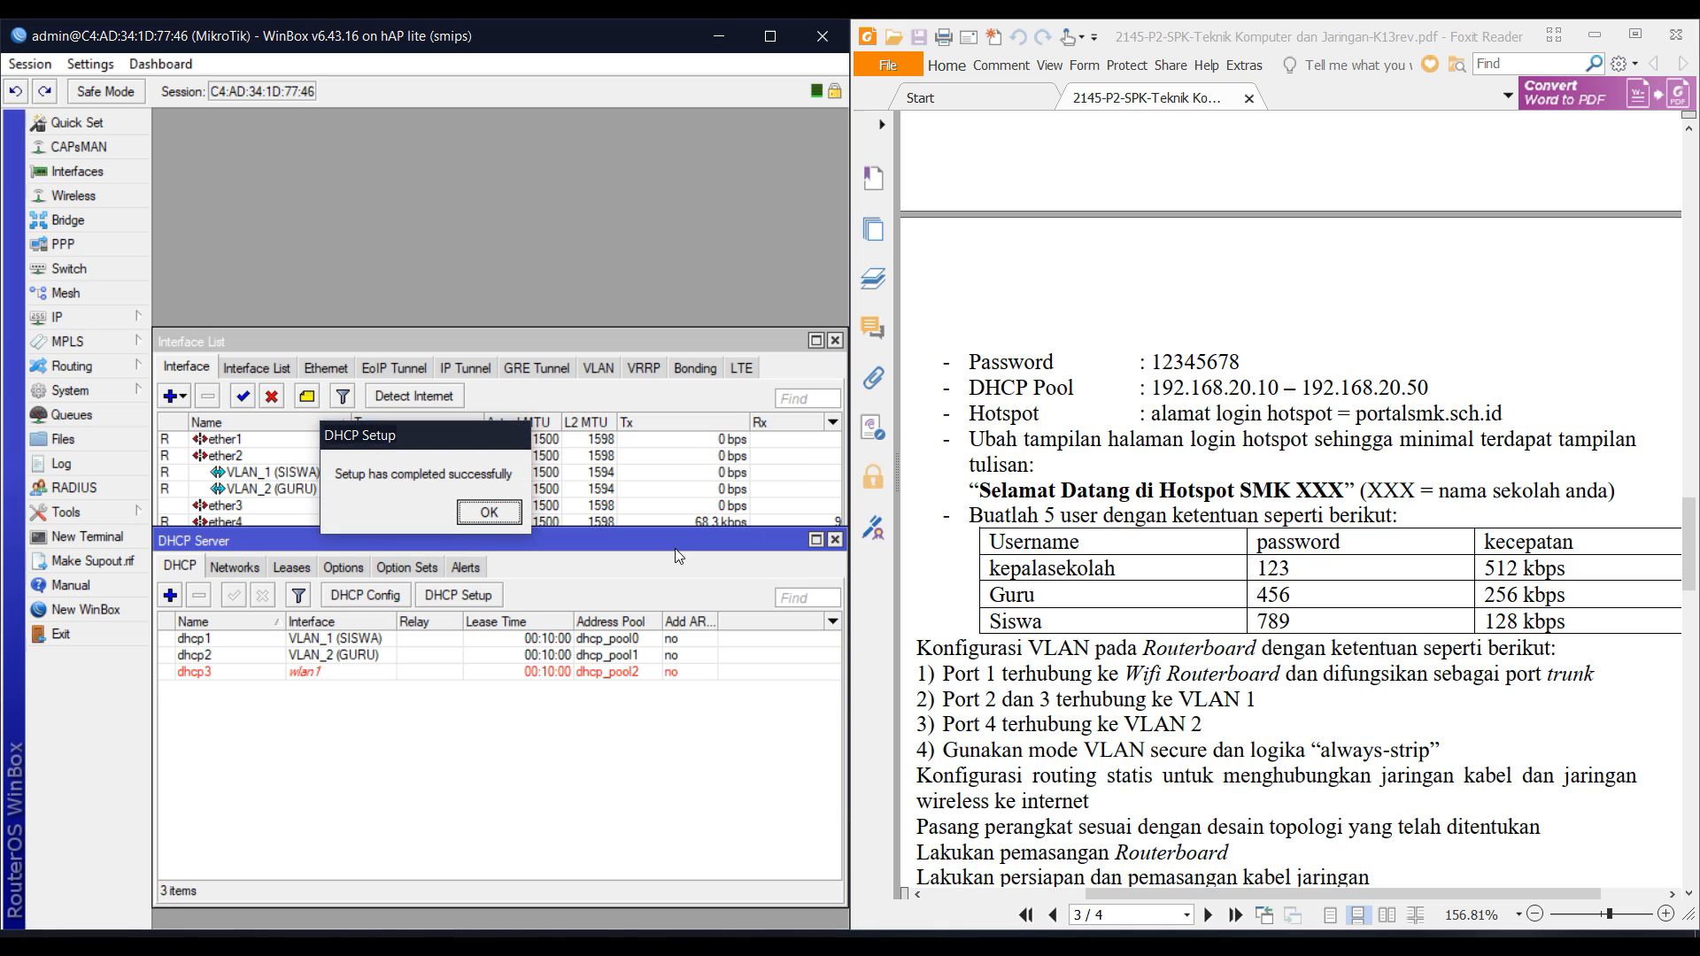
key("Return")
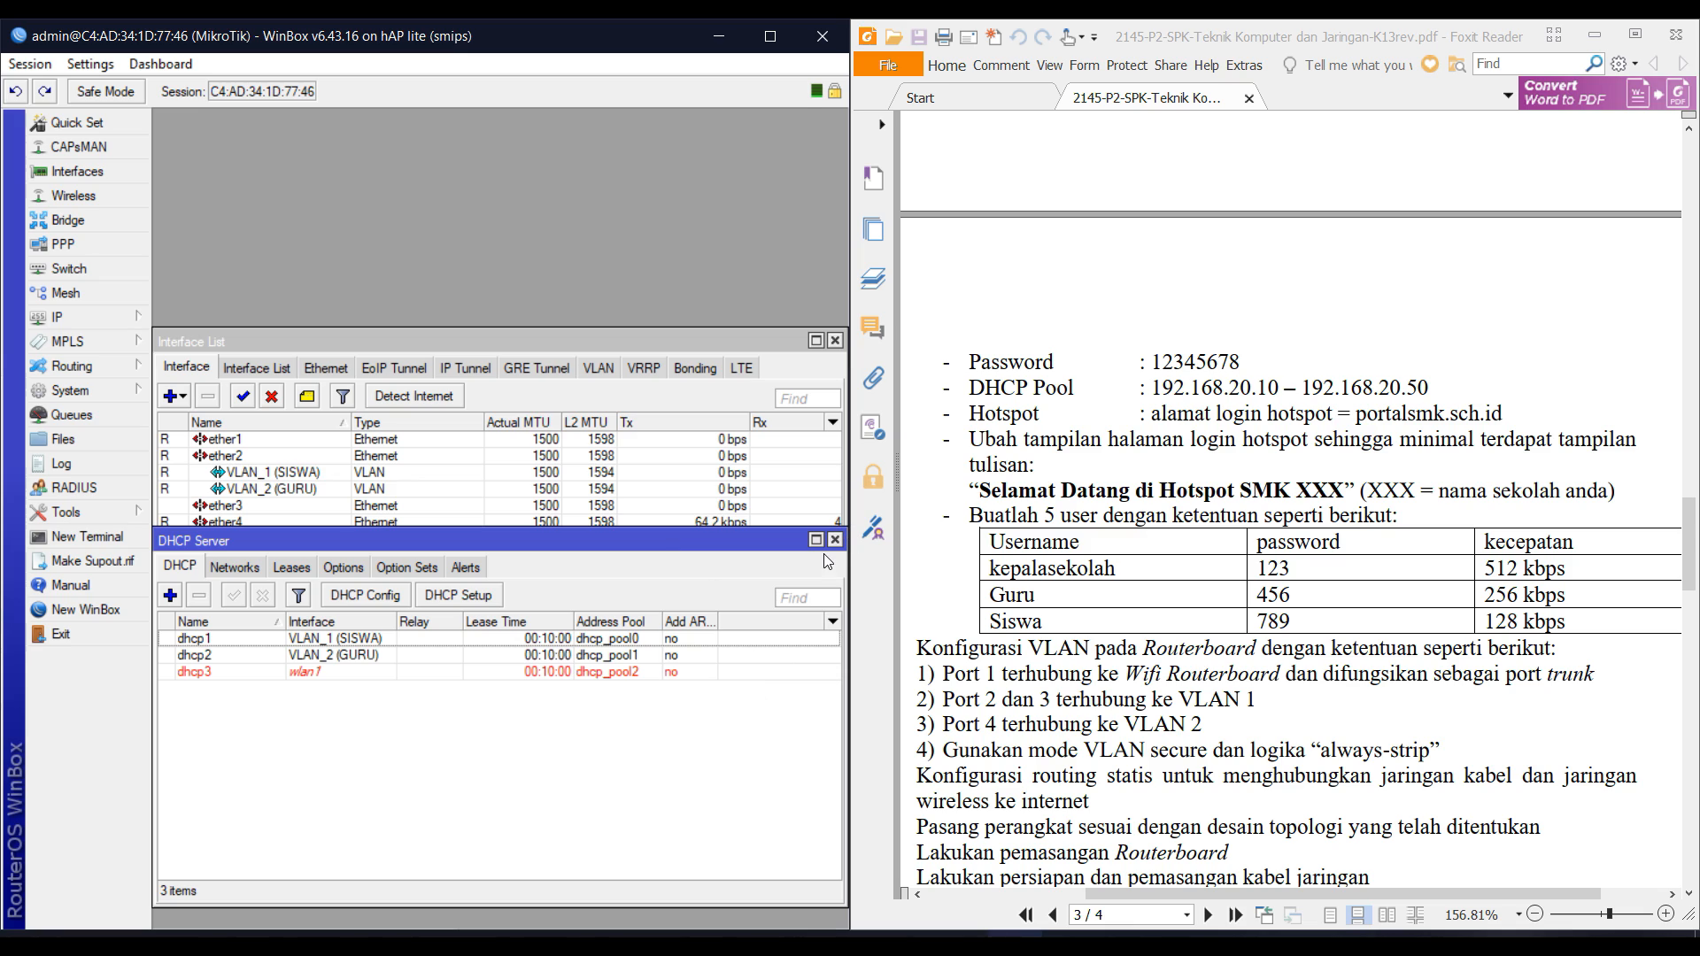
left_click(106, 321)
Start a hotspot on wlan1 at 192.168.20.1/24 without masquerade, keeping the pool and skipping certificate and SMTP.
left_click(237, 540)
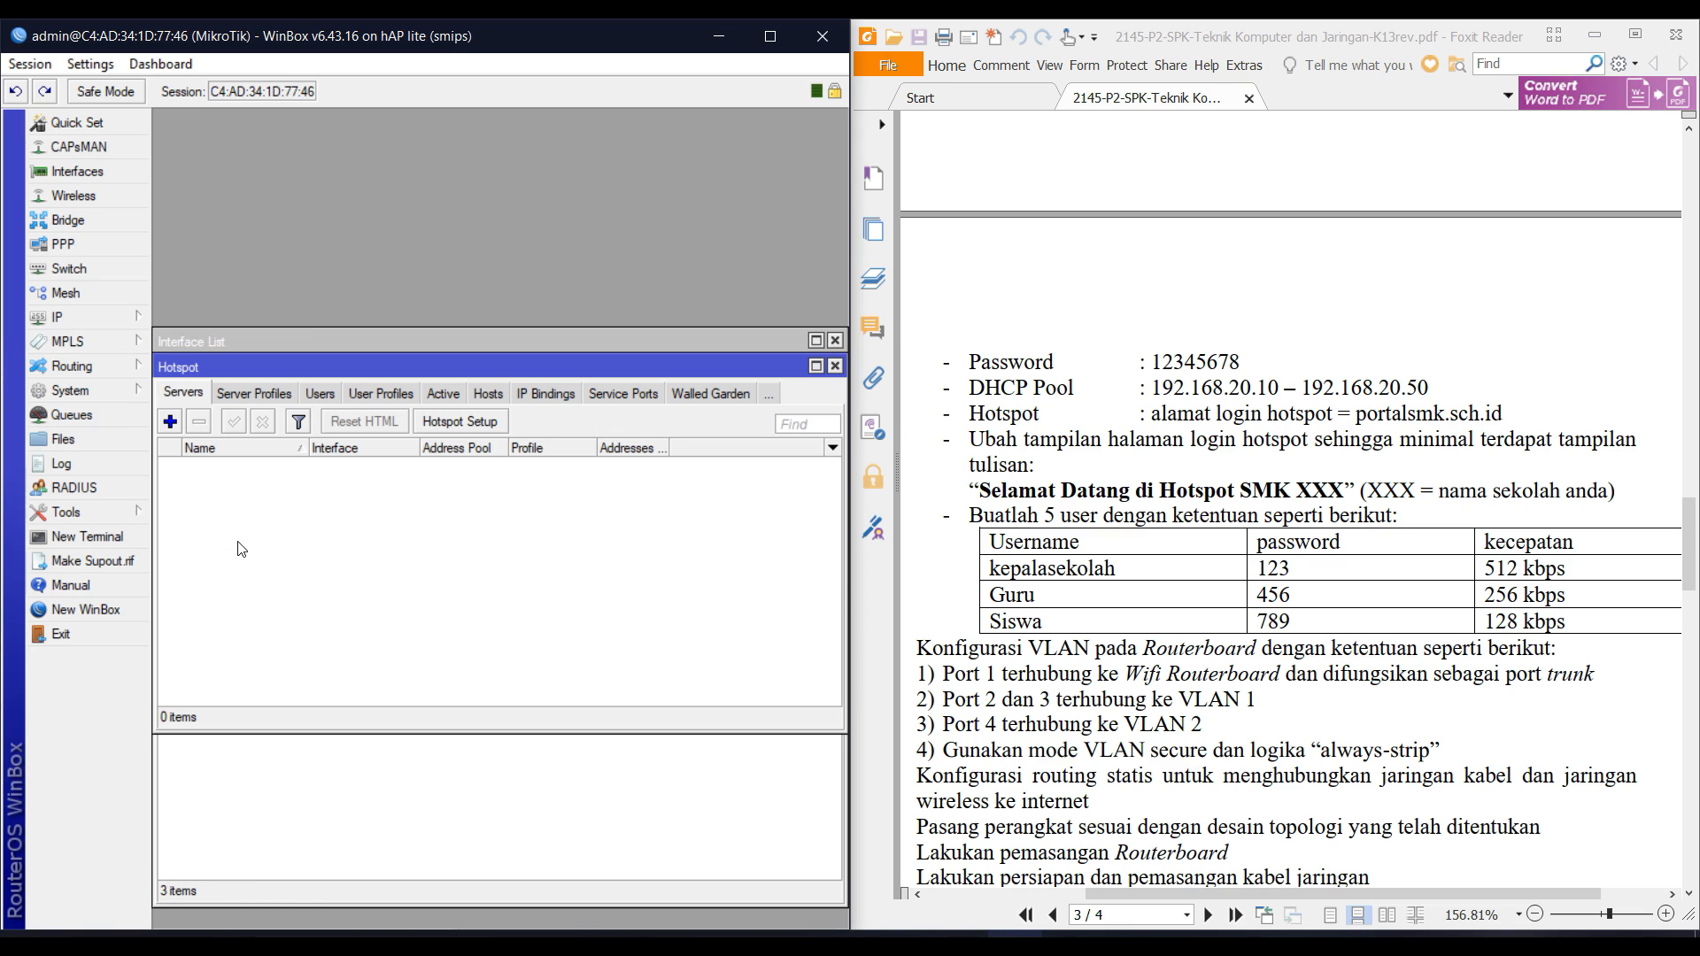
left_click(492, 428)
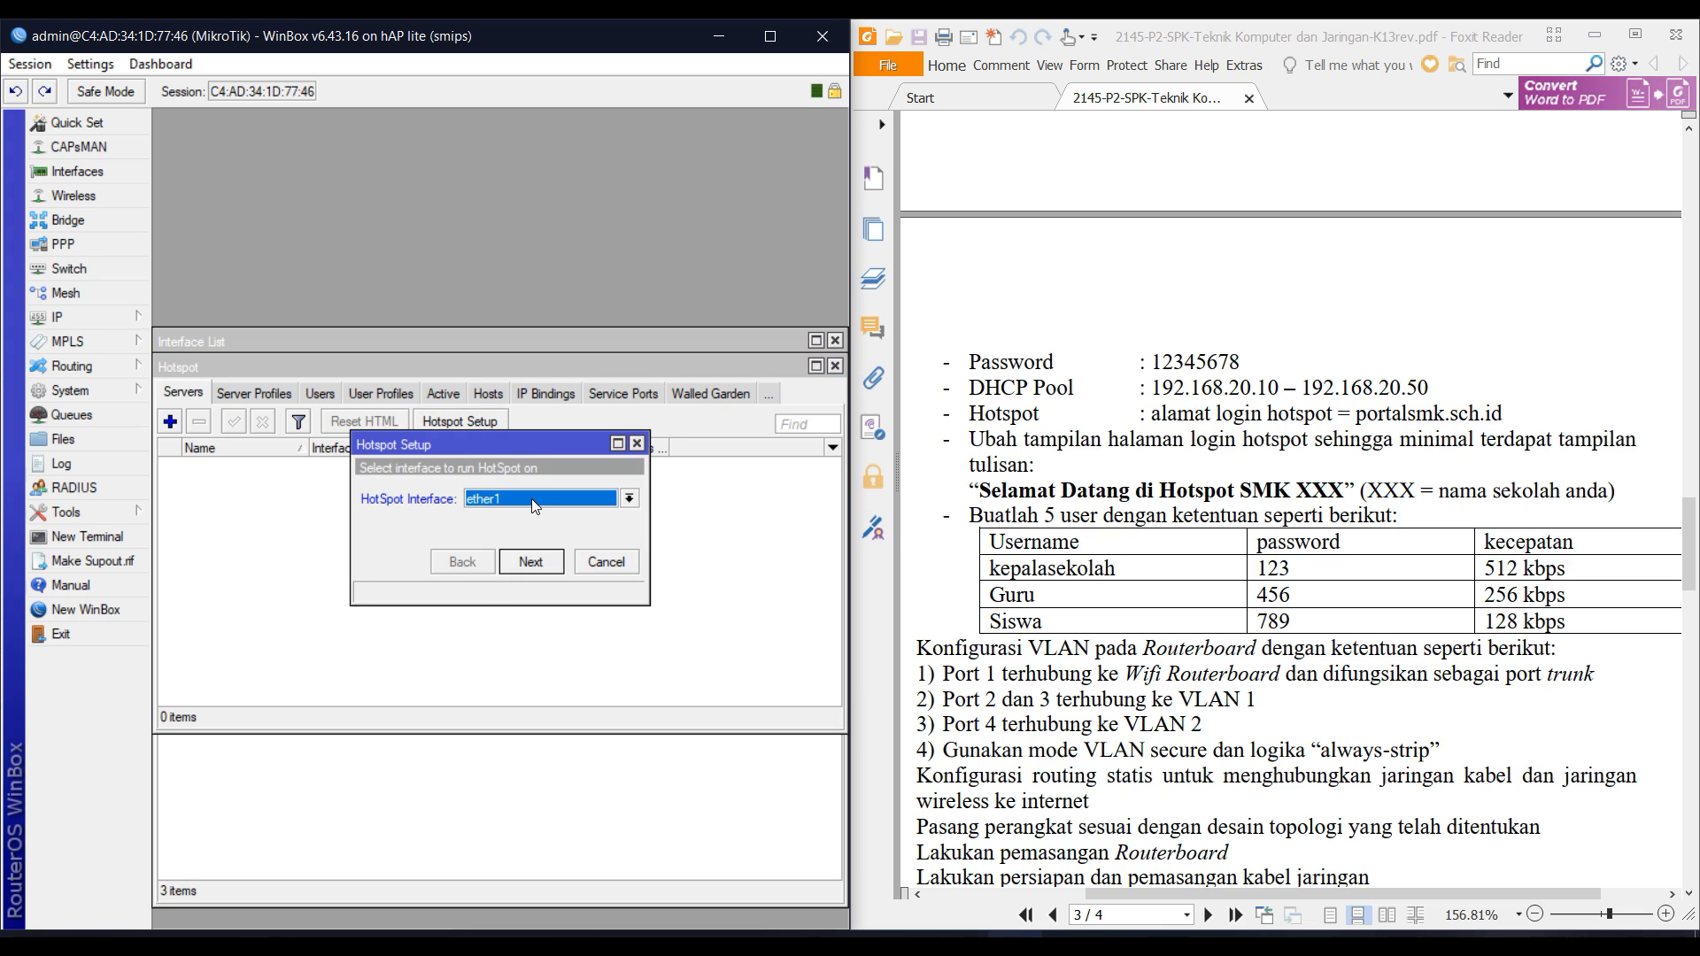
left_click(531, 497)
left_click(522, 593)
left_click(529, 564)
left_click(550, 525)
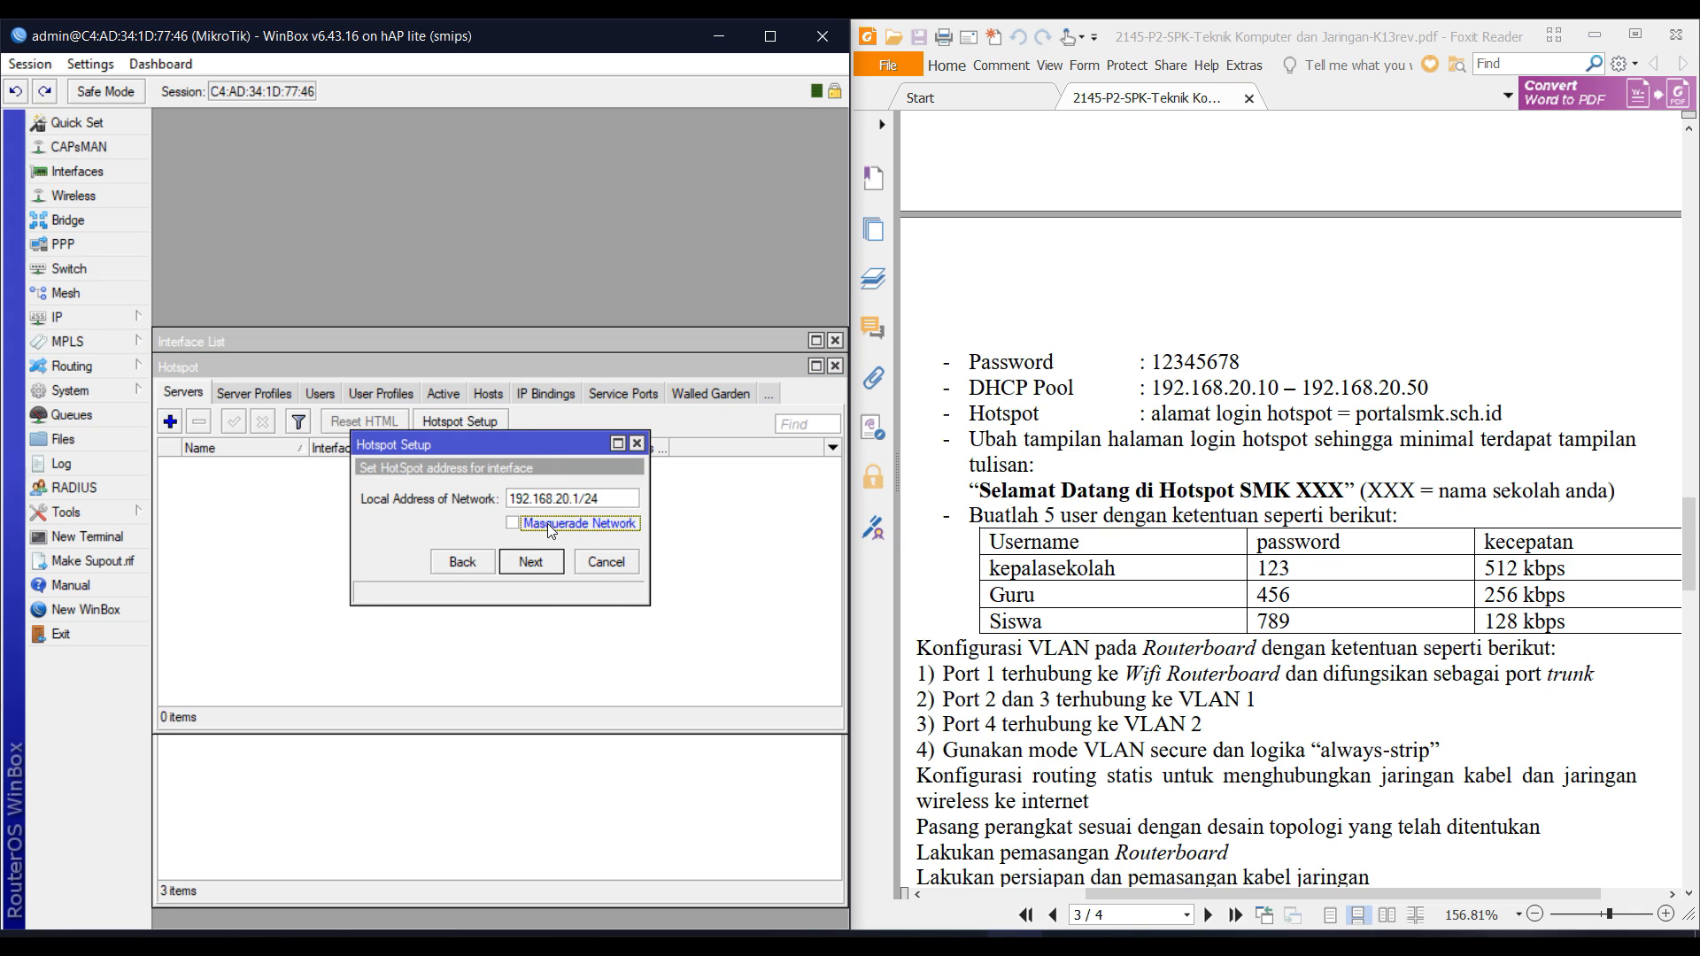
left_click(586, 503)
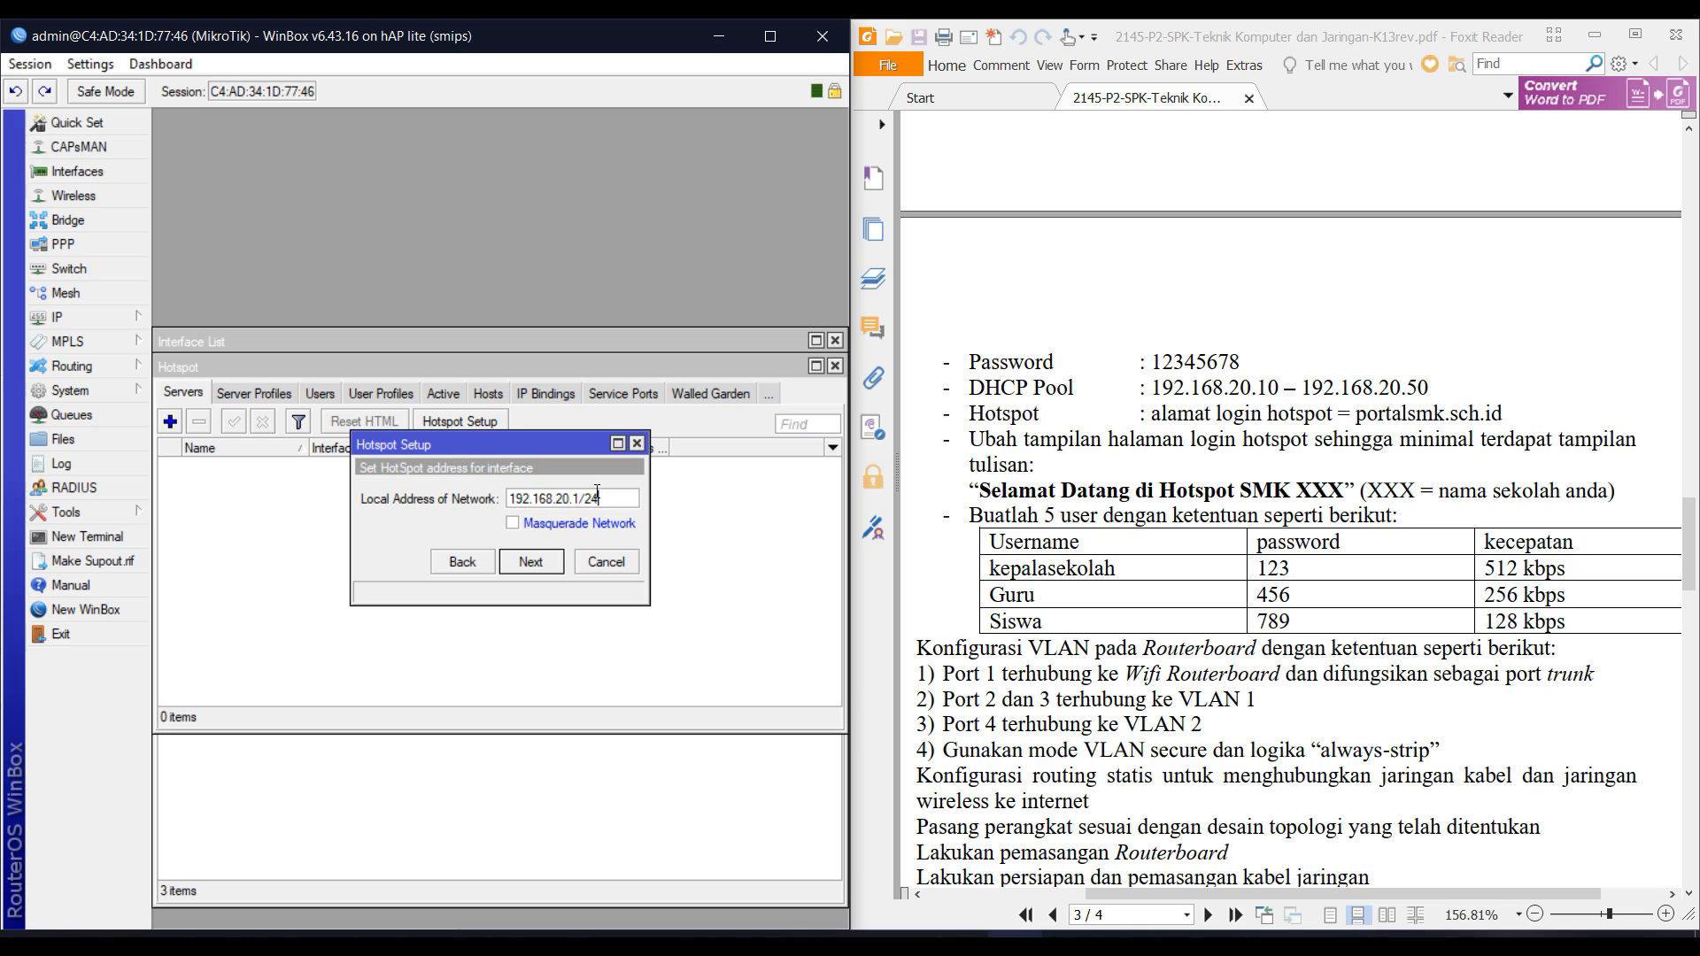
left_click(533, 565)
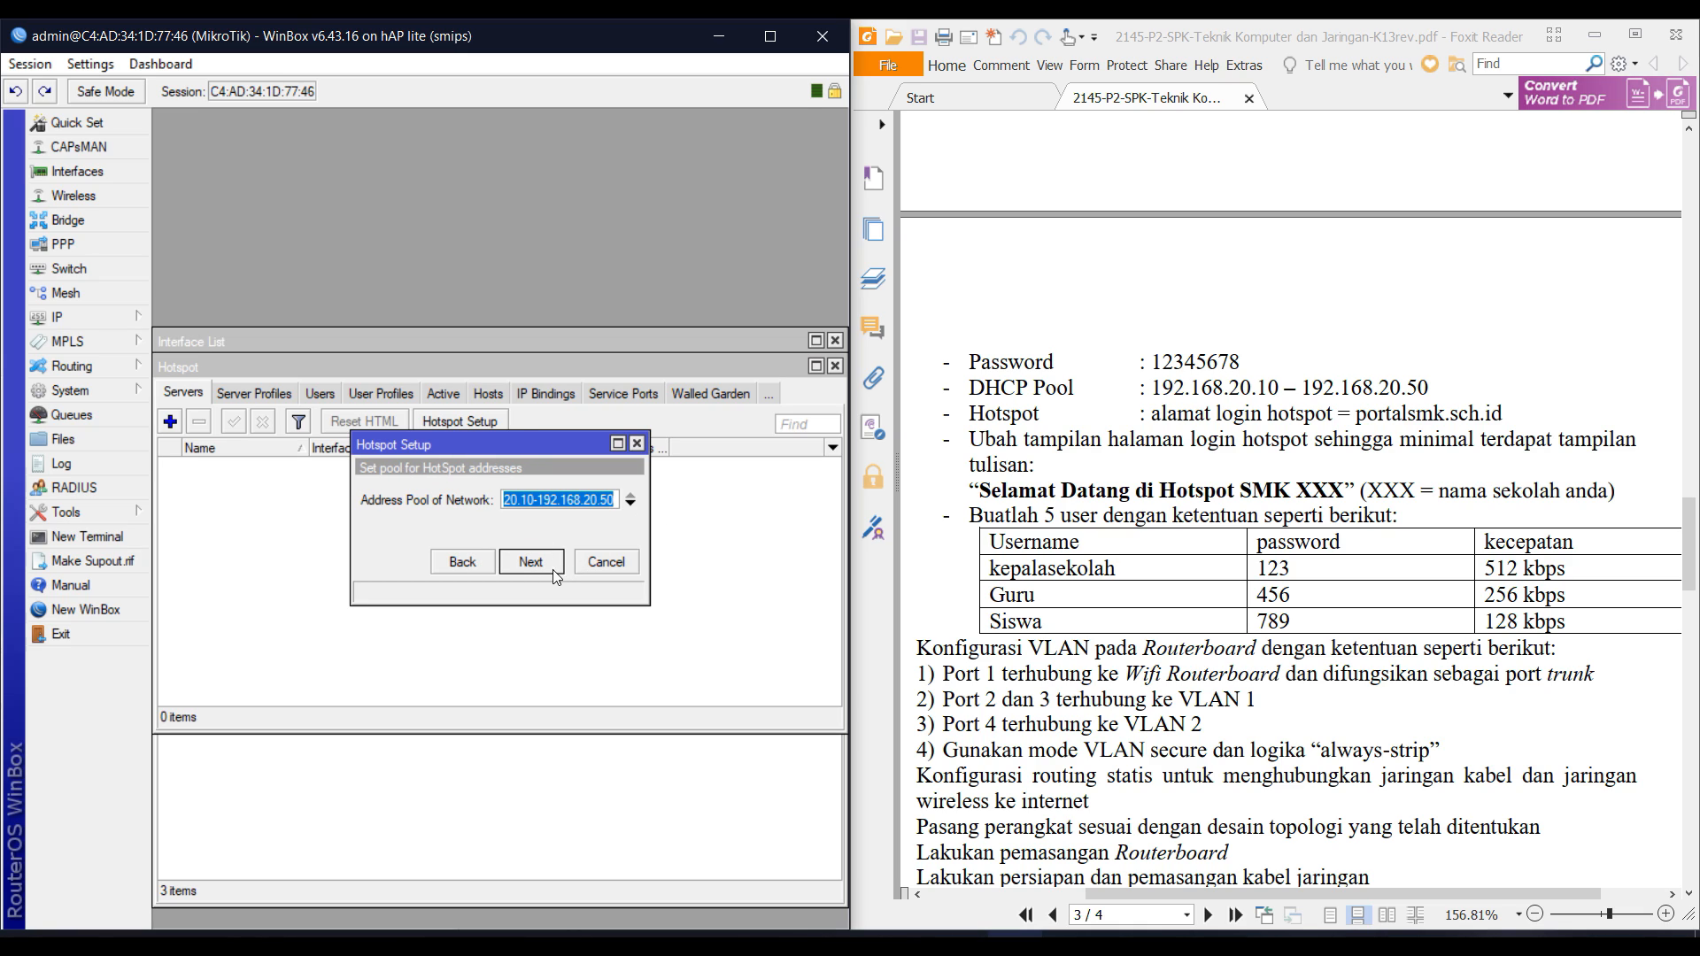
left_click(552, 570)
left_click(530, 560)
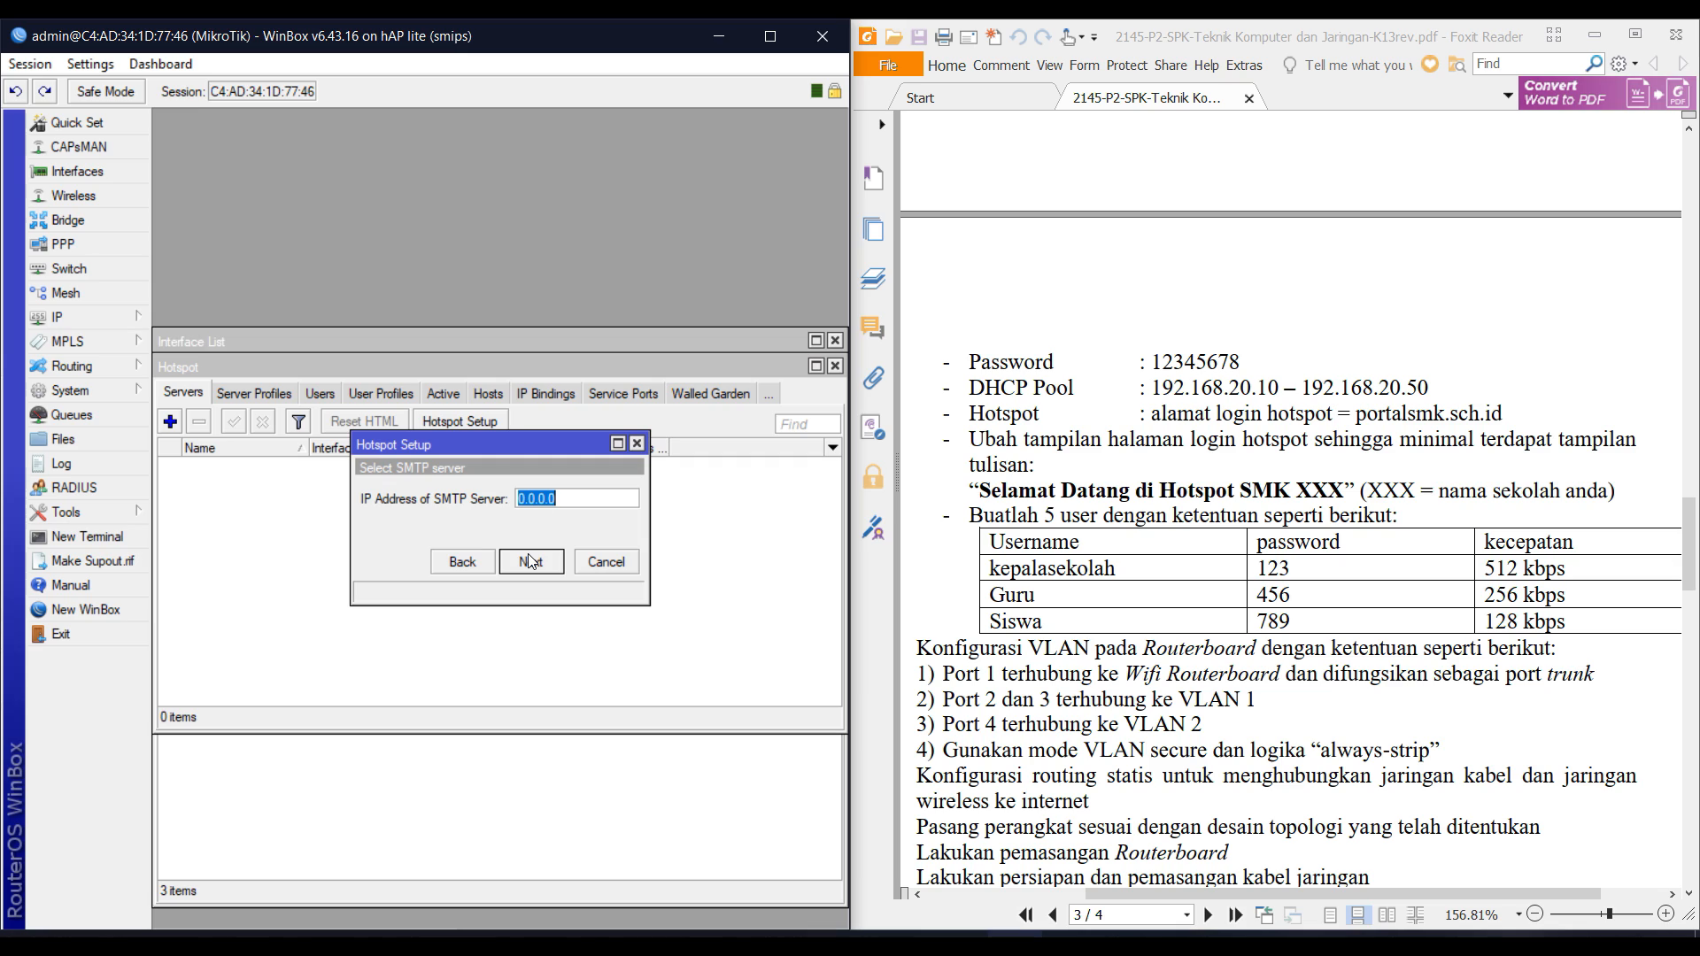
left_click(530, 560)
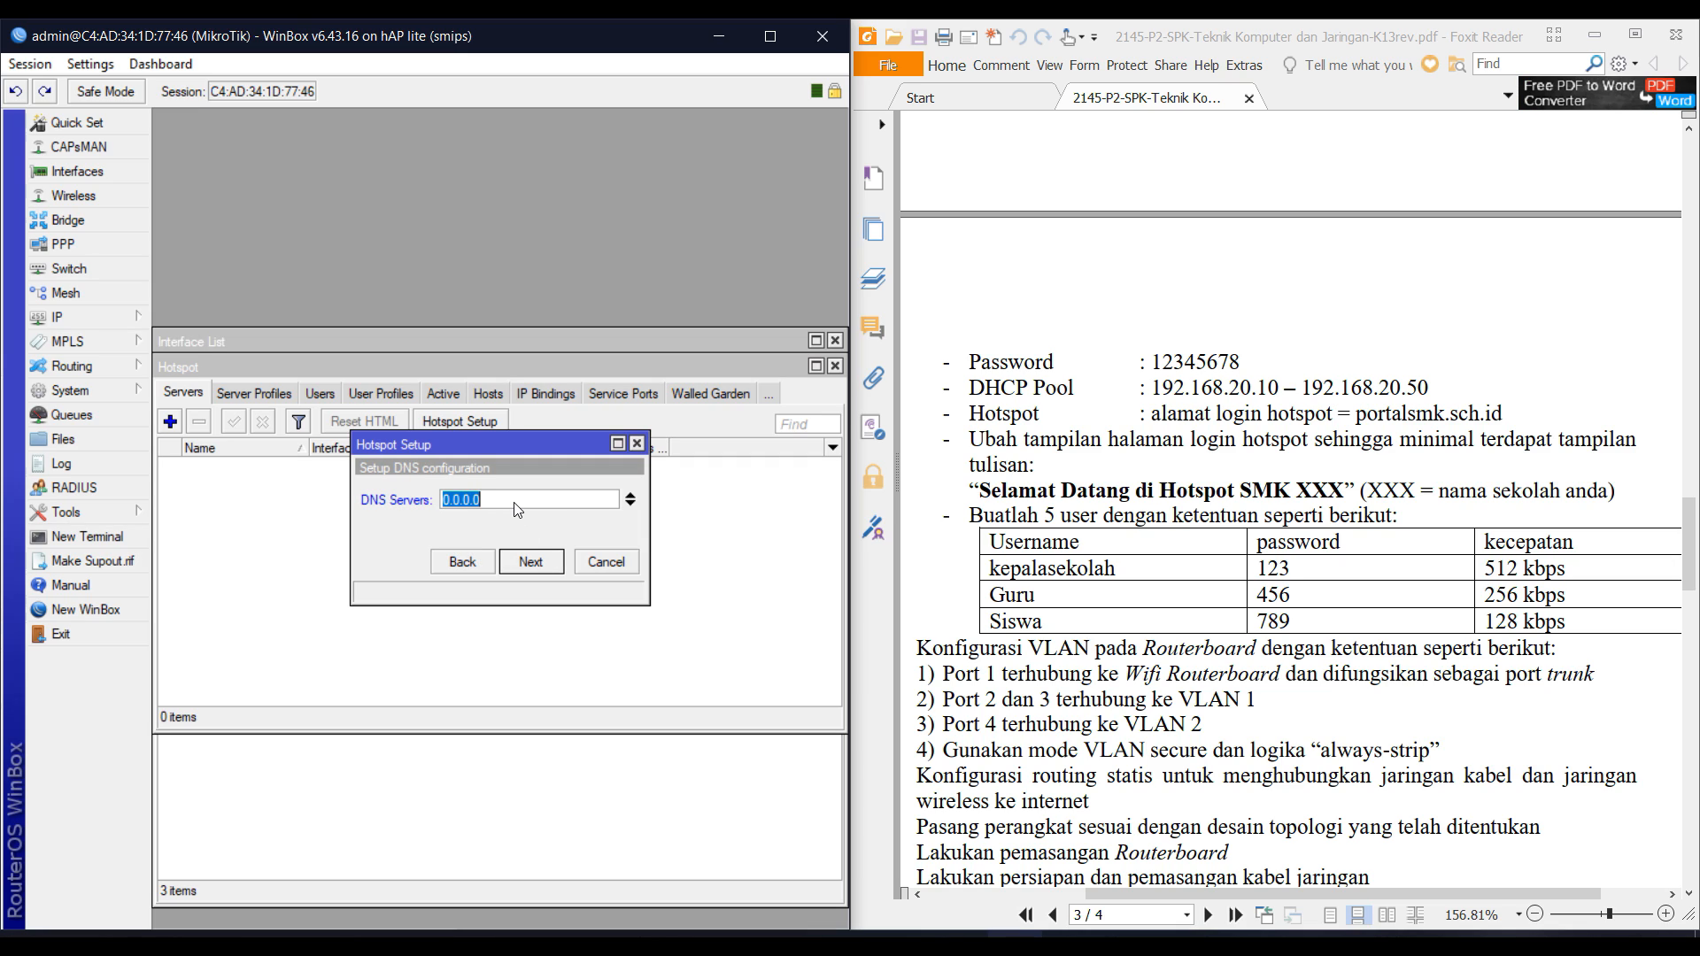
Set the hotspot DNS servers to 192.168.20.1 and 8.8.8.8.
type("192.168.20.1")
scroll(1067, 296, "up", 3)
scroll(1066, 296, "down", 2)
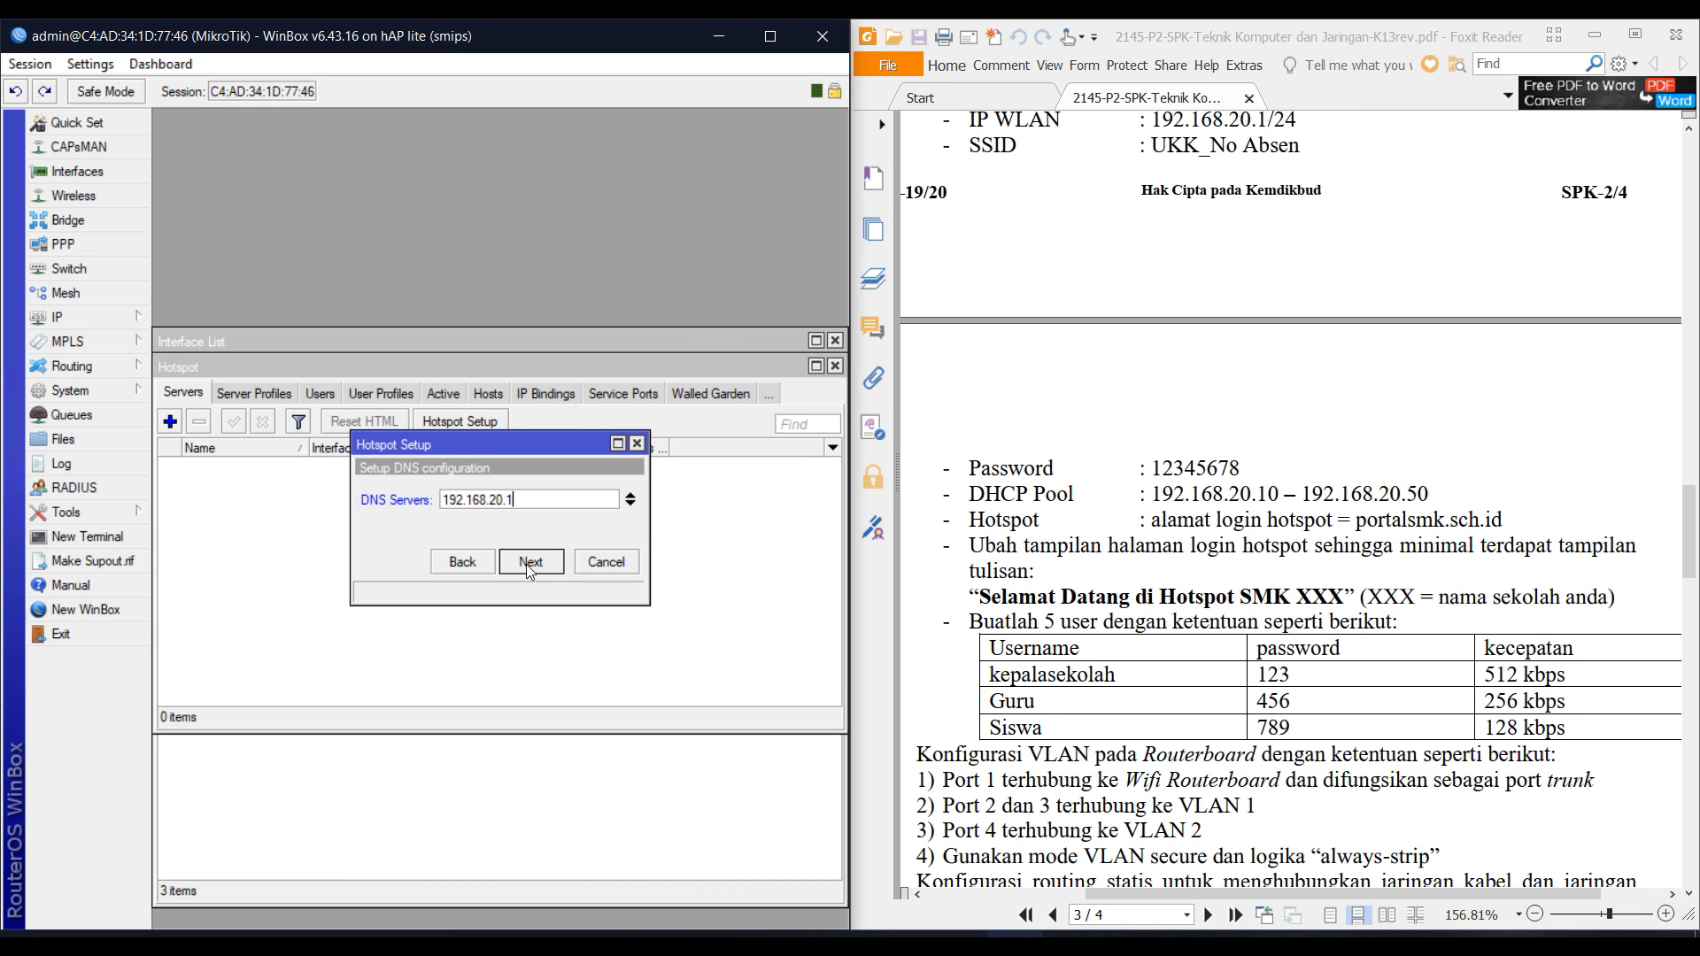
left_click(630, 505)
type("8")
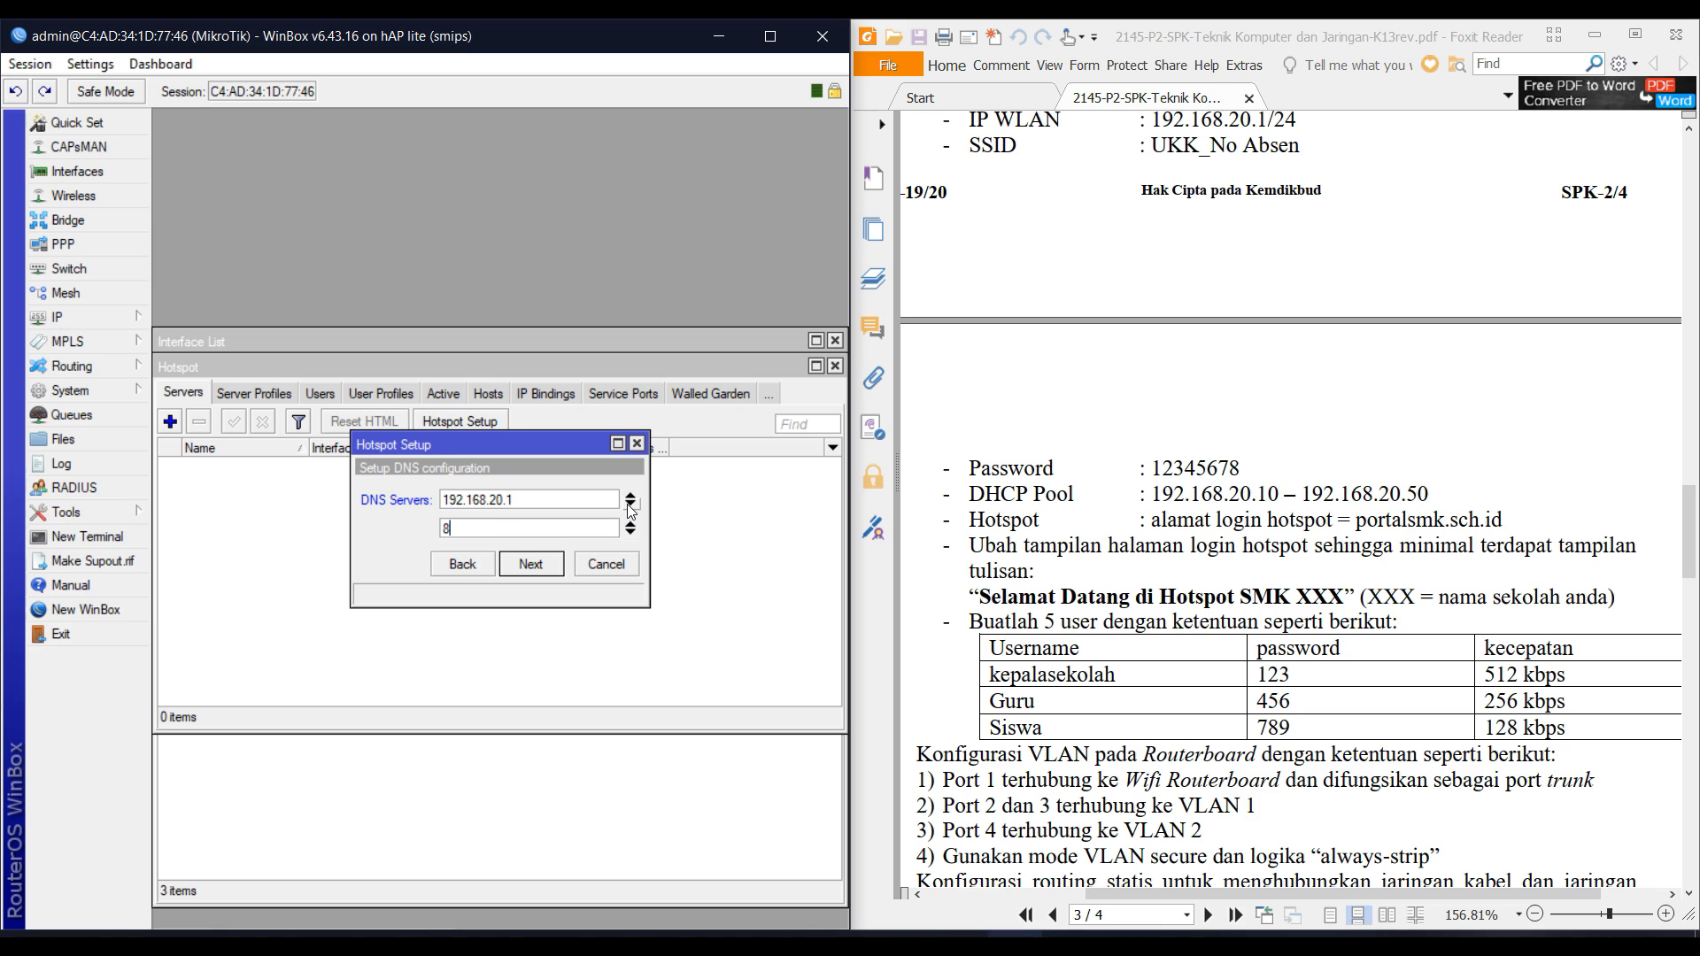
type(".8.")
key("BackSpace")
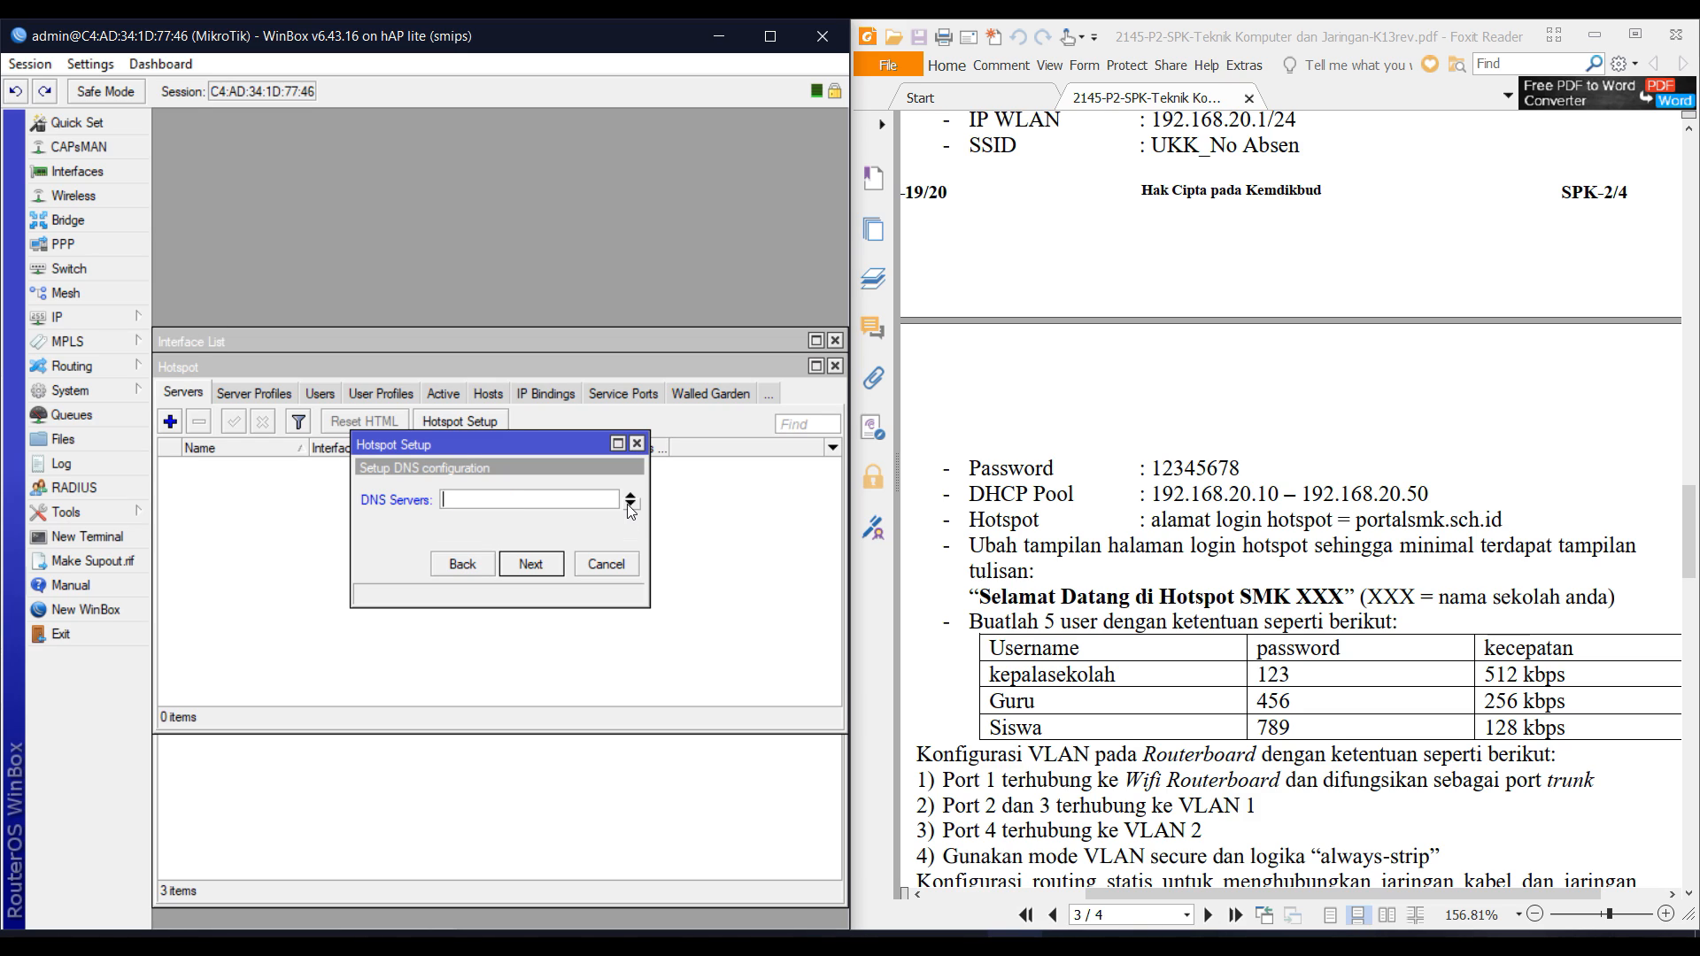
type("192.168.20.1")
left_click(629, 506)
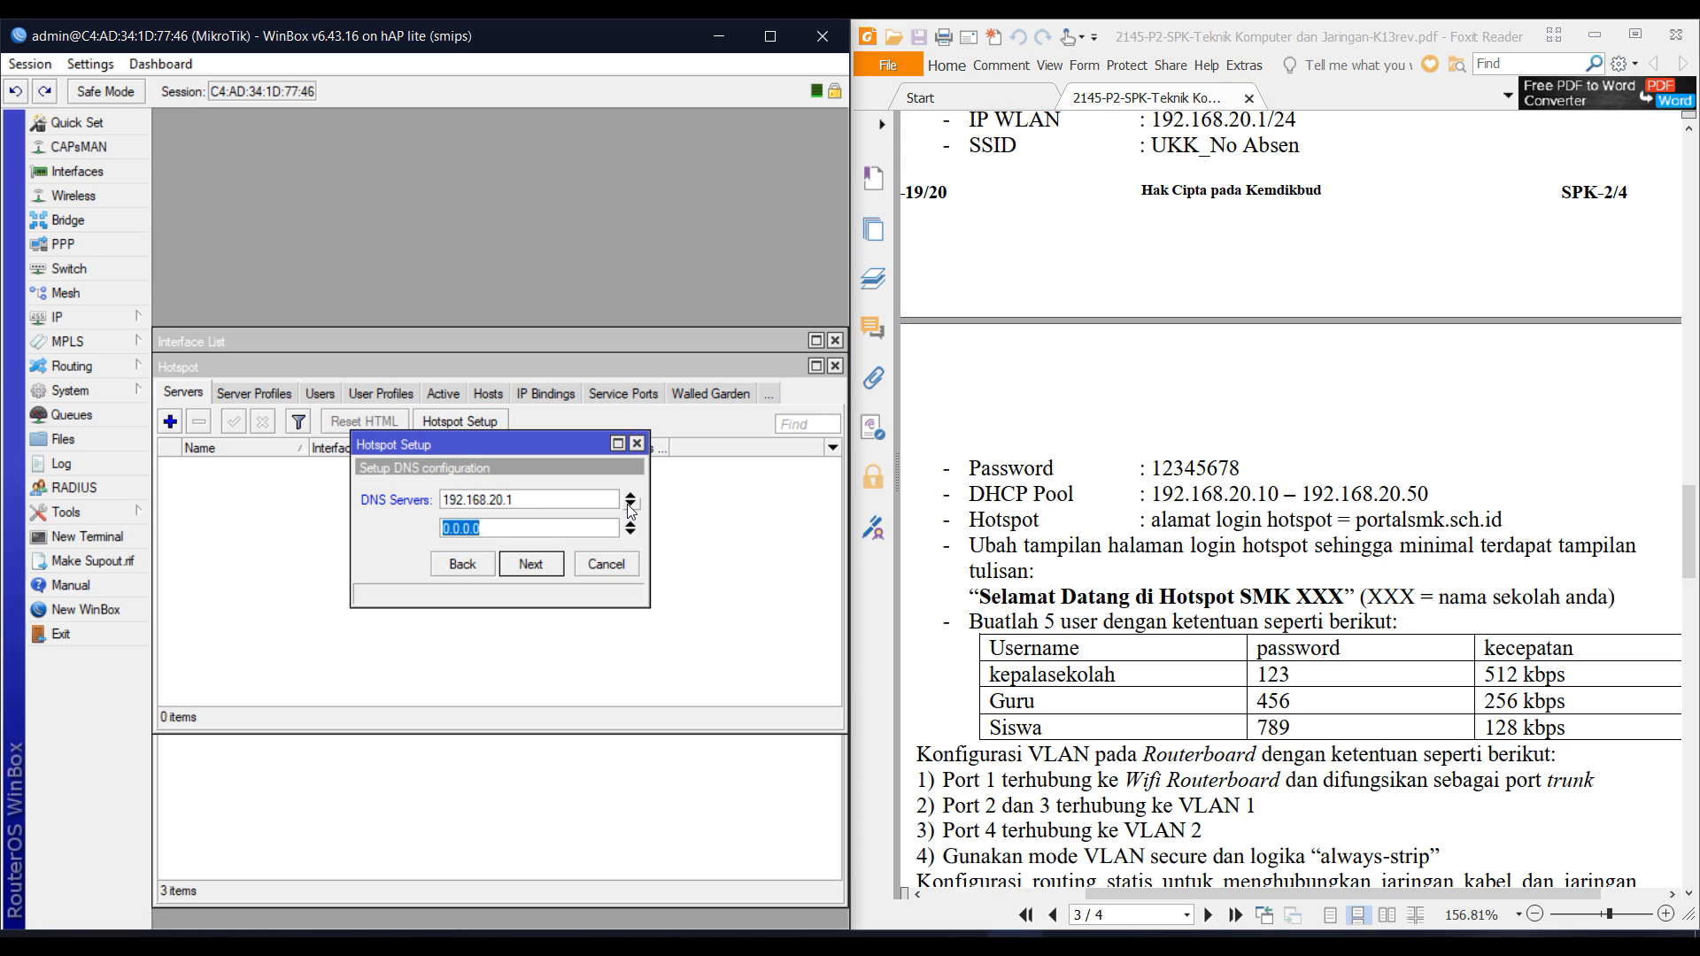
type("8.8.8.8")
left_click(542, 562)
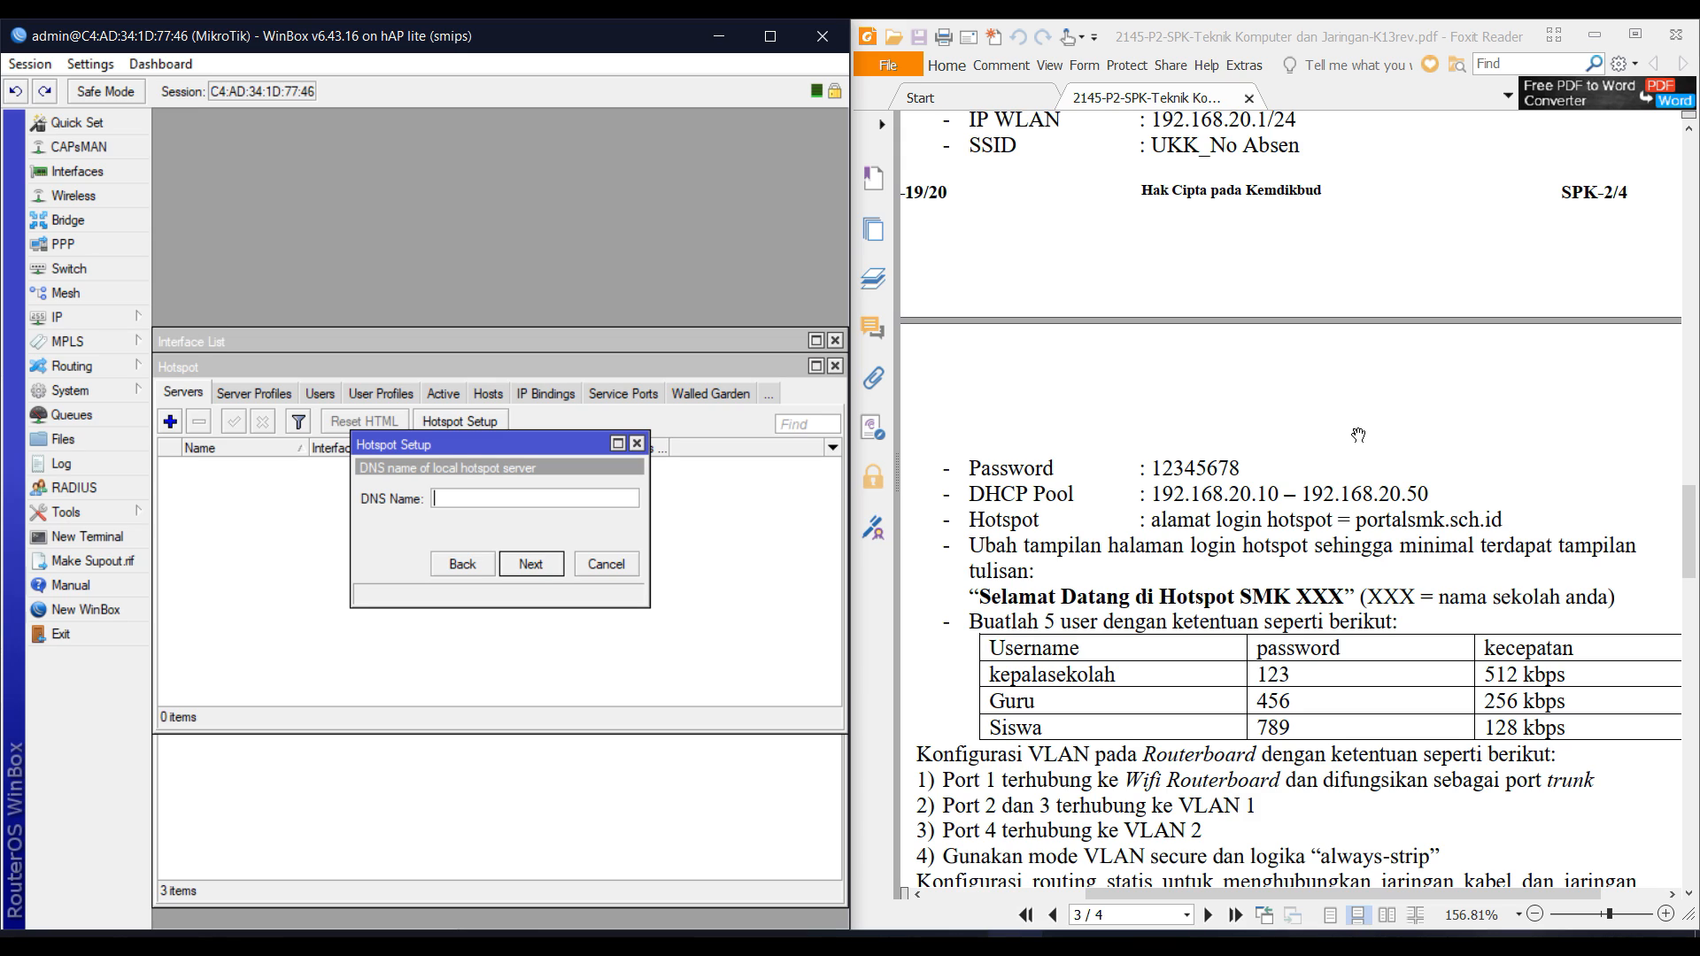
Set the DNS name to portalsmk.sch.id, enter the local user's password, and create hotspot1.
type("portalsmk.sch.id")
key("Return")
key("Tab")
type("a")
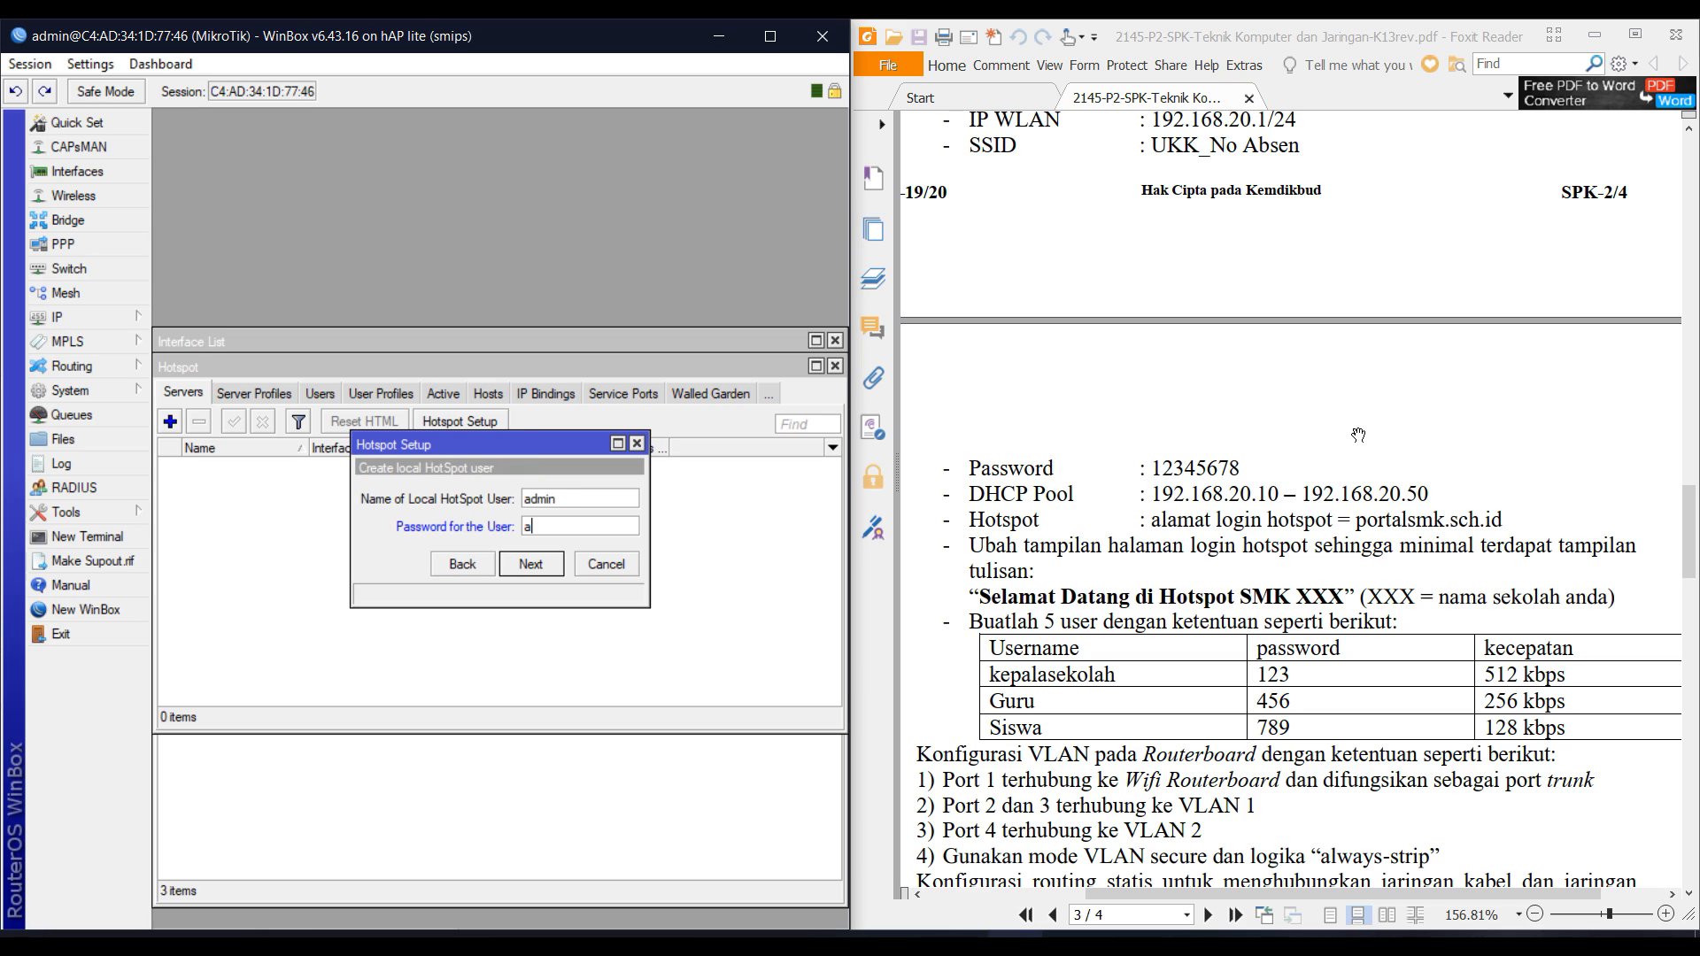
type("dmin")
key("Return")
key("Return")
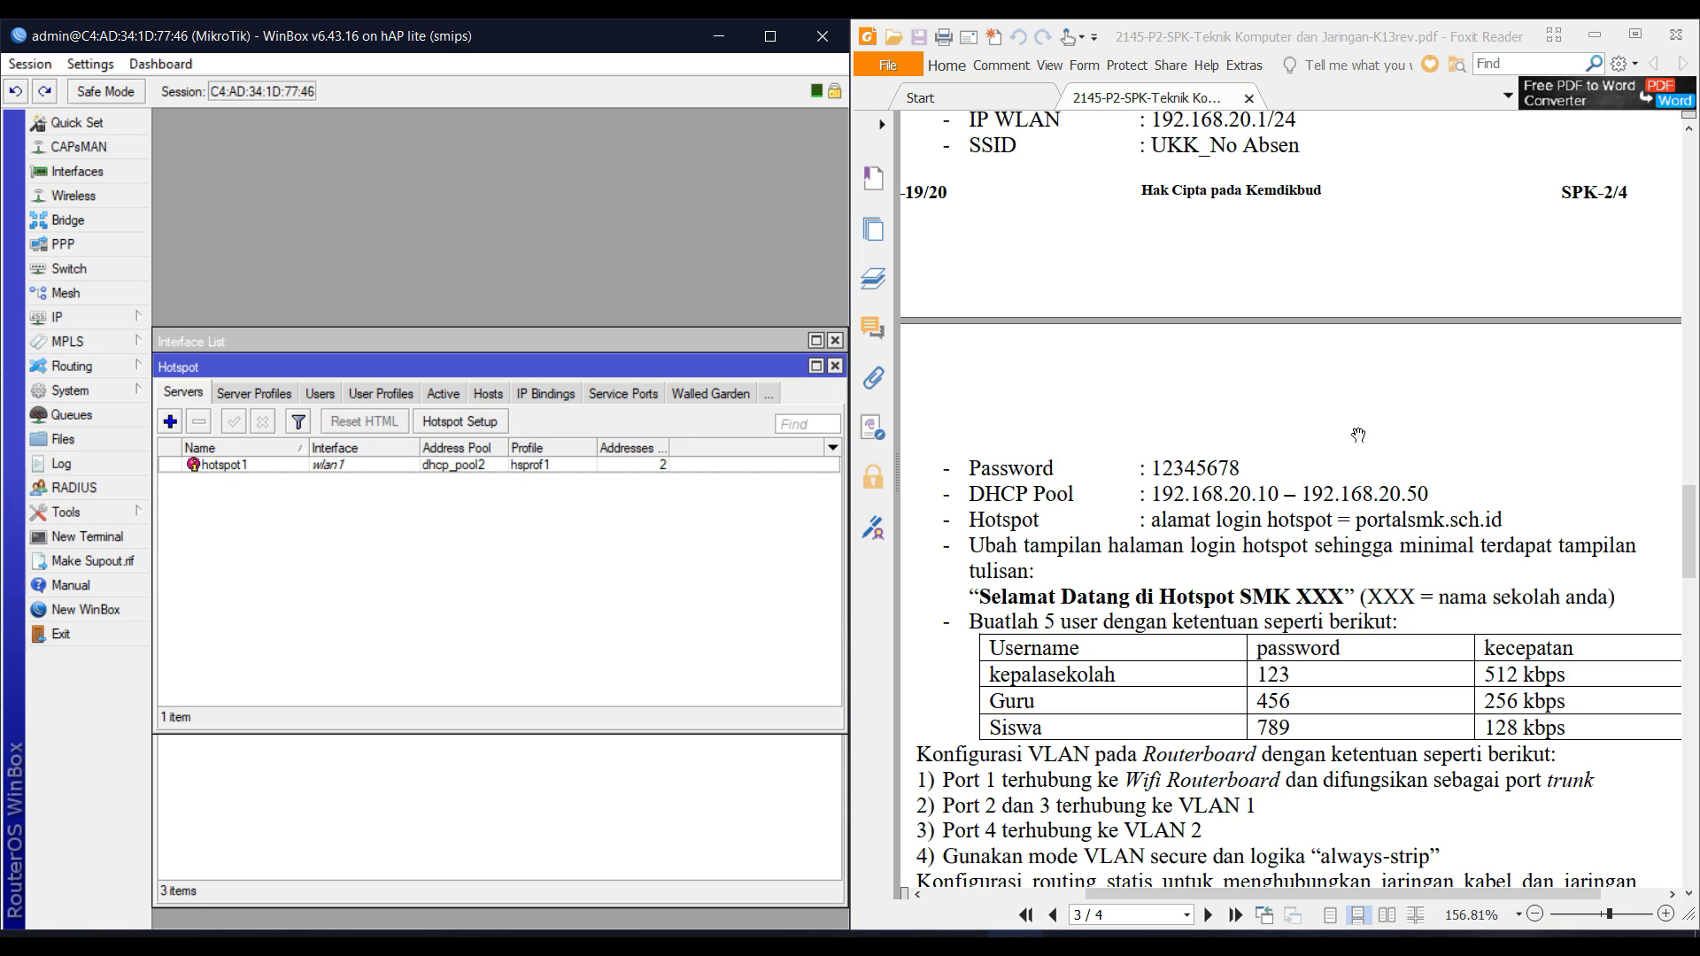
Select the required Wi-Fi password in the exam PDF.
double_click(1162, 549)
left_click(1054, 480)
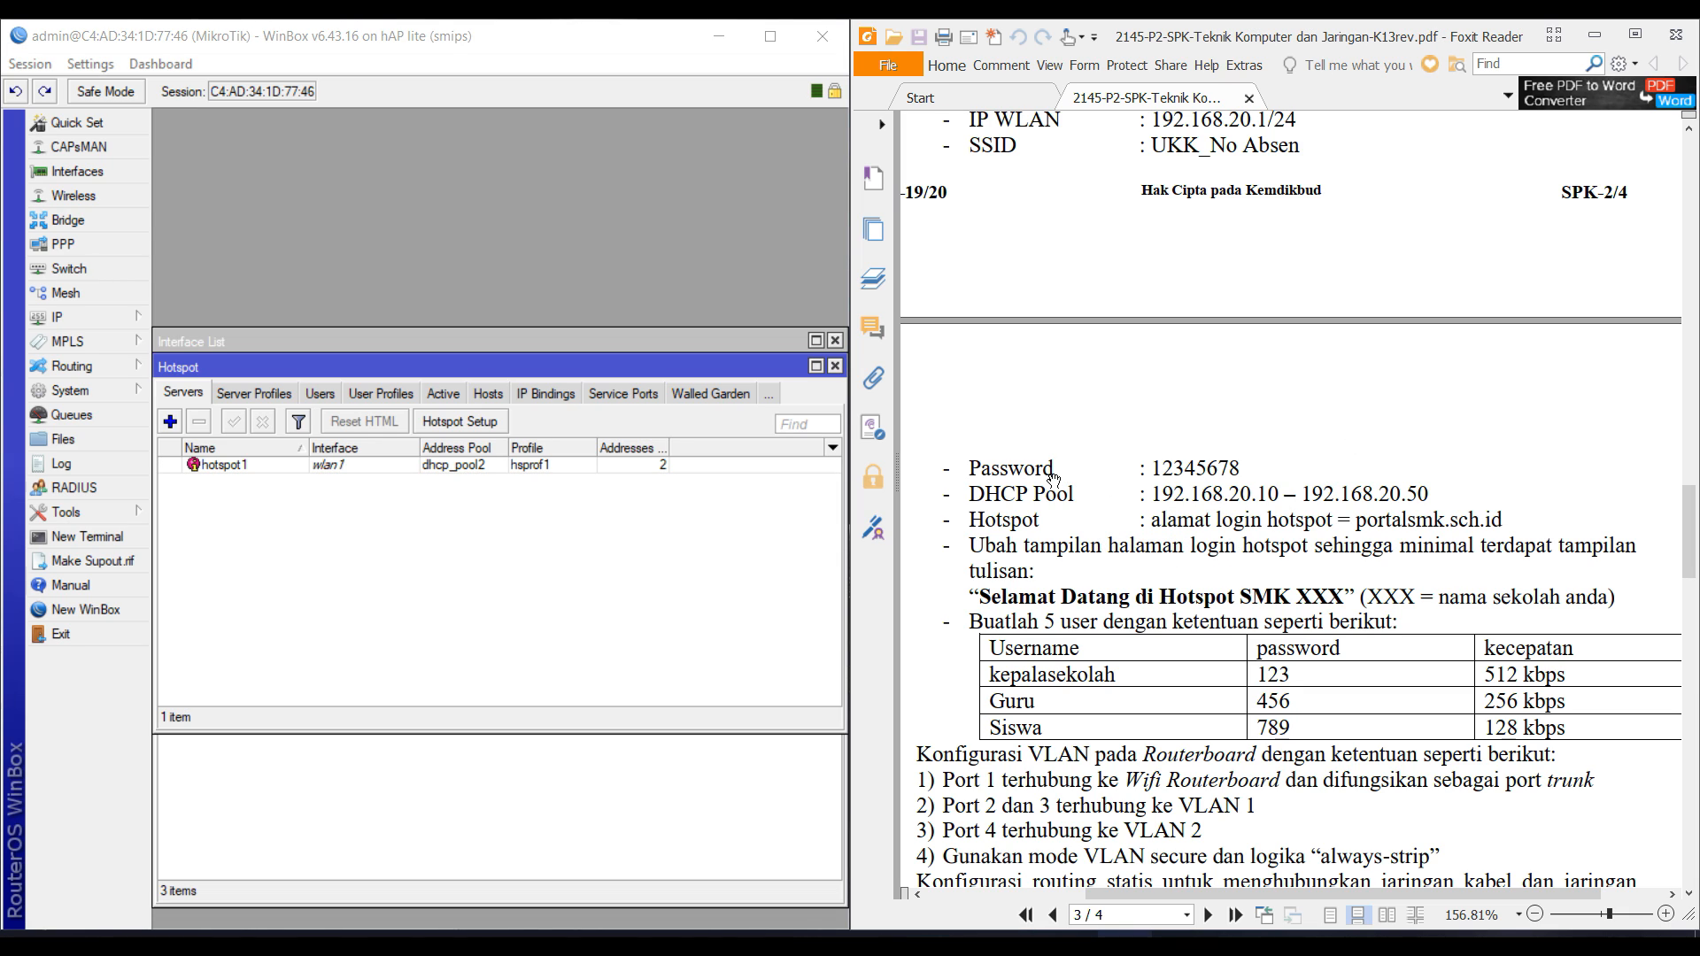
double_click(1209, 465)
scroll(1209, 464, "up", 1)
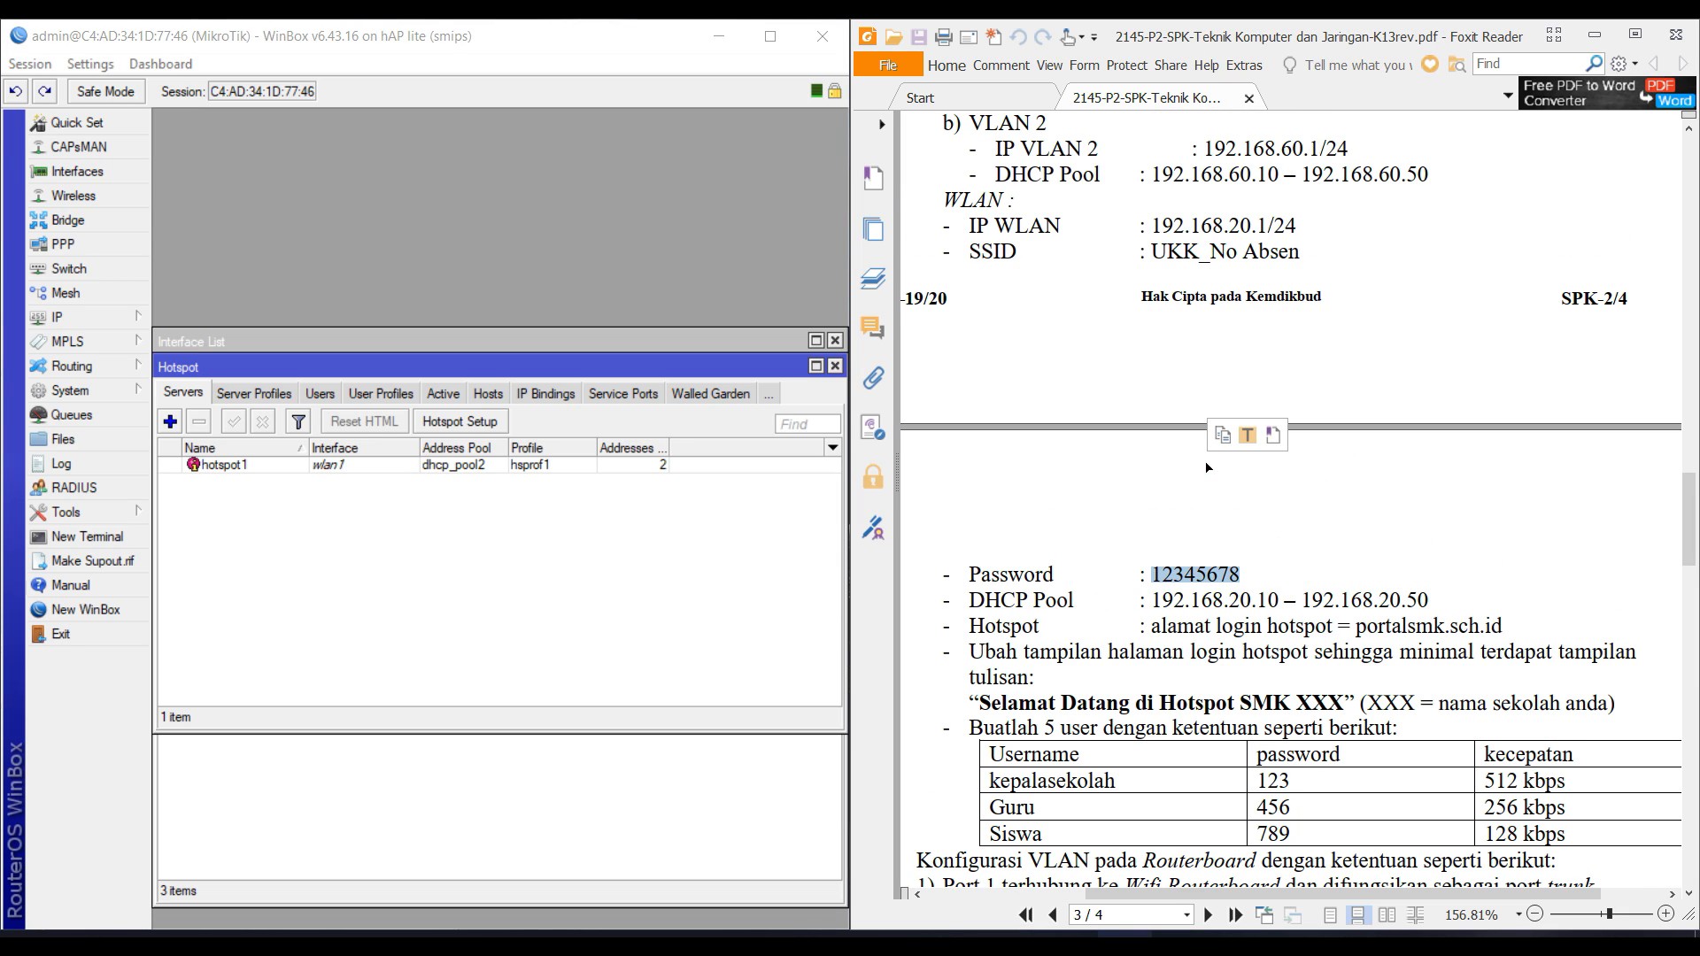
Create security profile profile1 in dynamic keys mode with the exam's WPA pre-shared key.
left_click(108, 194)
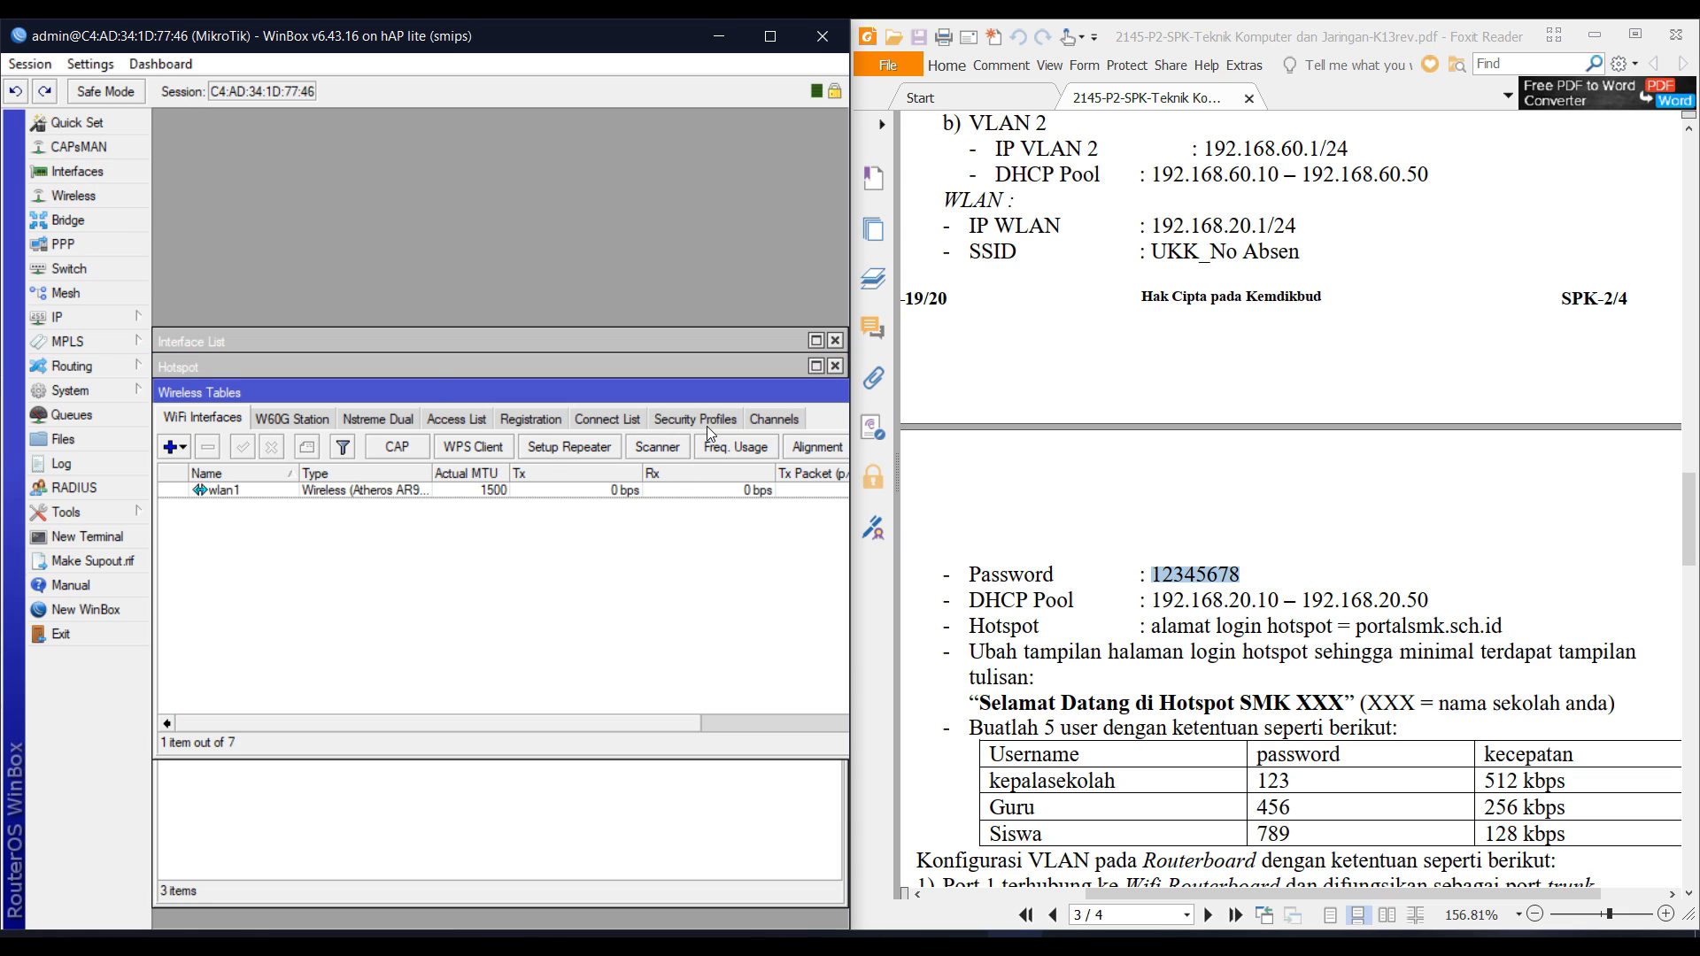
left_click(701, 421)
left_click(170, 446)
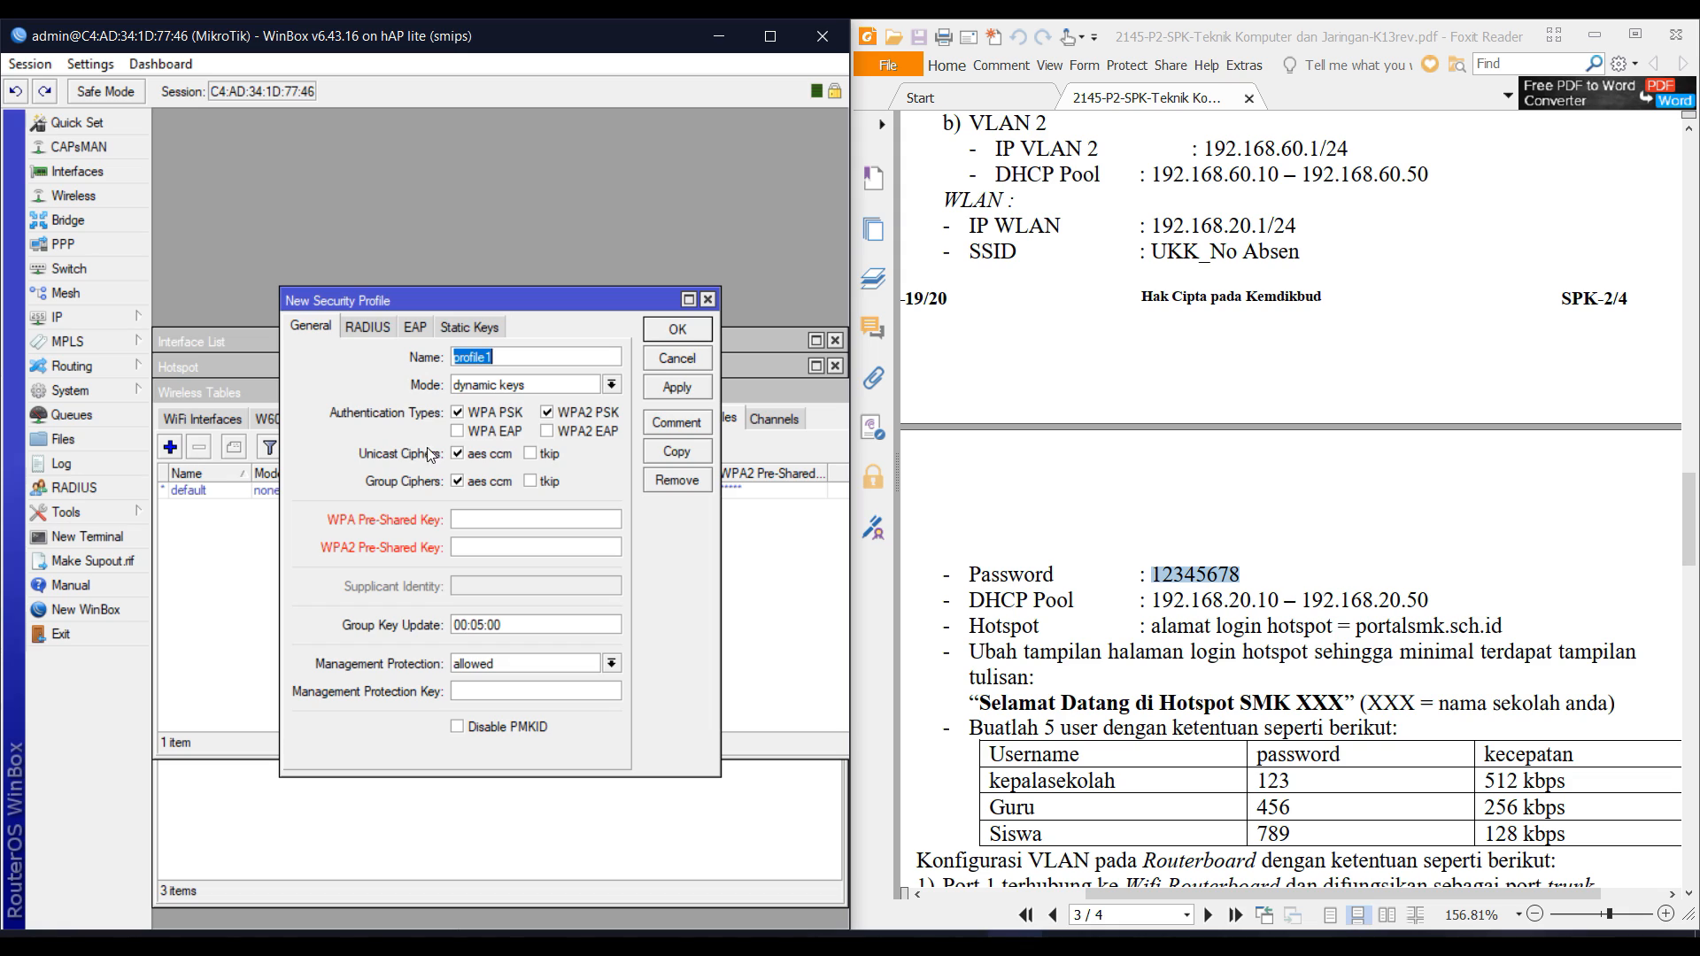
left_click(506, 385)
left_click(508, 400)
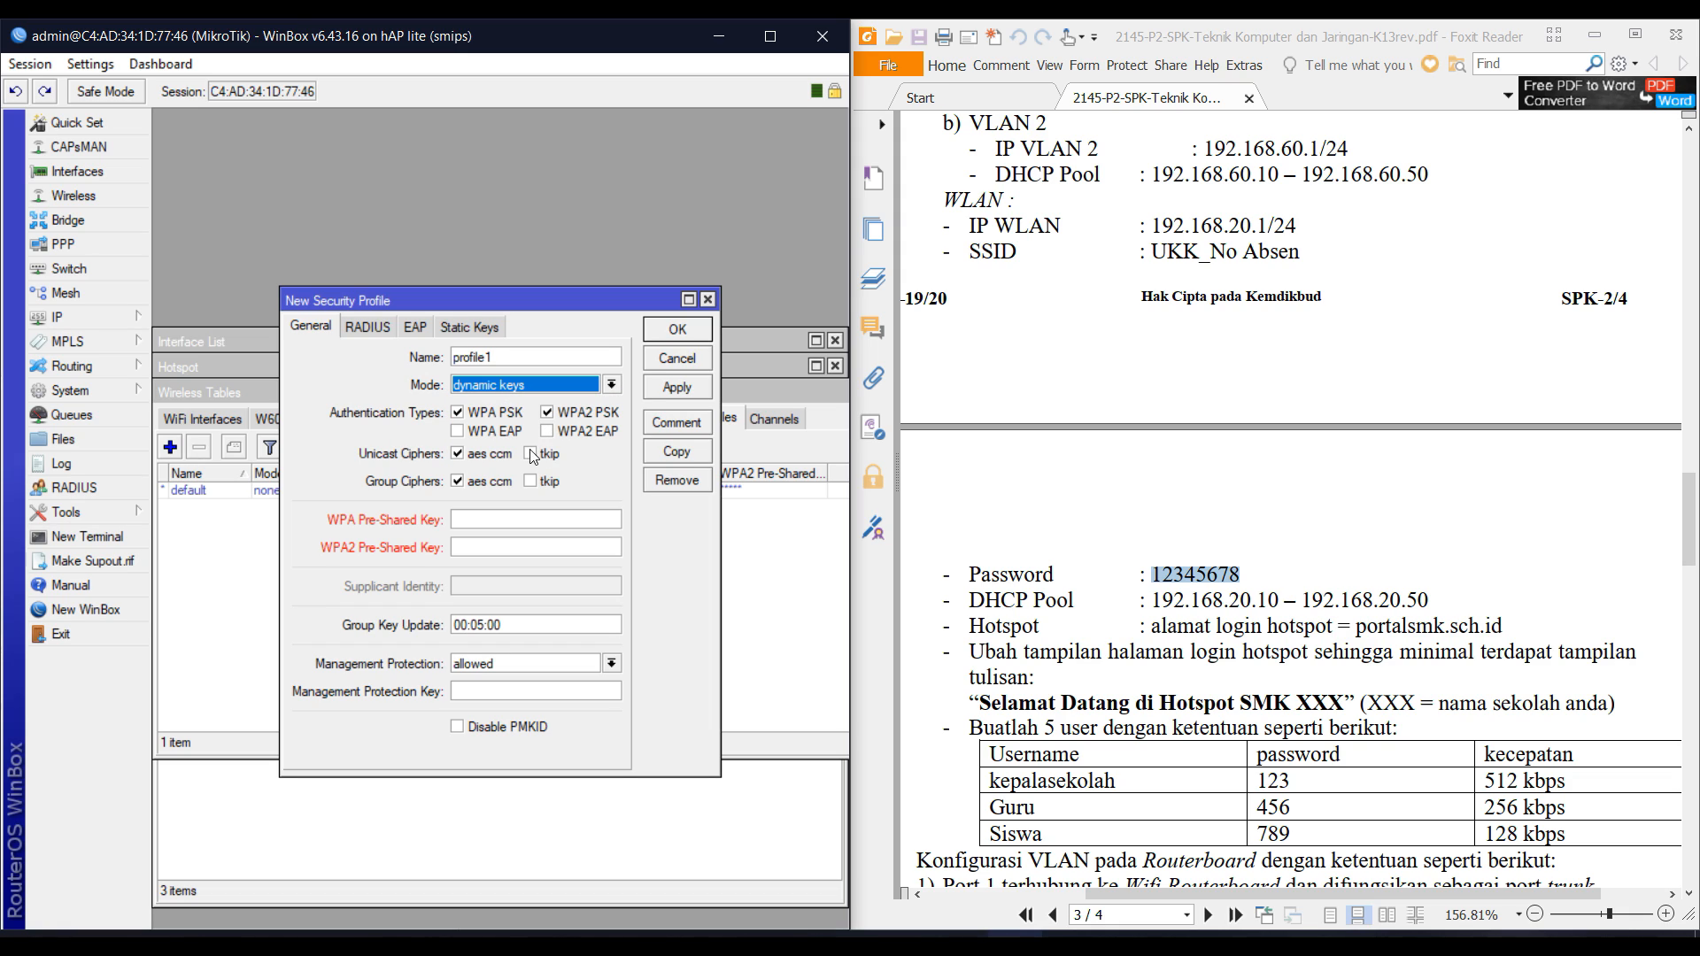
left_click(509, 520)
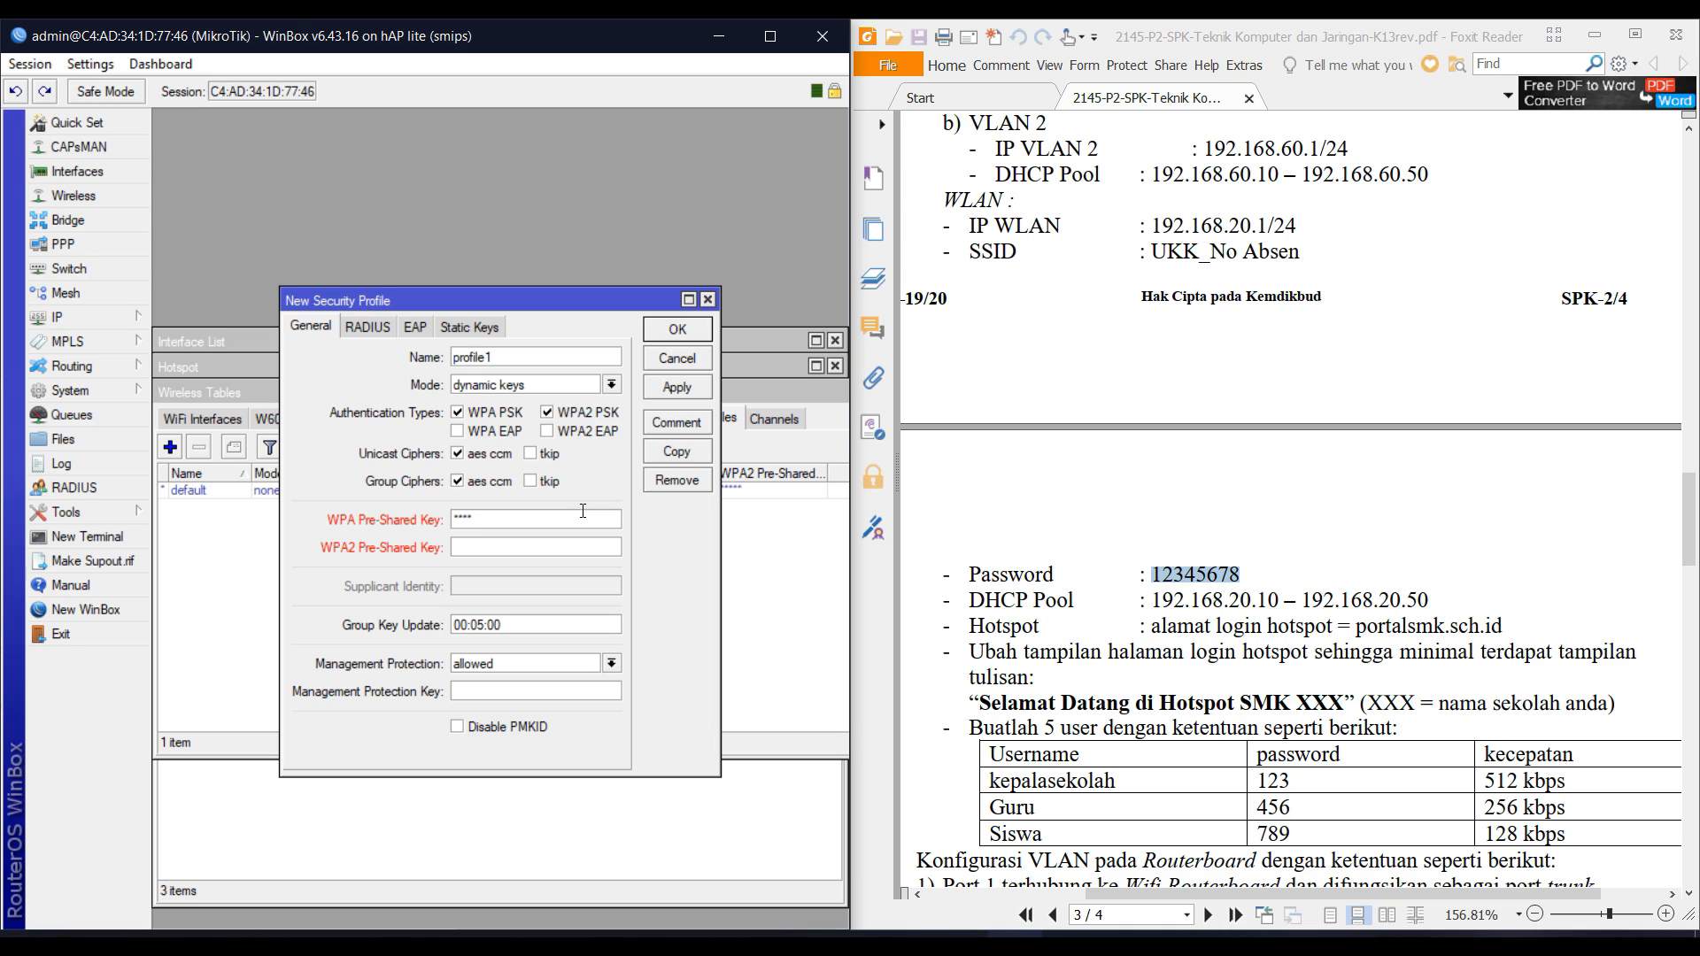
key("BackSpace")
key("BackSpace")
key("BackSpace")
type("1234567812345678")
left_click(677, 332)
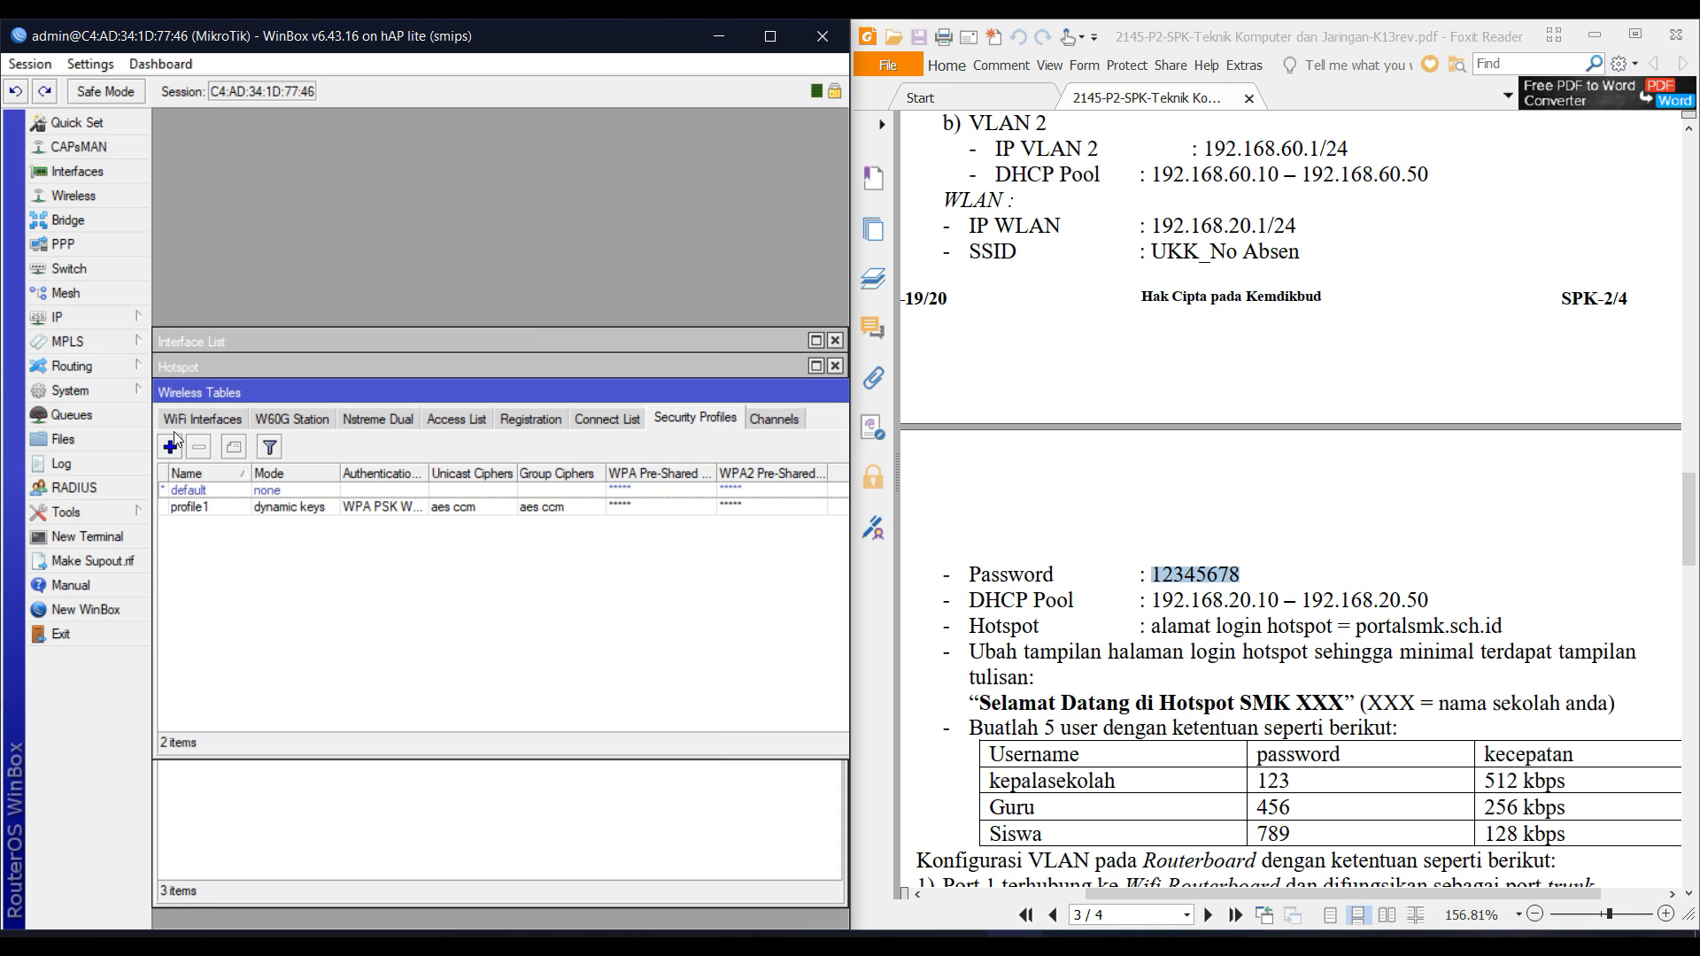
Apply security profile profile1 to wlan1.
left_click(199, 419)
double_click(338, 491)
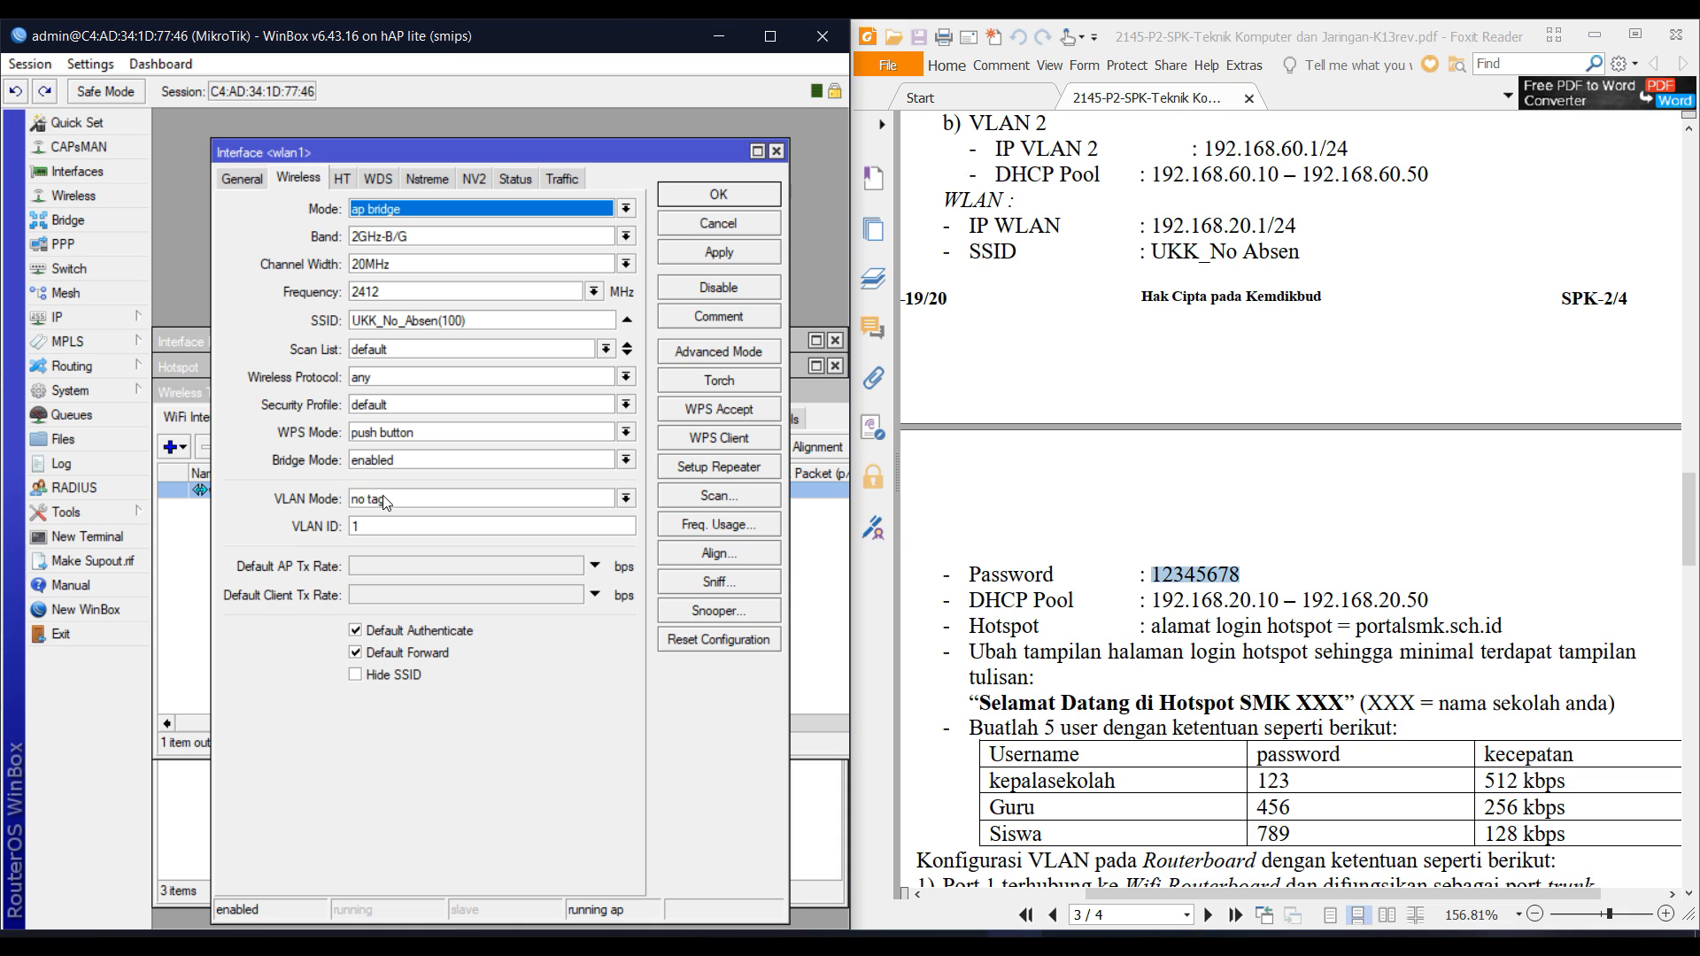
left_click(421, 406)
left_click(403, 433)
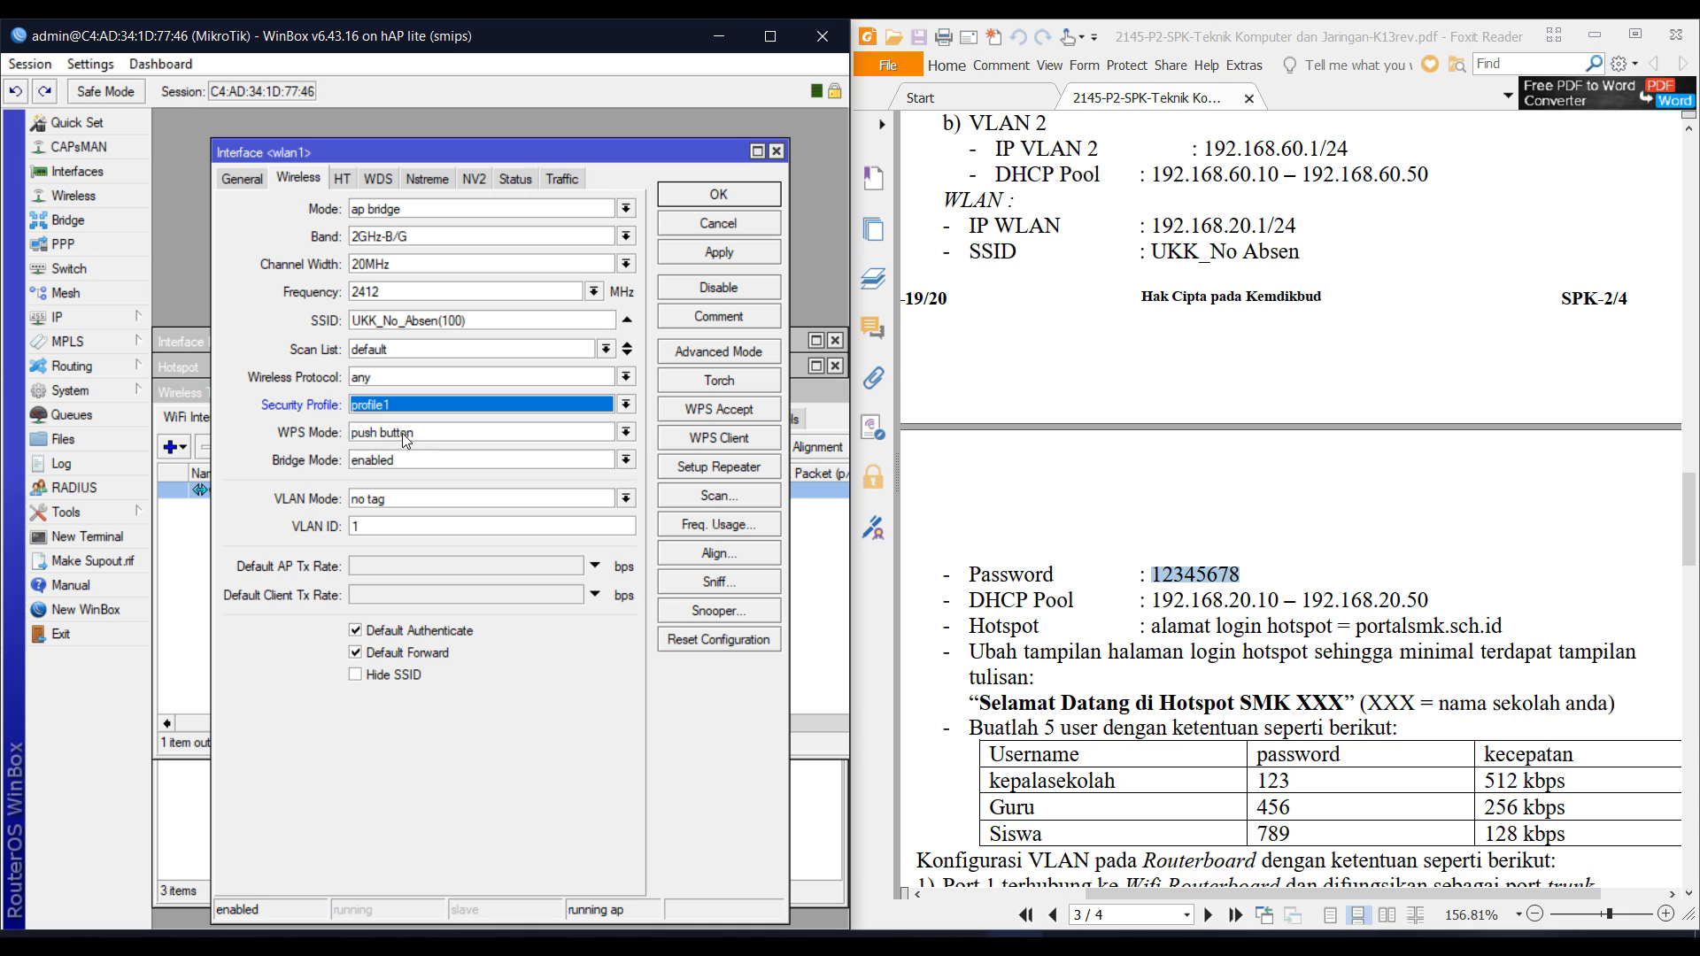
left_click(721, 206)
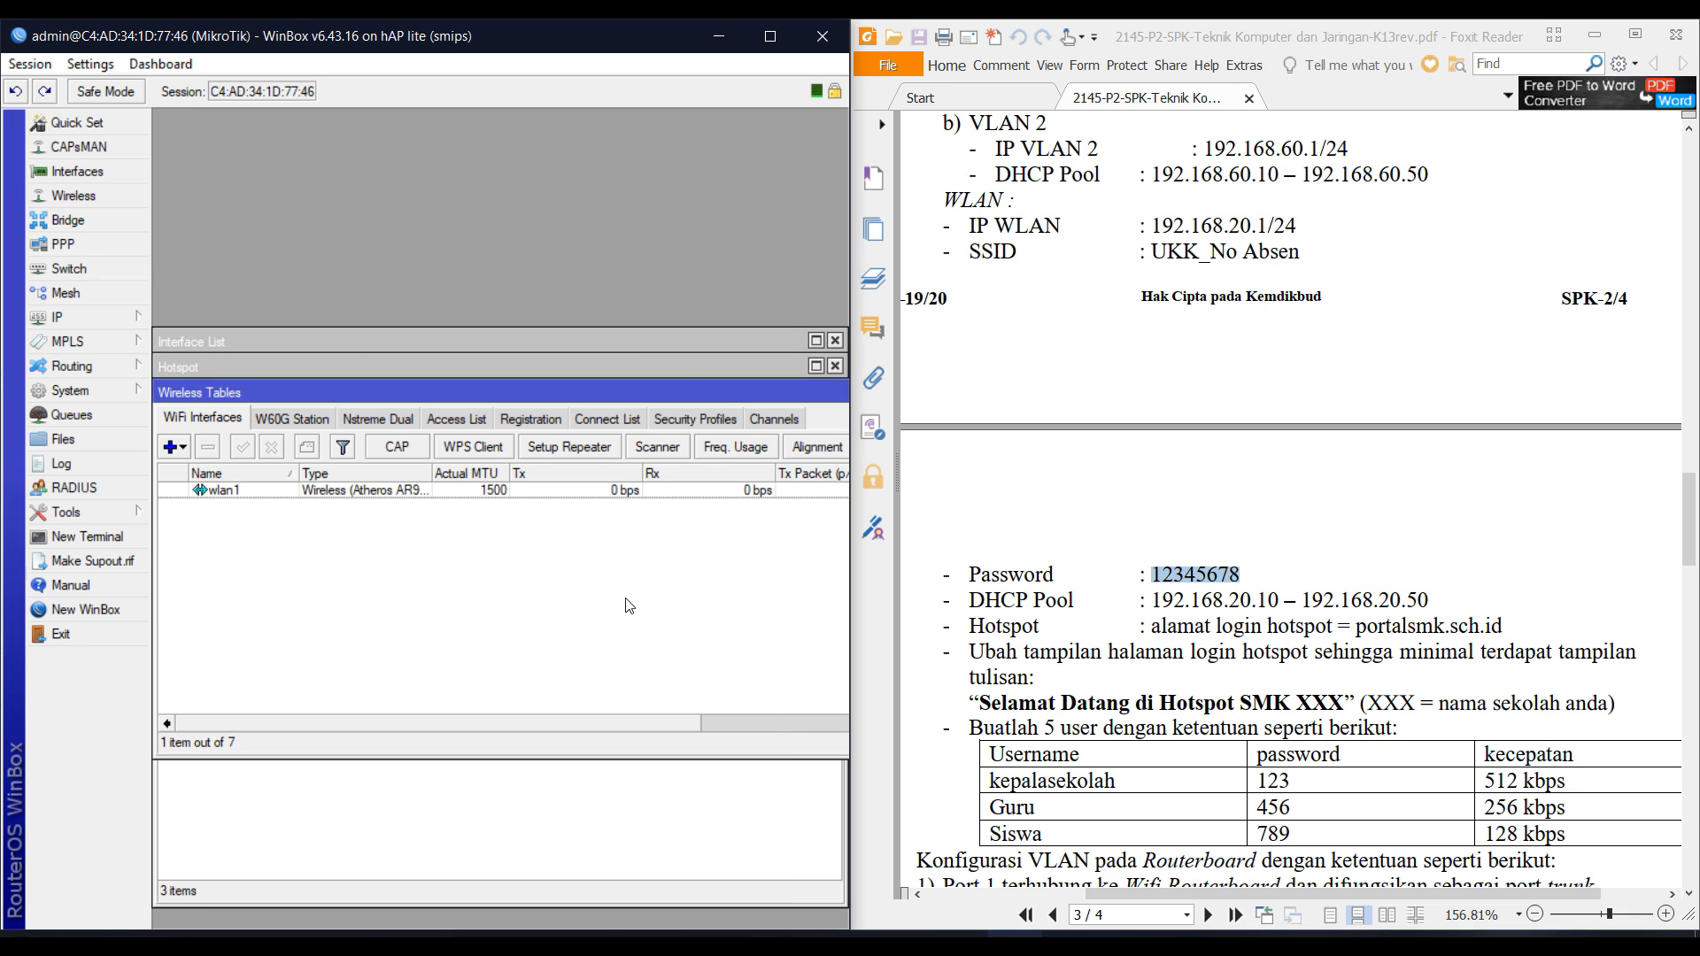
Check the UKK_No_Absen(100) Wi-Fi entry, then reopen IP > Hotspot showing hotspot1.
left_click(1480, 931)
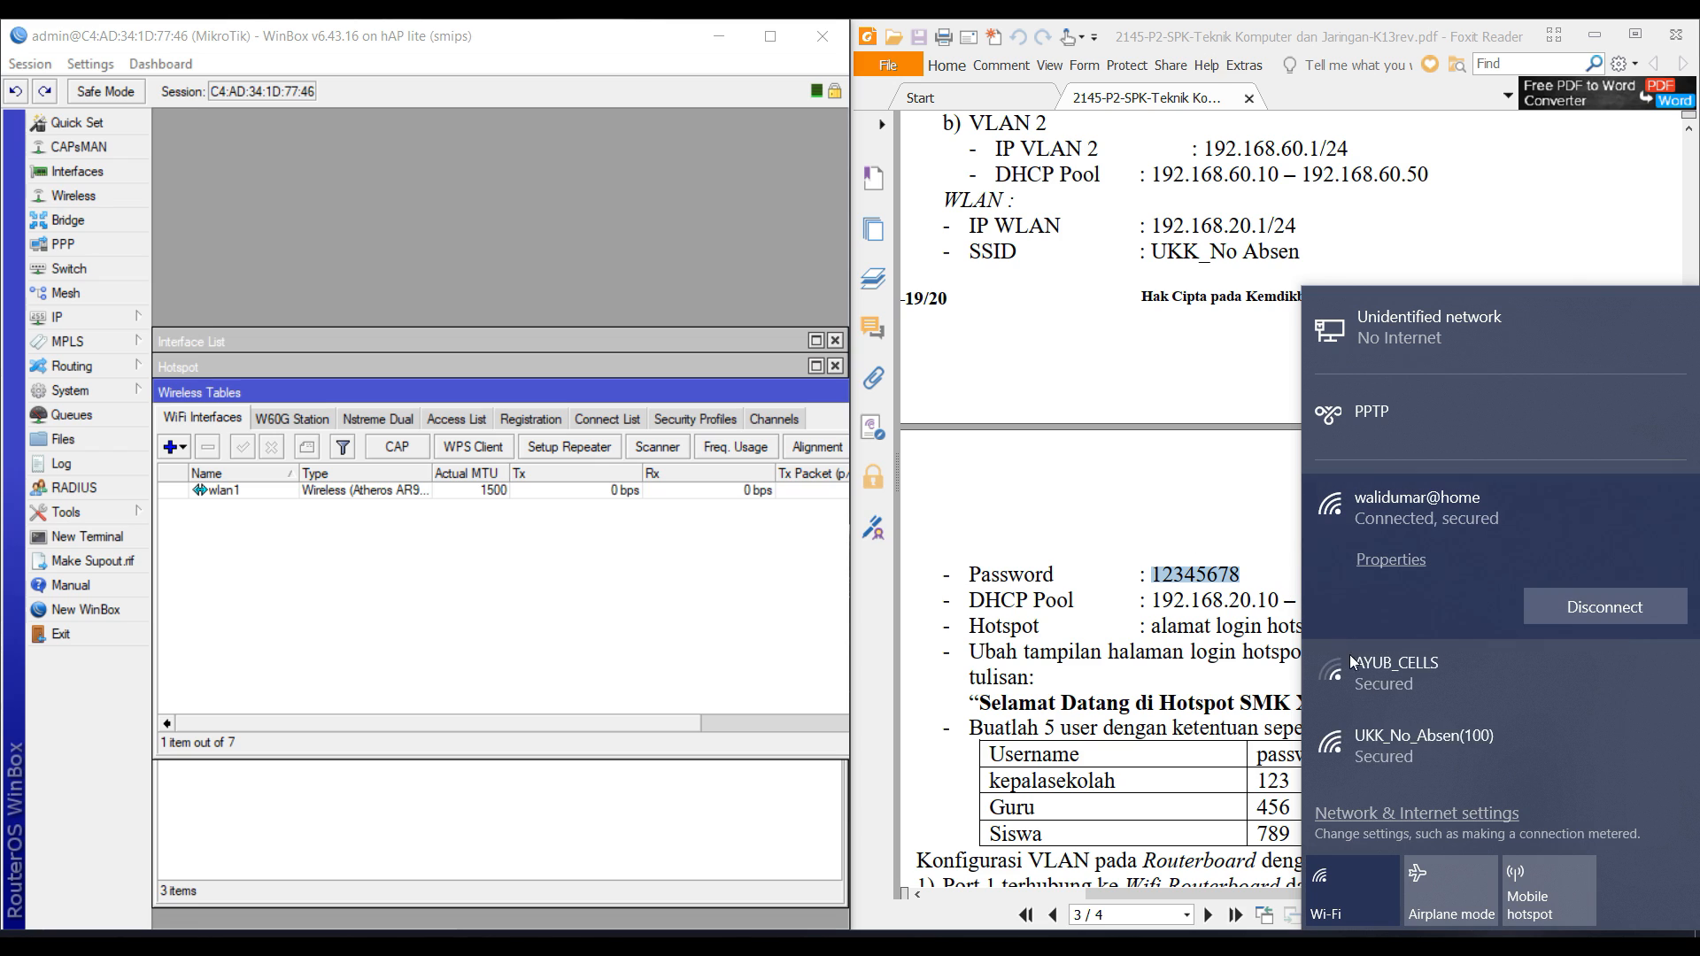
left_click(1417, 737)
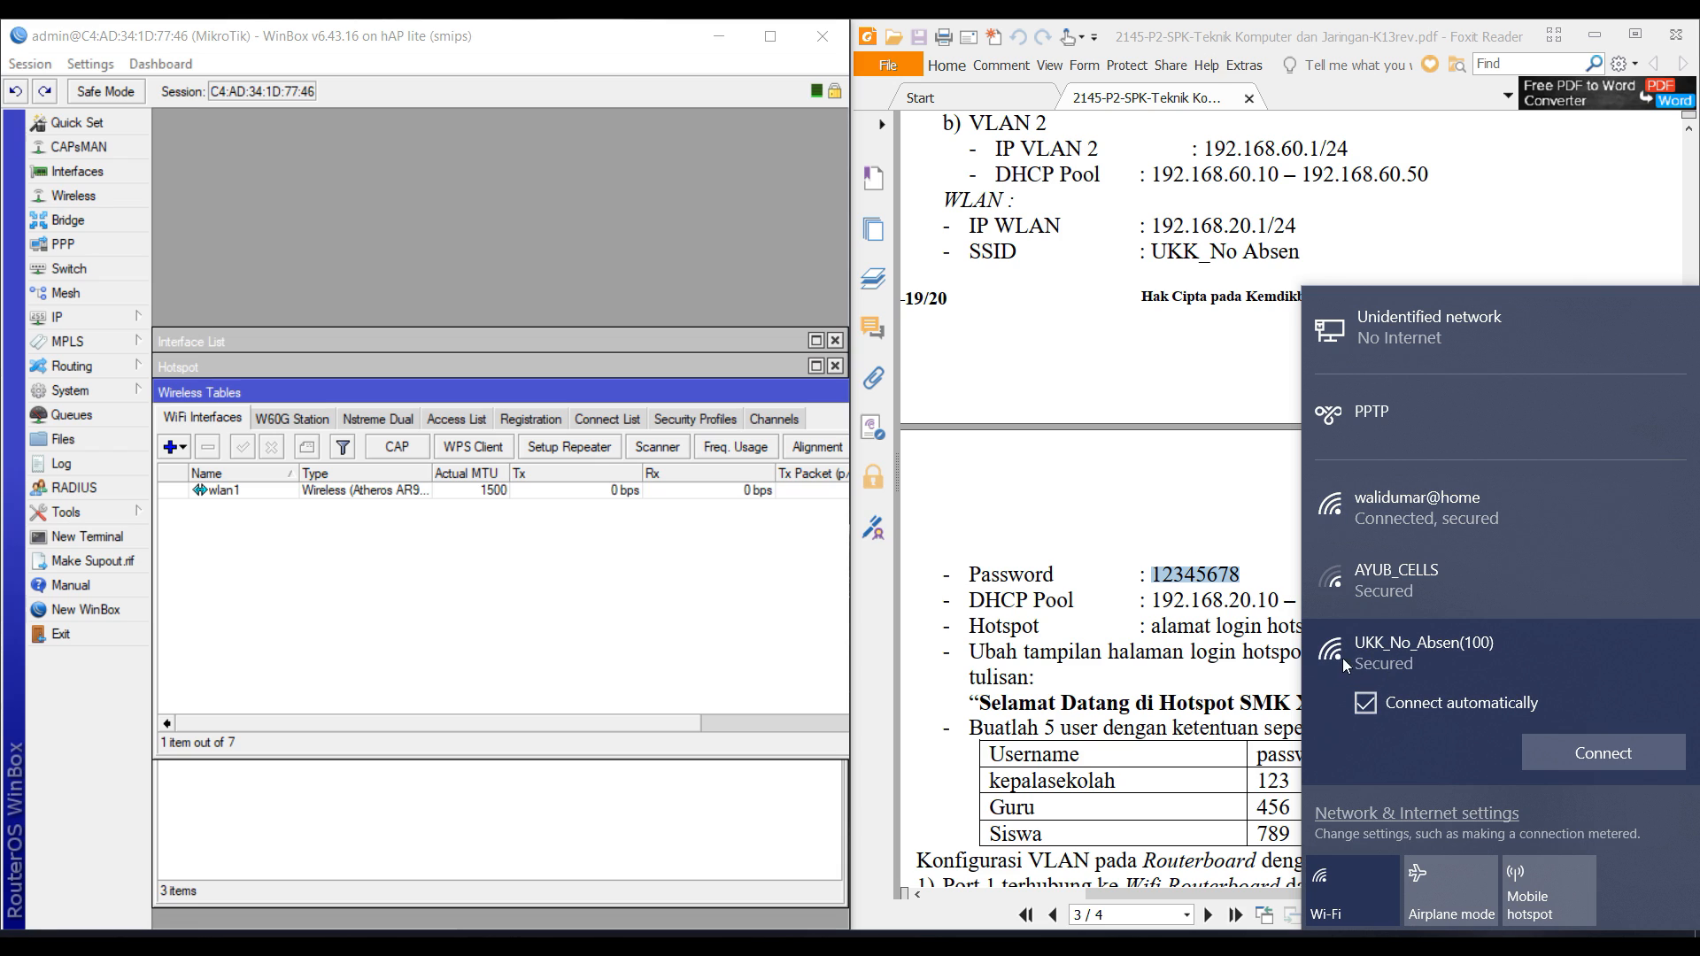
left_click(1044, 633)
scroll(1045, 630, "down", 3)
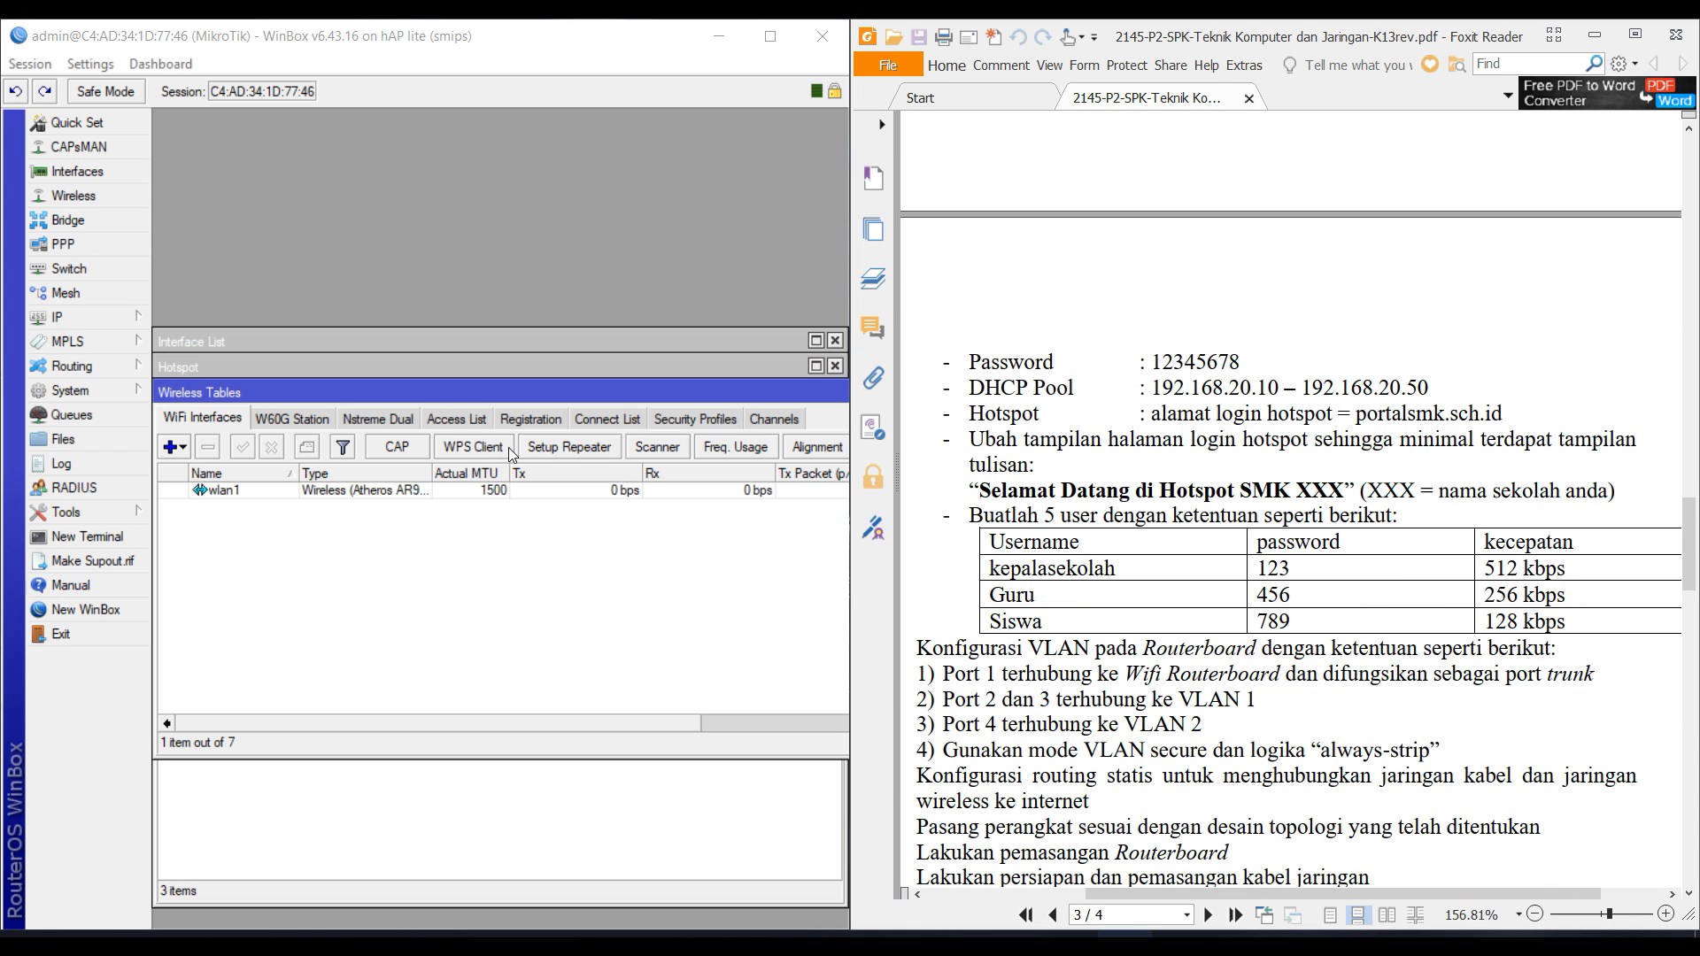
left_click(133, 317)
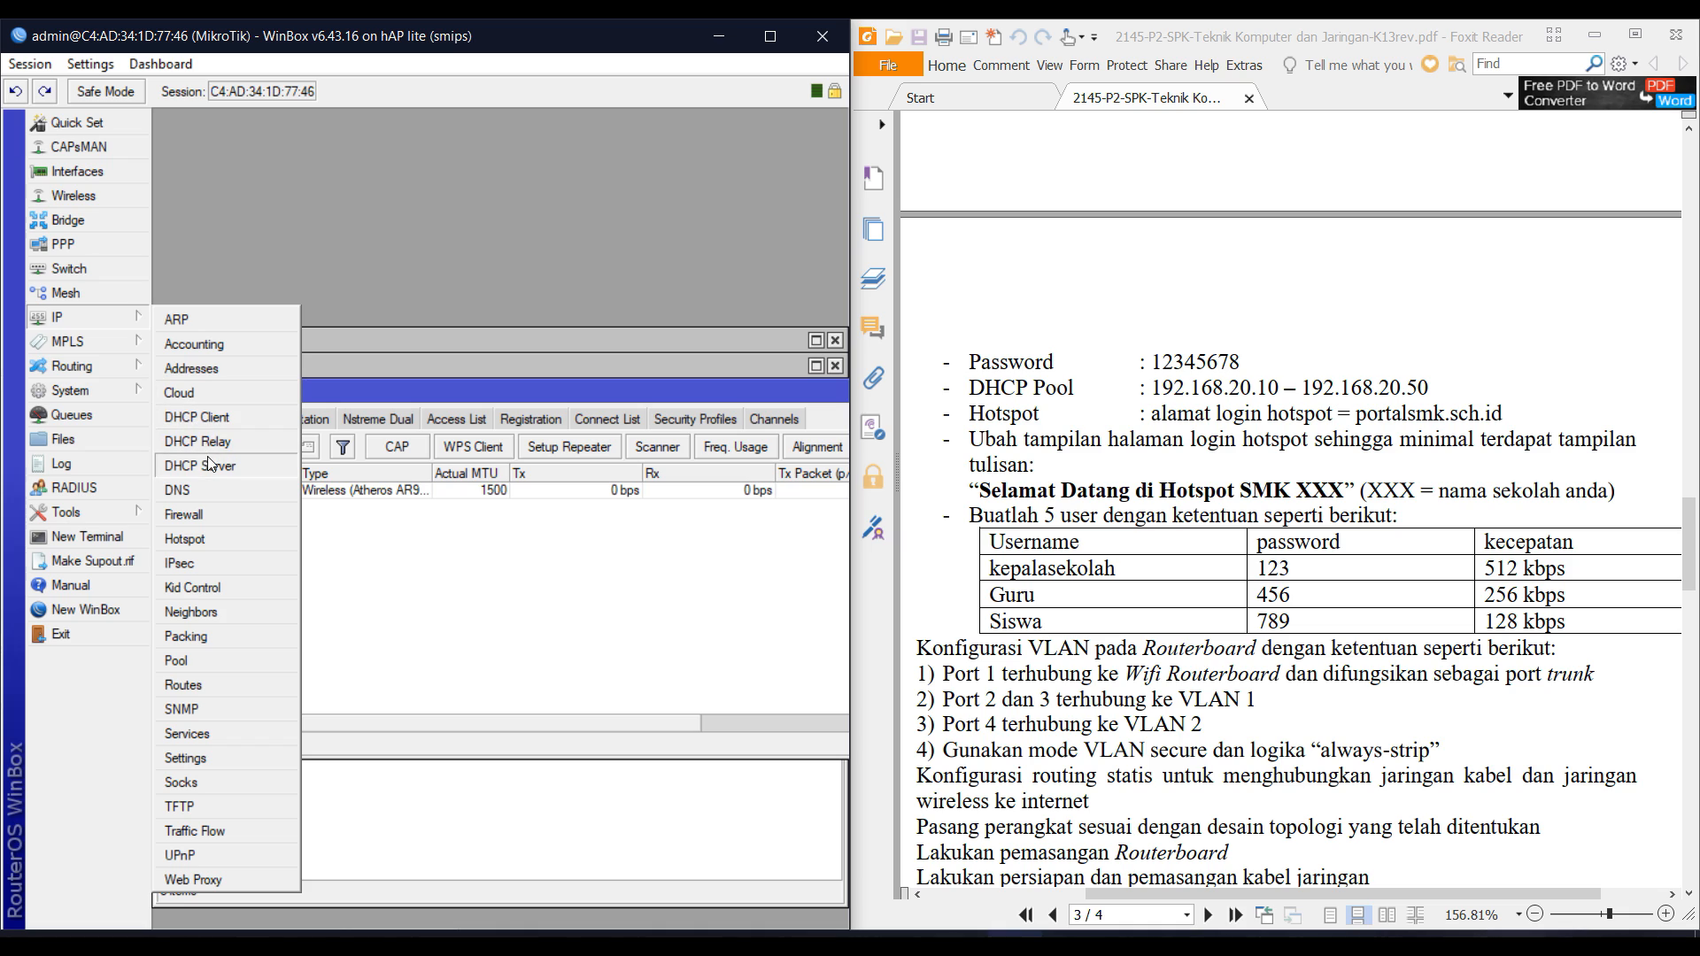
left_click(191, 538)
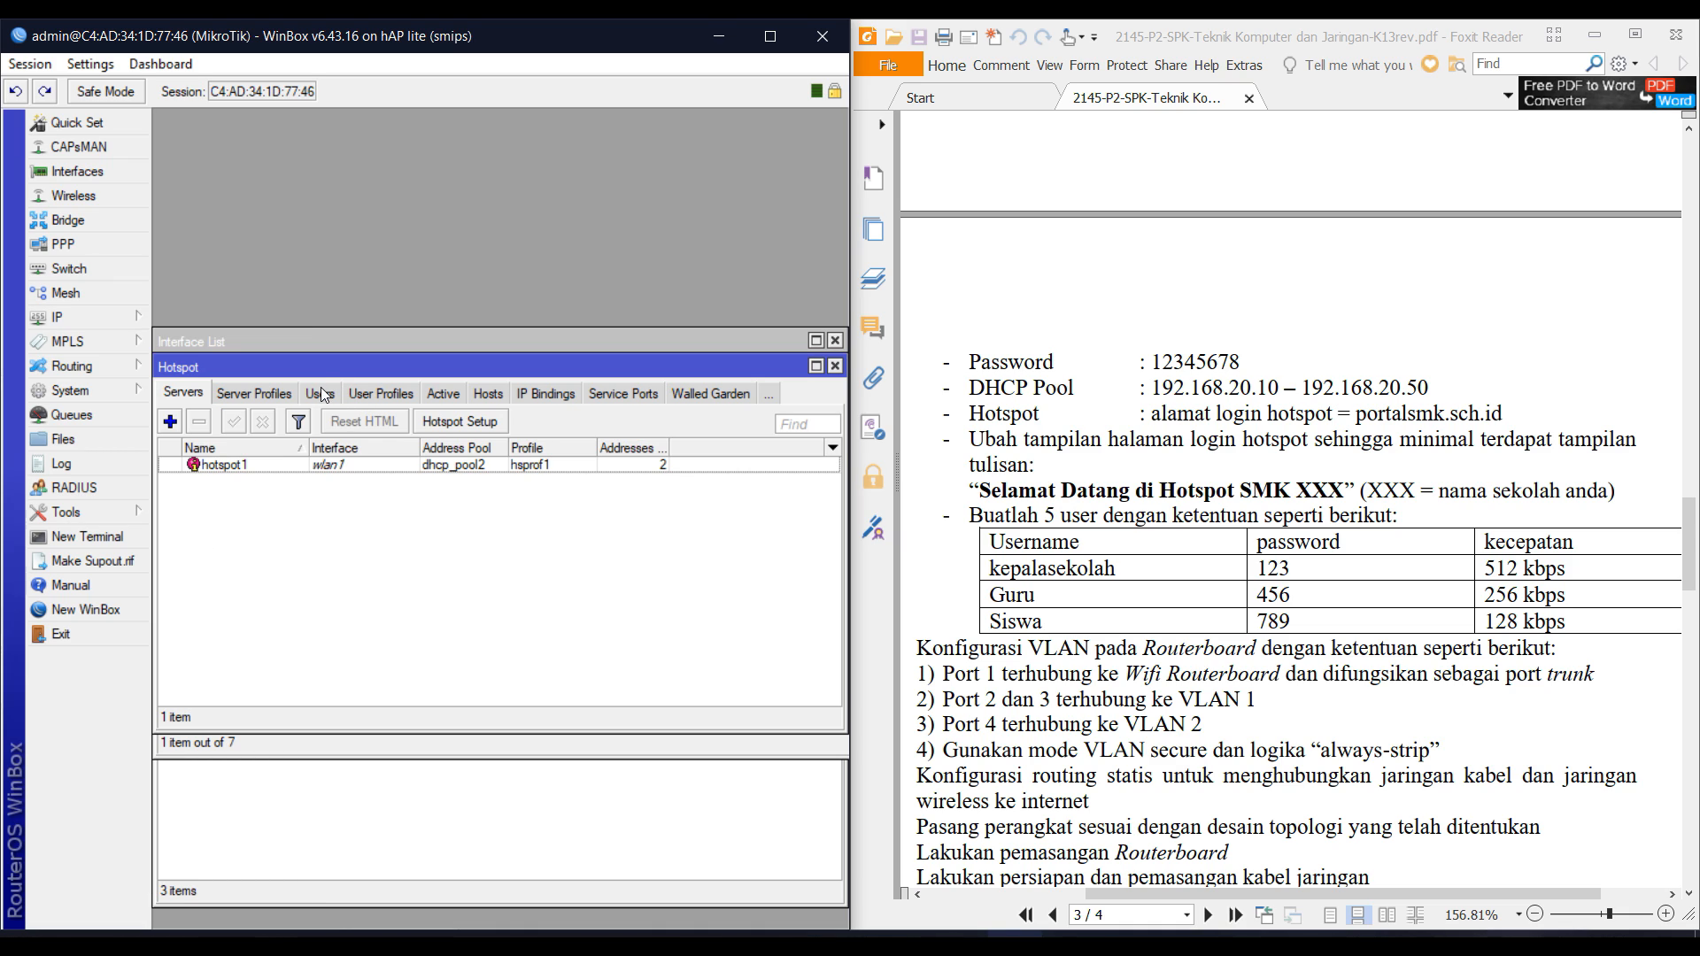
Add hotspot user profiles Guru (256k/256k) and Siswa (128k/128k).
left_click(370, 392)
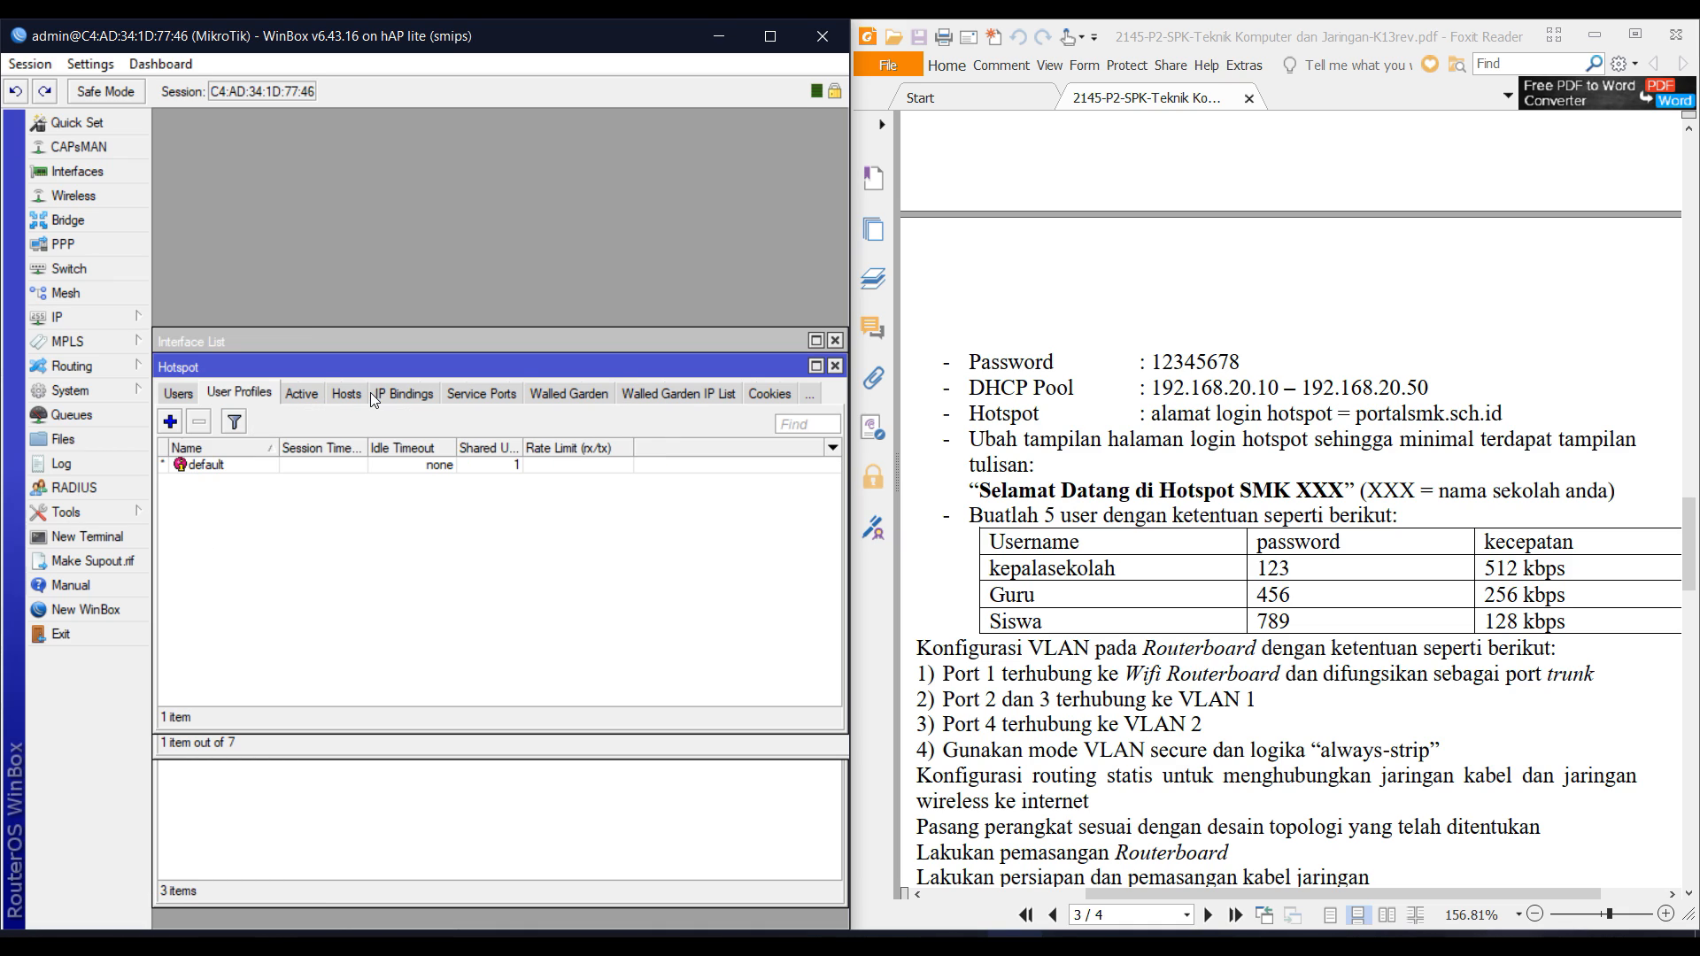
left_click(171, 422)
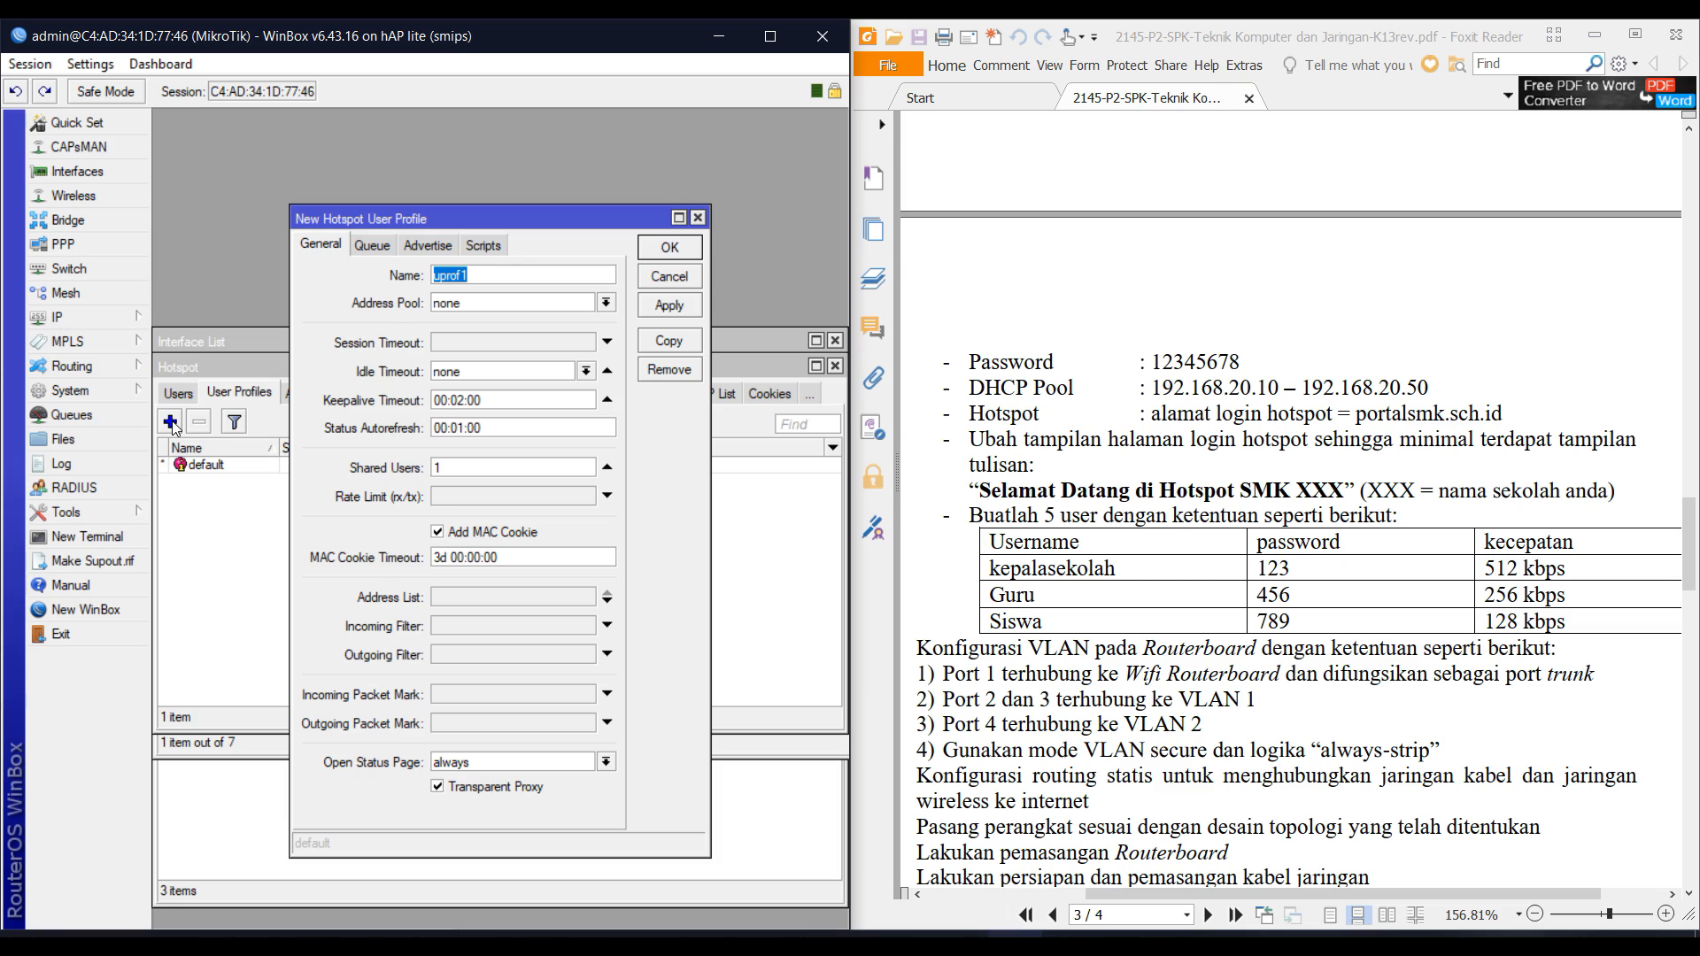
type("Guru")
key("Tab")
key("Tab")
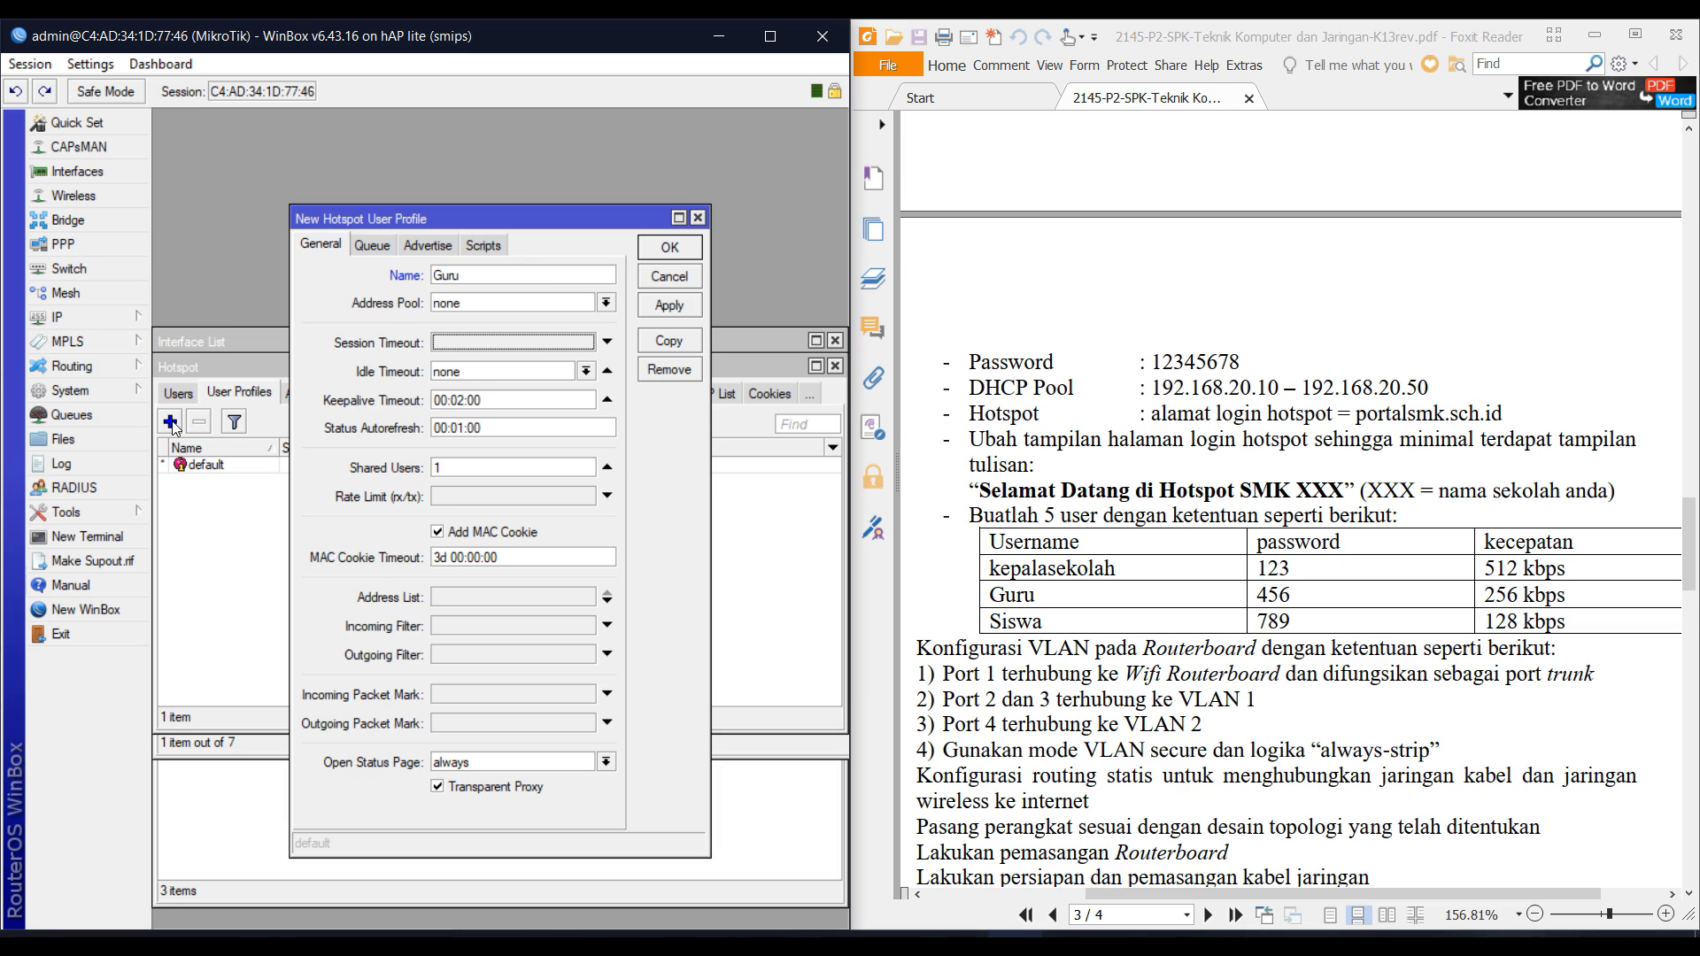
key("Tab")
key("Tab")
key("Tab")
key("Tab")
key("Tab")
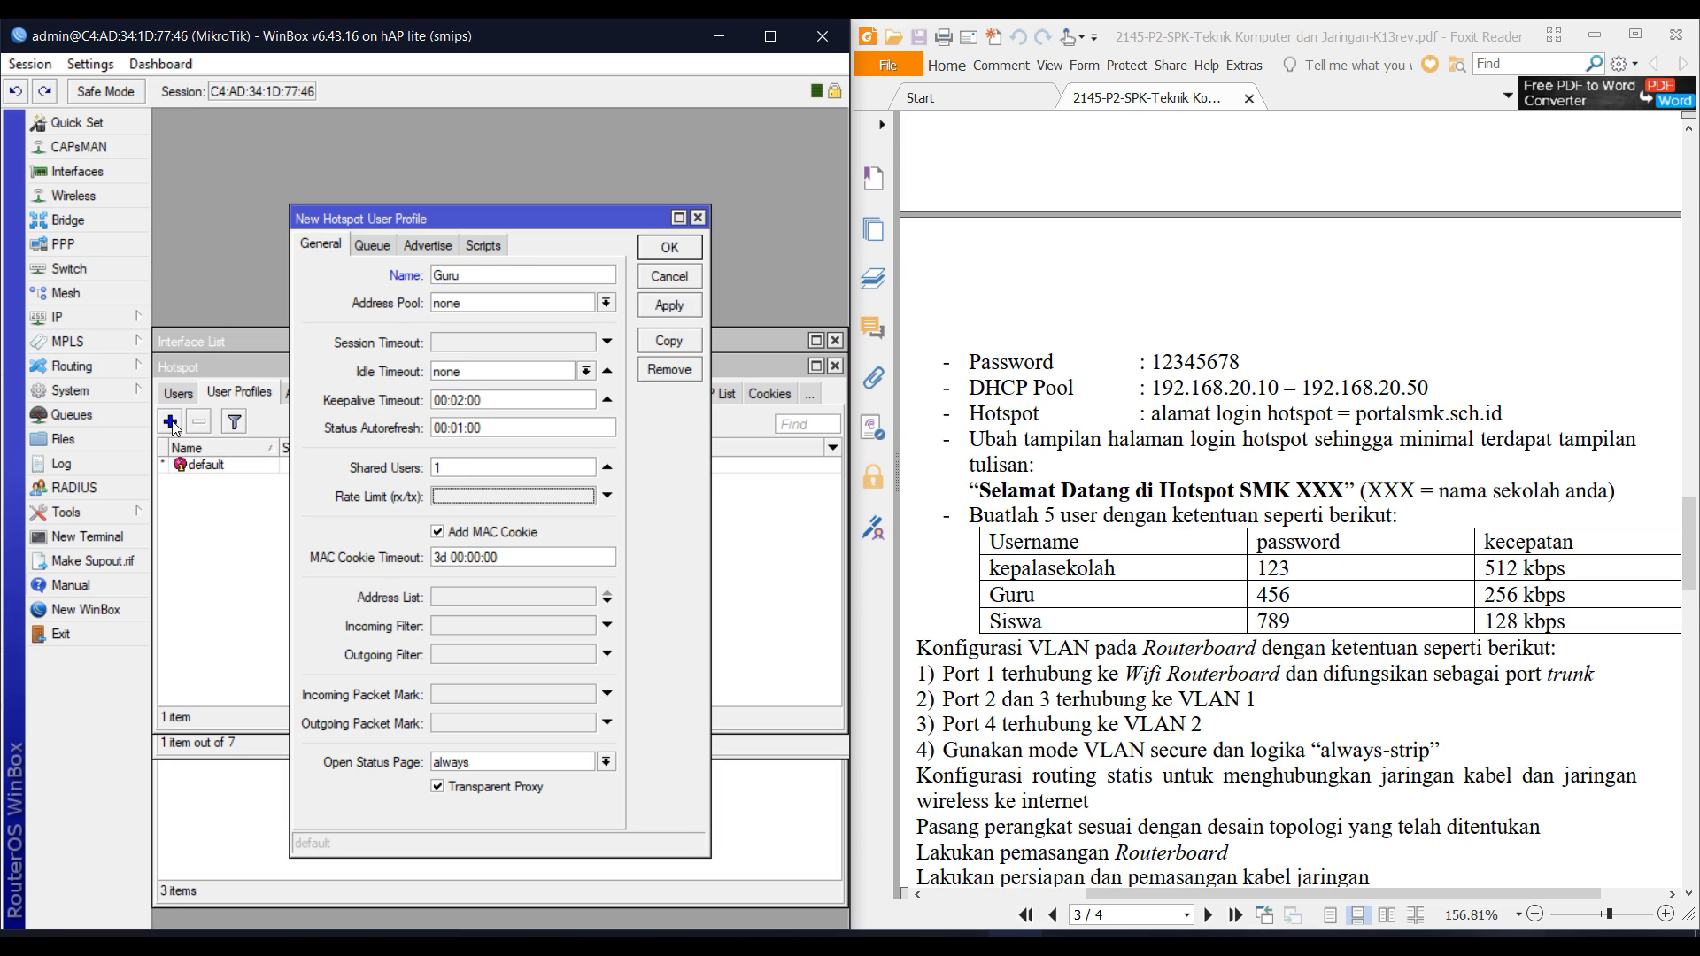
type("2")
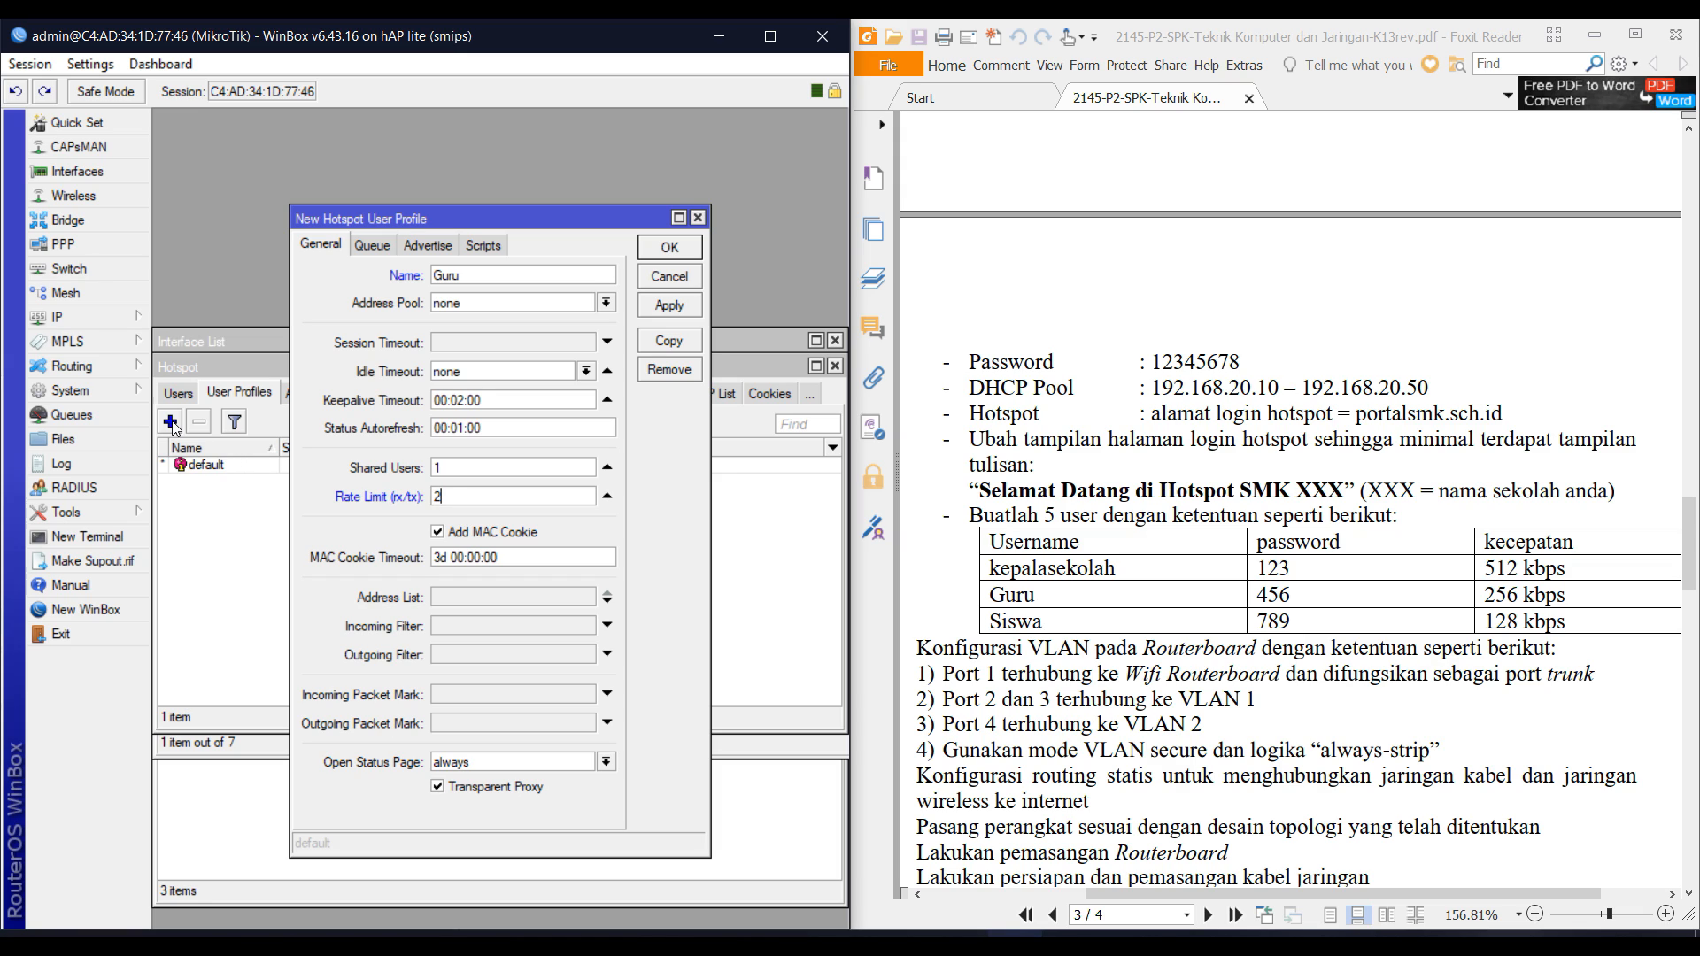
type("56k/256k")
key("Return")
left_click(171, 423)
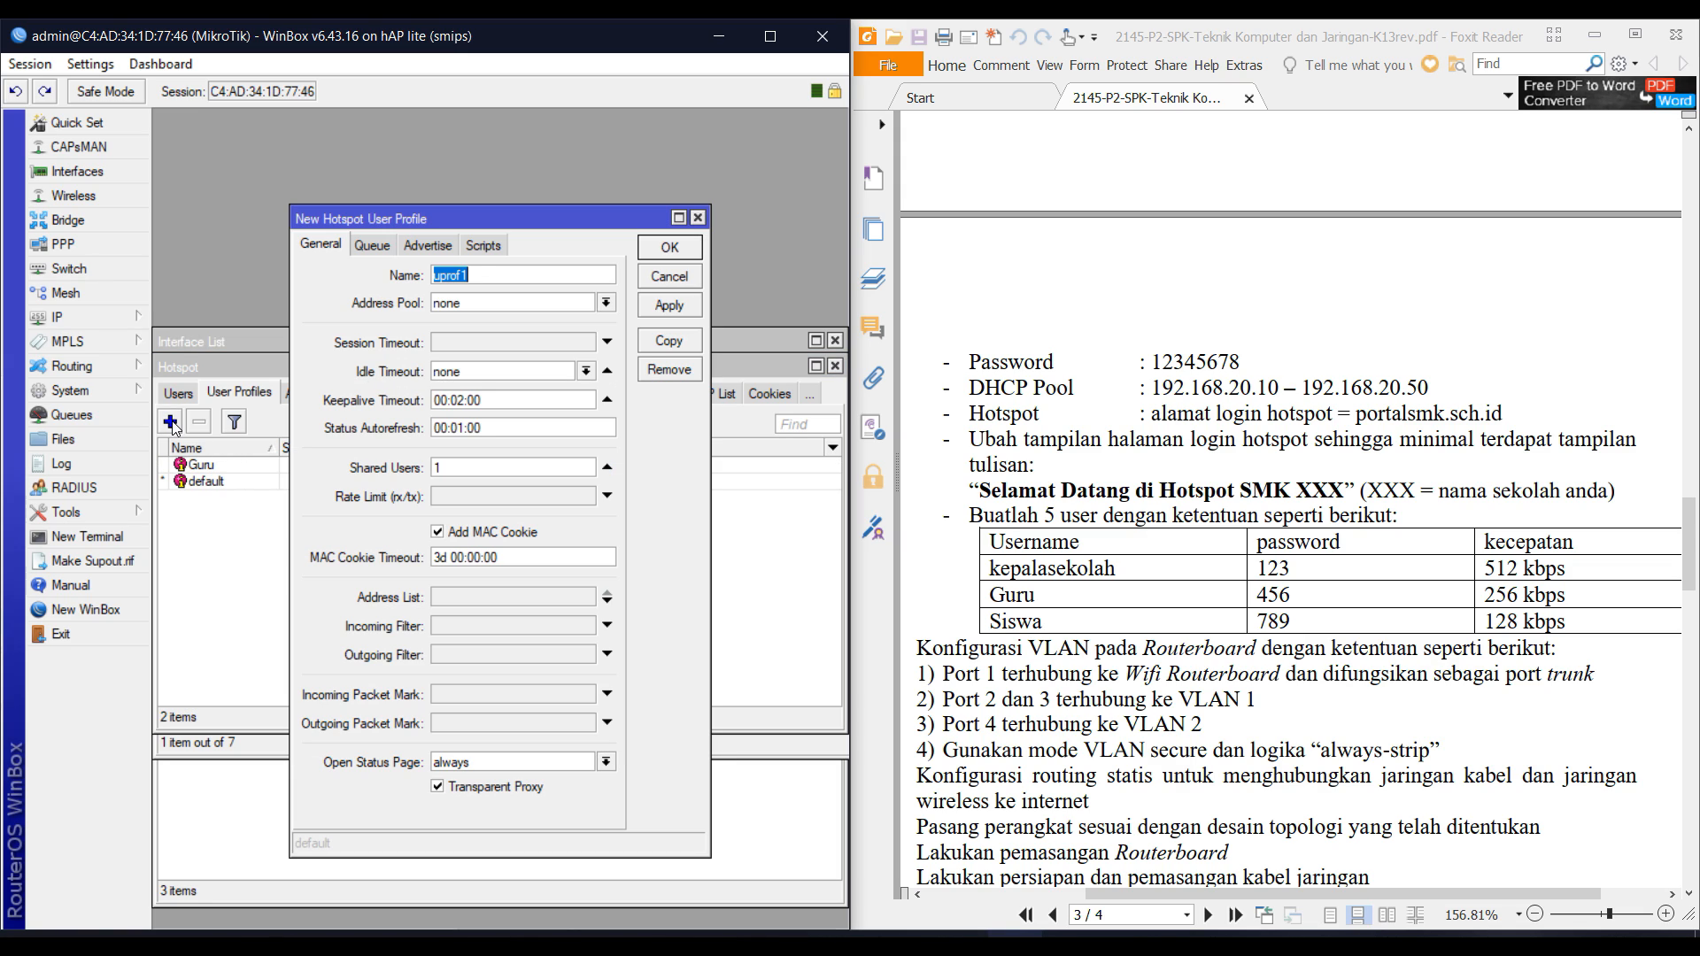
type("Siswa")
key("Tab")
key("Tab")
key("Tab")
key("Tab")
key("Tab")
key("Tab")
key("Tab")
type("128")
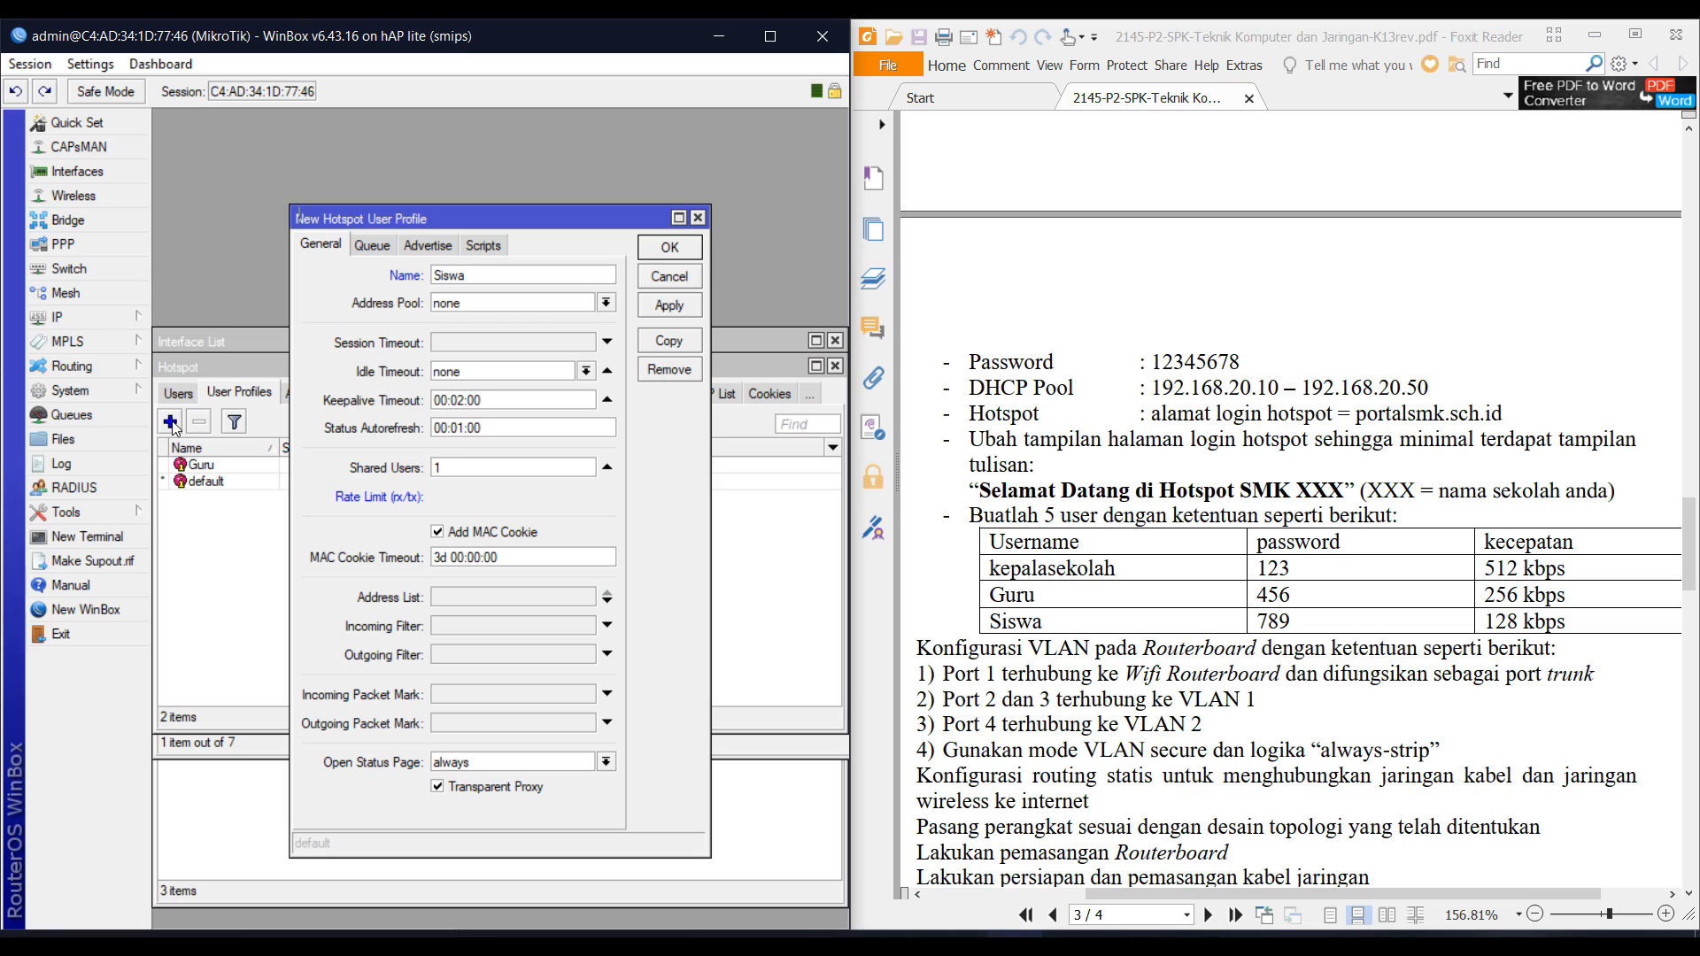
type("k/128k")
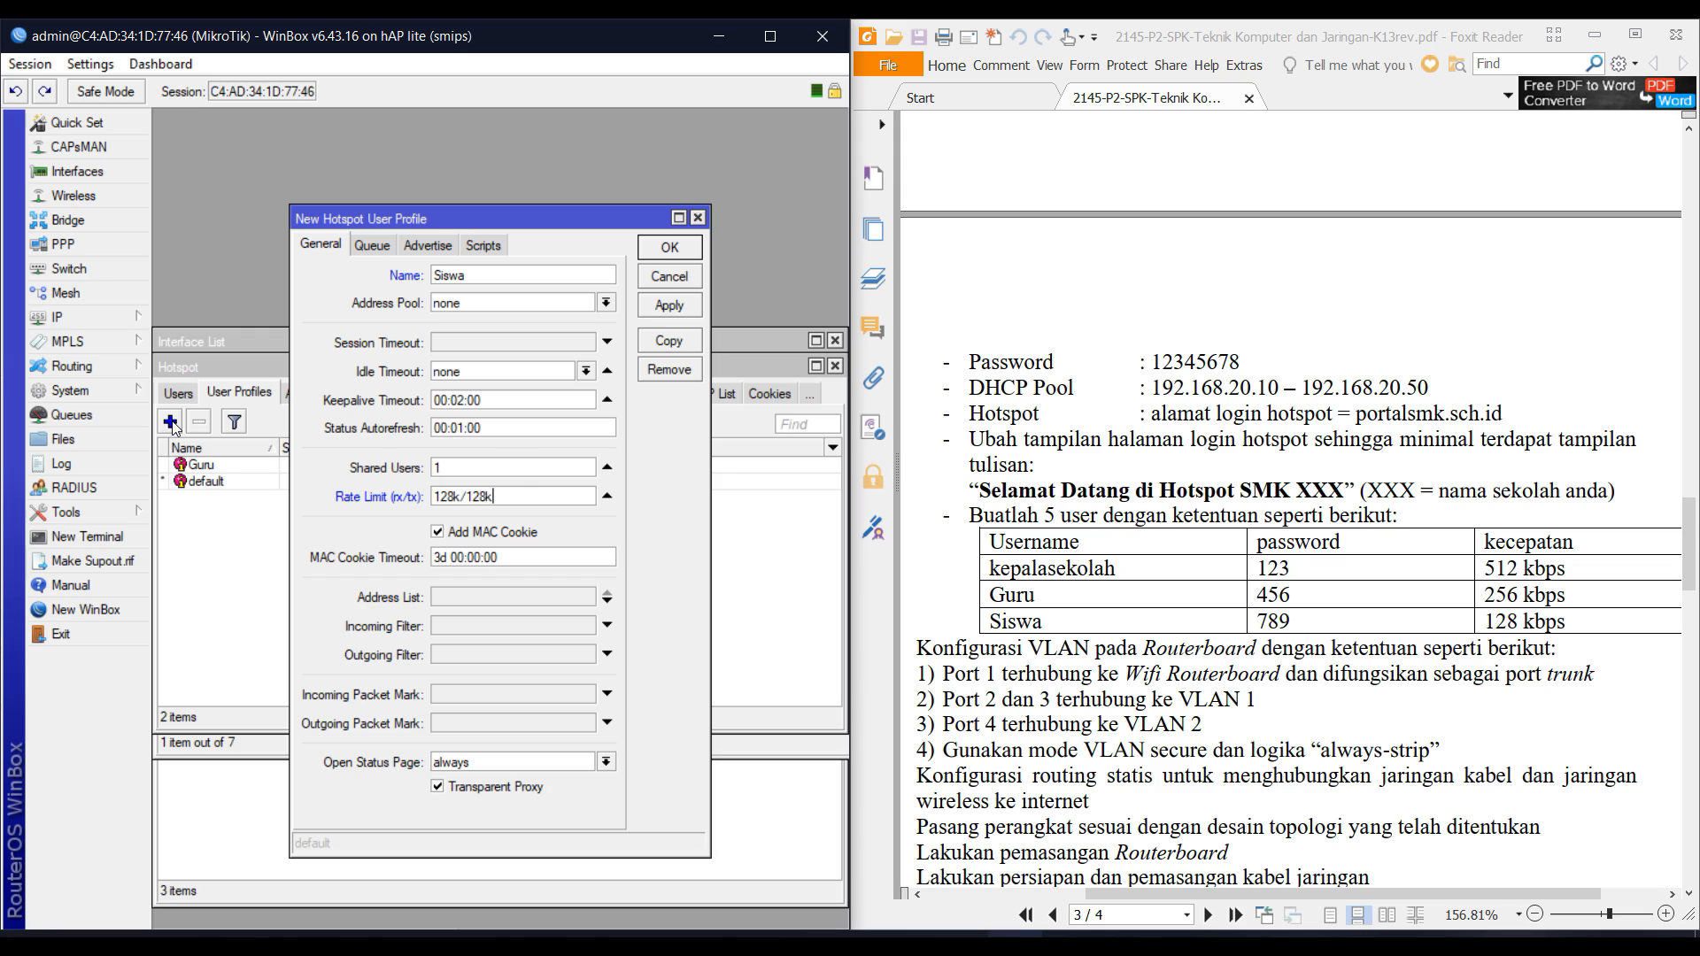
key("Return")
Add hotspot user profile Kepala_Sekolah with rate limit 512k/512k.
left_click(171, 423)
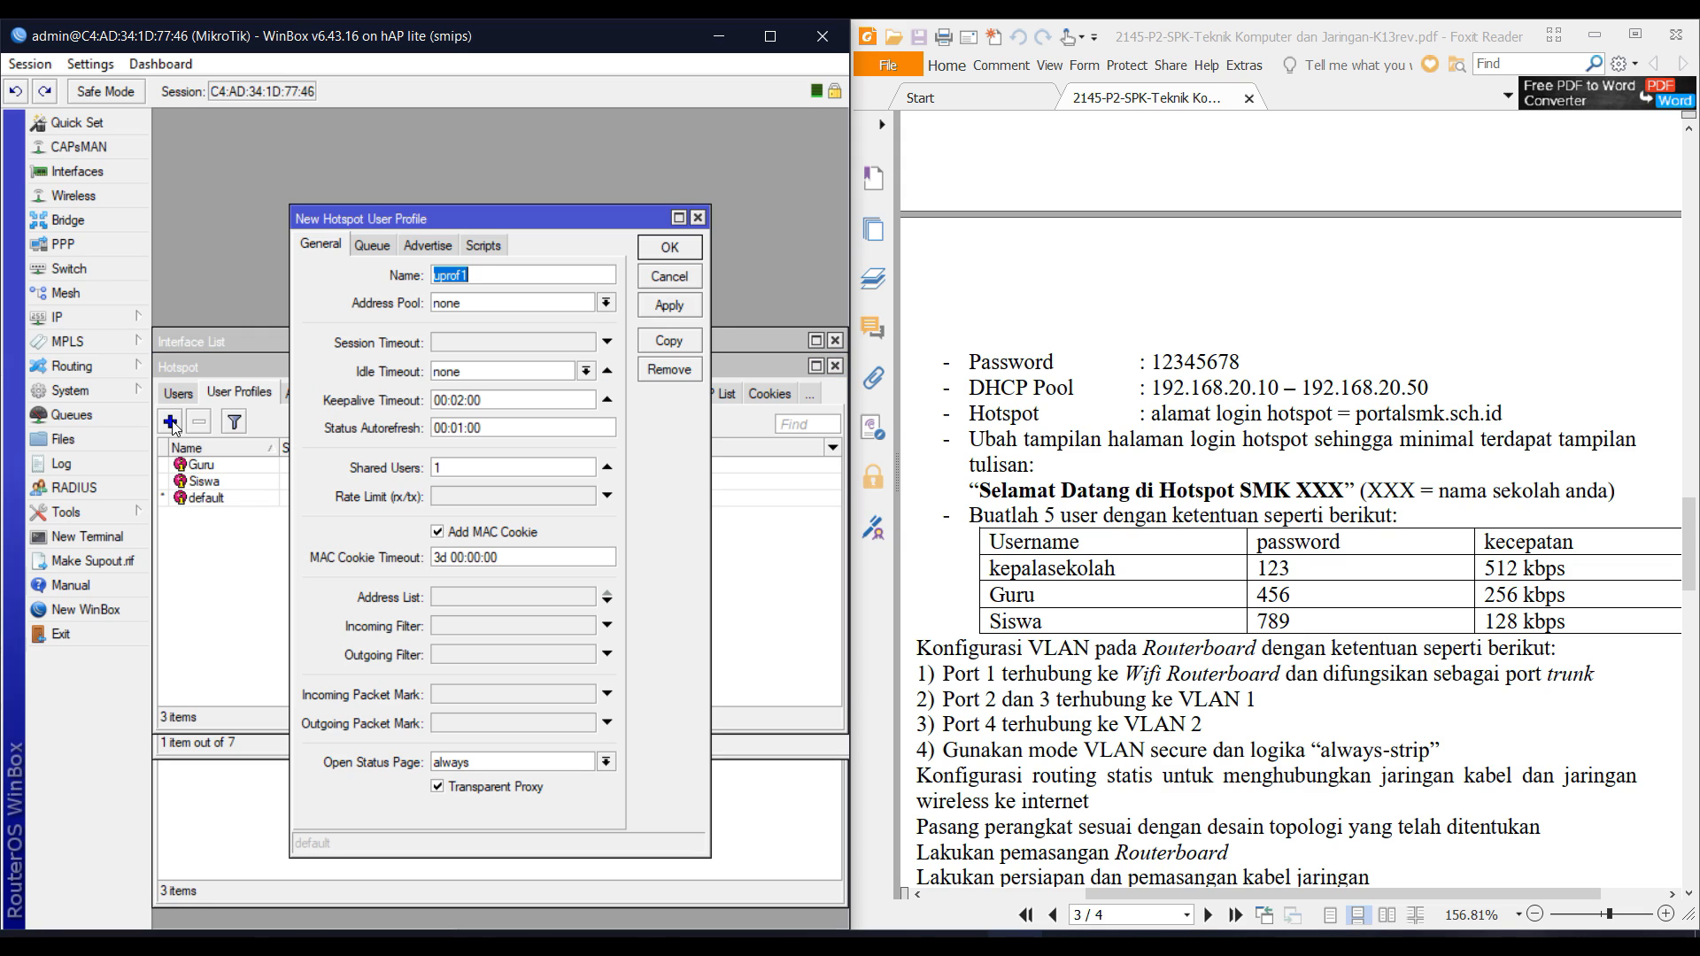
type("Kepala_Sekolah")
key("Tab")
key("Tab")
key("Tab")
key("Tab")
key("Tab")
key("Tab")
key("Tab")
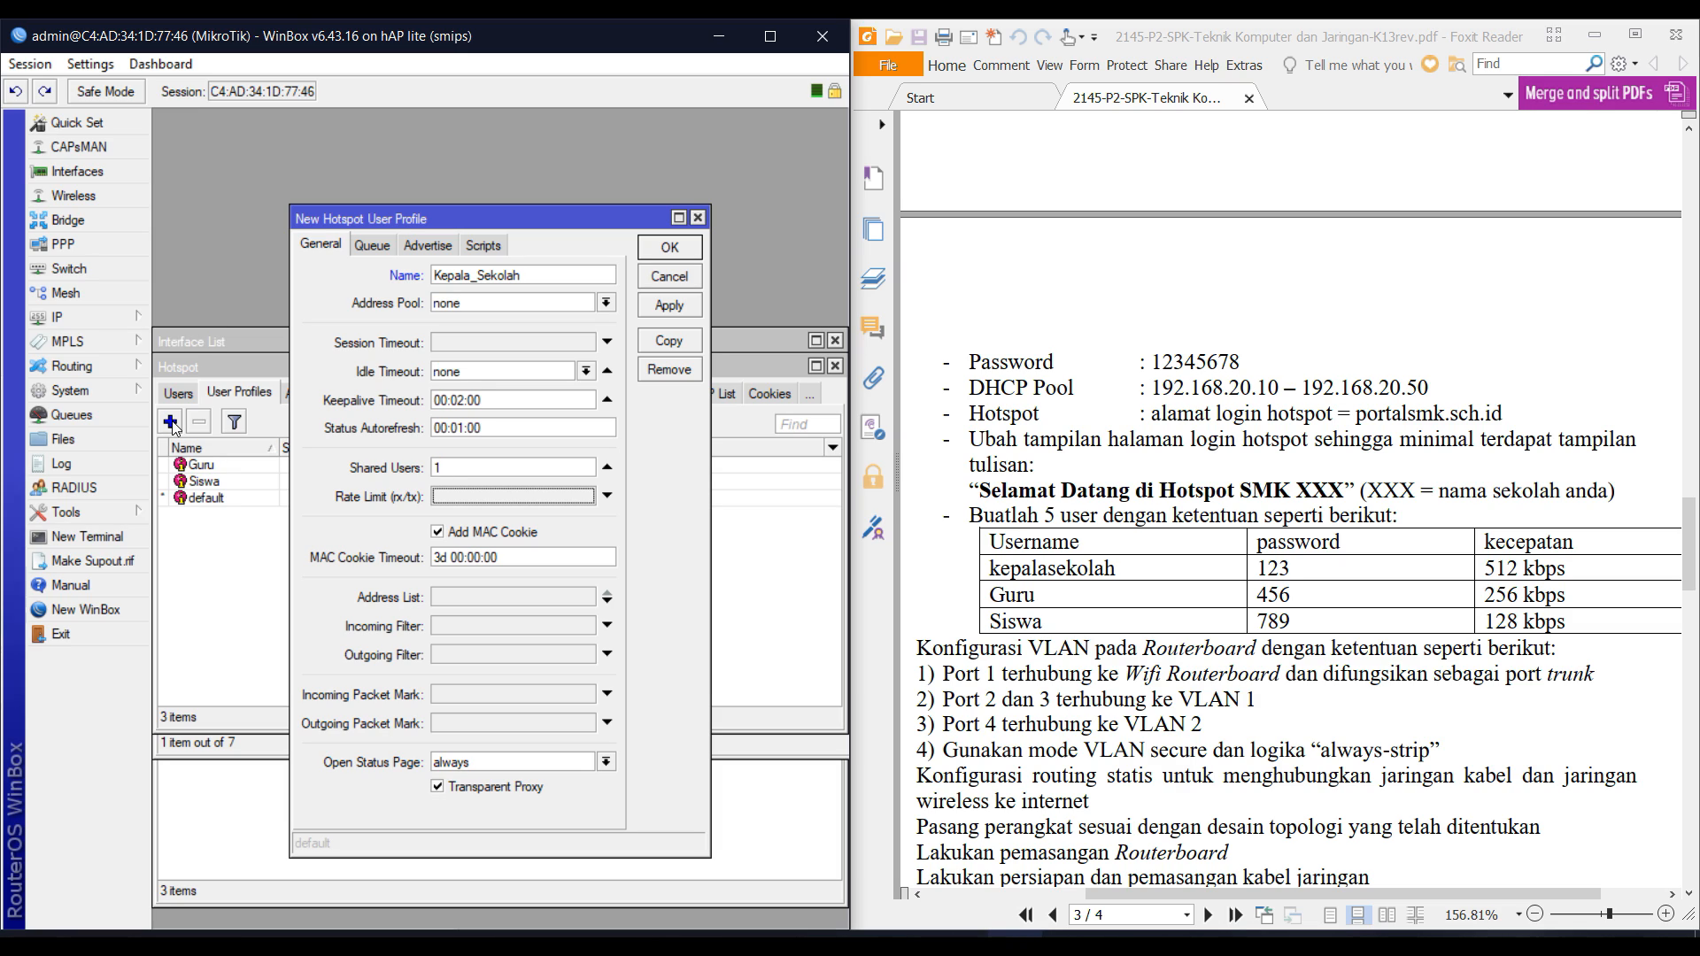
type("51")
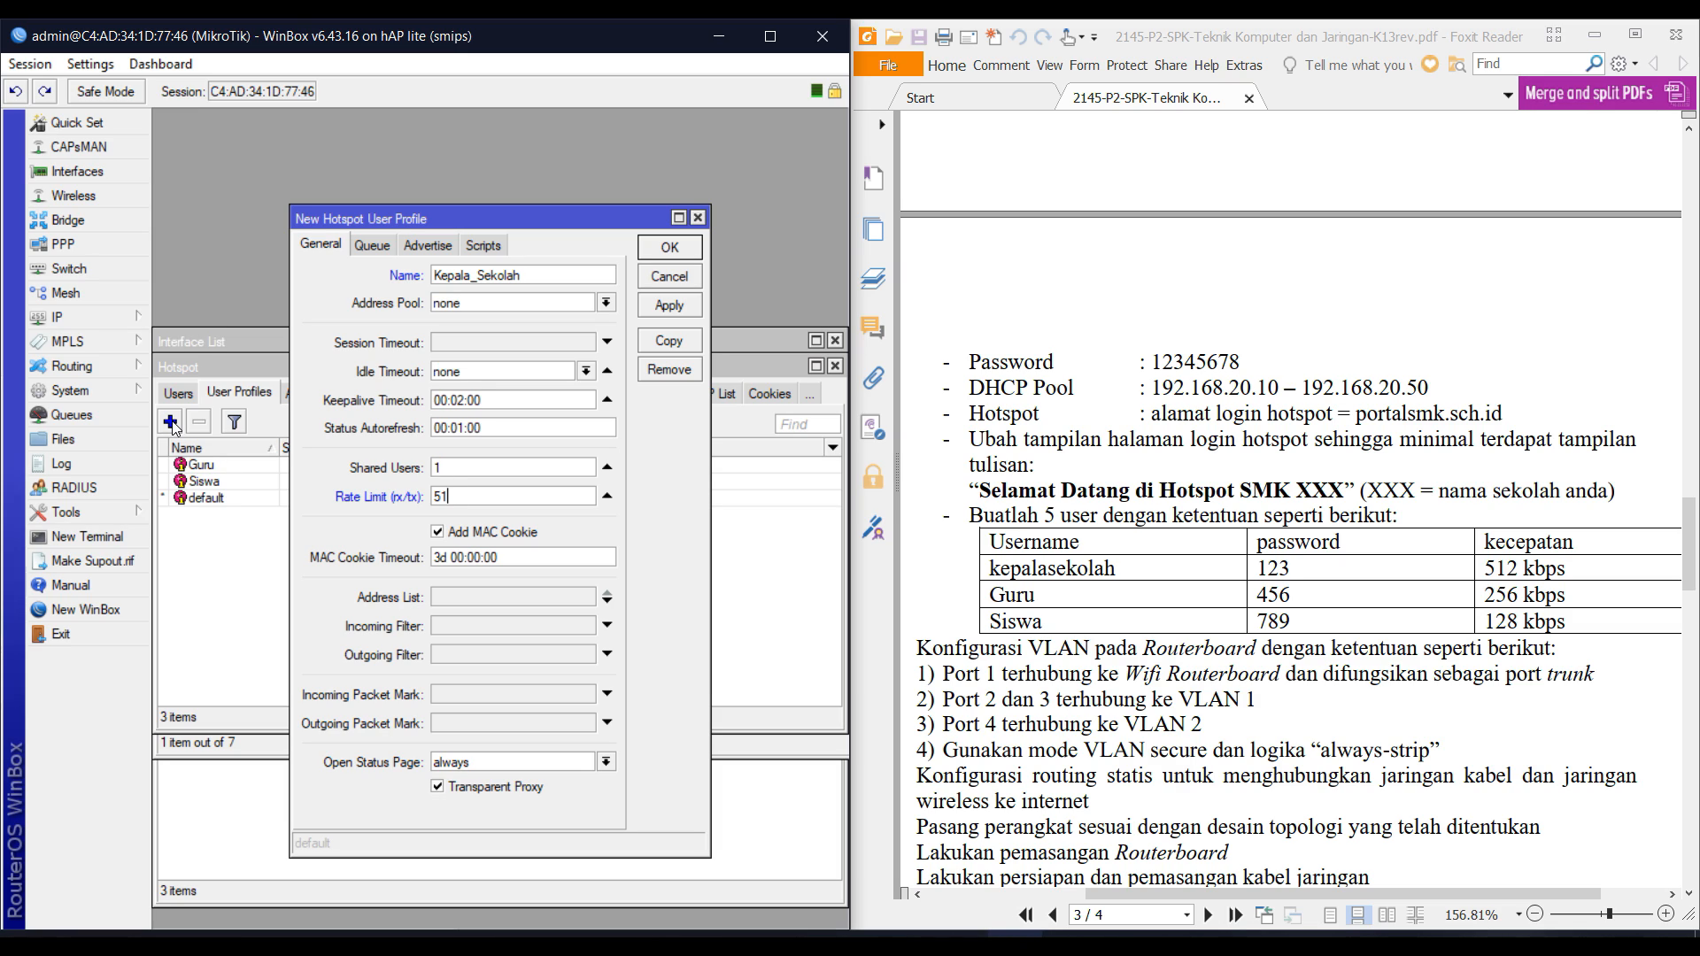
type("2k/512k")
key("Return")
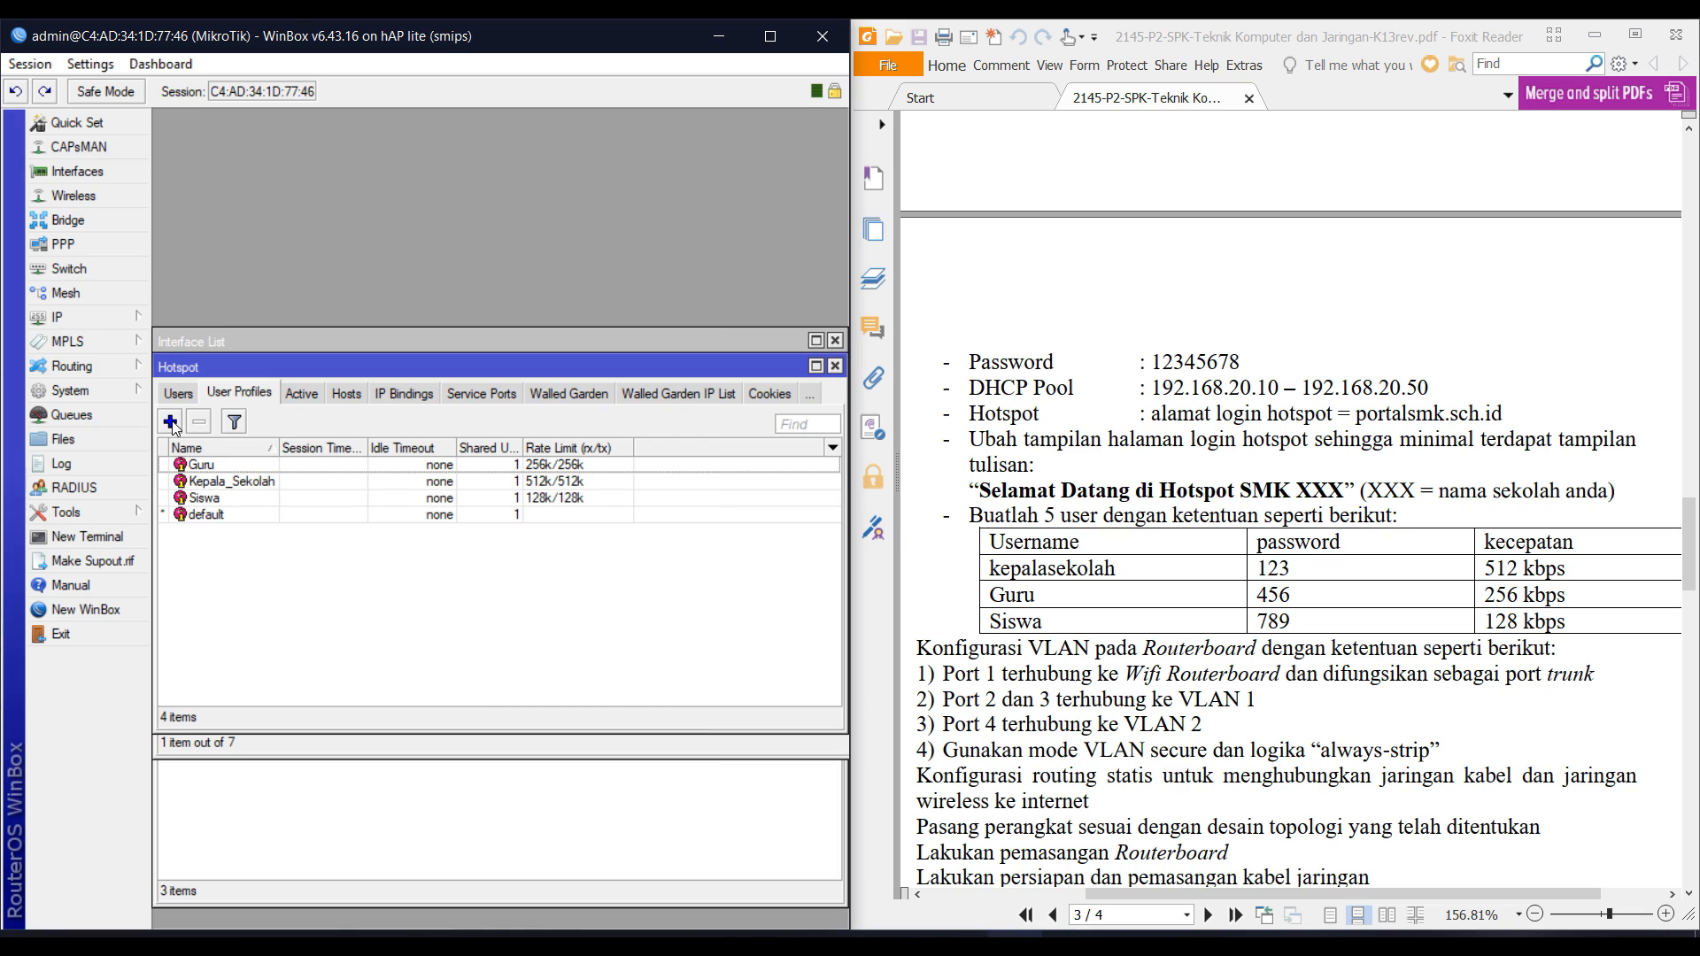
left_click(180, 395)
Add hotspot1 user kepsek with the Kepala_Sekolah profile.
left_click(170, 422)
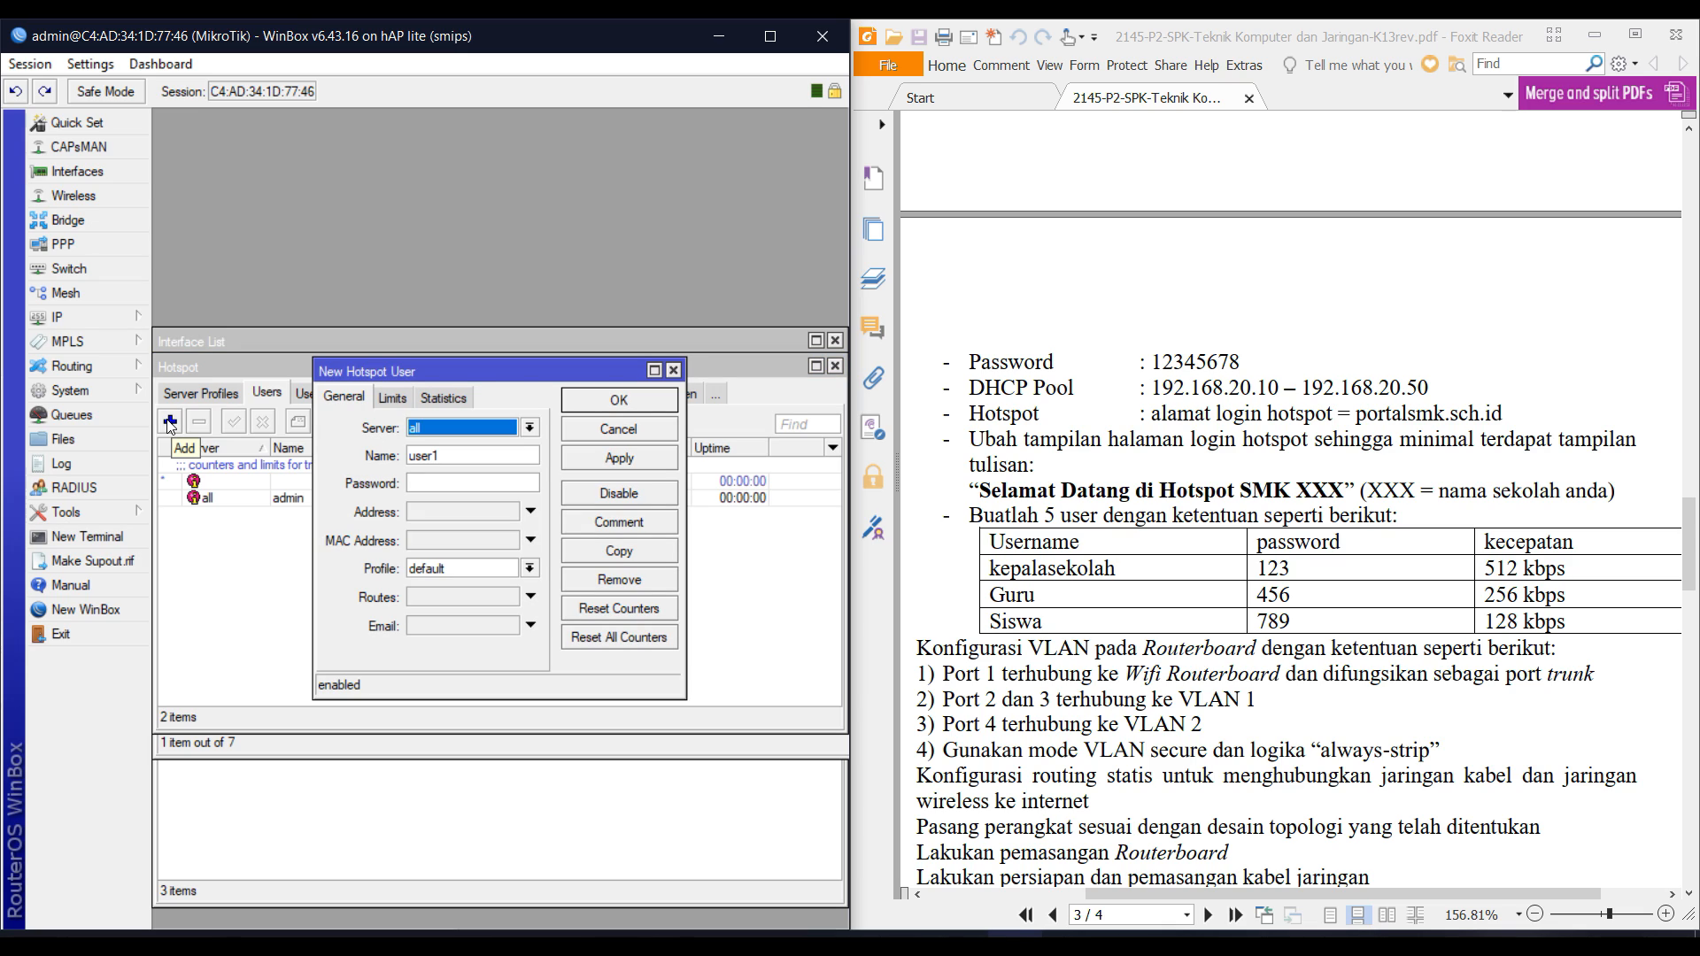
key("Down")
key("Tab")
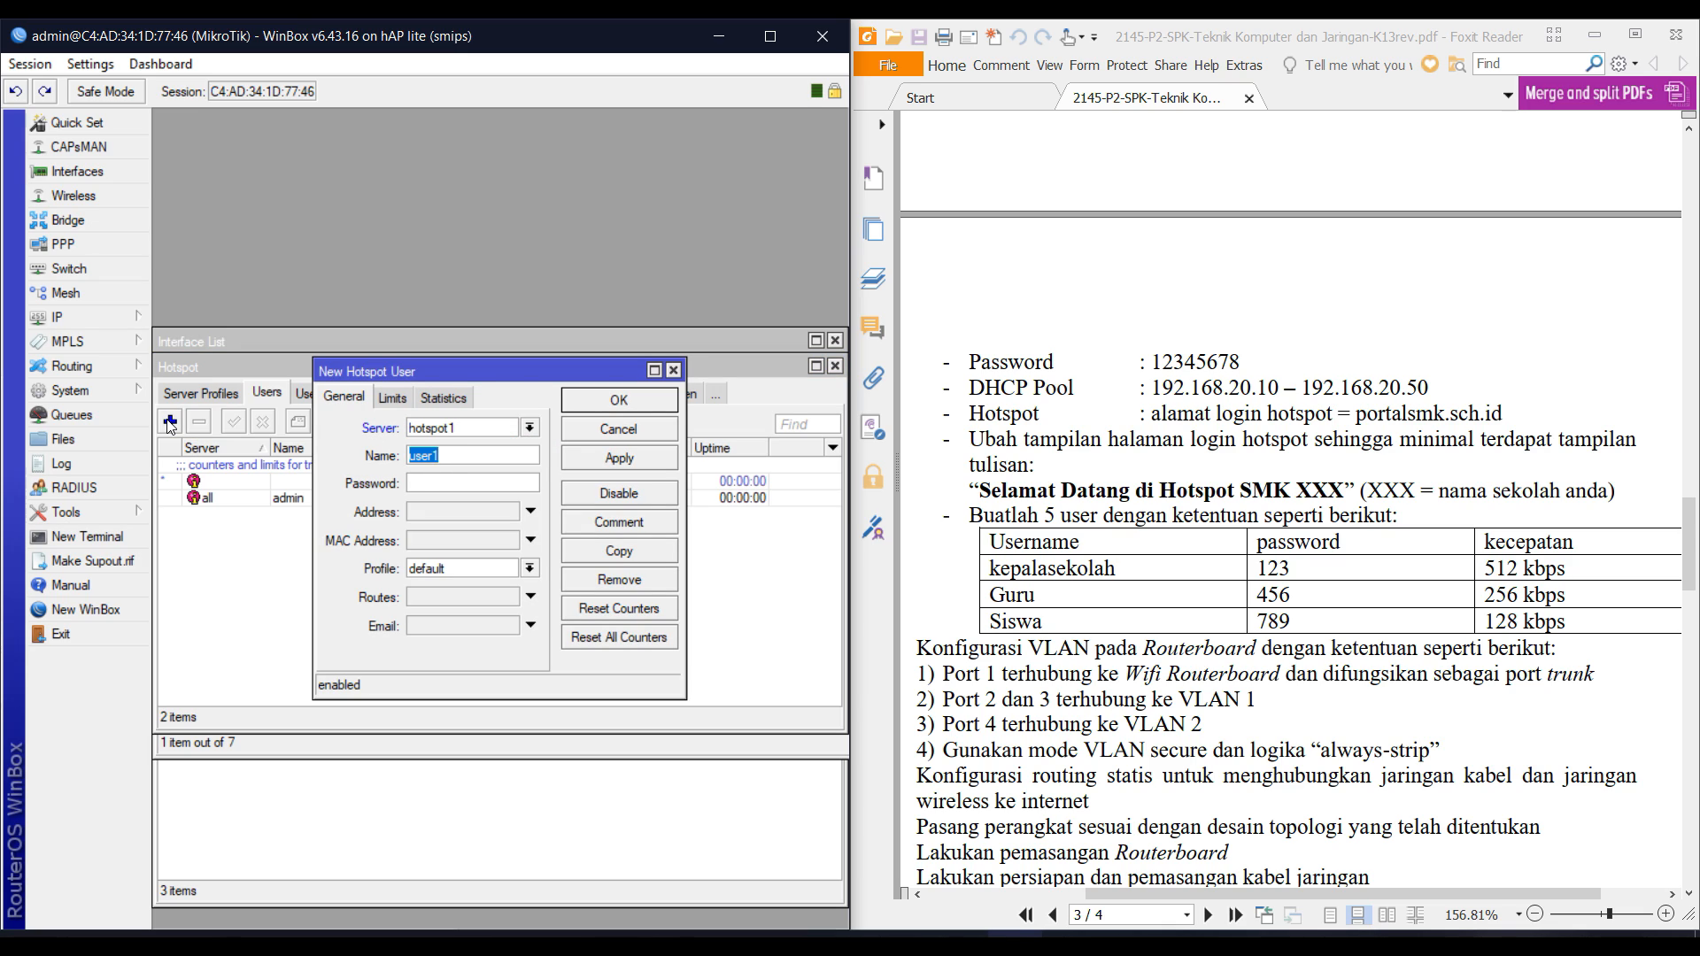
type("kepsek")
key("Tab")
key("Tab")
key("Tab")
key("Tab")
key("Down")
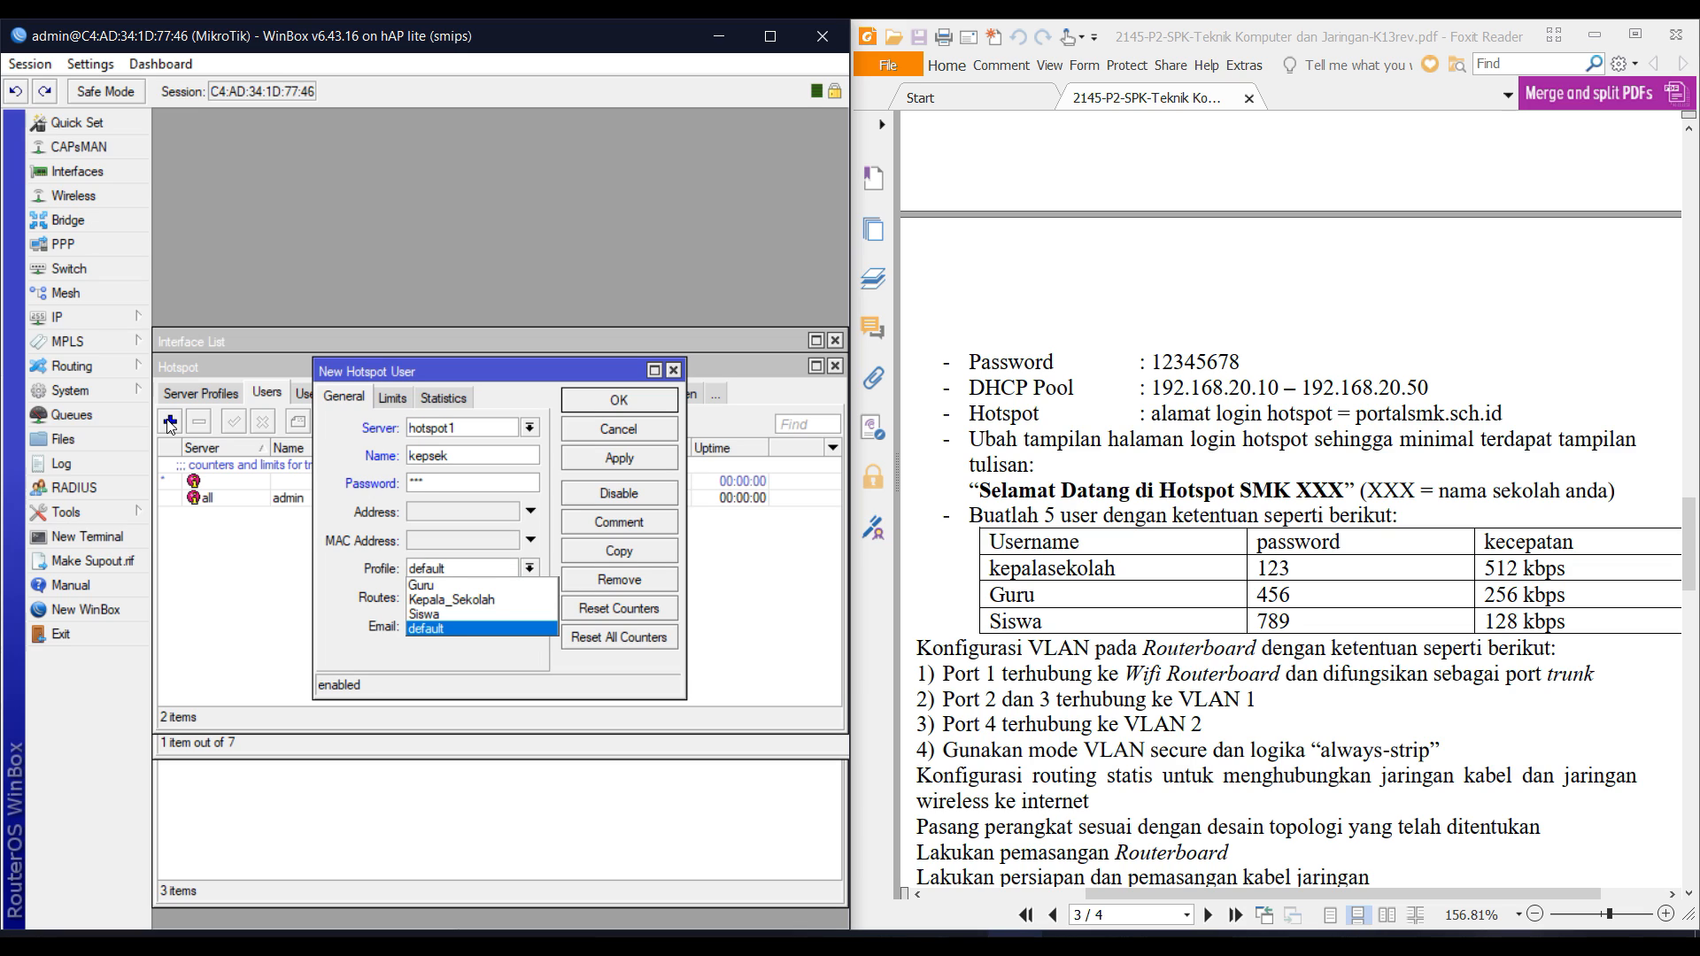
key("Up")
key("Up")
key("Return")
key("Return")
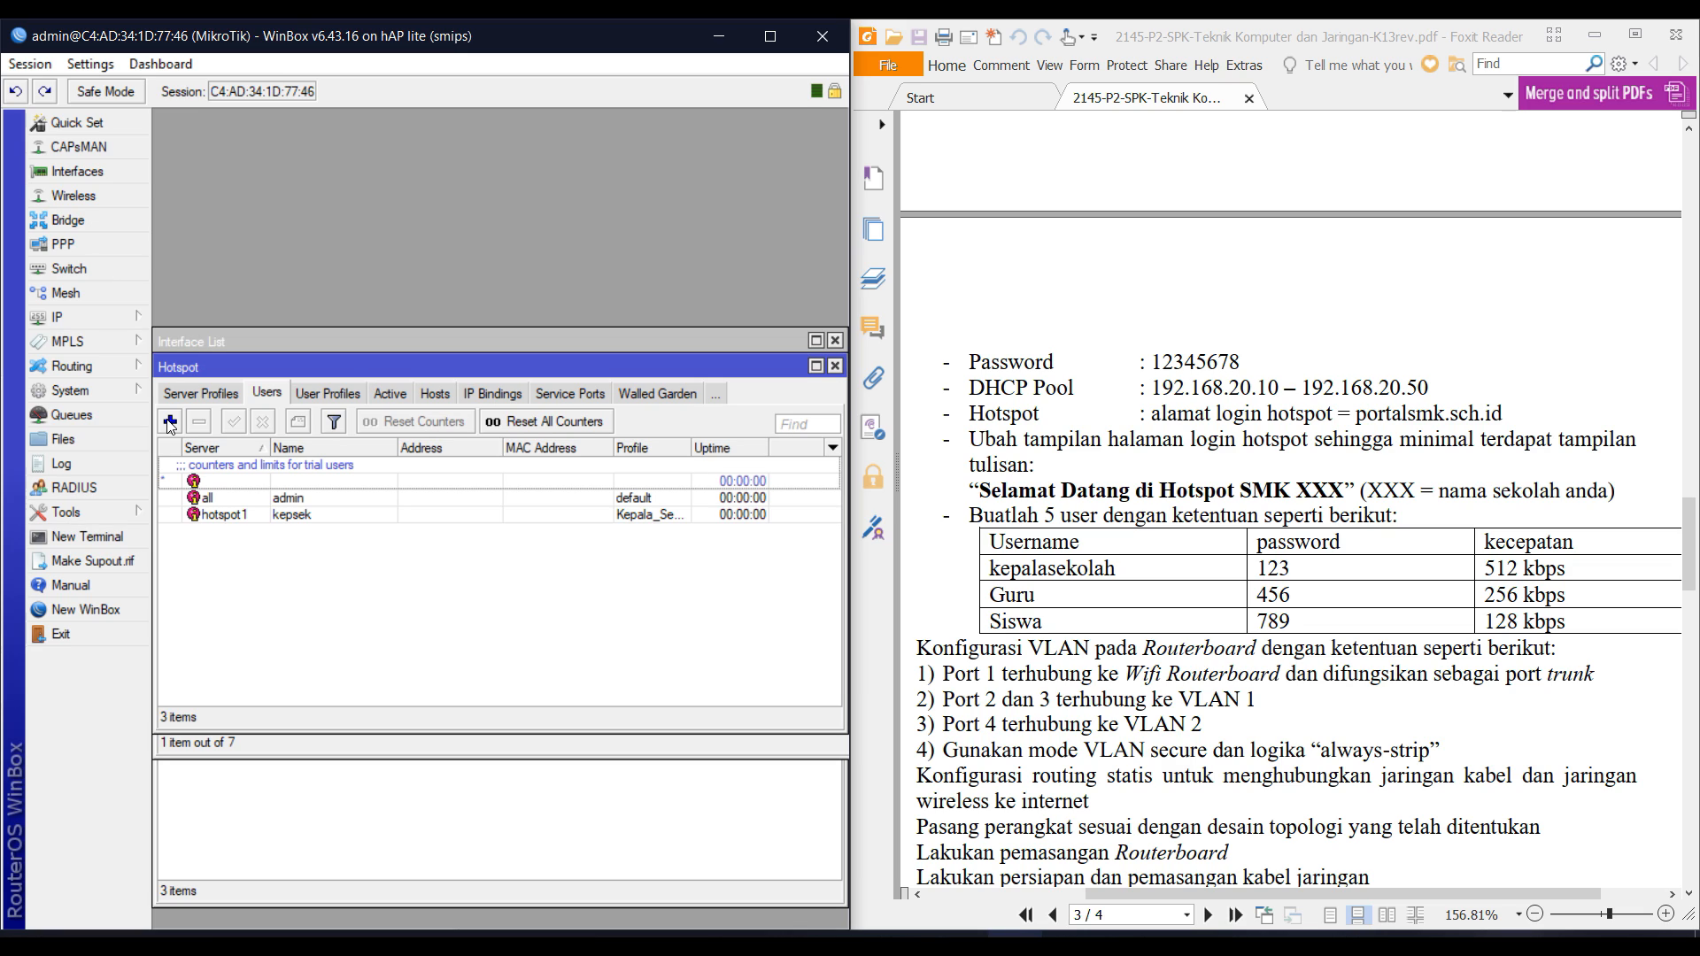
Add hotspot1 user Guru with a password and the Guru profile.
left_click(170, 423)
key("Down")
key("Down")
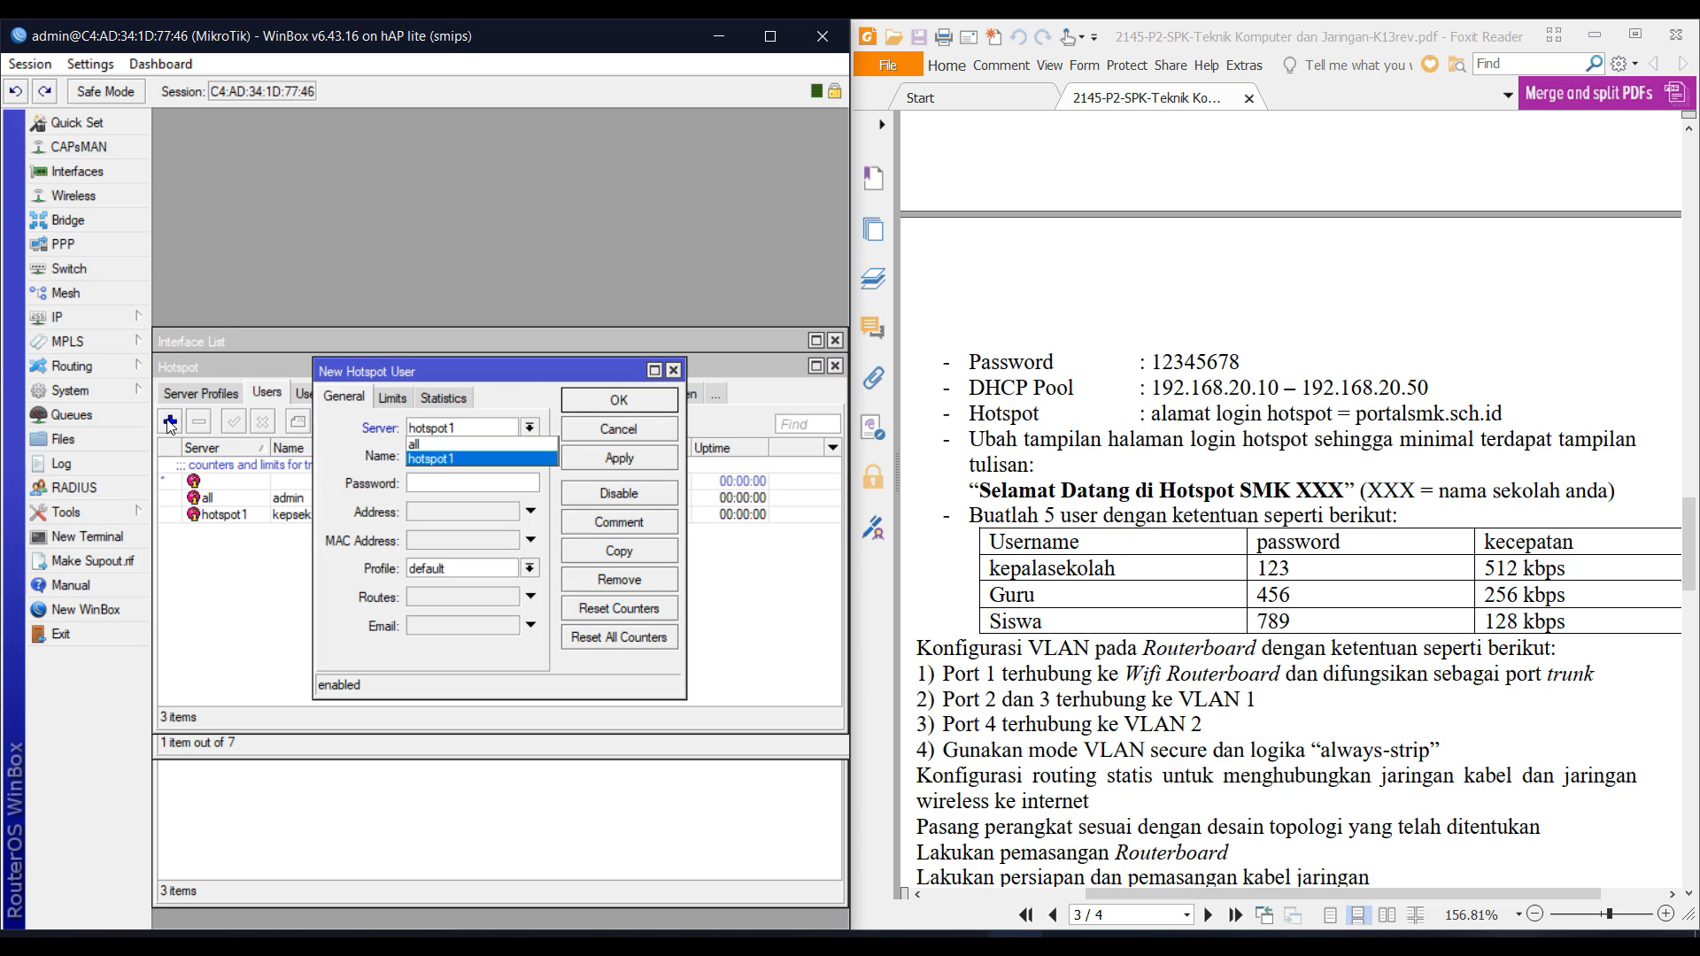
key("Return")
key("Tab")
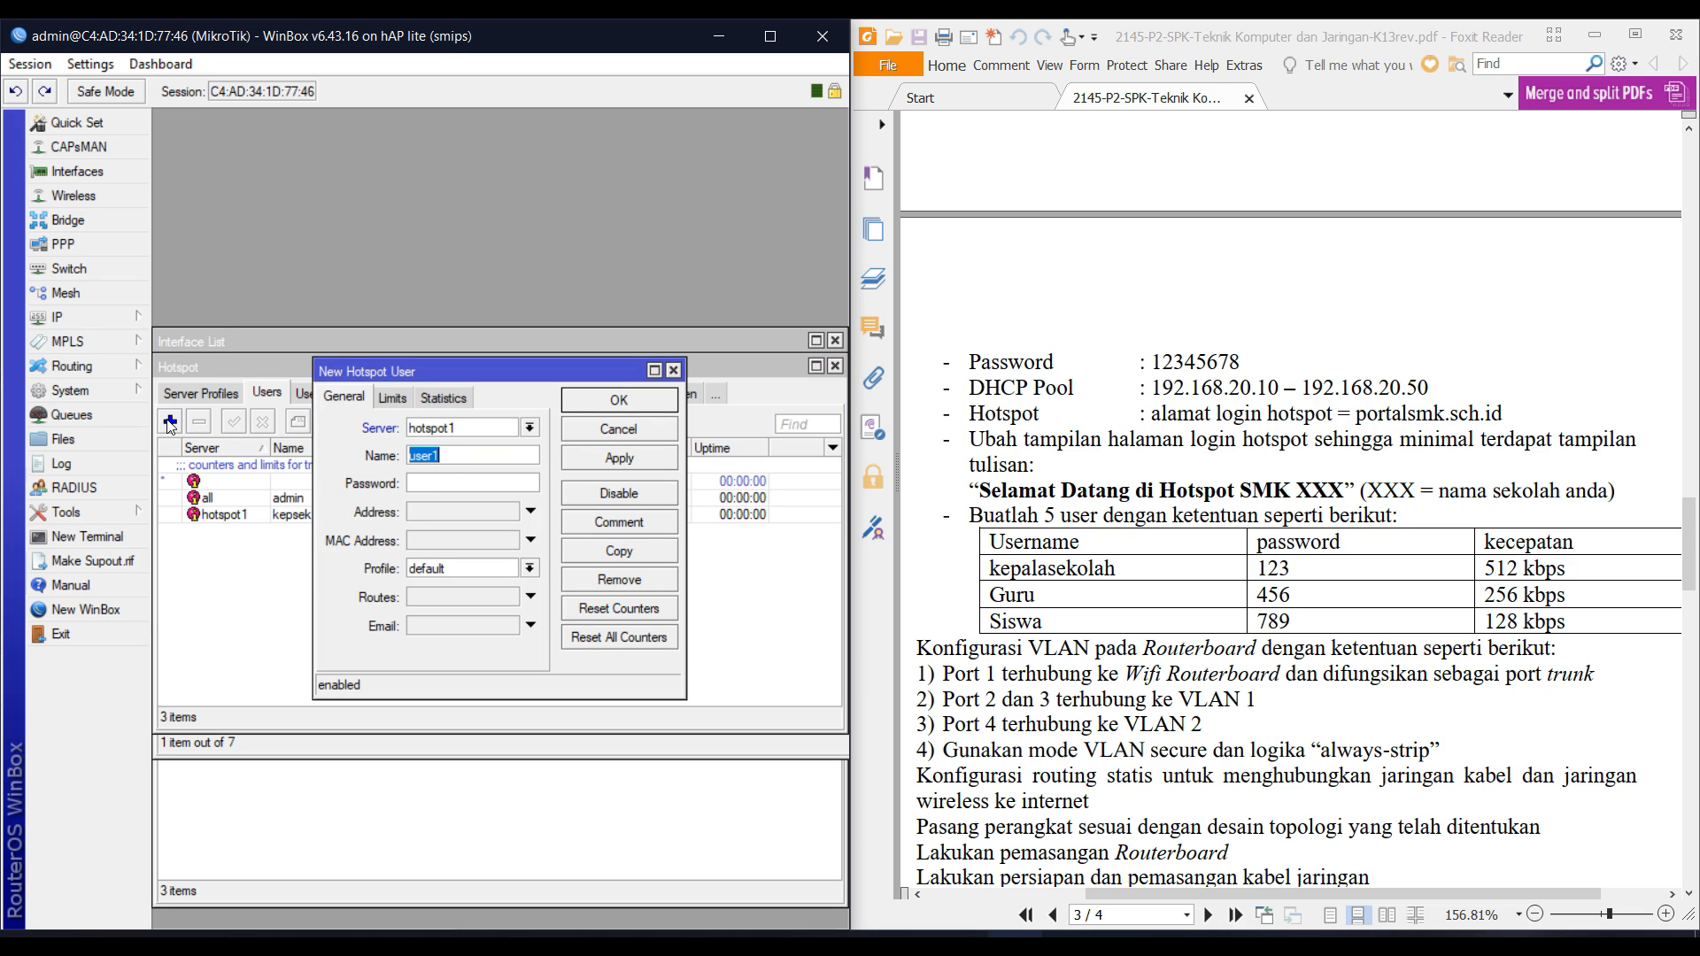
type("Guru")
key("Tab")
type("45")
key("Tab")
key("Tab")
key("Tab")
key("Down")
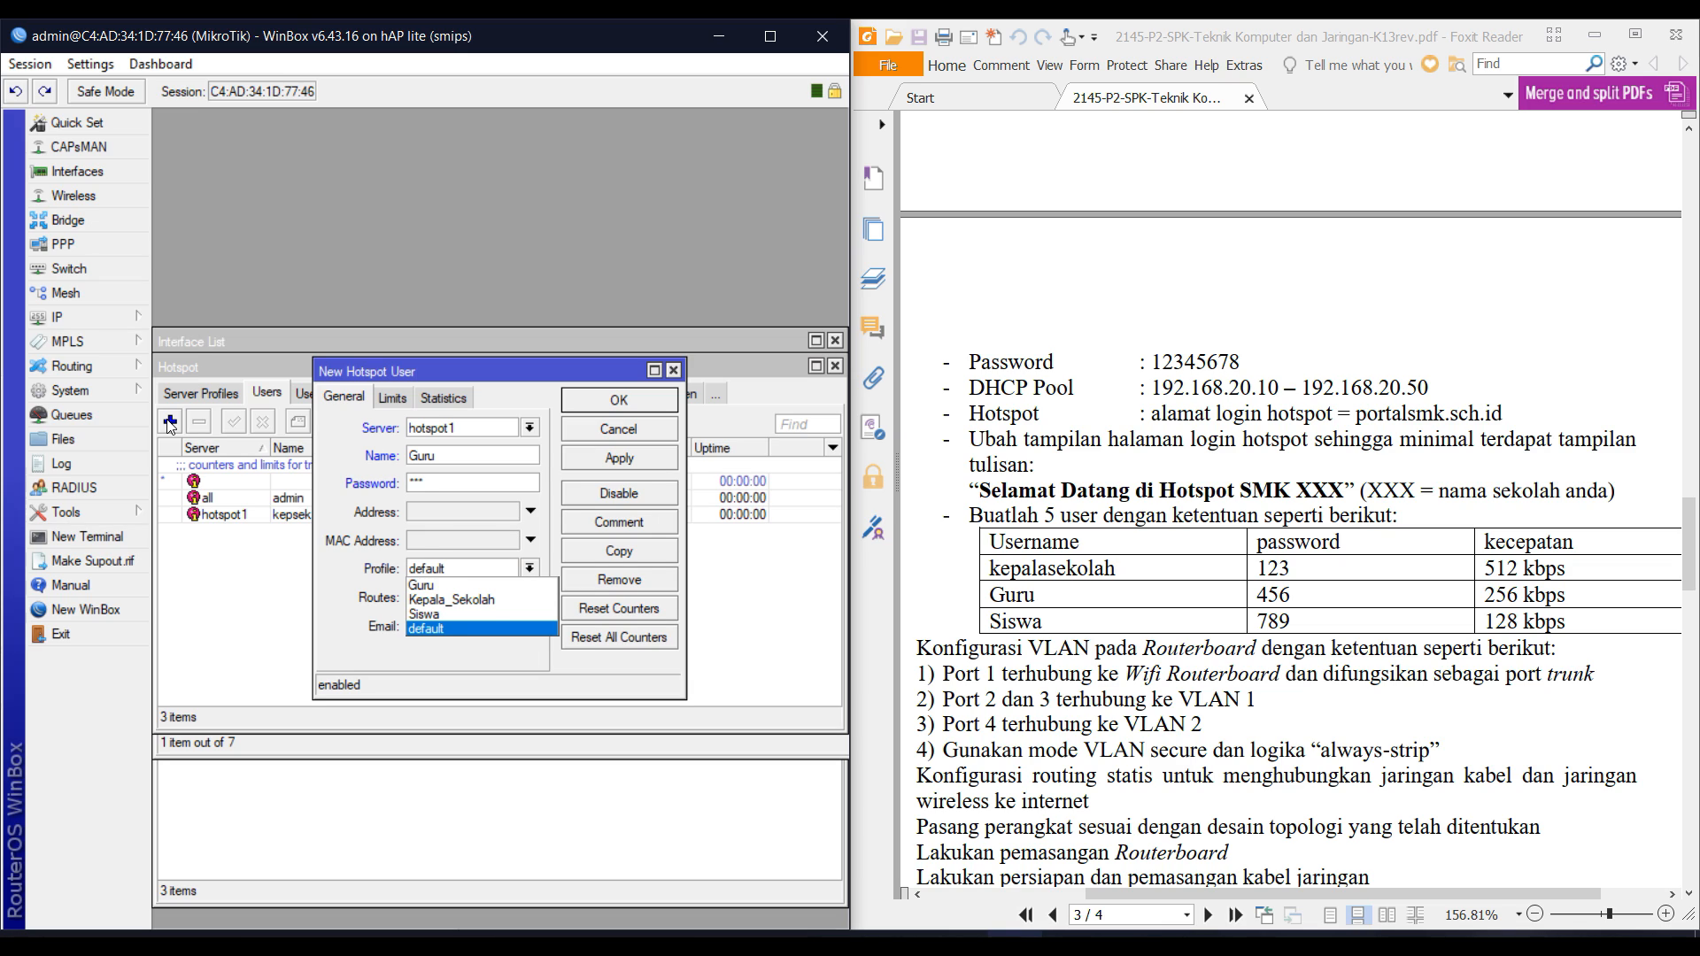
key("Up")
key("Up")
key("Up")
key("Return")
key("Return")
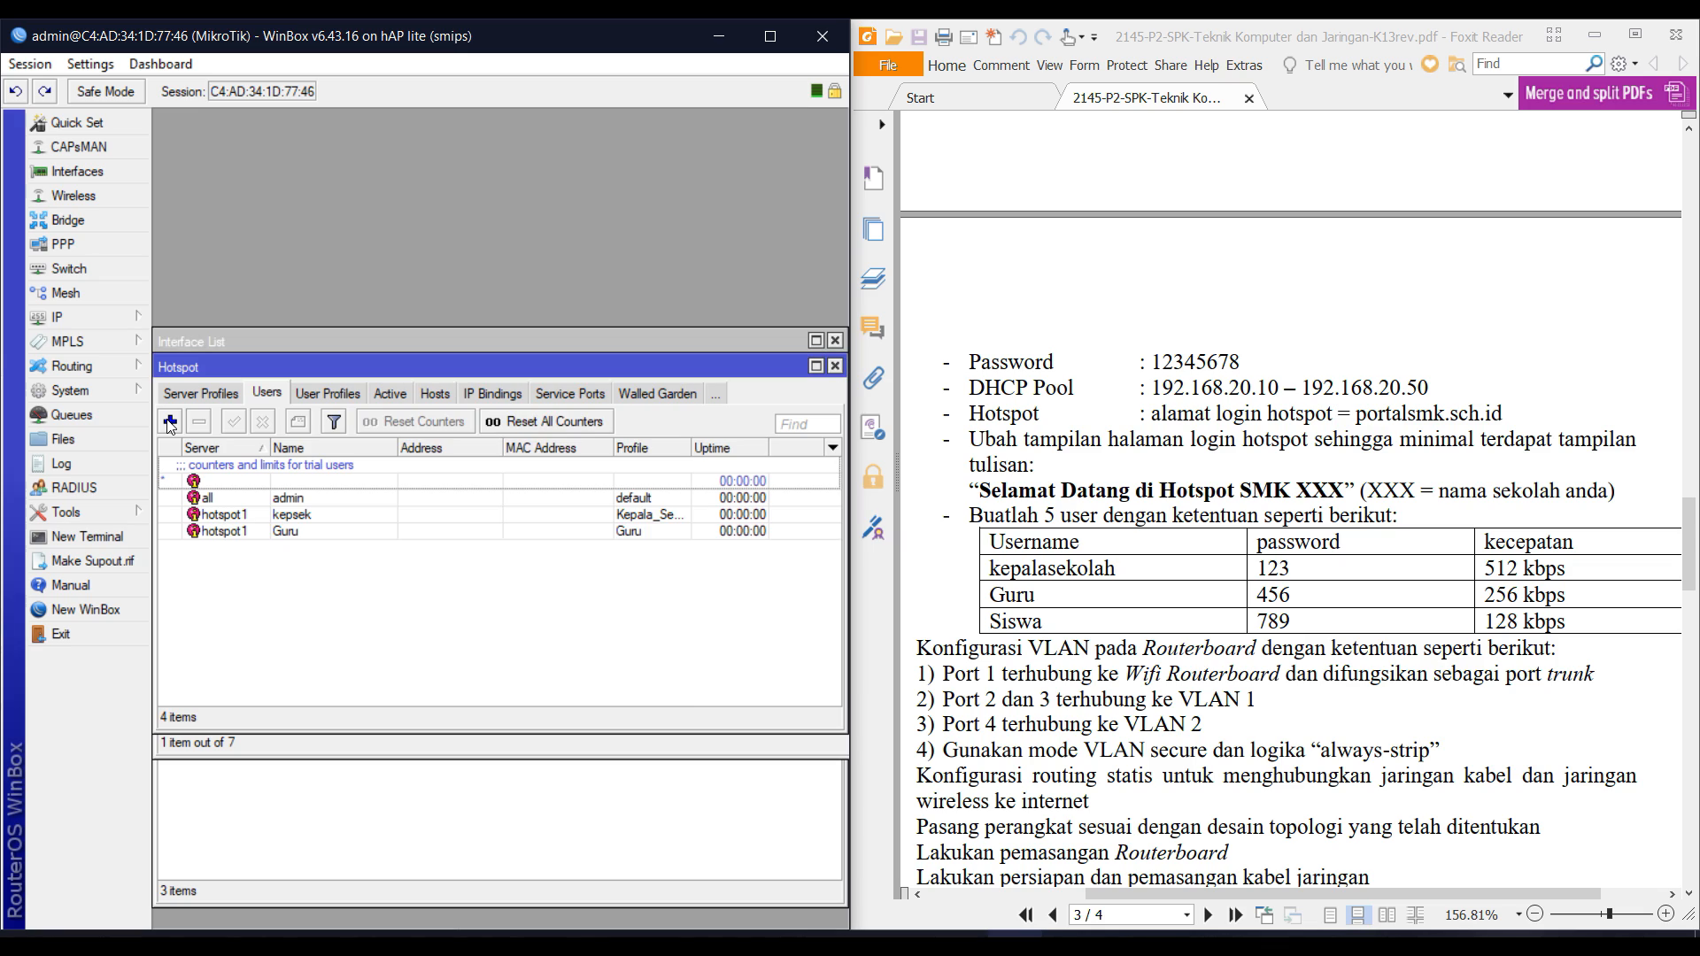
left_click(170, 422)
Add hotspot1 user Siswa with a password and the Siswa profile.
key("Down")
key("Down")
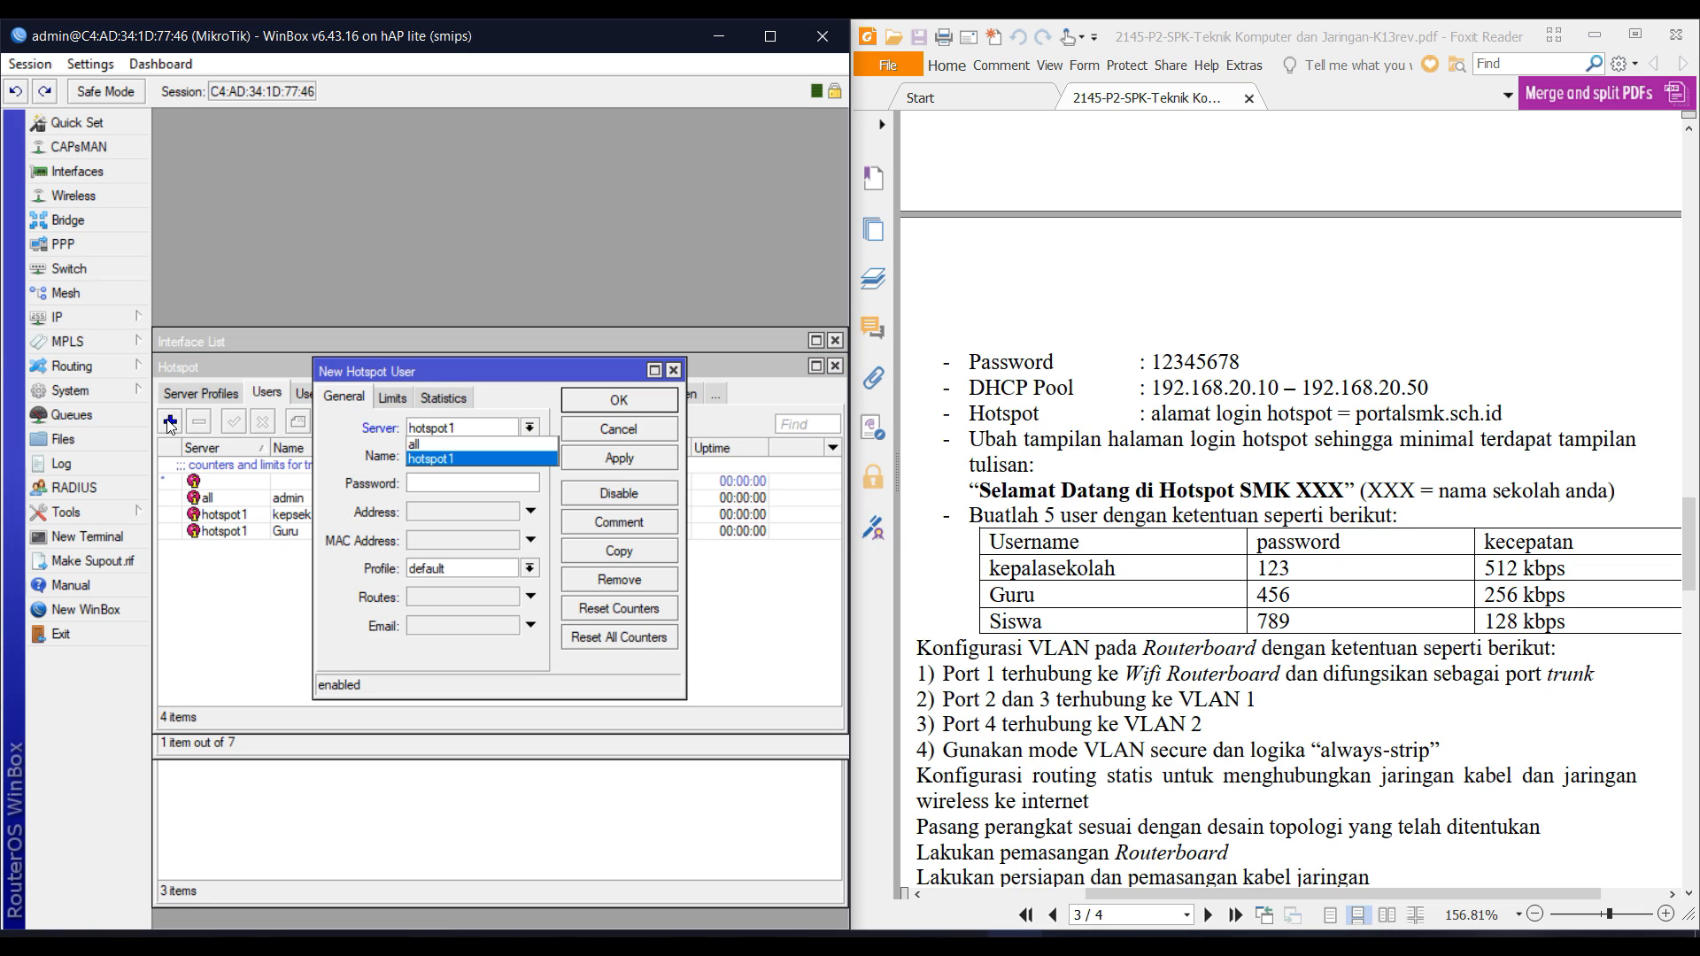
key("Return")
key("Tab")
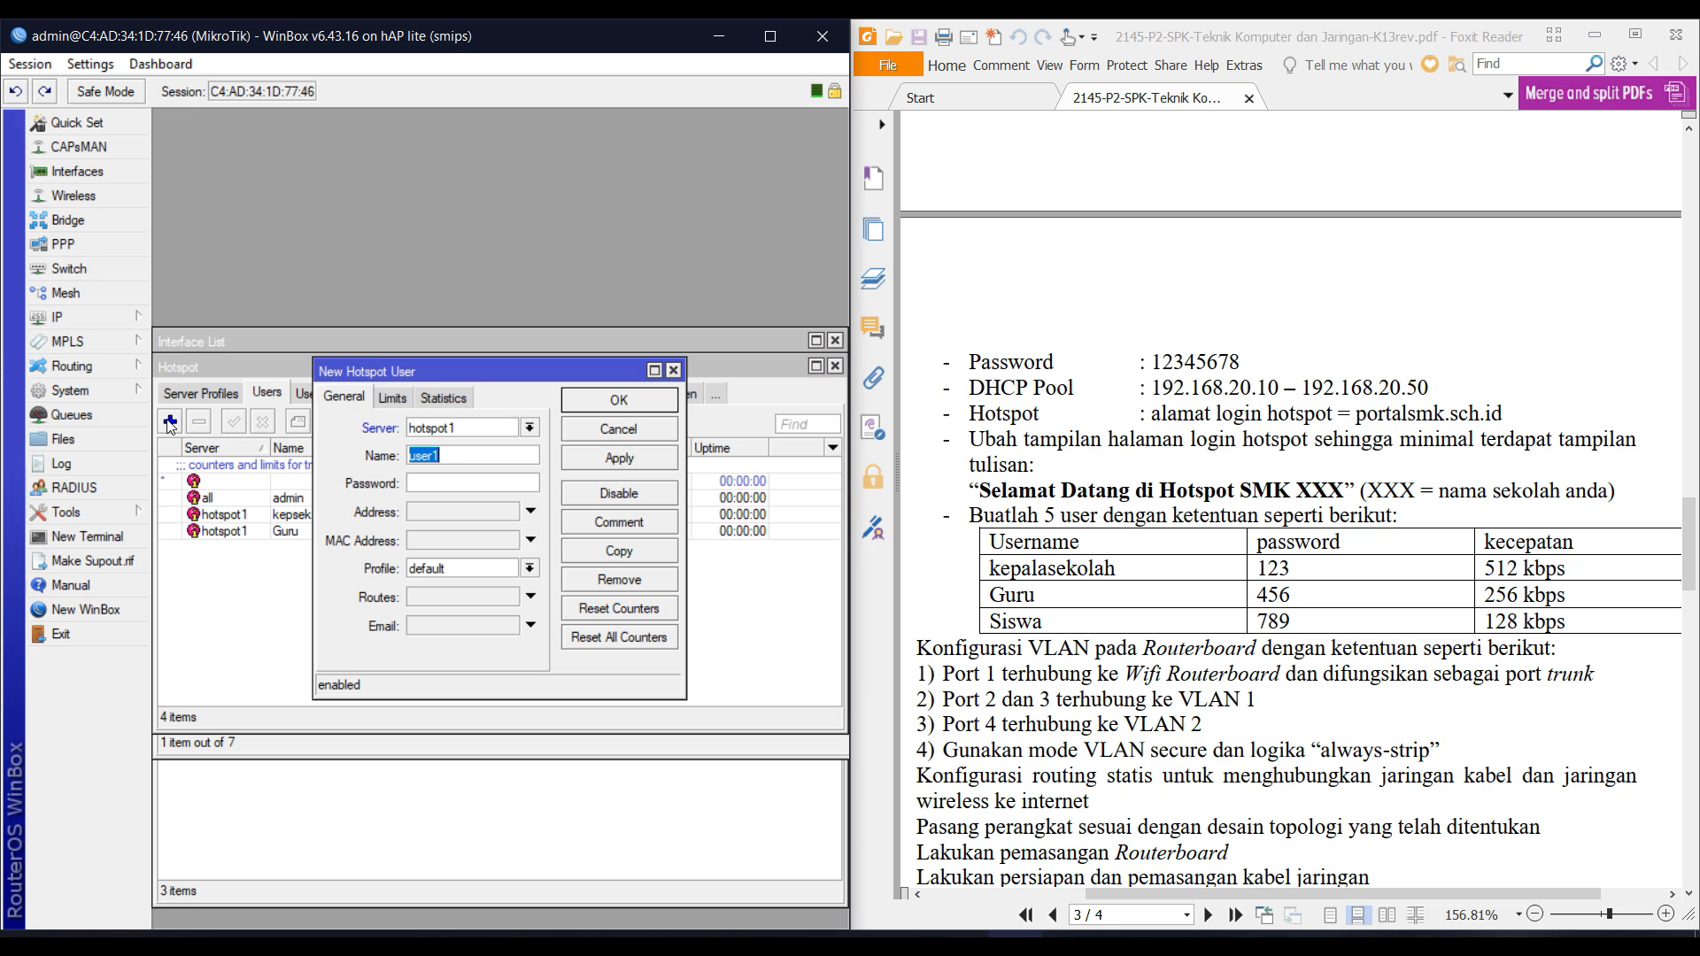
type("Siswa")
type("789")
key("Tab")
key("Tab")
key("Tab")
key("alt+Down")
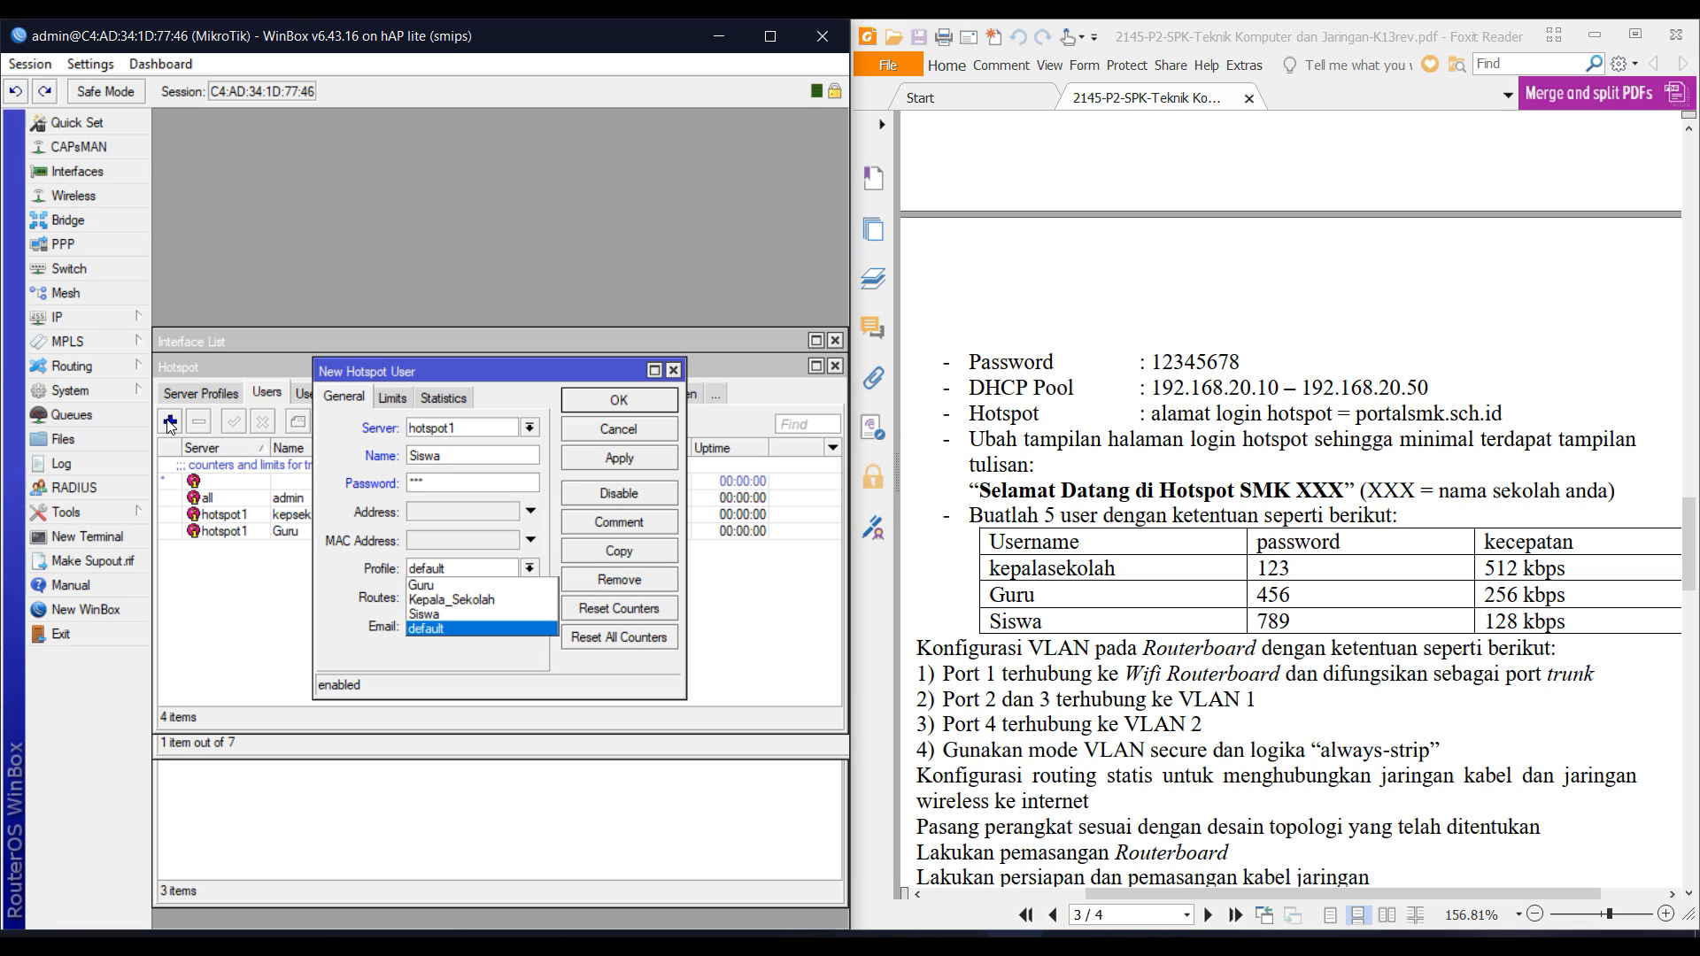
key("Up")
key("Up")
key("Up")
key("Down")
key("Down")
key("Return")
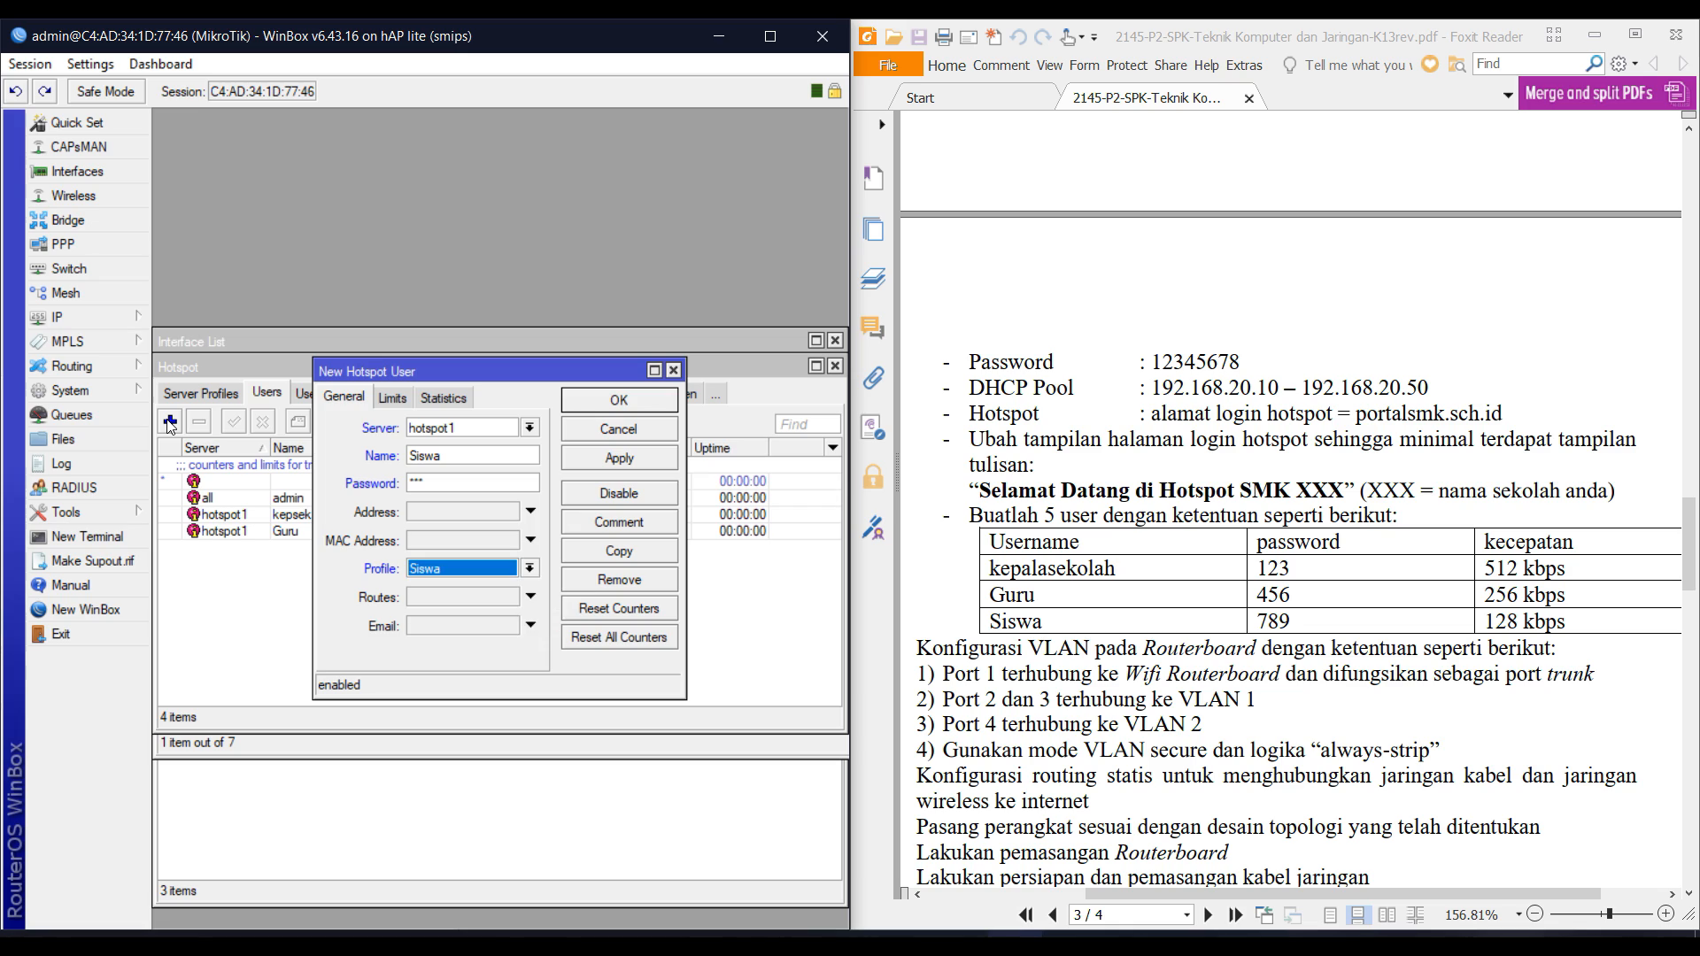
key("Return")
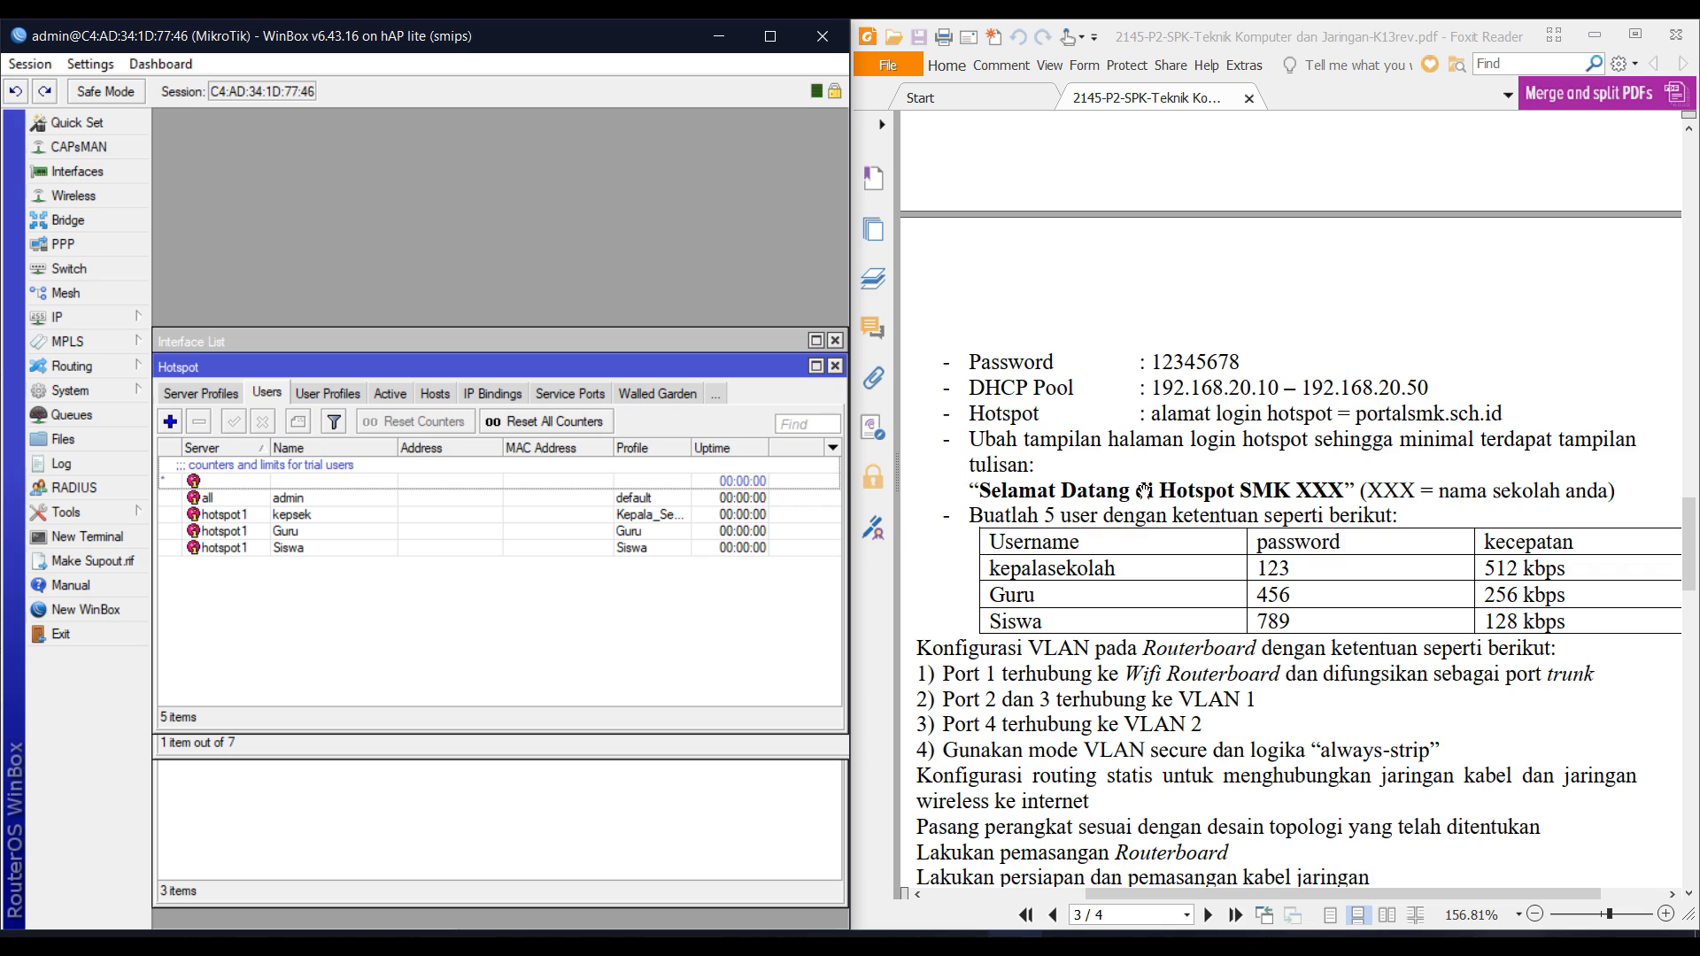
triple_click(1058, 446)
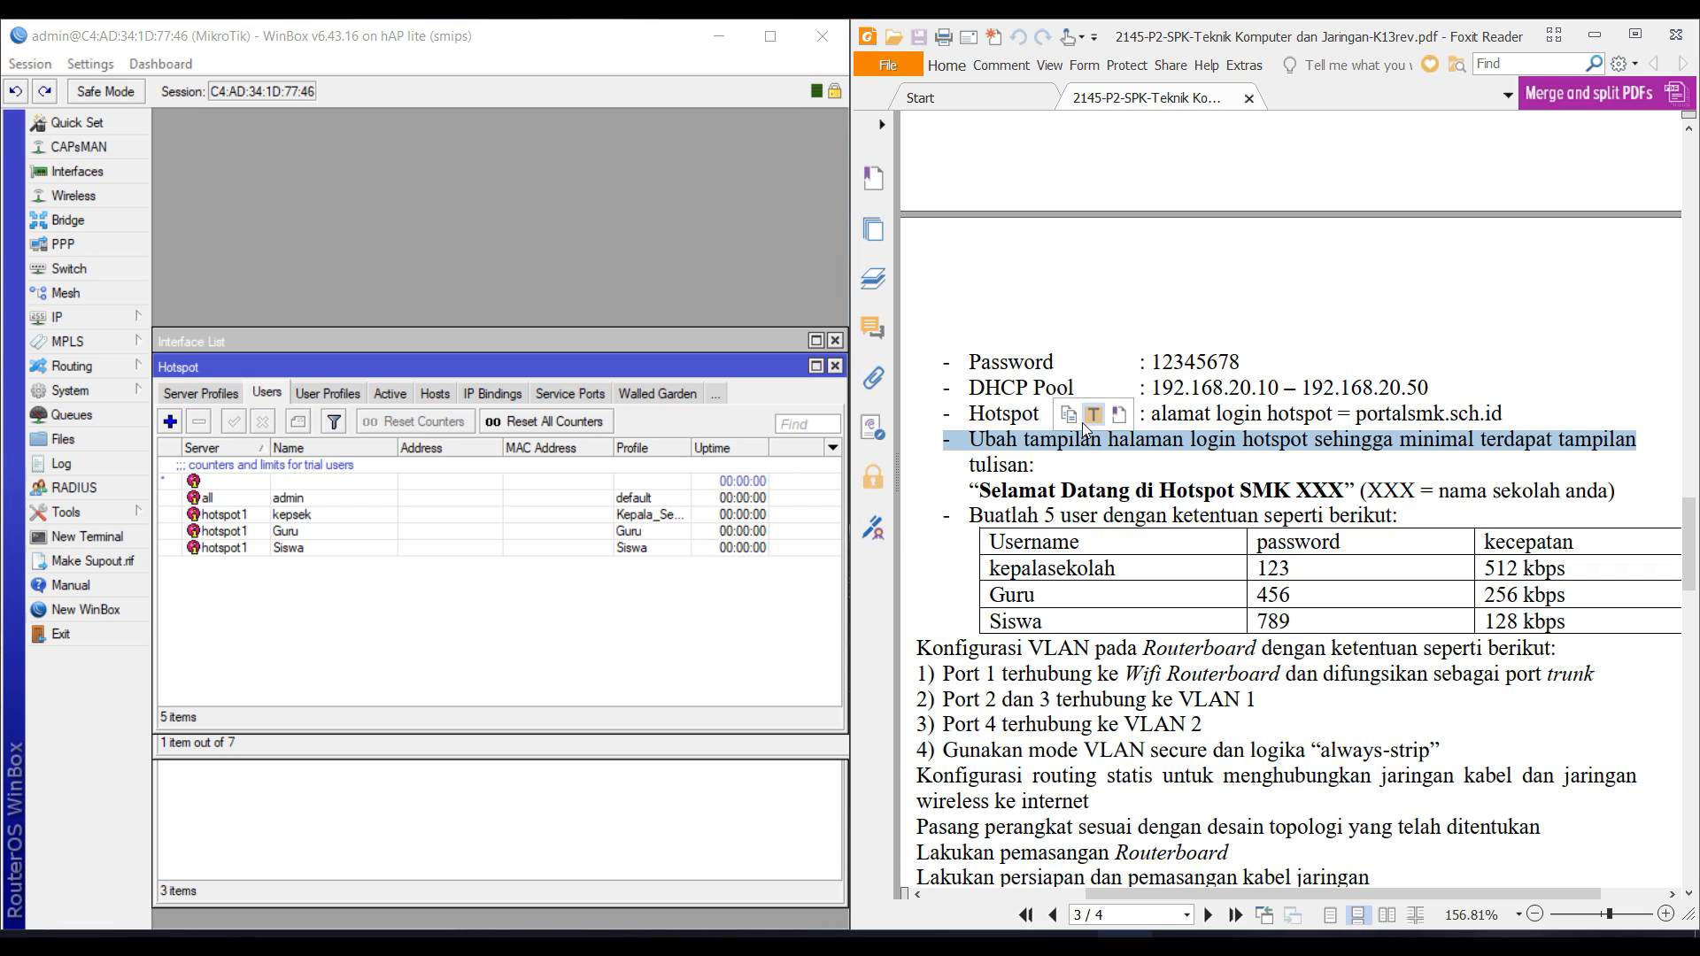
Copy the 'Selamat Datang' welcome line from the exam PDF and show the router's File List maximized.
left_click(1085, 423)
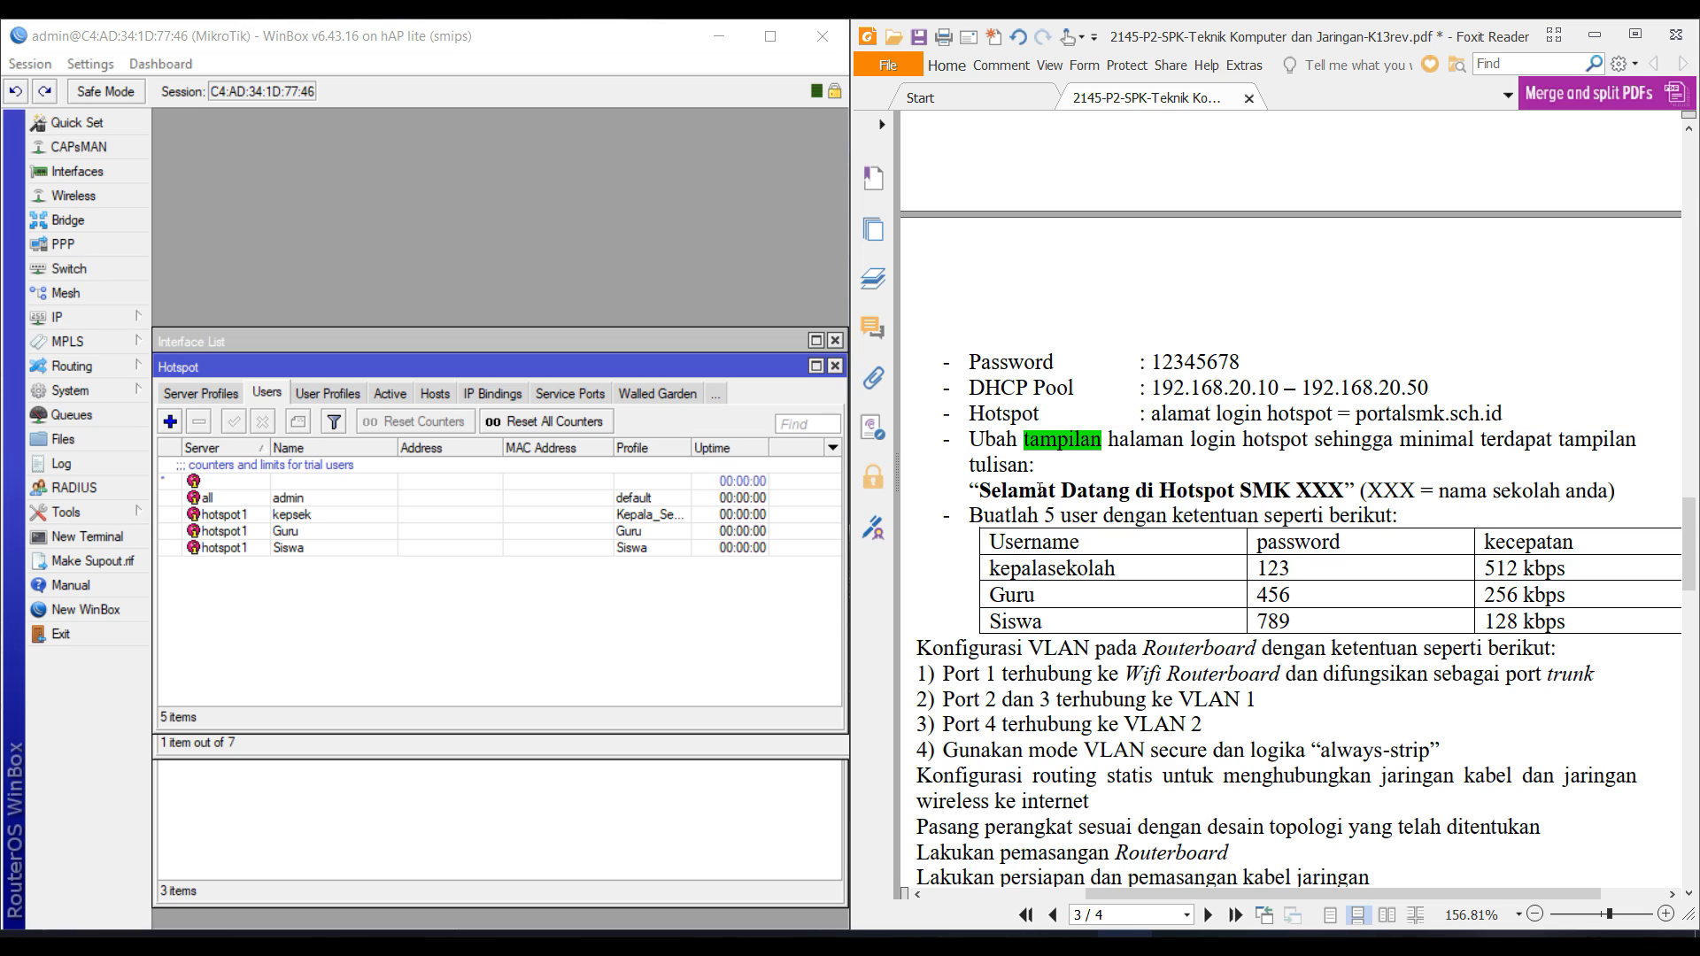
triple_click(1041, 492)
key("ctrl+c")
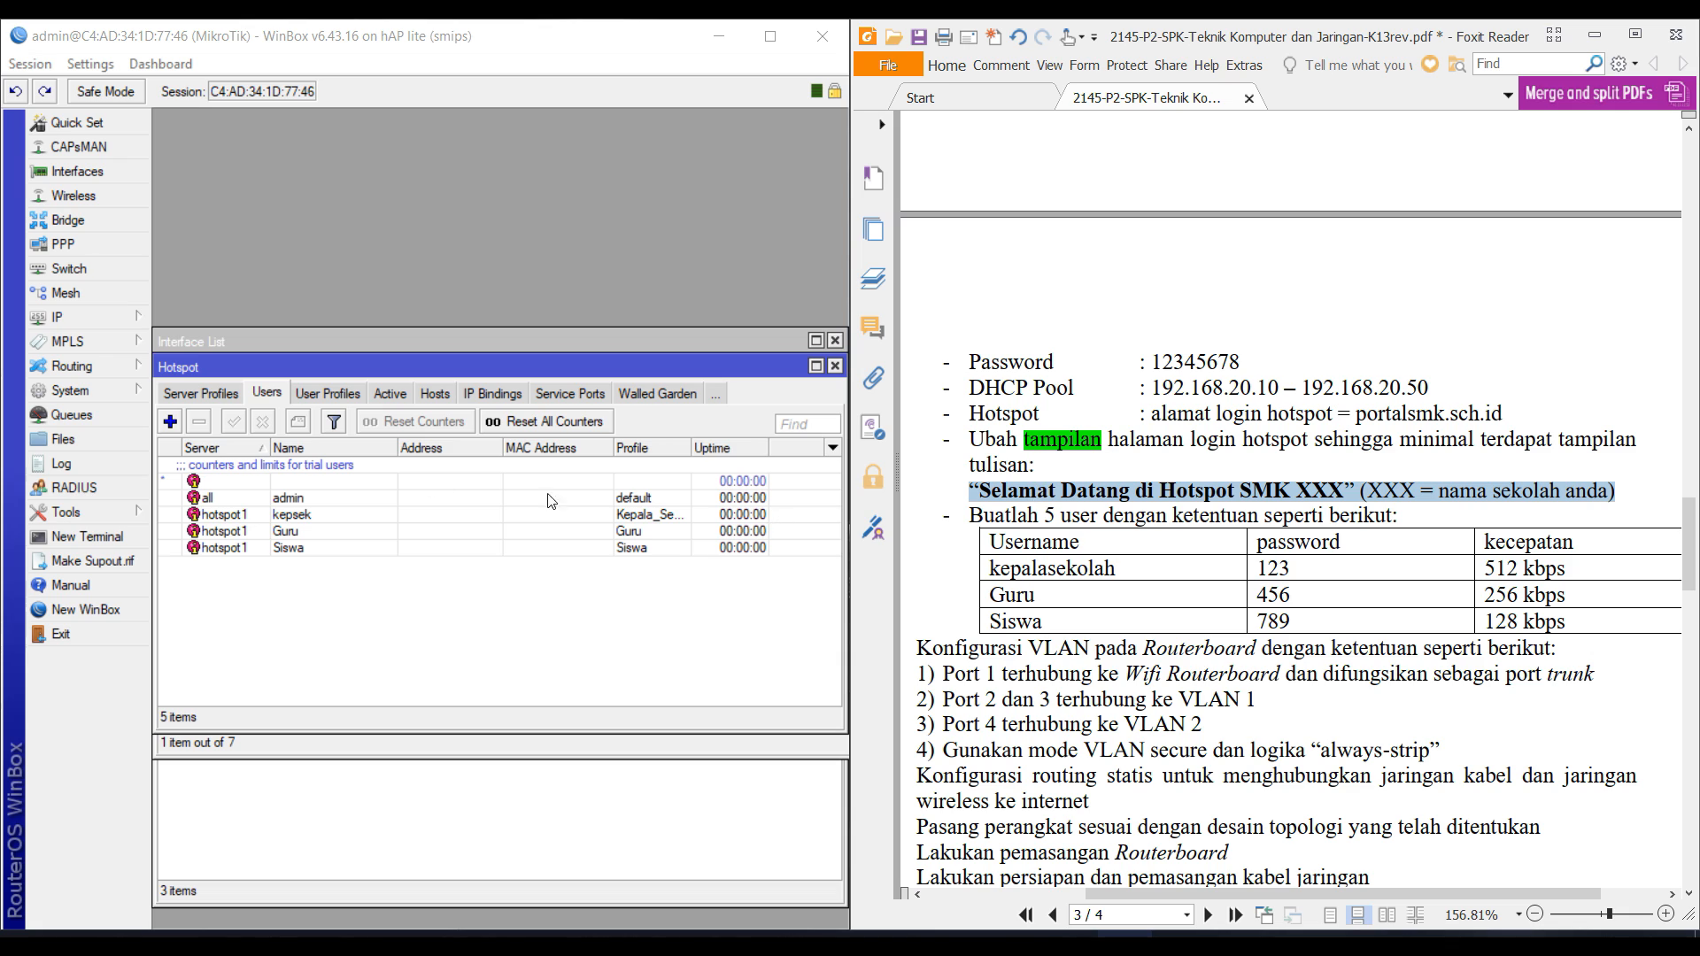
left_click(64, 442)
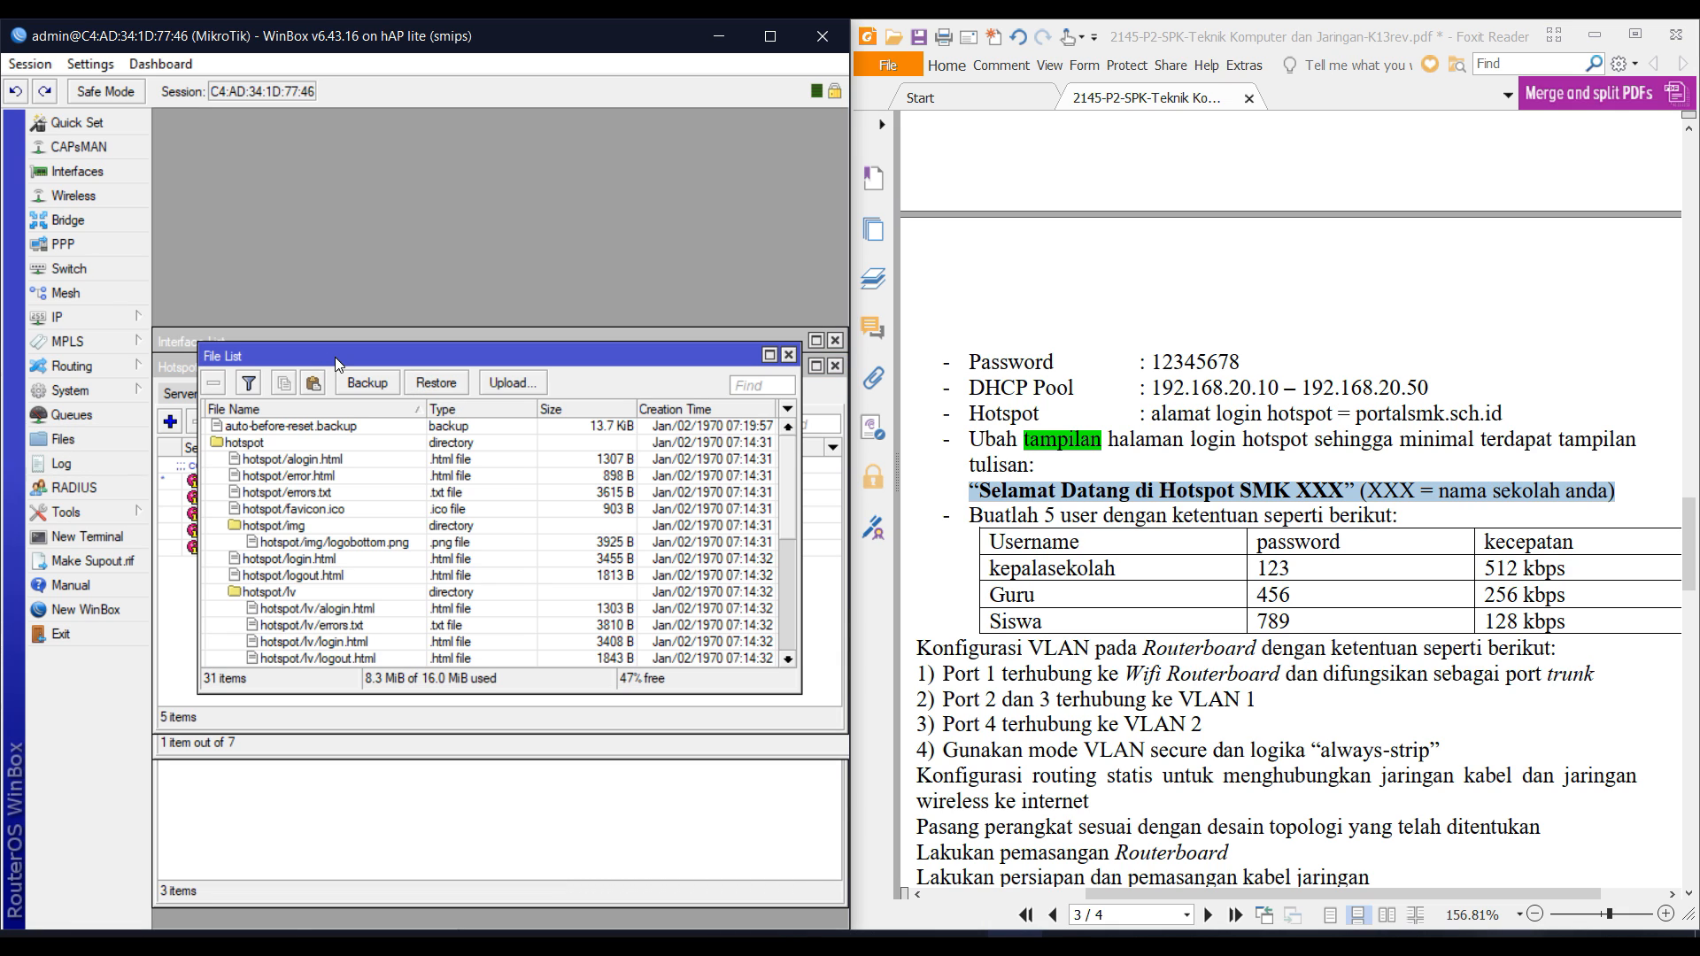
double_click(339, 356)
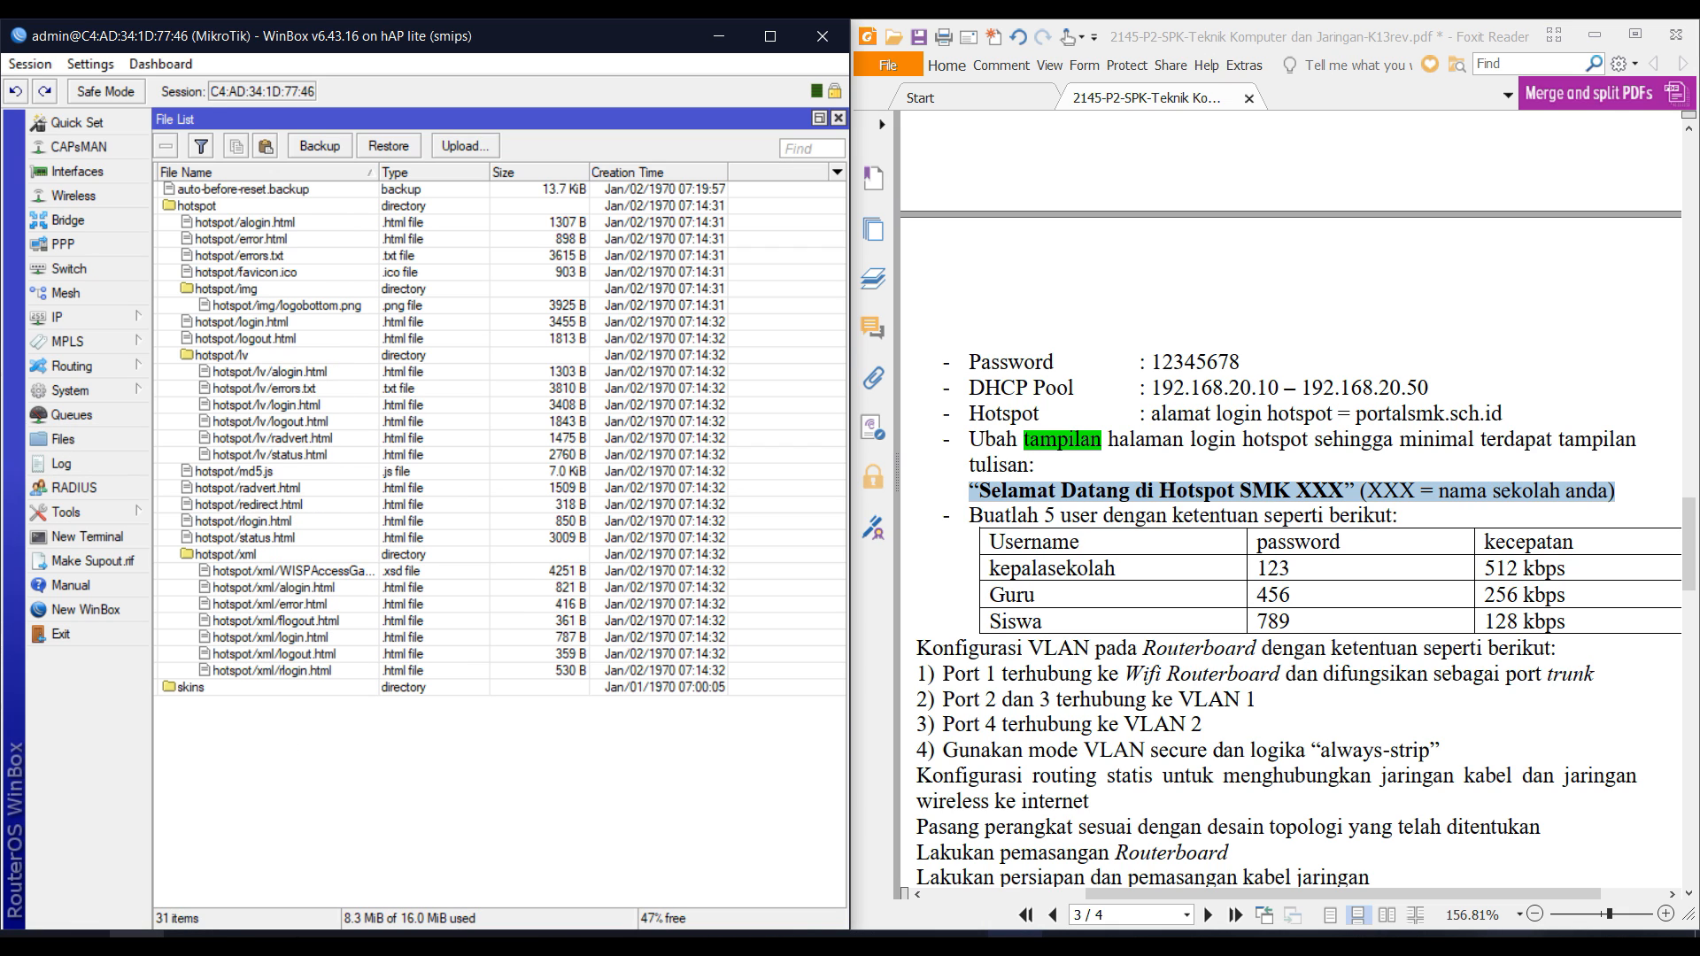
left_click(137, 943)
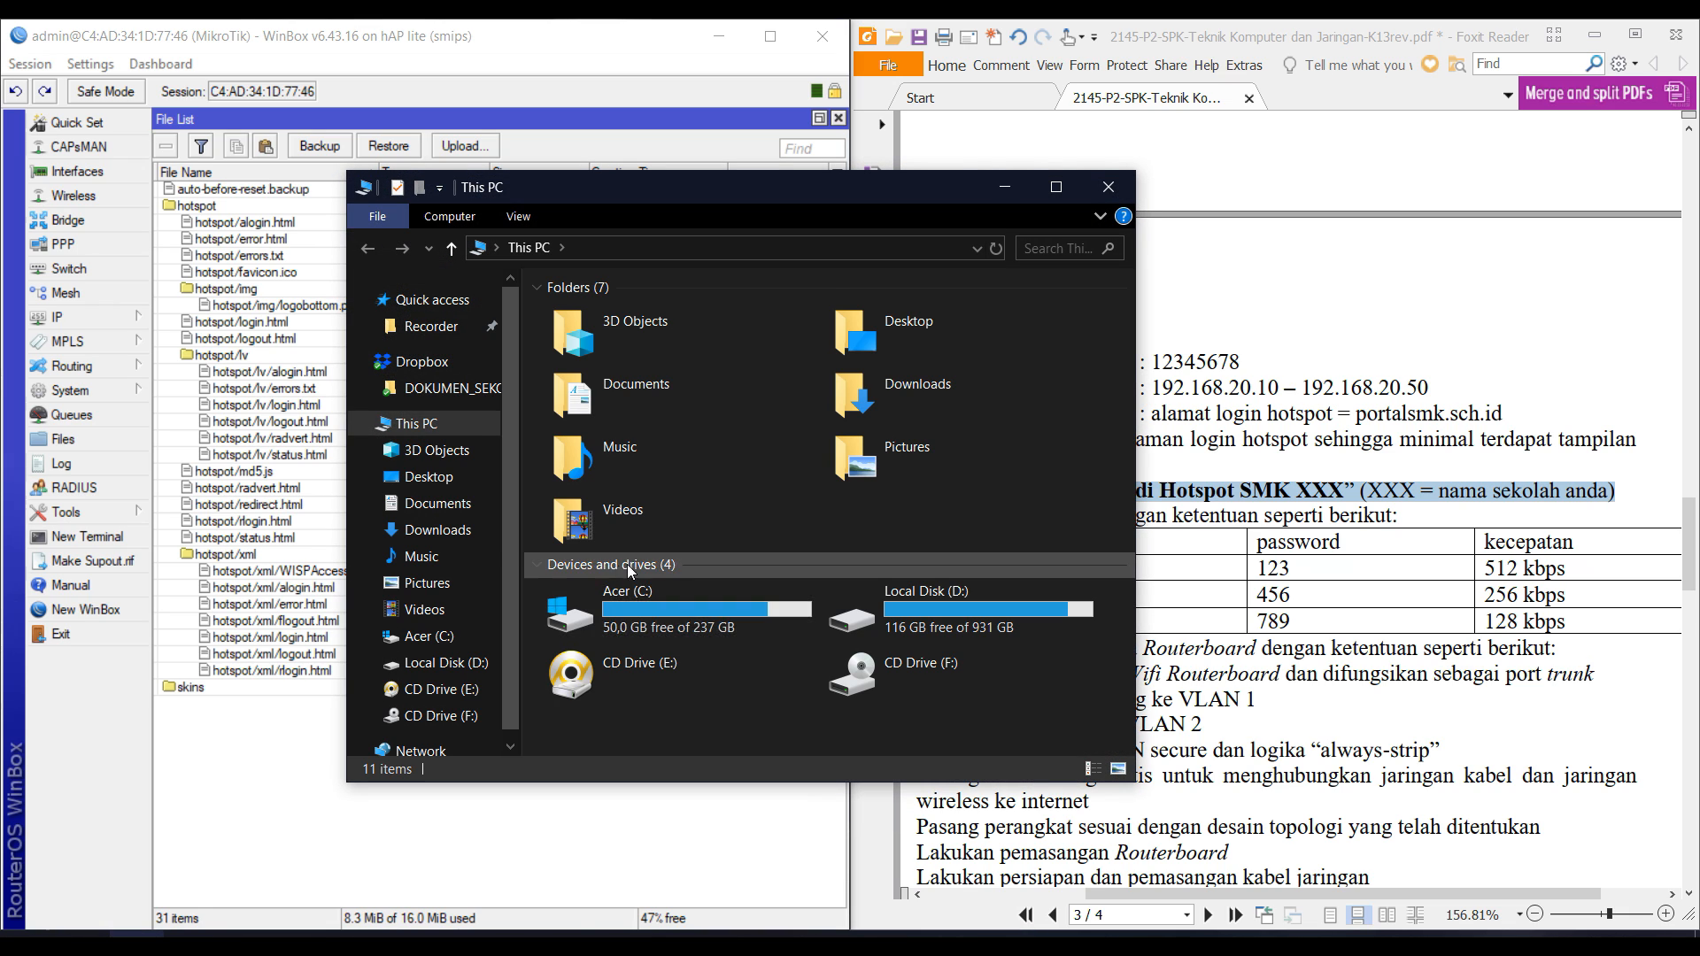
Copy the hotspot.desk folder from D:\Template login mikrotik\logindesk into the router's File List.
double_click(849, 616)
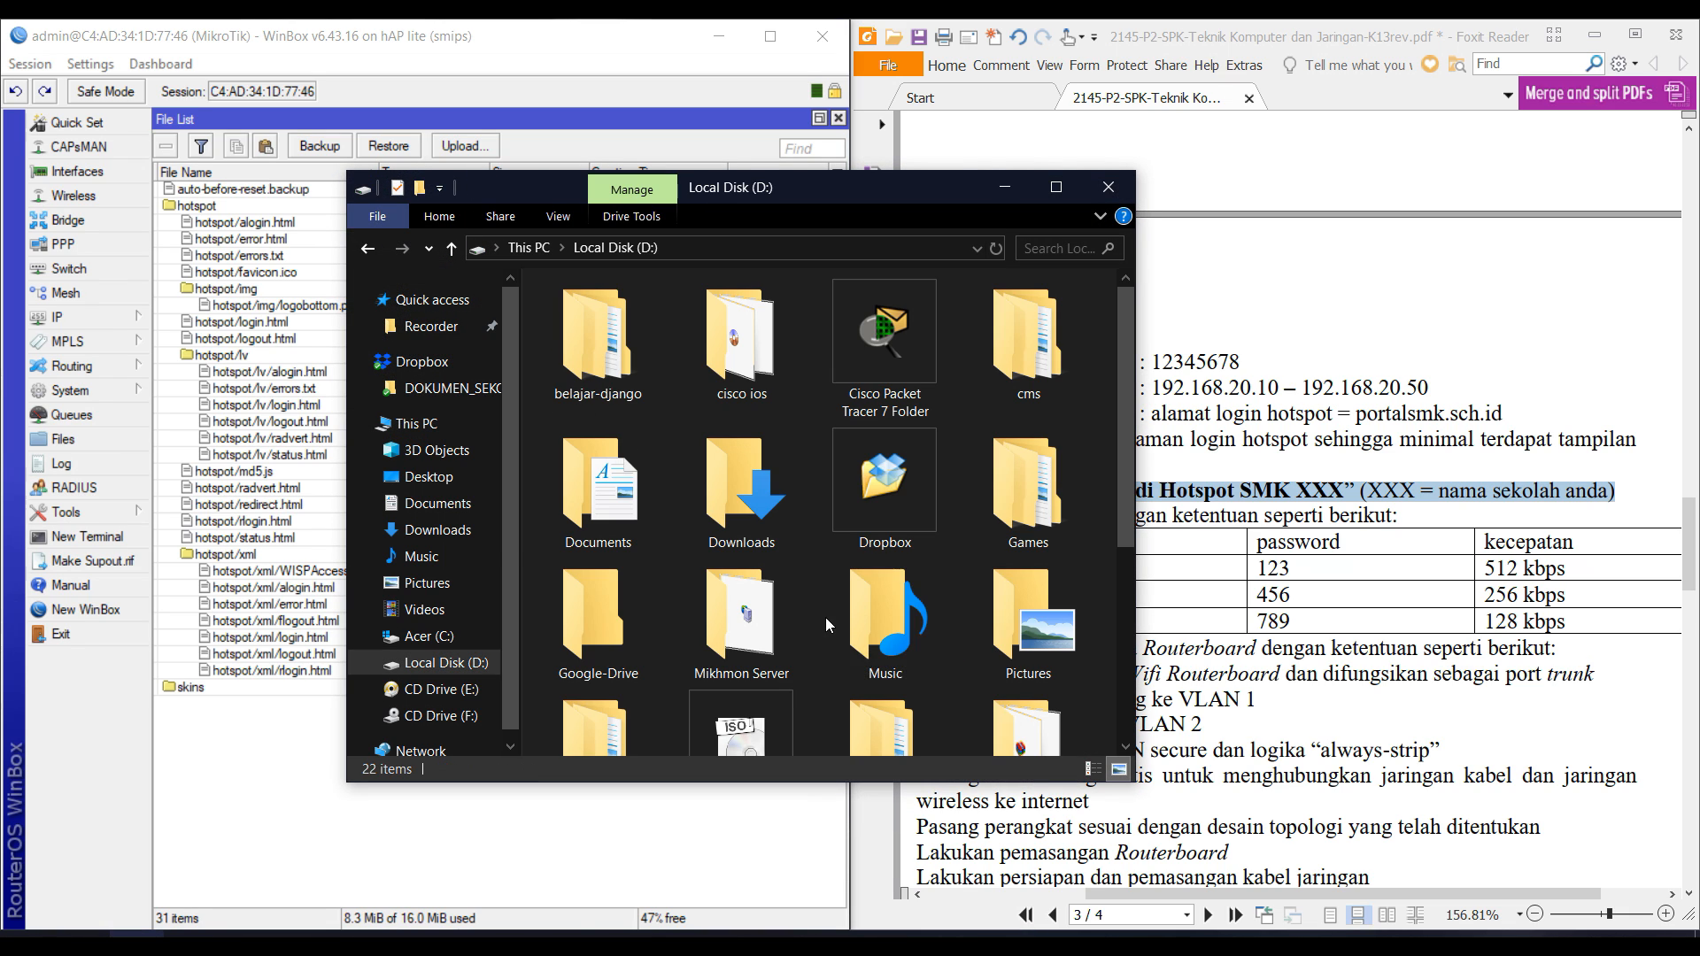
scroll(983, 594, "down", 3)
double_click(1004, 391)
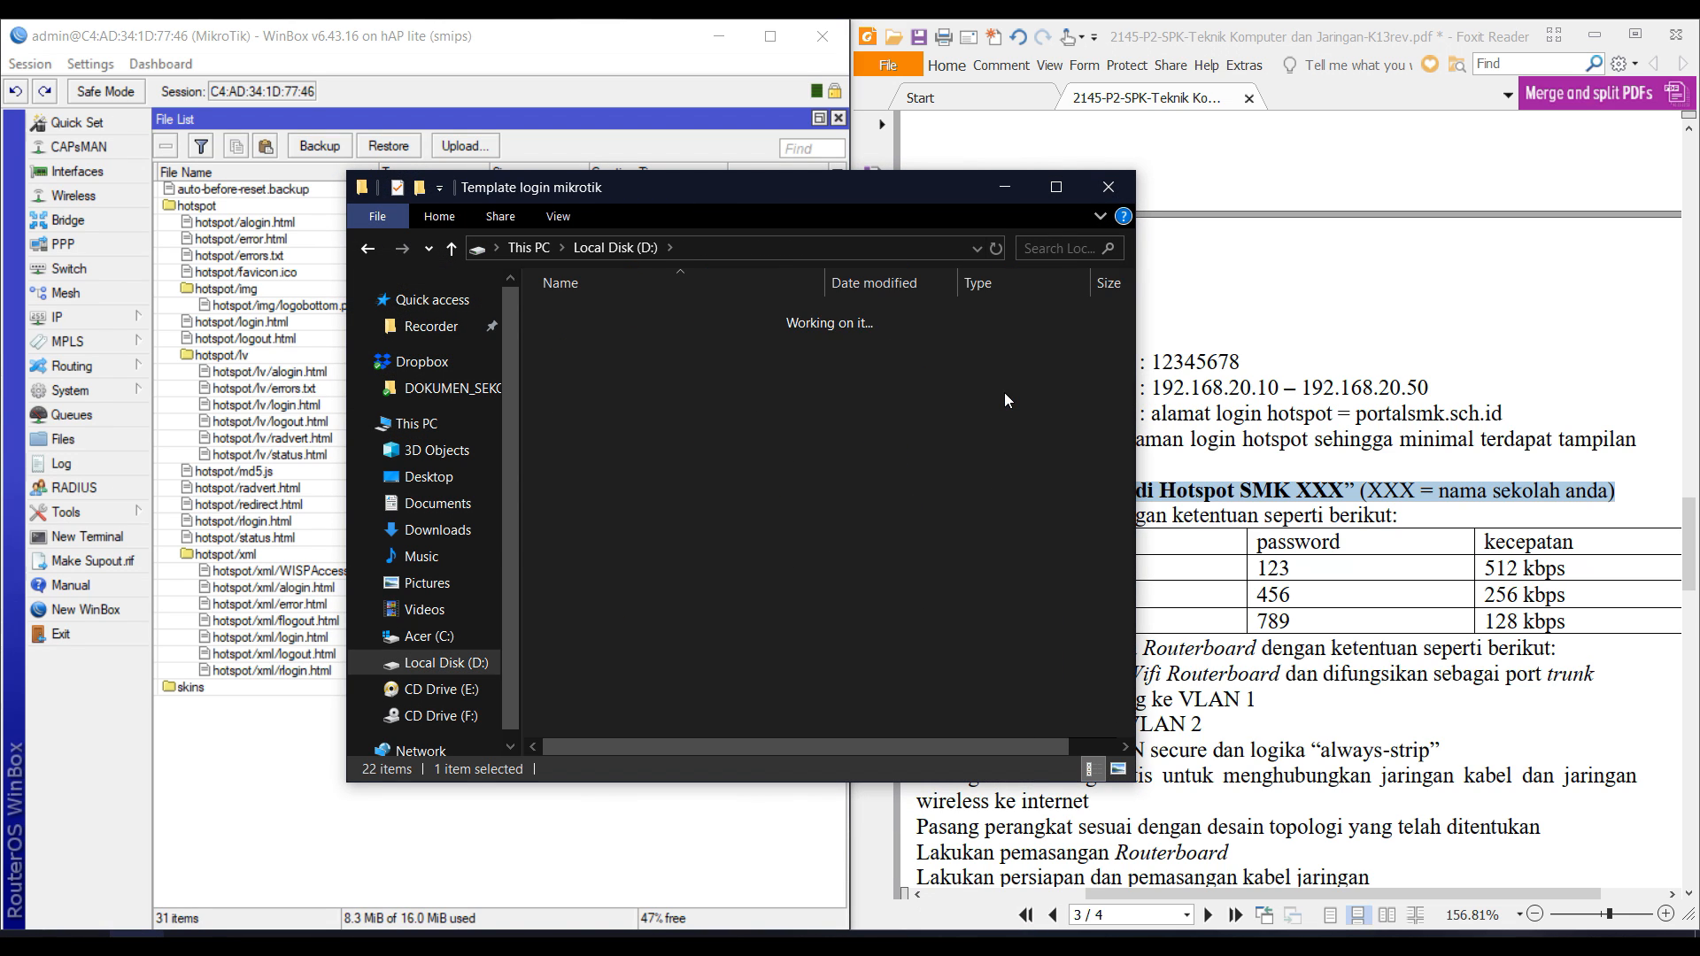
scroll(761, 635, "down", 5)
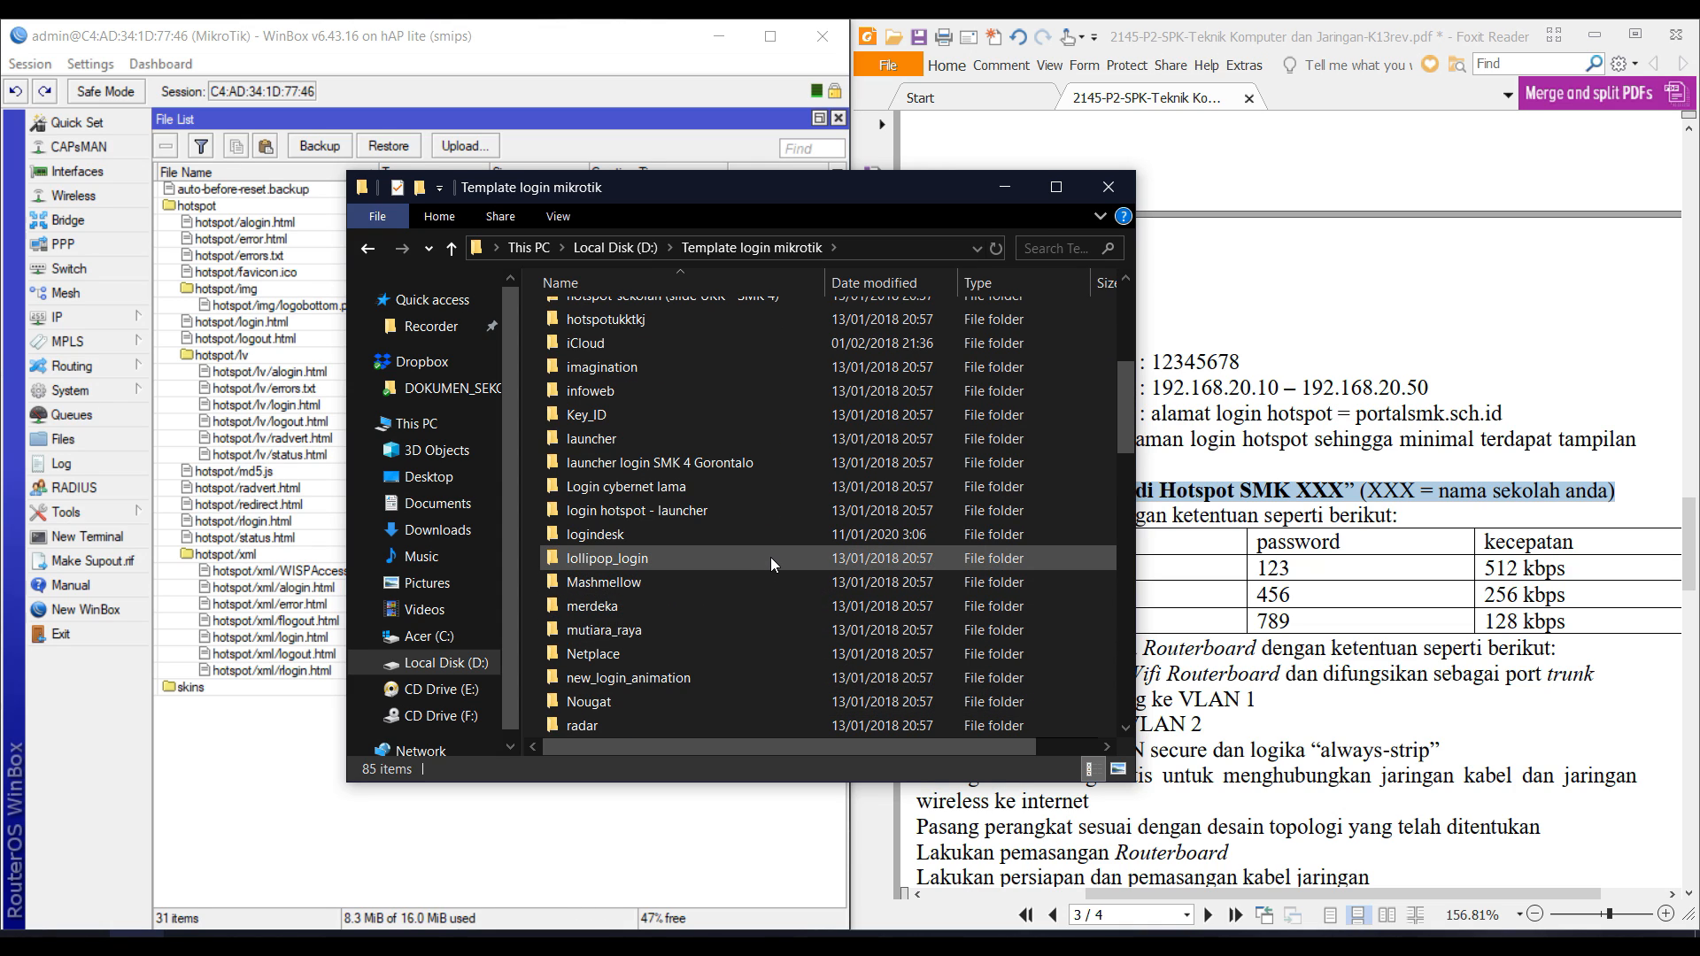
double_click(770, 537)
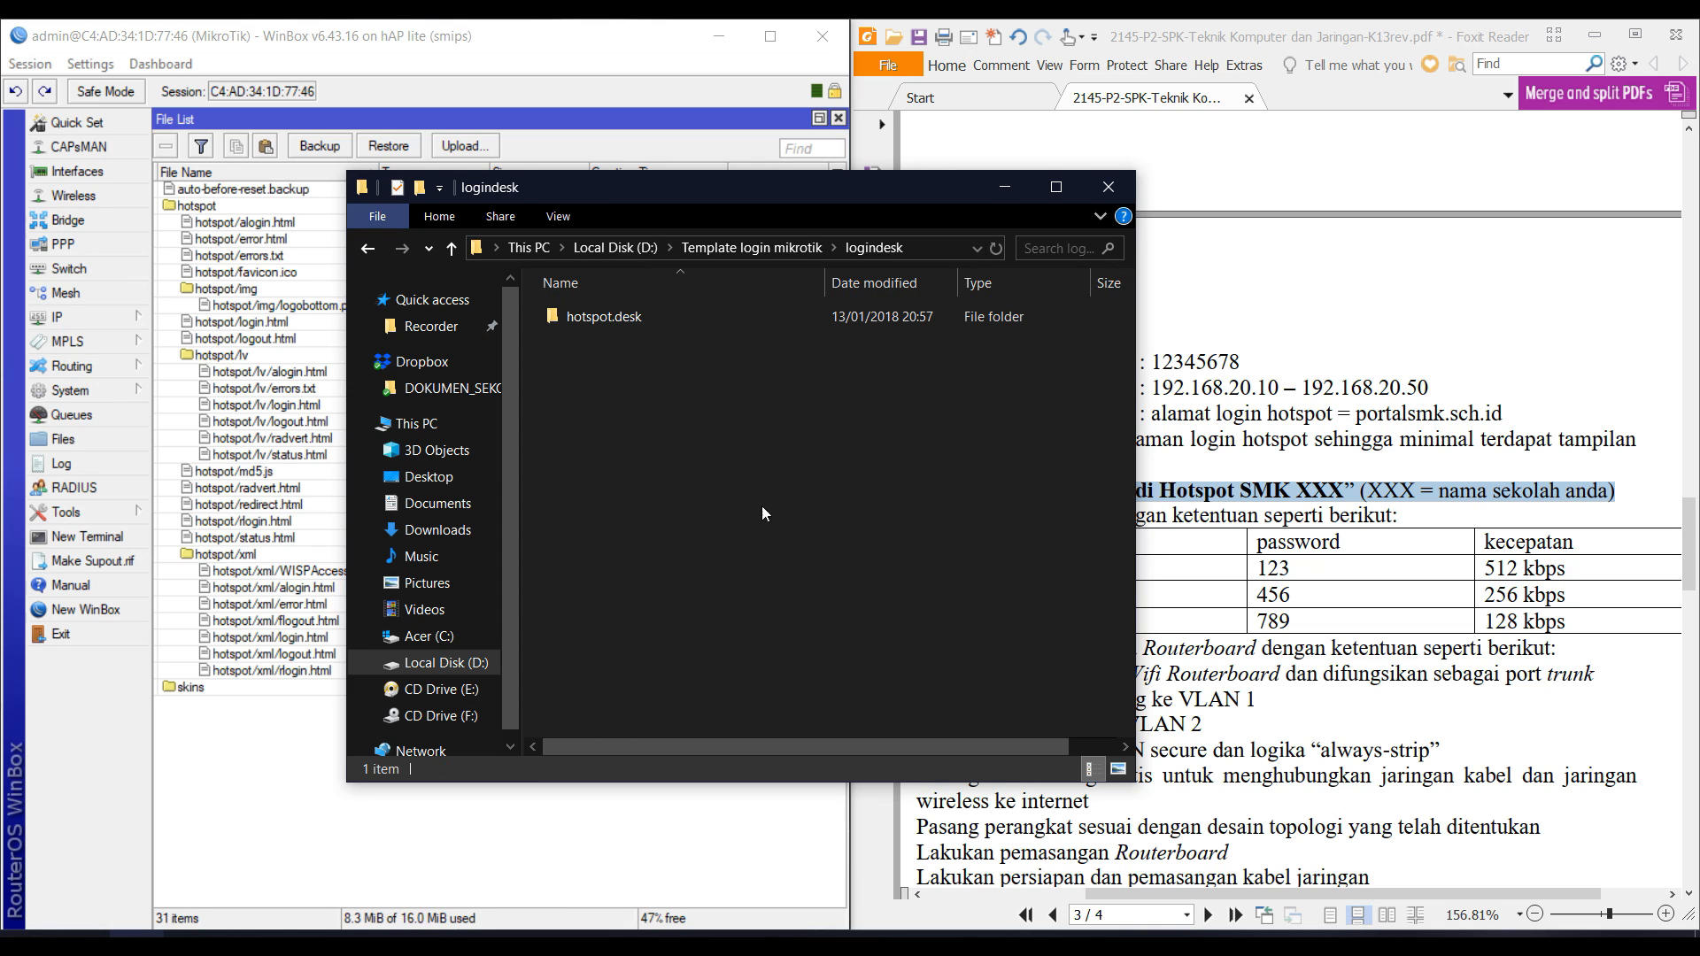
double_click(657, 319)
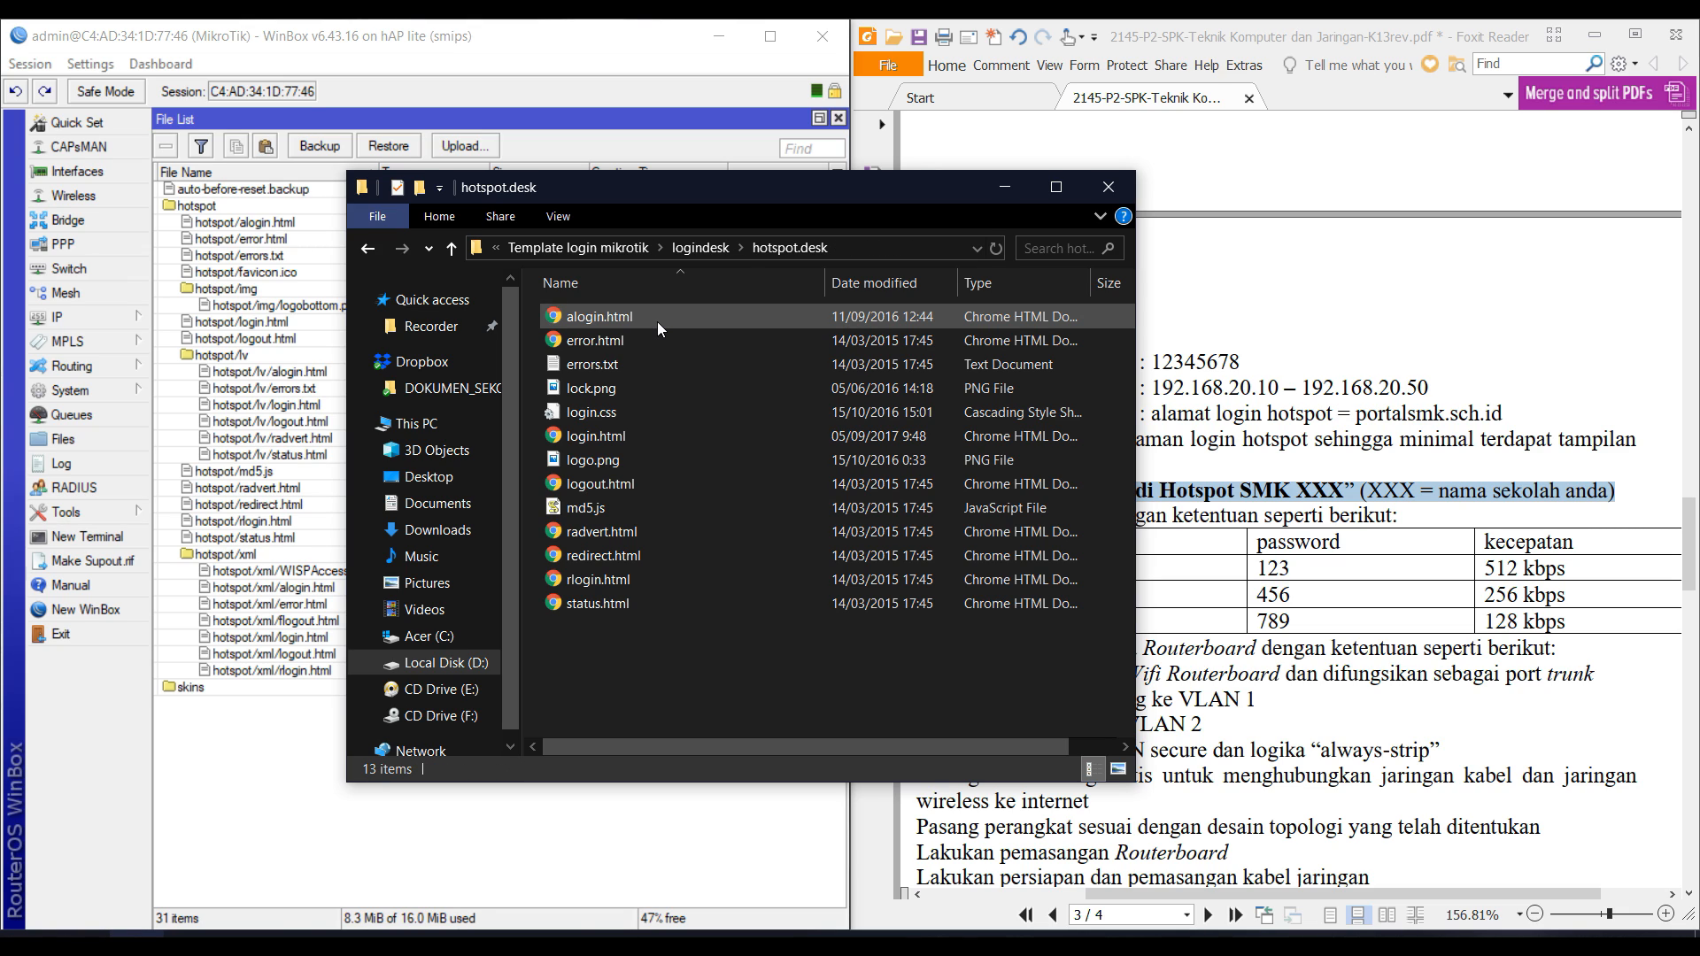
left_click(368, 248)
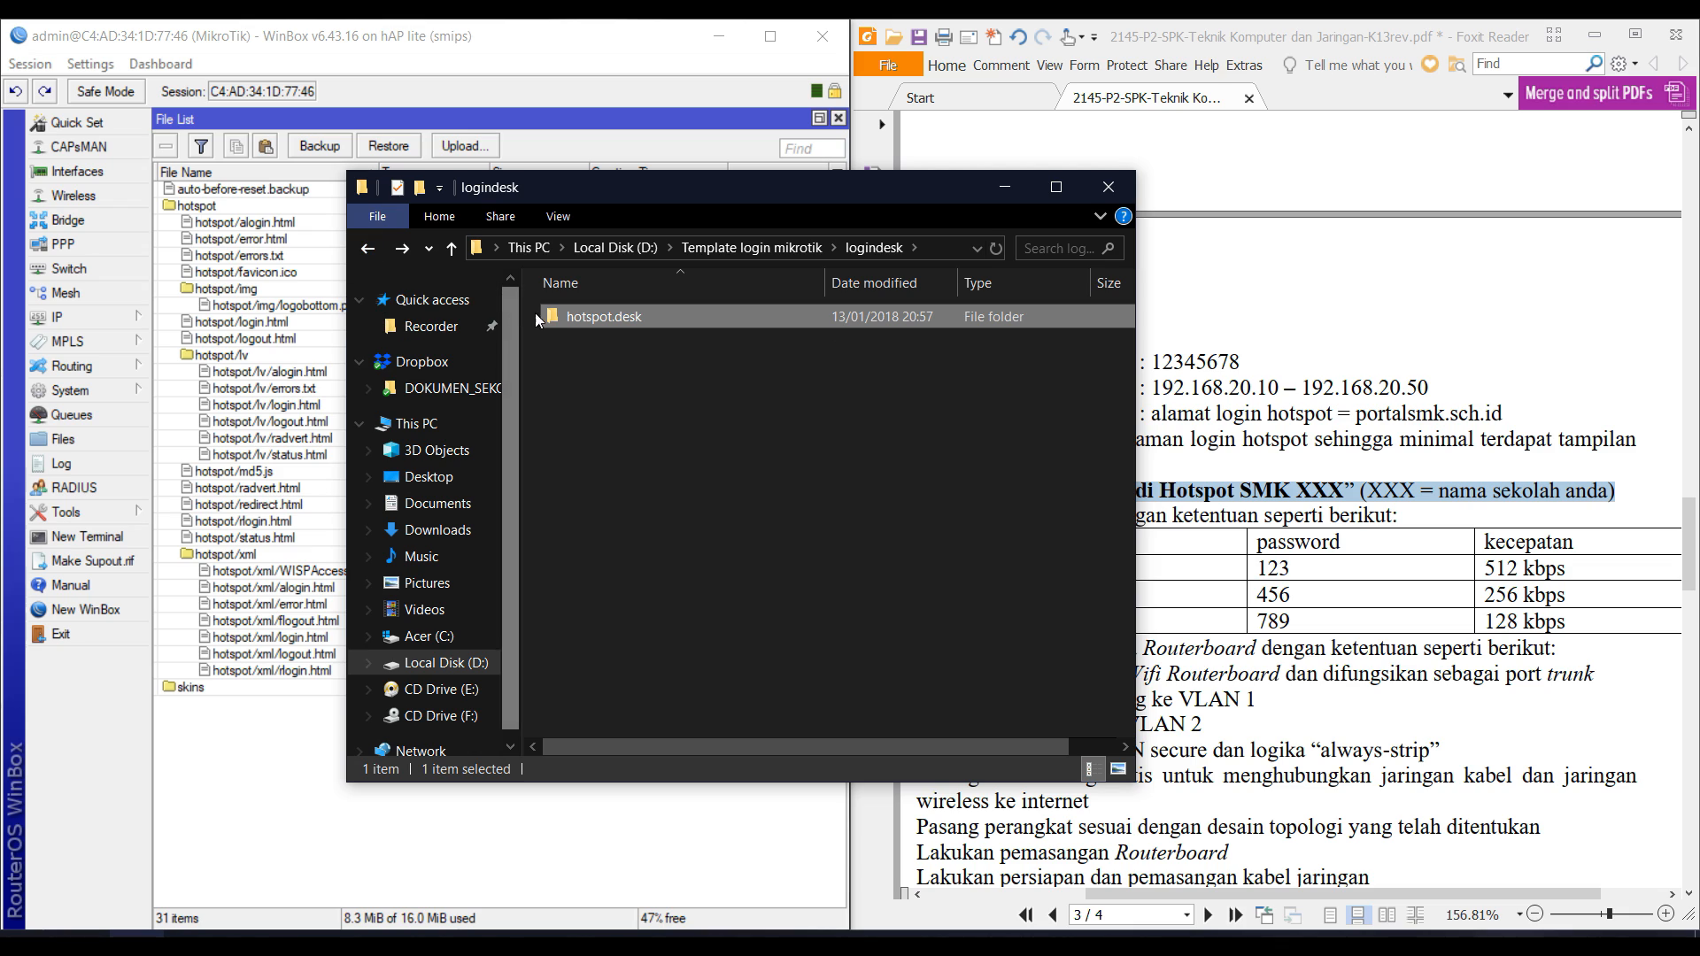
left_click_drag(554, 317, 244, 800)
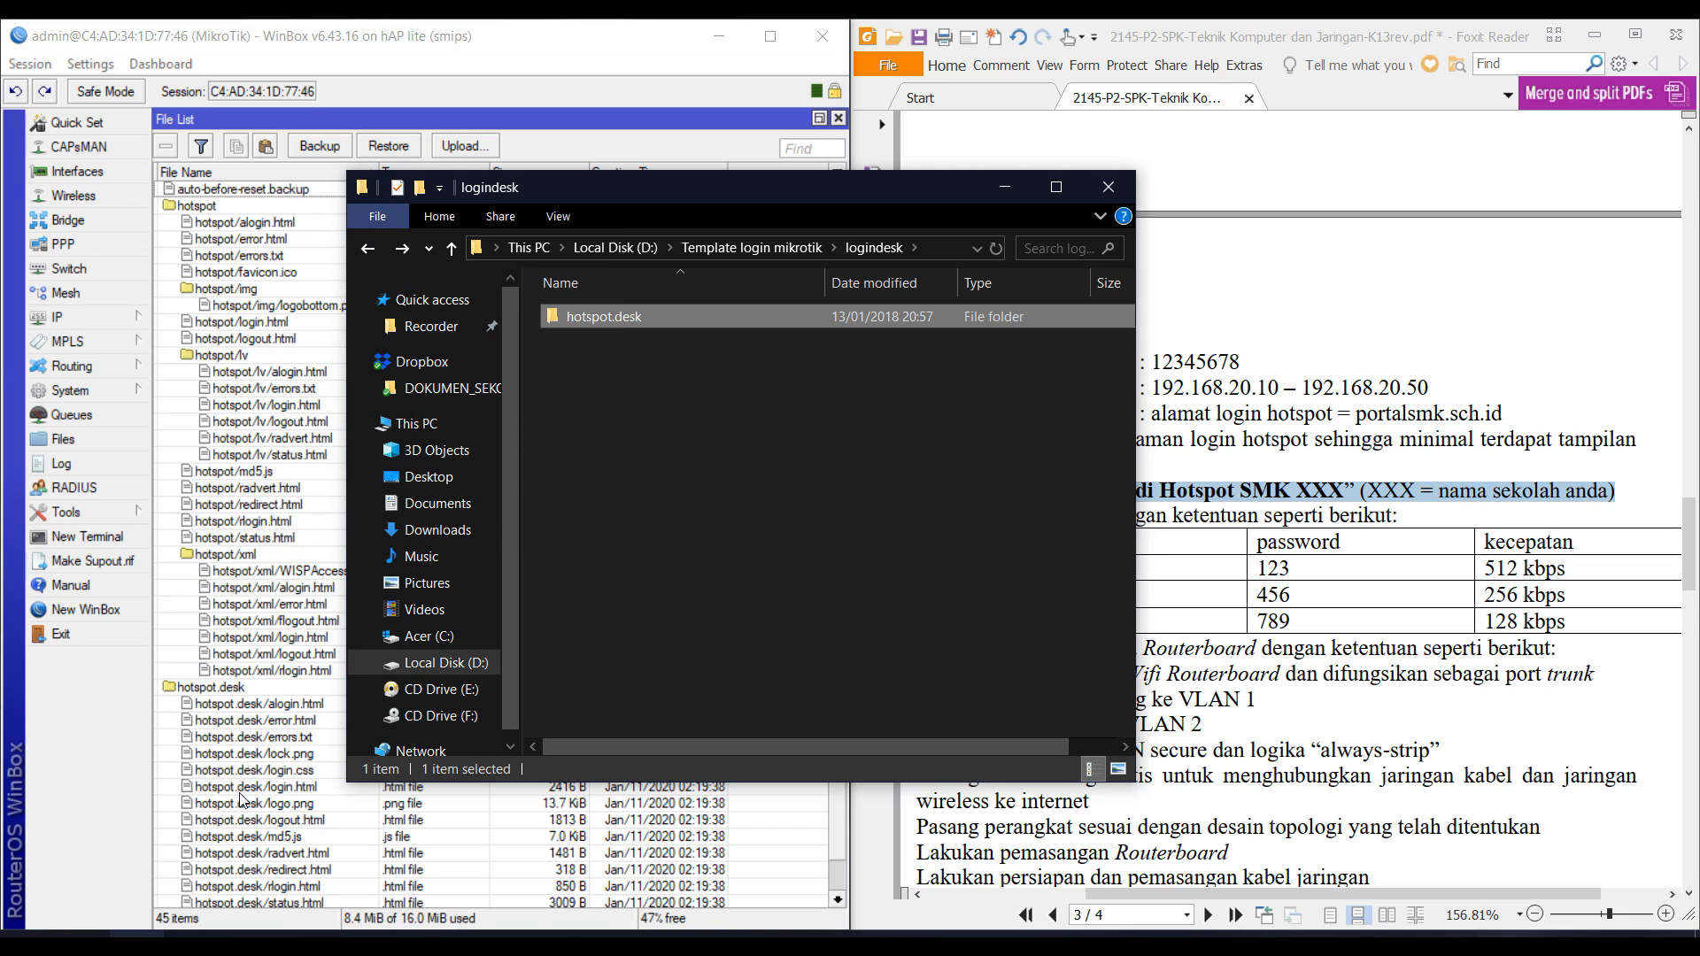
left_click(62, 317)
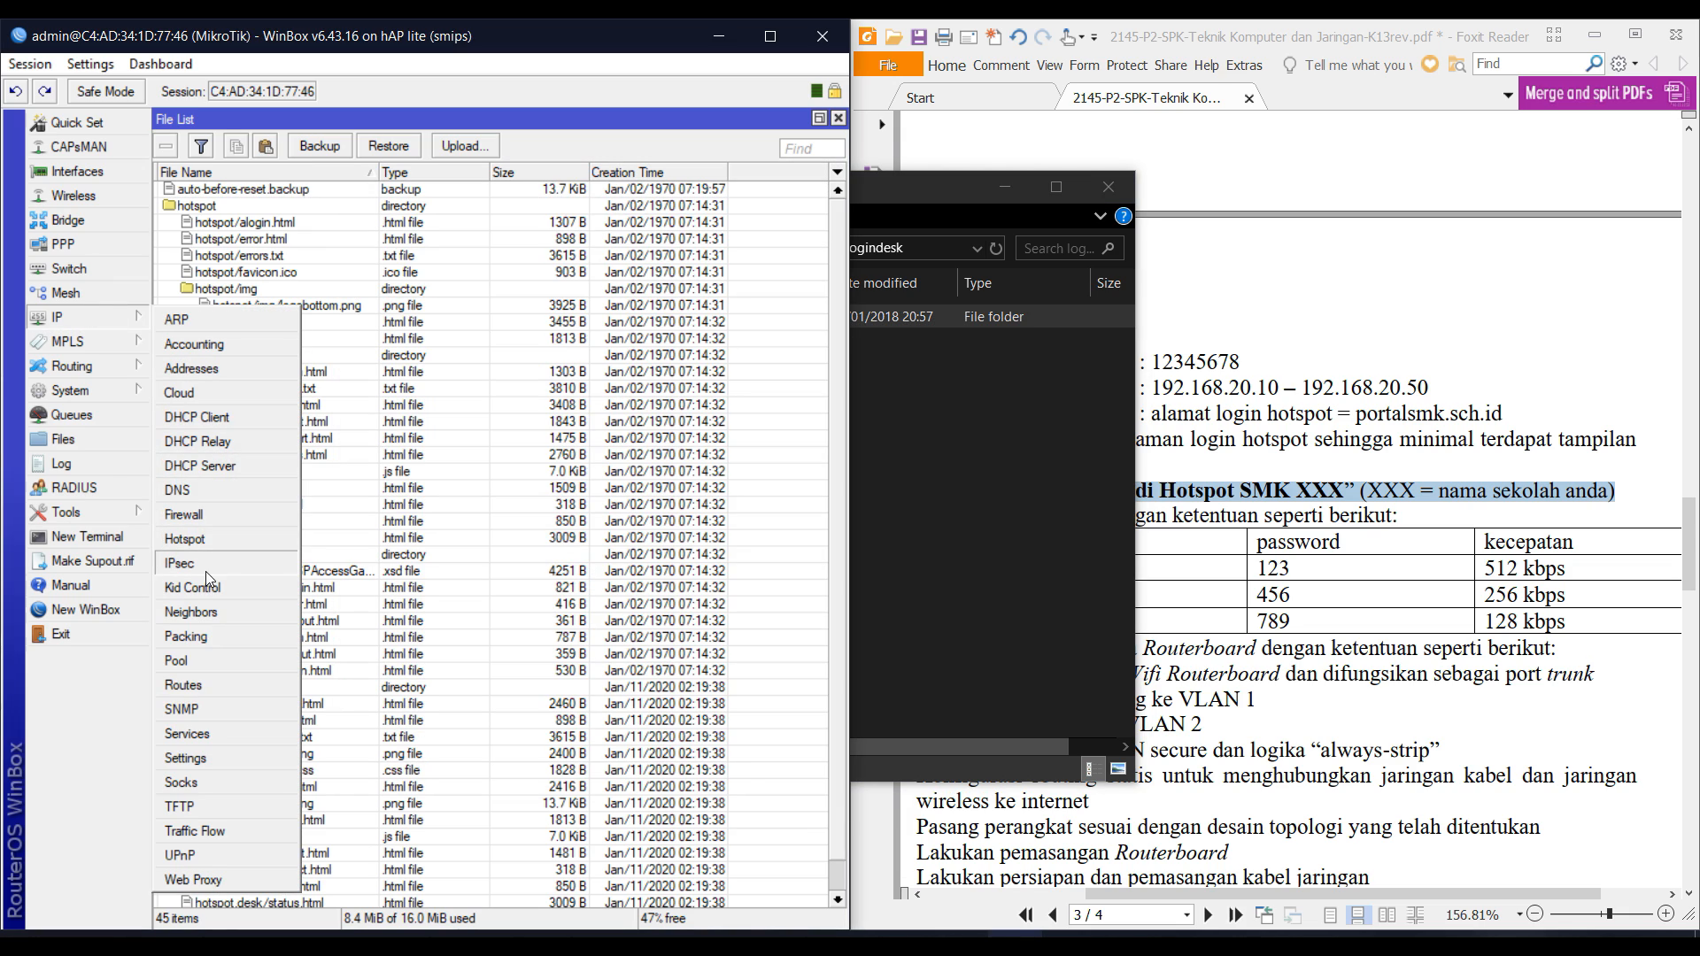
Set the hsprof1 server profile's HTML Directory to hotspot.desk.
left_click(205, 542)
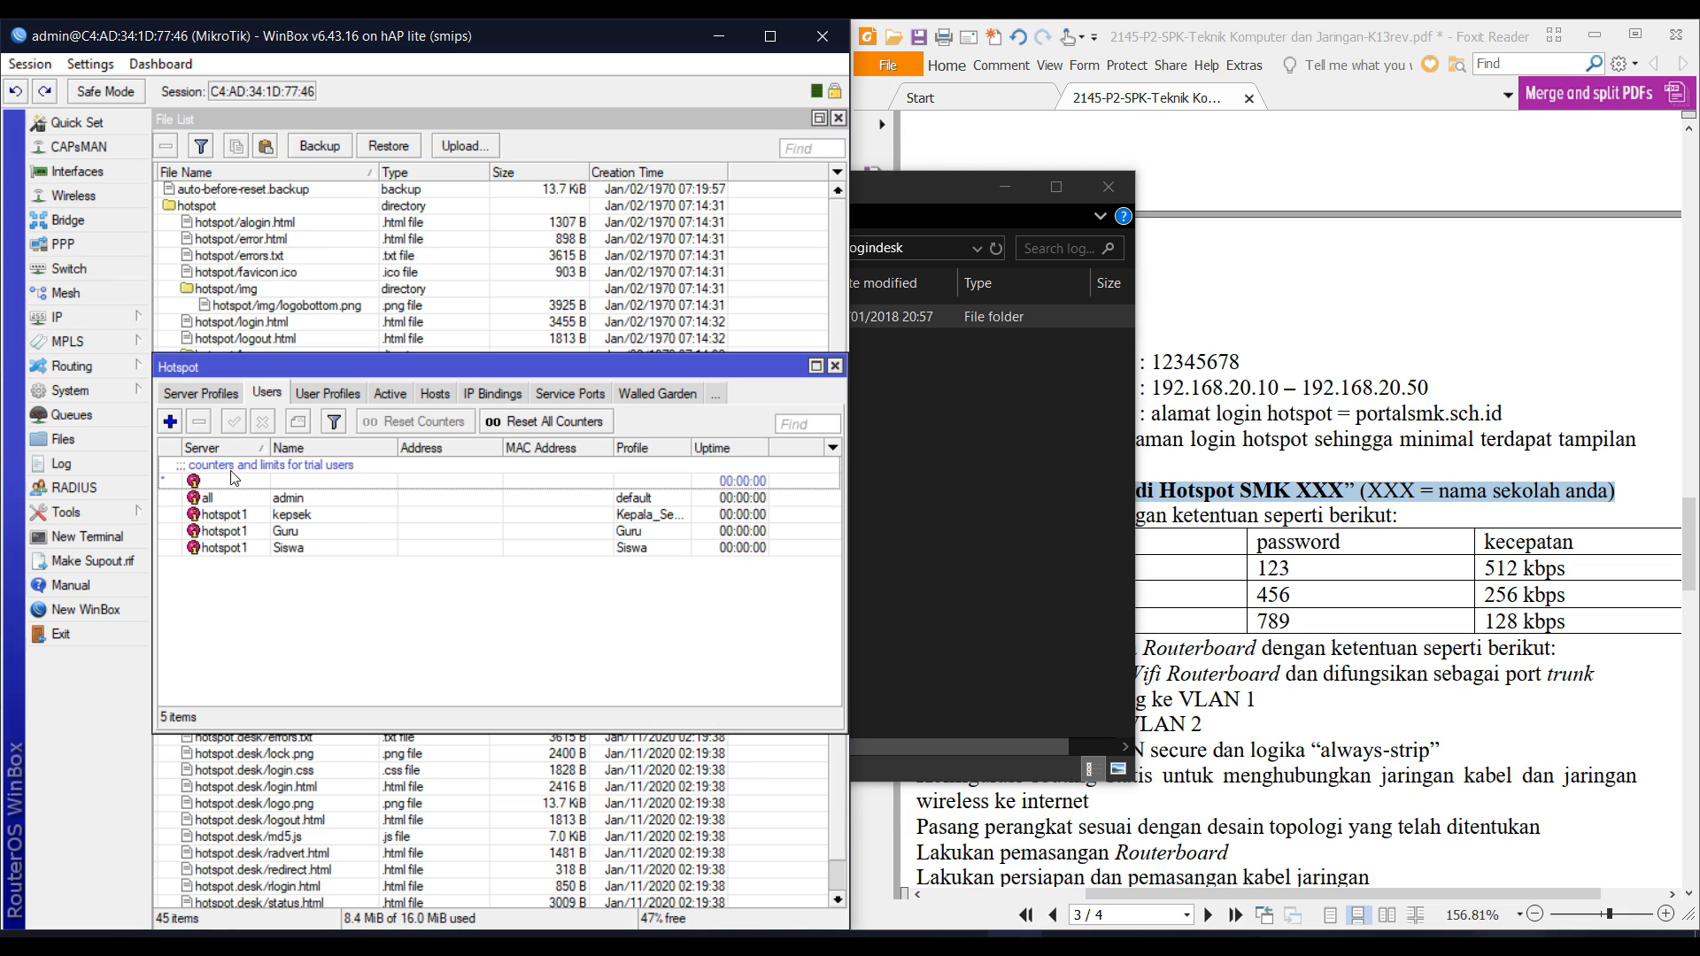
left_click(213, 390)
double_click(314, 483)
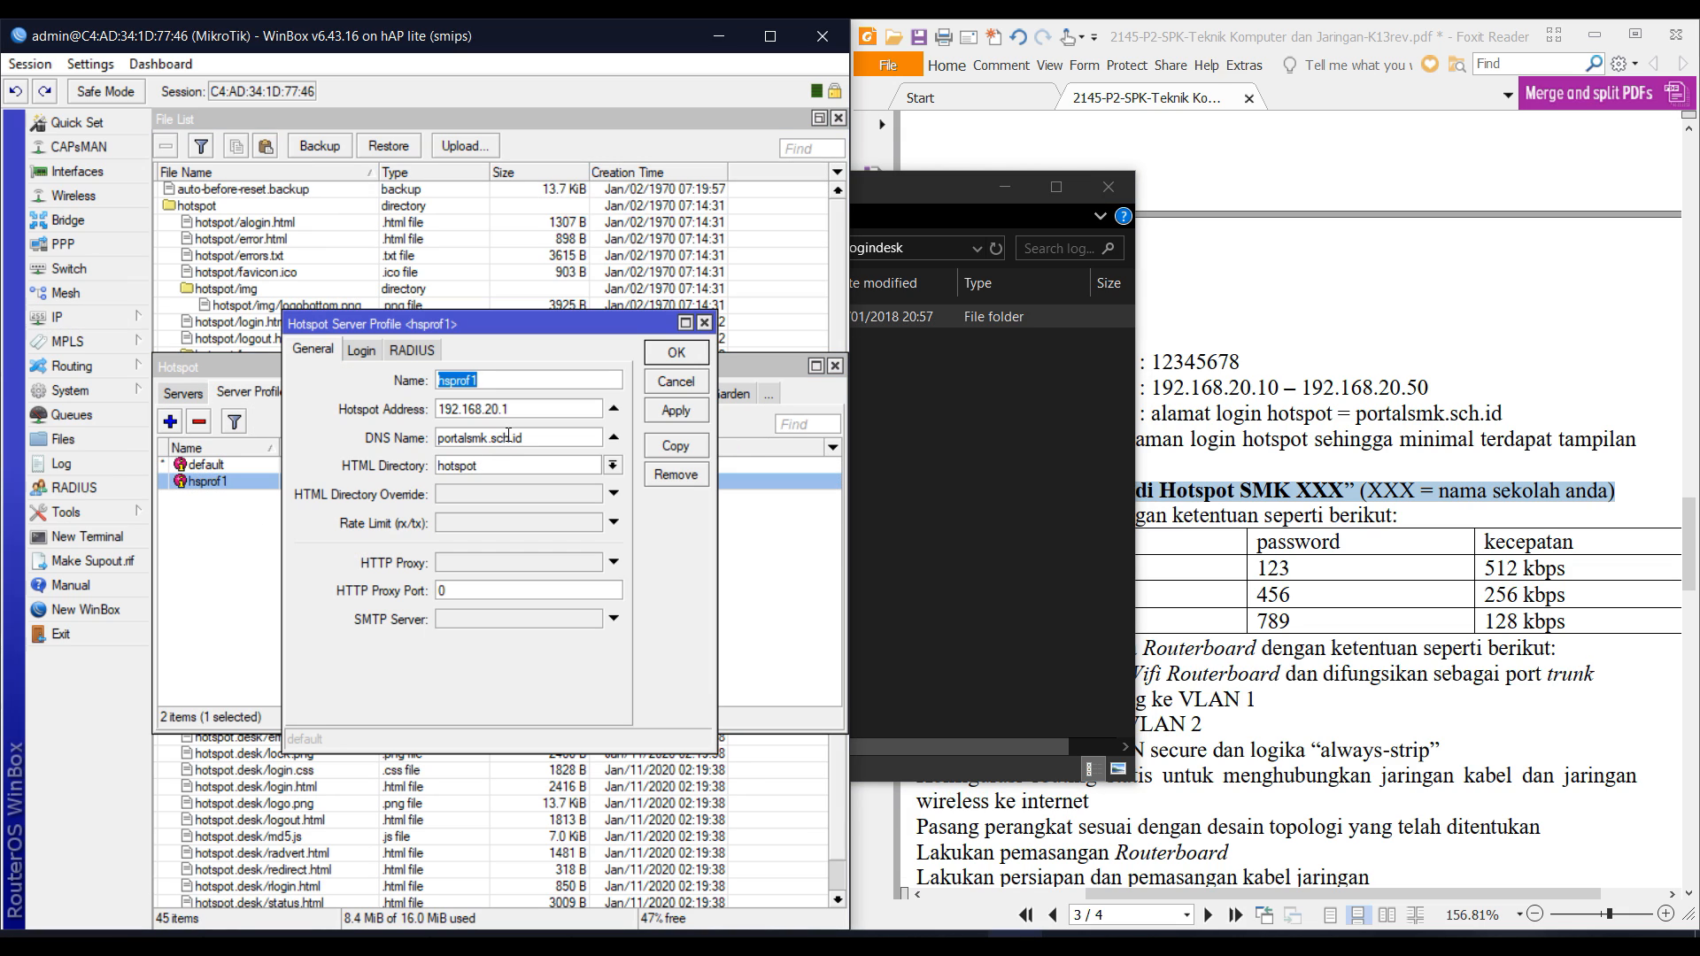
left_click(611, 467)
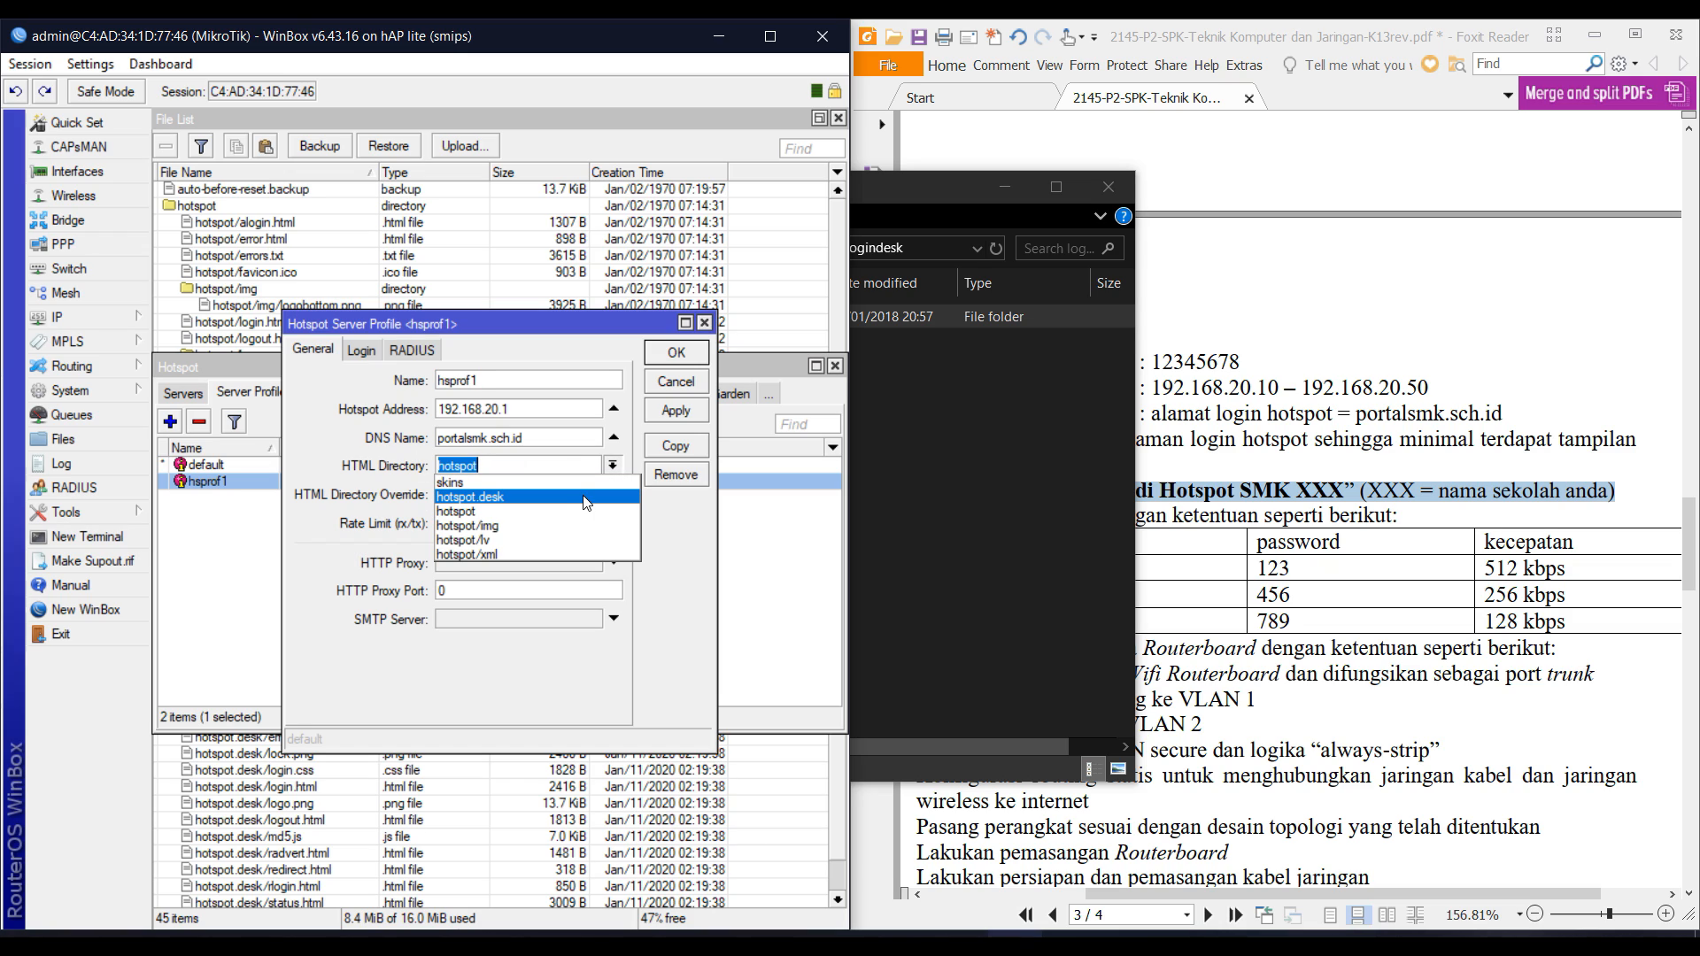
left_click(584, 499)
left_click(693, 354)
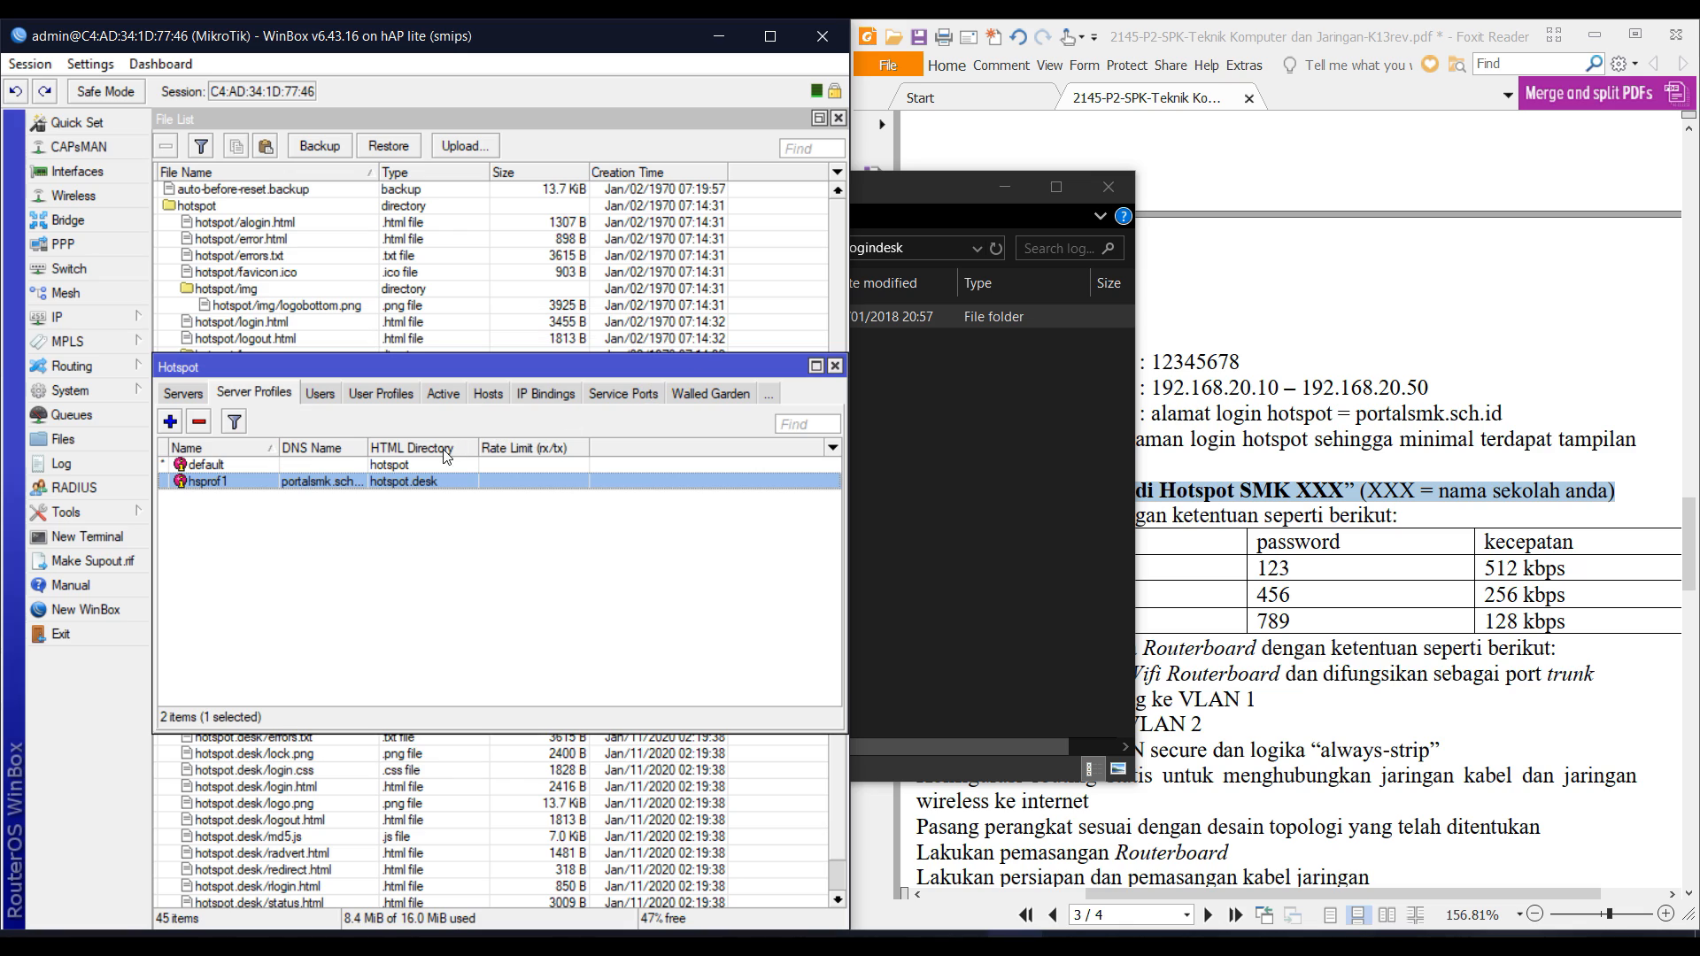
Recheck that hsprof1 uses hotspot.desk, then close the Hotspot window and File Explorer.
double_click(400, 483)
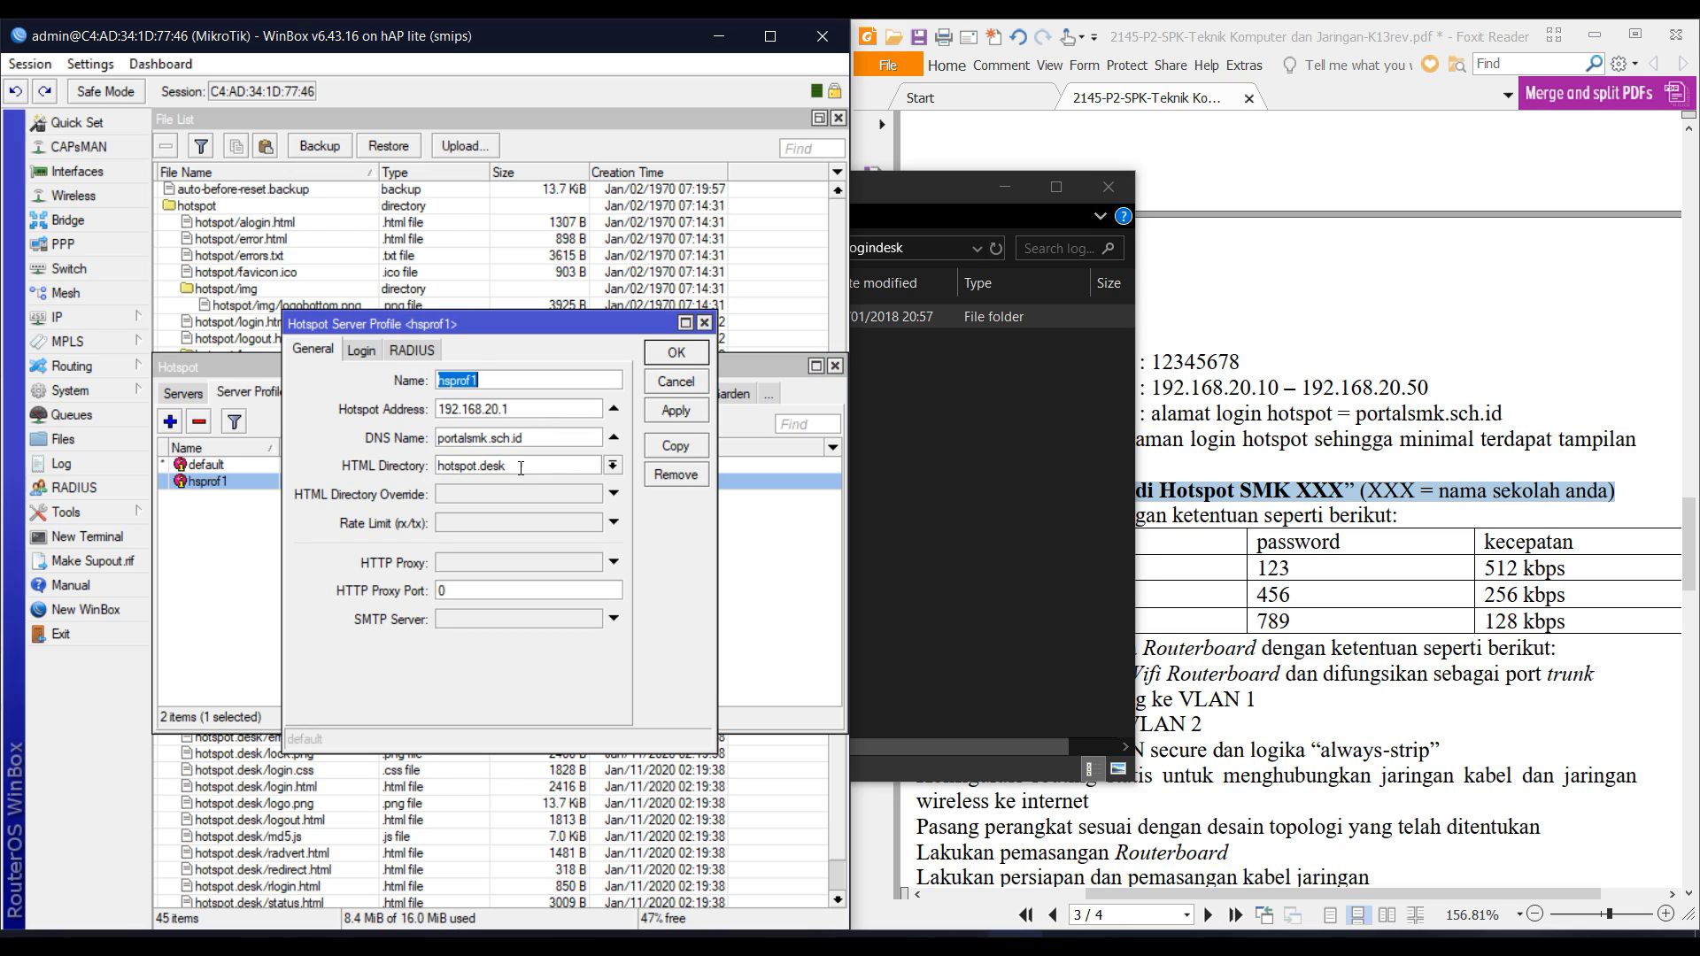
left_click(613, 466)
left_click(613, 466)
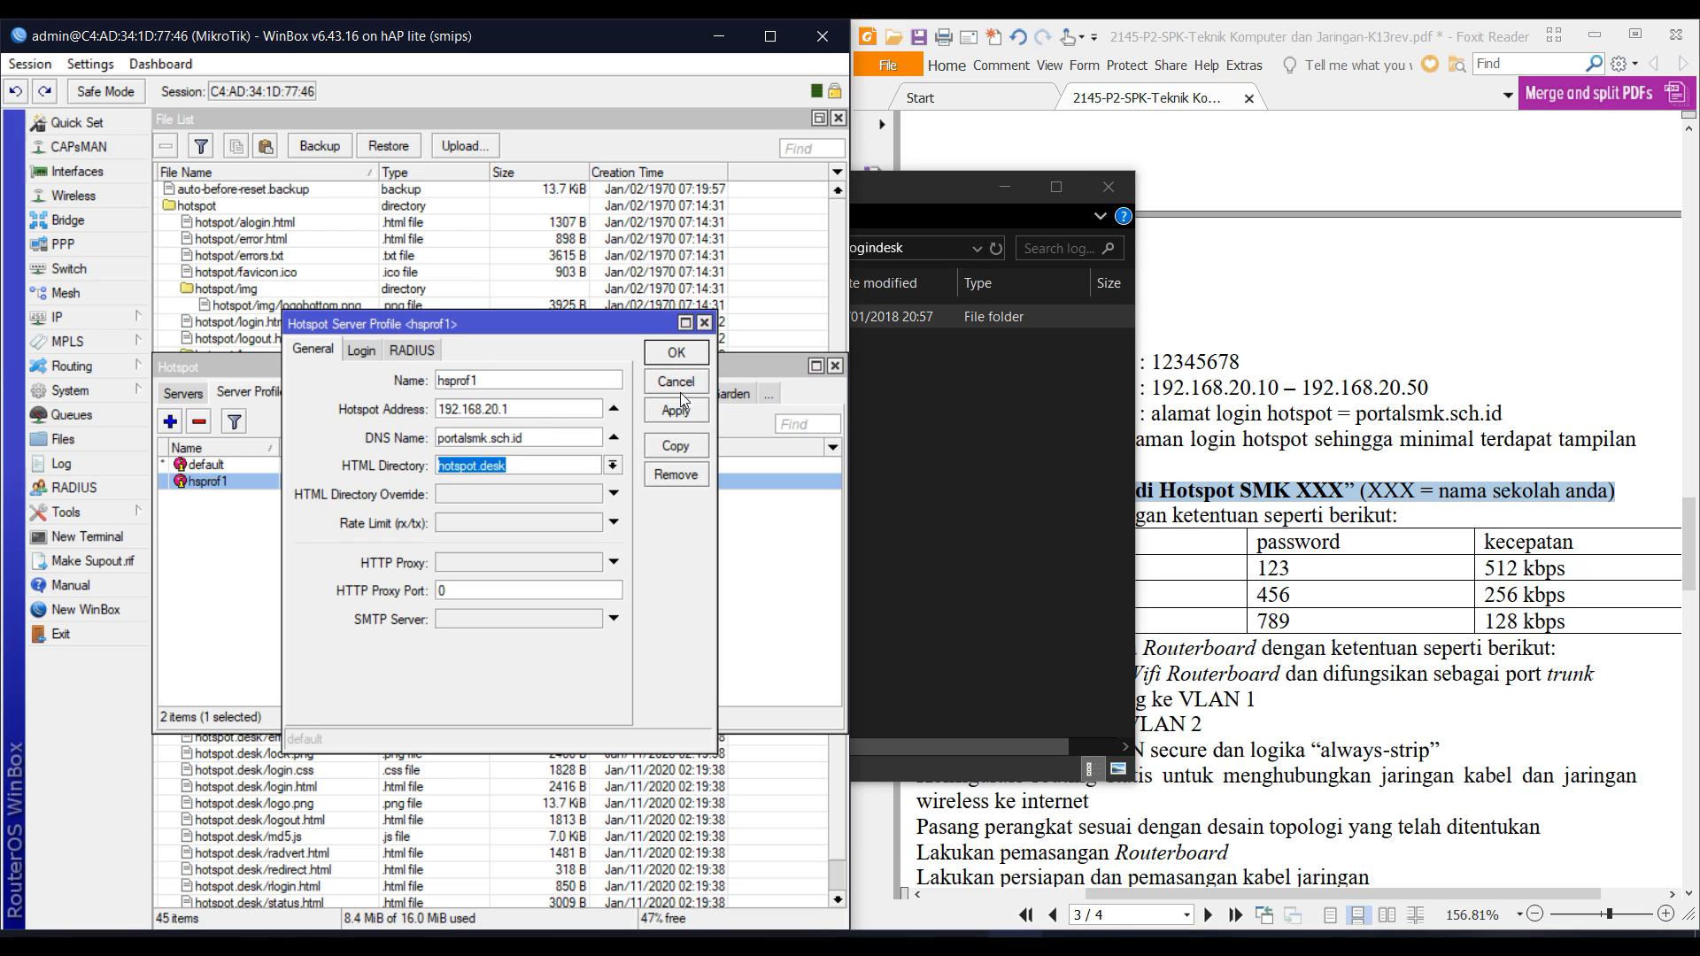
left_click(677, 353)
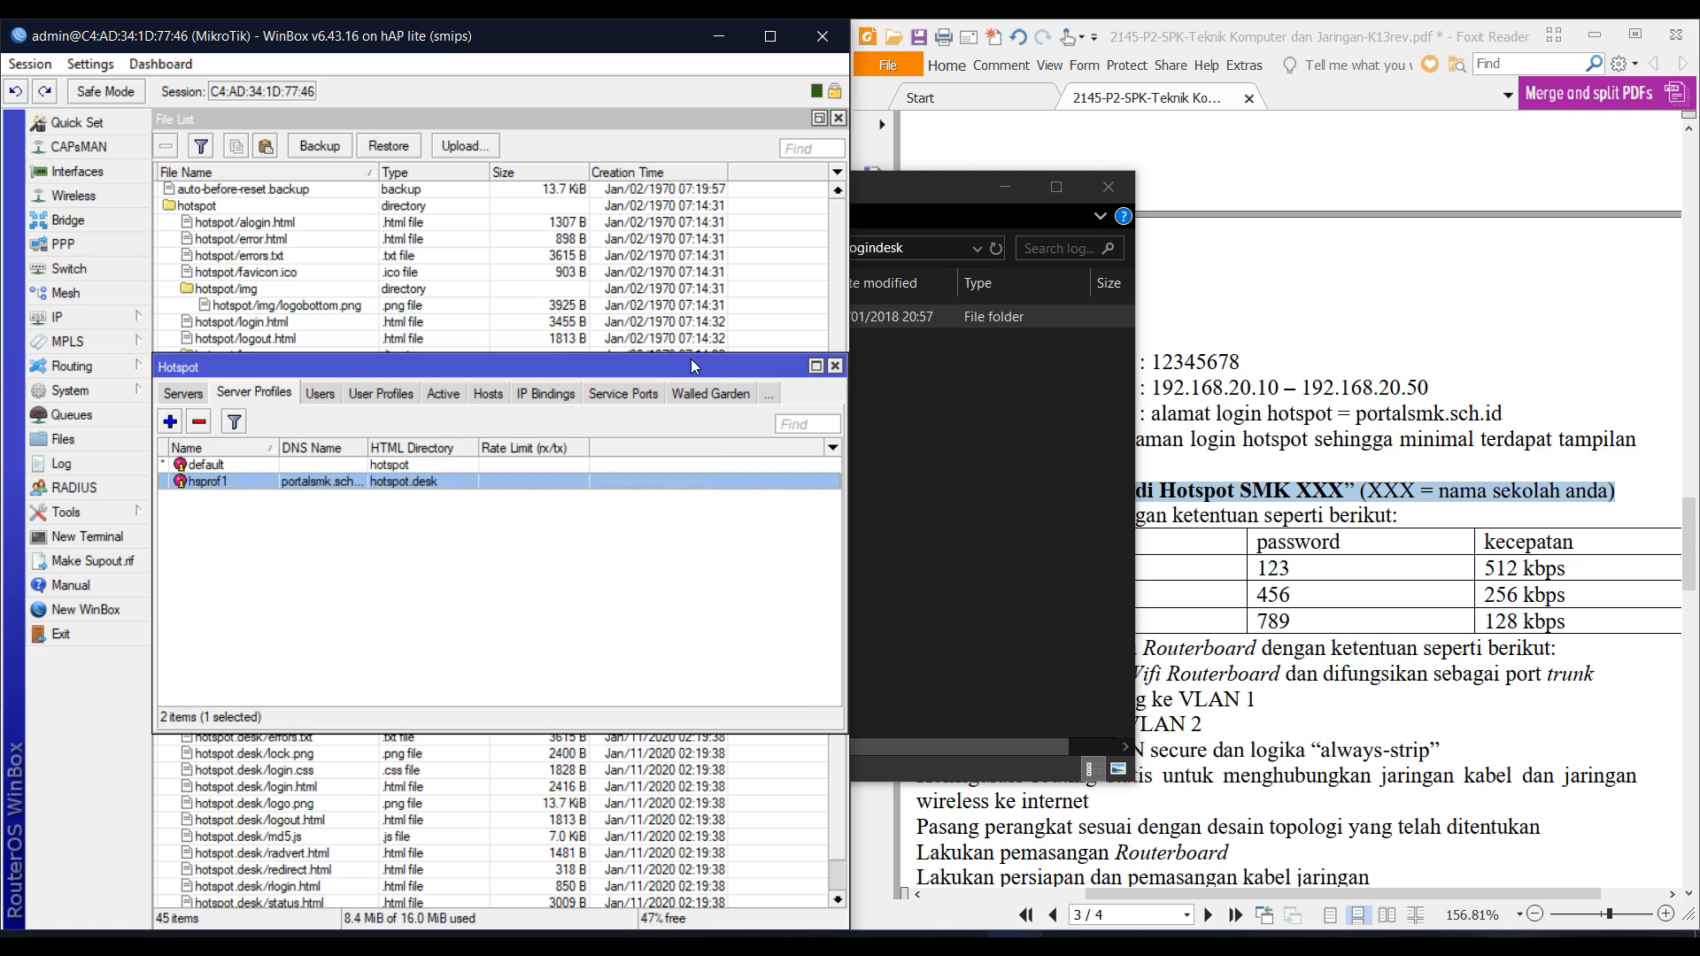
left_click(835, 366)
left_click(923, 402)
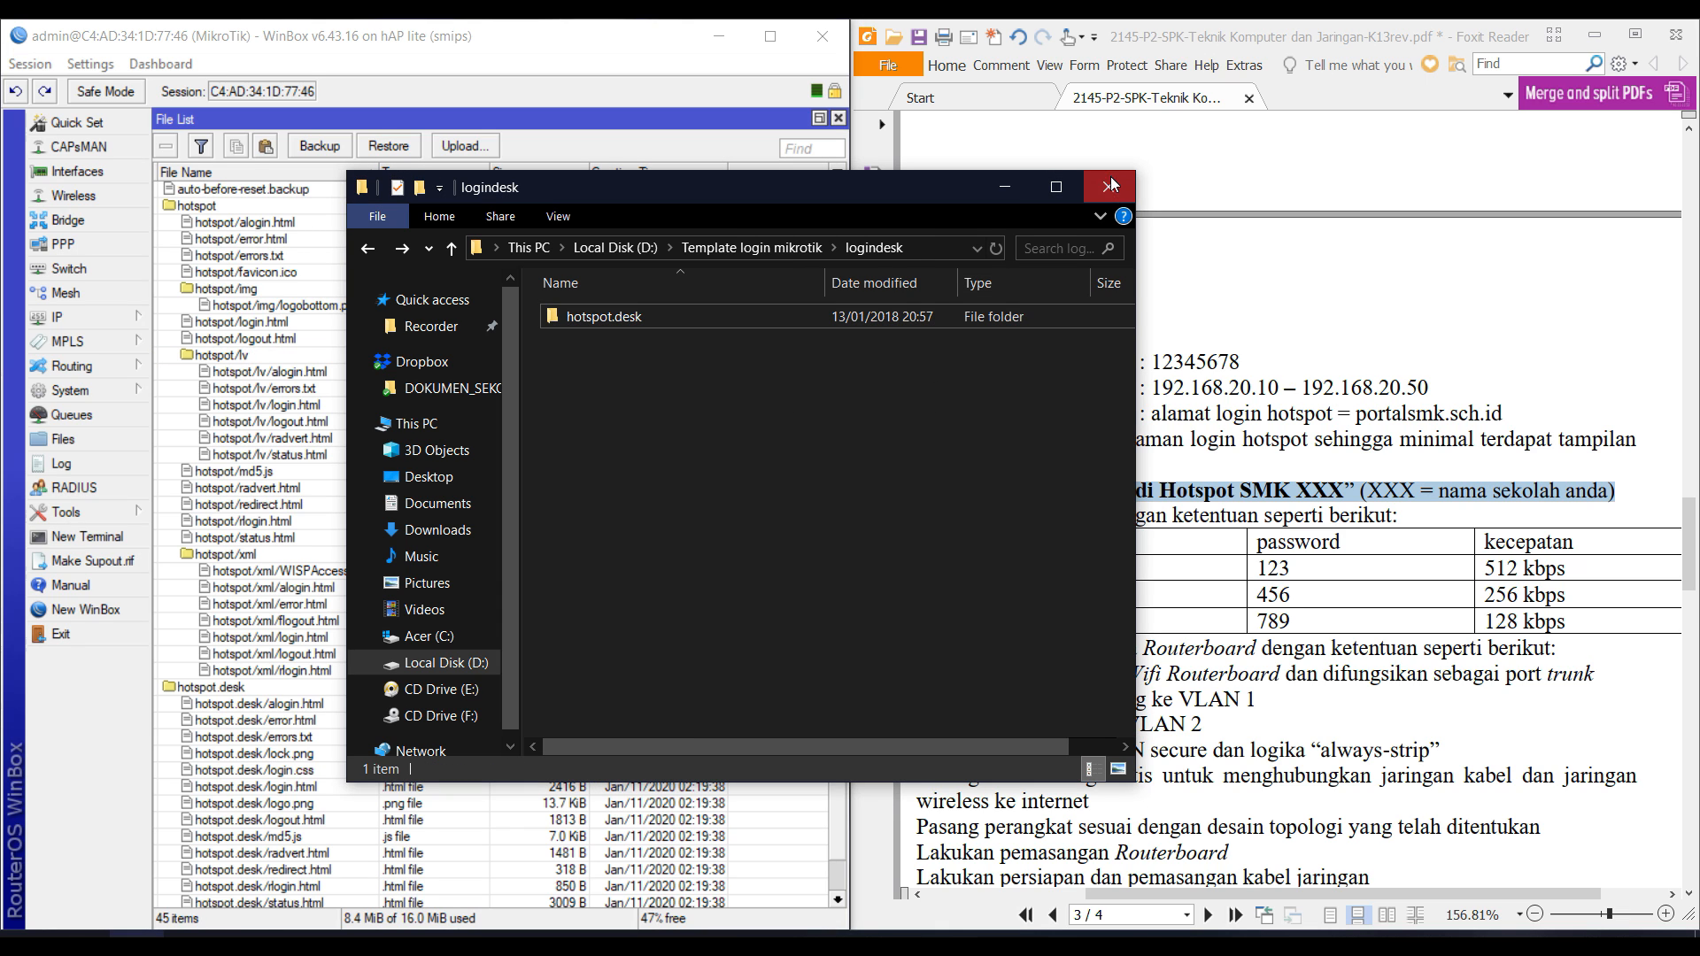
left_click(1108, 186)
Scroll the exam PDF to page 4's topology diagram and back up to the VLAN tasks.
left_click(1182, 462)
scroll(1183, 459, "down", 3)
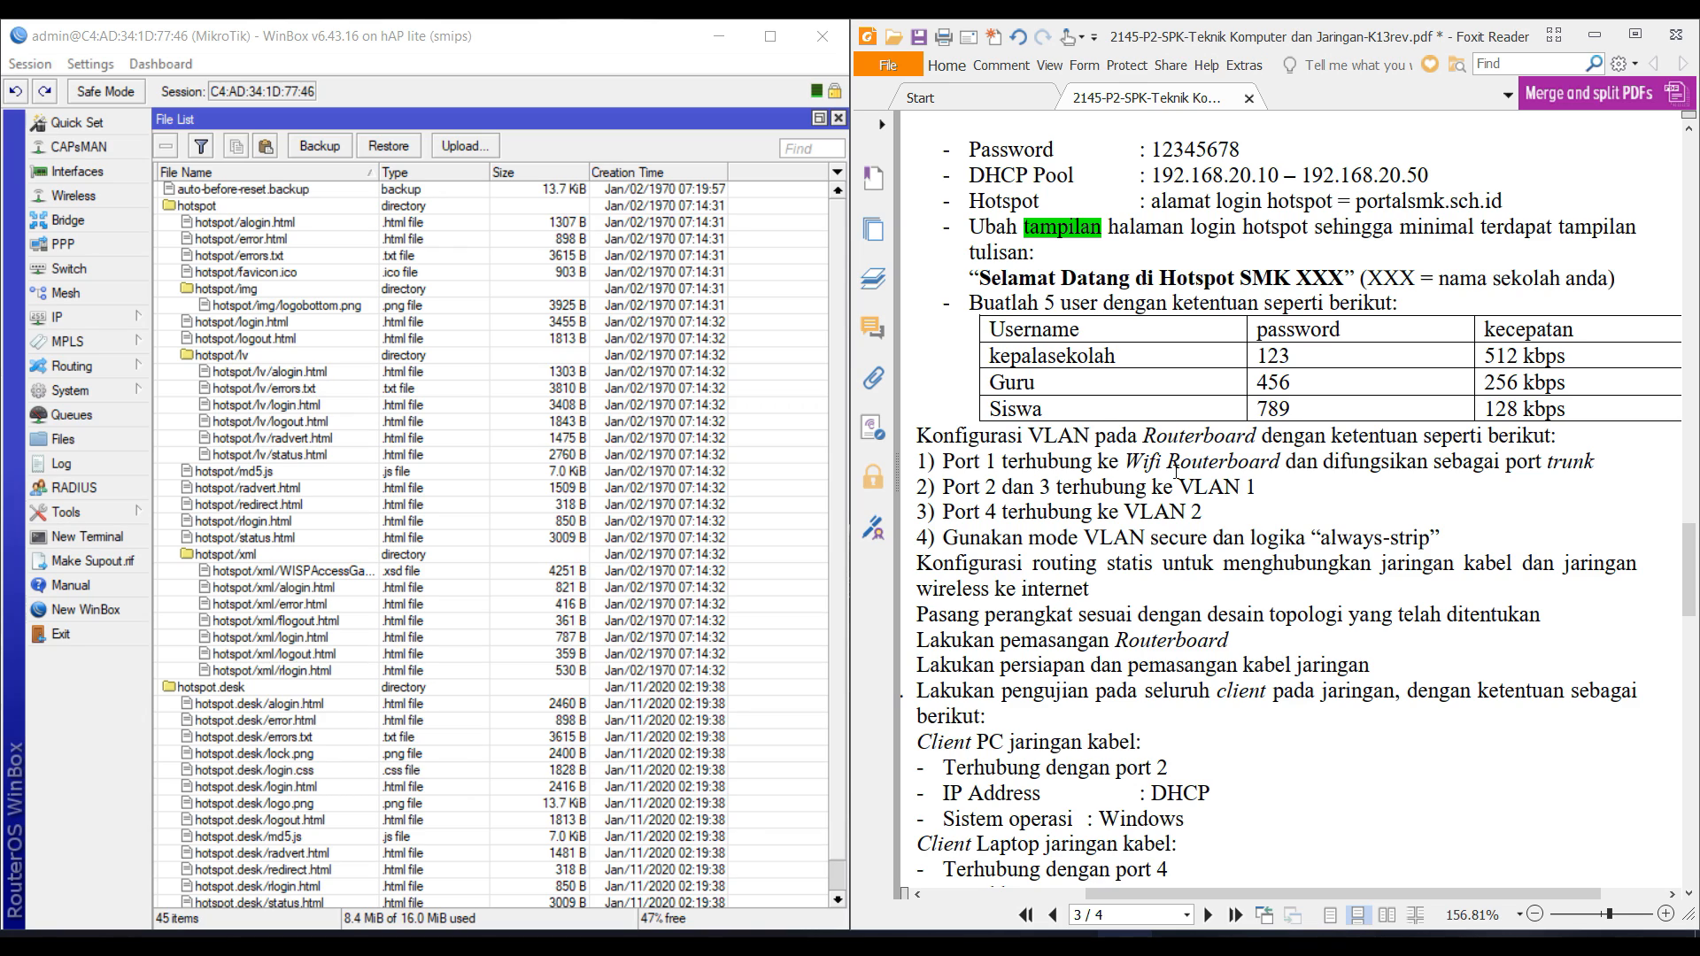
scroll(1176, 471, "down", 20)
scroll(1149, 553, "up", 2)
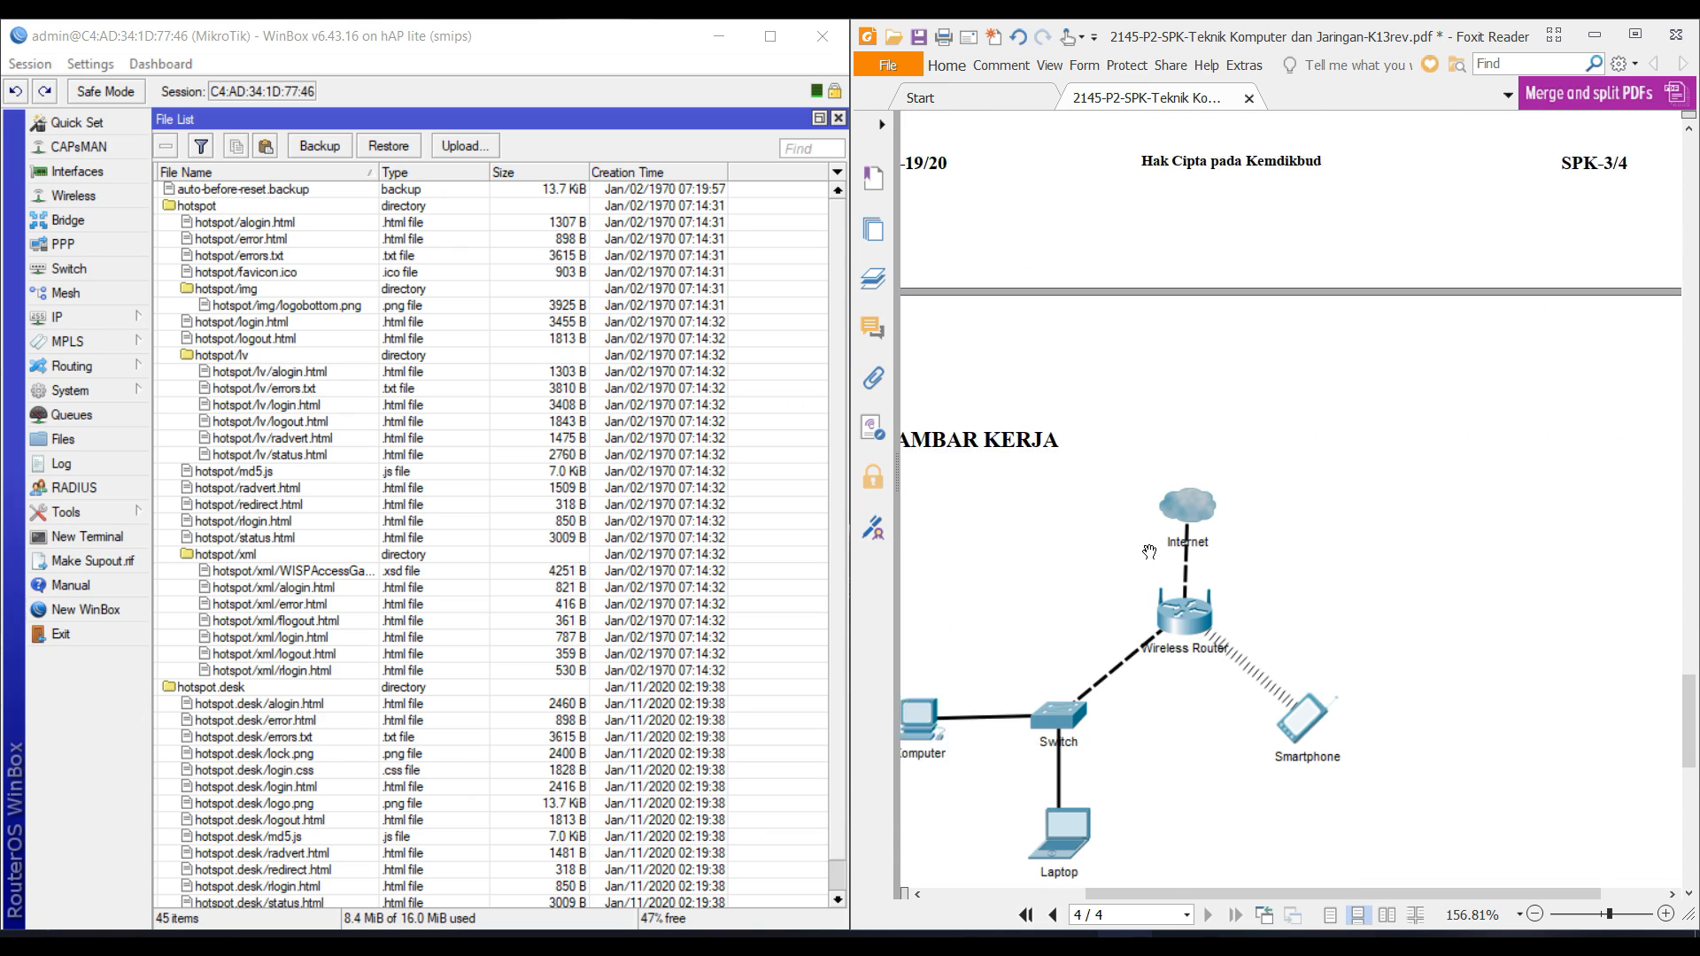
scroll(1150, 553, "up", 10)
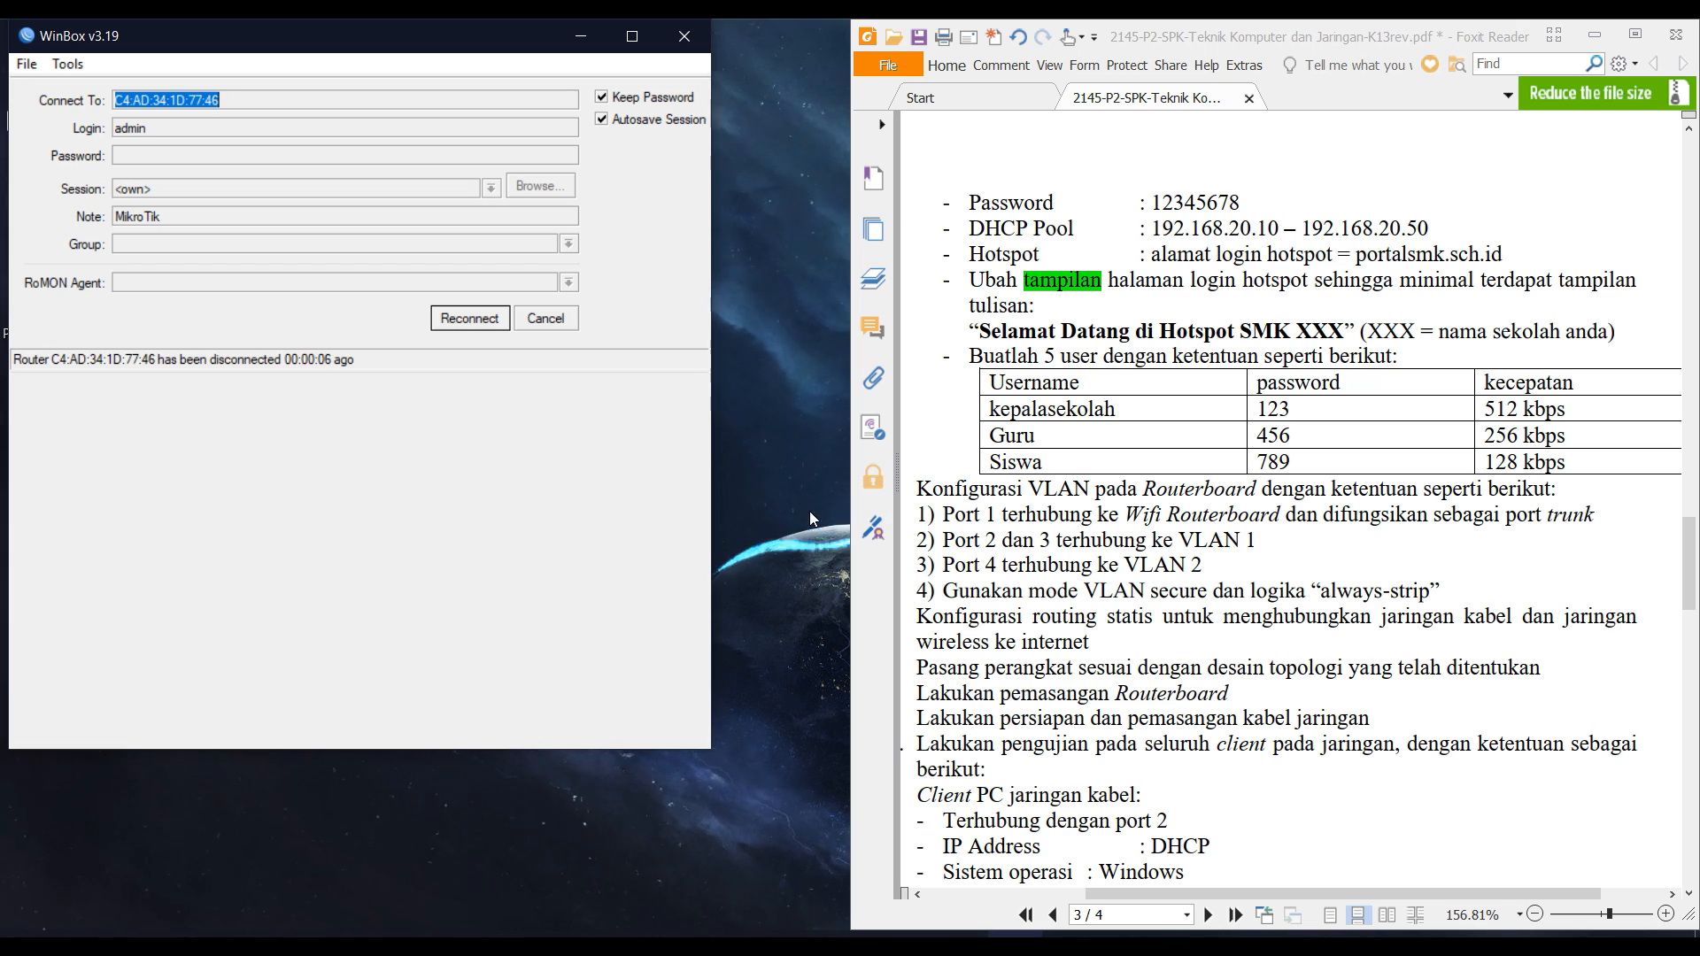
Connect WinBox to the hEX lite neighbor 64:D1:54:76:39:3B.
left_click(536, 321)
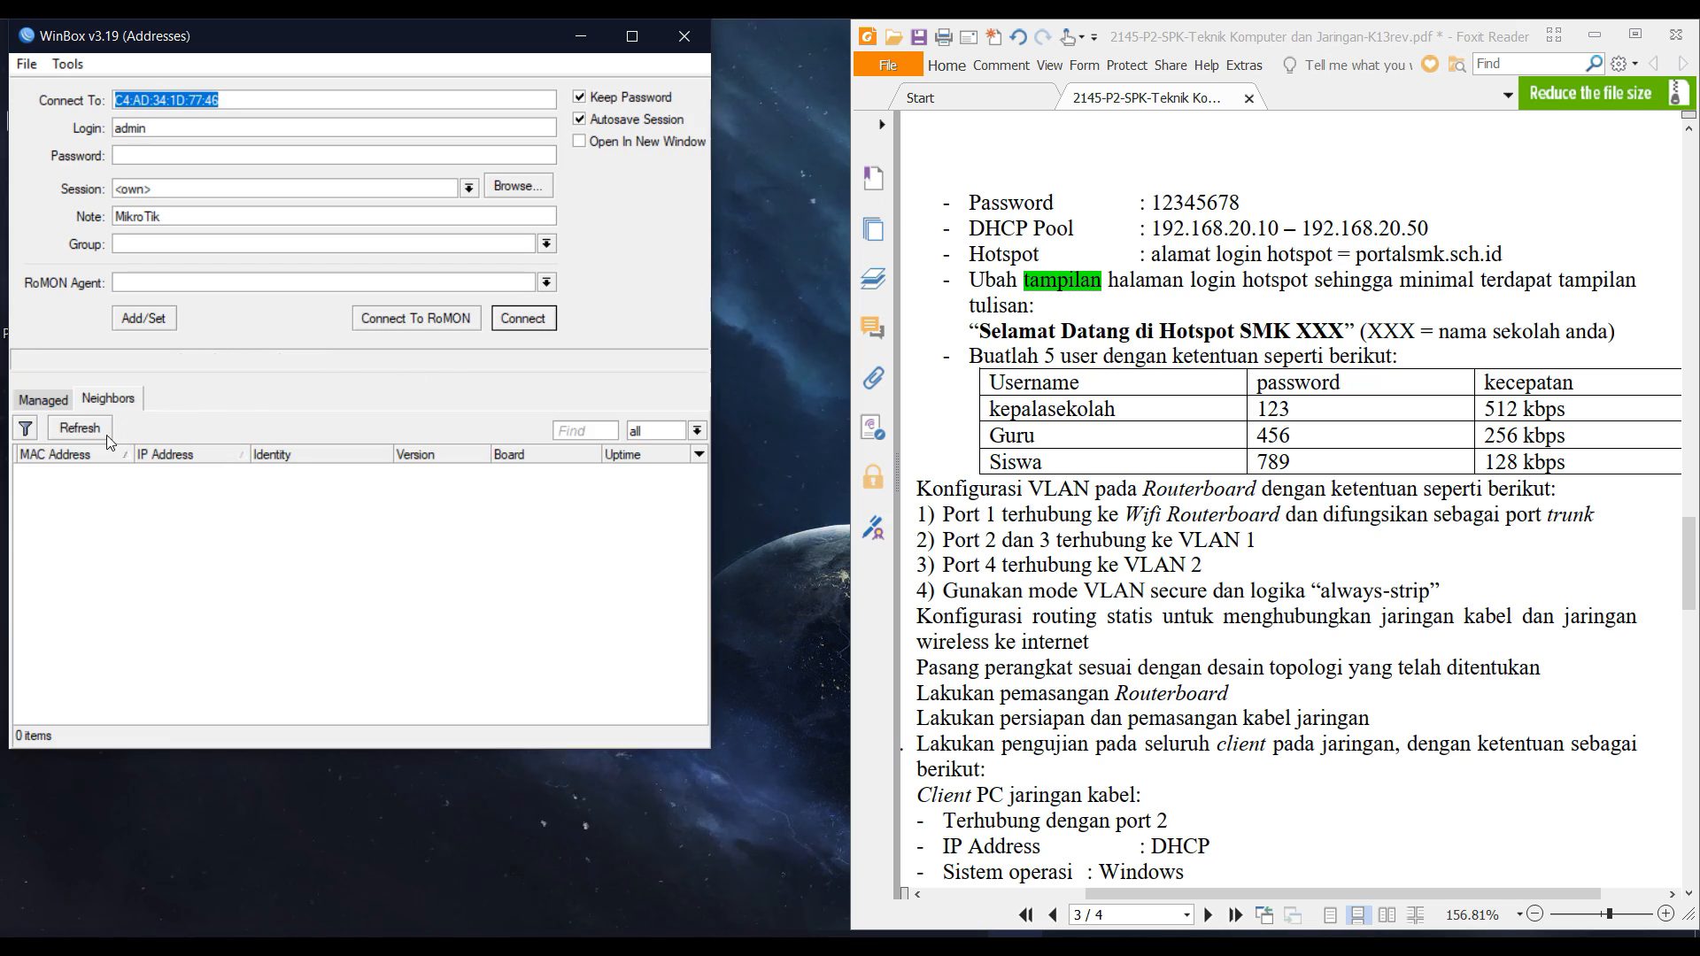
left_click(79, 472)
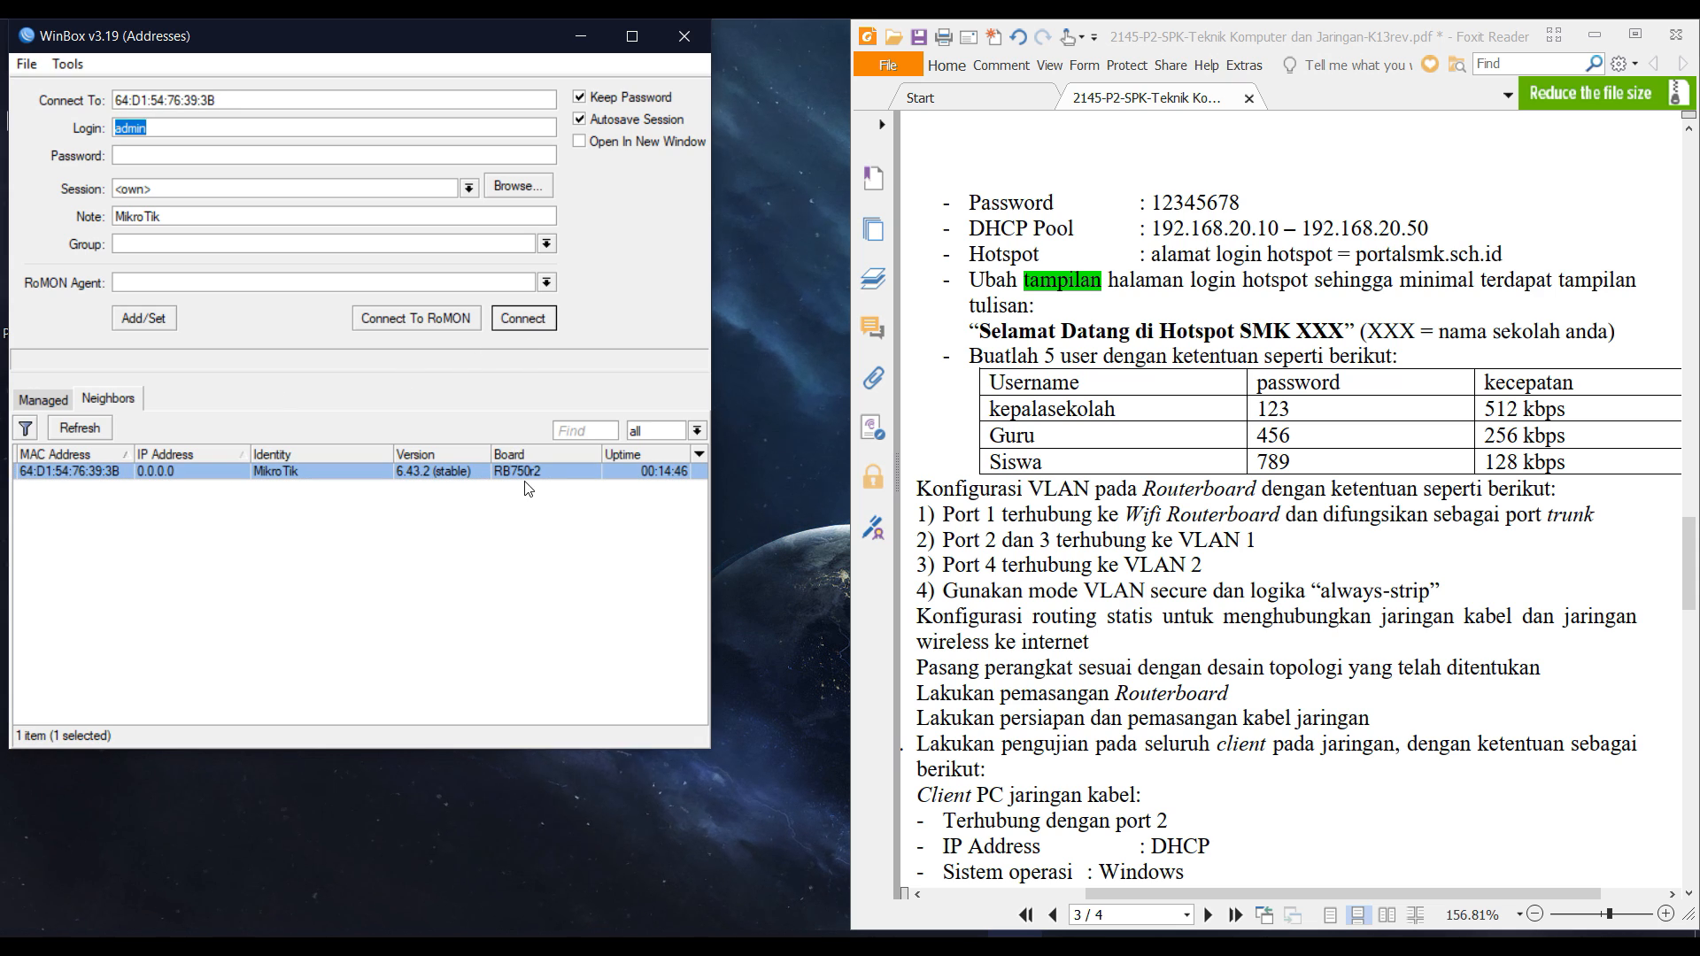
left_click(523, 318)
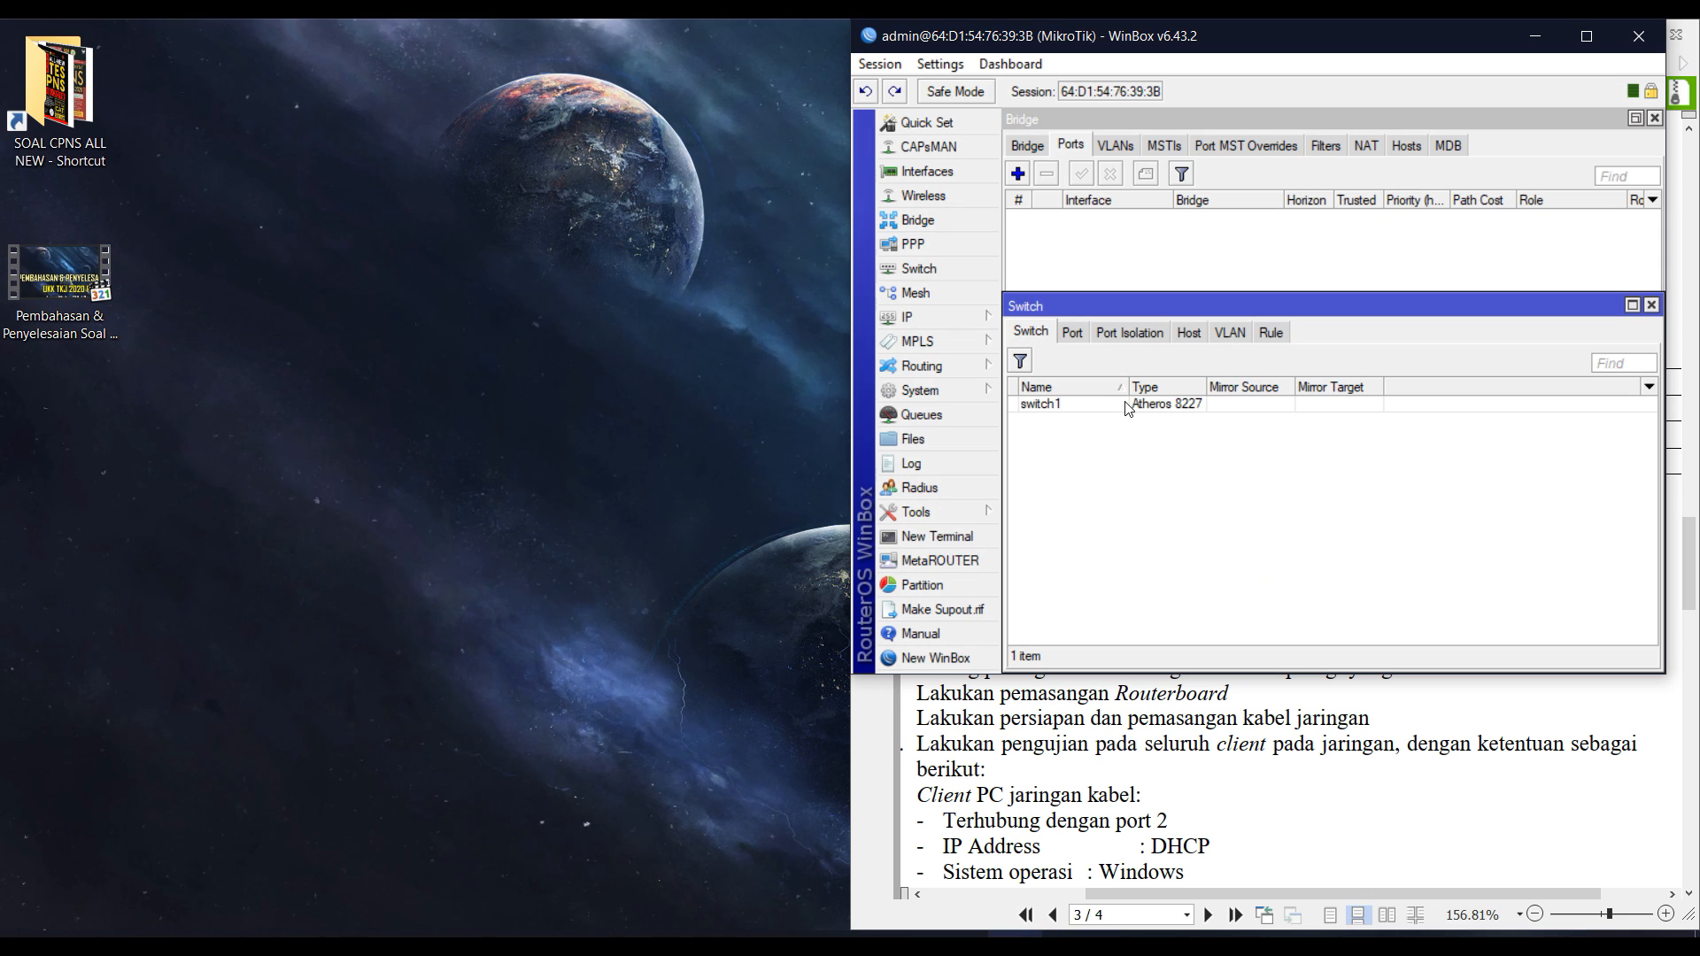
Move the router window left, close the Switch and Bridge windows, and select the Port 1 trunk requirement.
left_click_drag(1190, 51, 3, 341)
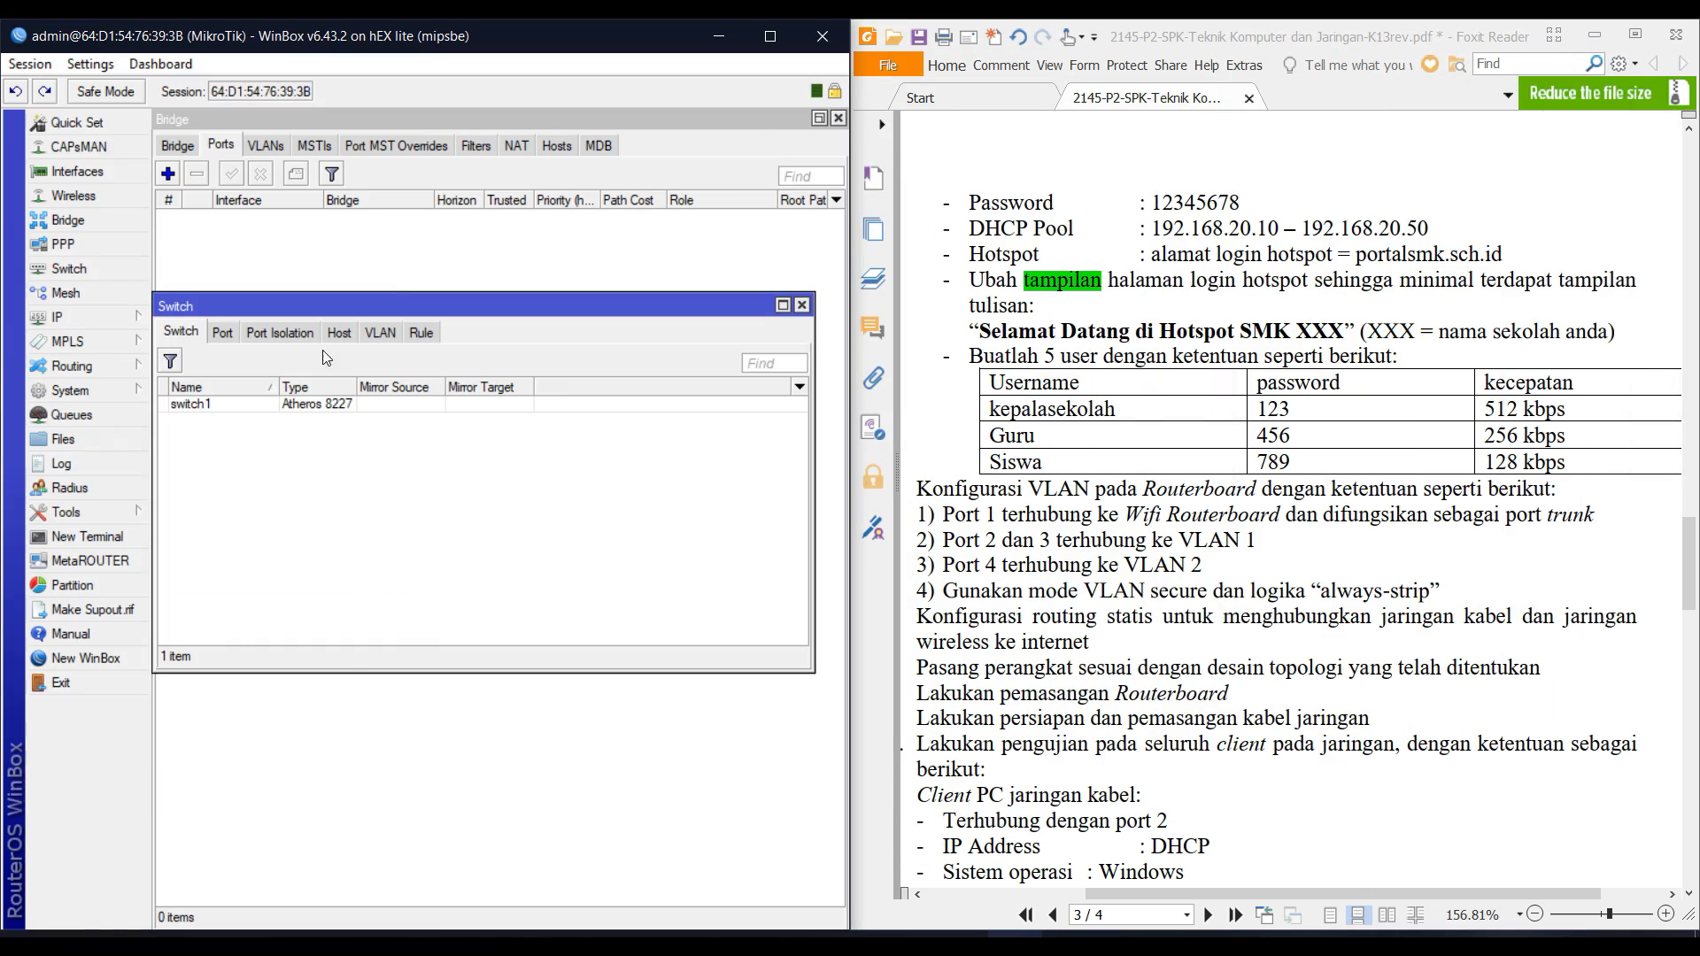
left_click(802, 305)
left_click(838, 118)
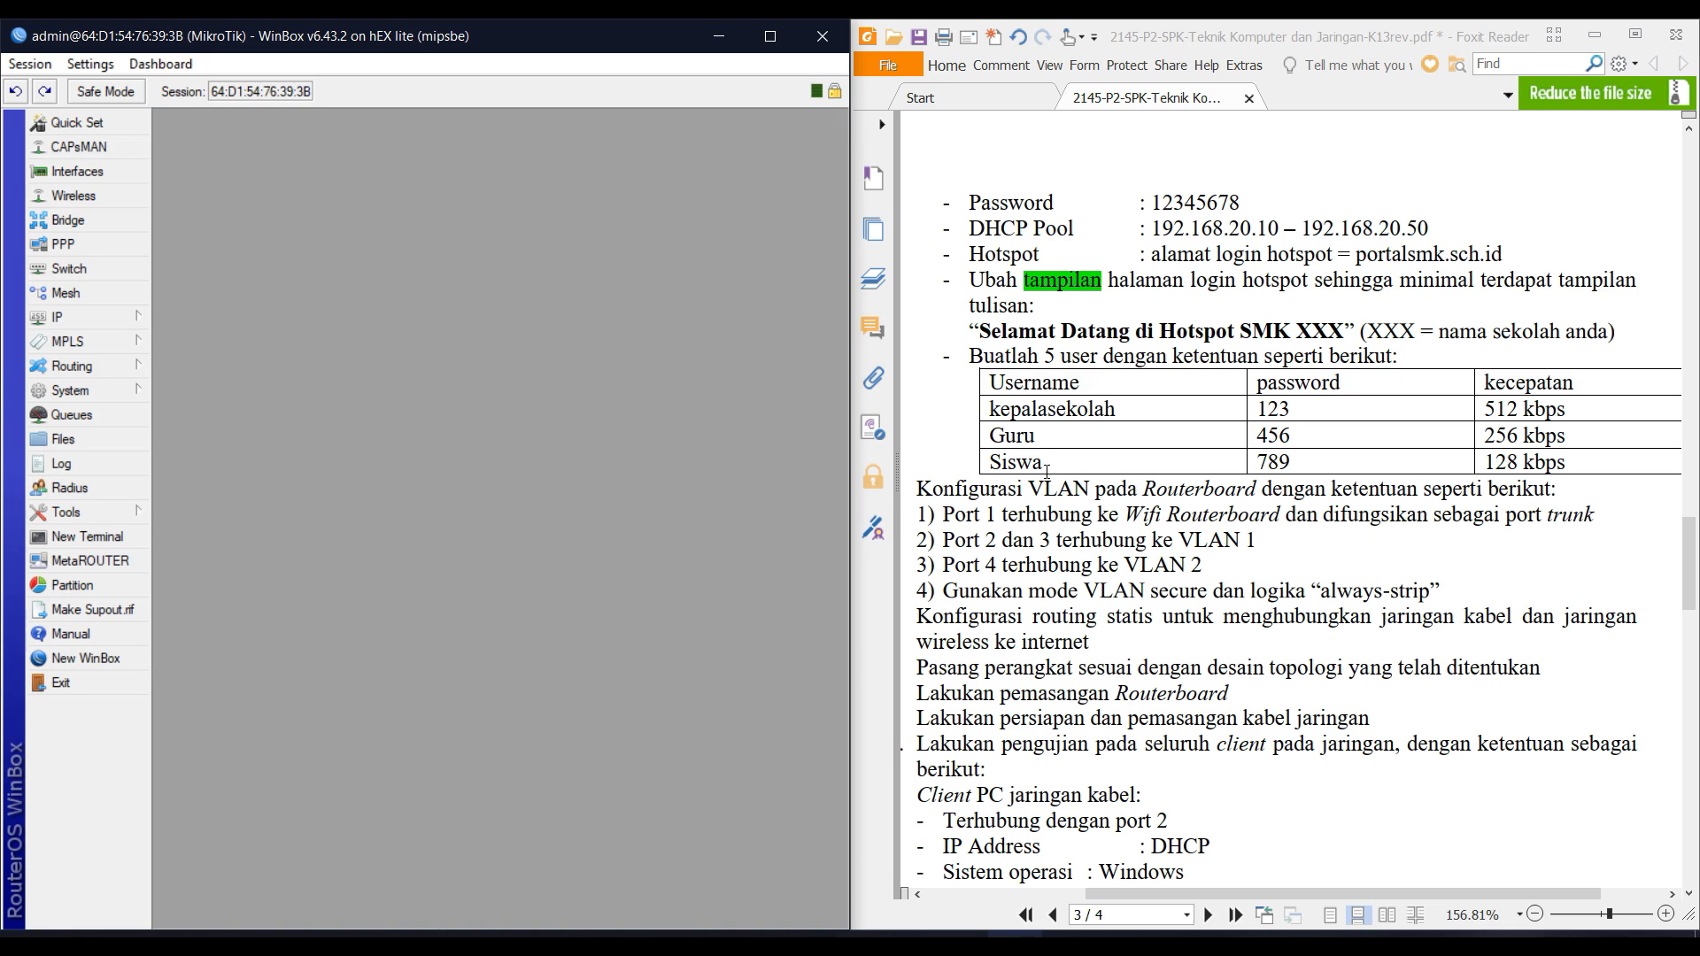
triple_click(966, 515)
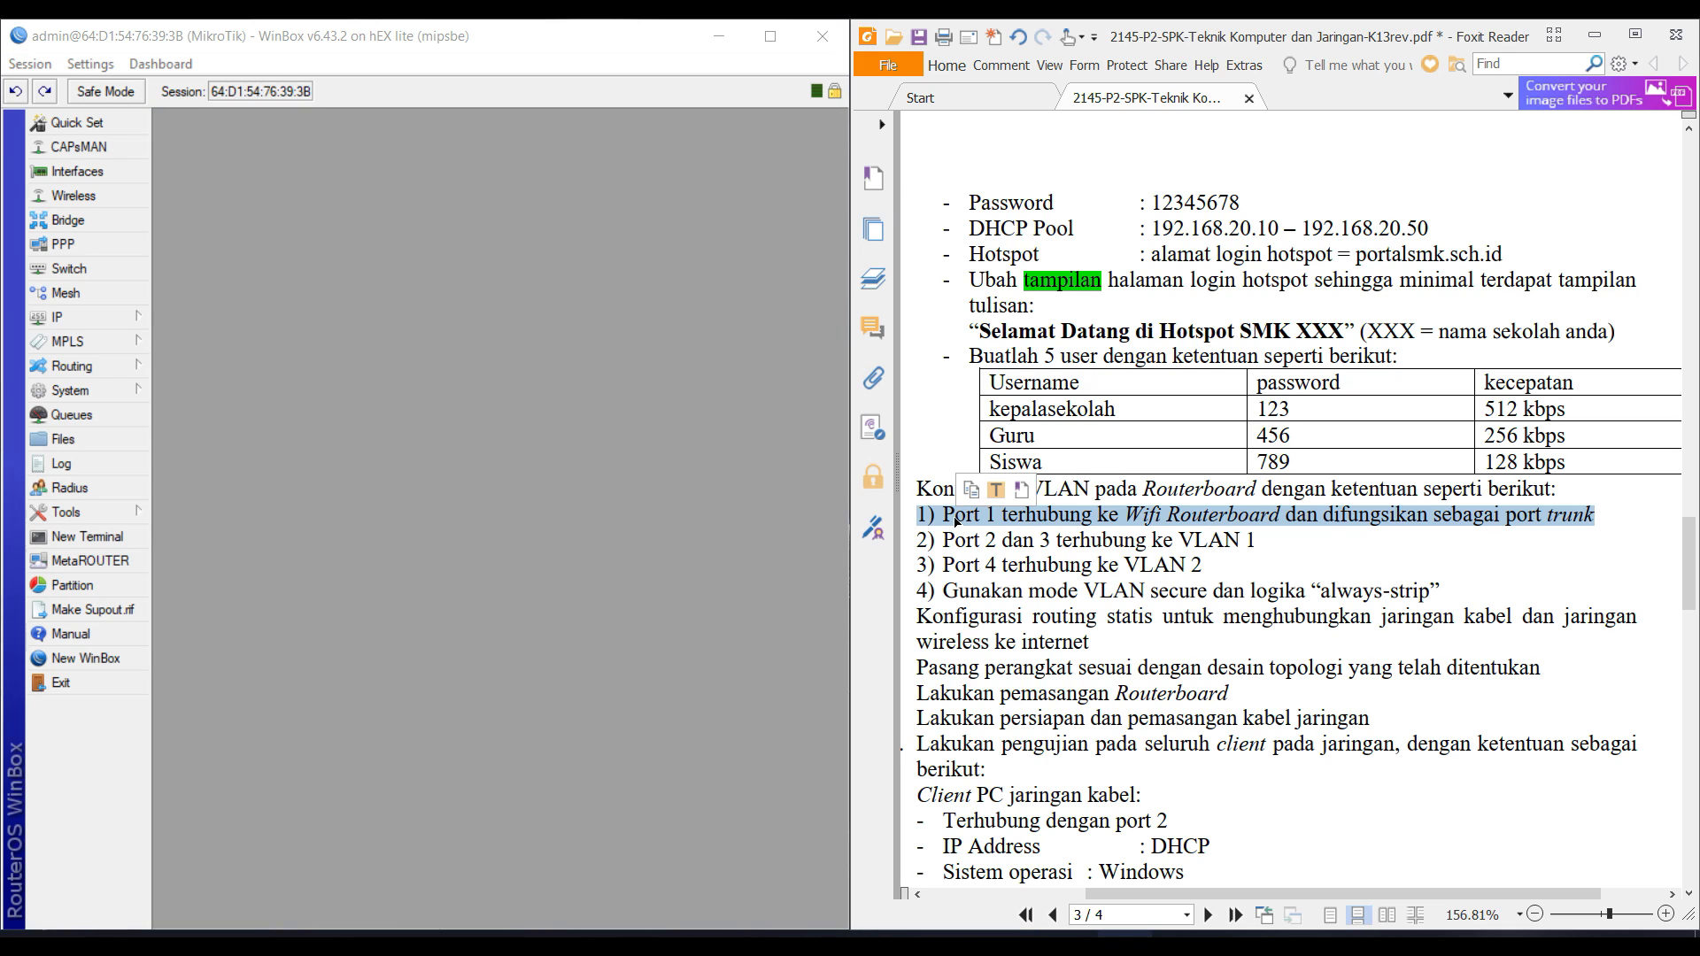
Review ether1, ether3 and ether4 in the Interface List, then go to the empty Bridge list.
left_click(71, 173)
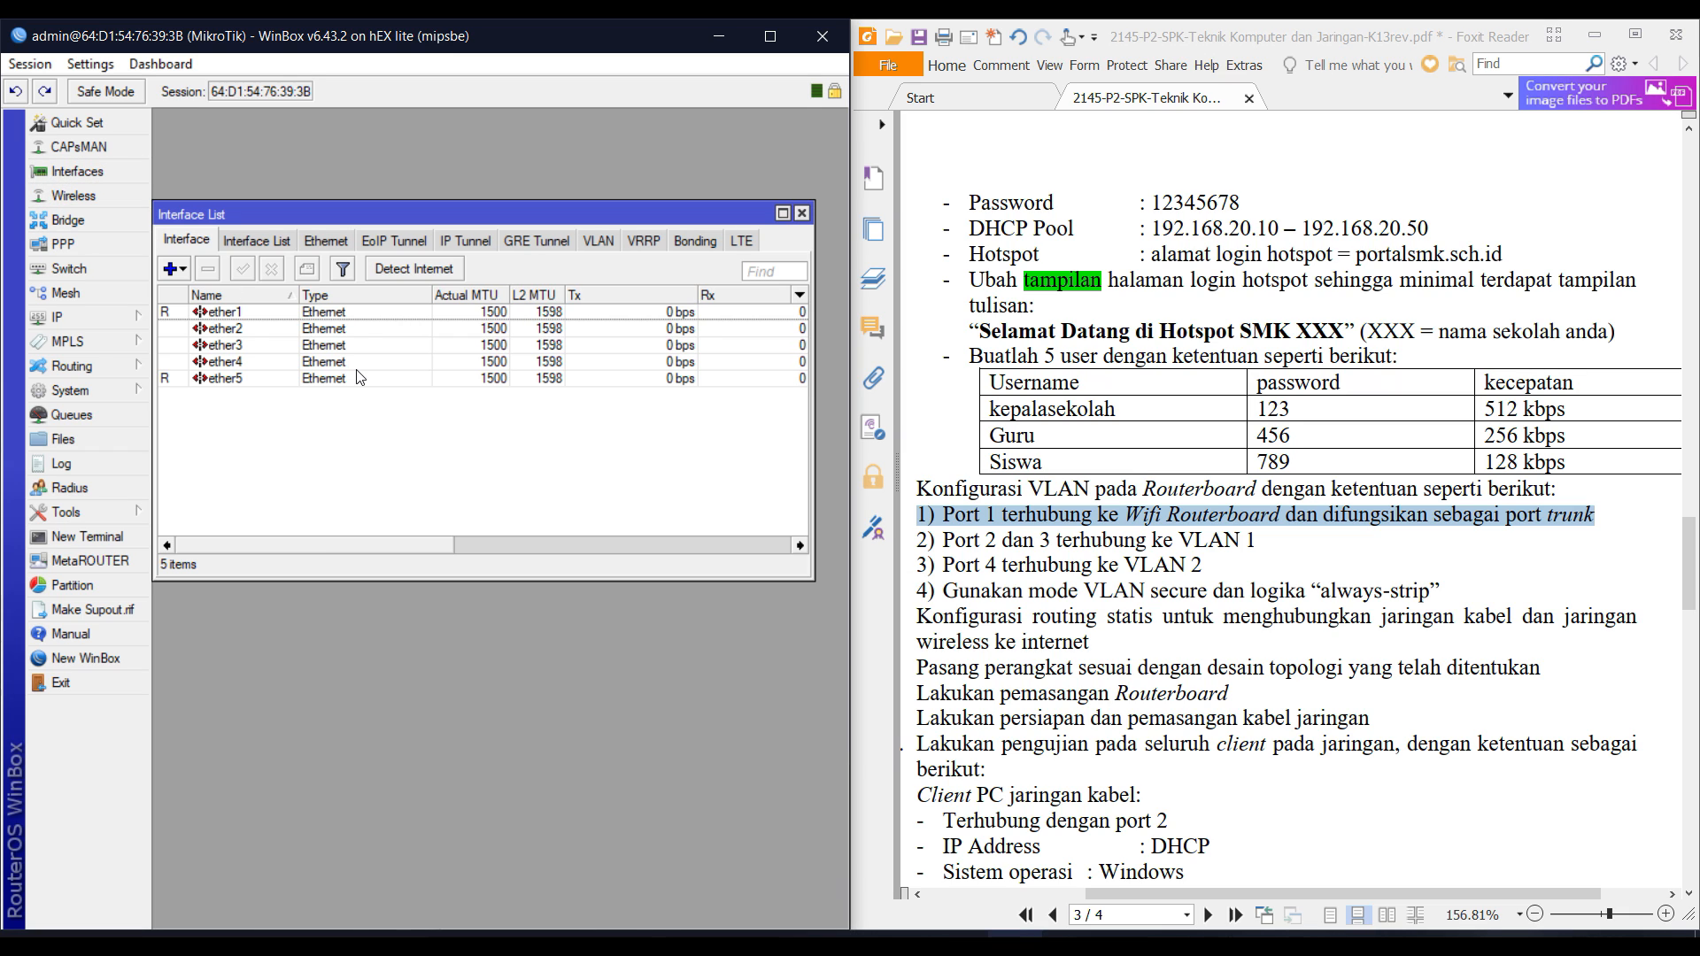
left_click_drag(330, 216, 337, 425)
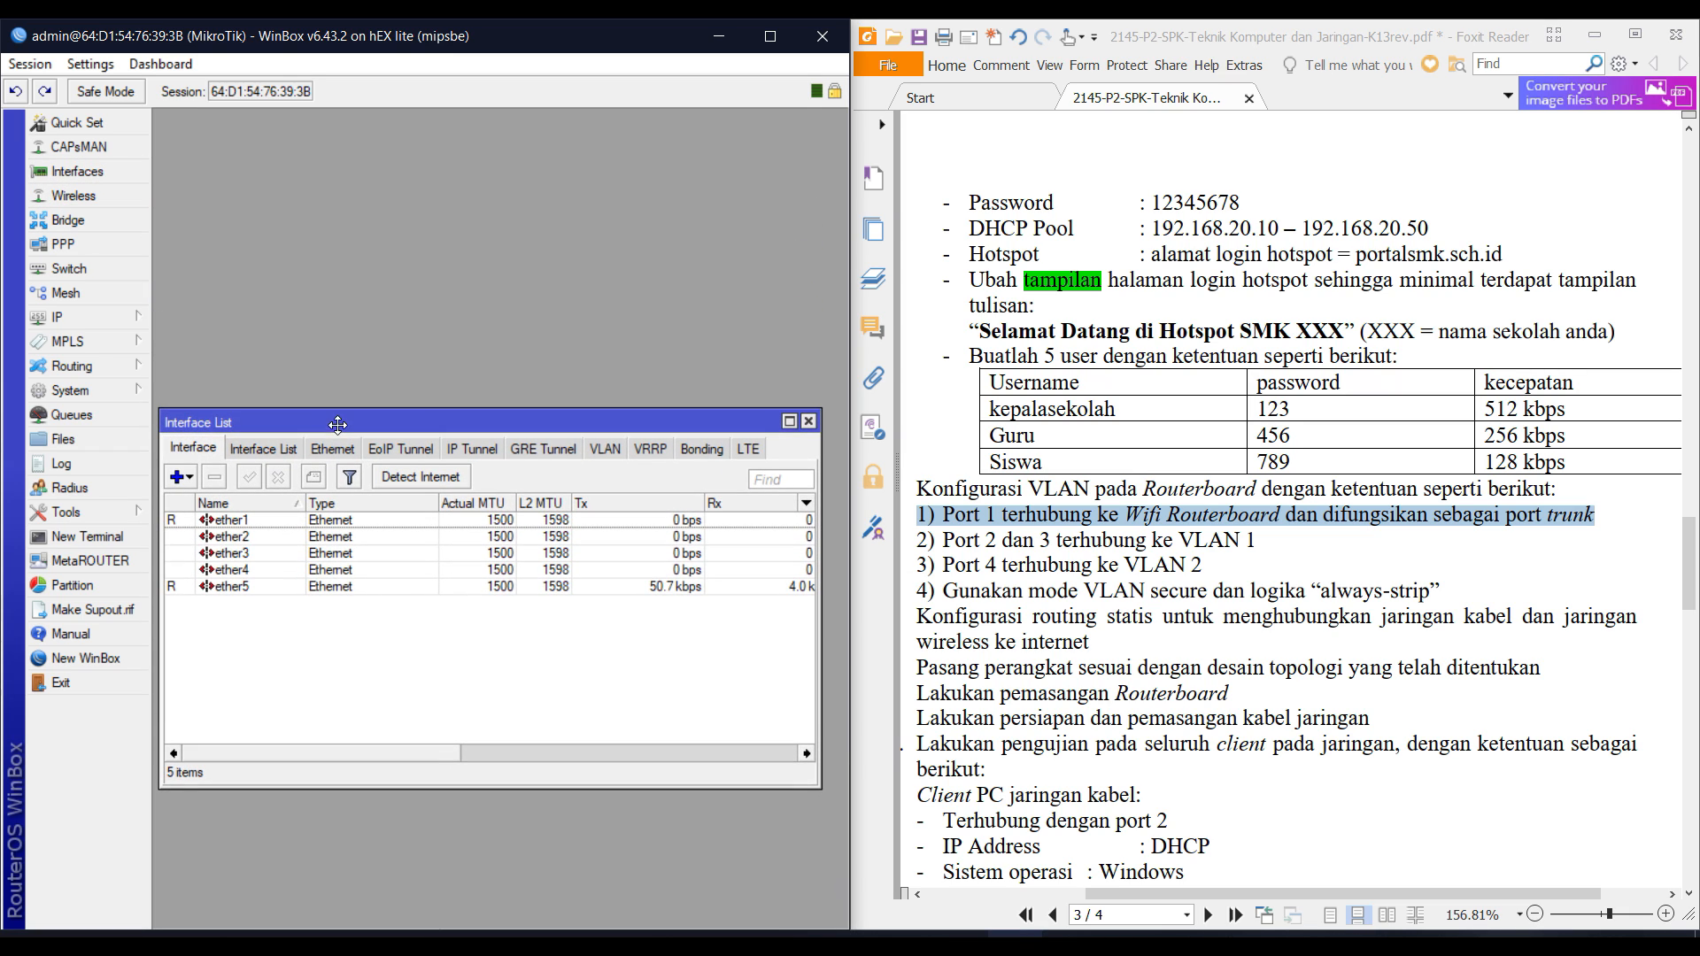
left_click(308, 522)
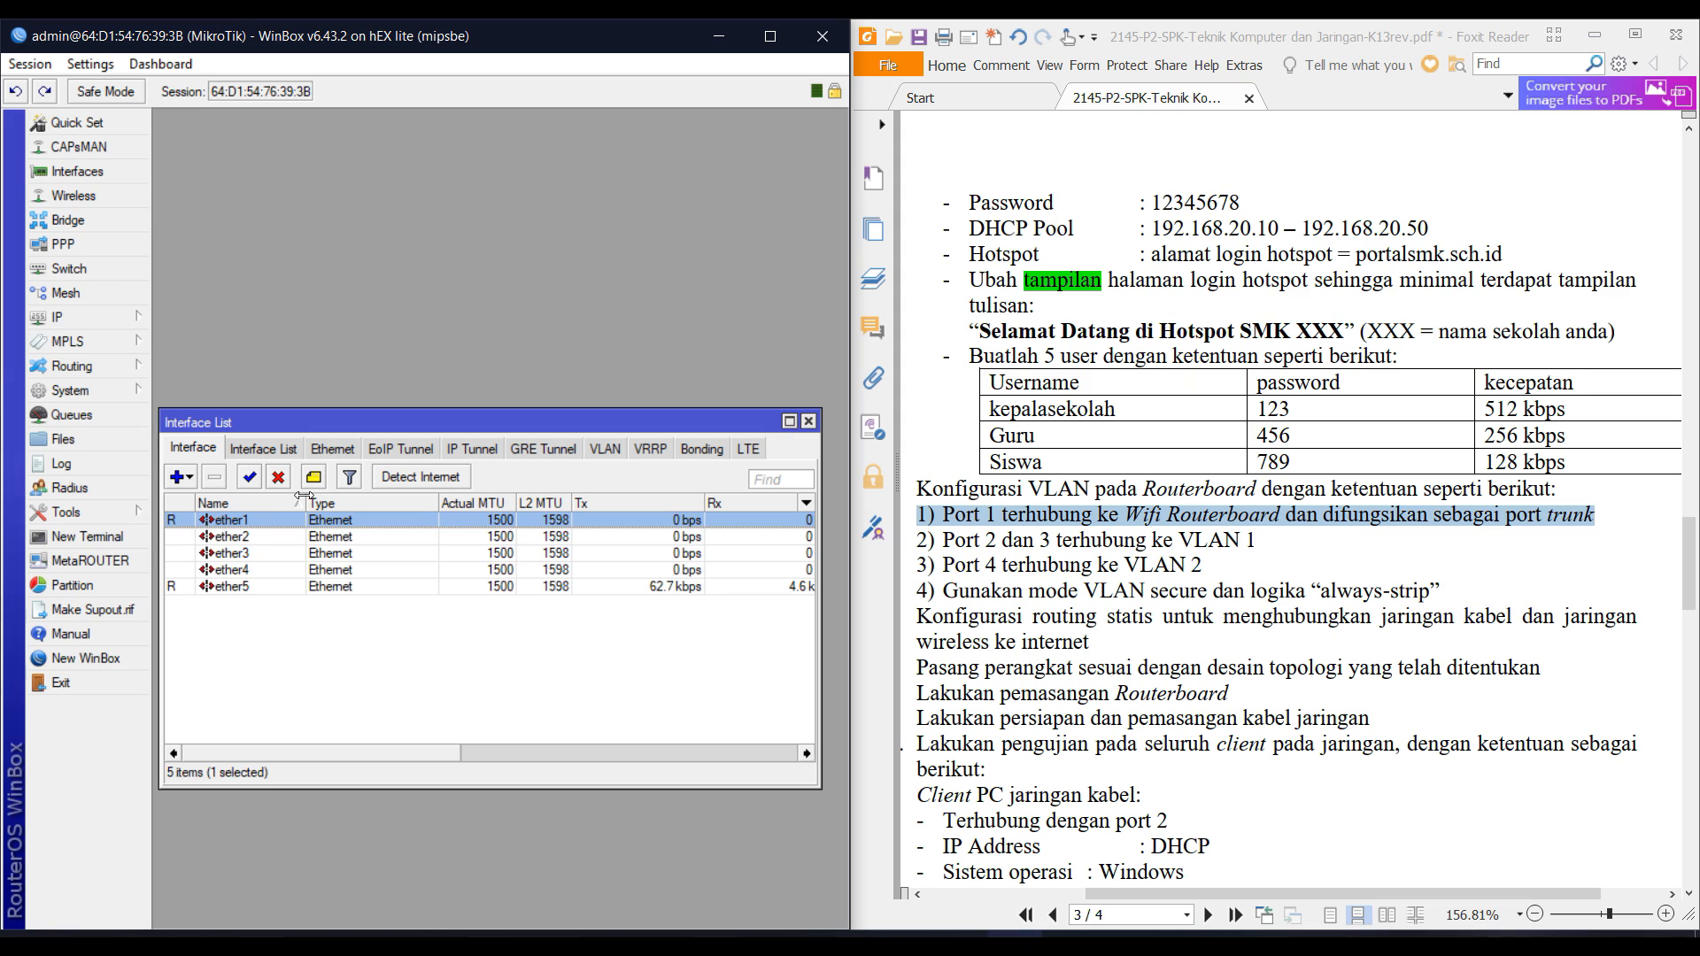
left_click(262, 552)
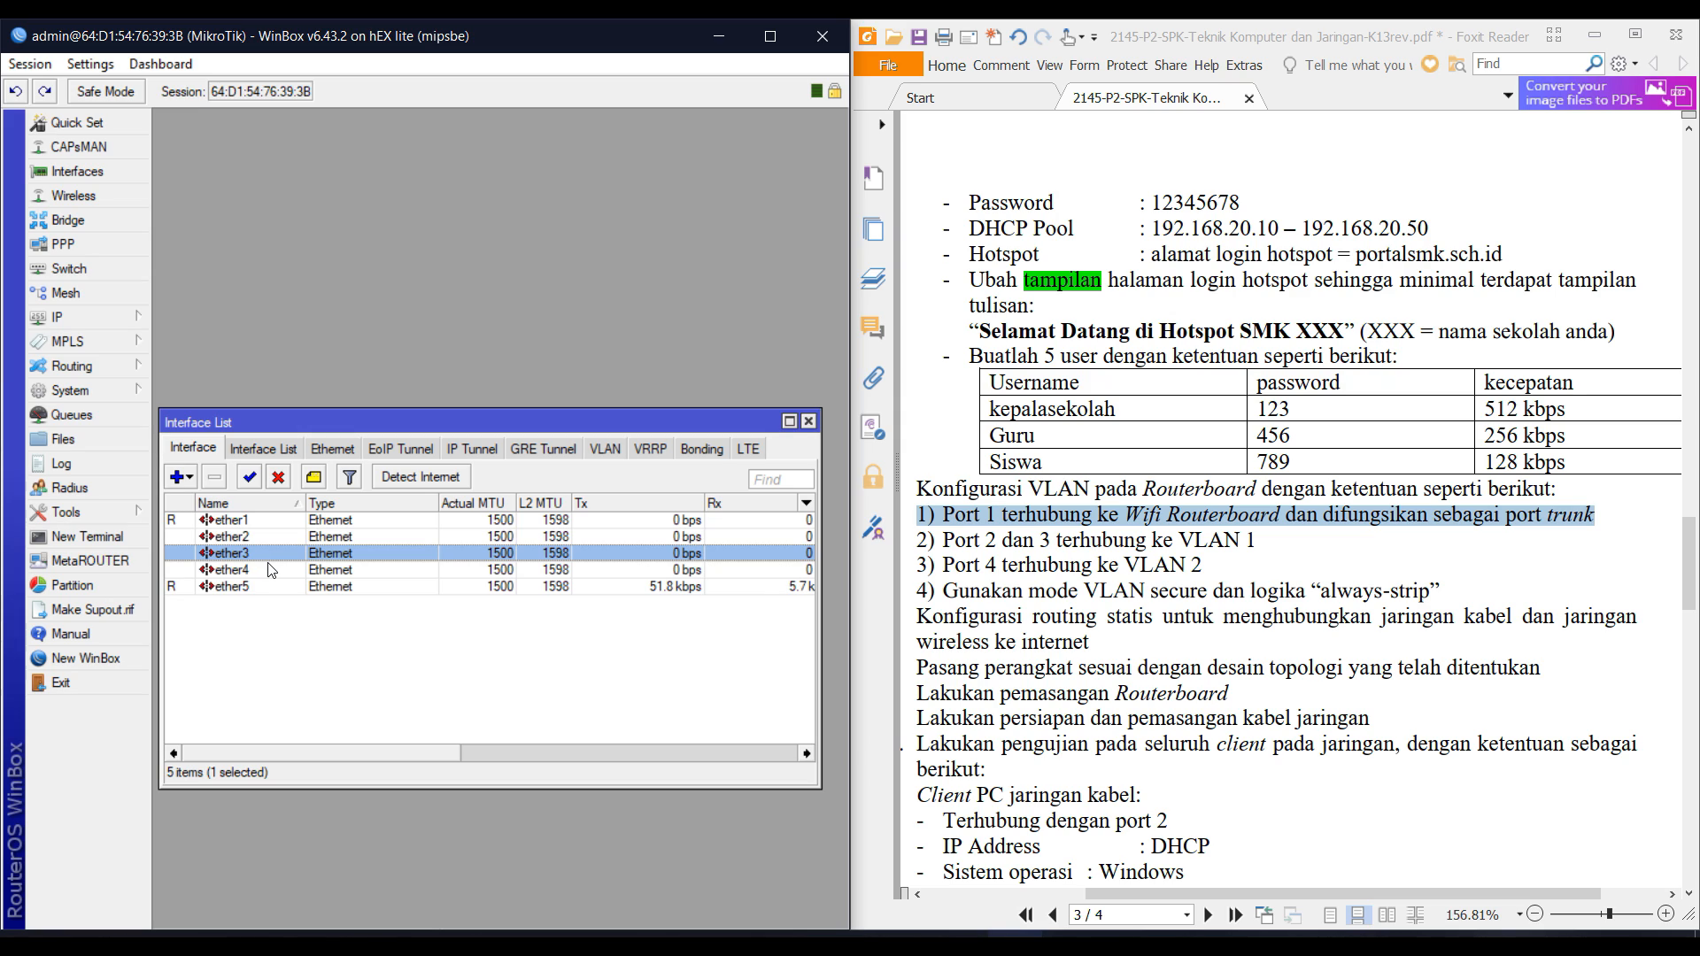
left_click(270, 570)
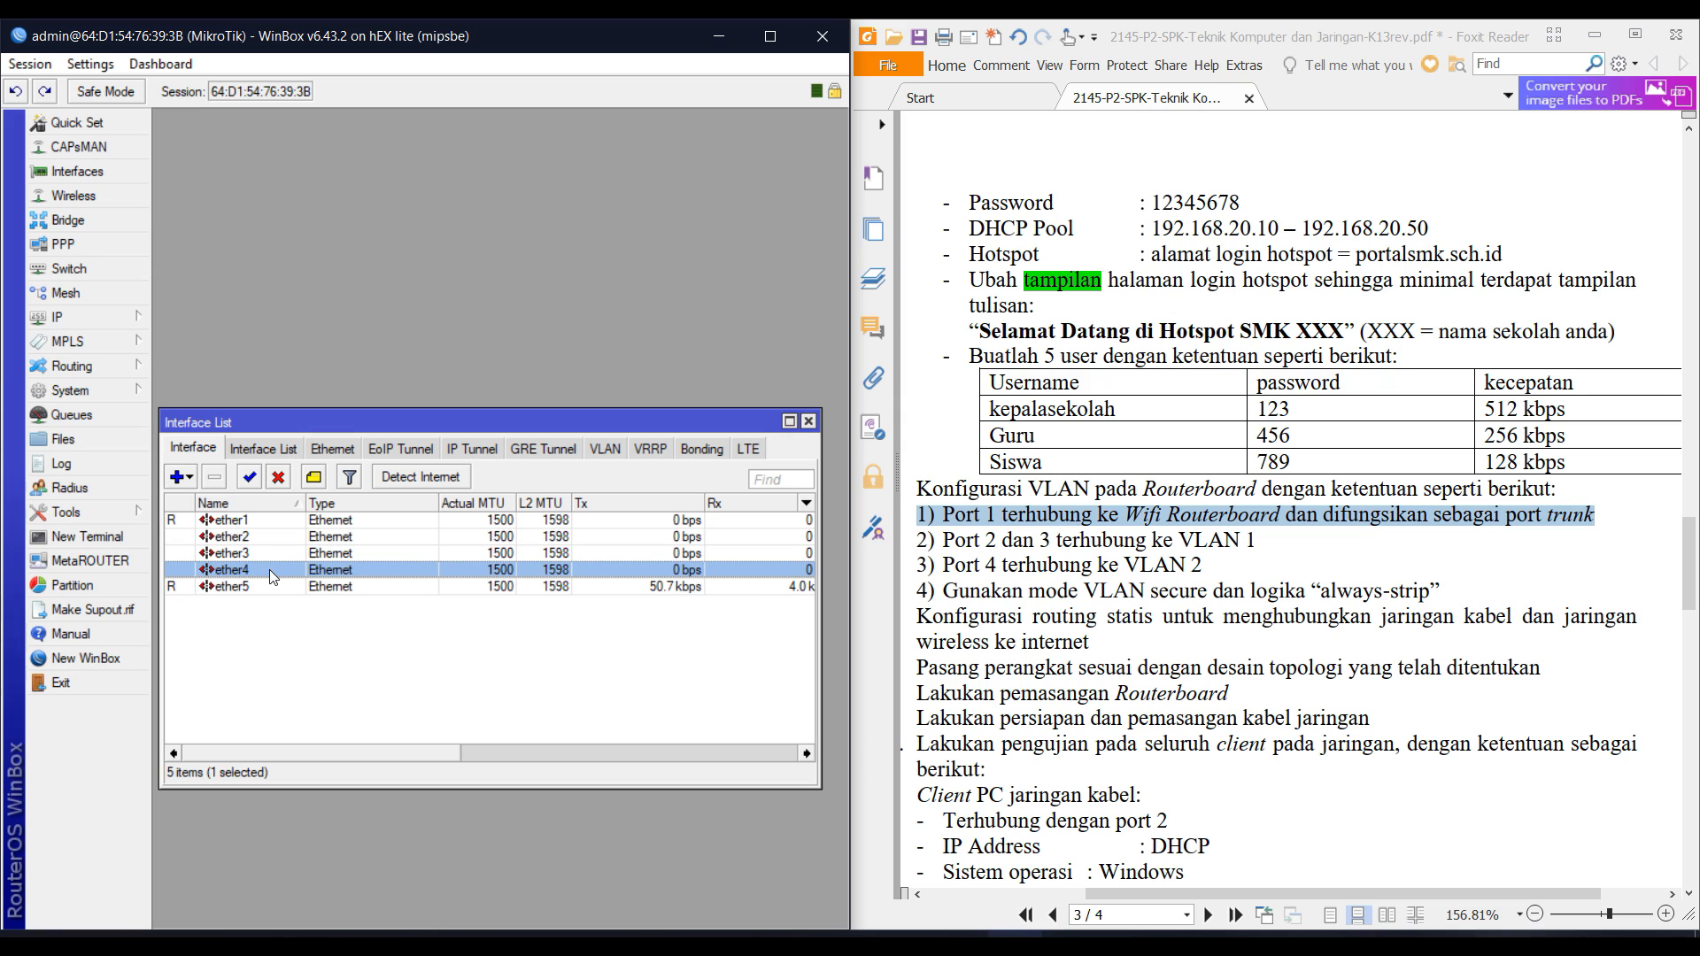
left_click(283, 635)
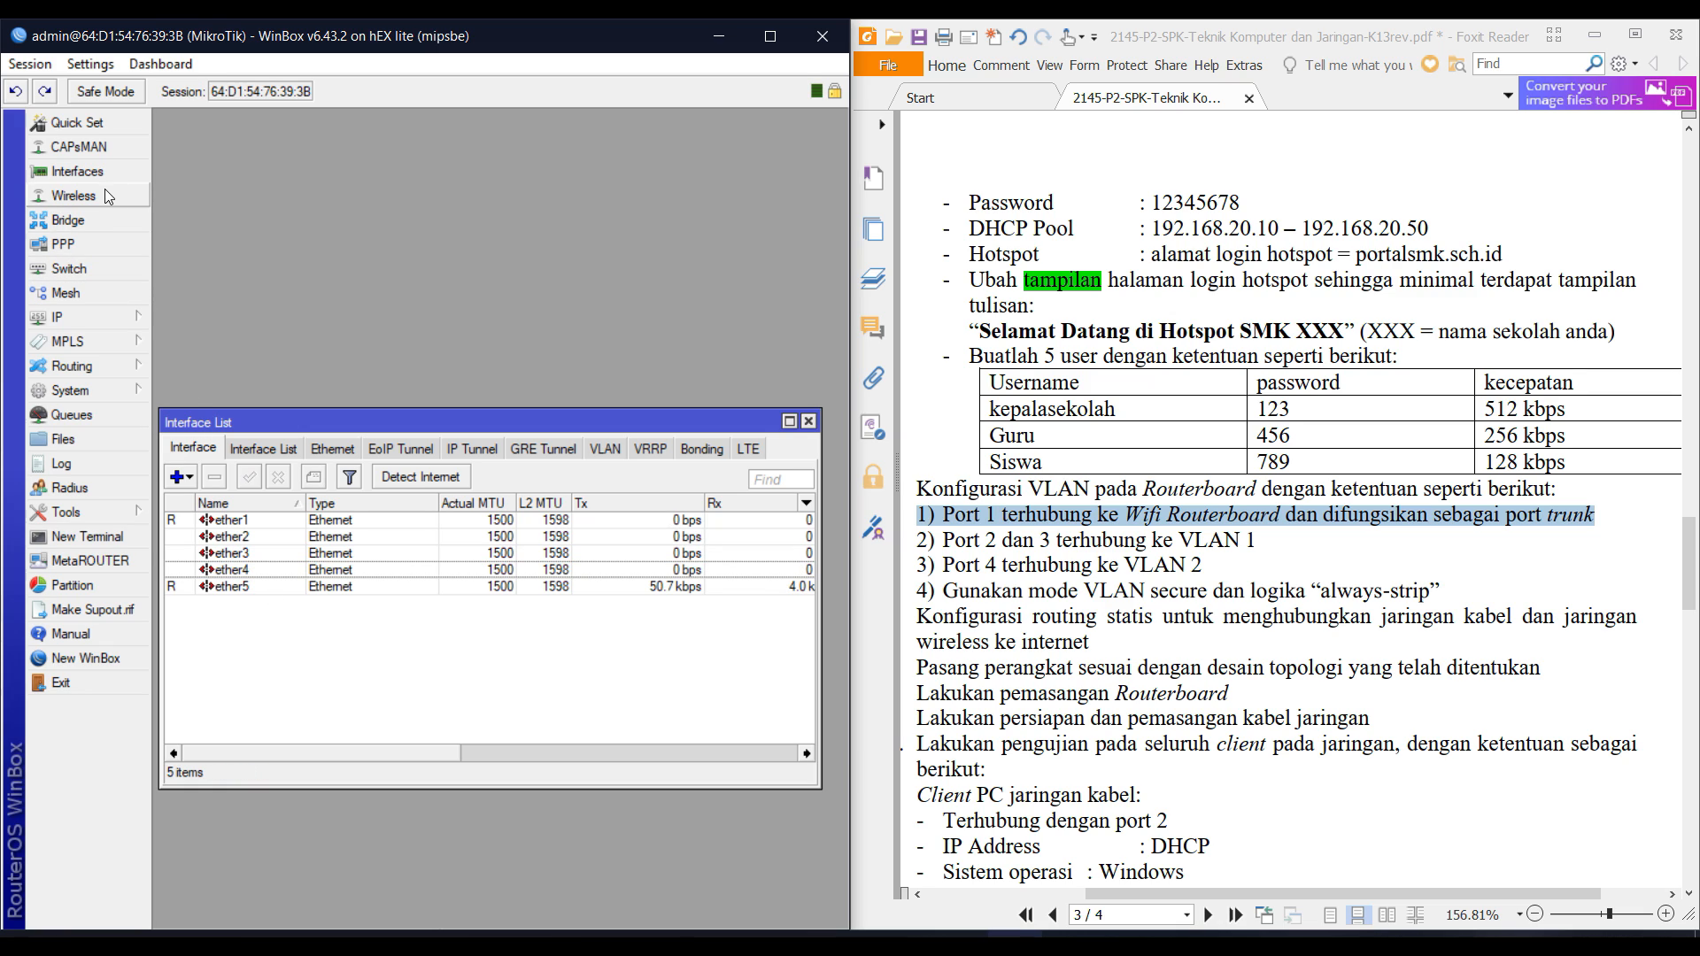
left_click(84, 219)
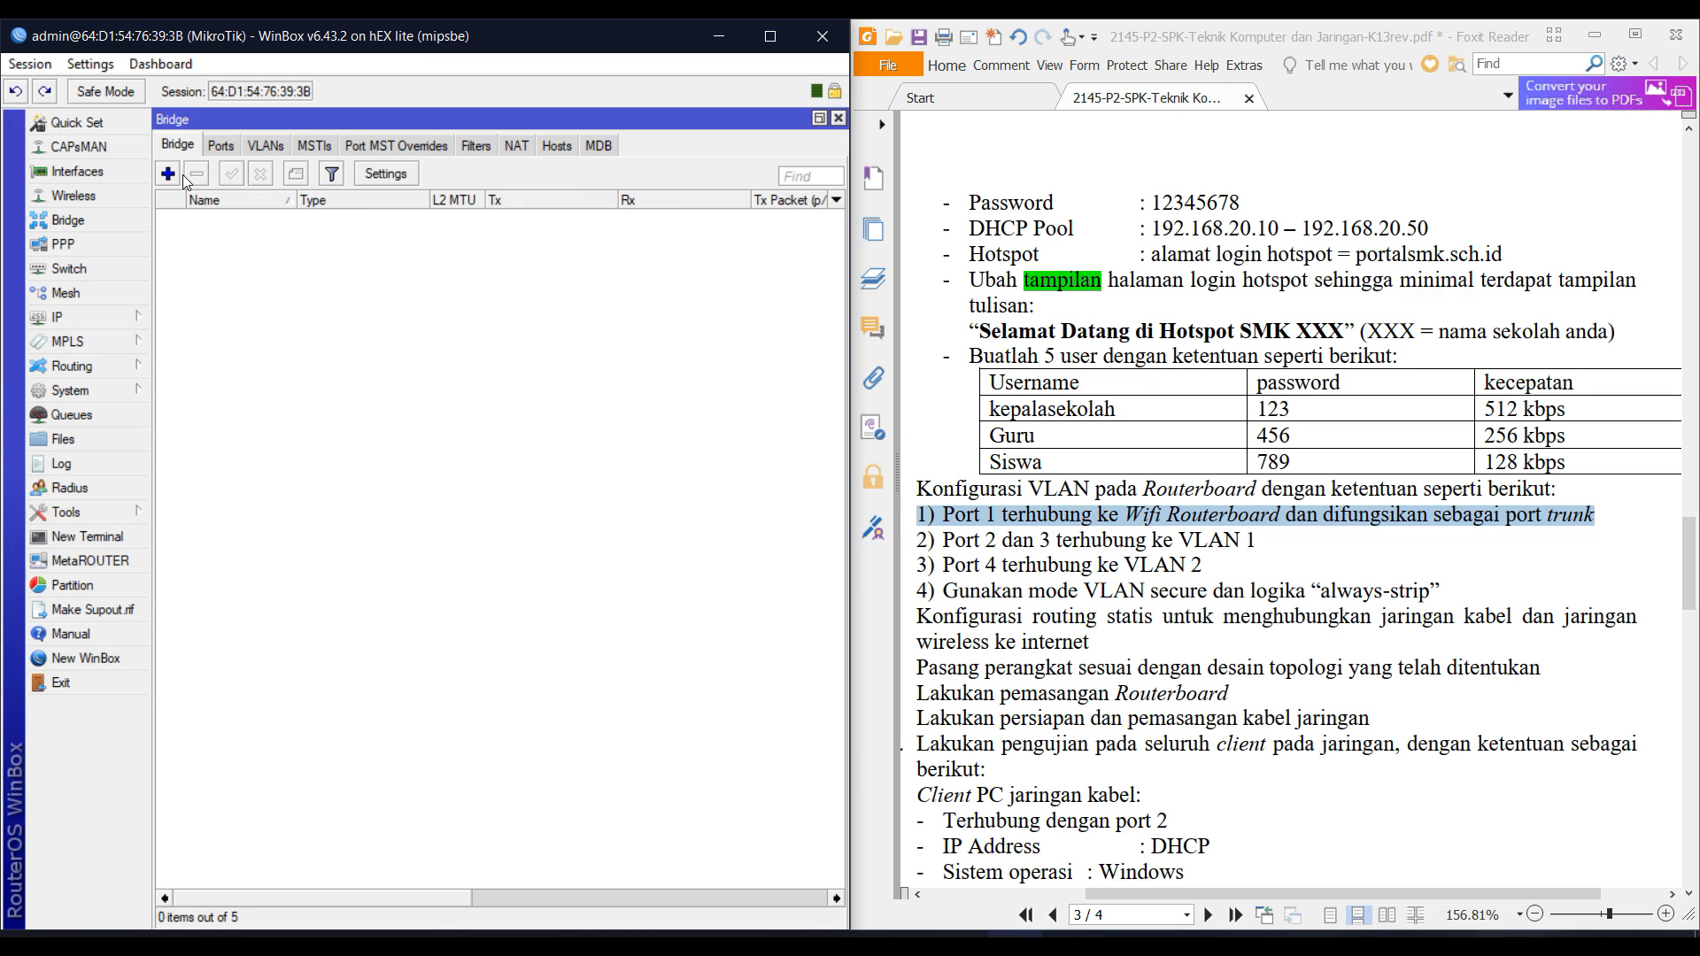
Create bridge1 and add ether1 as its first bridge port.
left_click(167, 174)
left_click(670, 166)
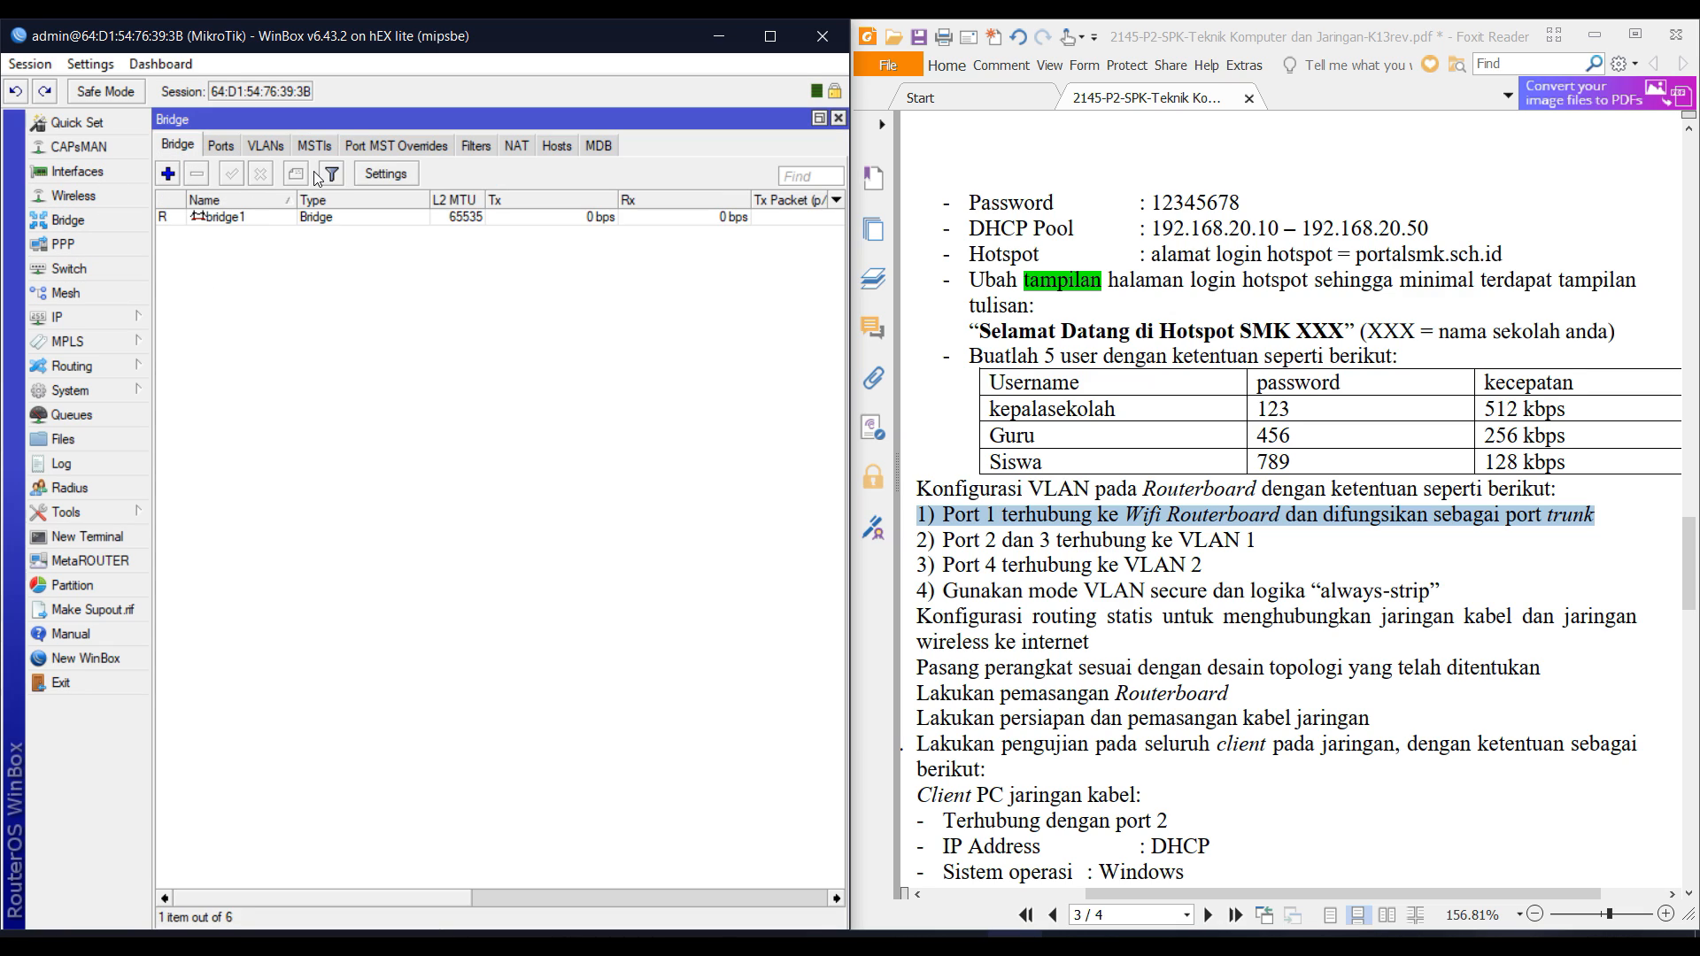
left_click(222, 145)
left_click(168, 173)
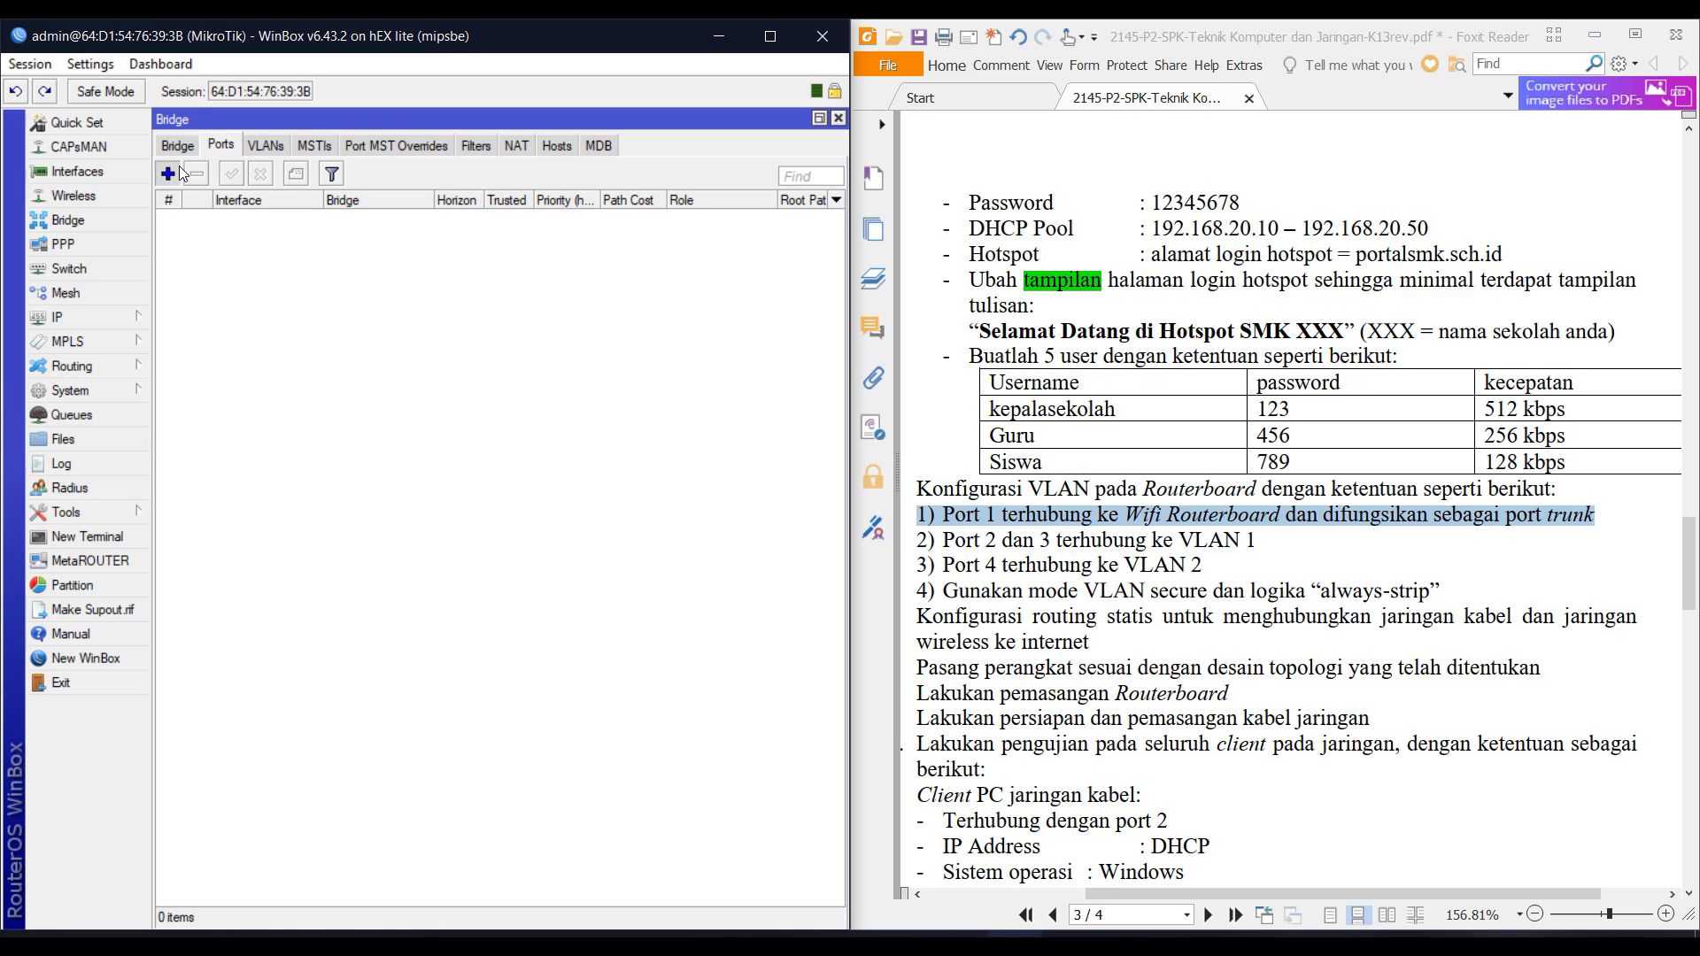
left_click(653, 263)
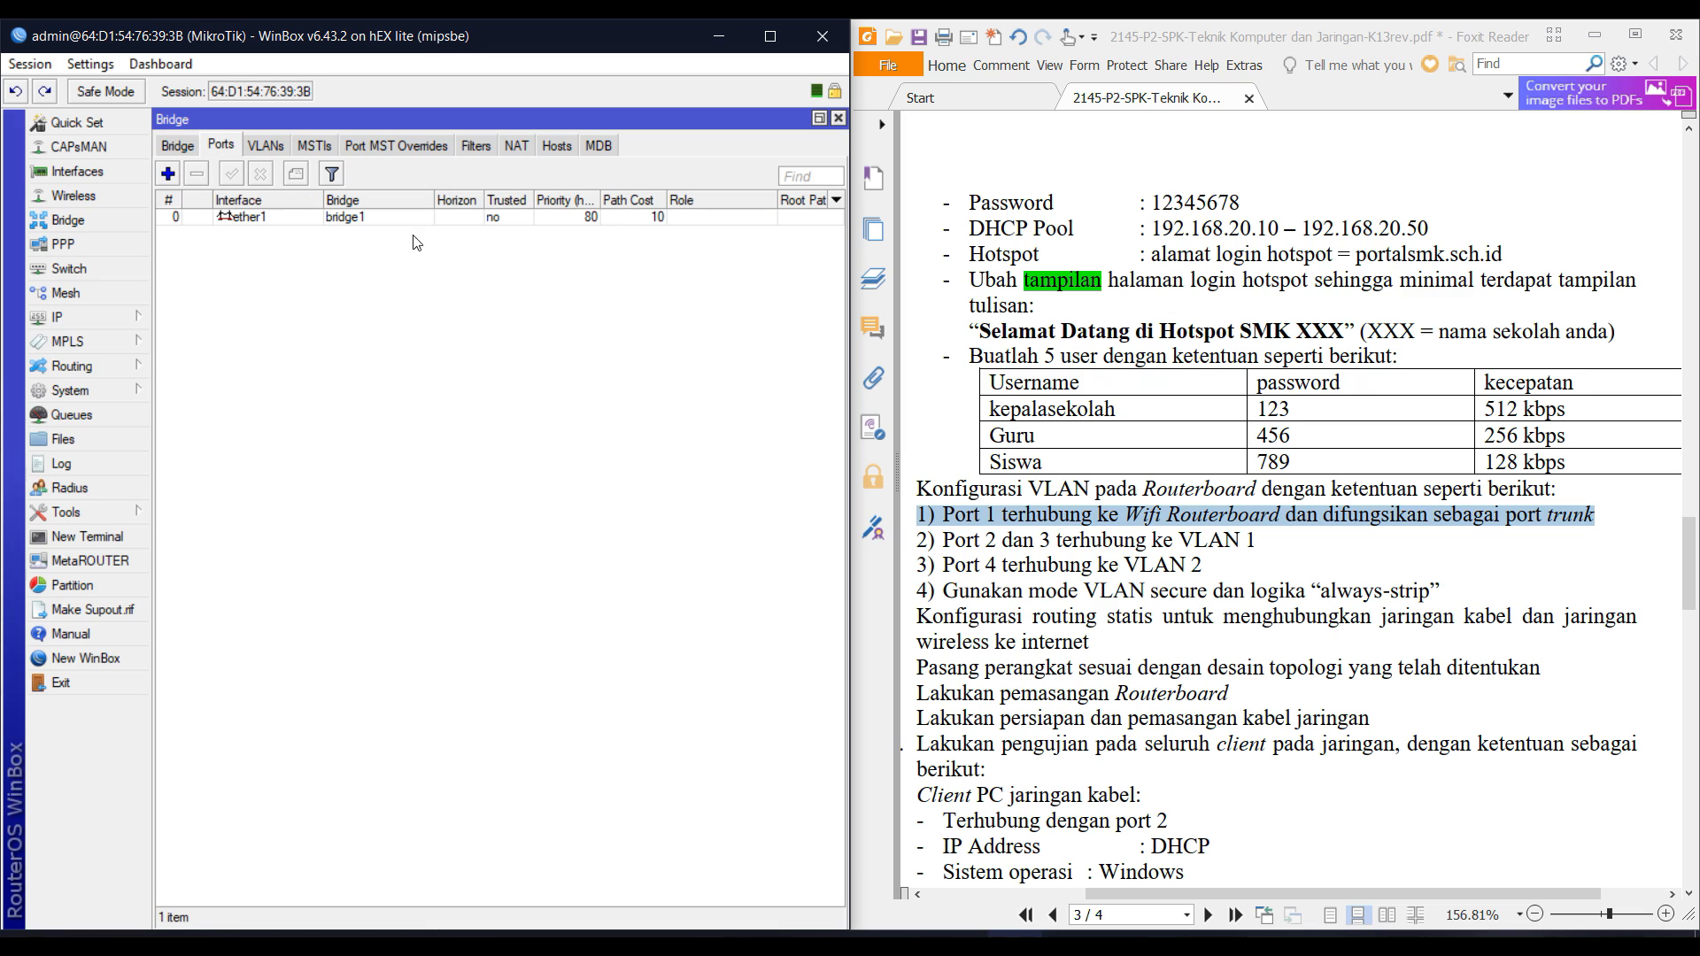
Add ether2, ether3 and ether4 as bridge1 ports.
left_click(167, 174)
left_click(407, 293)
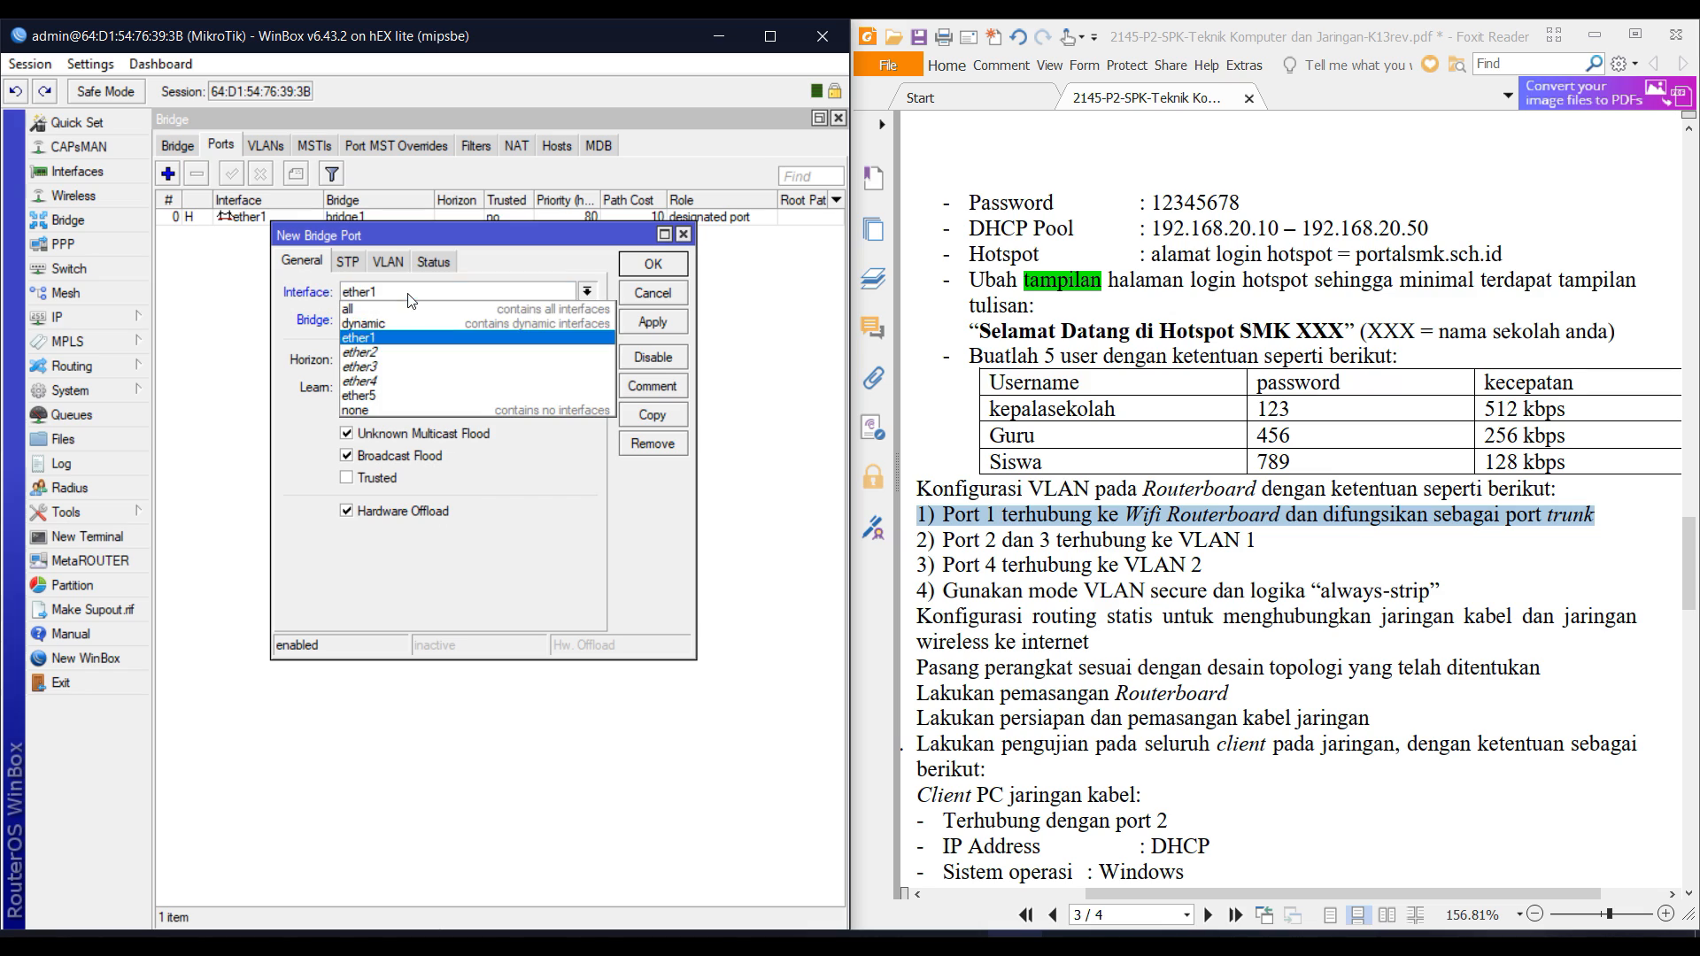
left_click(443, 337)
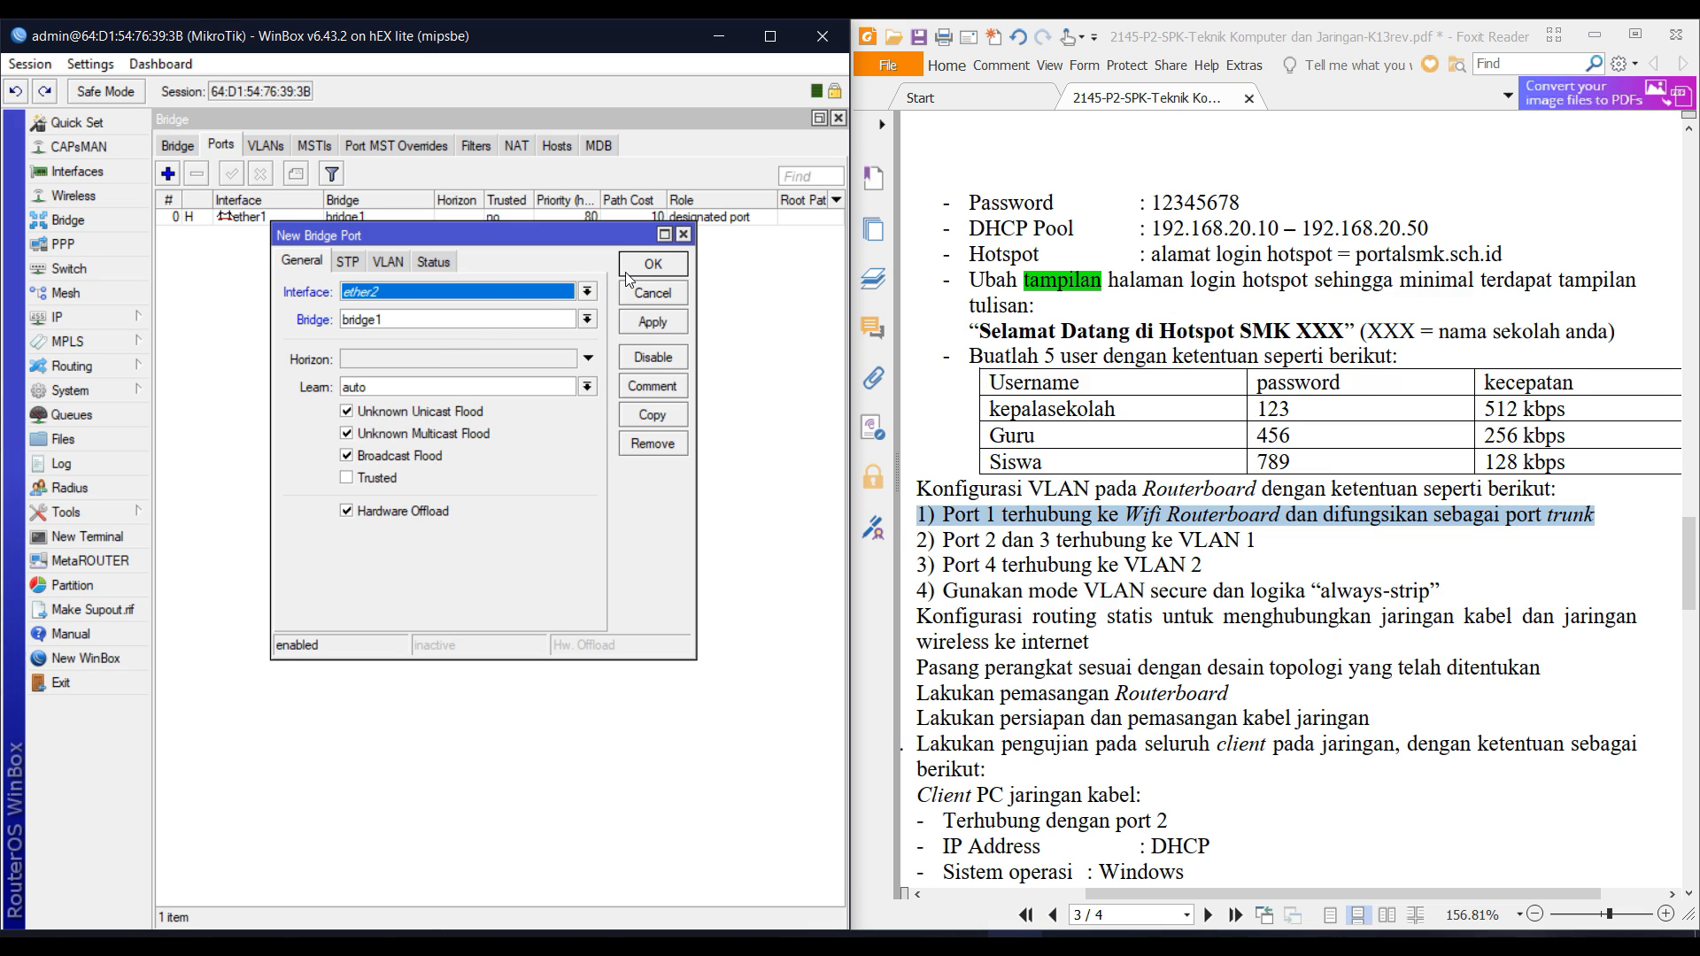
left_click(652, 263)
left_click(177, 169)
left_click(480, 294)
left_click(429, 366)
left_click(651, 263)
left_click(167, 173)
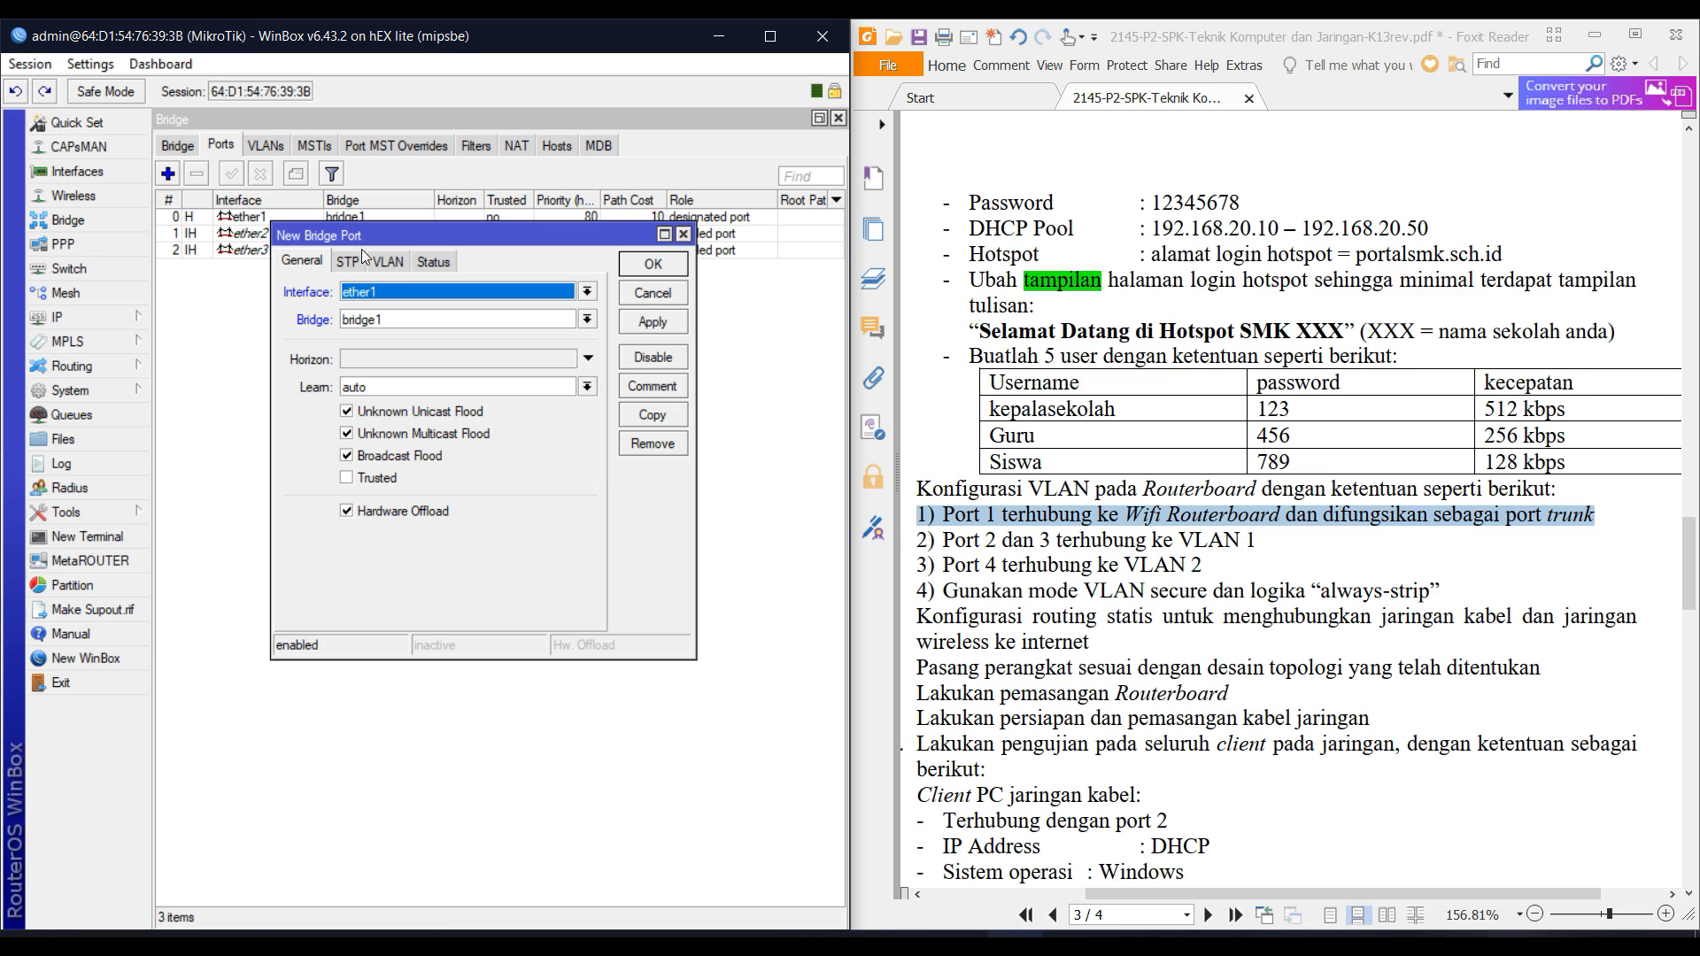
left_click(481, 292)
left_click(391, 381)
left_click(653, 263)
Shrink the Bridge window and move the Interface List to the top of the screen.
left_click(819, 119)
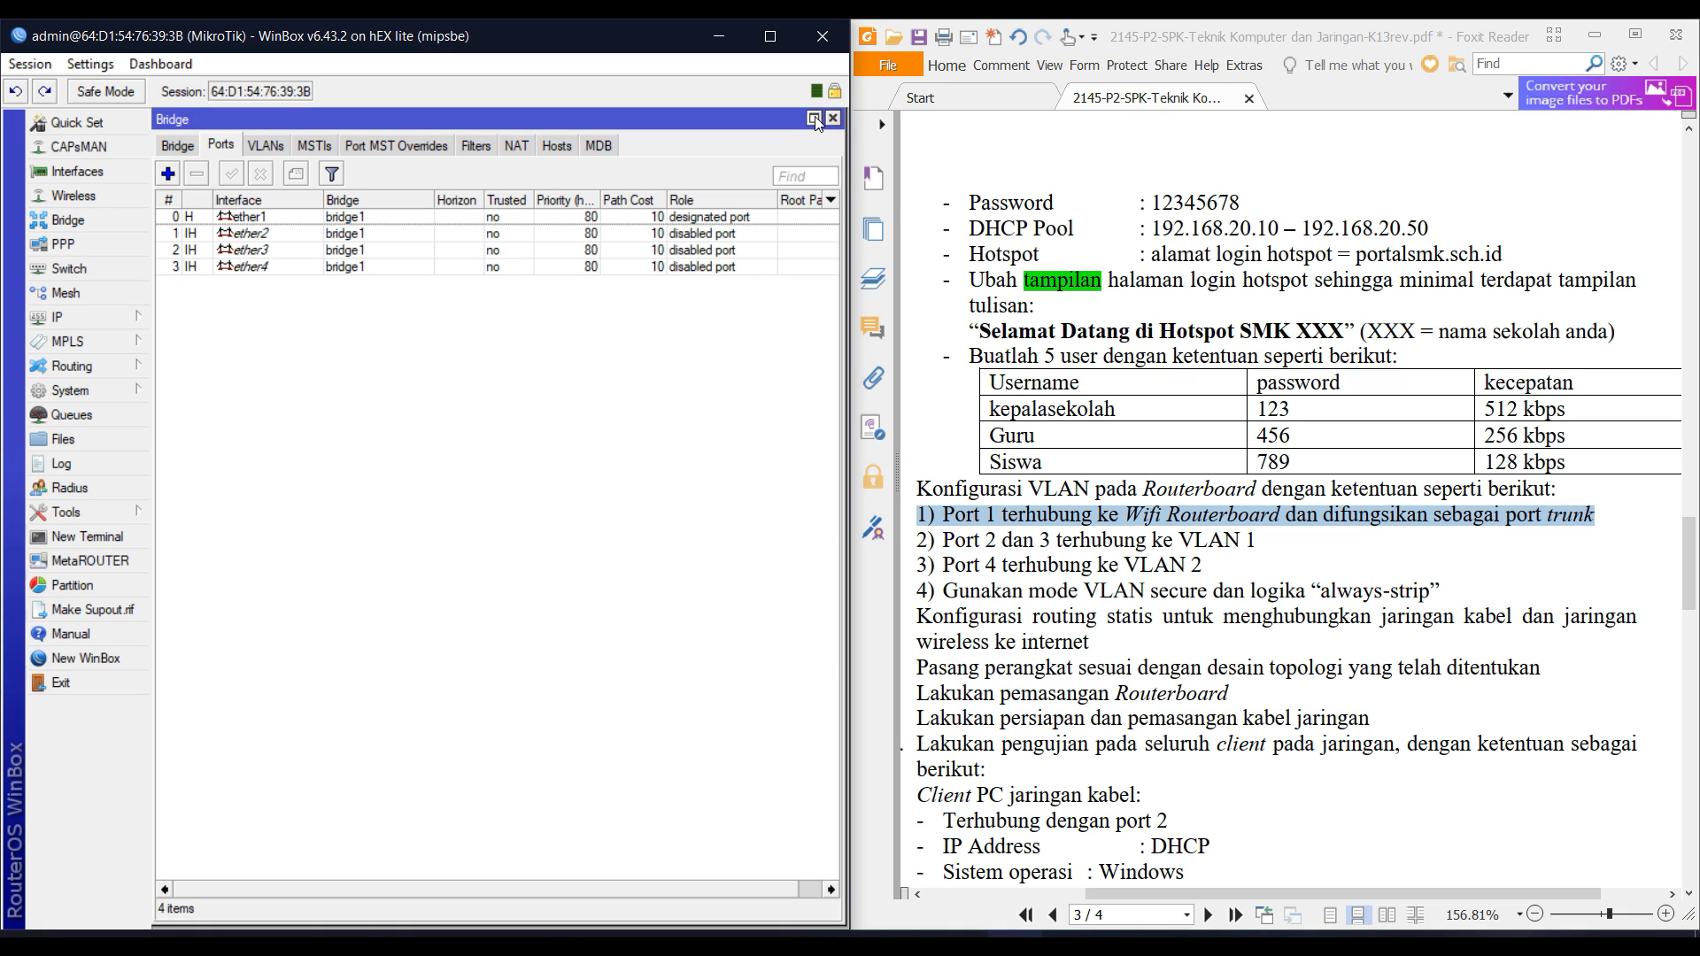
left_click_drag(767, 106, 708, 655)
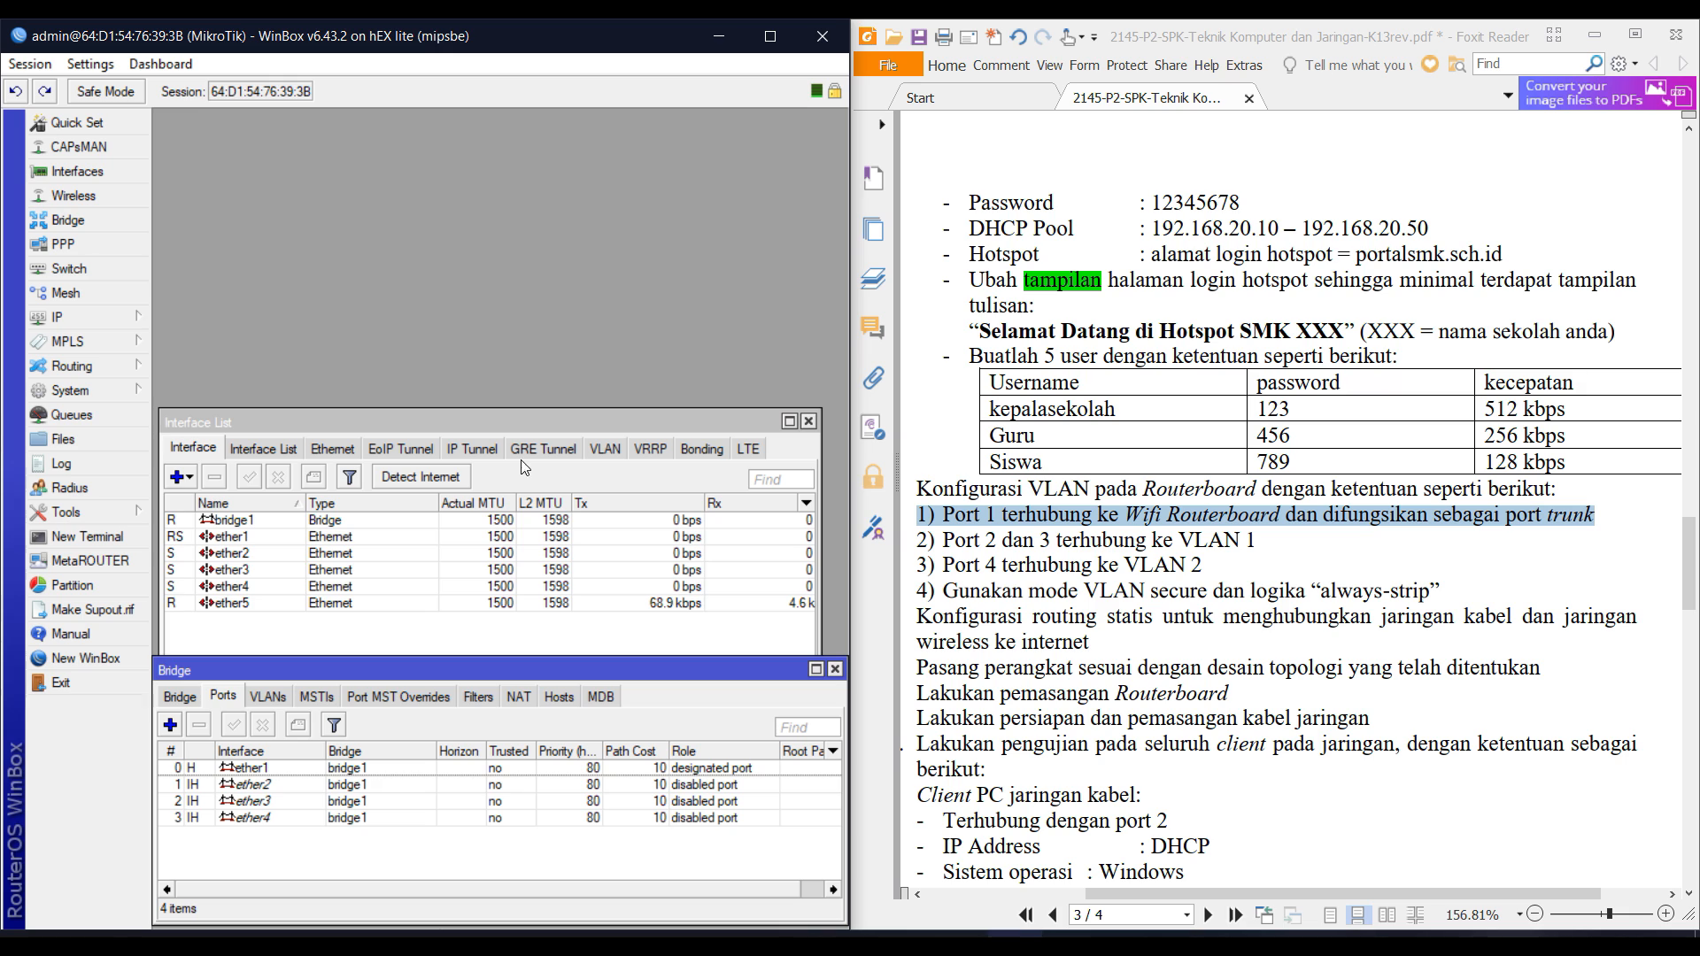
left_click_drag(506, 417, 509, 131)
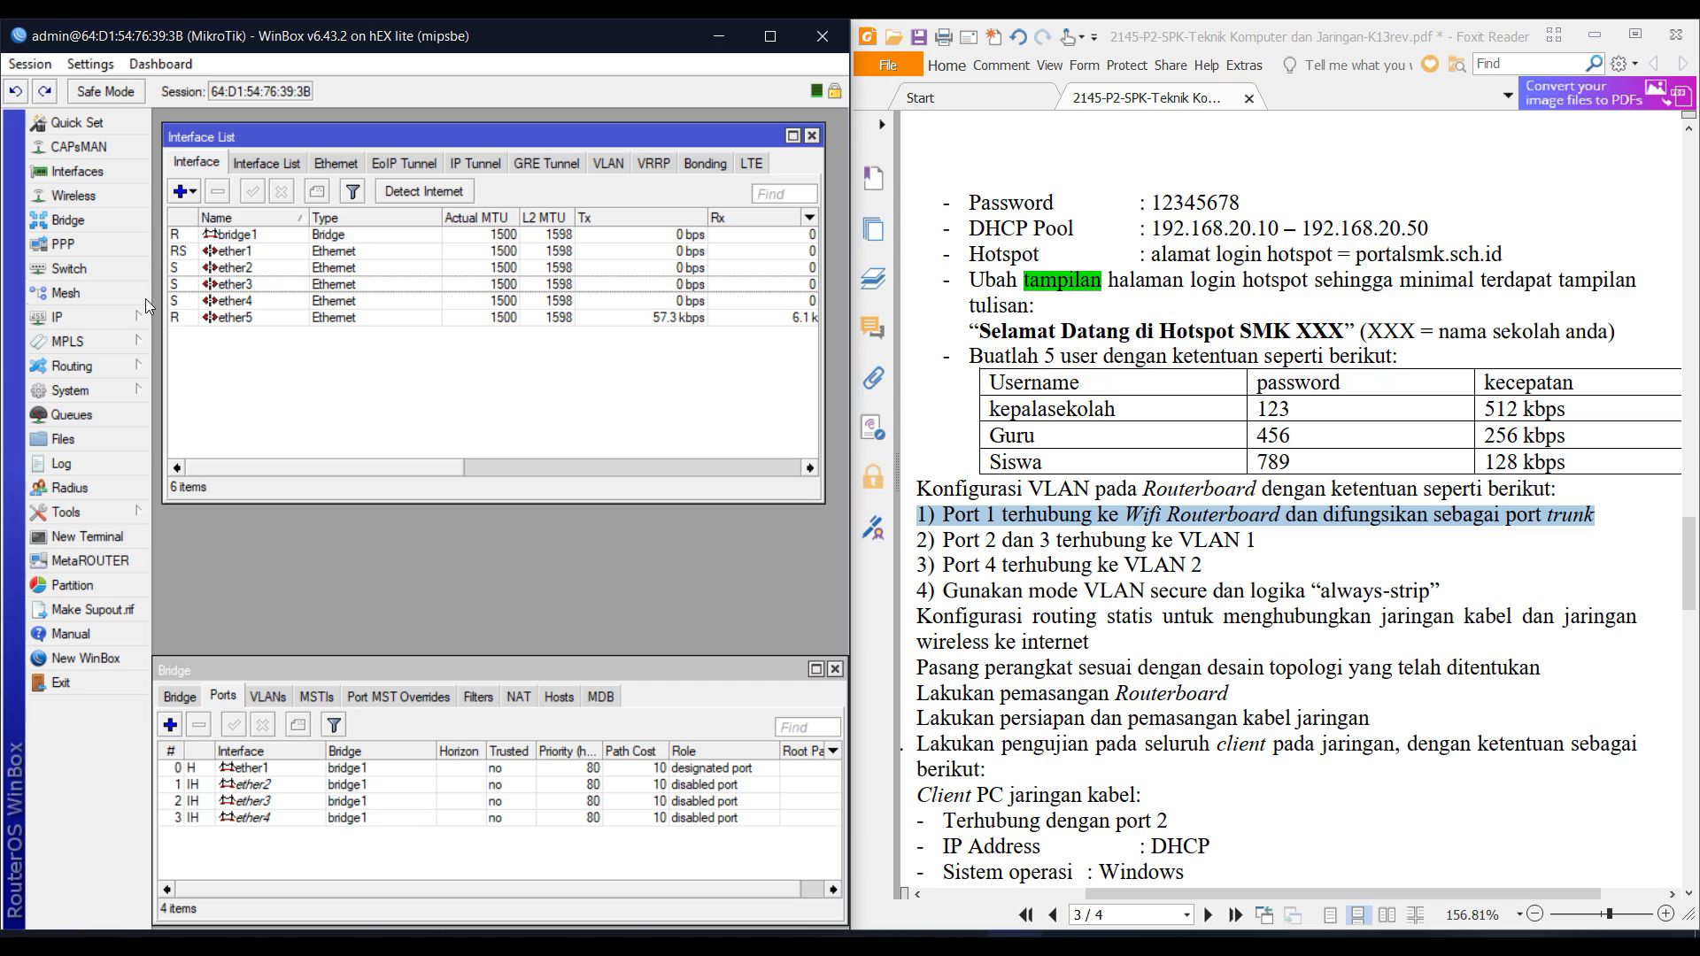
Add switch VLAN ID 10 with member ports ether1 and ether2.
left_click(112, 270)
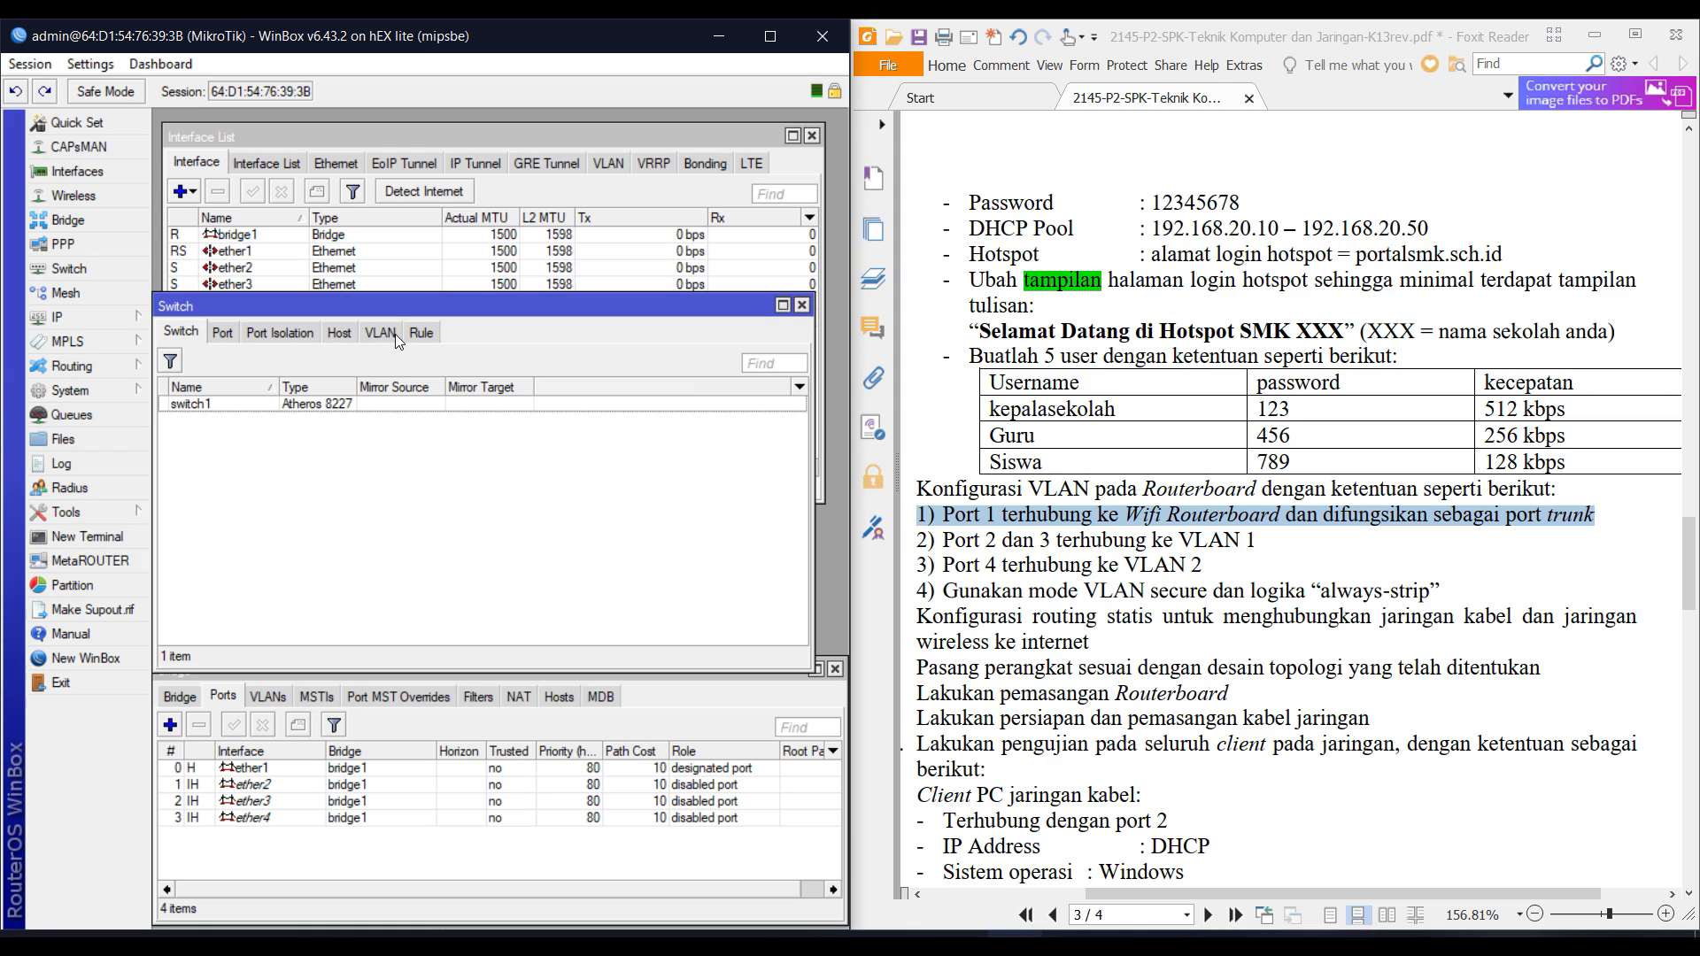
left_click(386, 338)
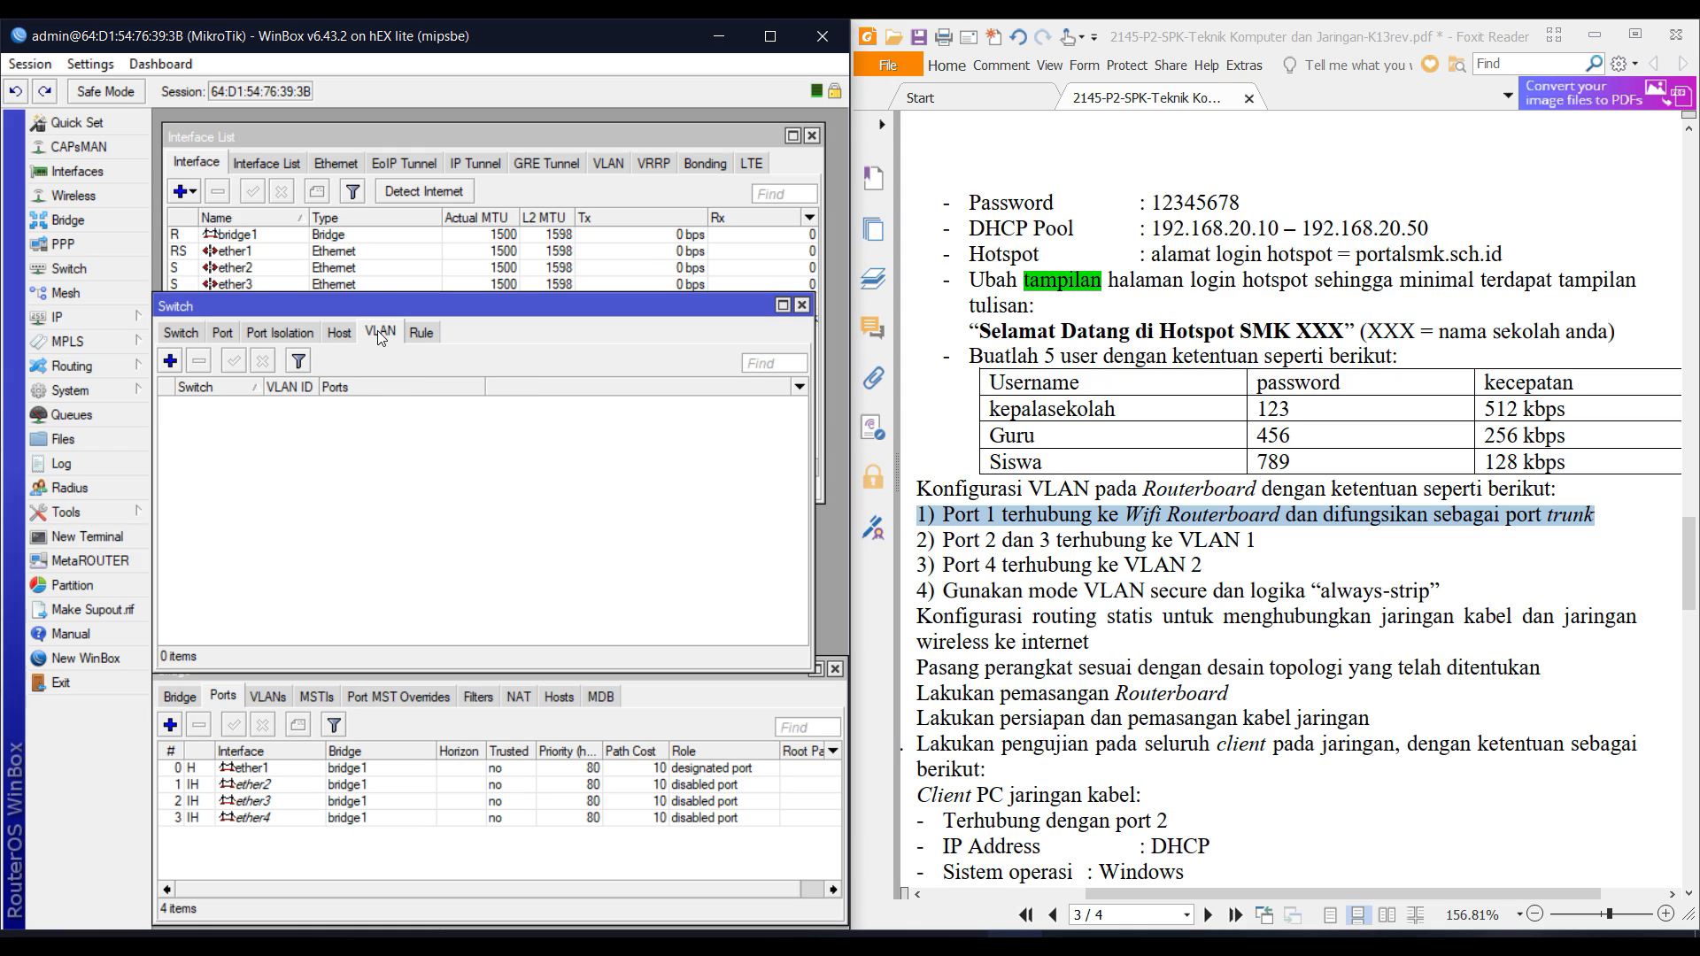
left_click(169, 361)
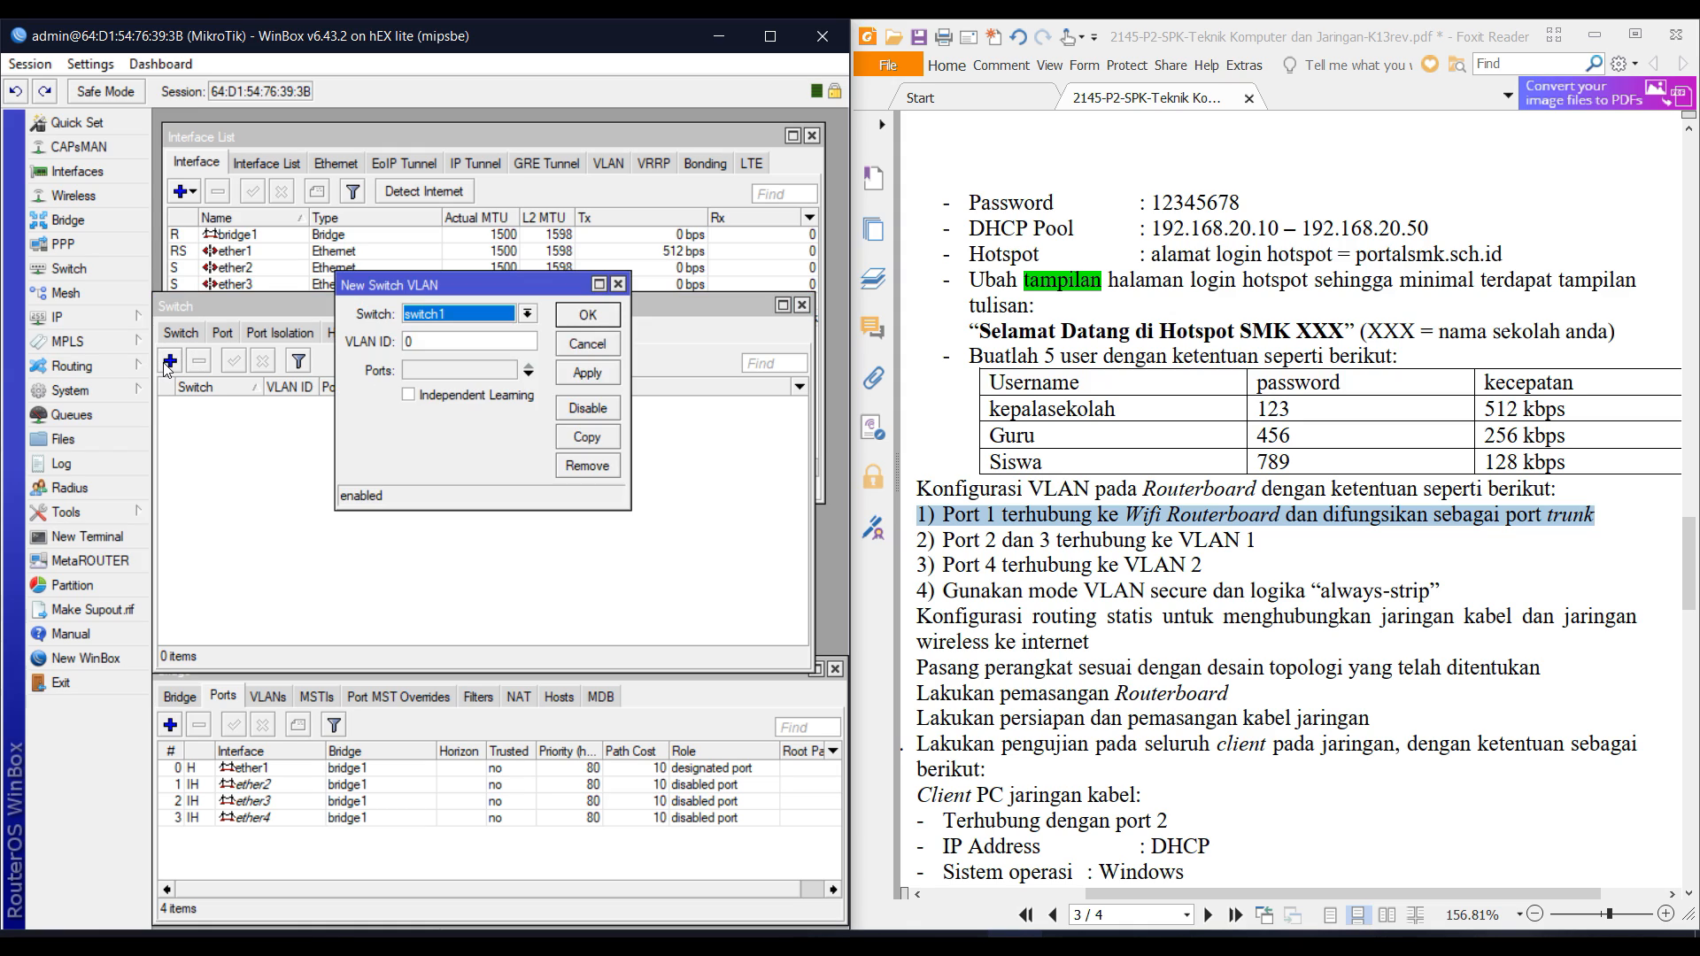
double_click(453, 342)
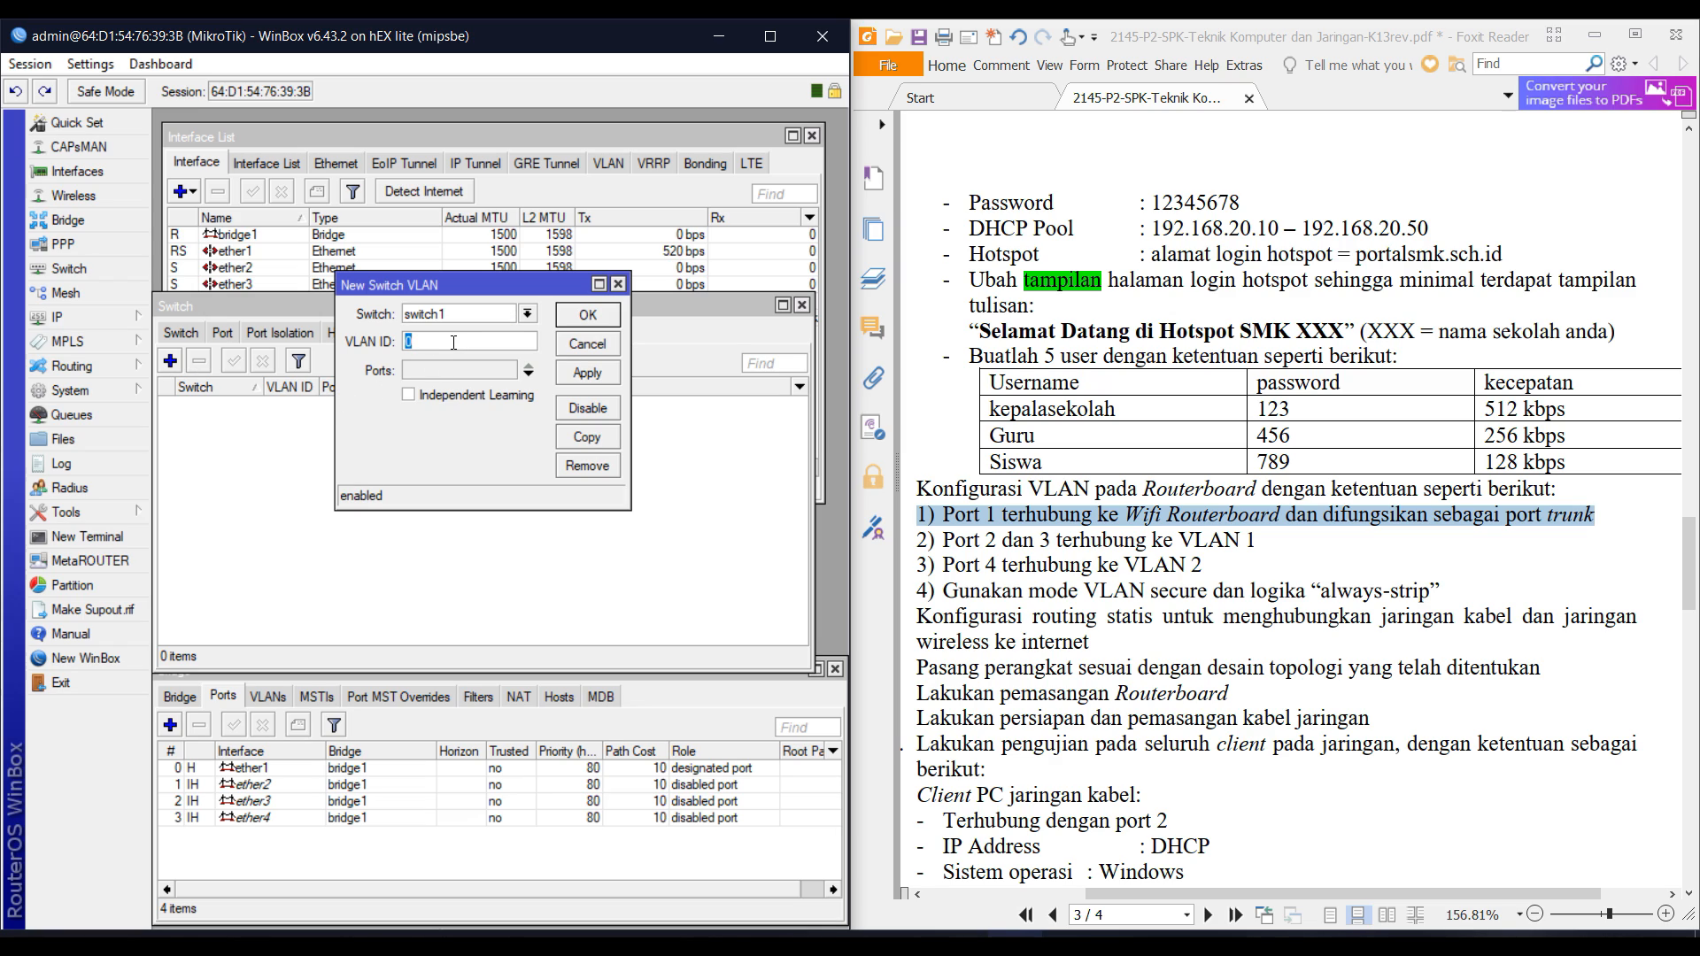
type("10")
key("Tab")
left_click(465, 377)
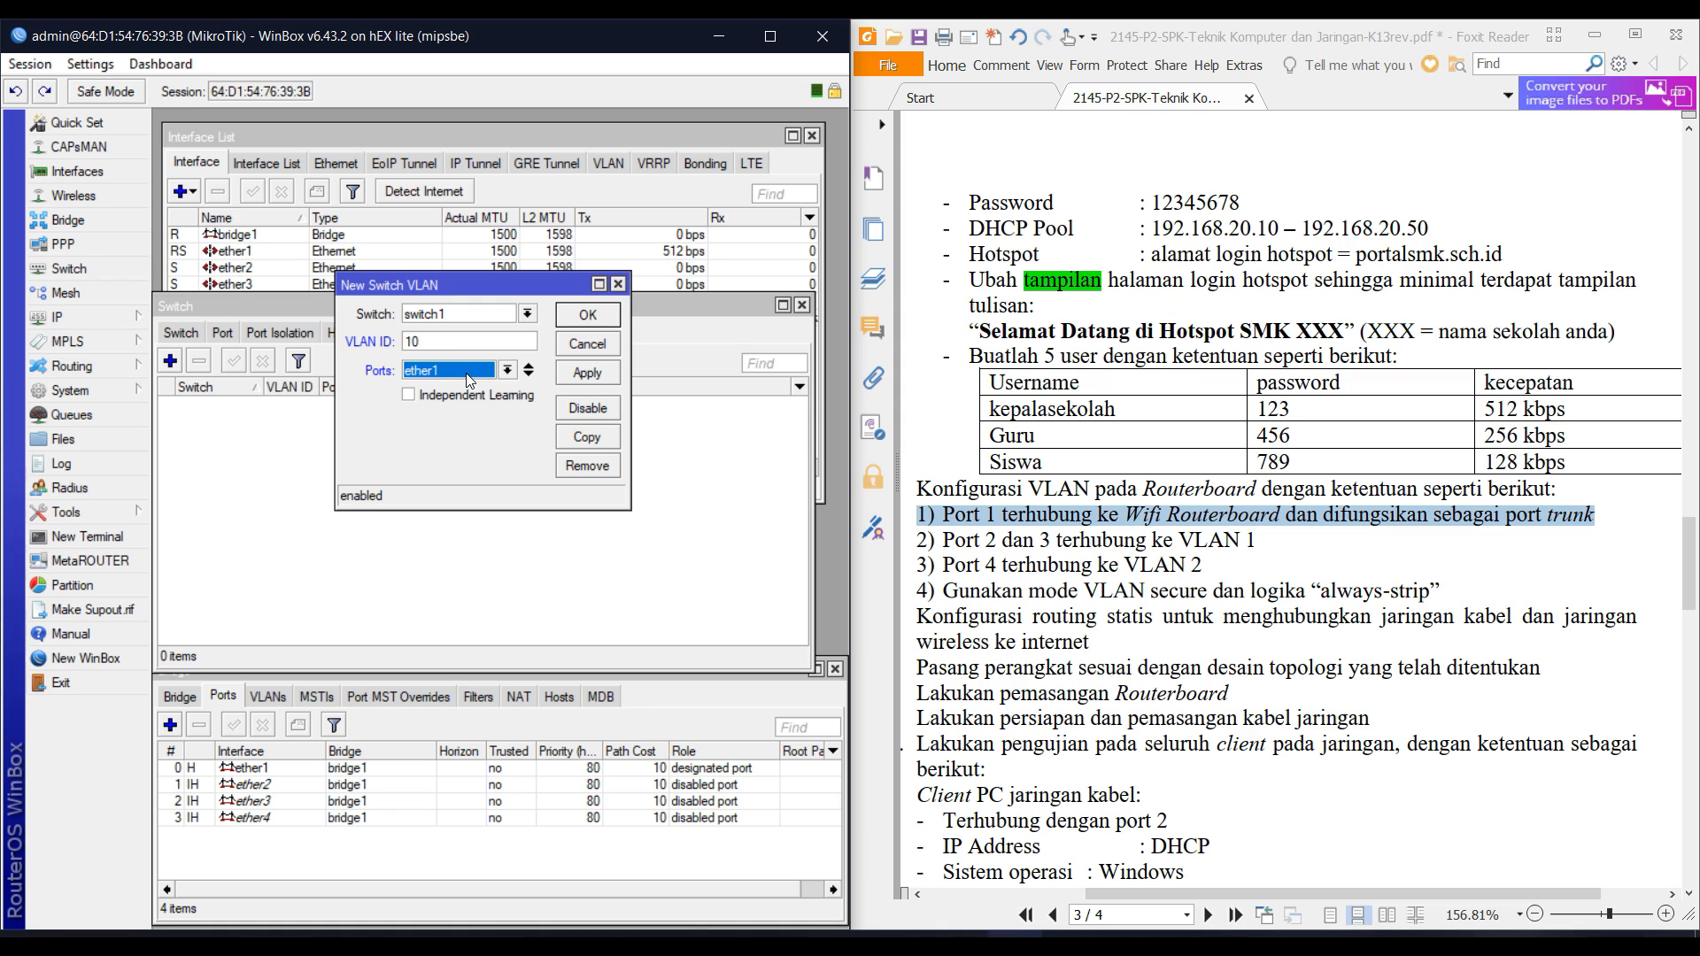
left_click(529, 376)
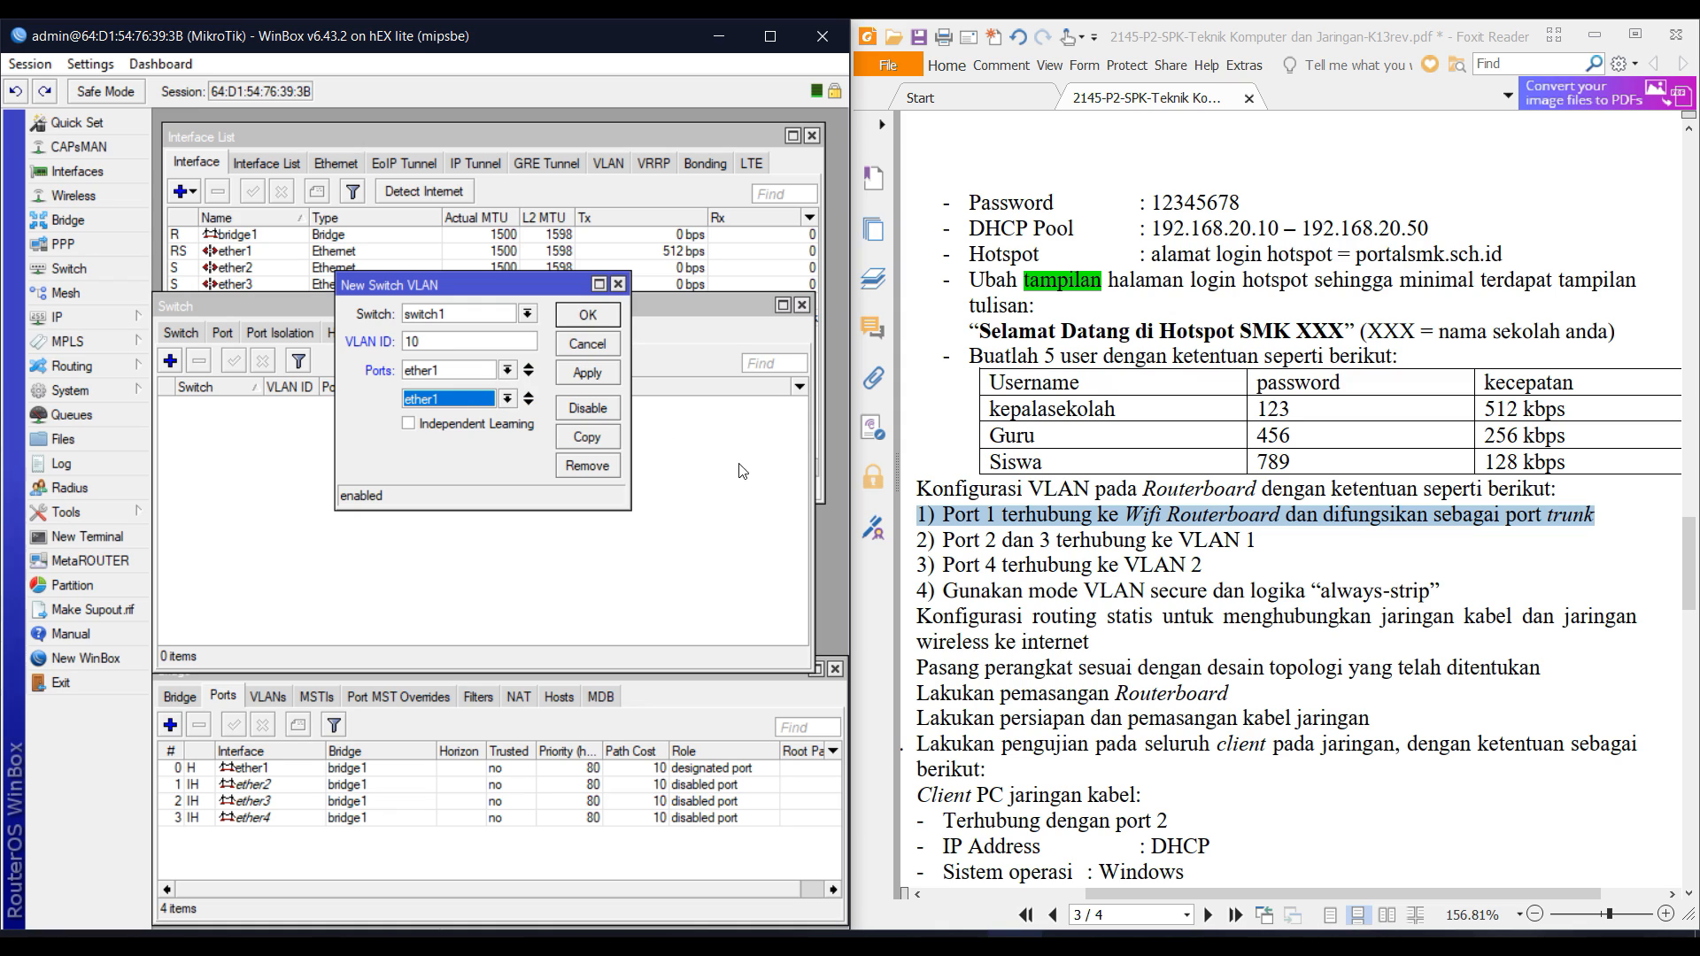
left_click(504, 399)
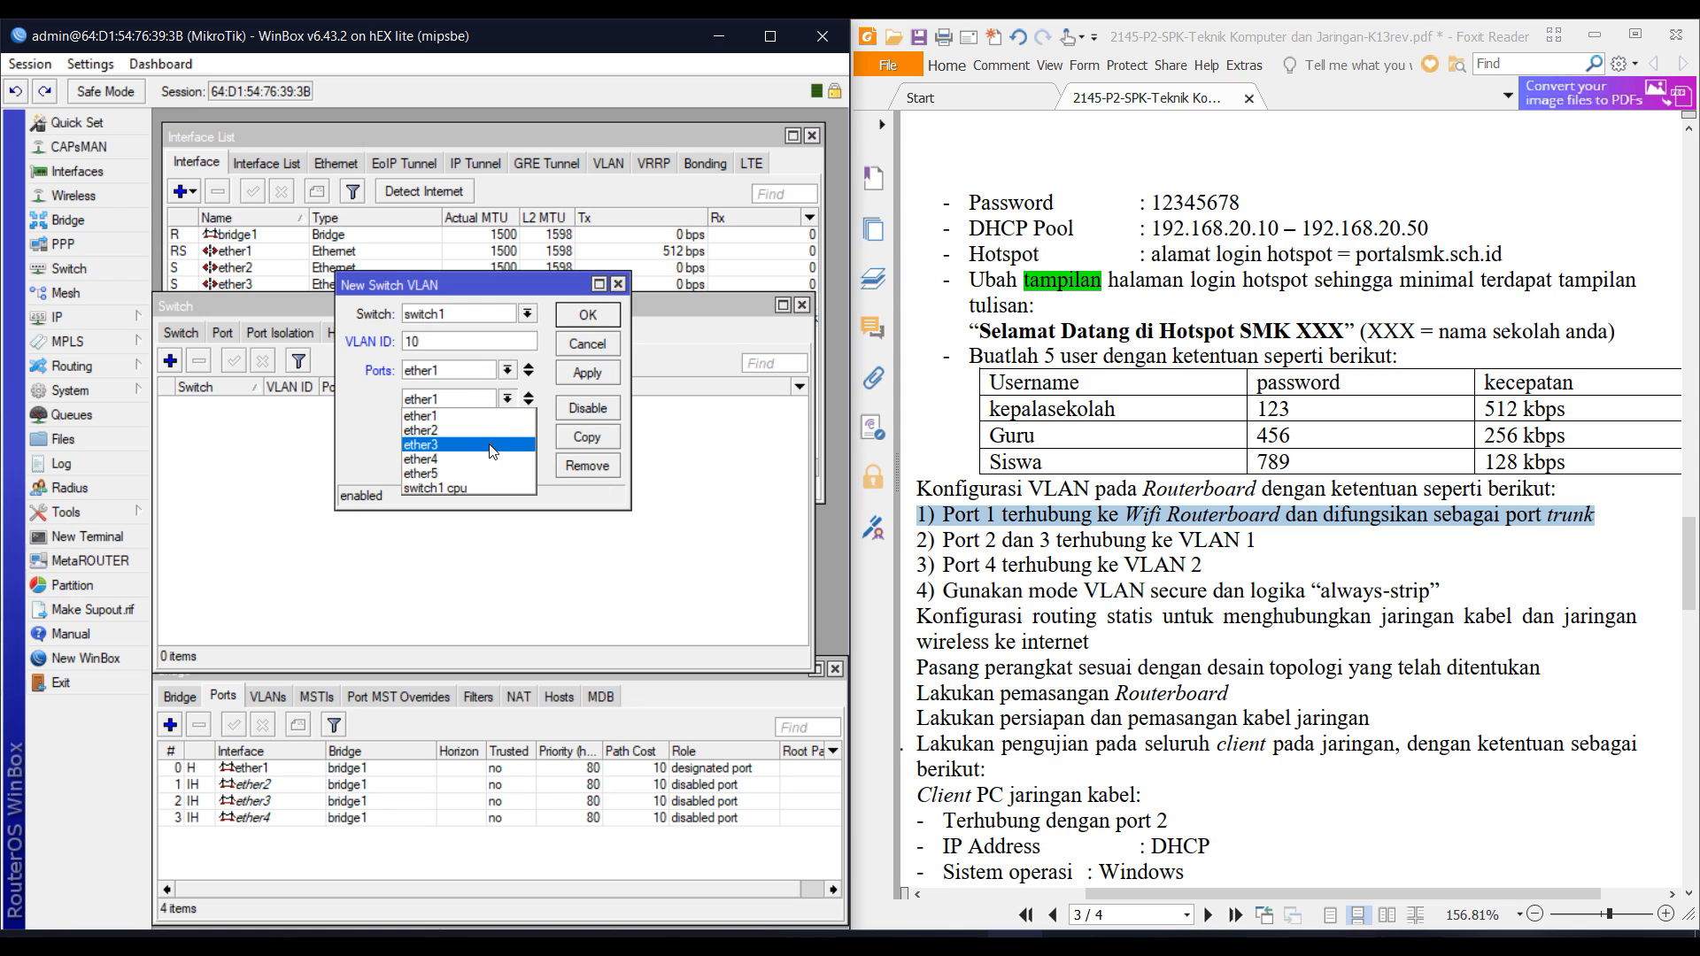
left_click(478, 430)
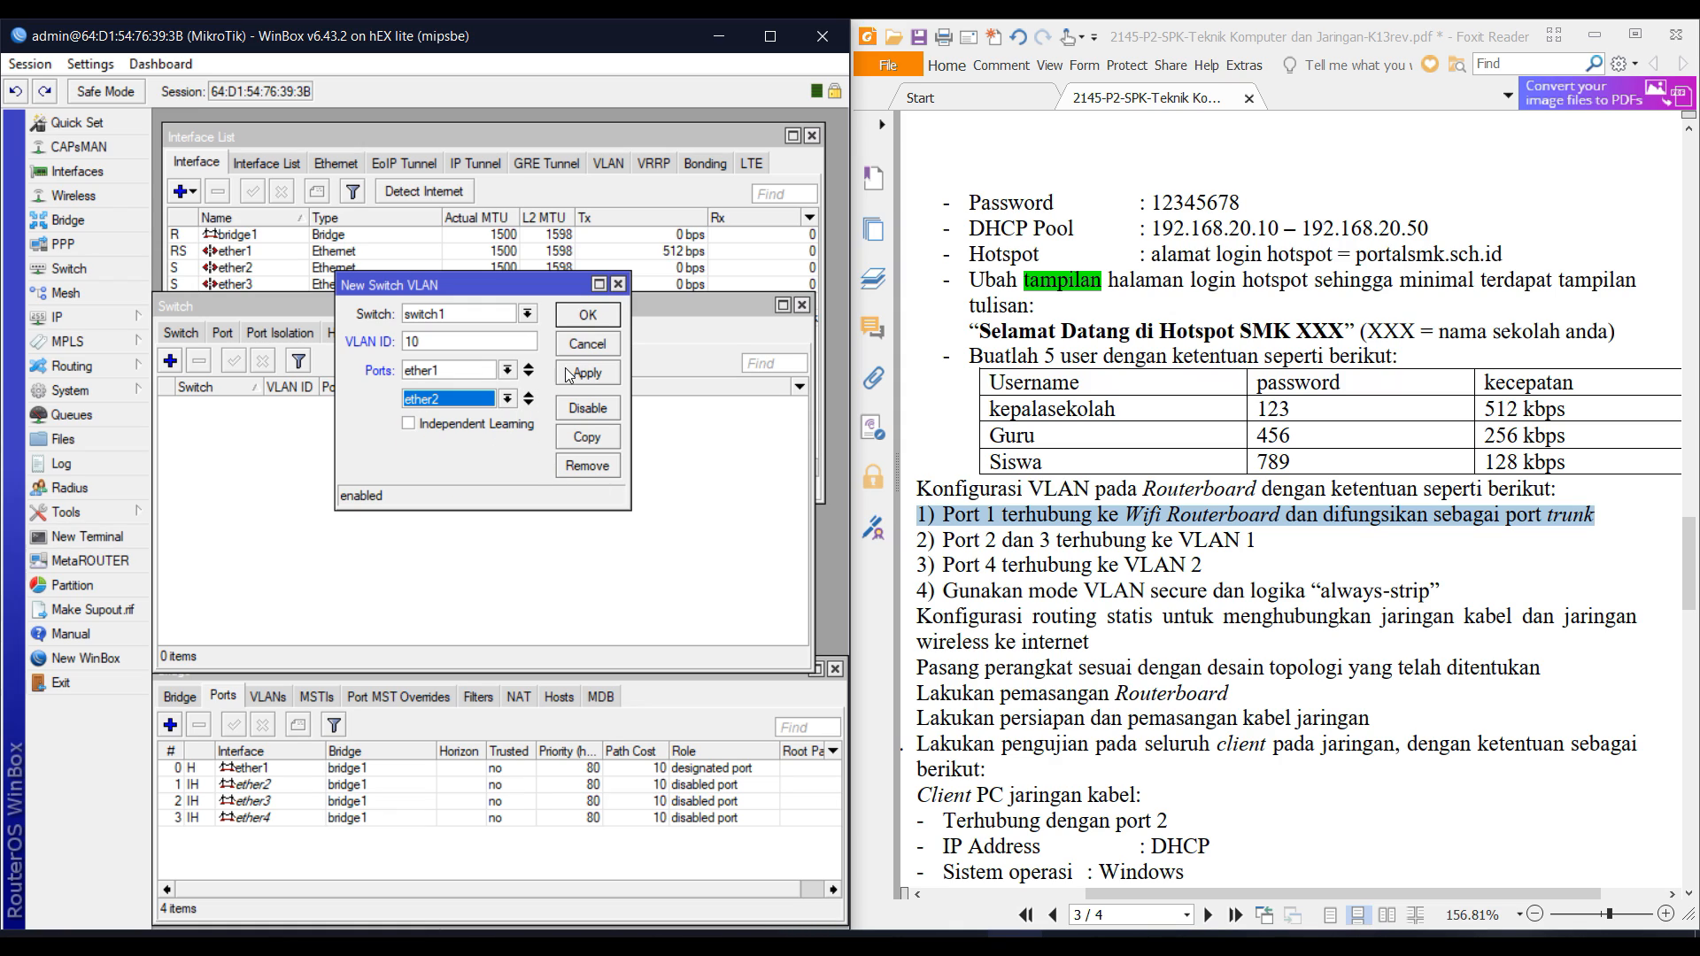
left_click(588, 316)
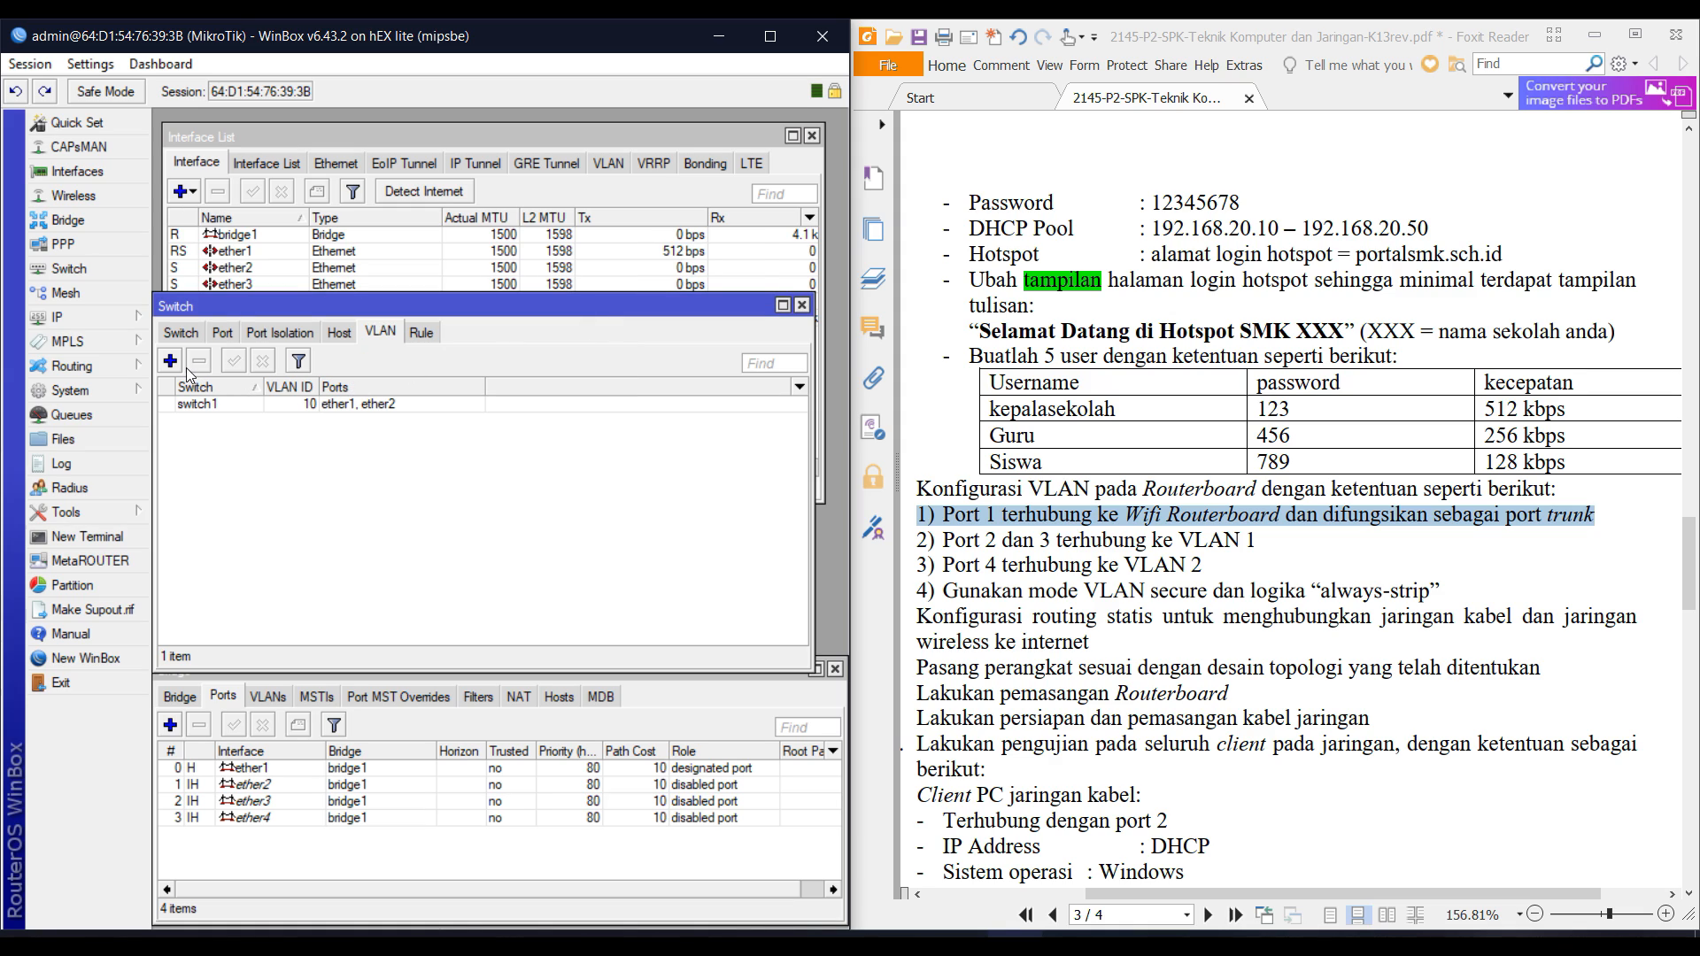
Try adding another VLAN 10 with ports ether1 and ether3, which fails as a duplicate ID.
left_click(170, 361)
left_click_drag(475, 285, 607, 335)
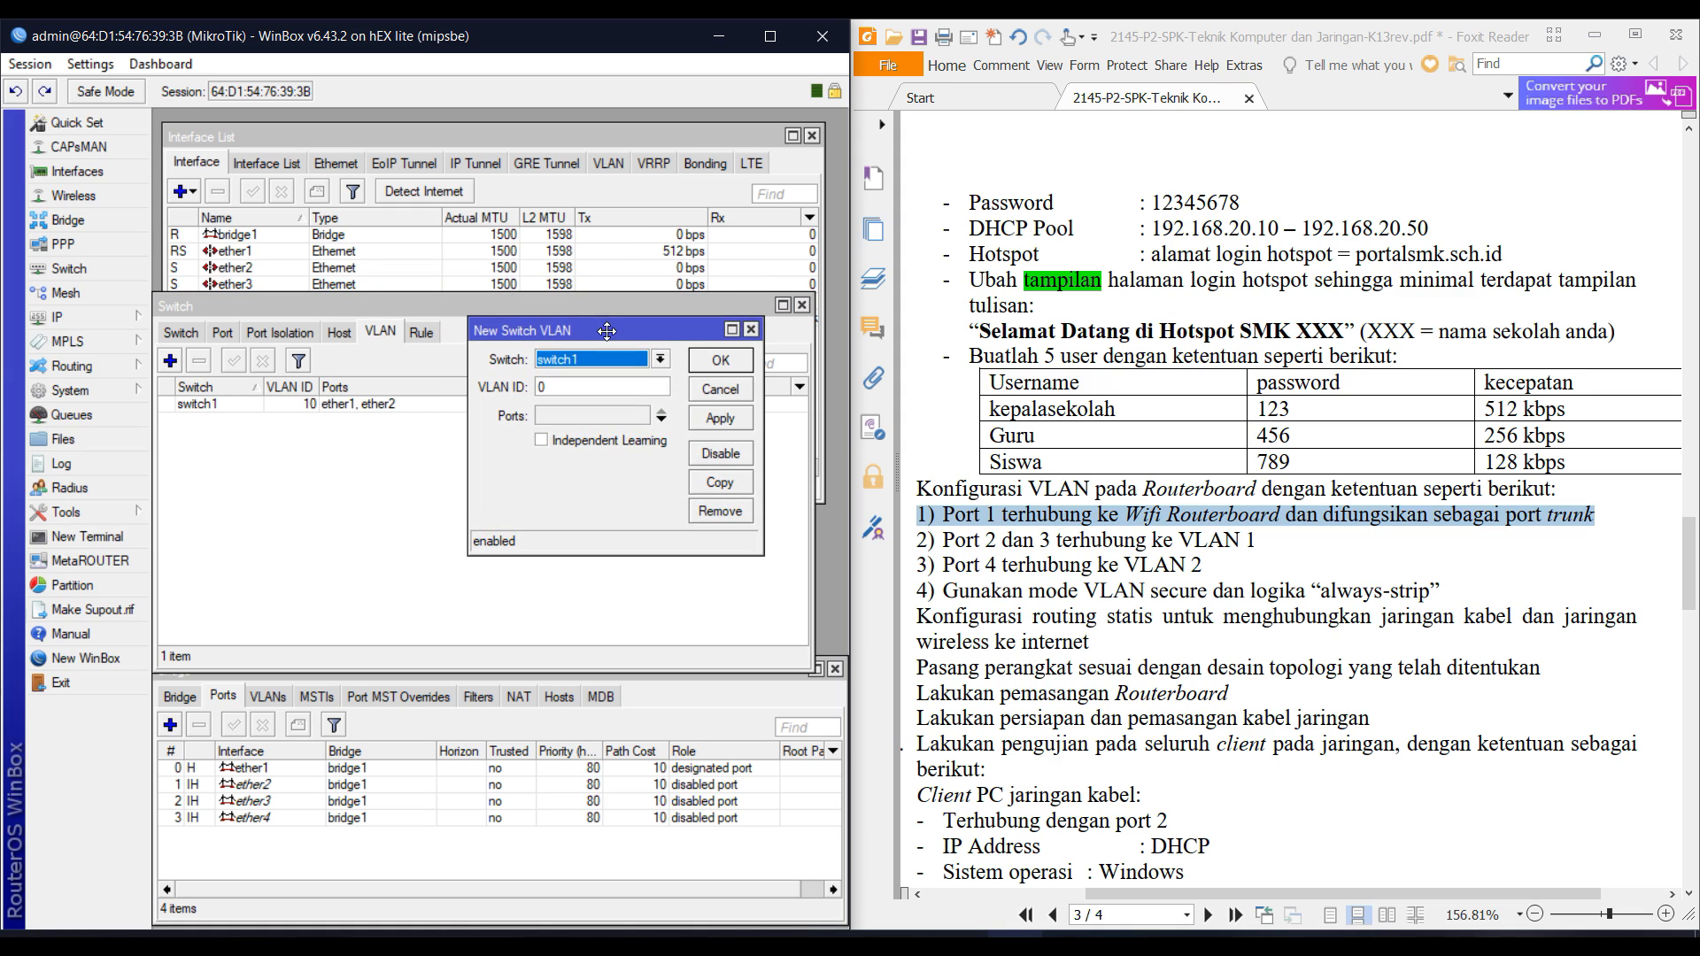
left_click(582, 395)
type("10")
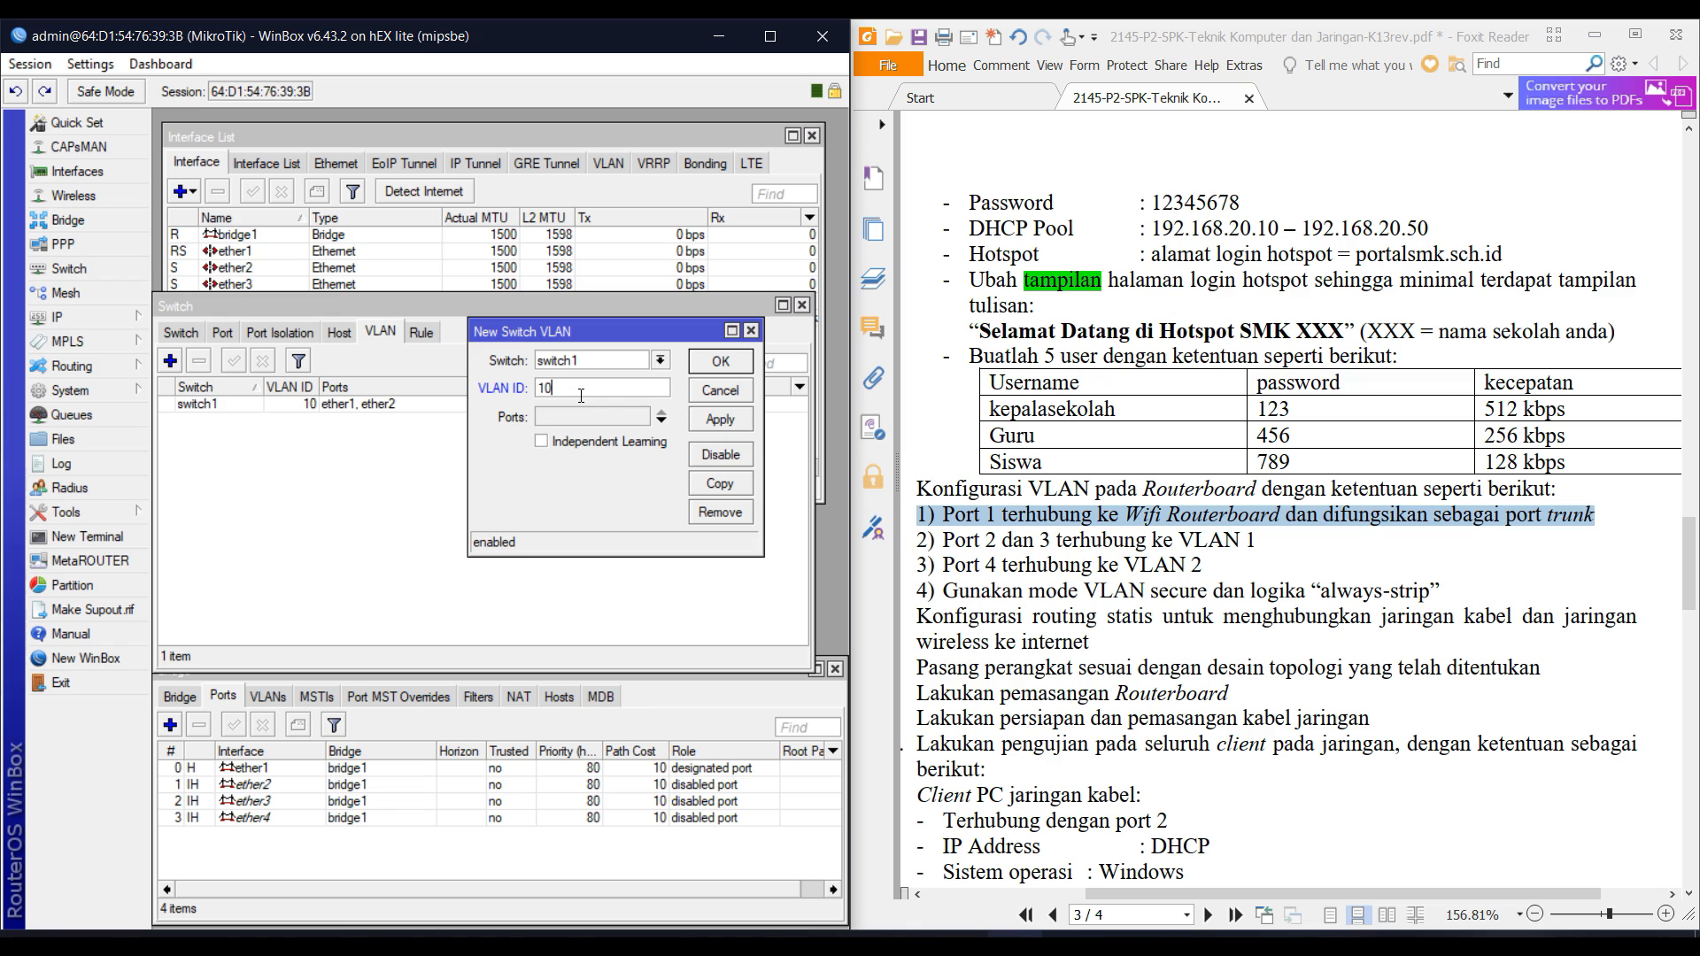
key("Tab")
key("Down")
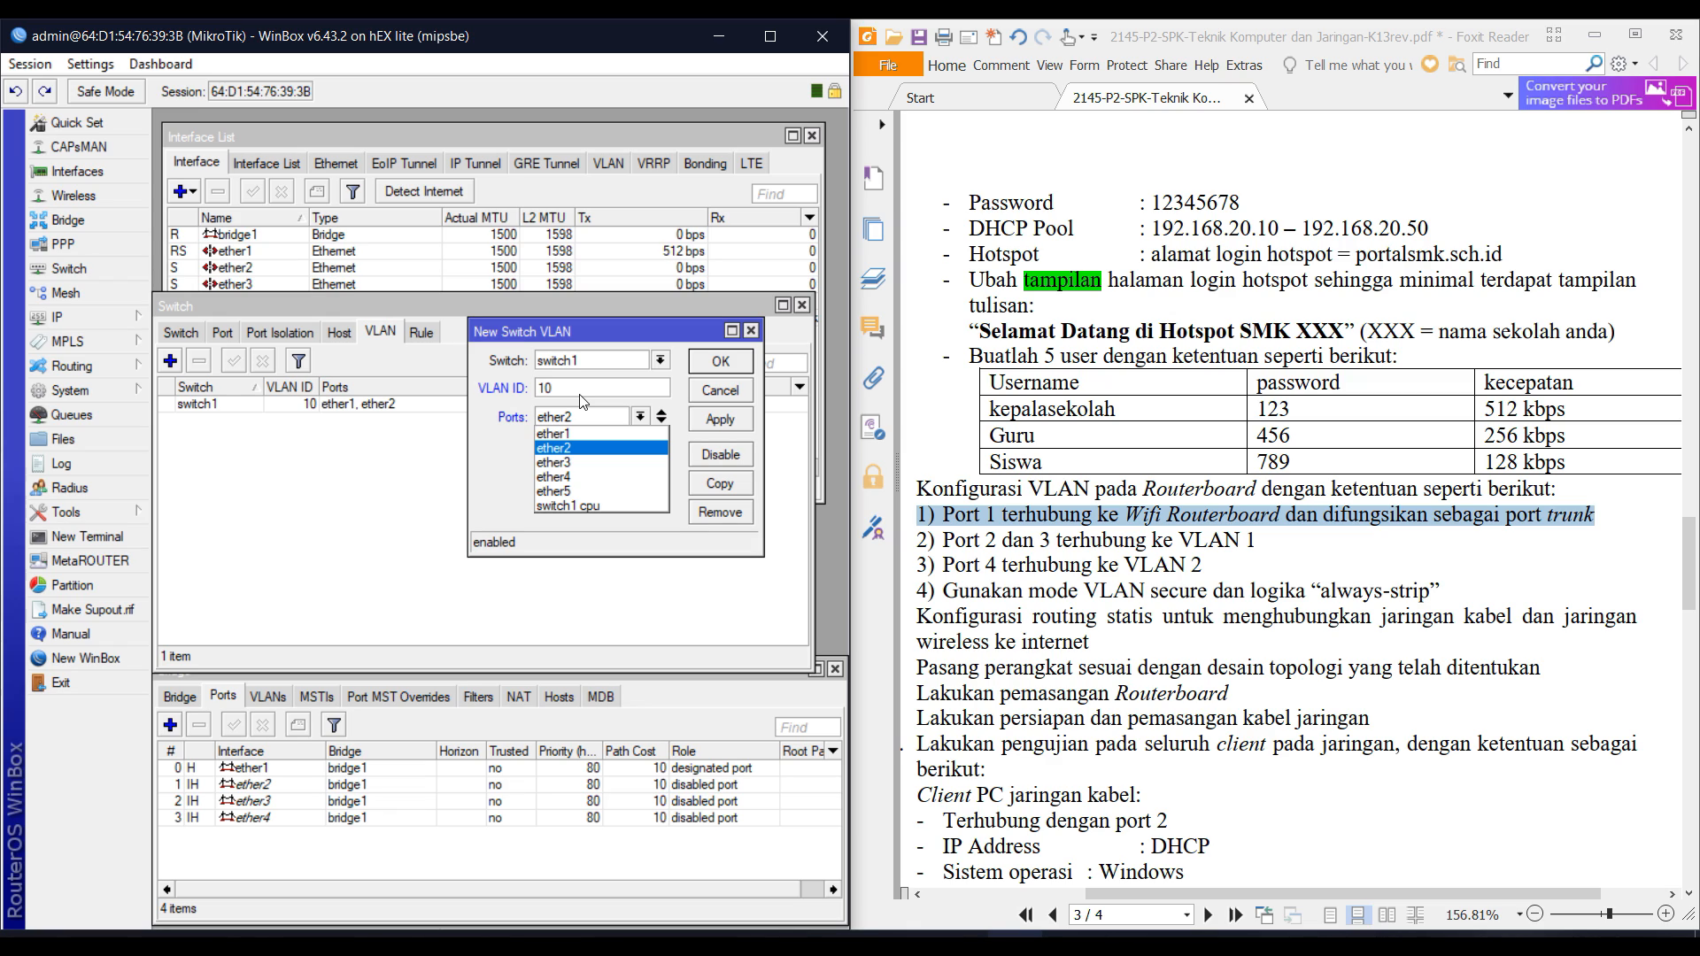
key("Up")
key("Return")
key("Tab")
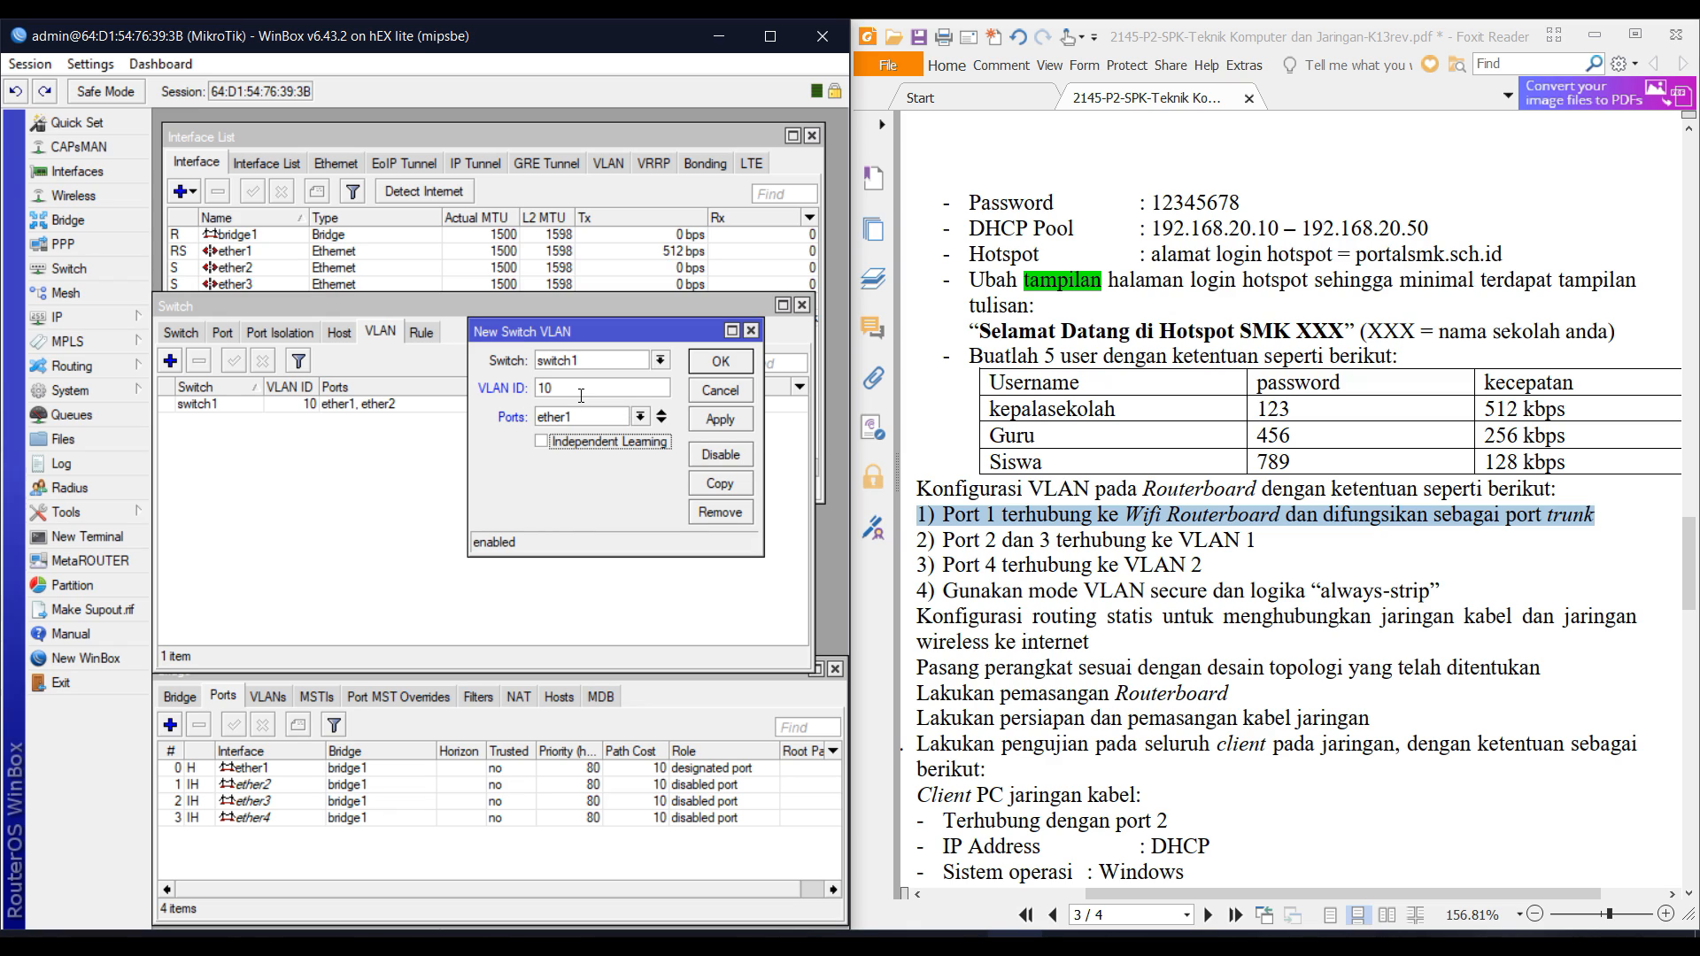
left_click(664, 421)
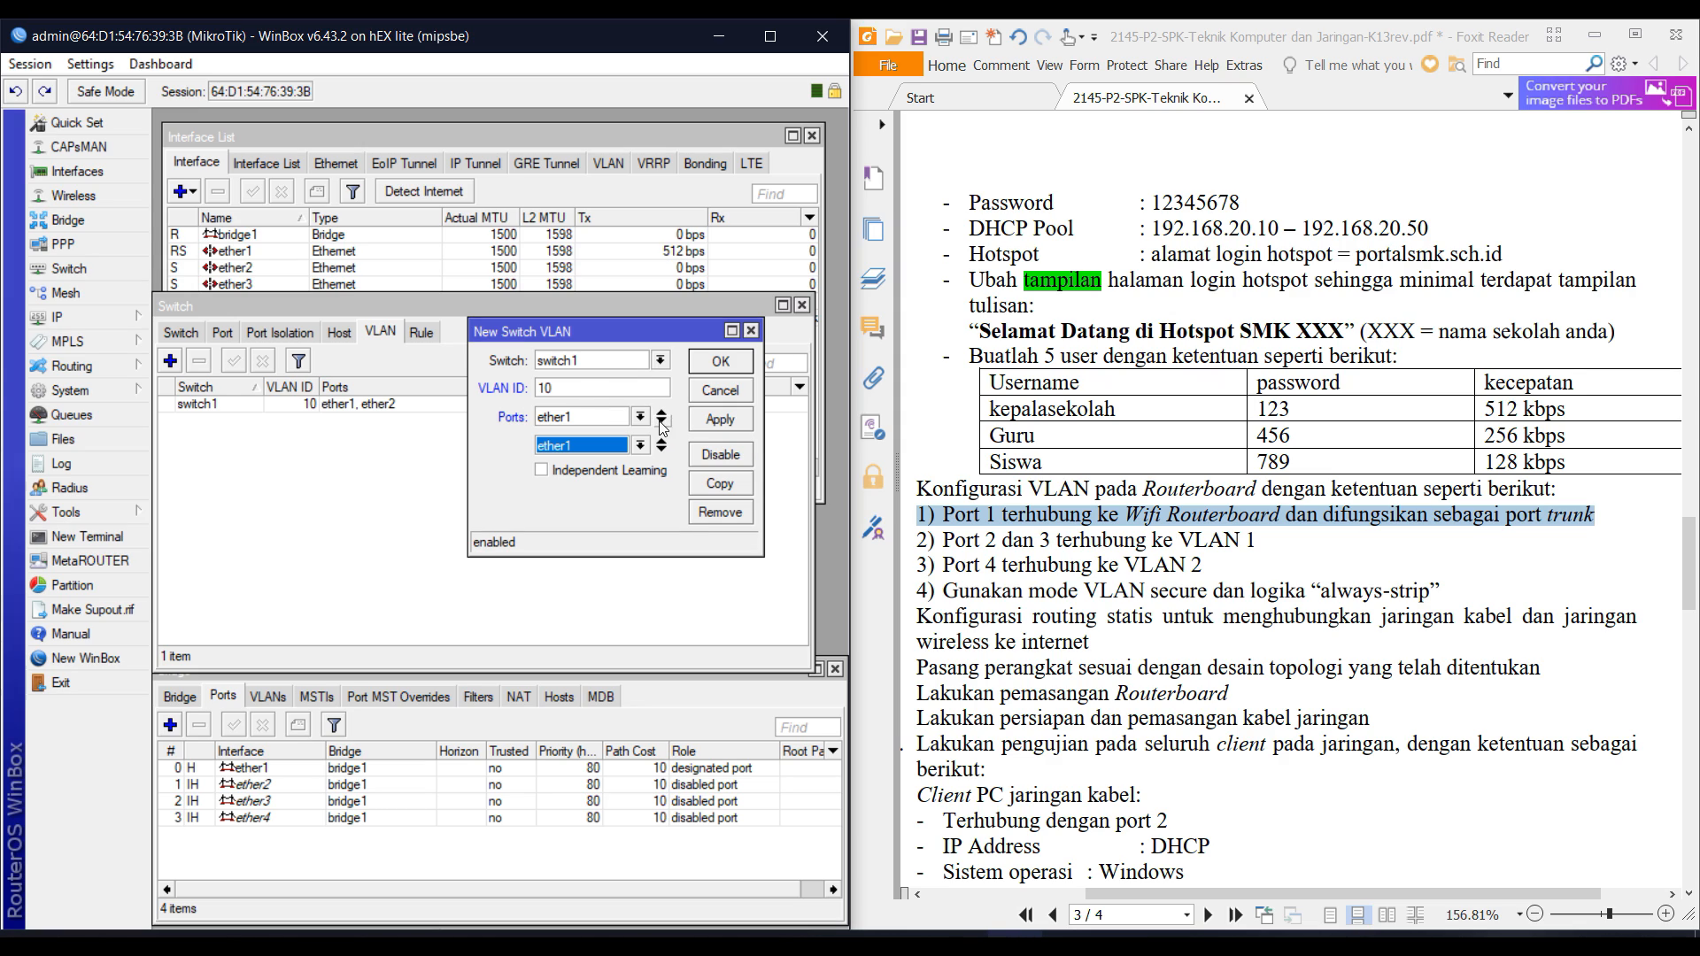
left_click(640, 445)
left_click(588, 490)
left_click(742, 361)
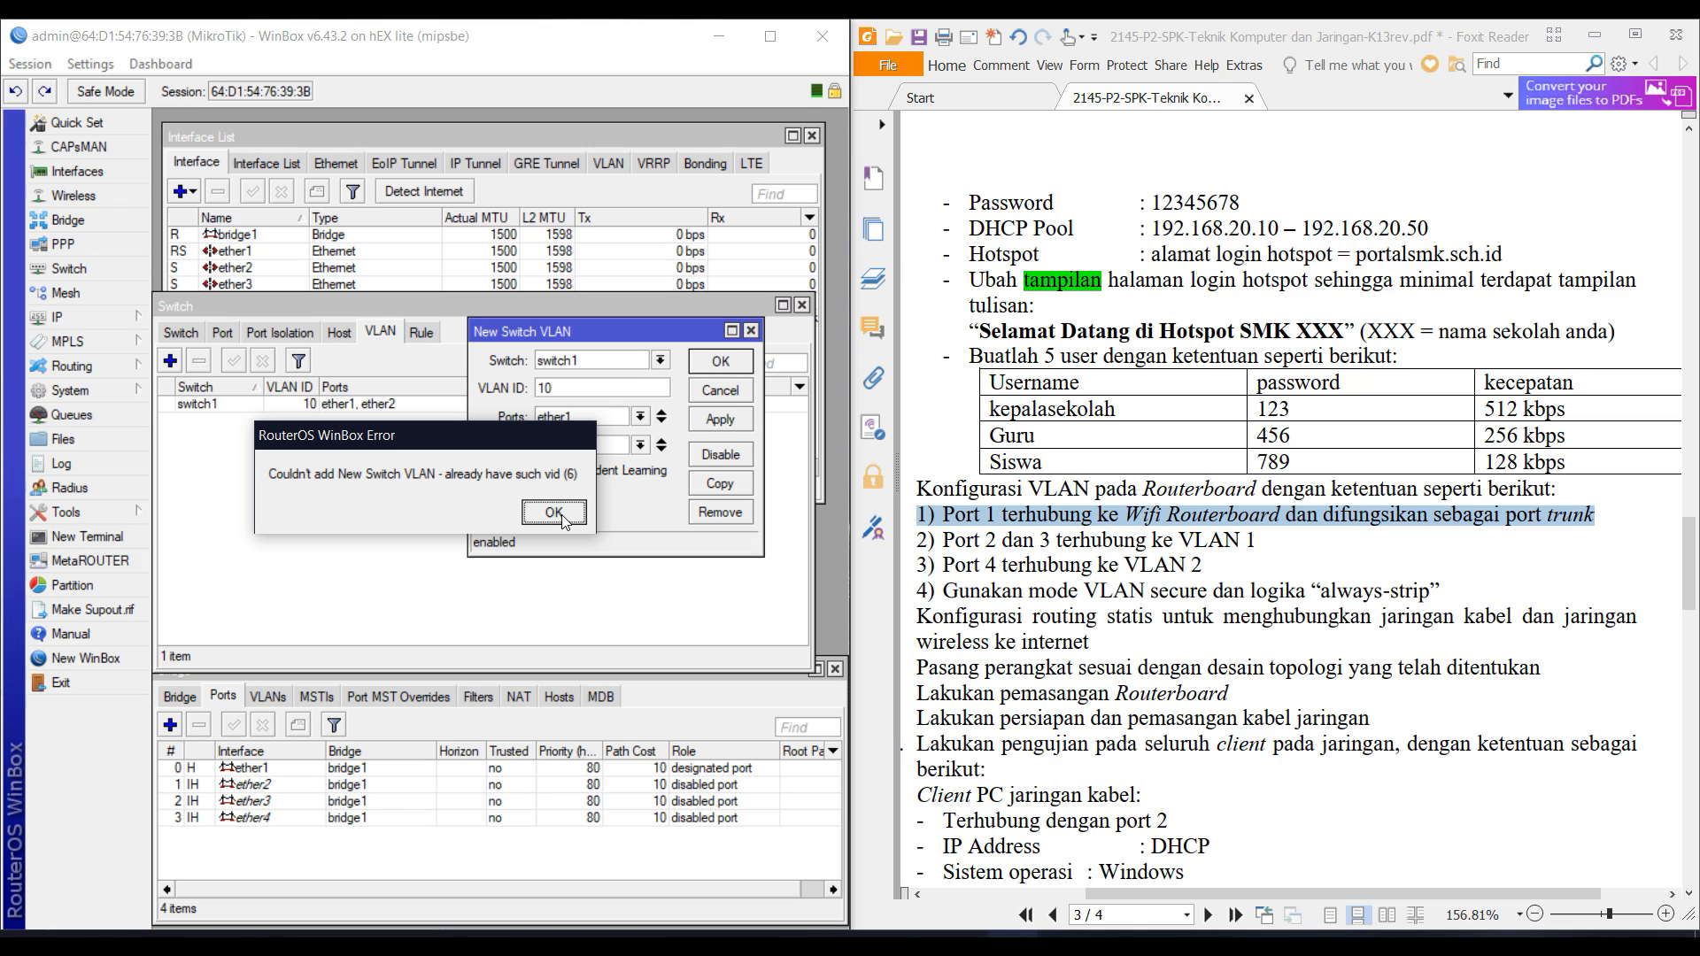
Discard the duplicate VLAN entry and add ether3 to the existing VLAN 10's ports.
left_click(553, 513)
left_click(436, 374)
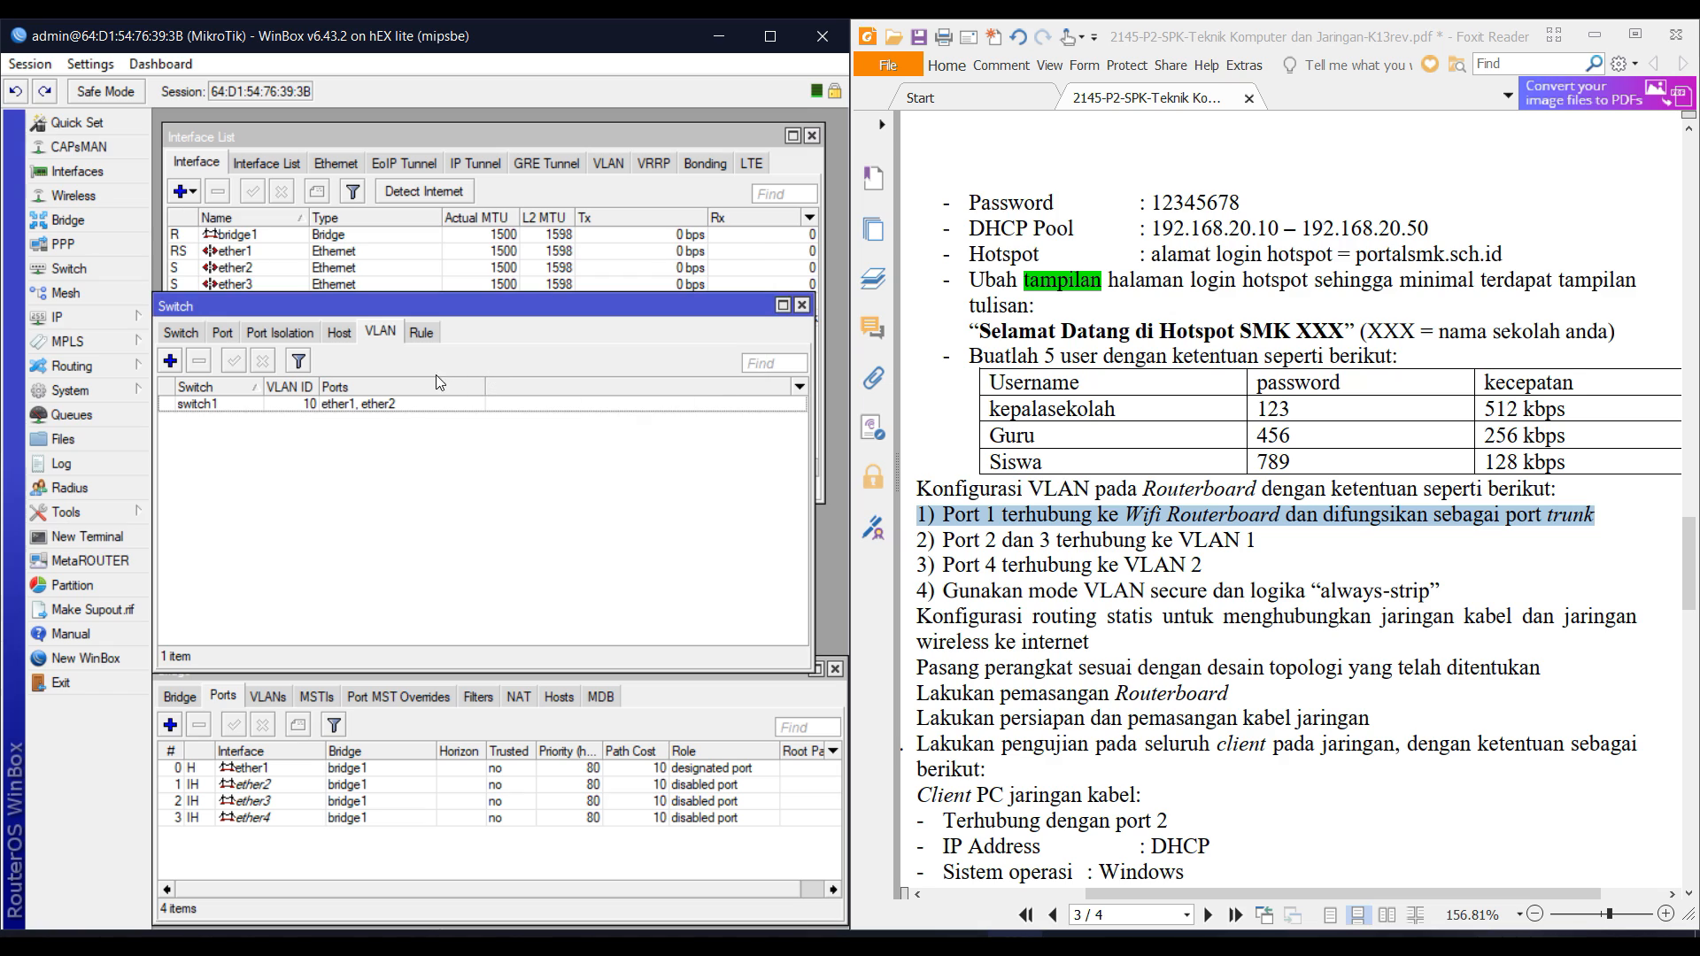
left_click(406, 402)
double_click(406, 403)
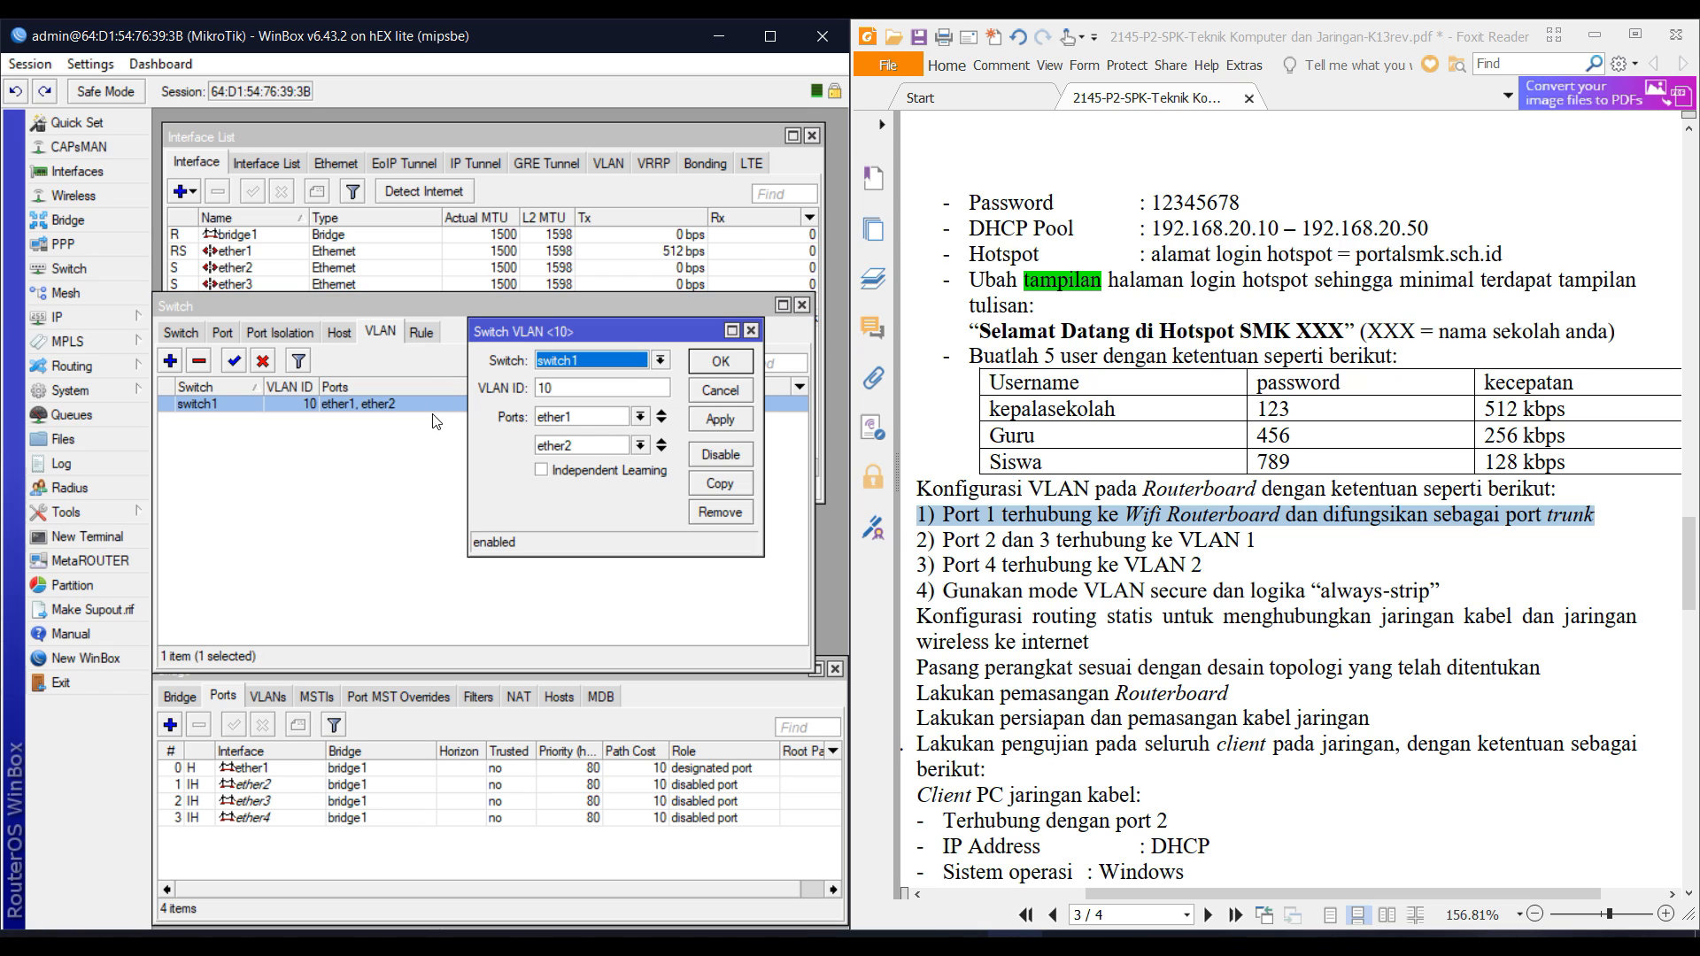
left_click(661, 451)
left_click(581, 472)
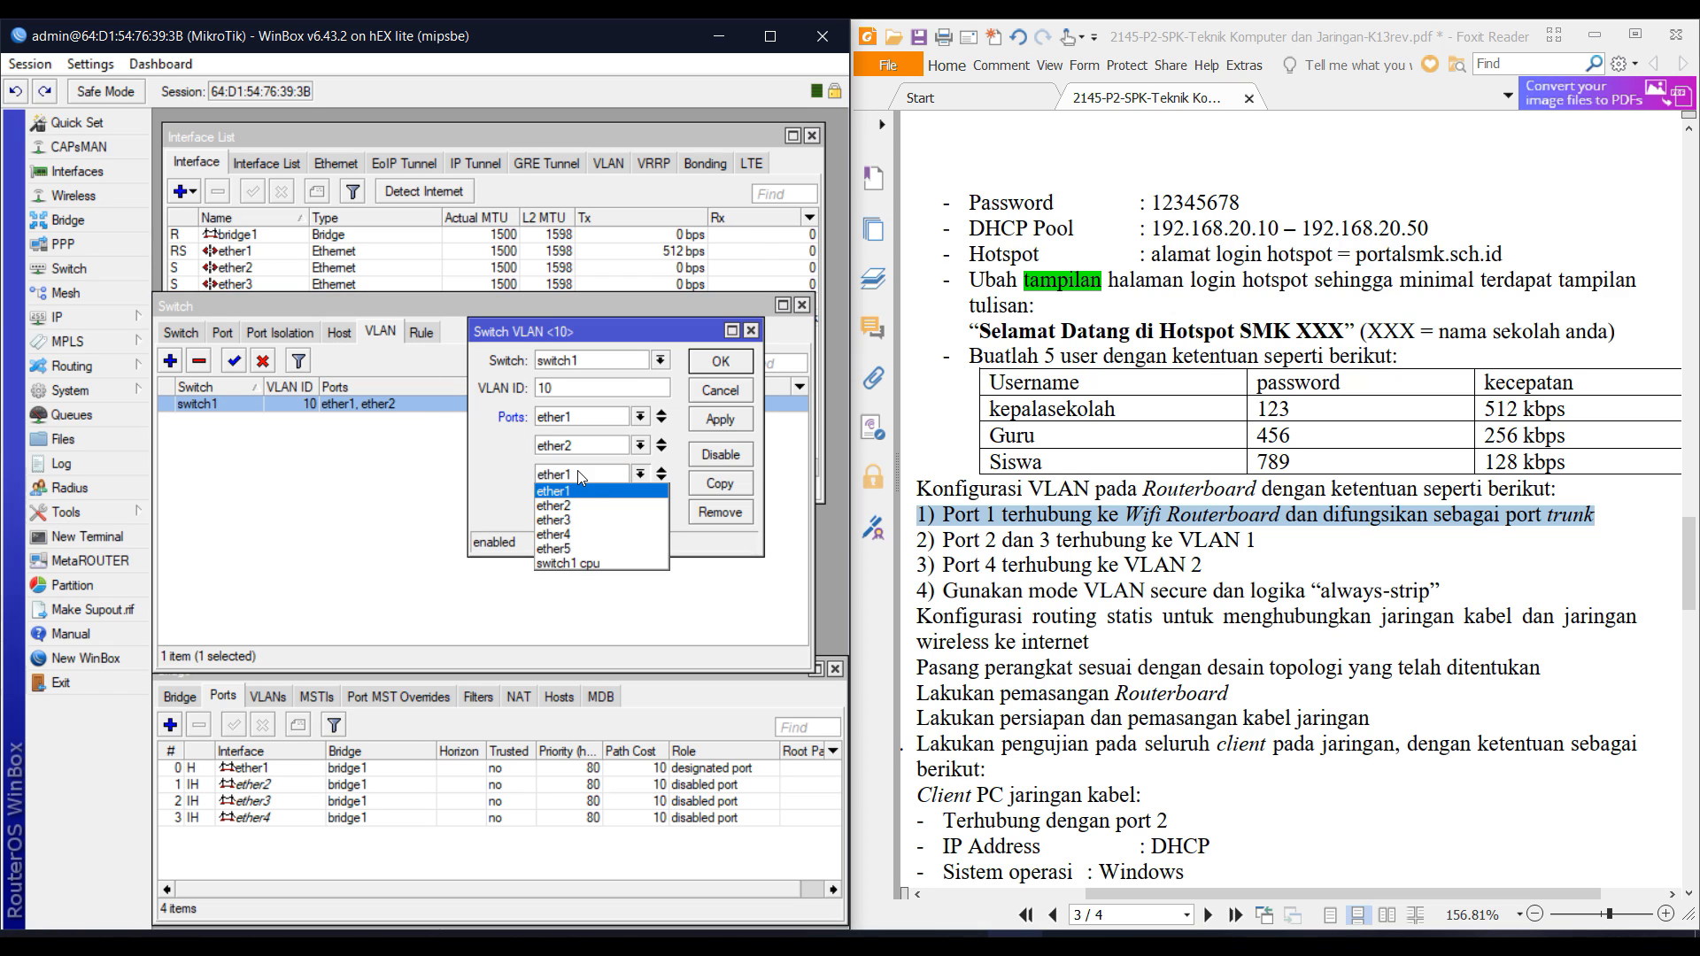
left_click(582, 521)
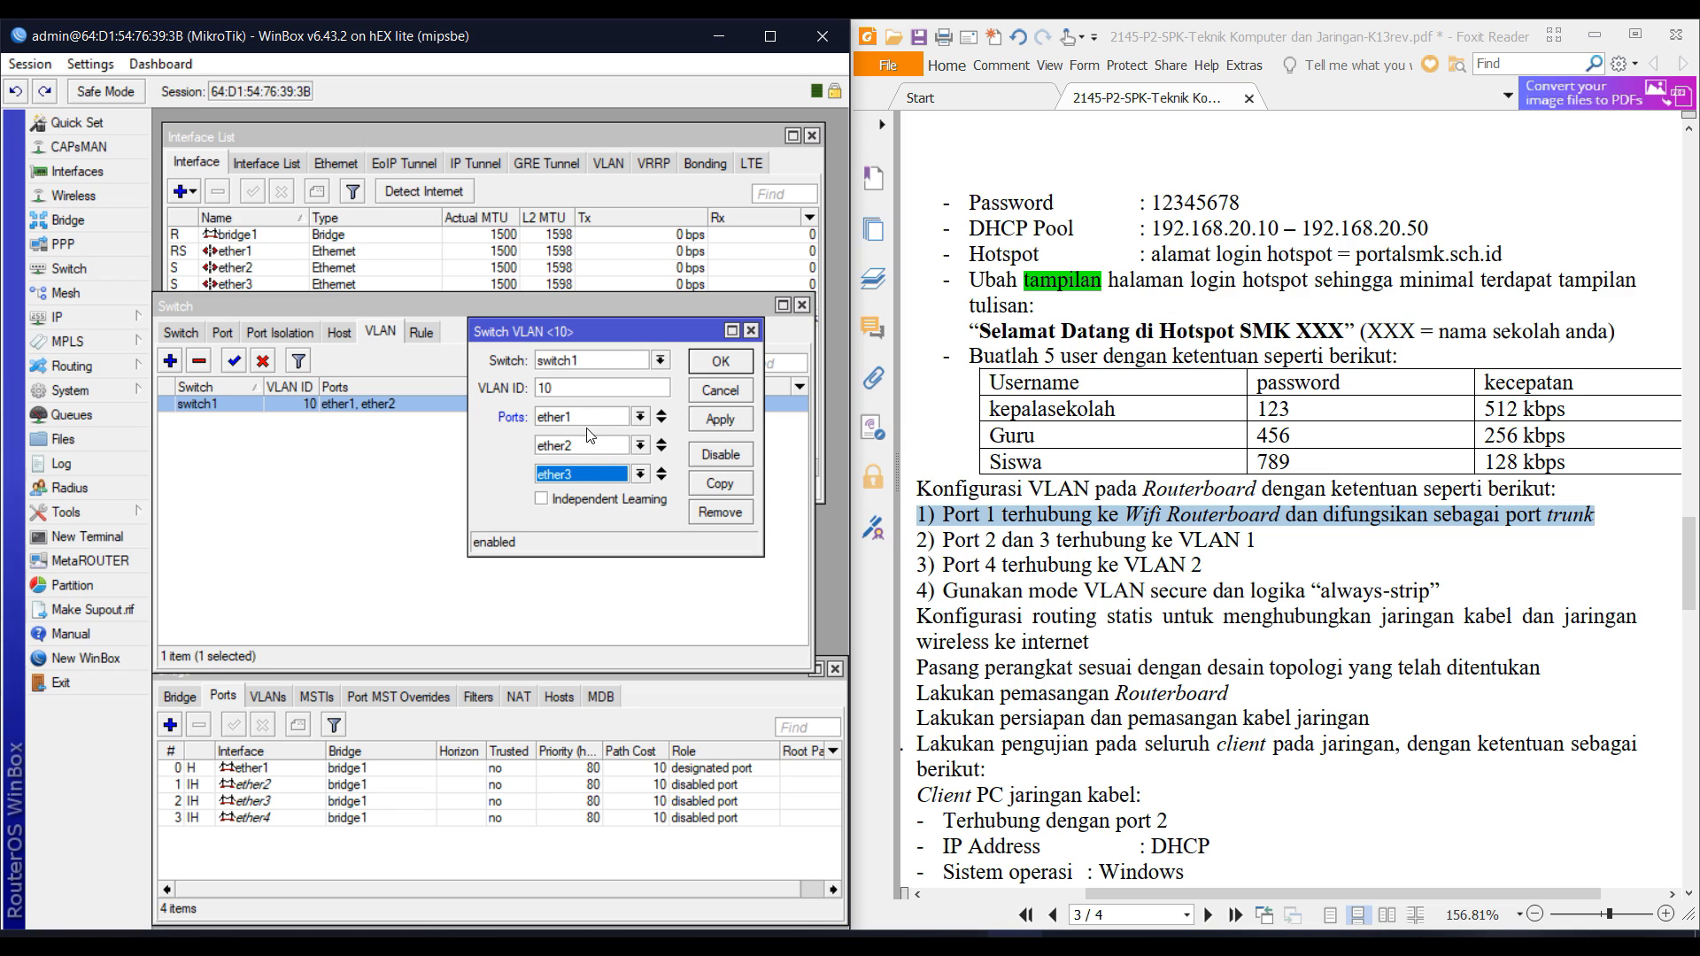
left_click(720, 361)
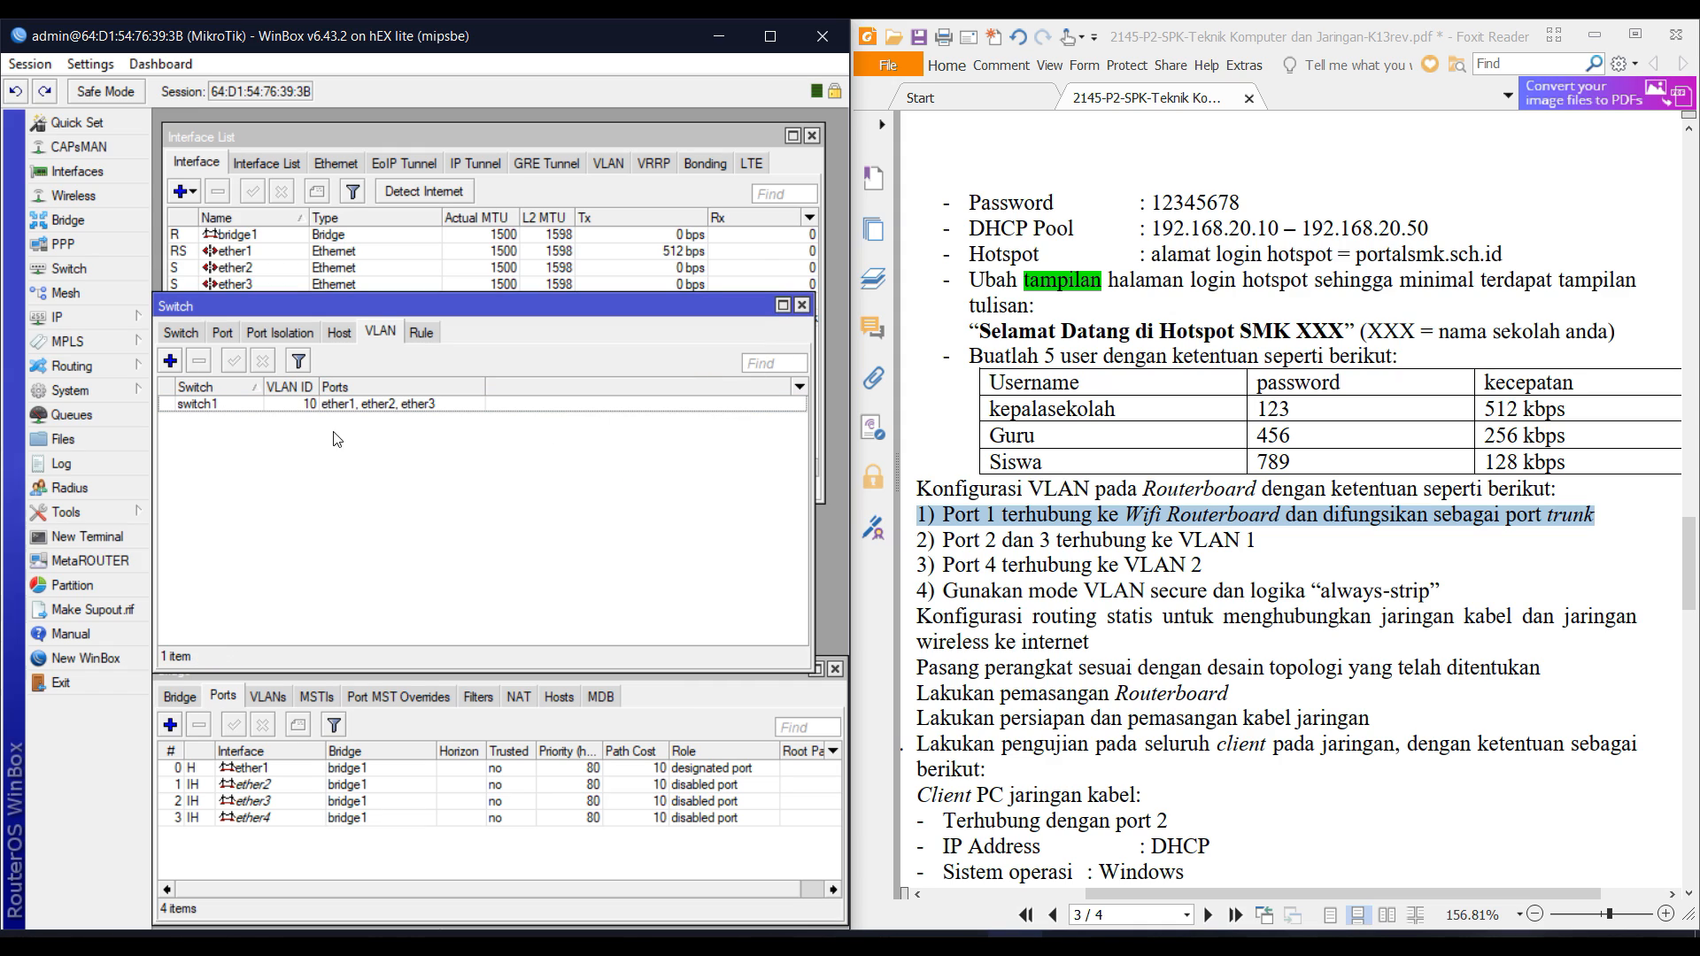
Create switch VLAN 20 with member ports ether1 and ether4.
left_click(171, 361)
double_click(572, 387)
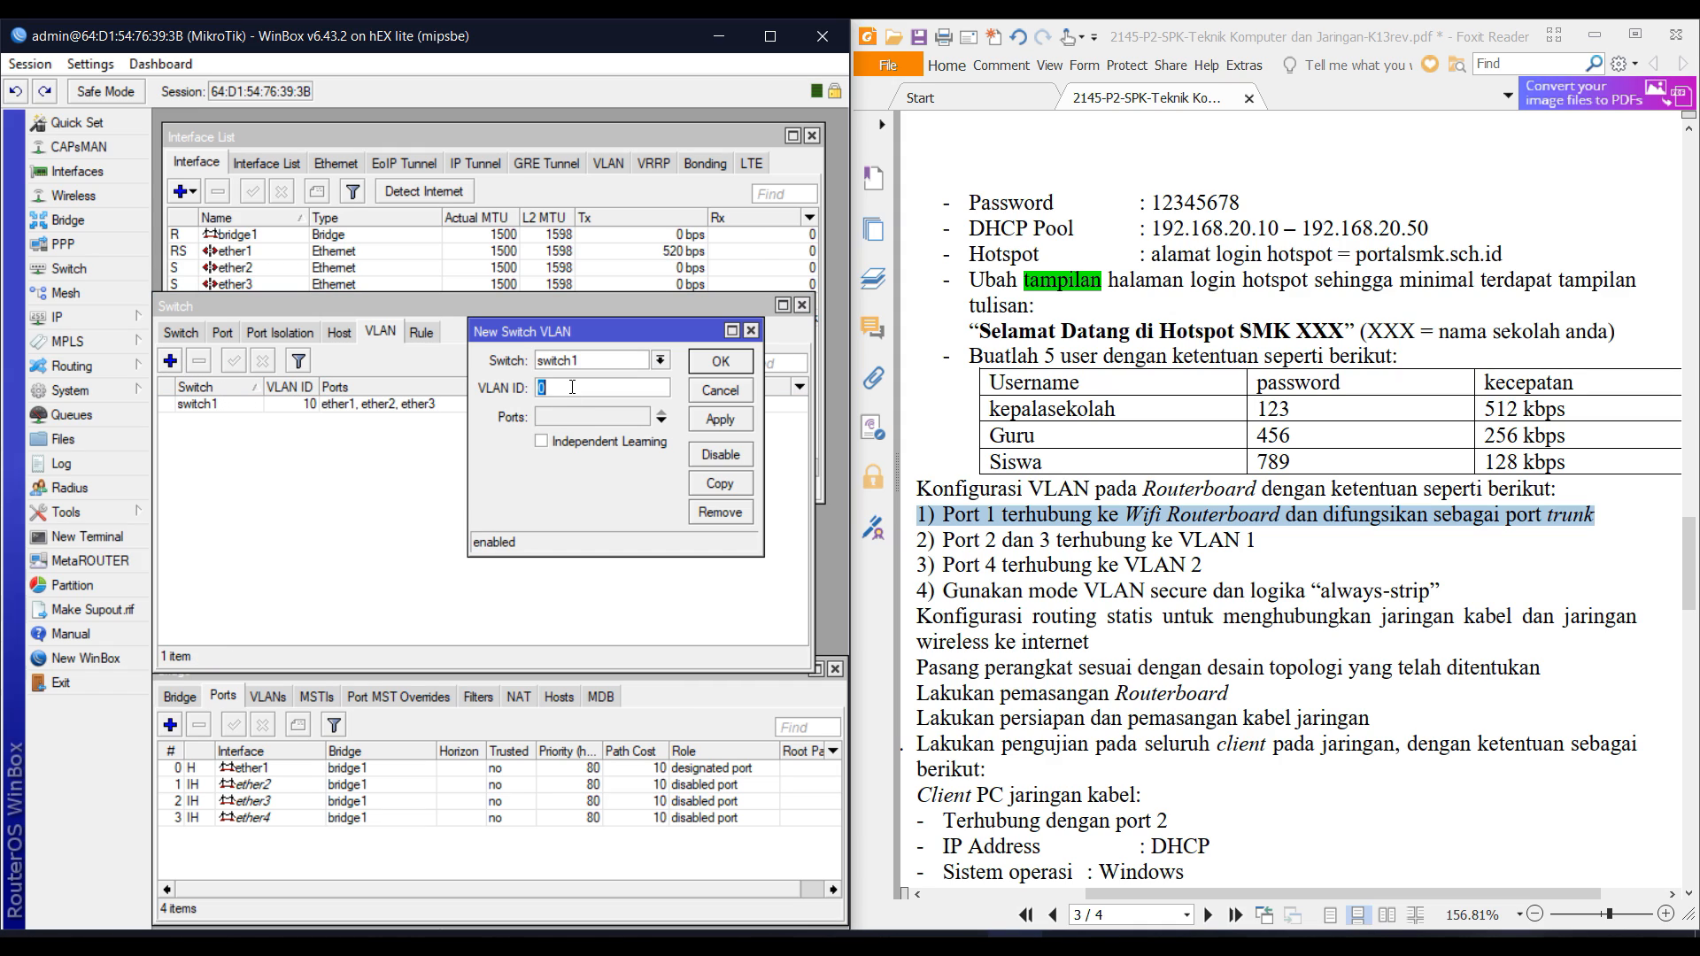
type("20")
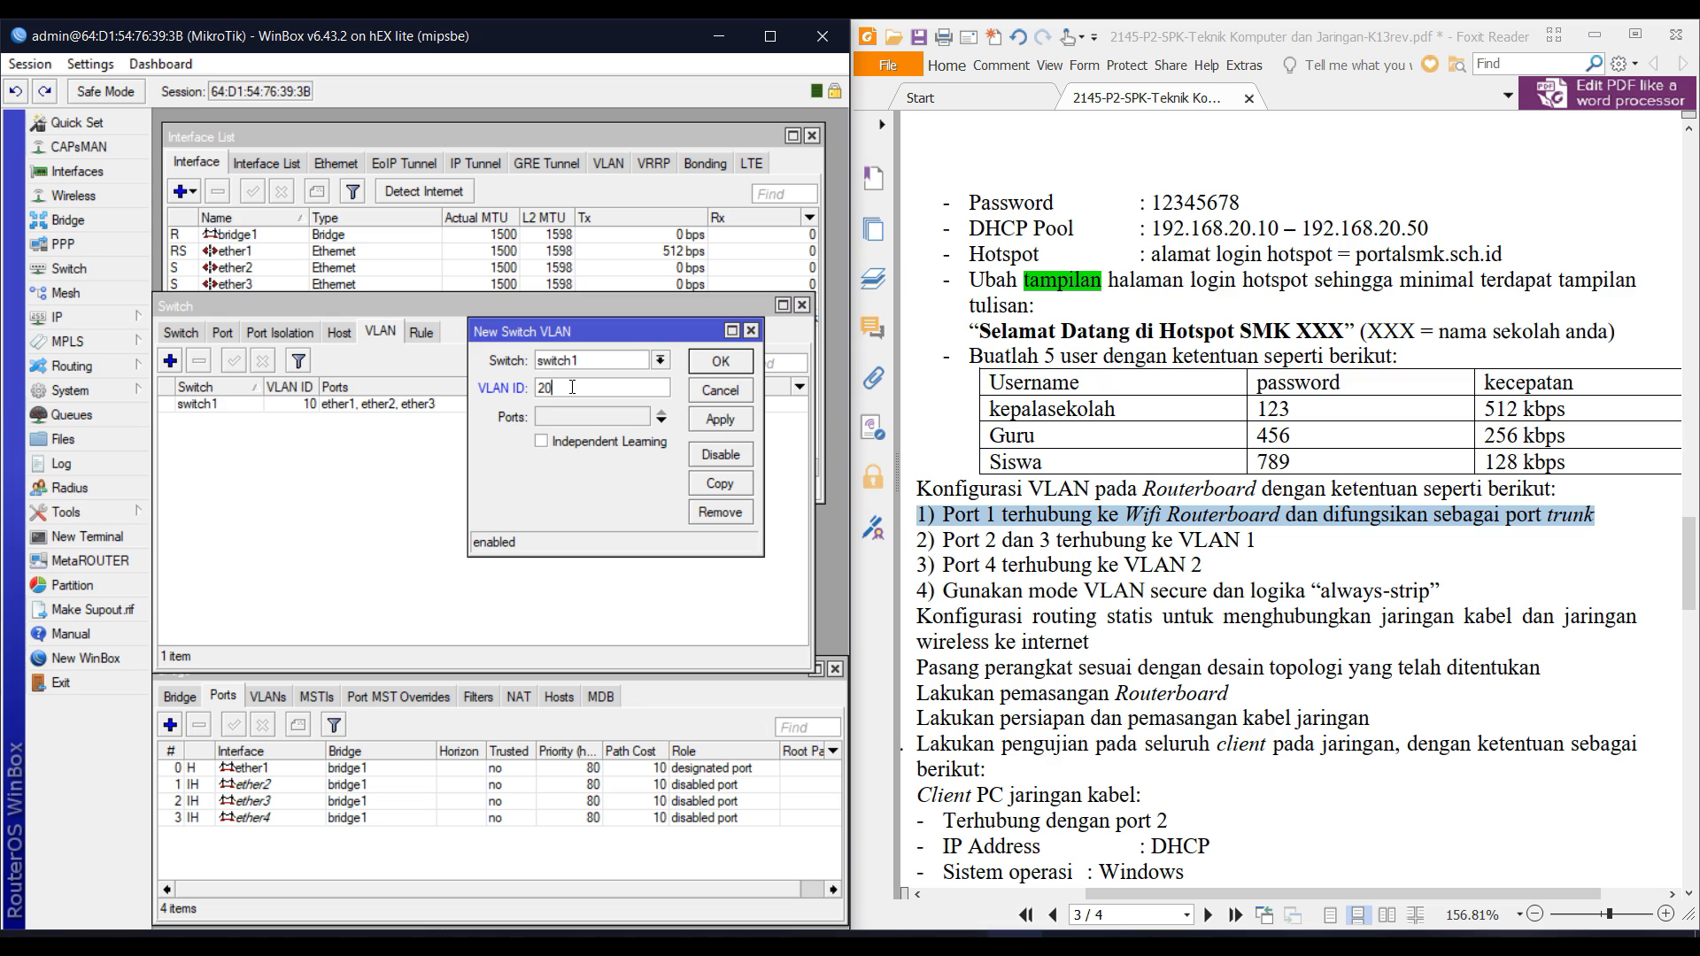
key("Tab")
key("Down")
left_click(663, 422)
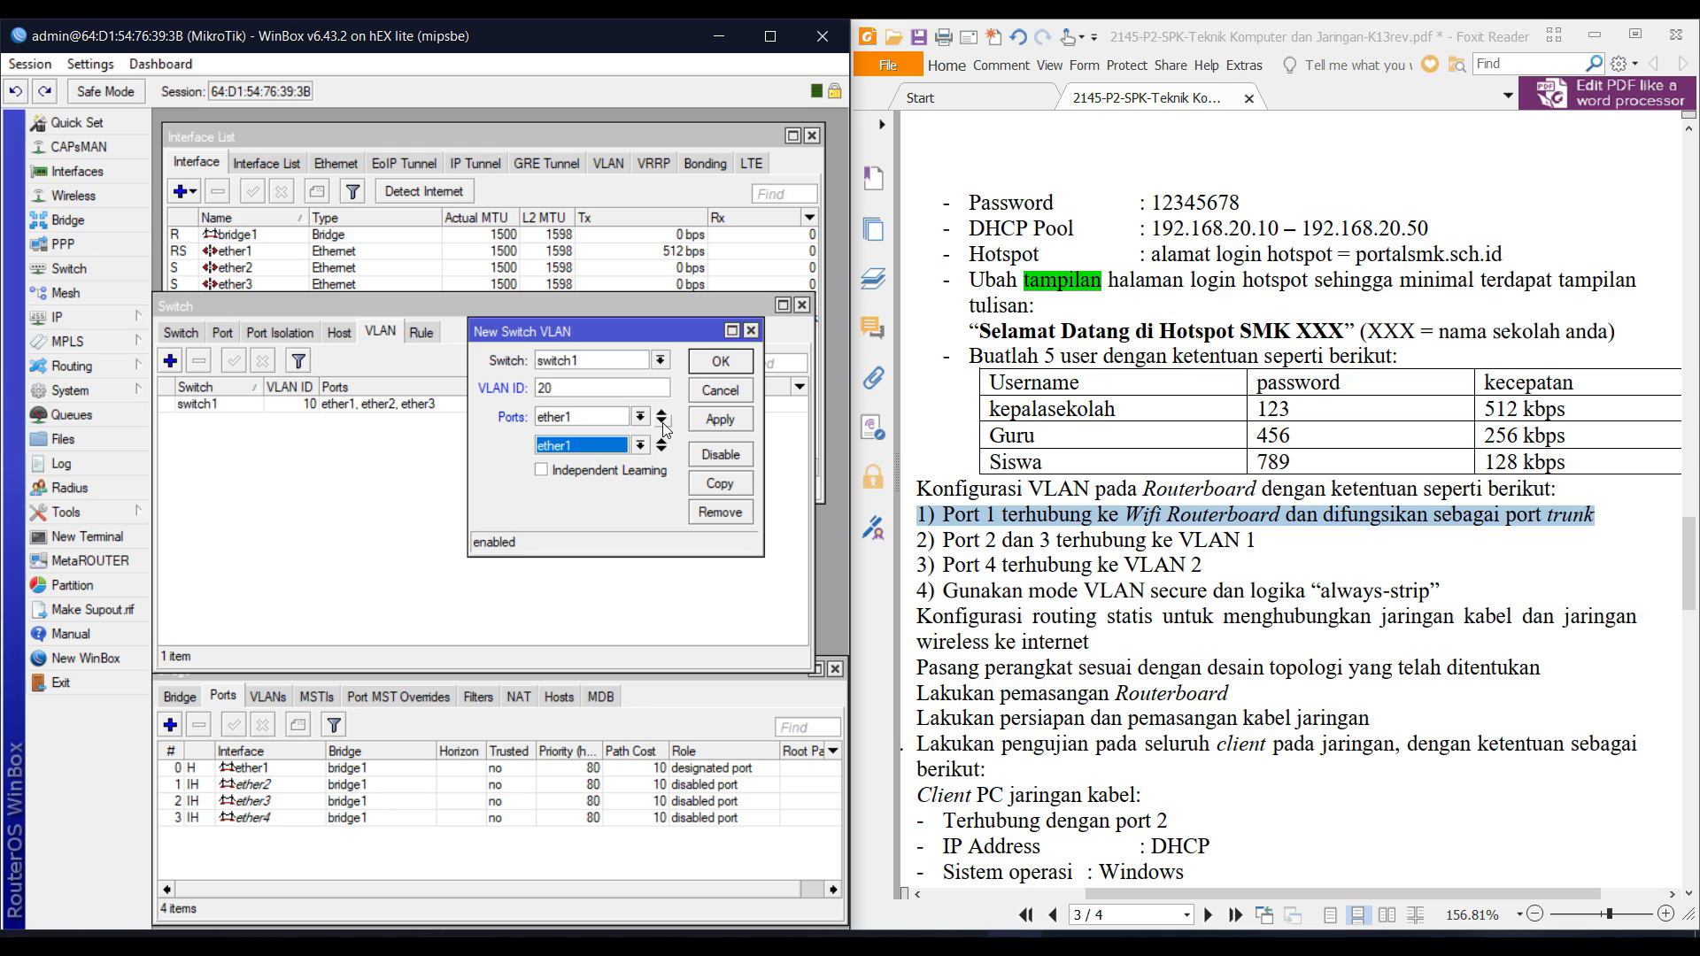
key("Down")
key("Down")
key("Down")
key("Down")
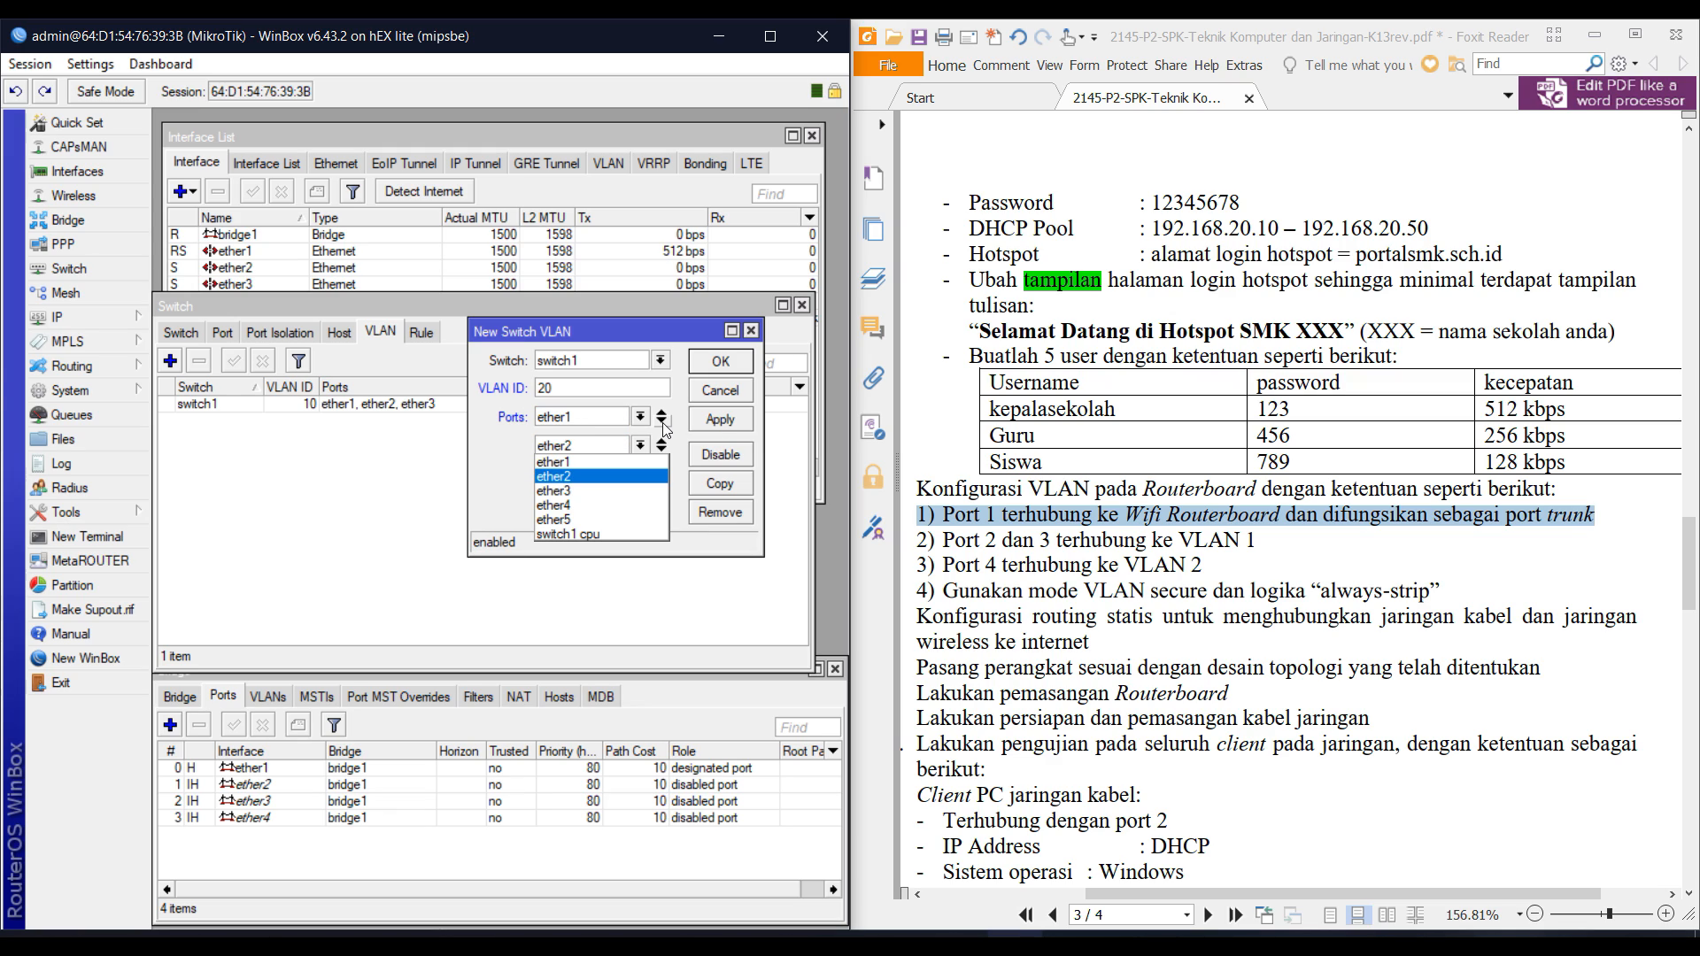
key("Return")
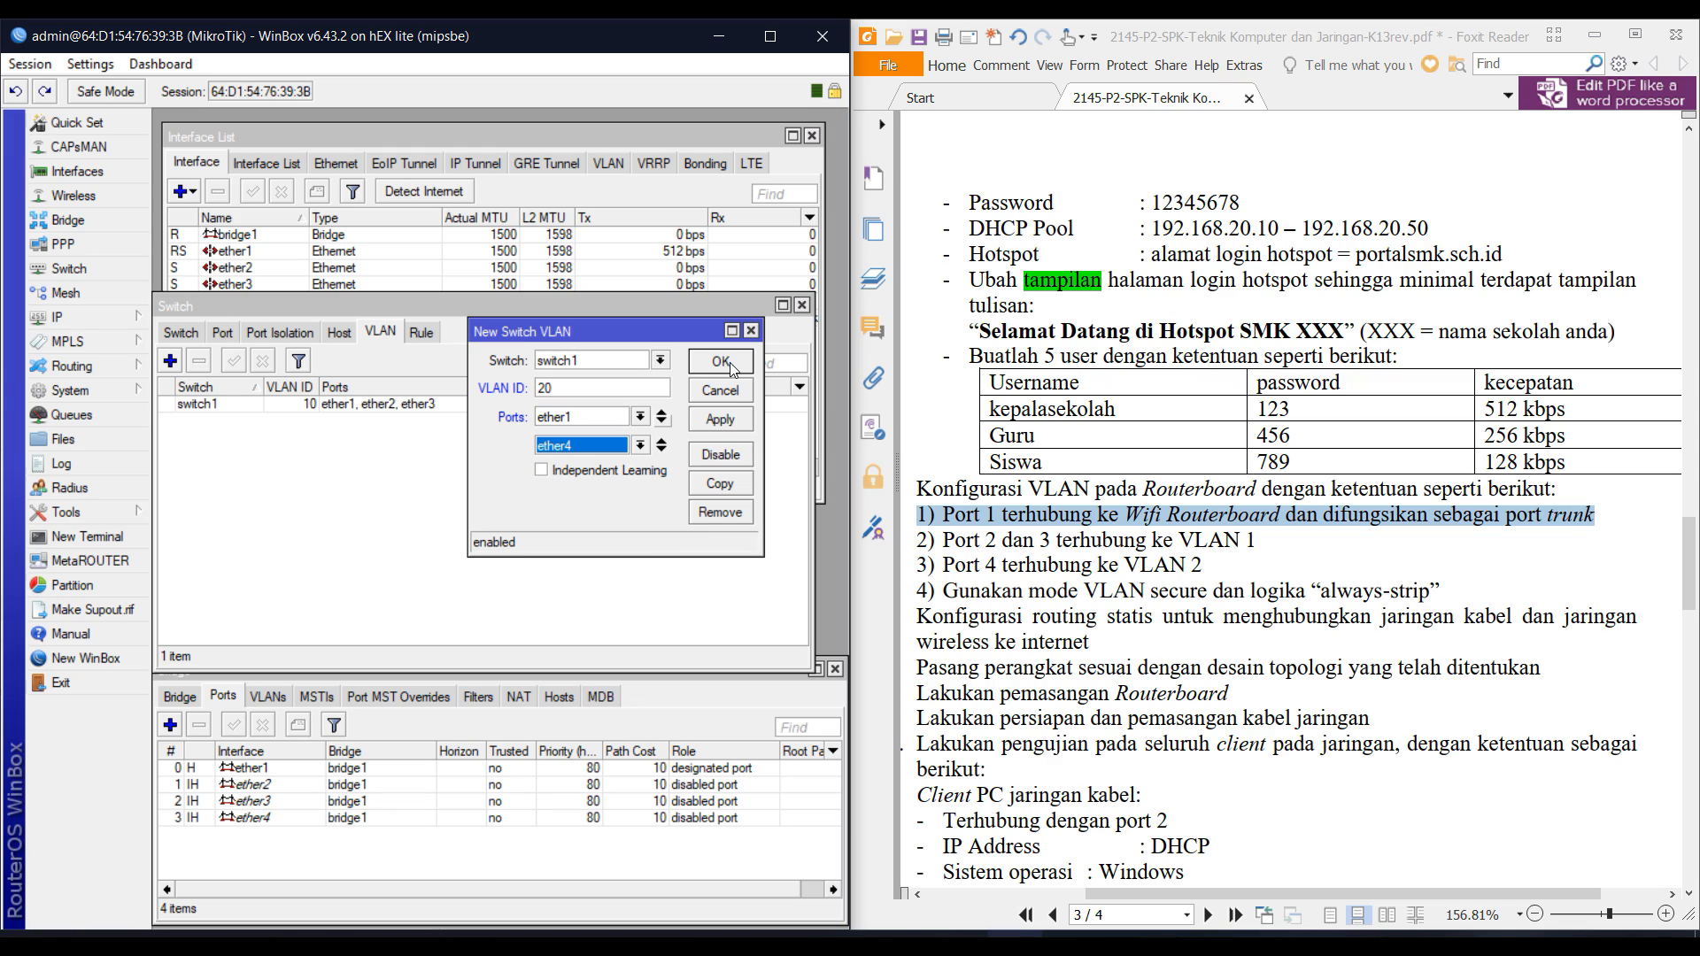
left_click(734, 364)
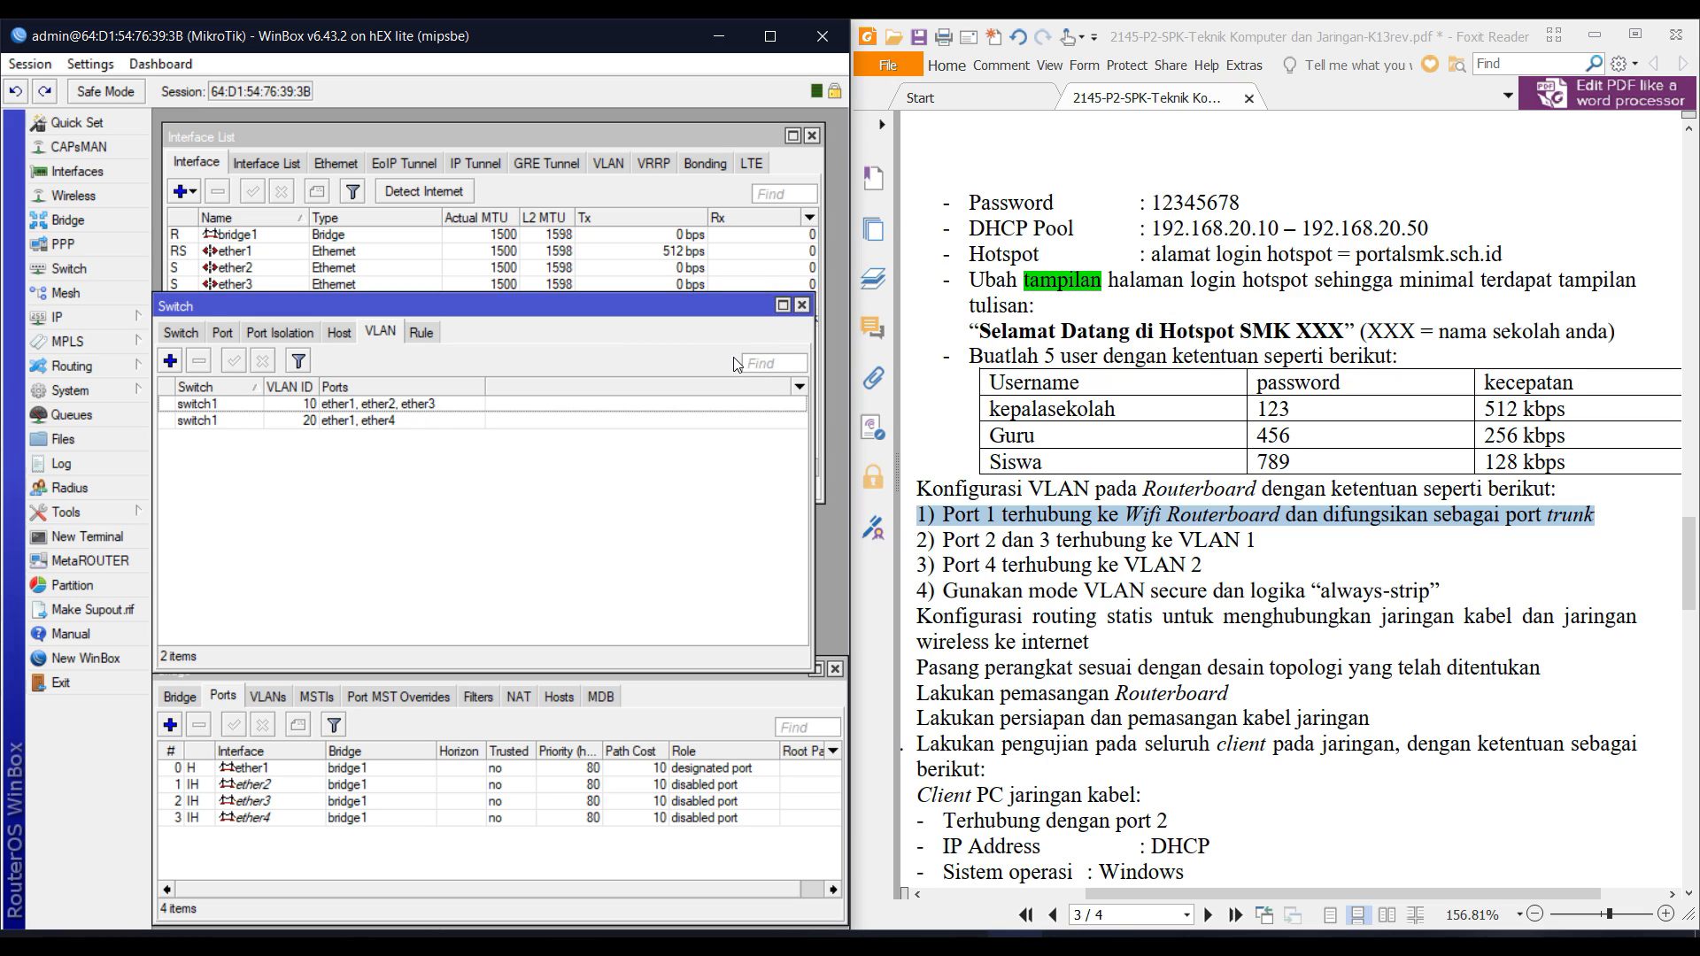
Read the task document's secure-mode and always-strip instructions, then show the switch port list.
left_click(1001, 564)
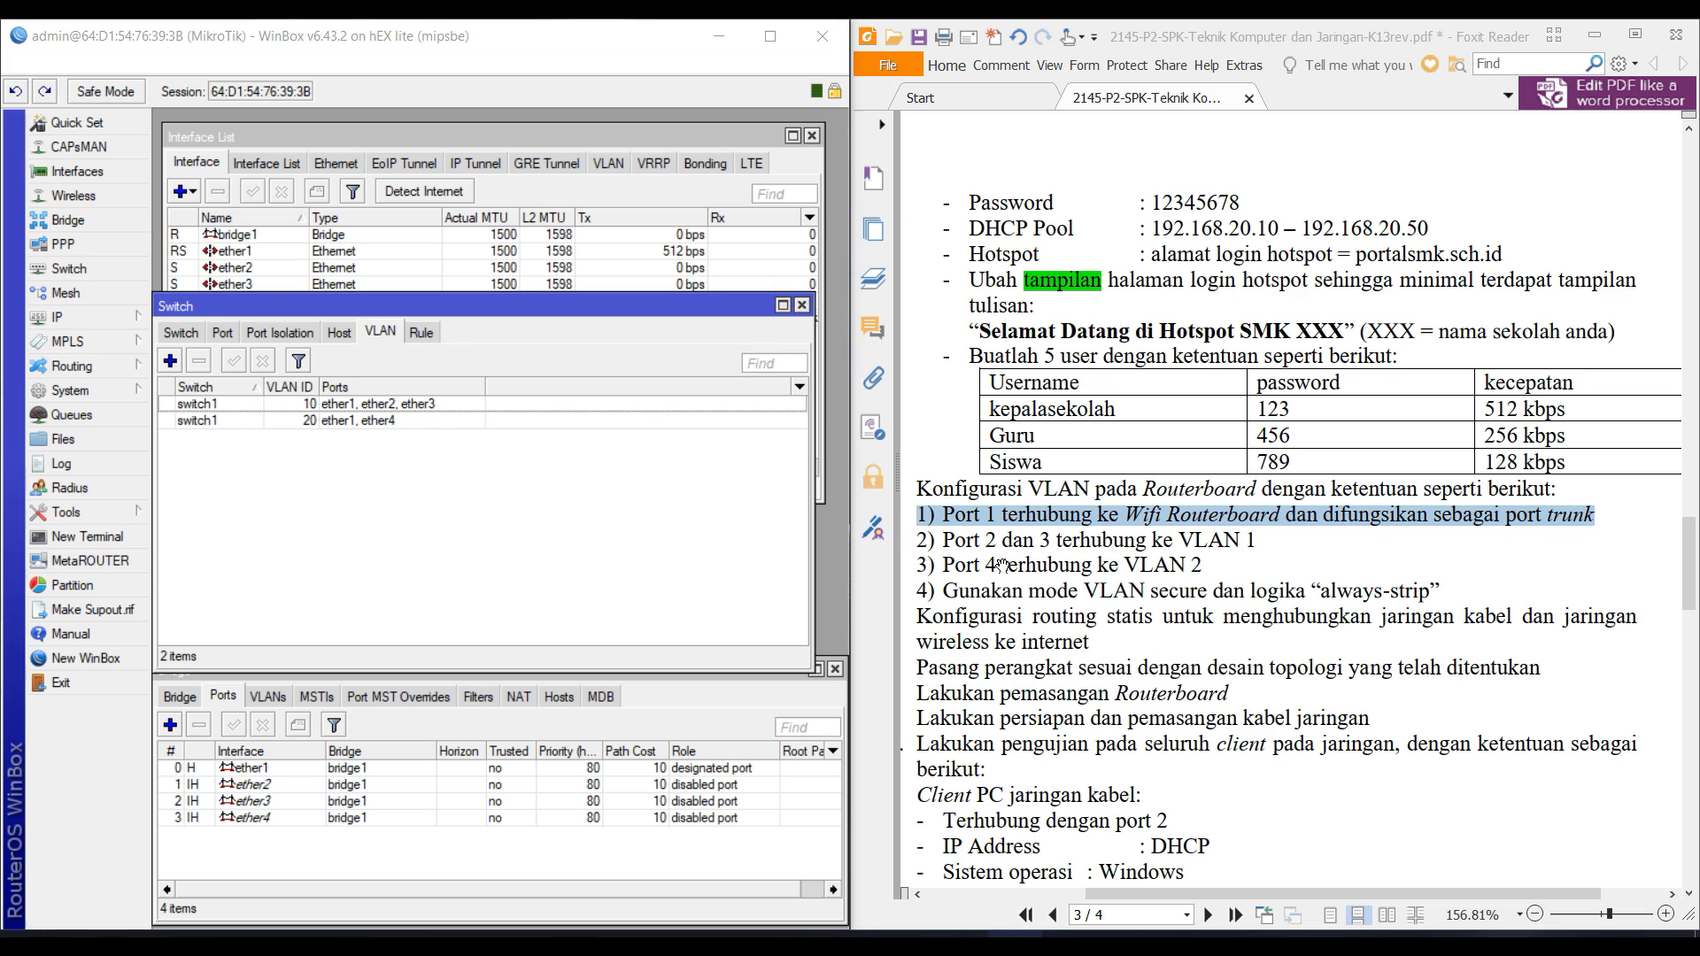
triple_click(1009, 590)
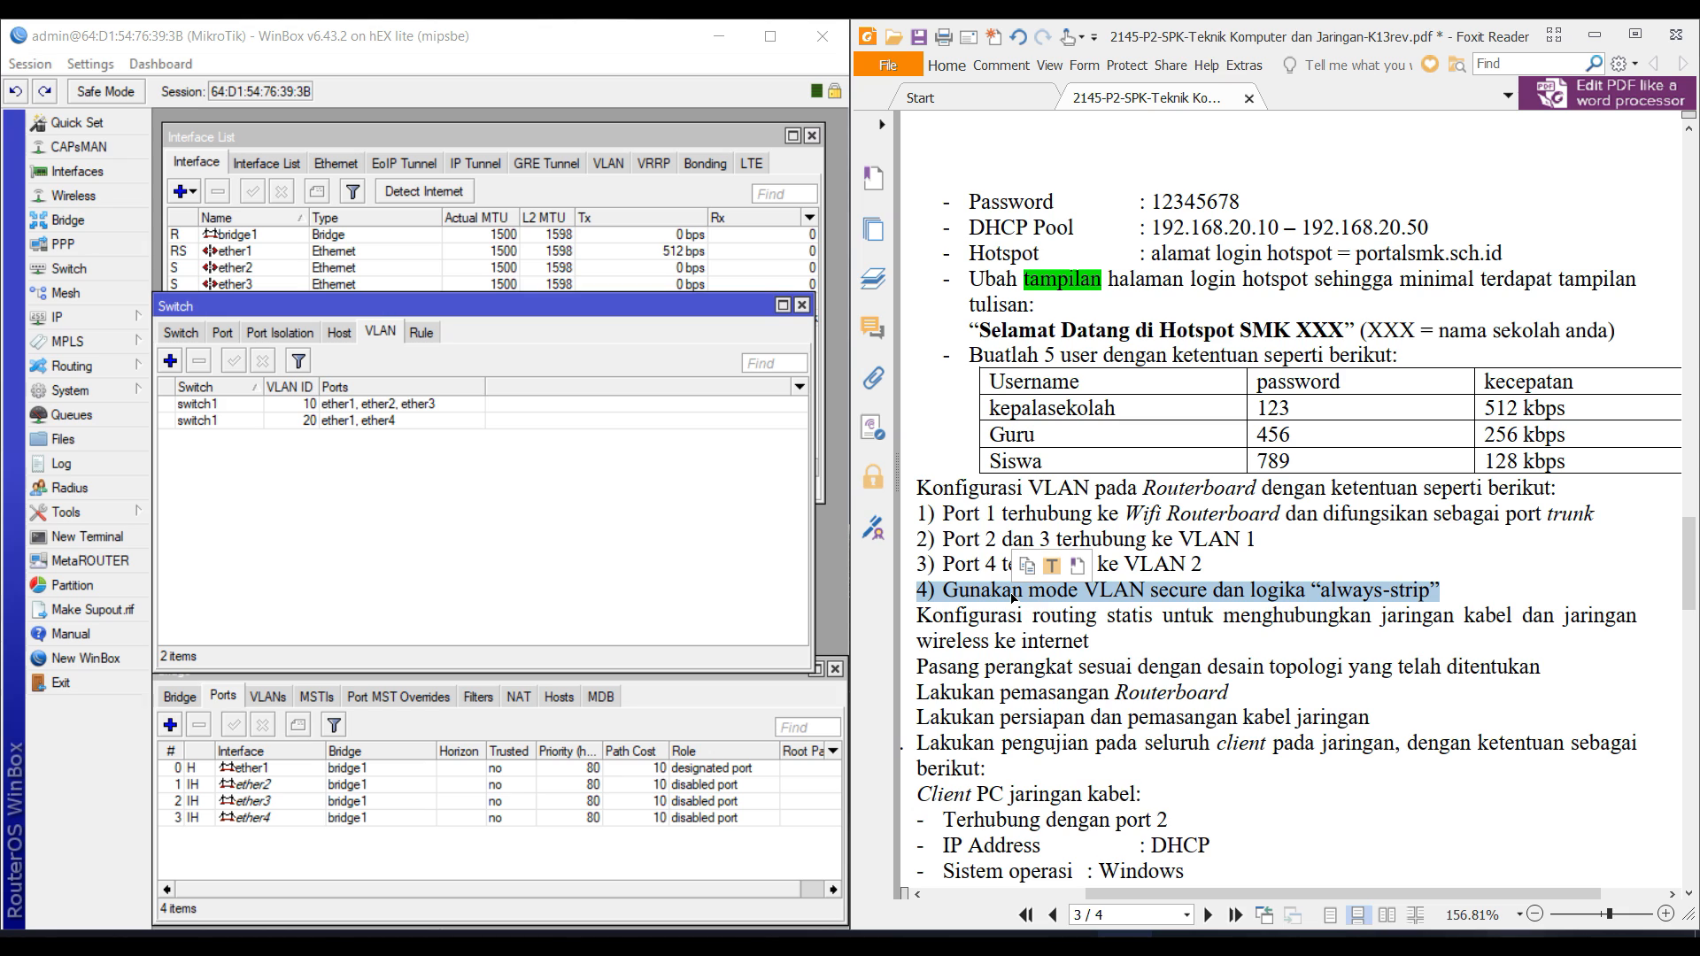
scroll(1014, 598, "down", 2)
scroll(1019, 566, "down", 1)
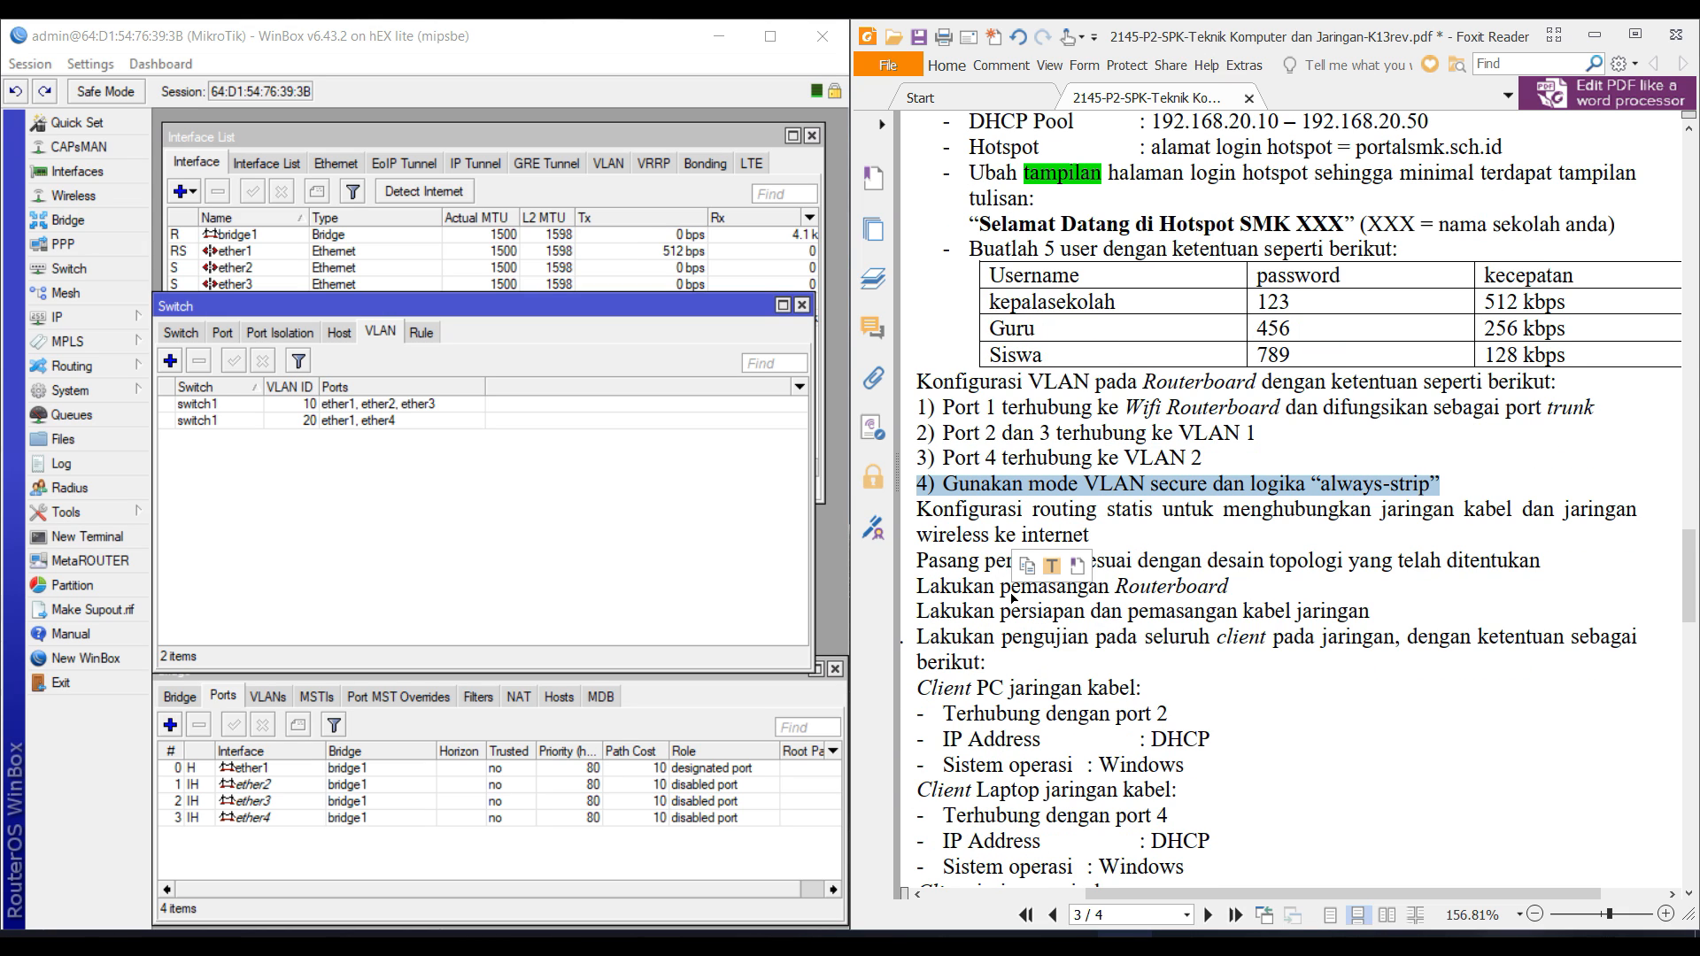
left_click(1032, 492)
triple_click(1032, 488)
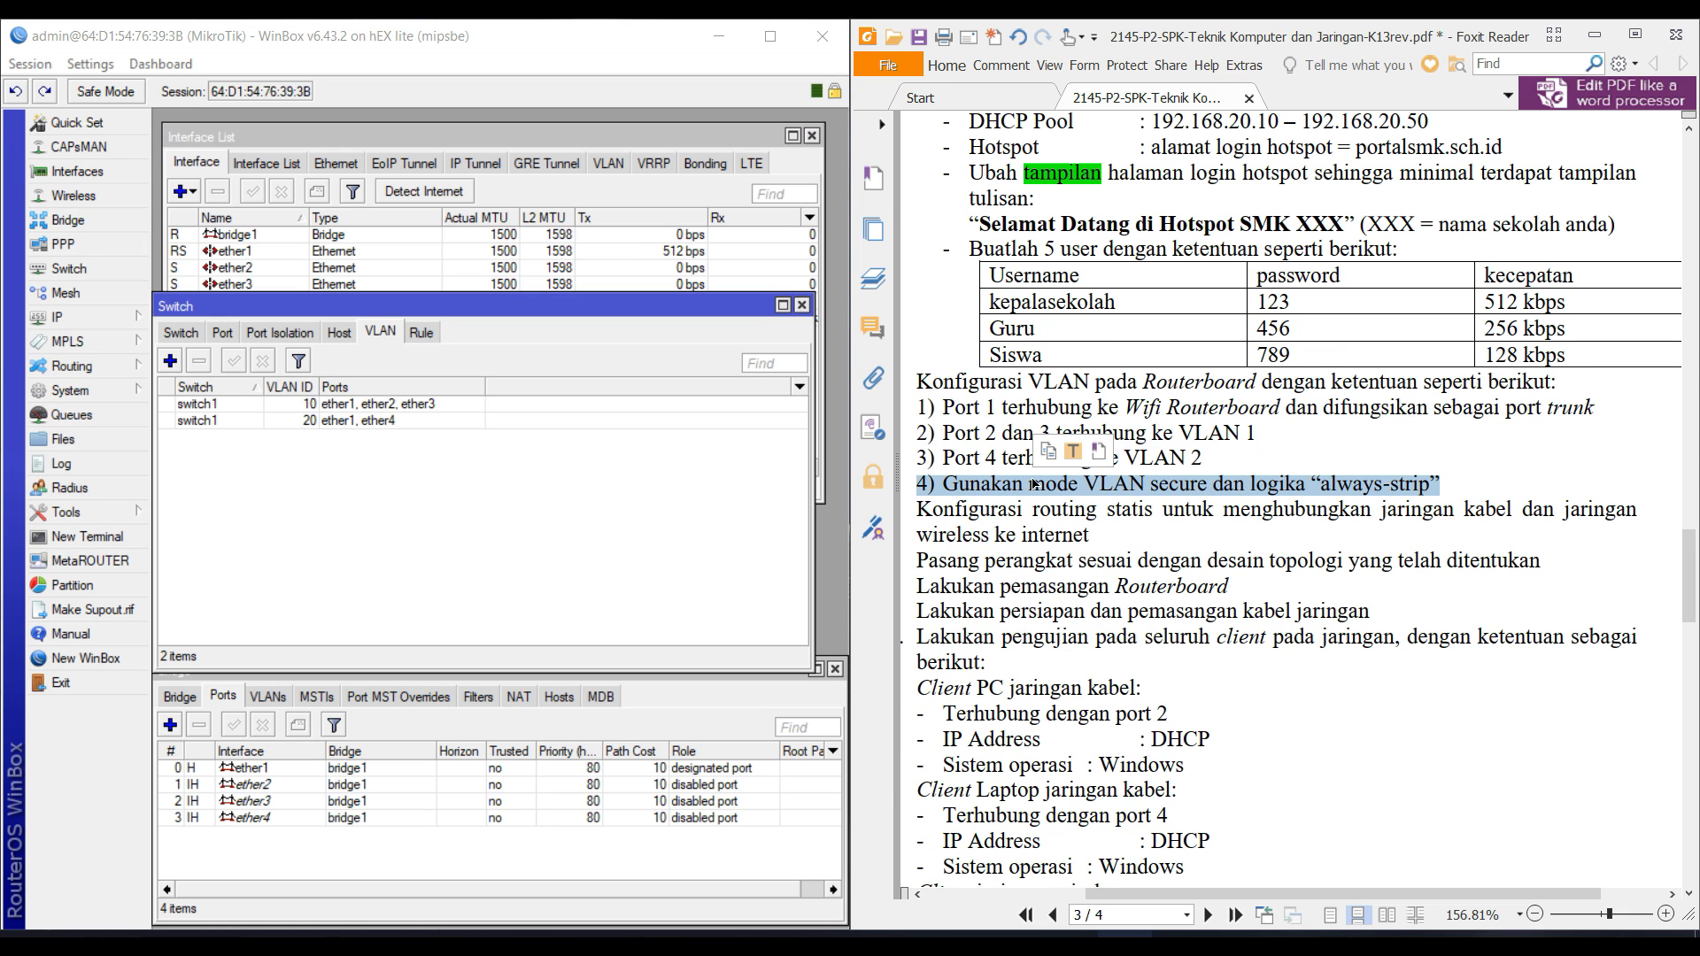
triple_click(1032, 481)
left_click(397, 491)
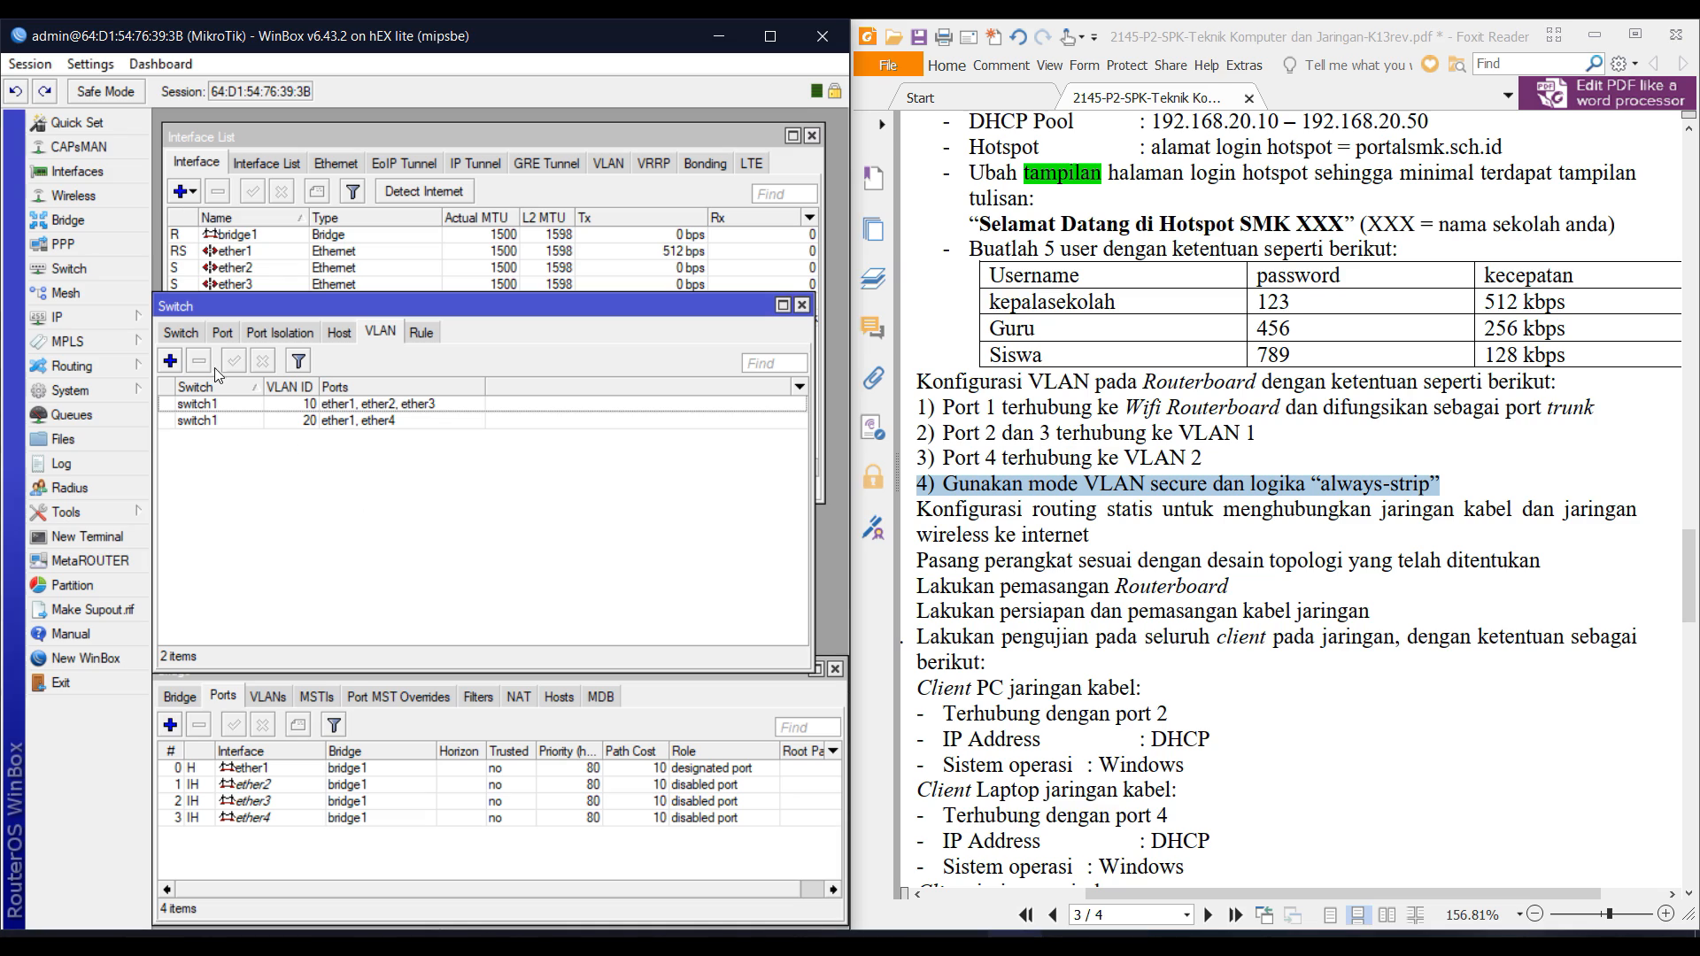
left_click(208, 332)
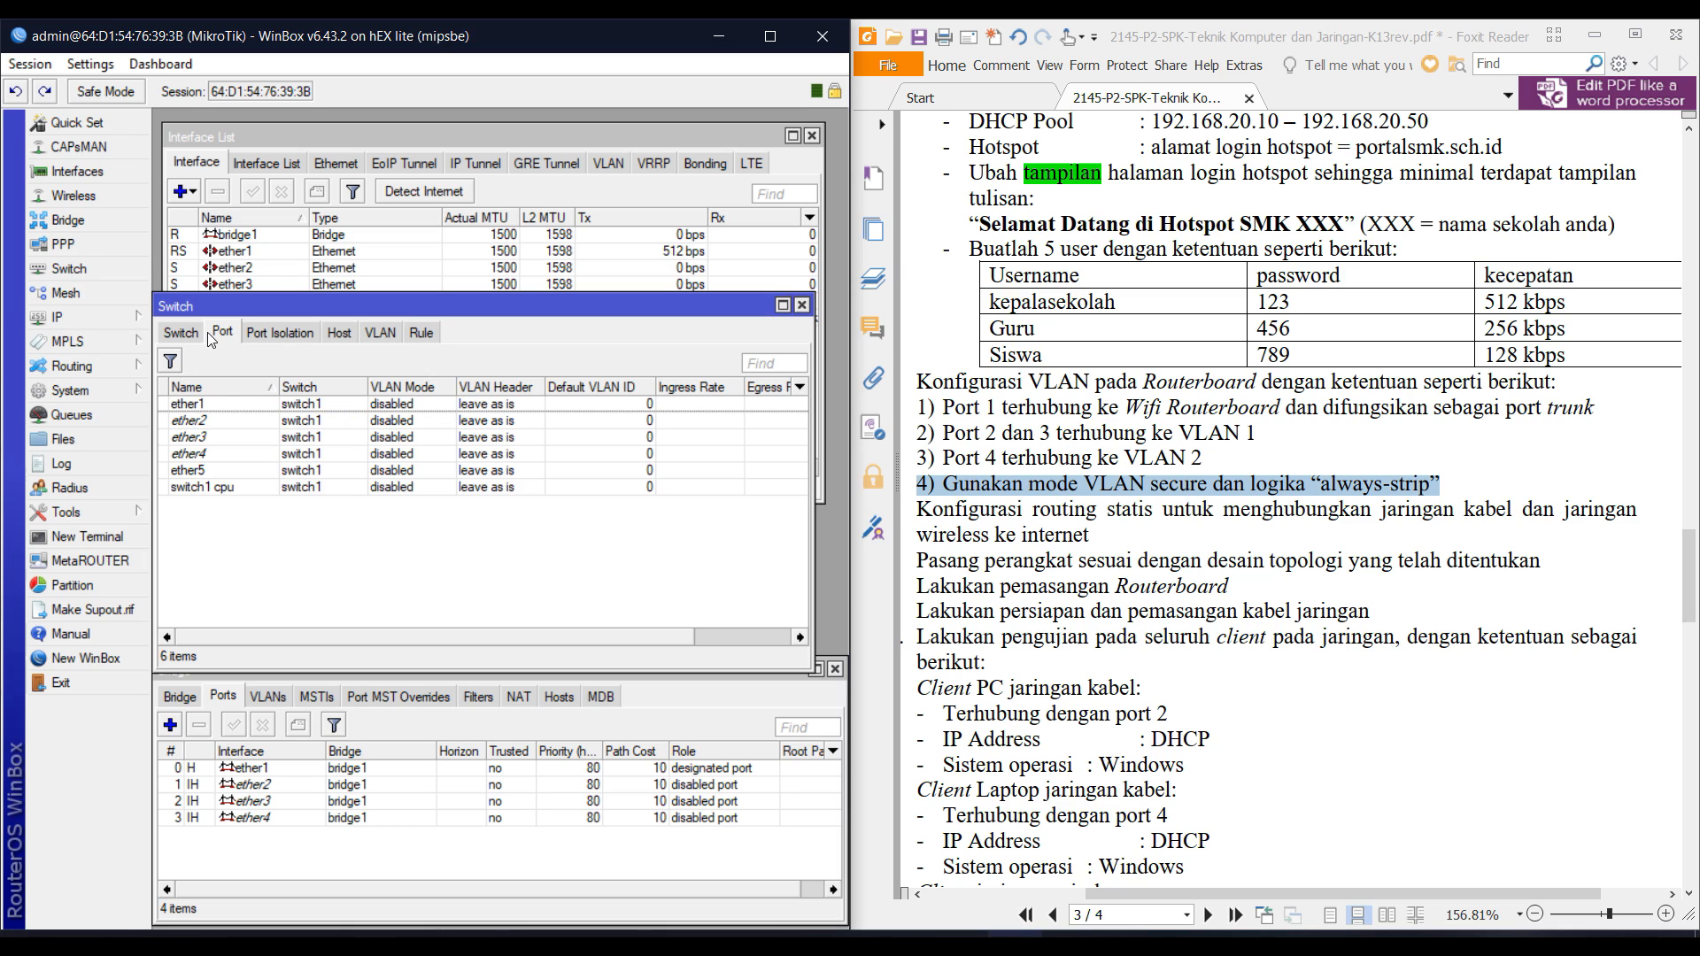
Give switch port ether1 VLAN mode secure and VLAN header 'add if missing'.
left_click(447, 407)
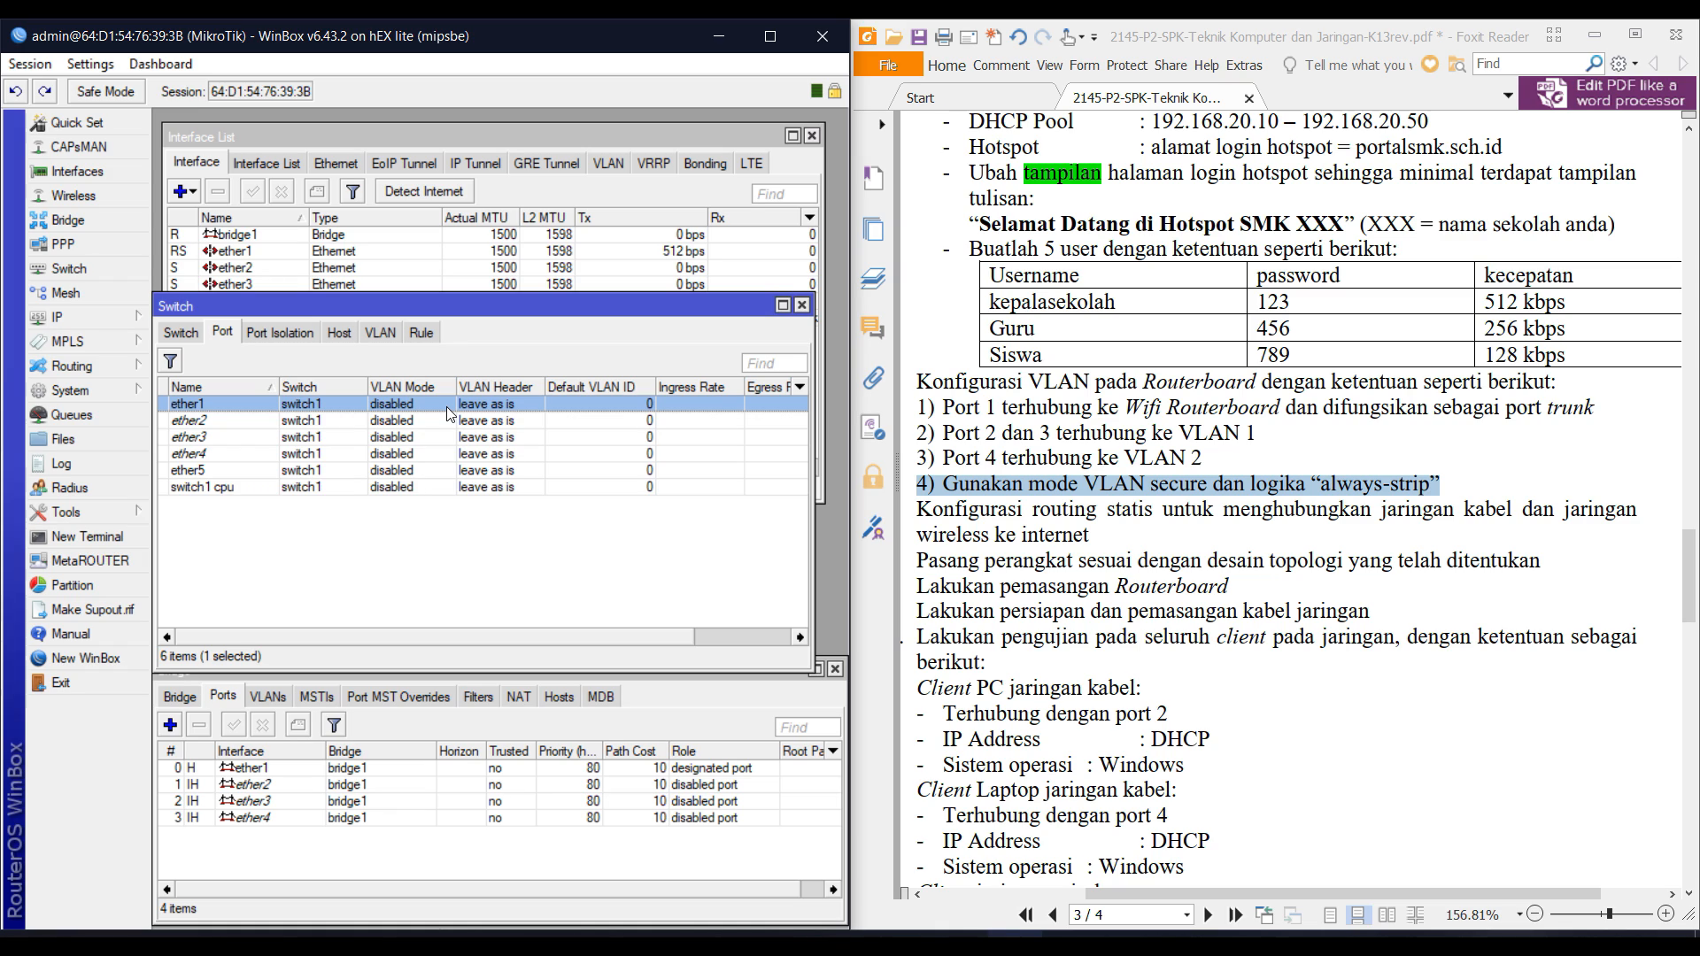
double_click(448, 406)
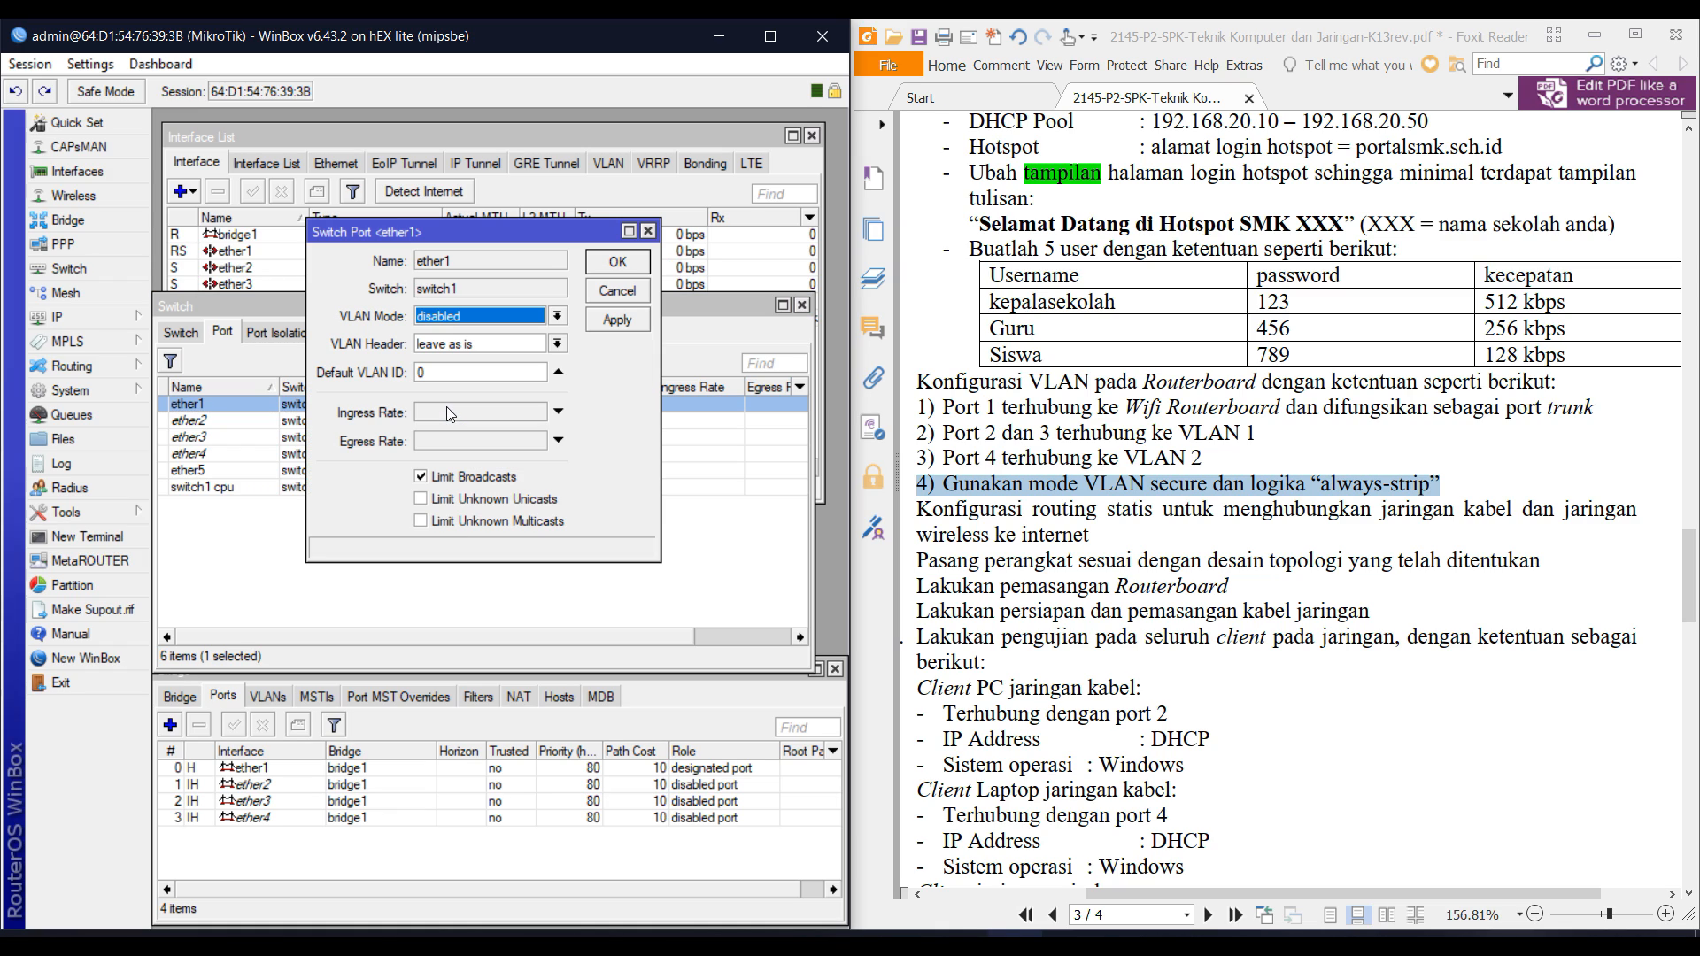
left_click(448, 316)
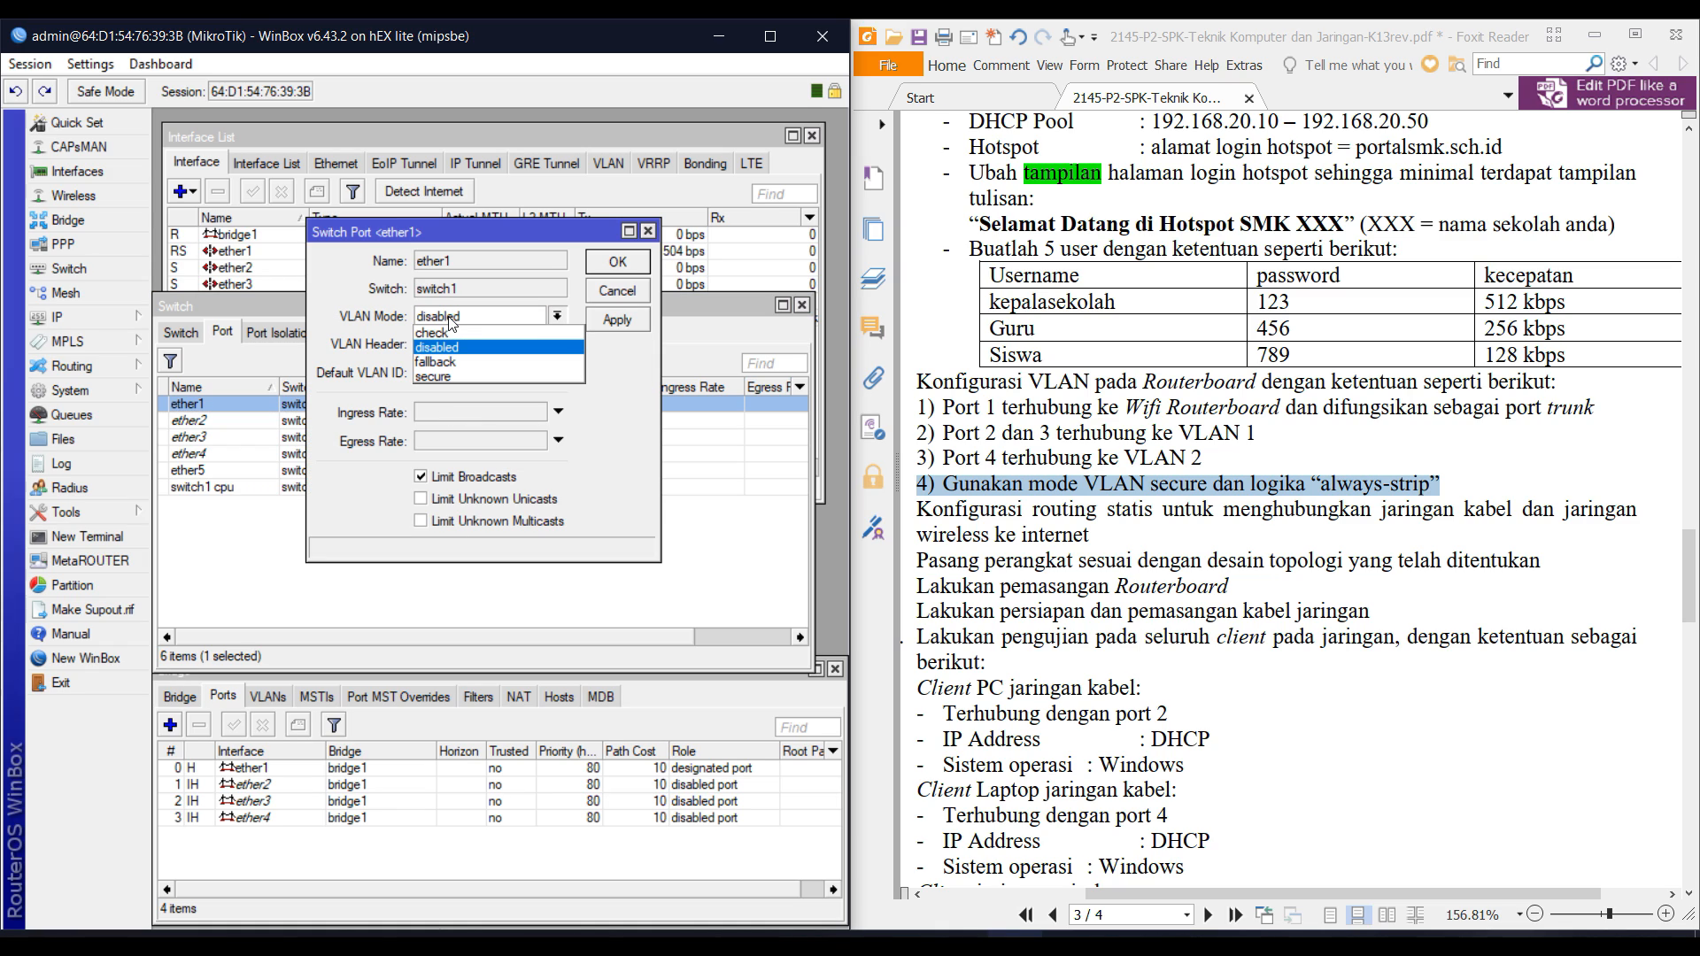
left_click(468, 373)
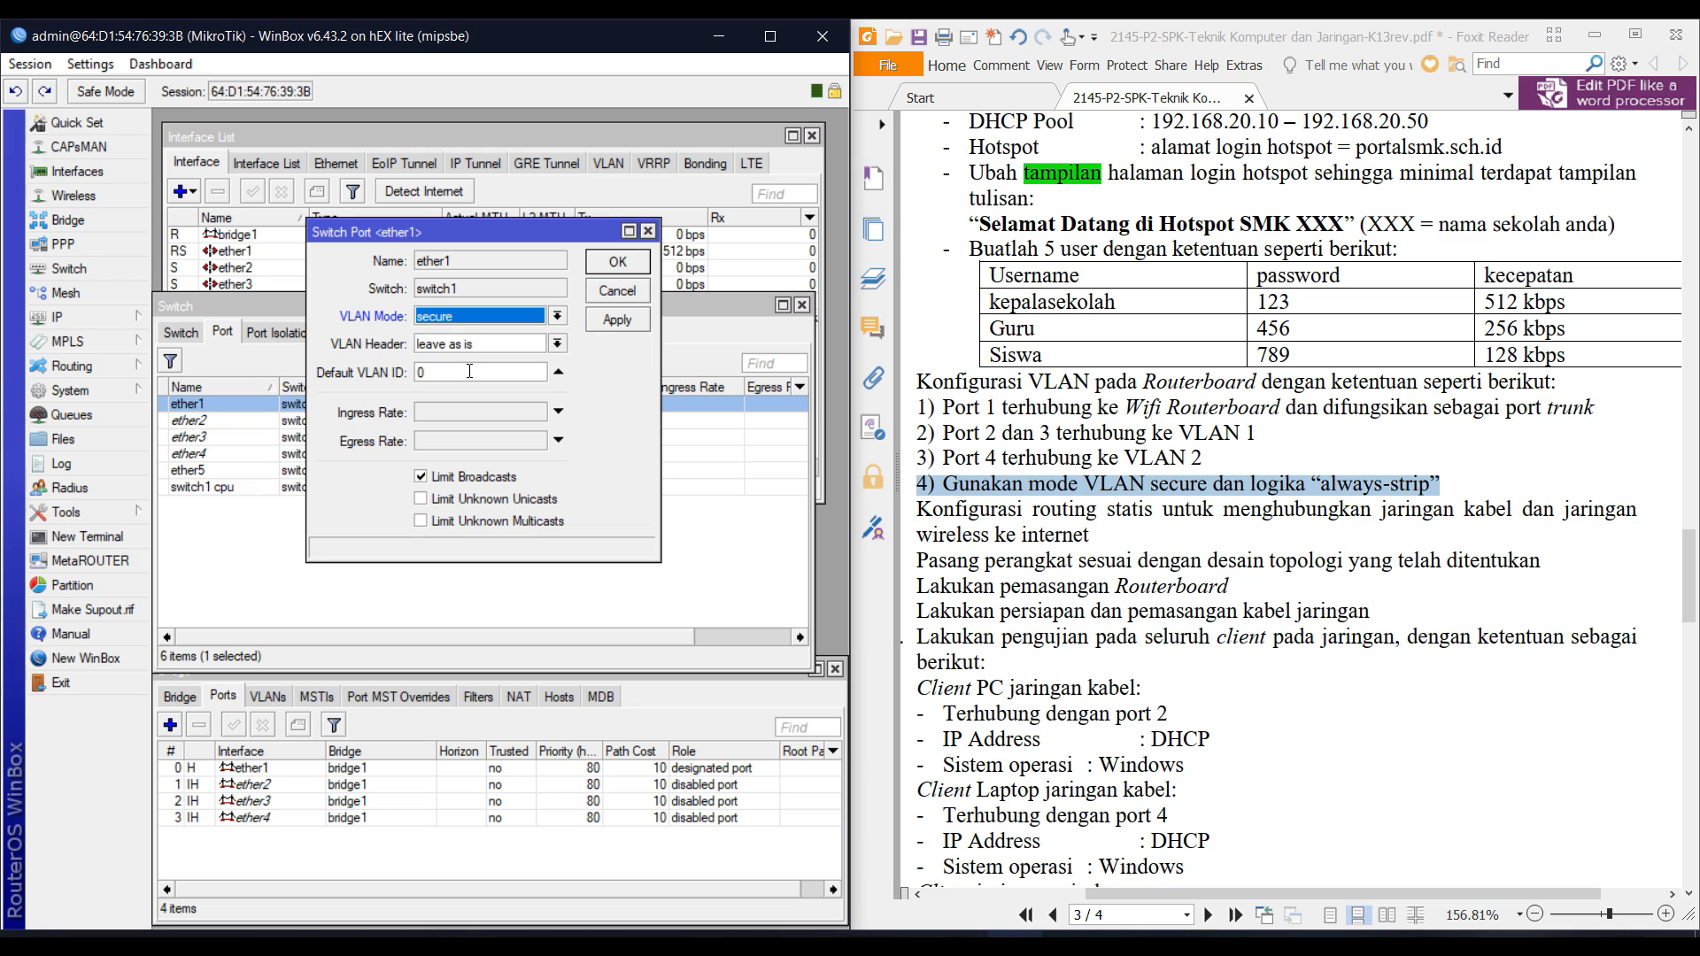
left_click(463, 344)
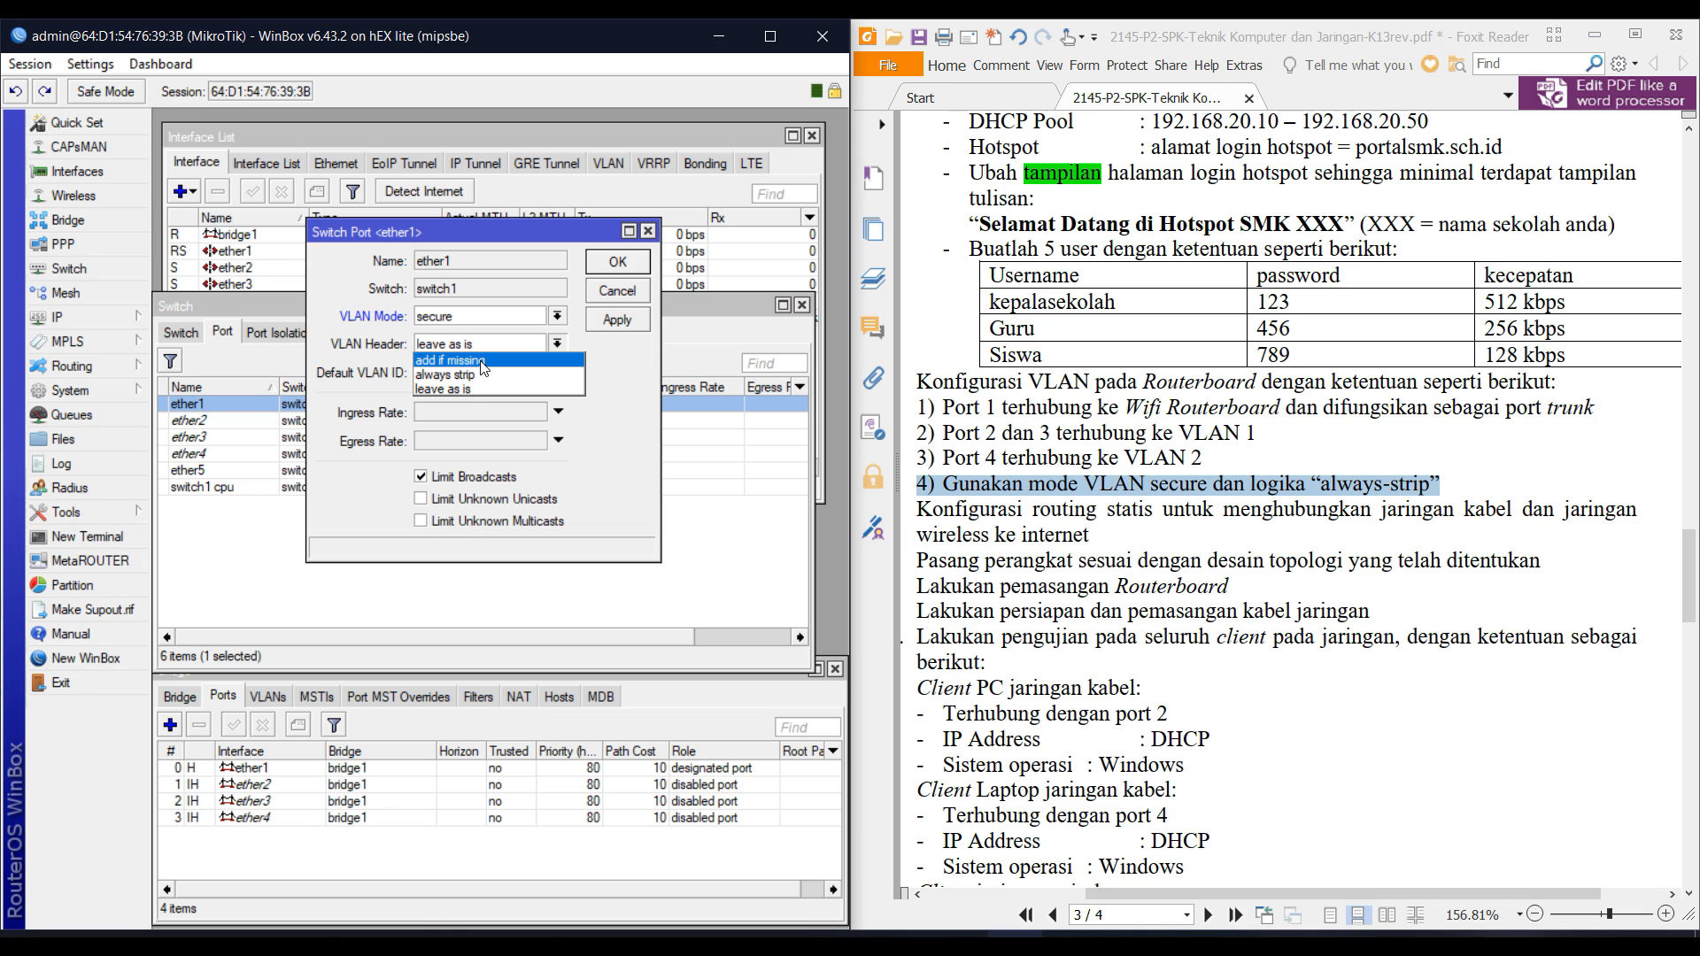
left_click(481, 361)
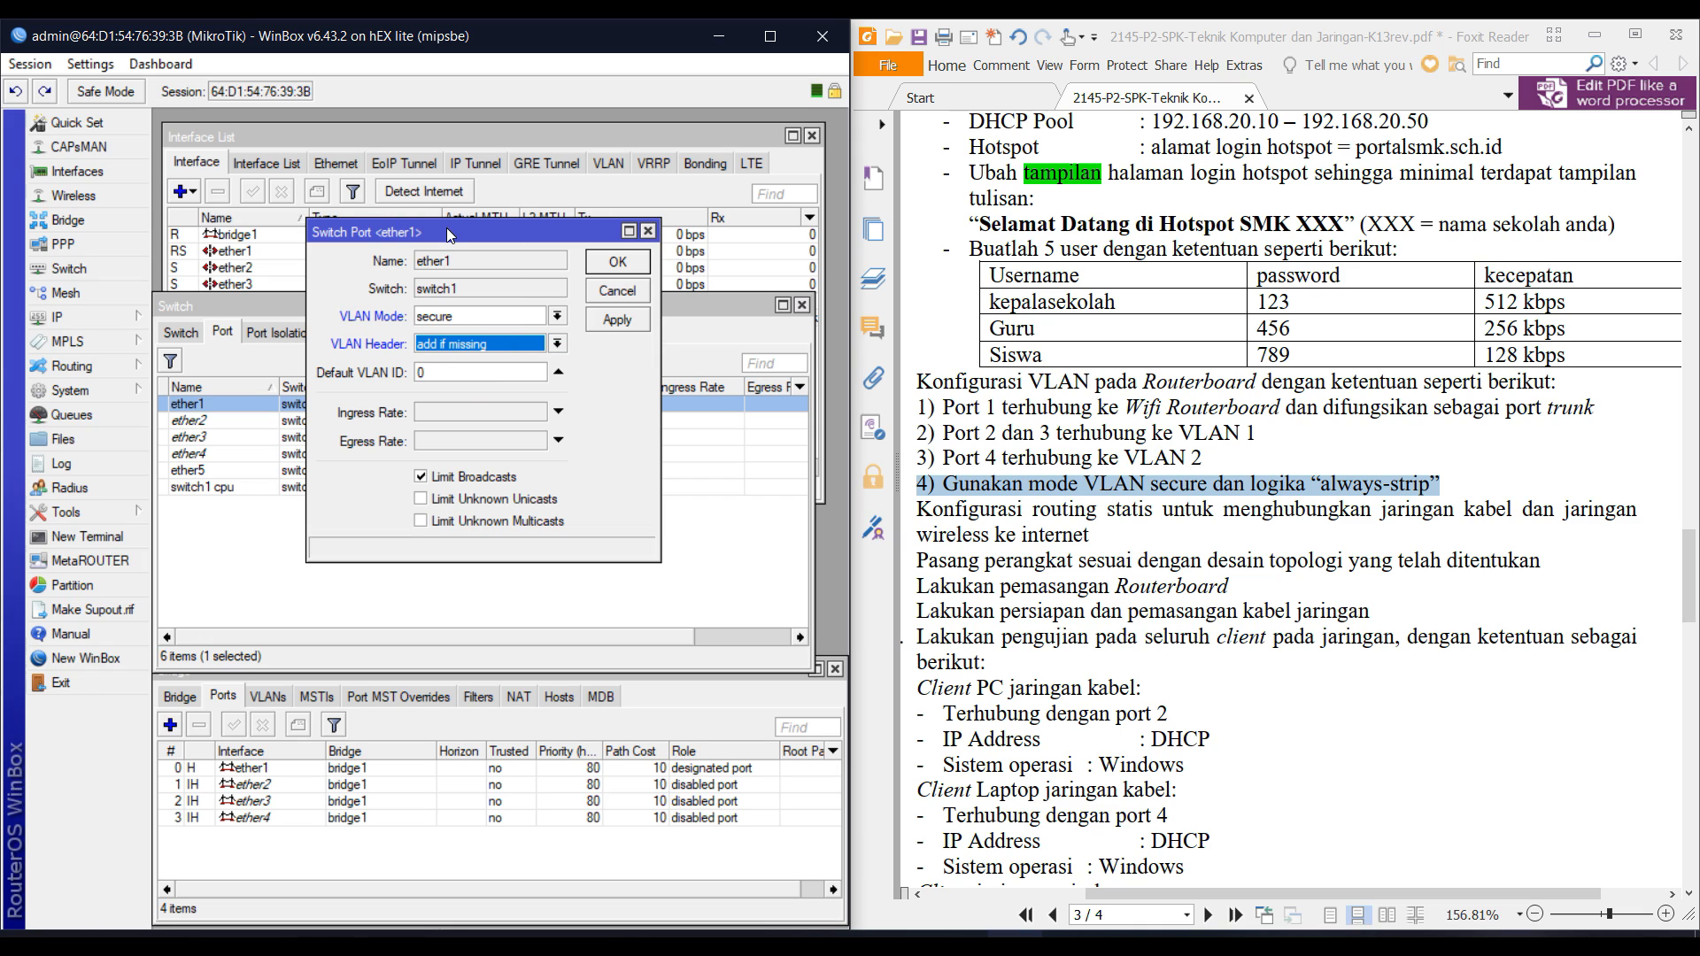
left_click_drag(446, 227, 561, 310)
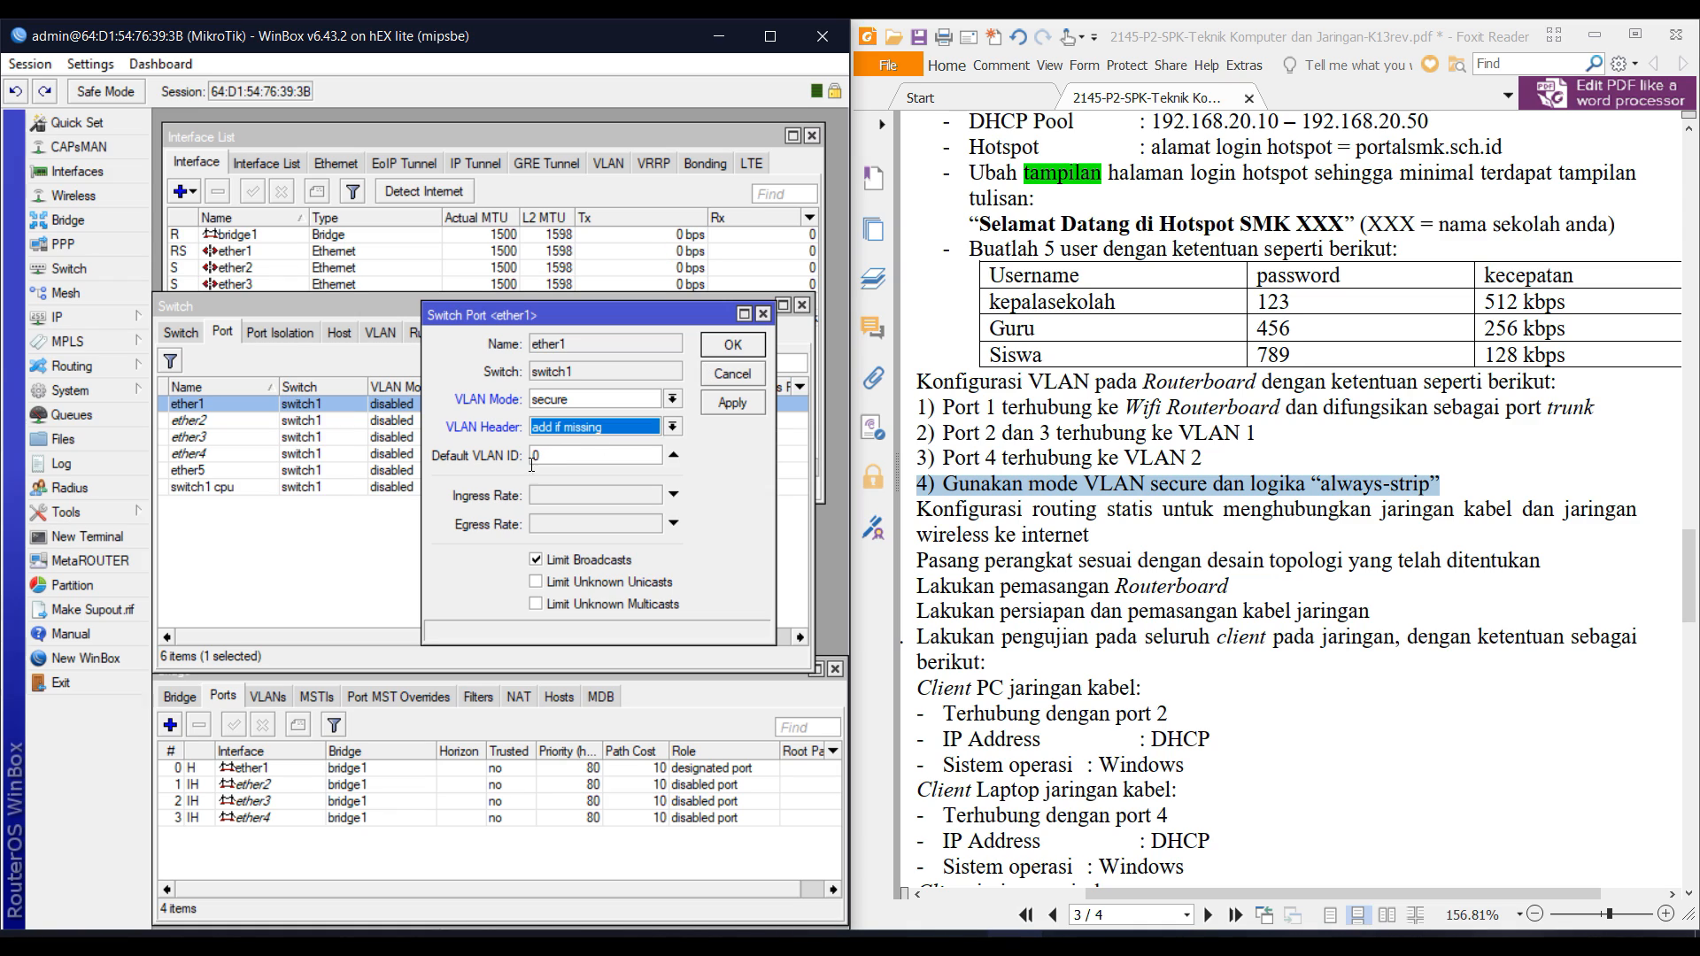
left_click(732, 345)
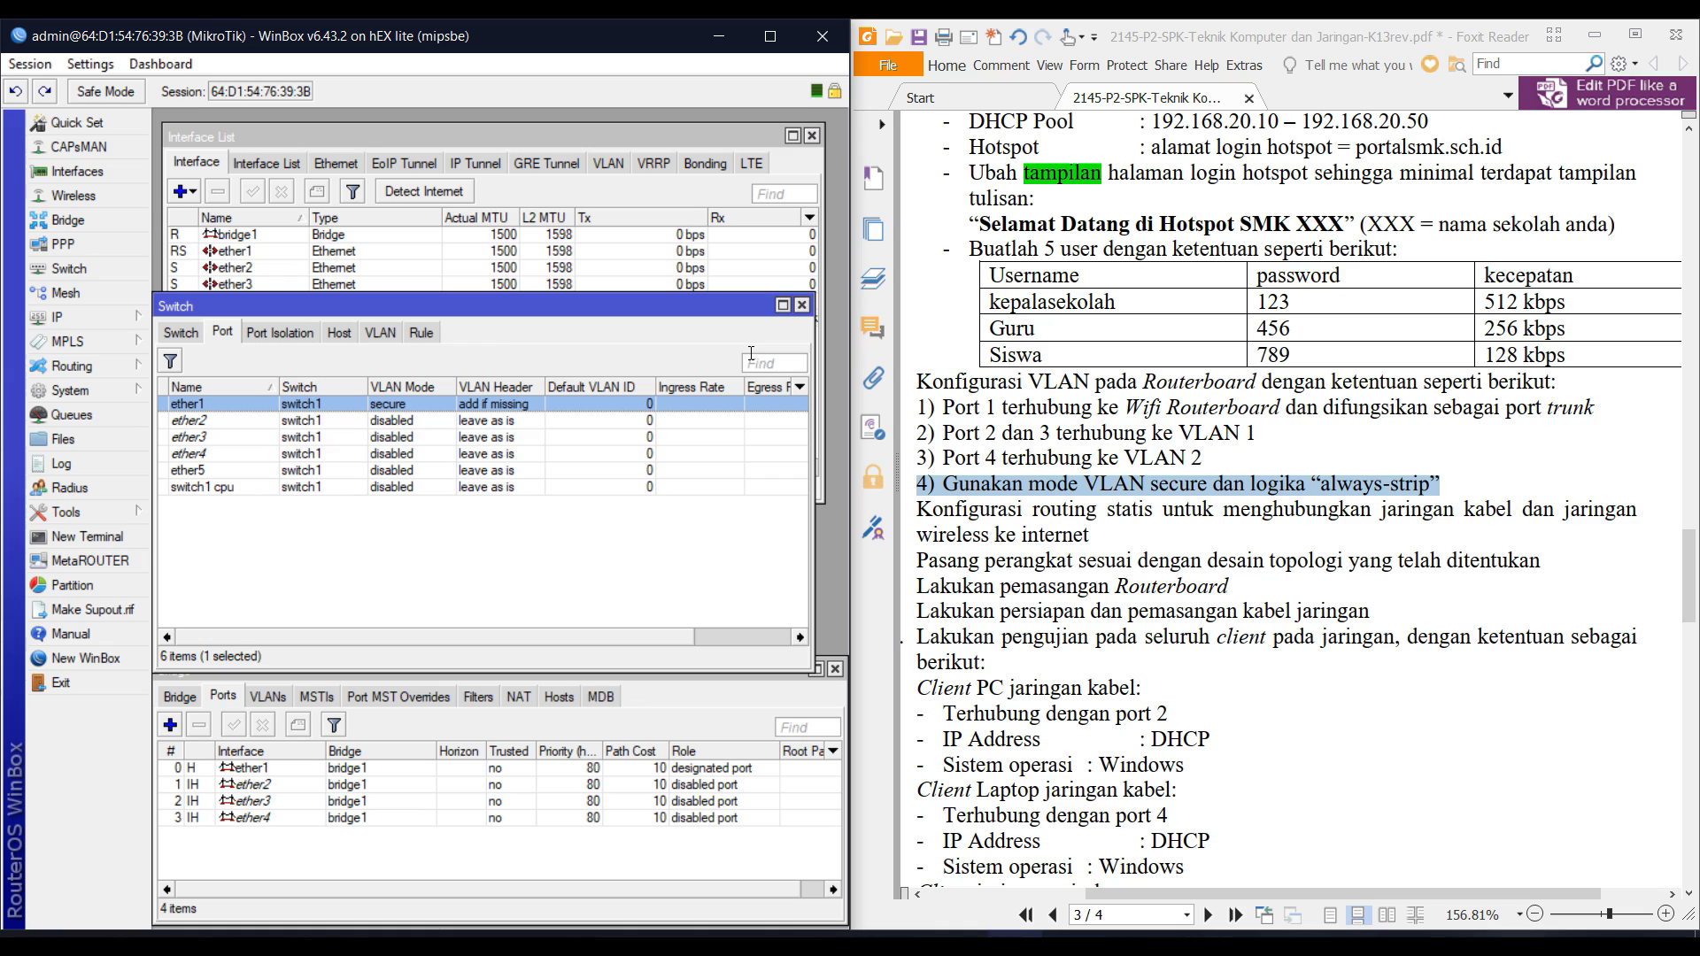
left_click(258, 422)
Set ether2 to secure VLAN mode, always strip header, default VLAN ID 10.
double_click(257, 421)
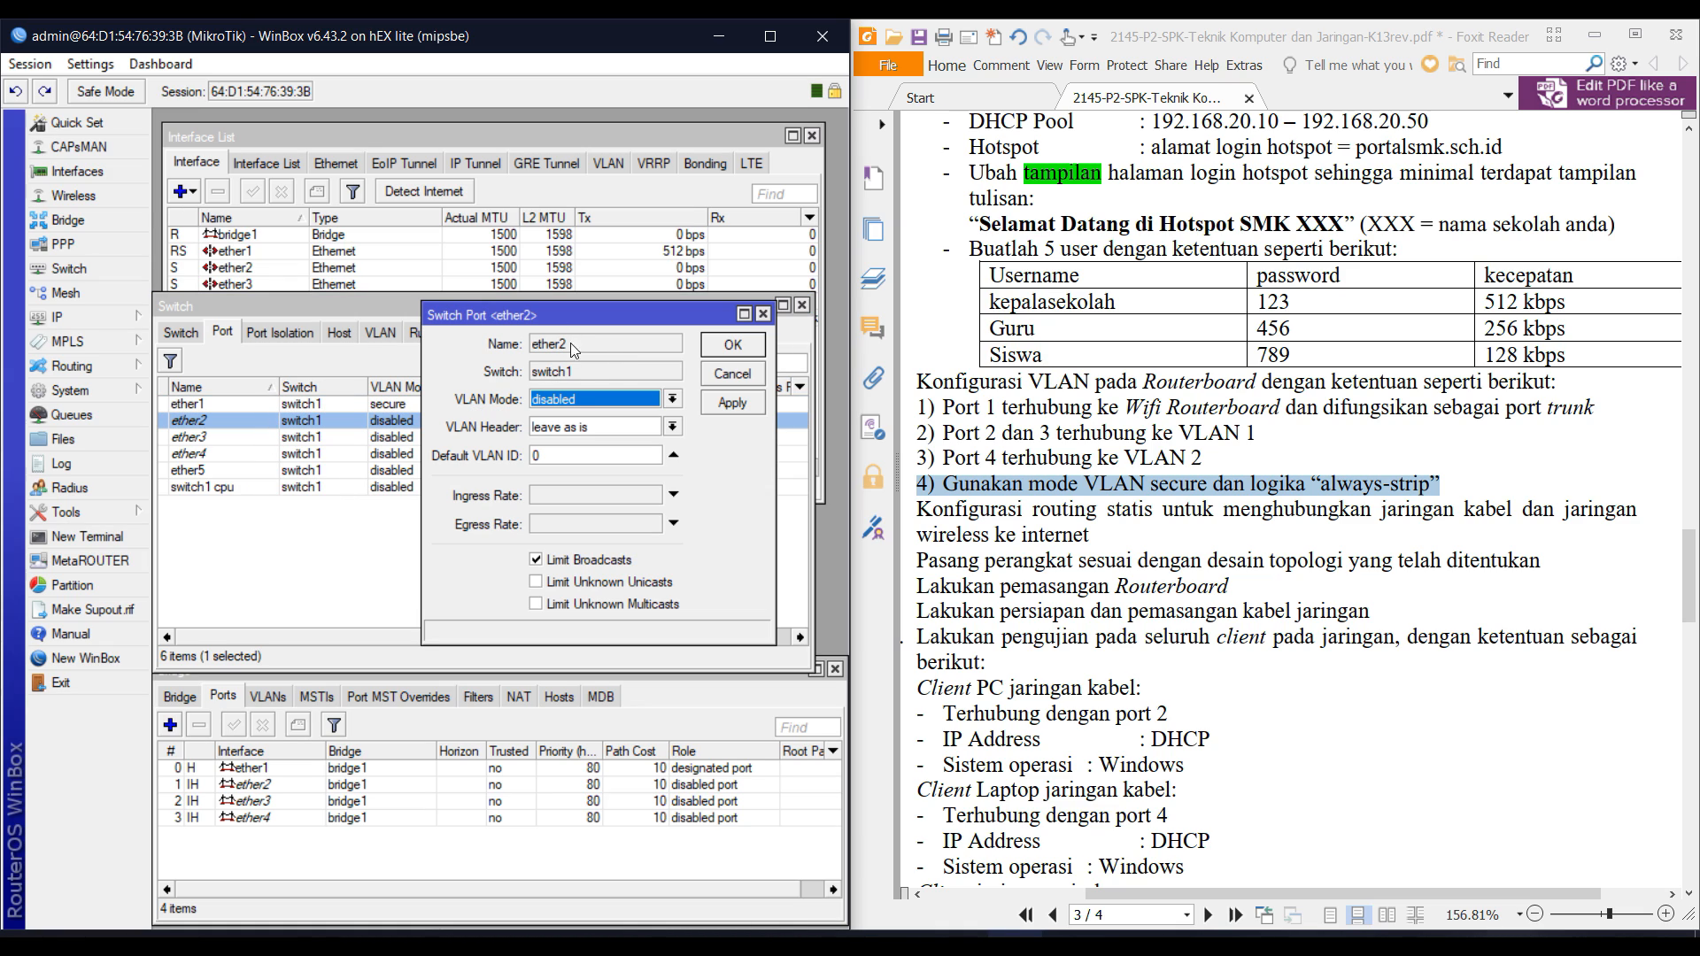
left_click_drag(568, 316, 582, 437)
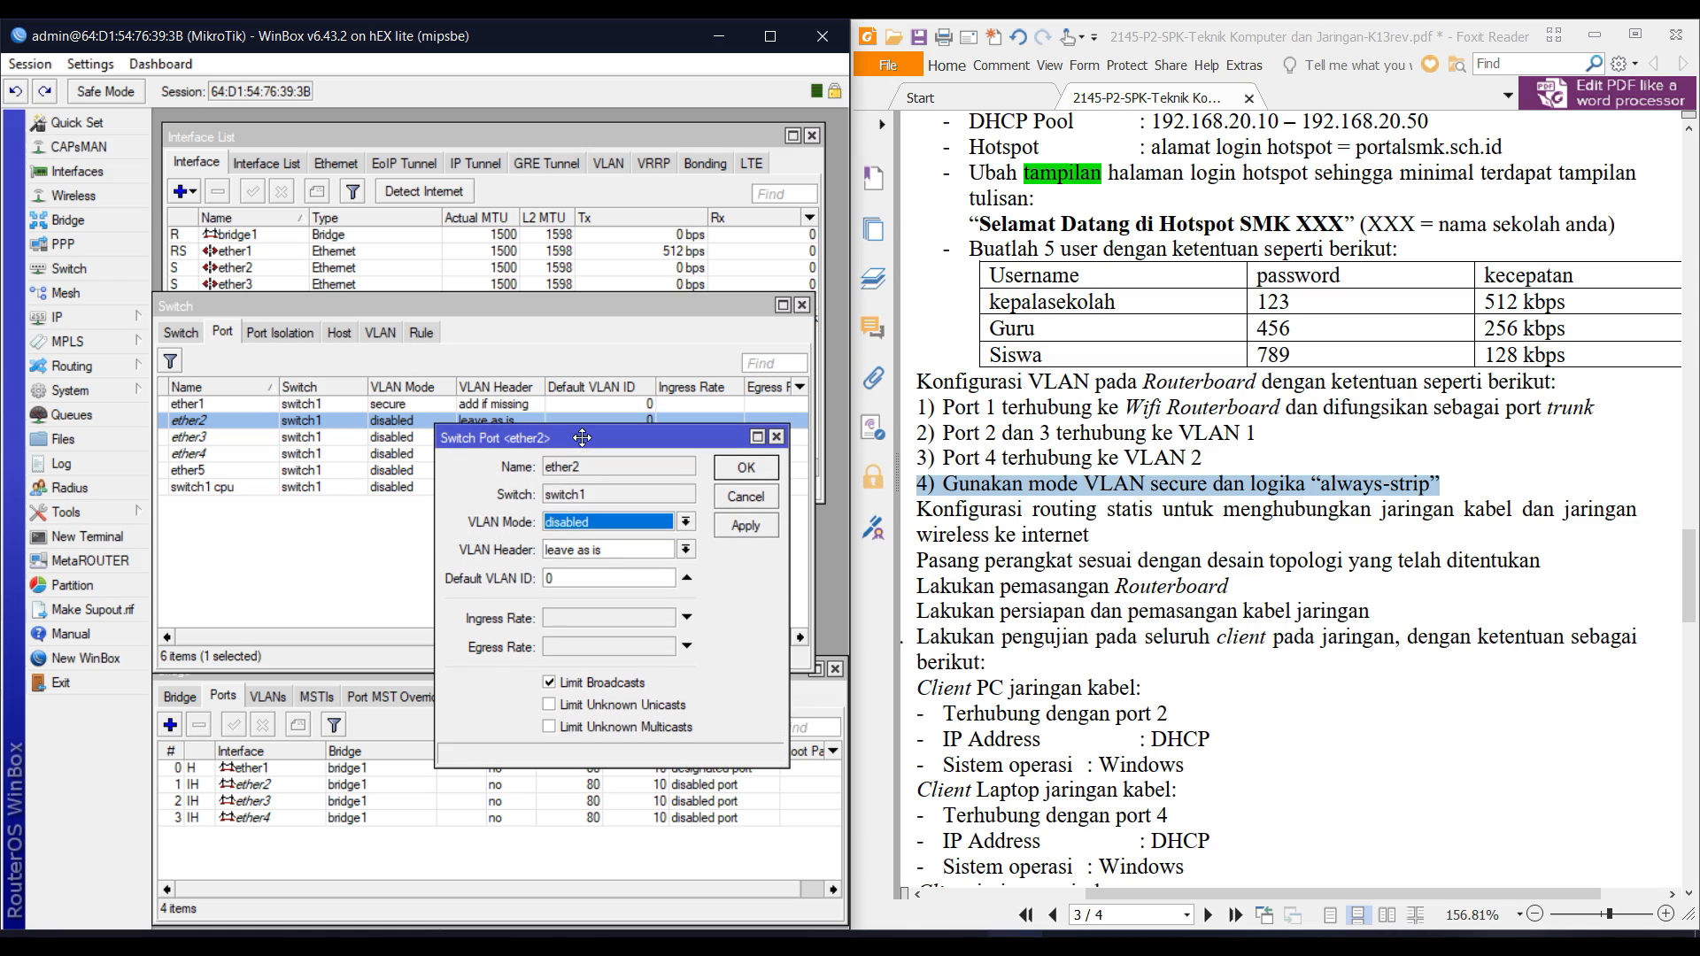
left_click(593, 522)
left_click(594, 582)
left_click(589, 557)
left_click(589, 582)
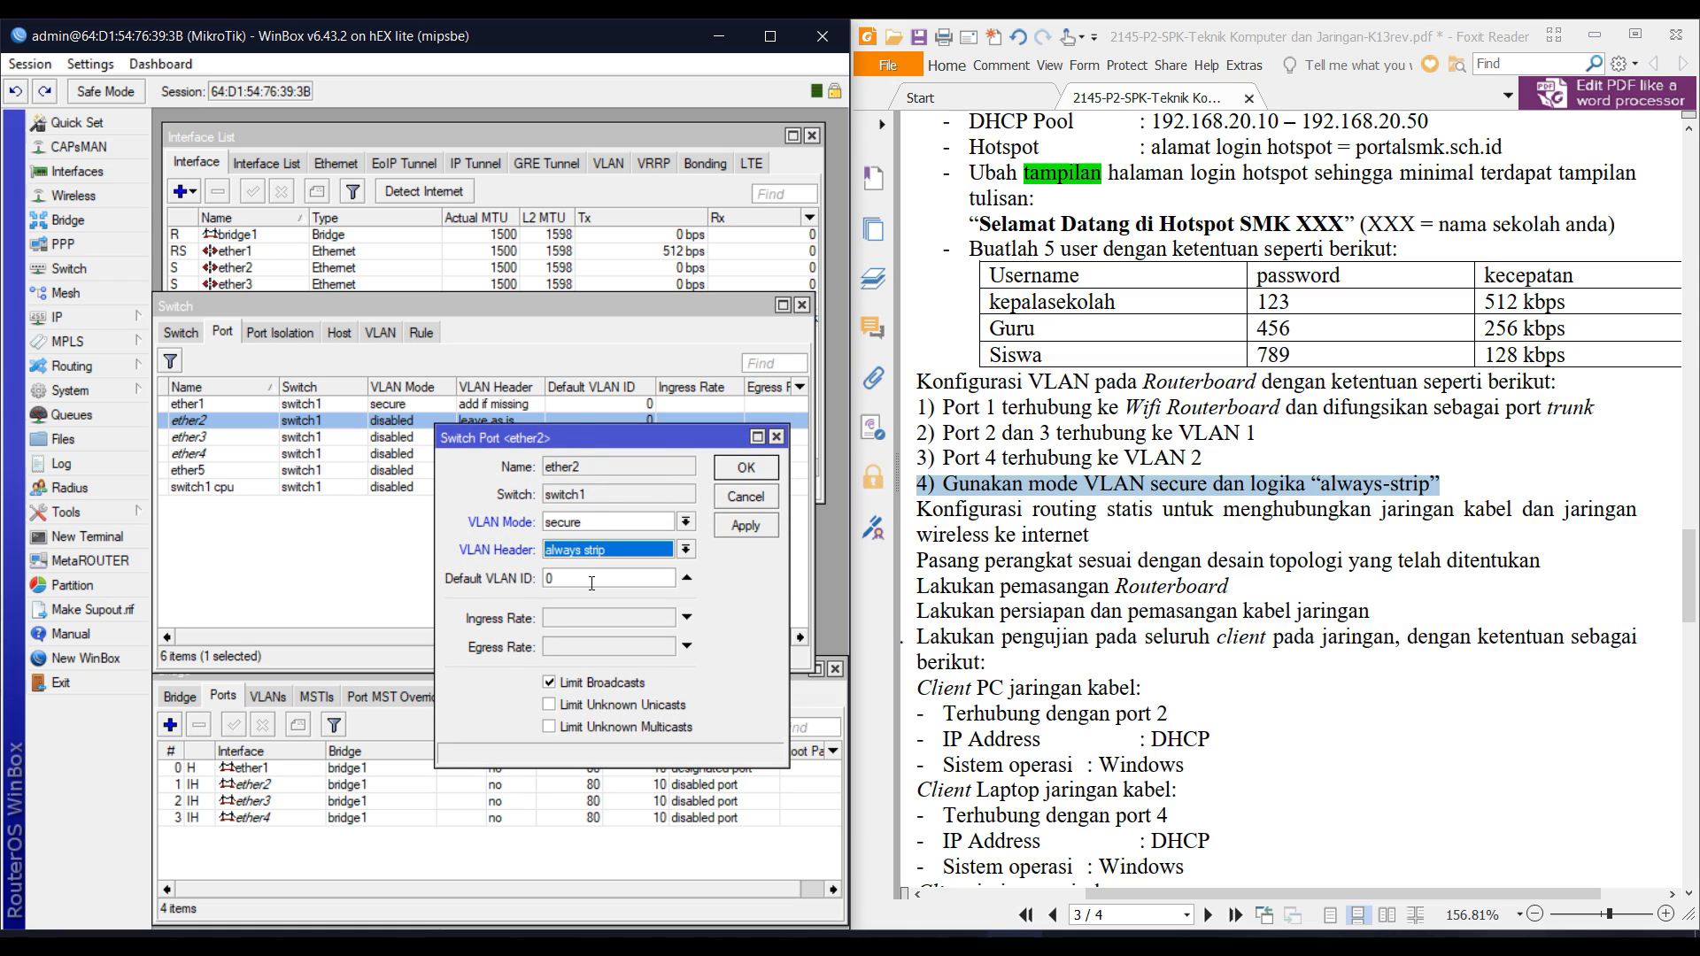
left_click_drag(609, 454, 550, 534)
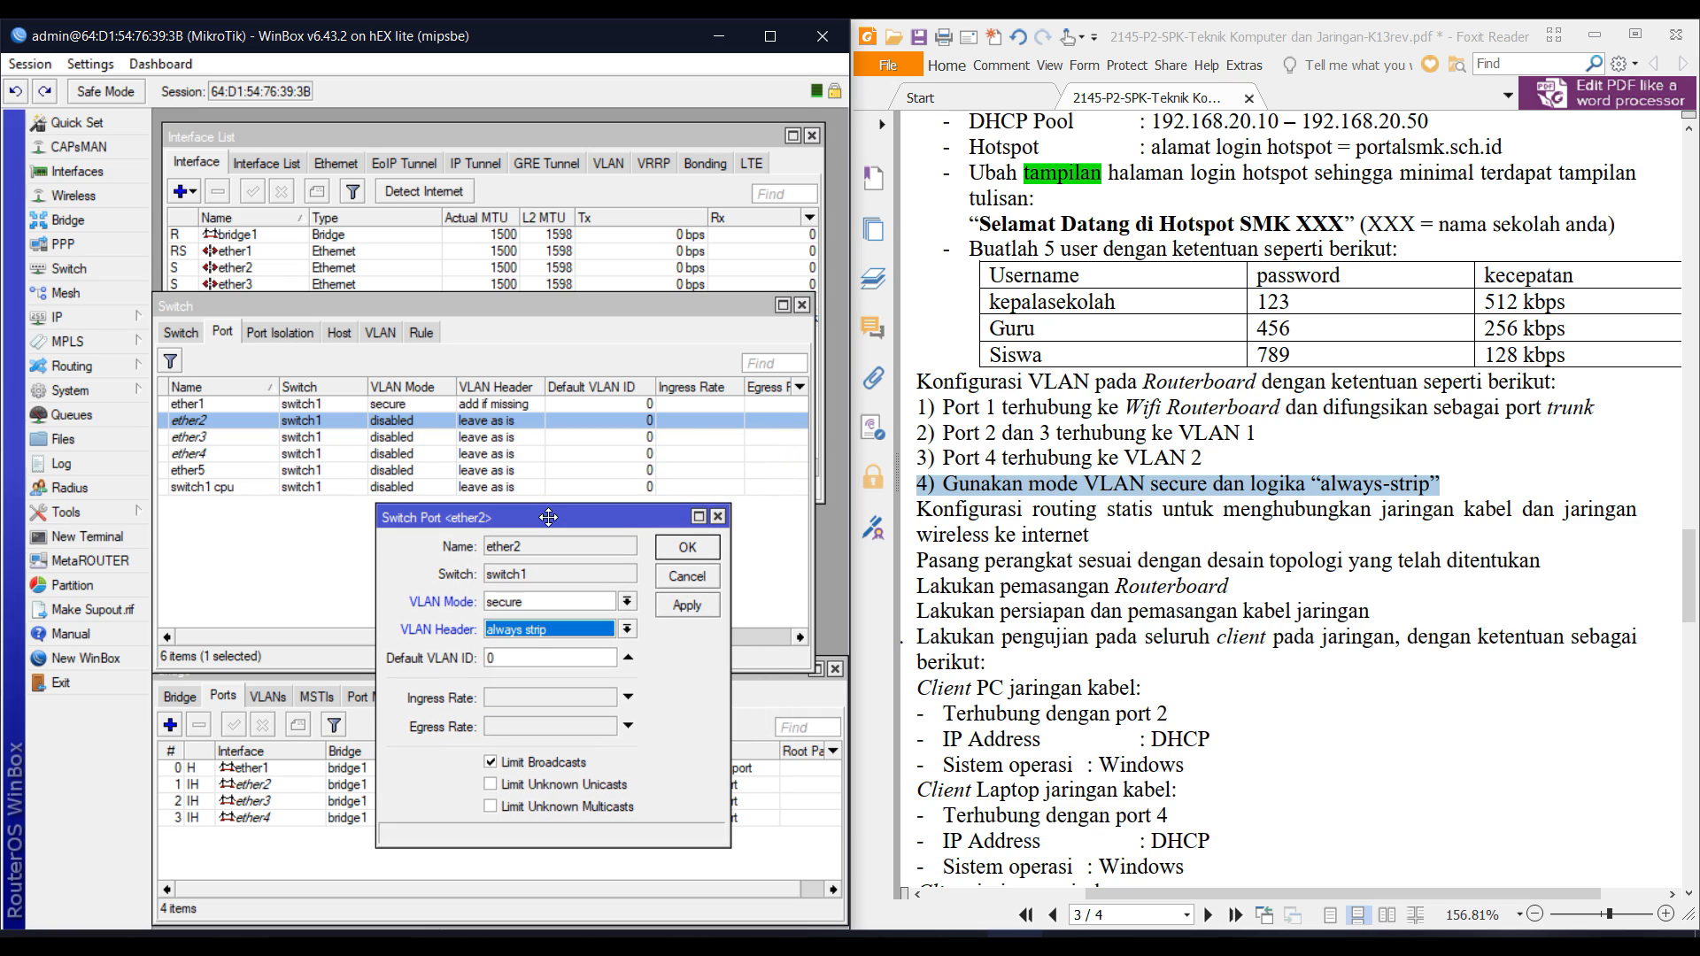
left_click(515, 660)
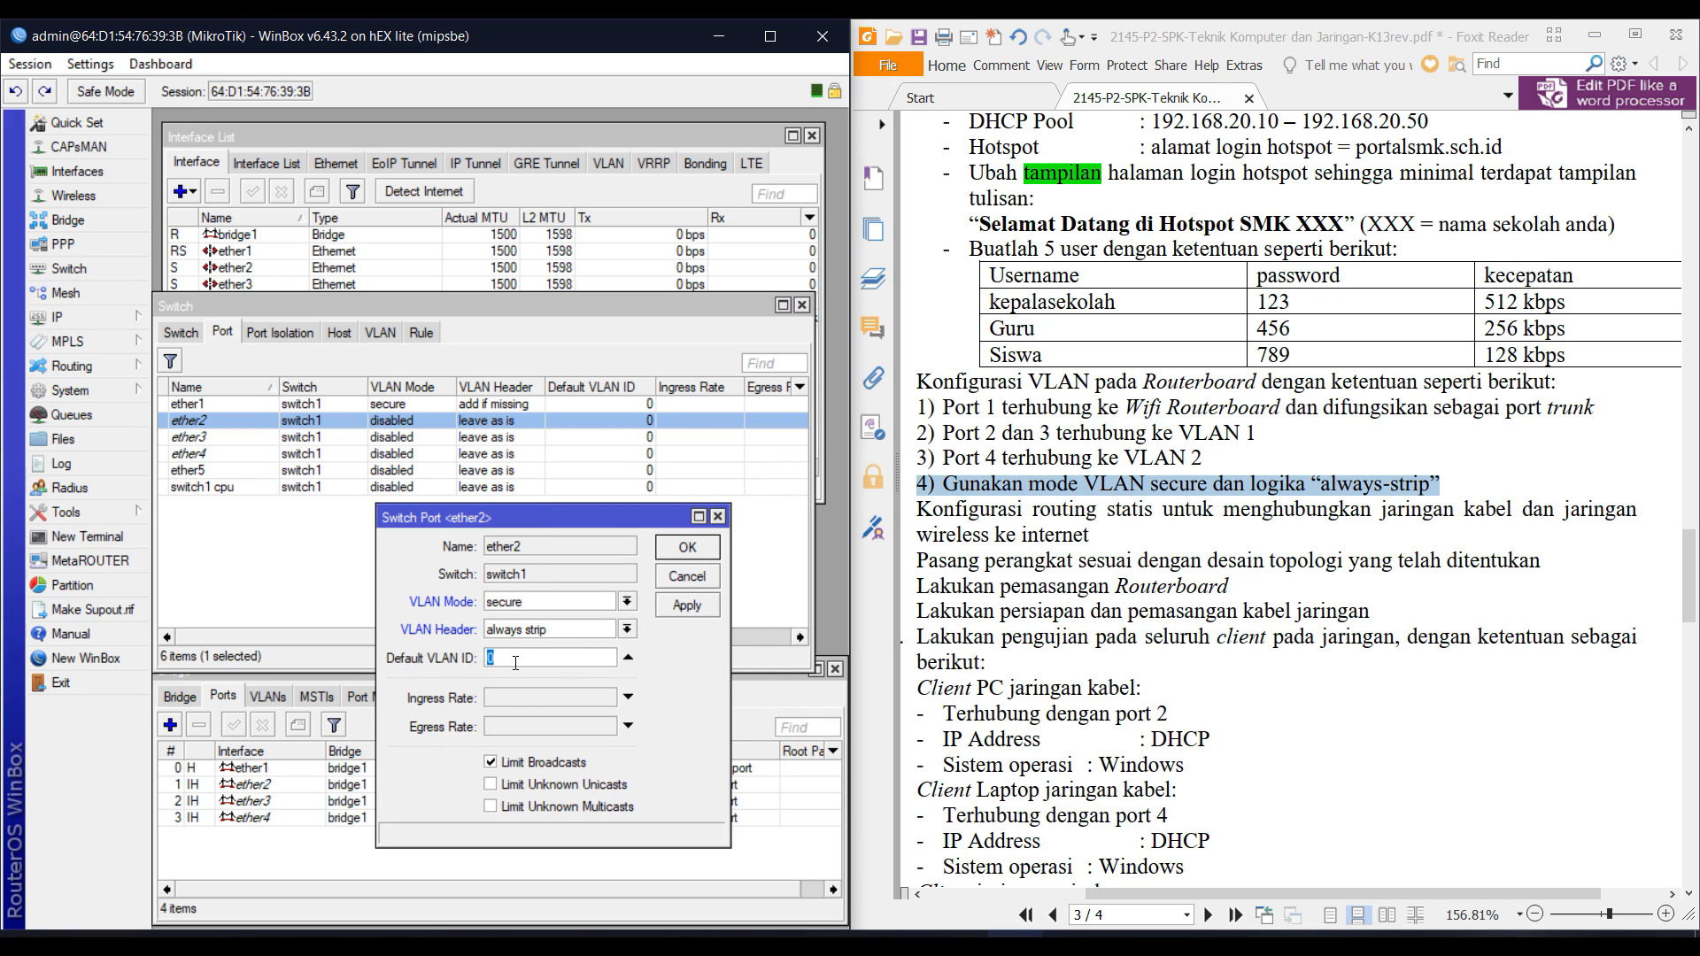
type("2")
type("10")
left_click(688, 548)
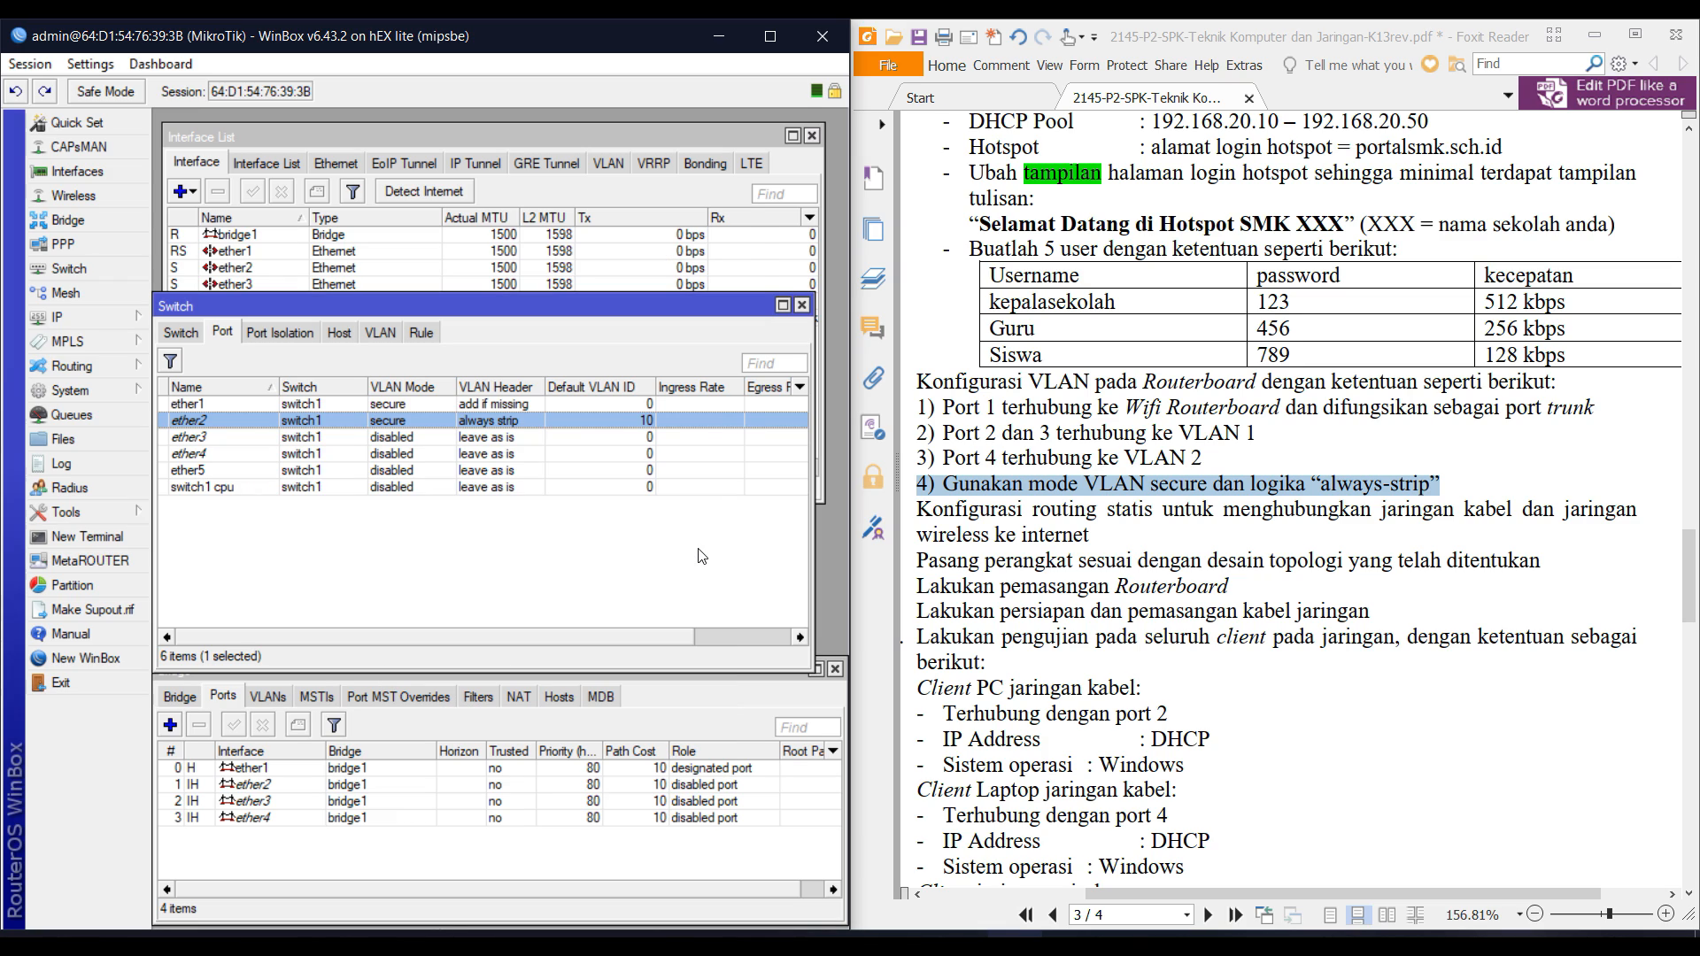
Set ether3 to secure VLAN mode, always strip header, default VLAN ID 10.
double_click(510, 438)
left_click(527, 613)
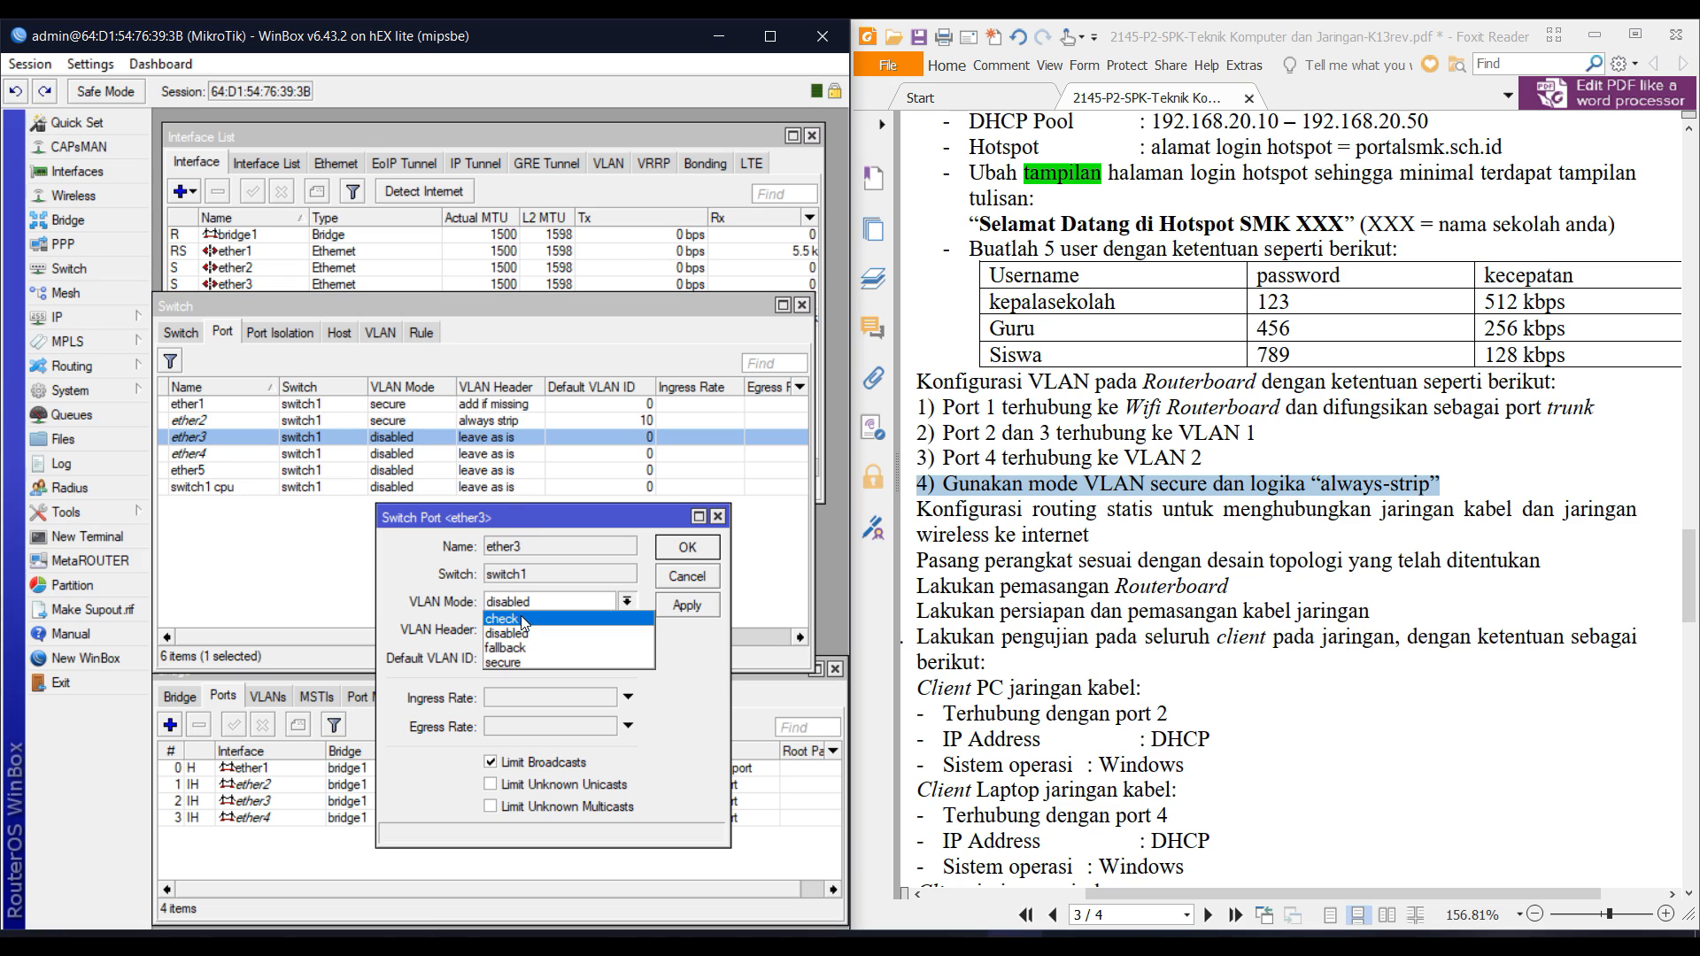
left_click(521, 660)
left_click(526, 630)
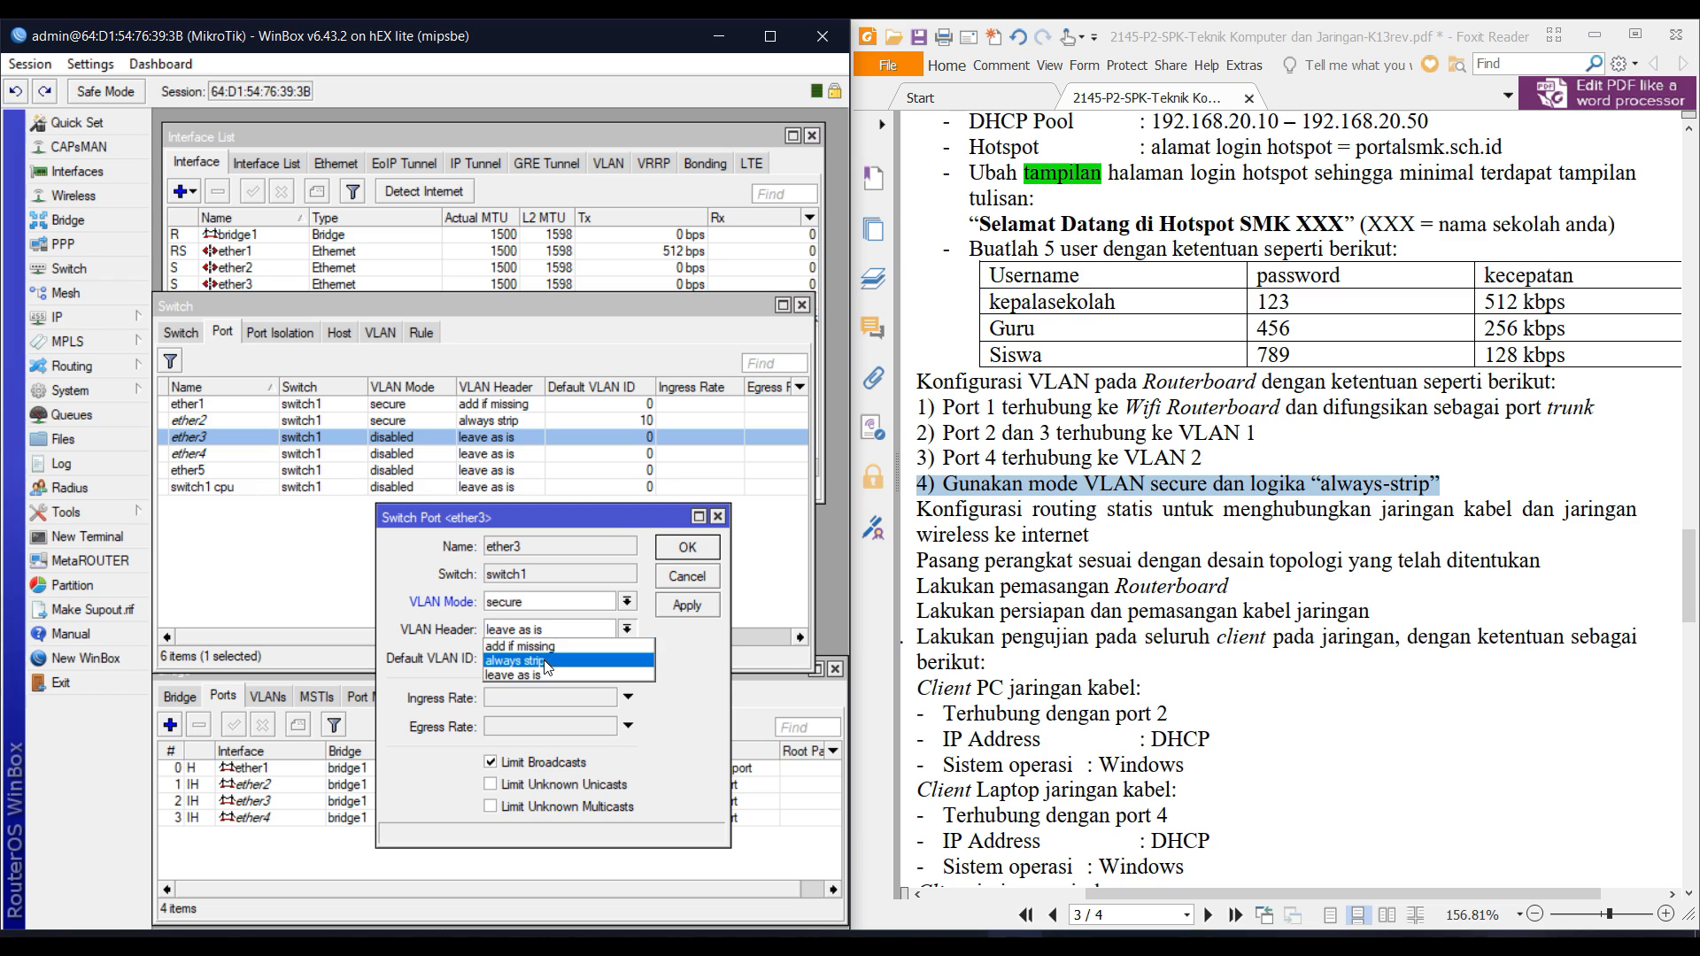
left_click(539, 661)
left_click(539, 660)
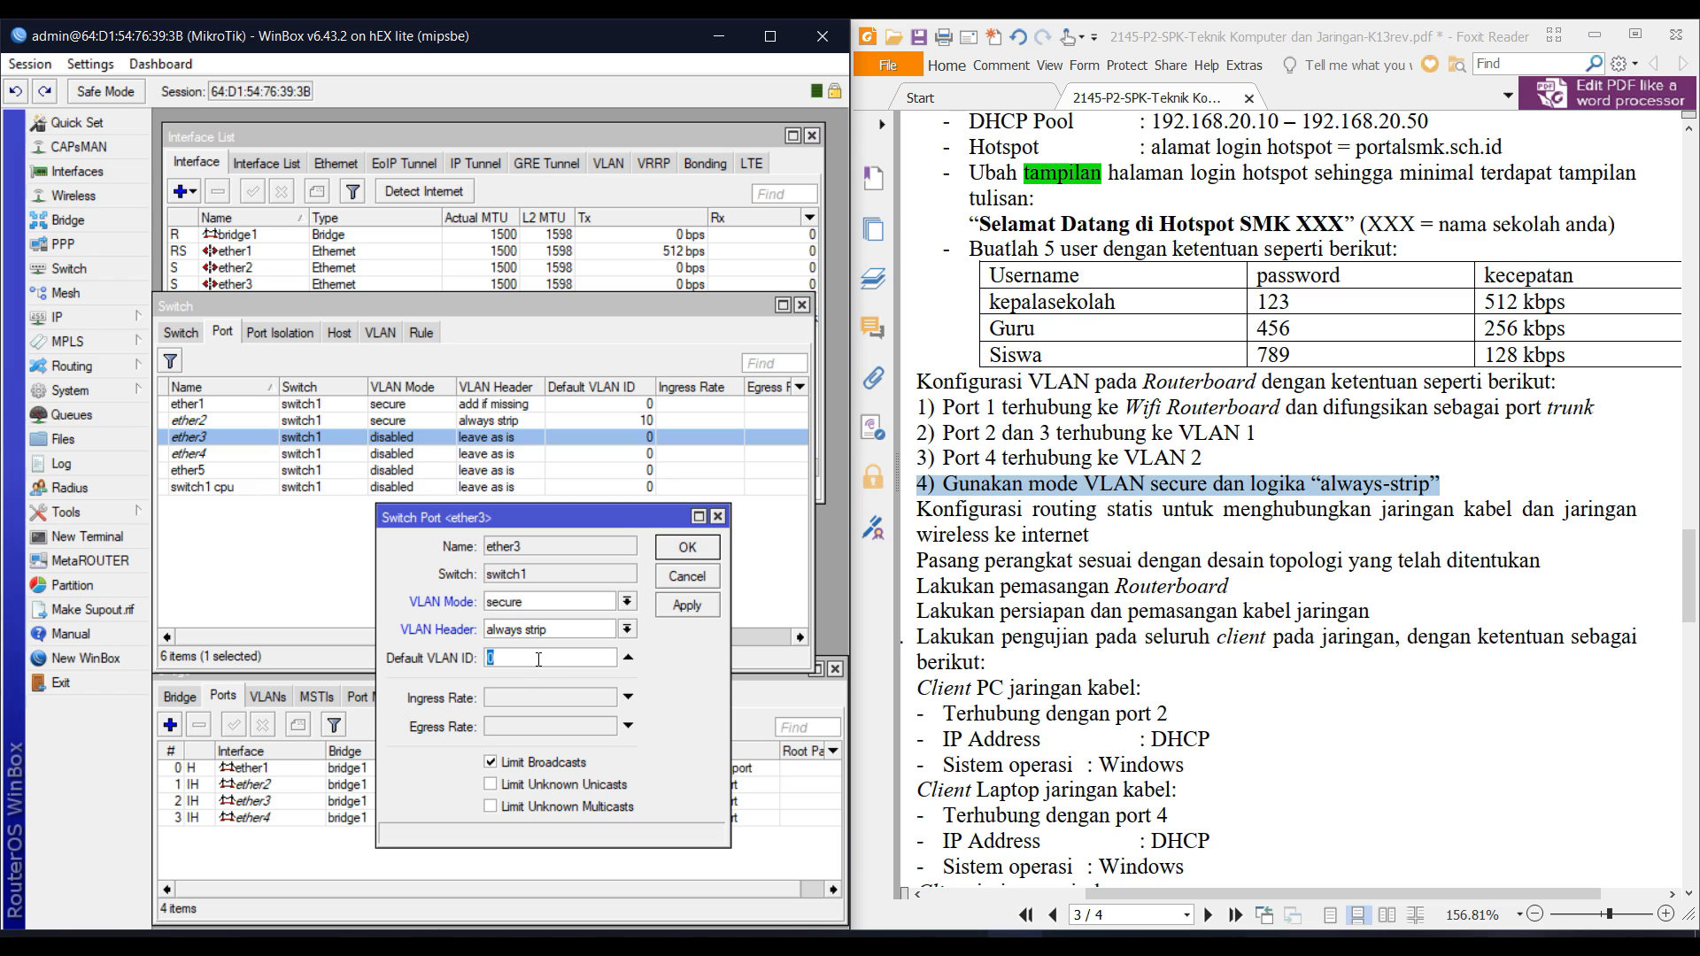
type("1")
key("Return")
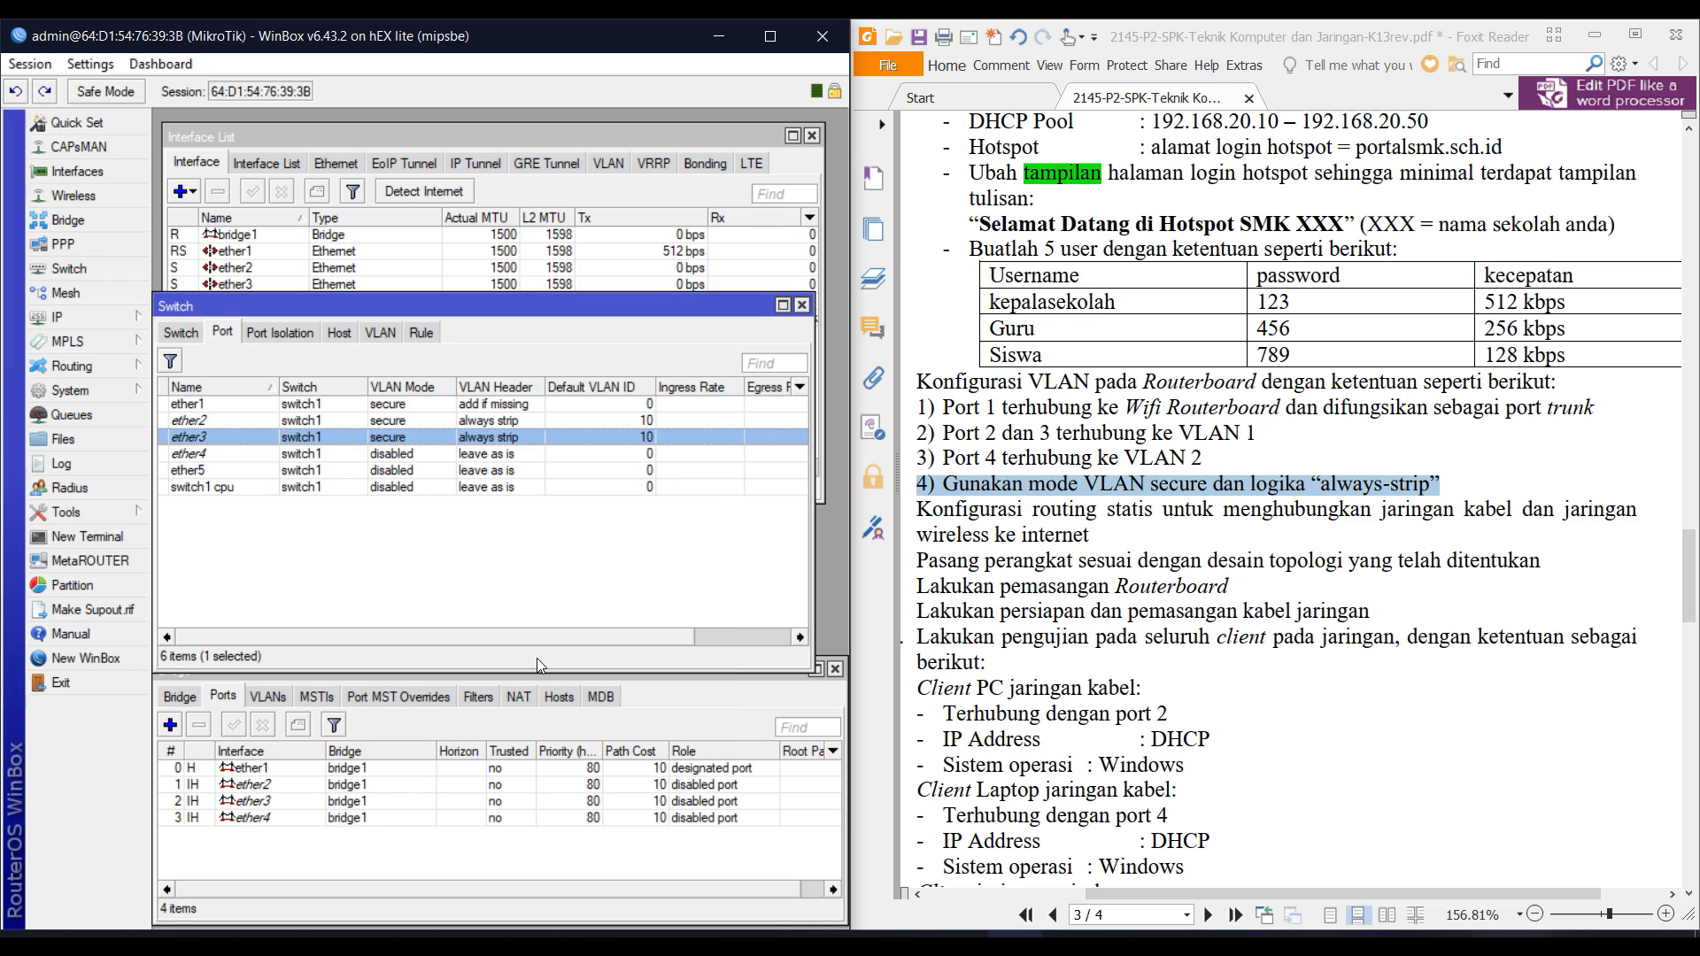
Set ether4 to secure VLAN mode, always strip header, default VLAN ID 20.
double_click(312, 455)
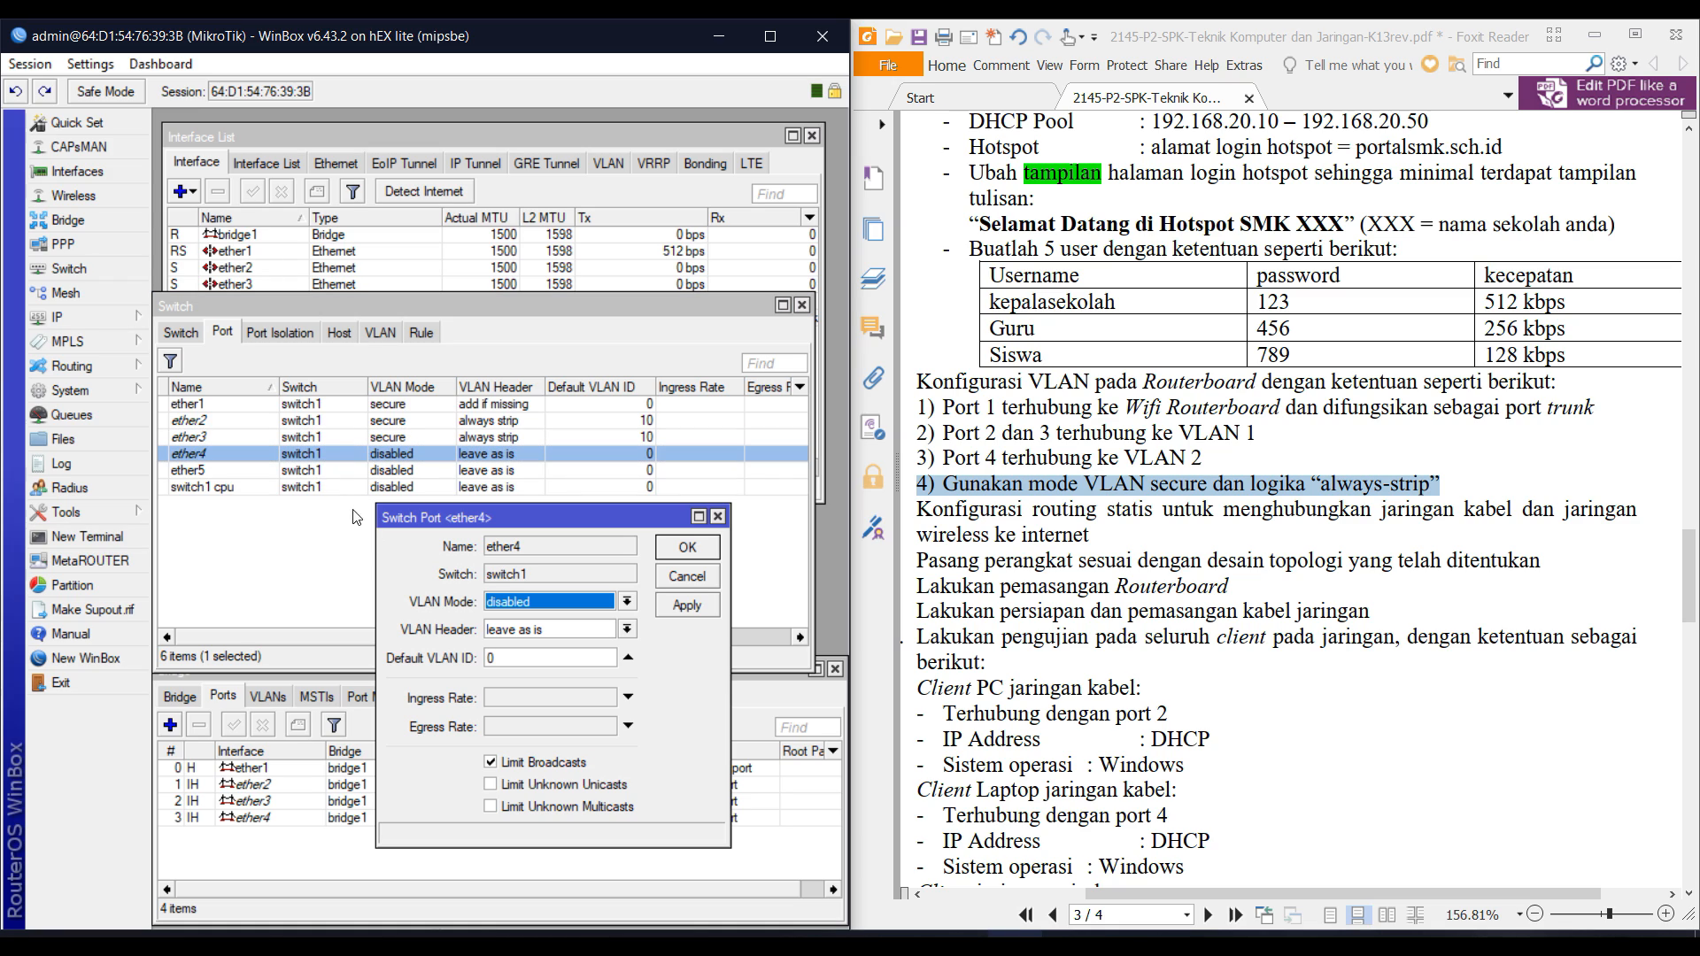
left_click(536, 603)
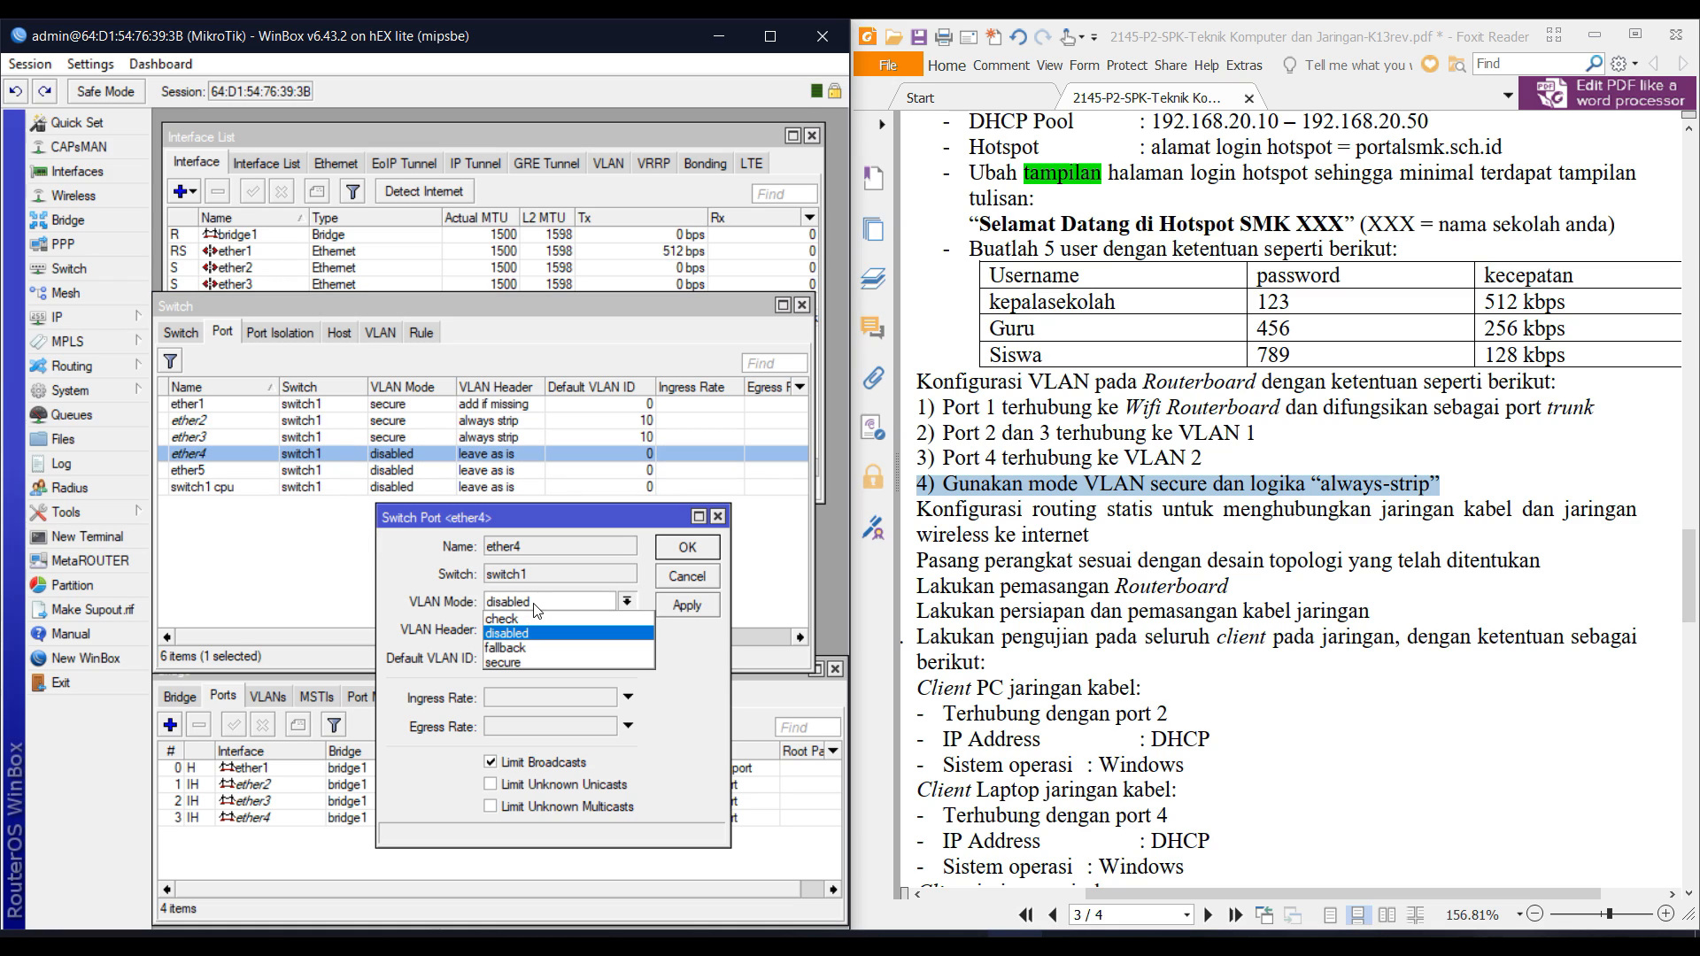
left_click(535, 662)
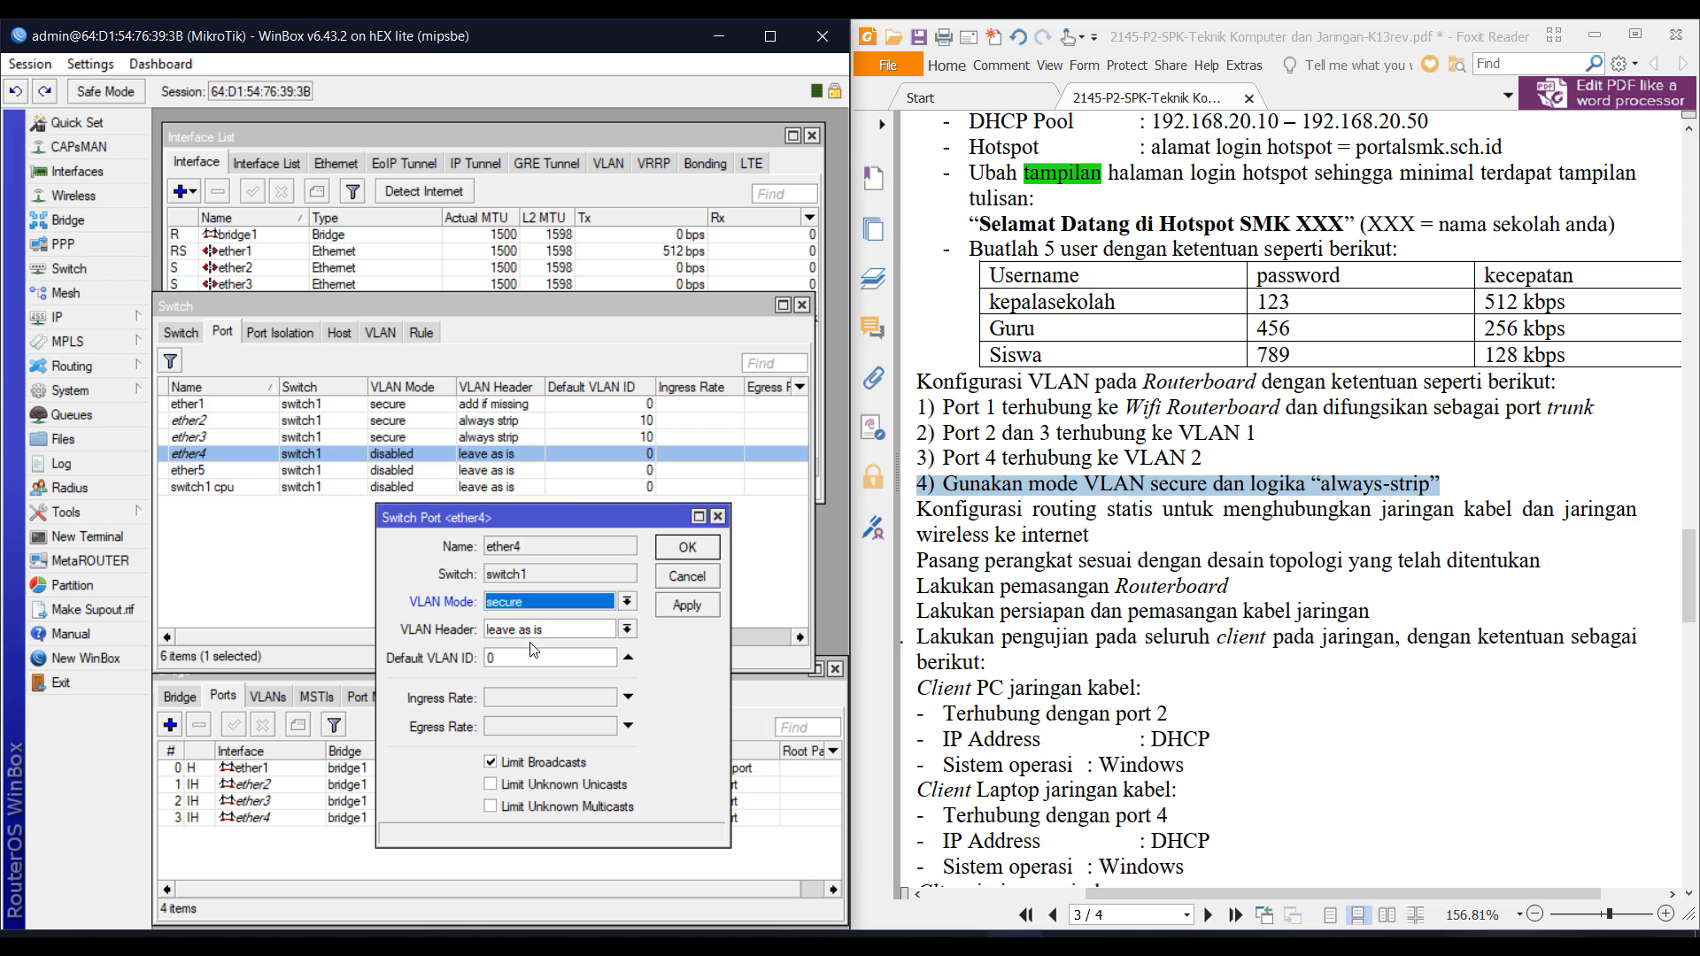
left_click(527, 636)
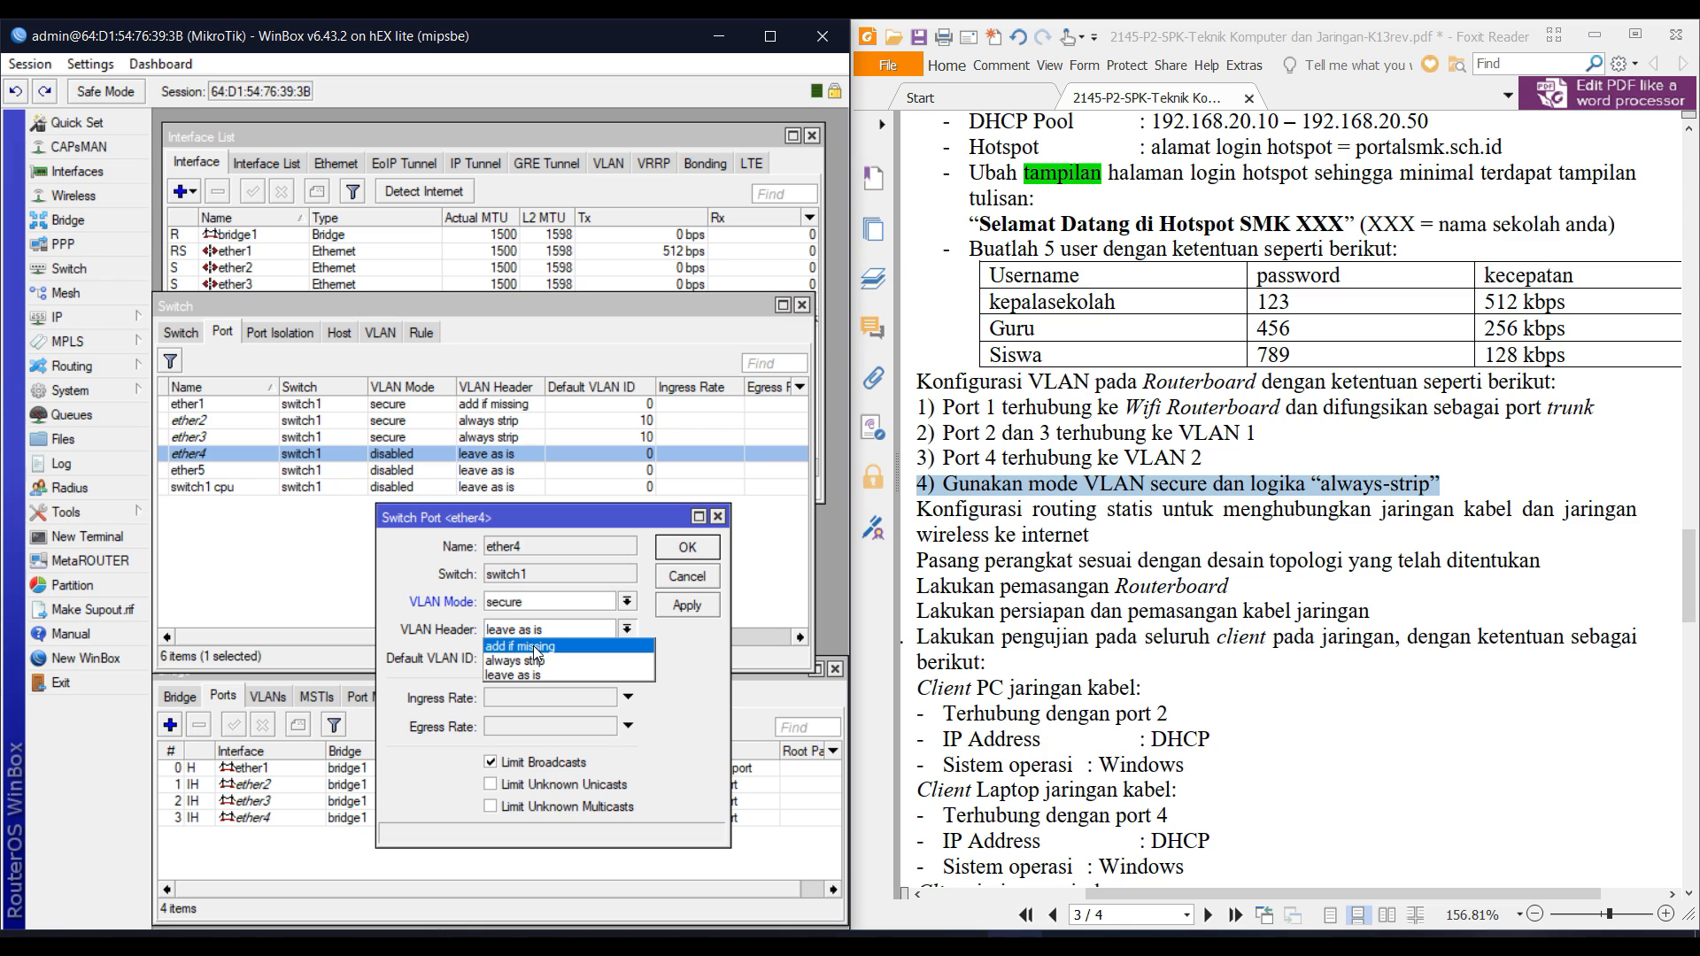
left_click(535, 661)
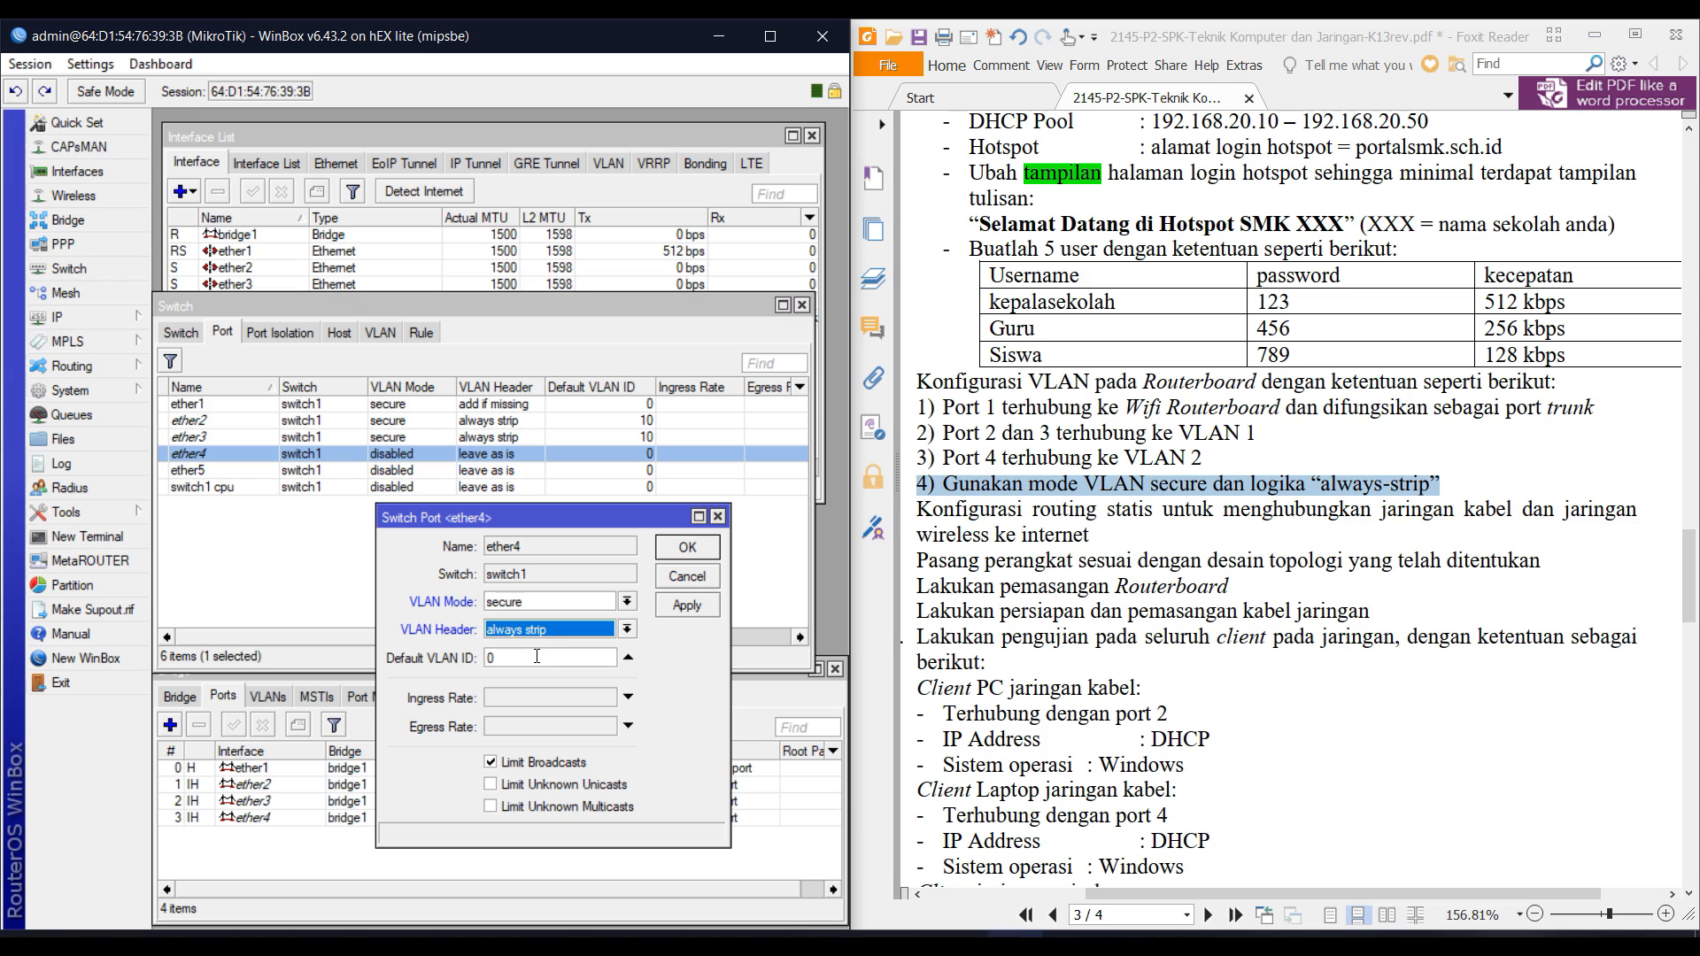
double_click(536, 656)
type("2")
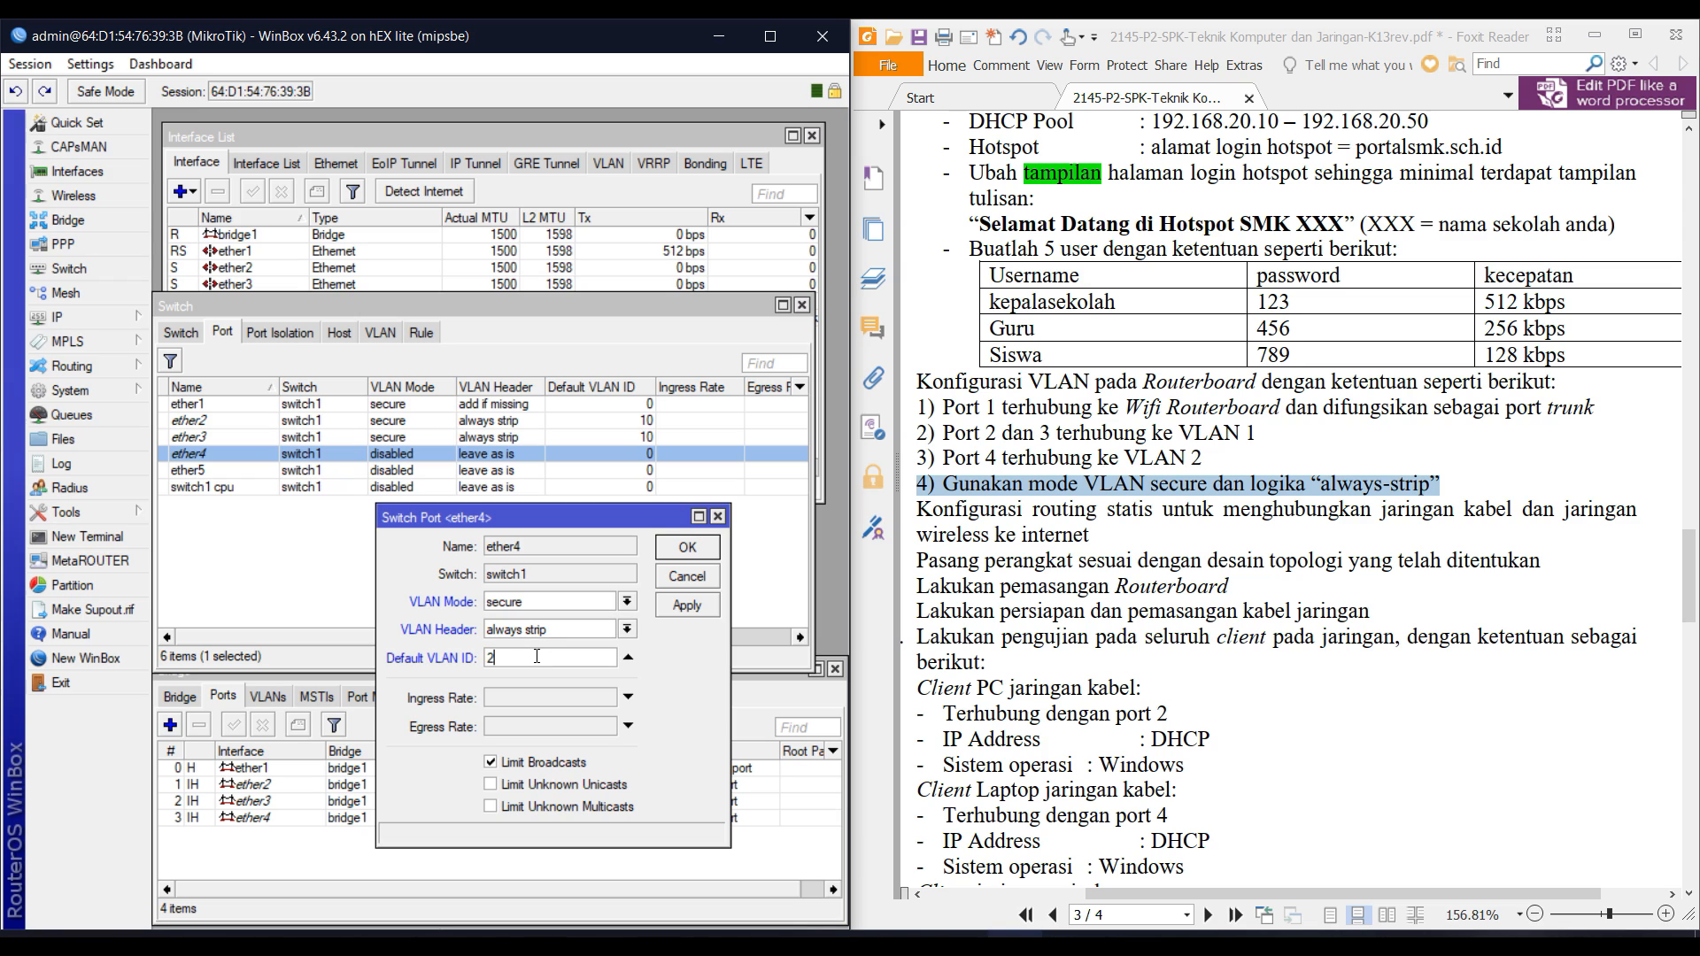
type("0")
key("Return")
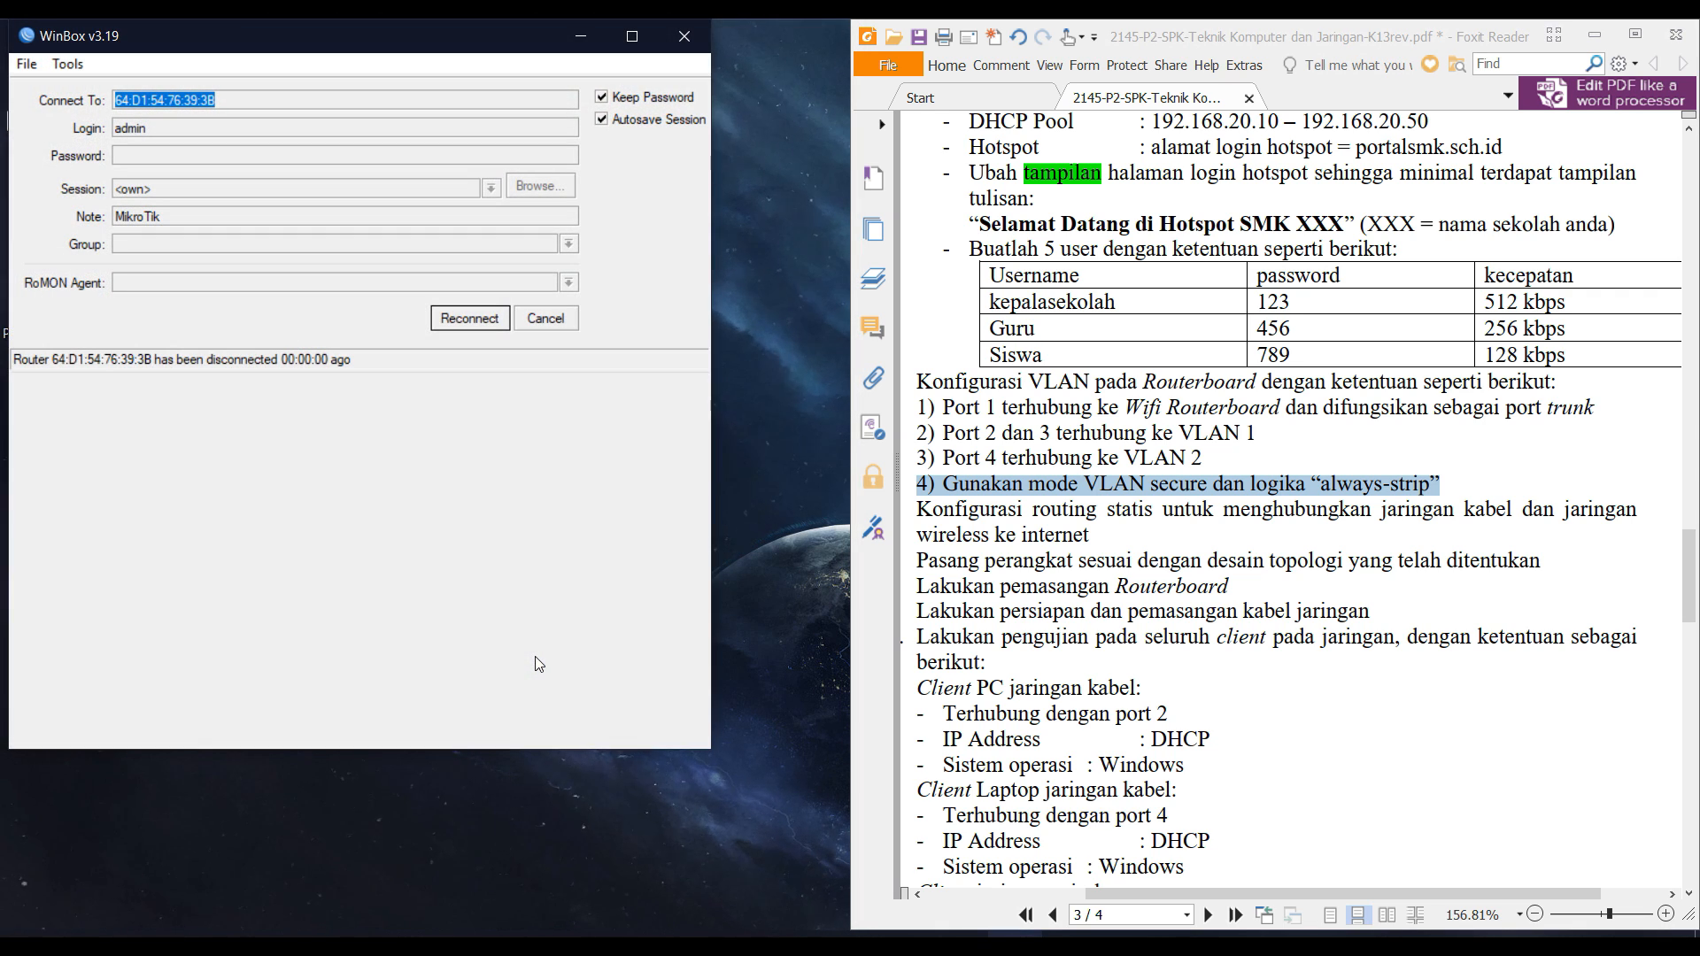
Cancel the reconnect prompt to reveal the full login window with its Neighbors list.
left_click(540, 320)
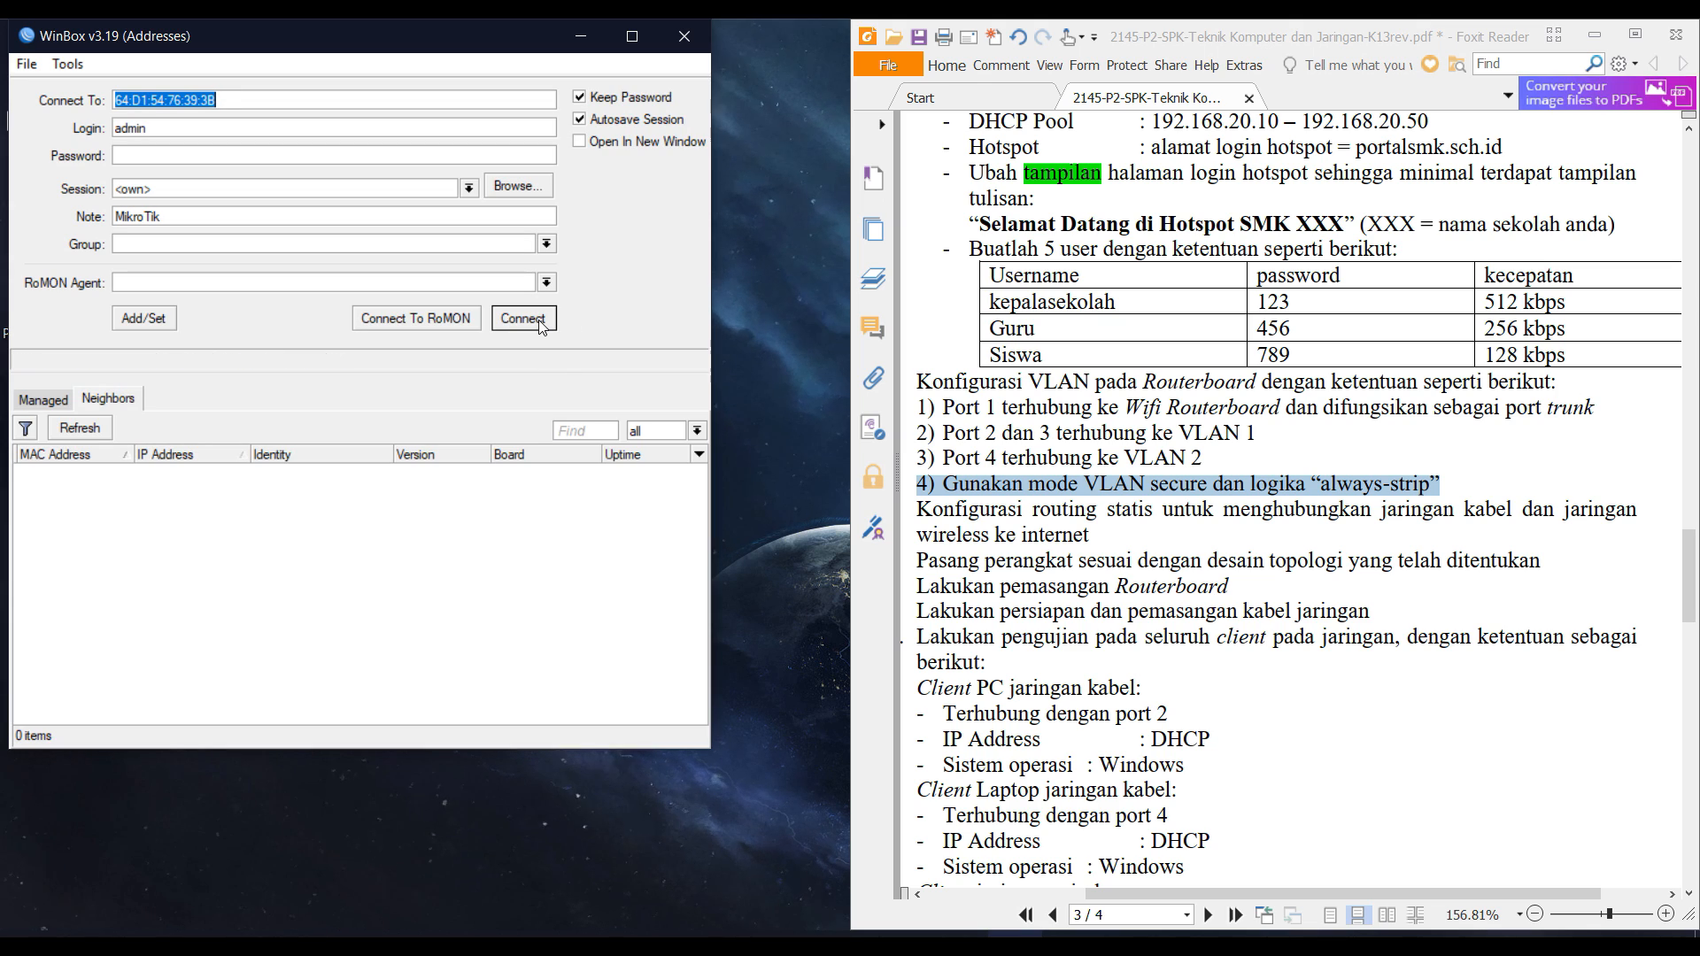
Connect to the hAP lite router and open the Firewall's NAT rules.
left_click(65, 474)
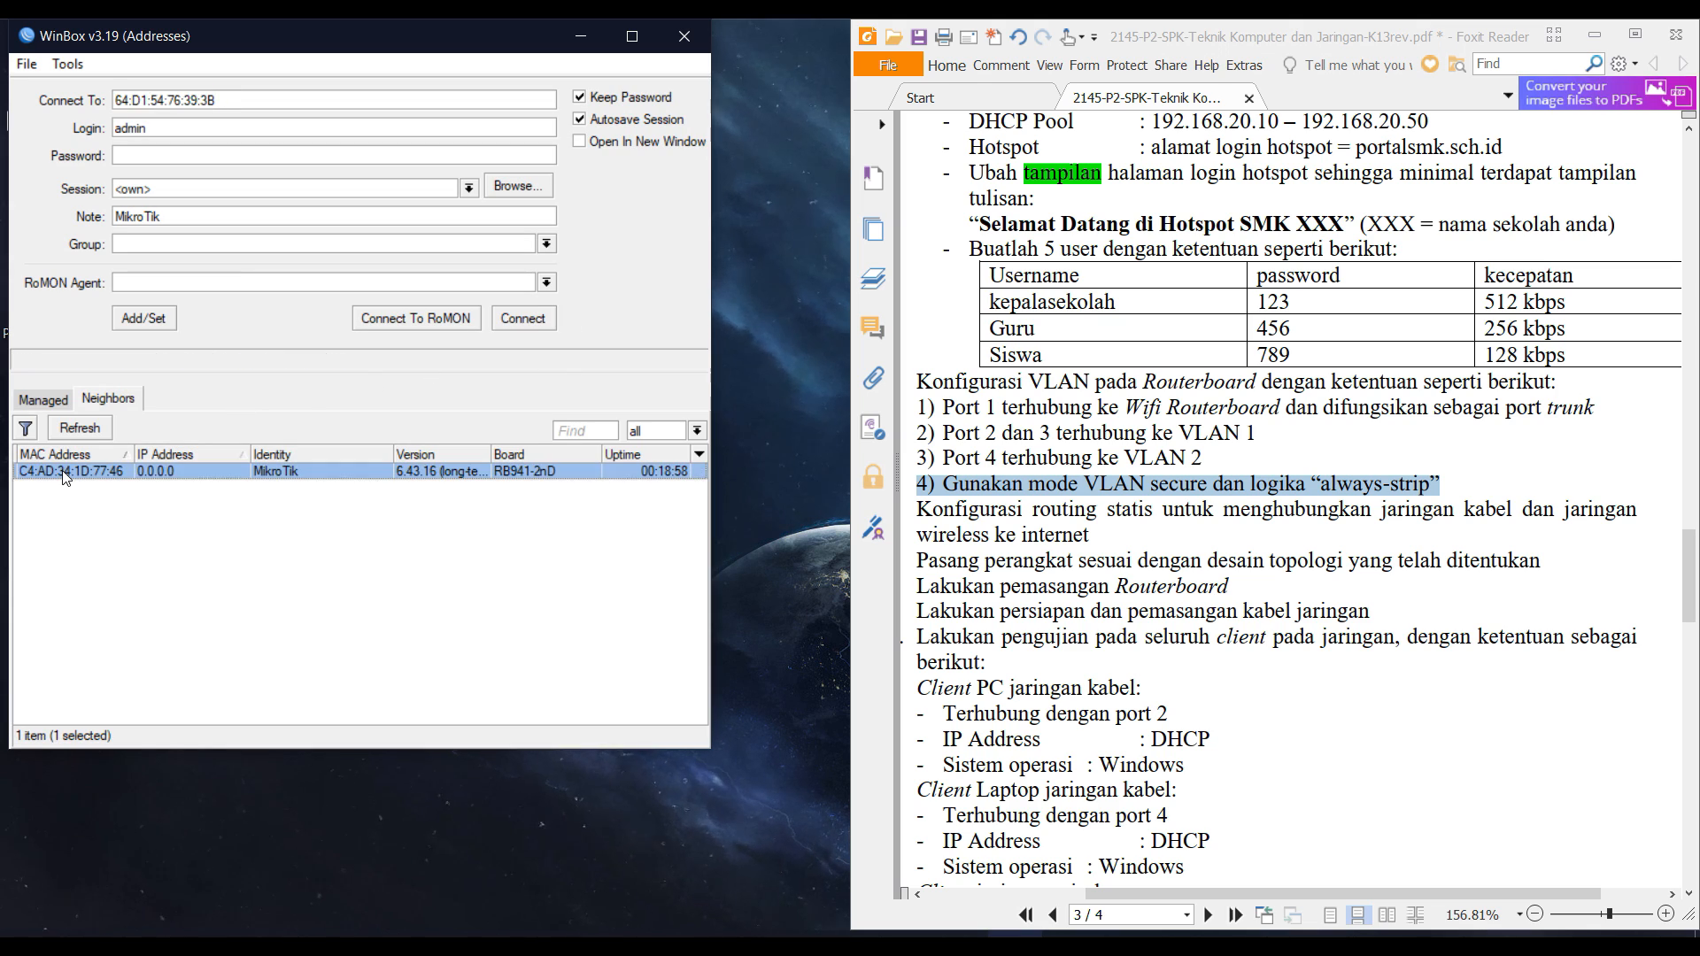
left_click(525, 322)
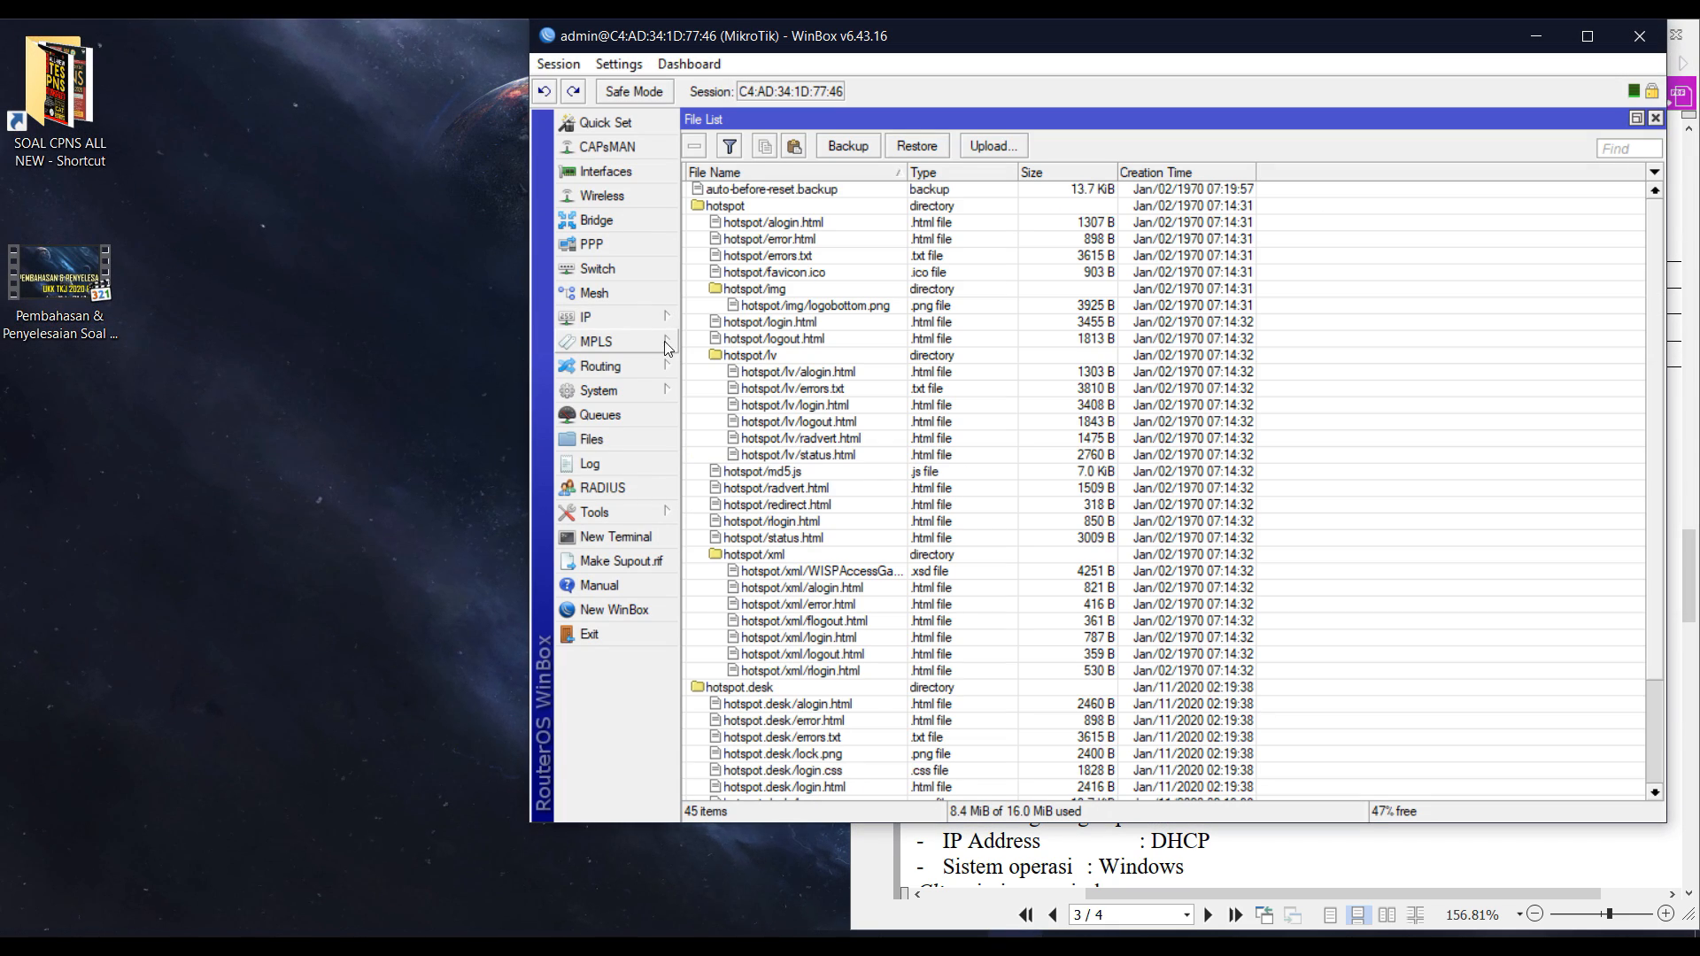
left_click(625, 317)
left_click(712, 515)
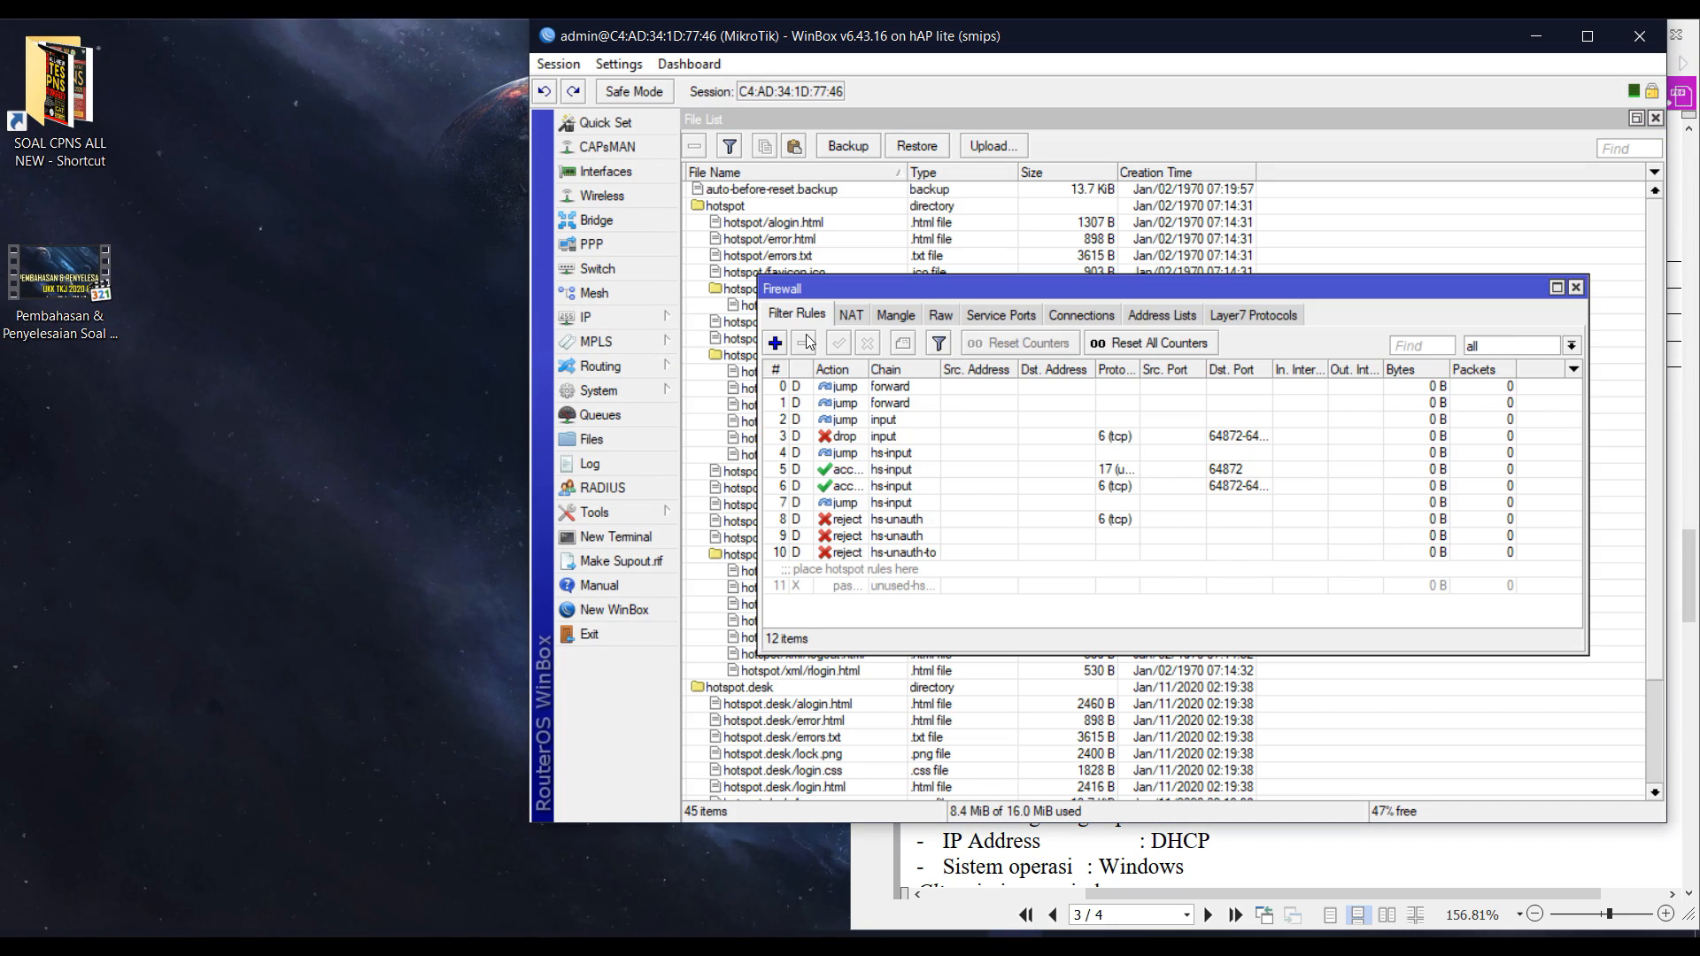
left_click(848, 316)
double_click(859, 293)
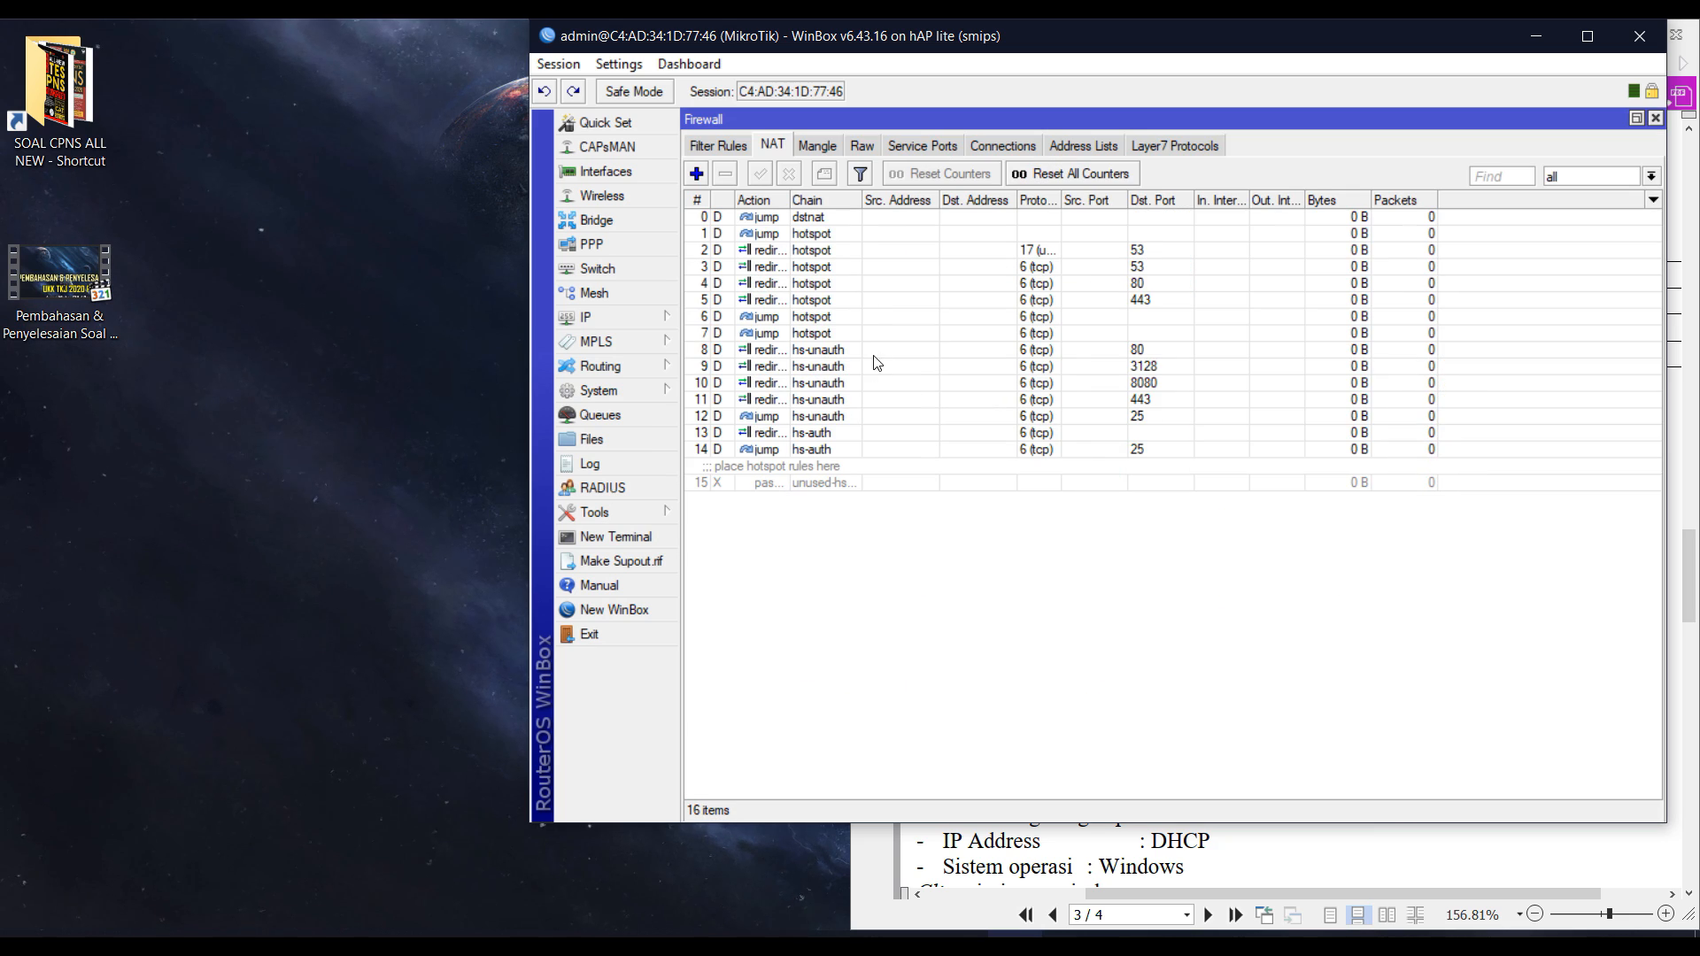
Add a masquerade NAT rule with out-interface ether1, then close Firewall.
left_click(696, 173)
left_click(1003, 422)
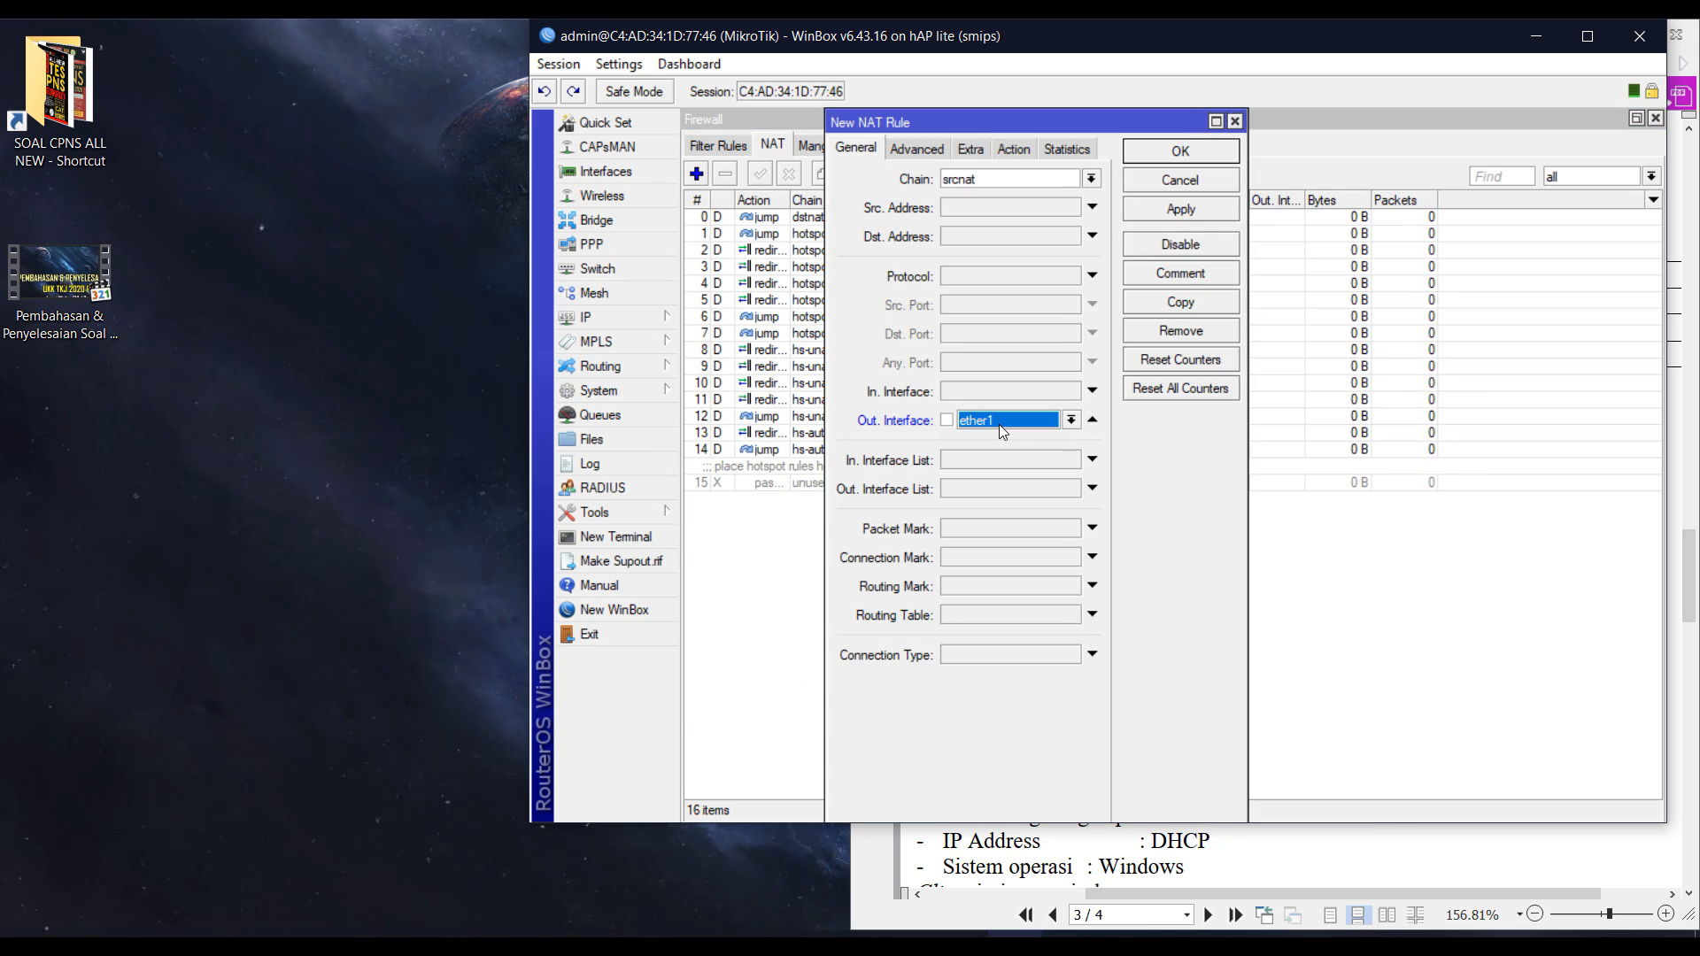
left_click(1013, 150)
left_click(990, 181)
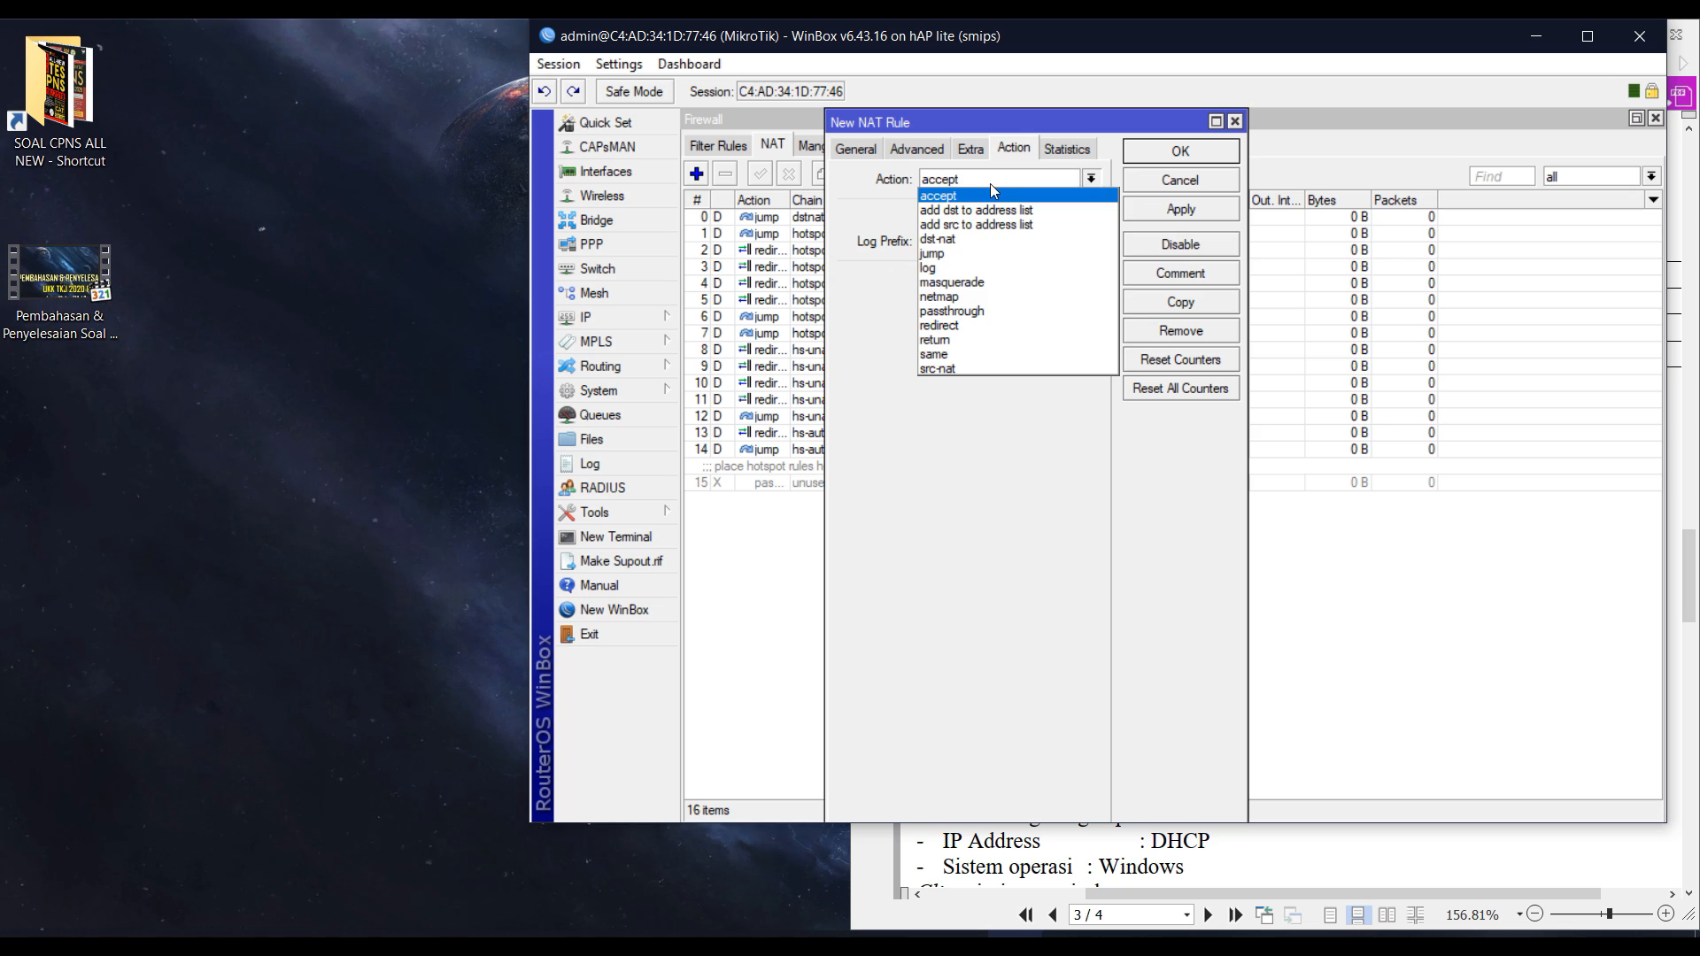
left_click(980, 286)
left_click(1181, 152)
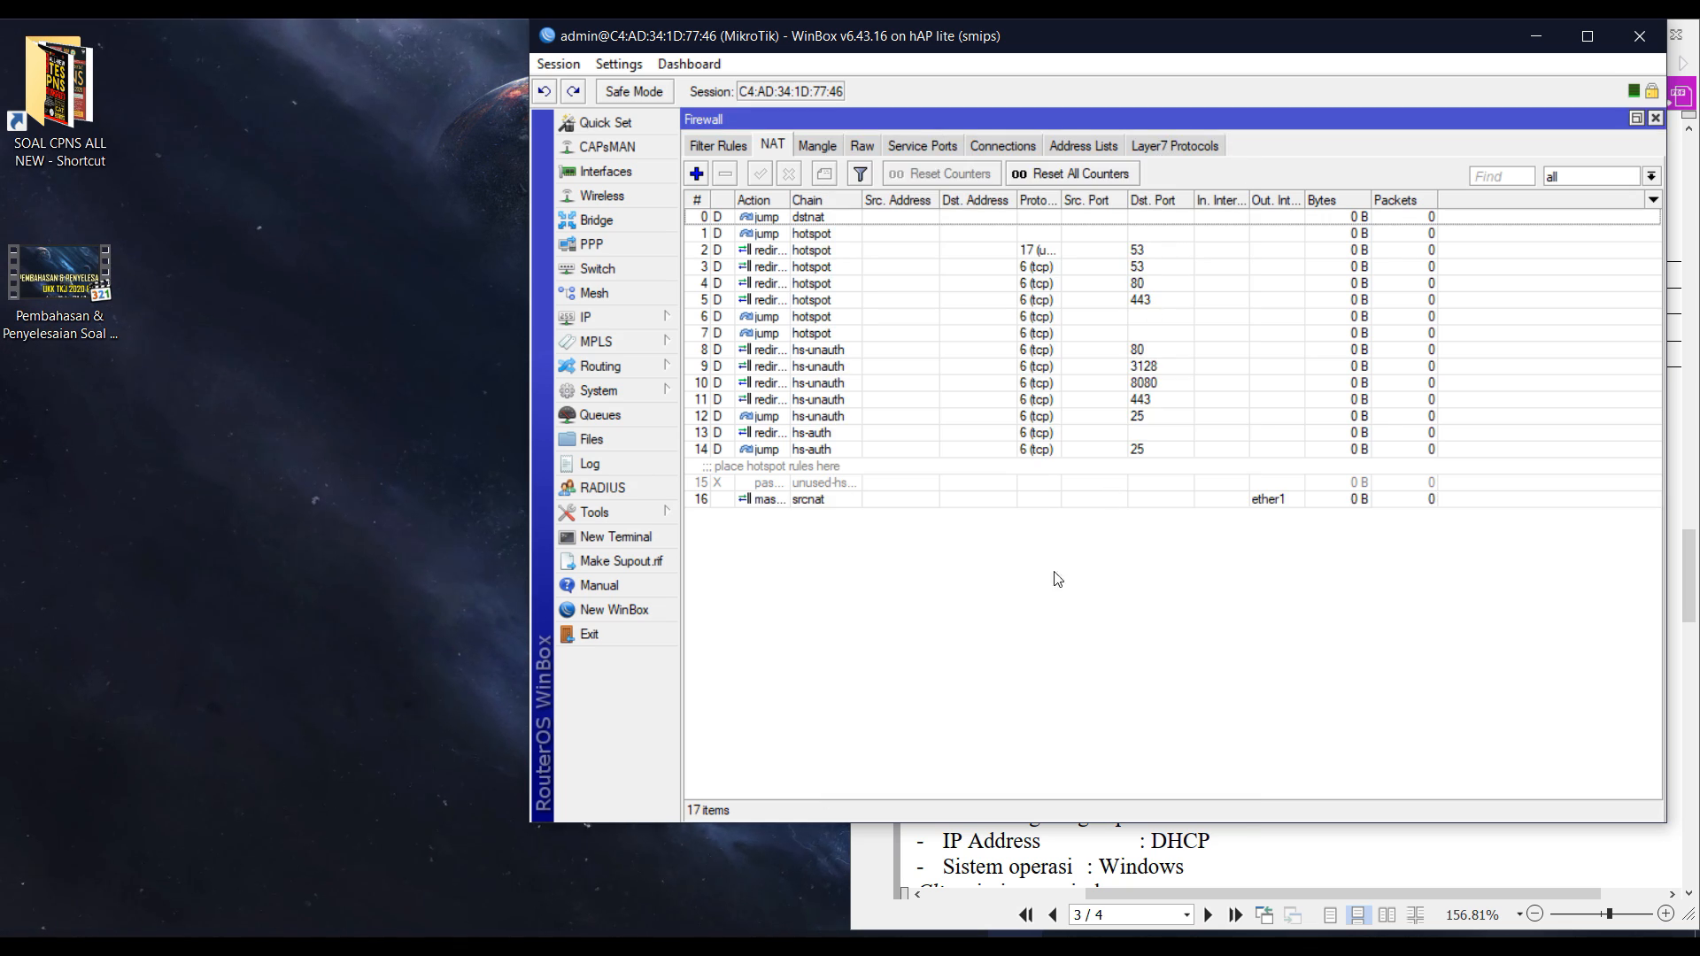
left_click(723, 146)
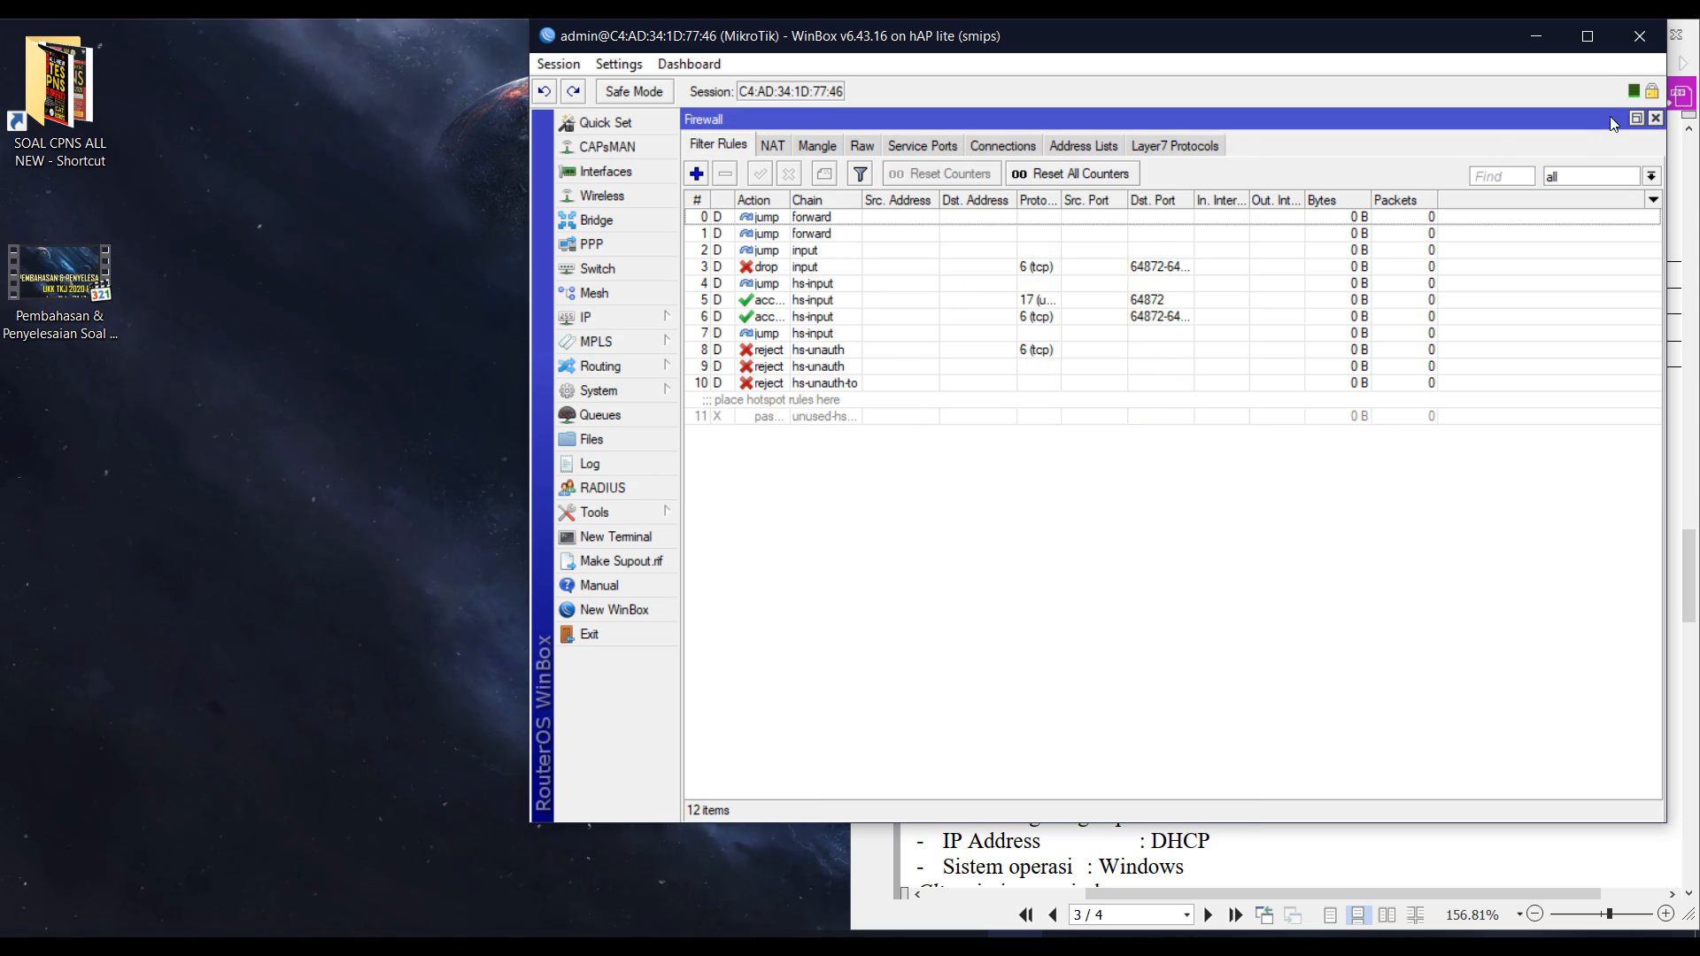
left_click(1655, 118)
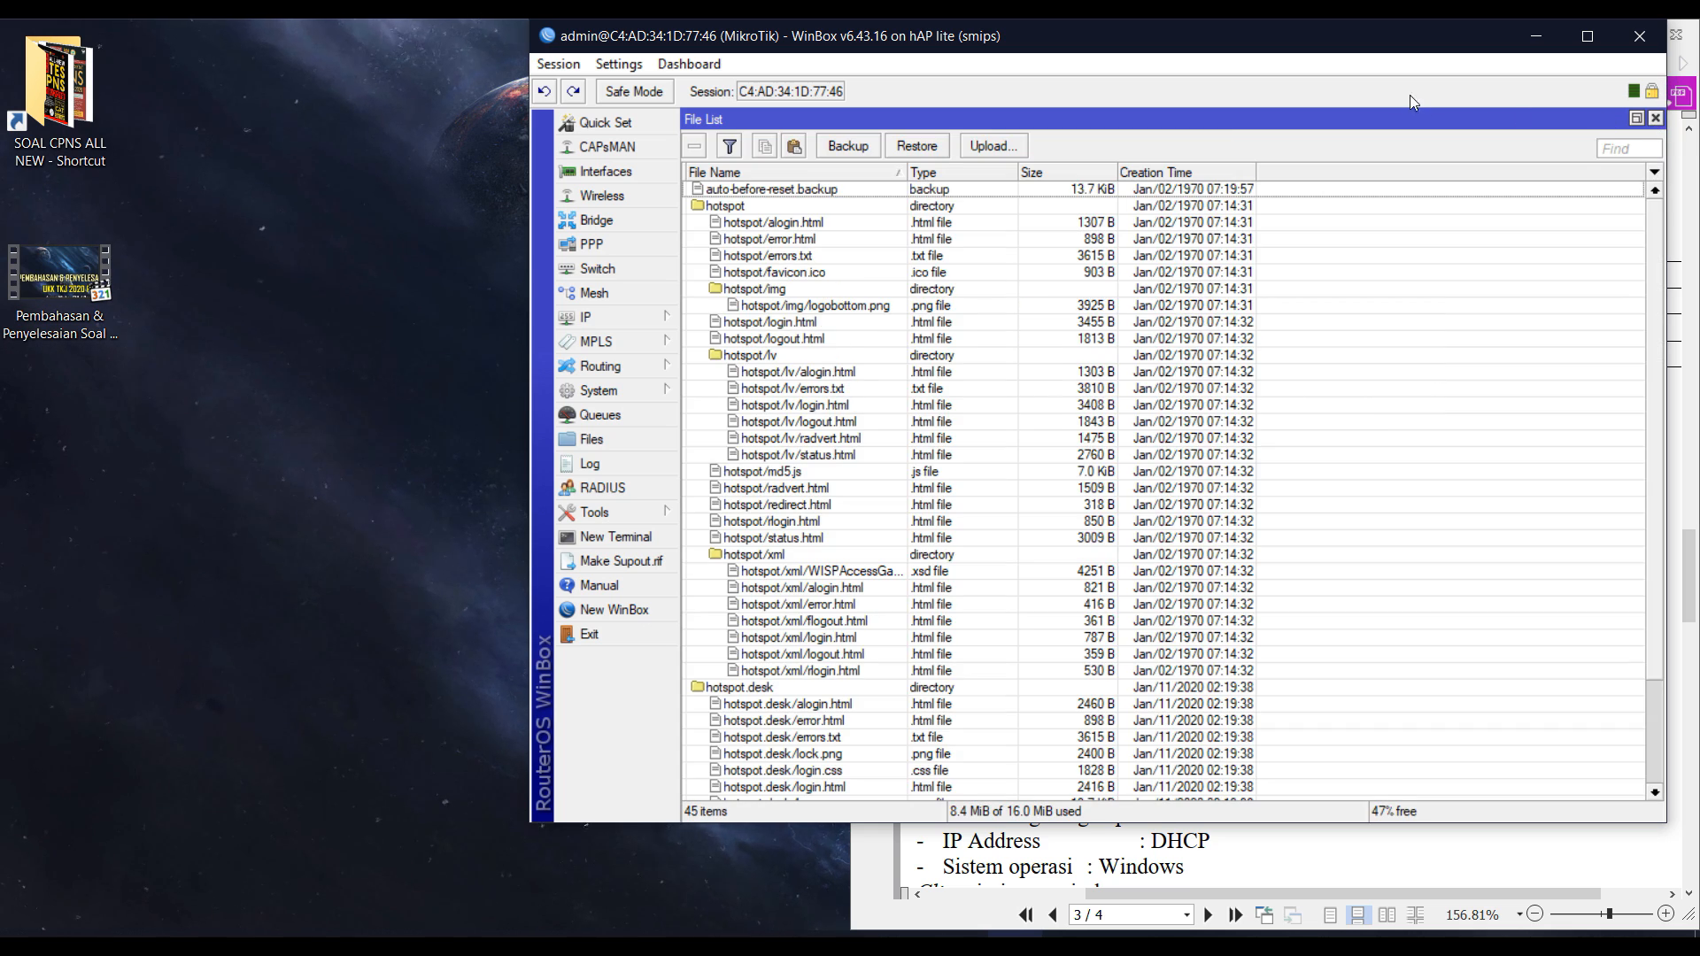
Snap WinBox left beside the PDF's page-2 VLAN list and return to the Neighbors login list.
left_click_drag(1328, 44, 872, 134)
left_click(1315, 554)
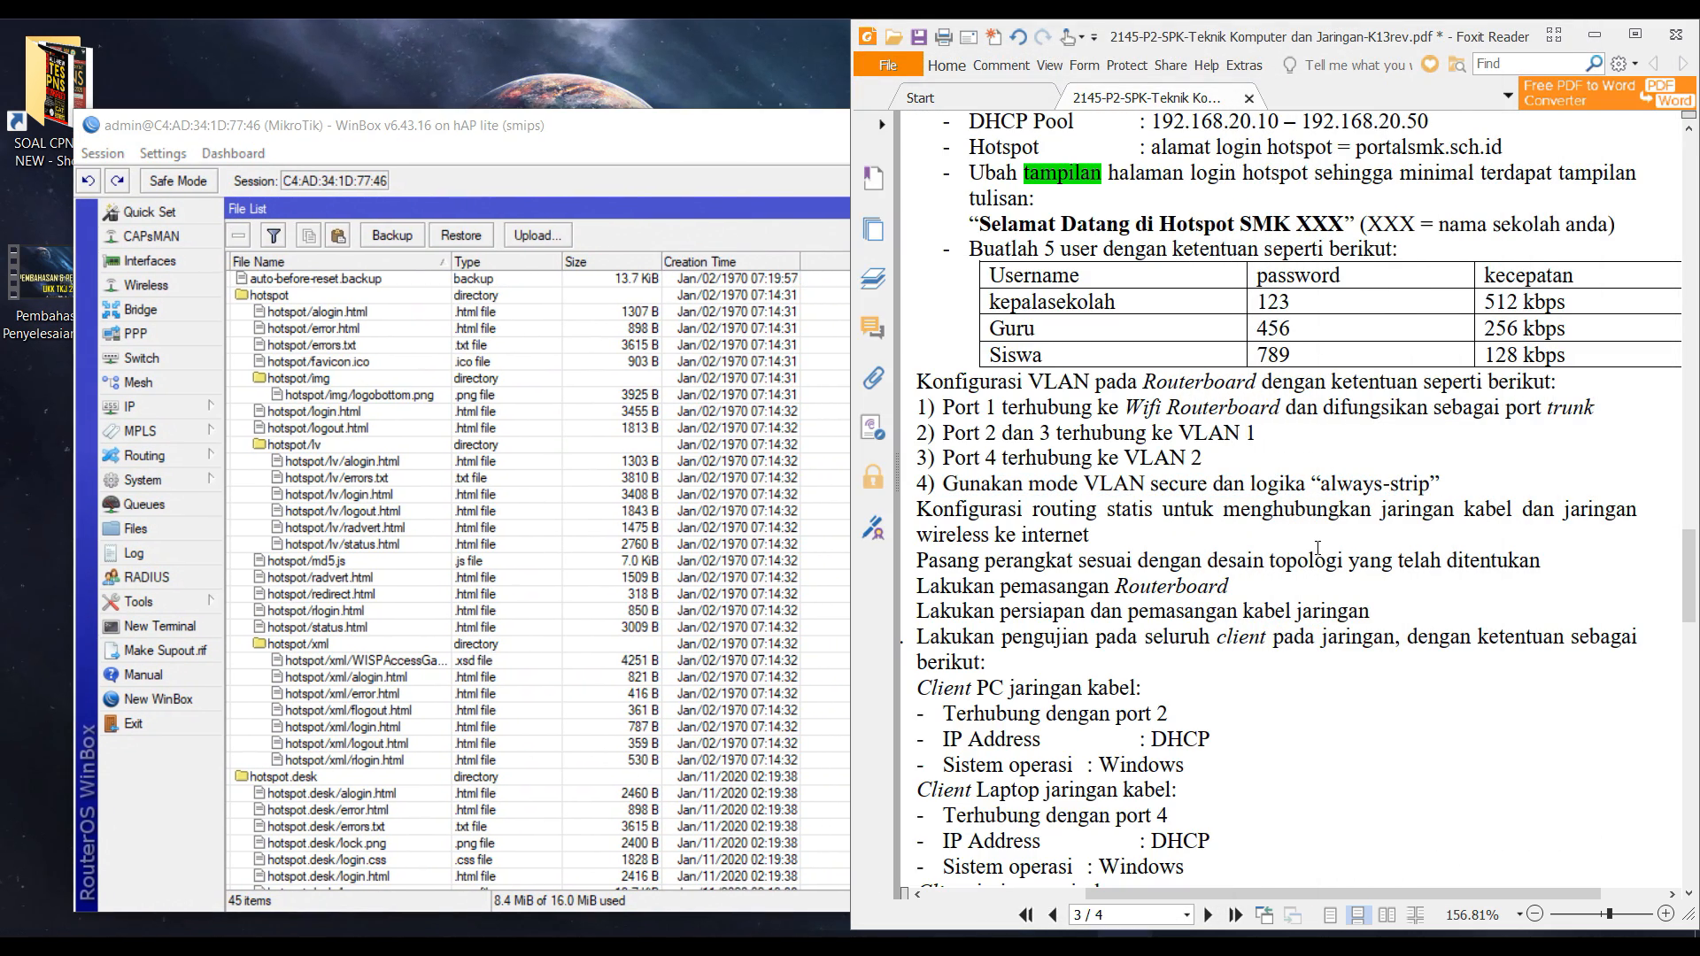
scroll(1318, 549, "down", 3)
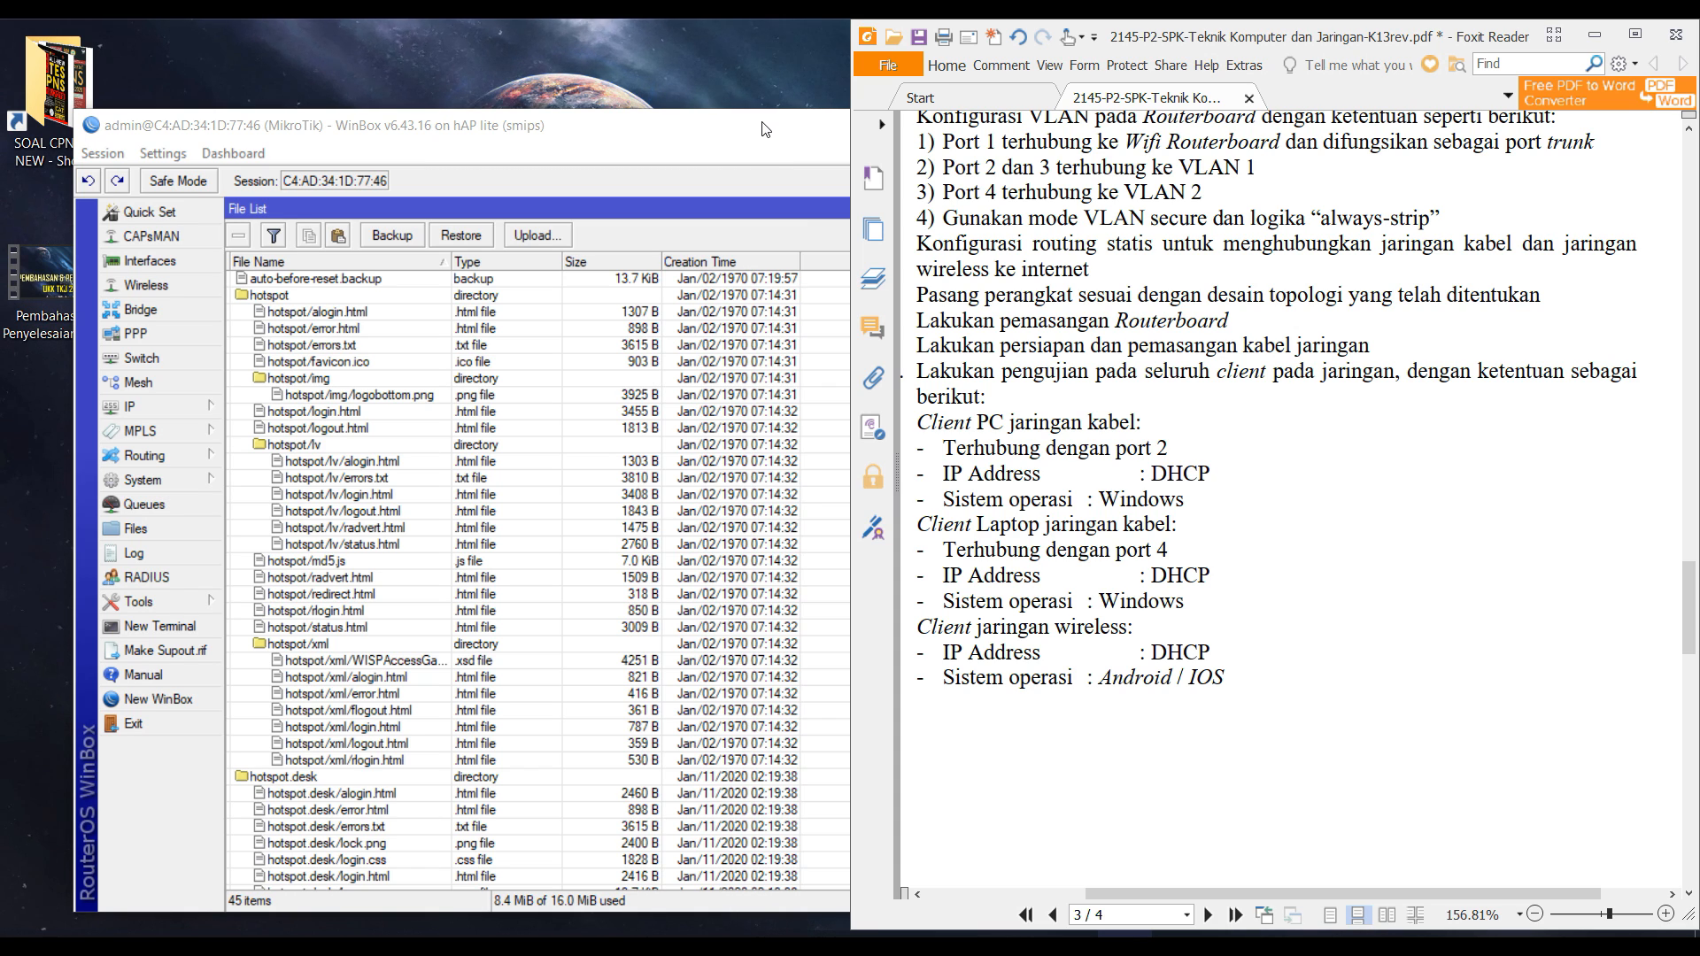
left_click_drag(766, 129, 2, 372)
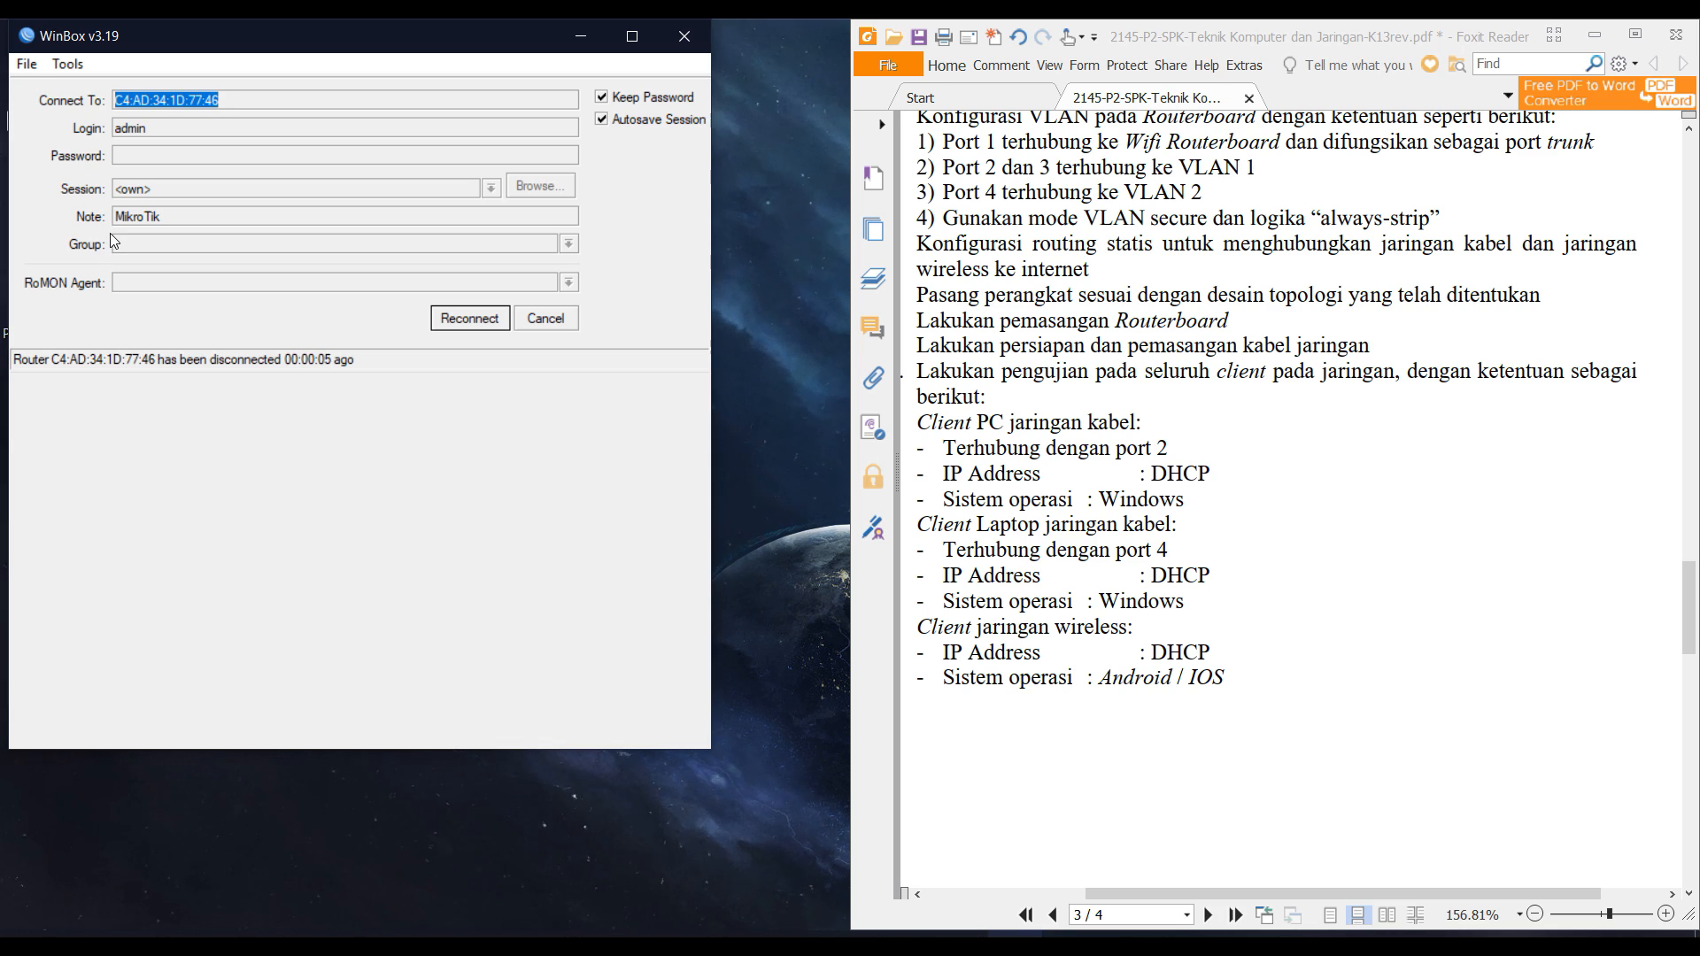
scroll(1207, 544, "up", 6)
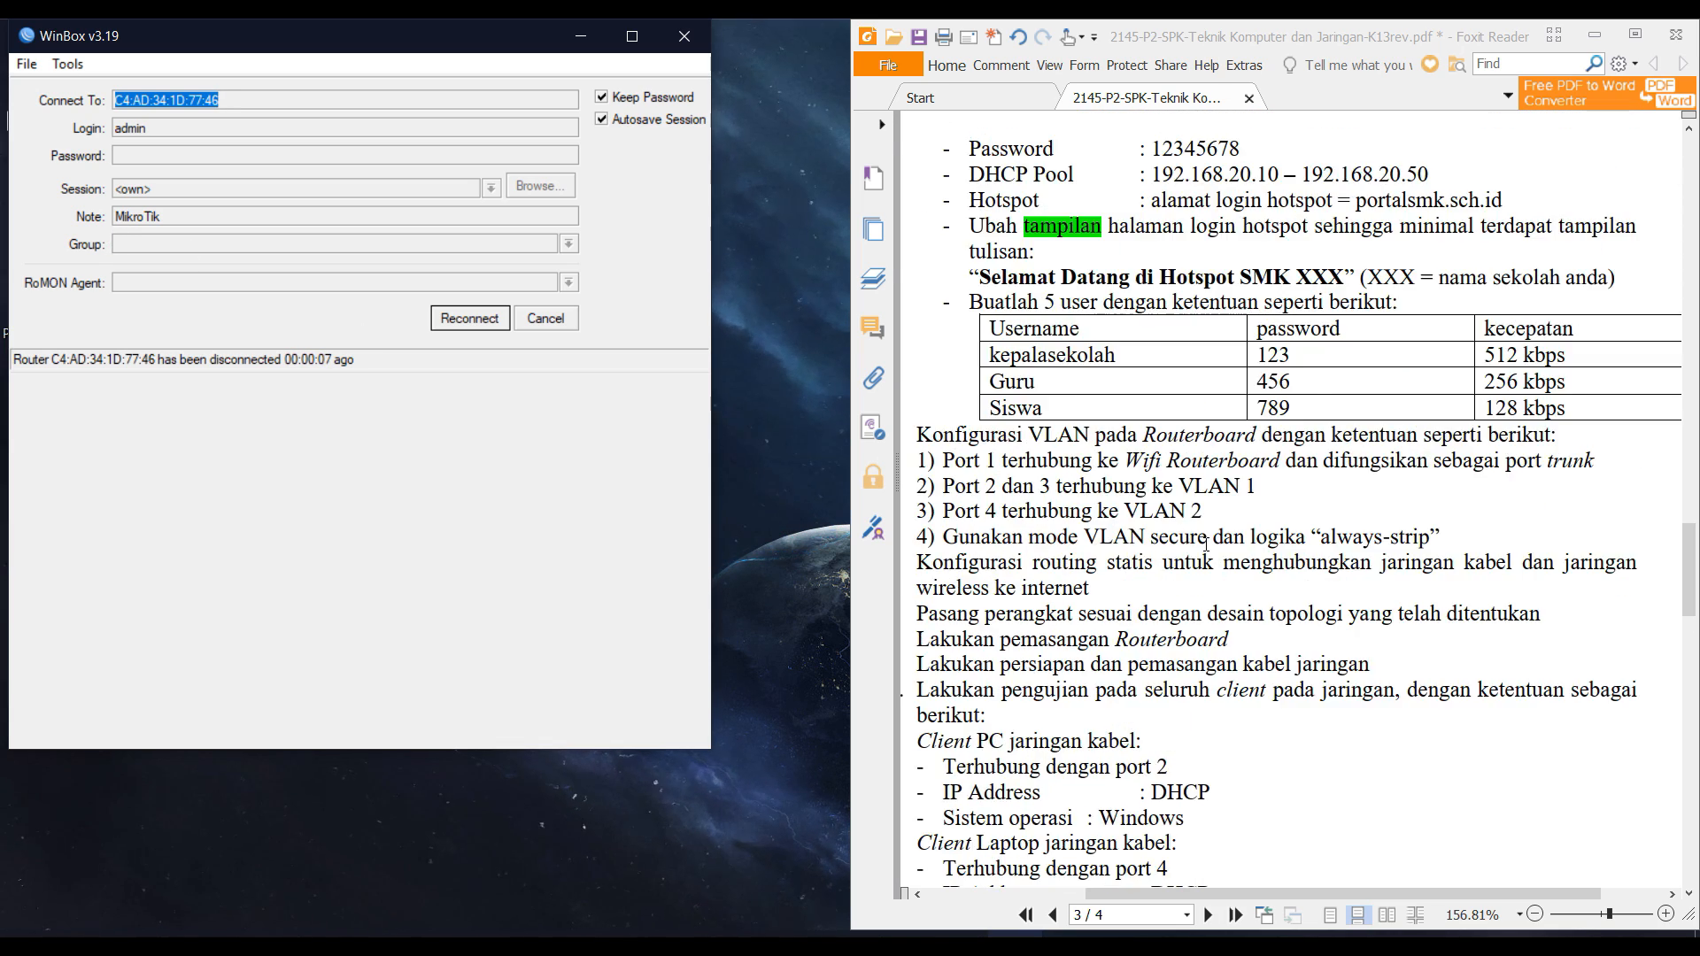
scroll(1207, 544, "up", 7)
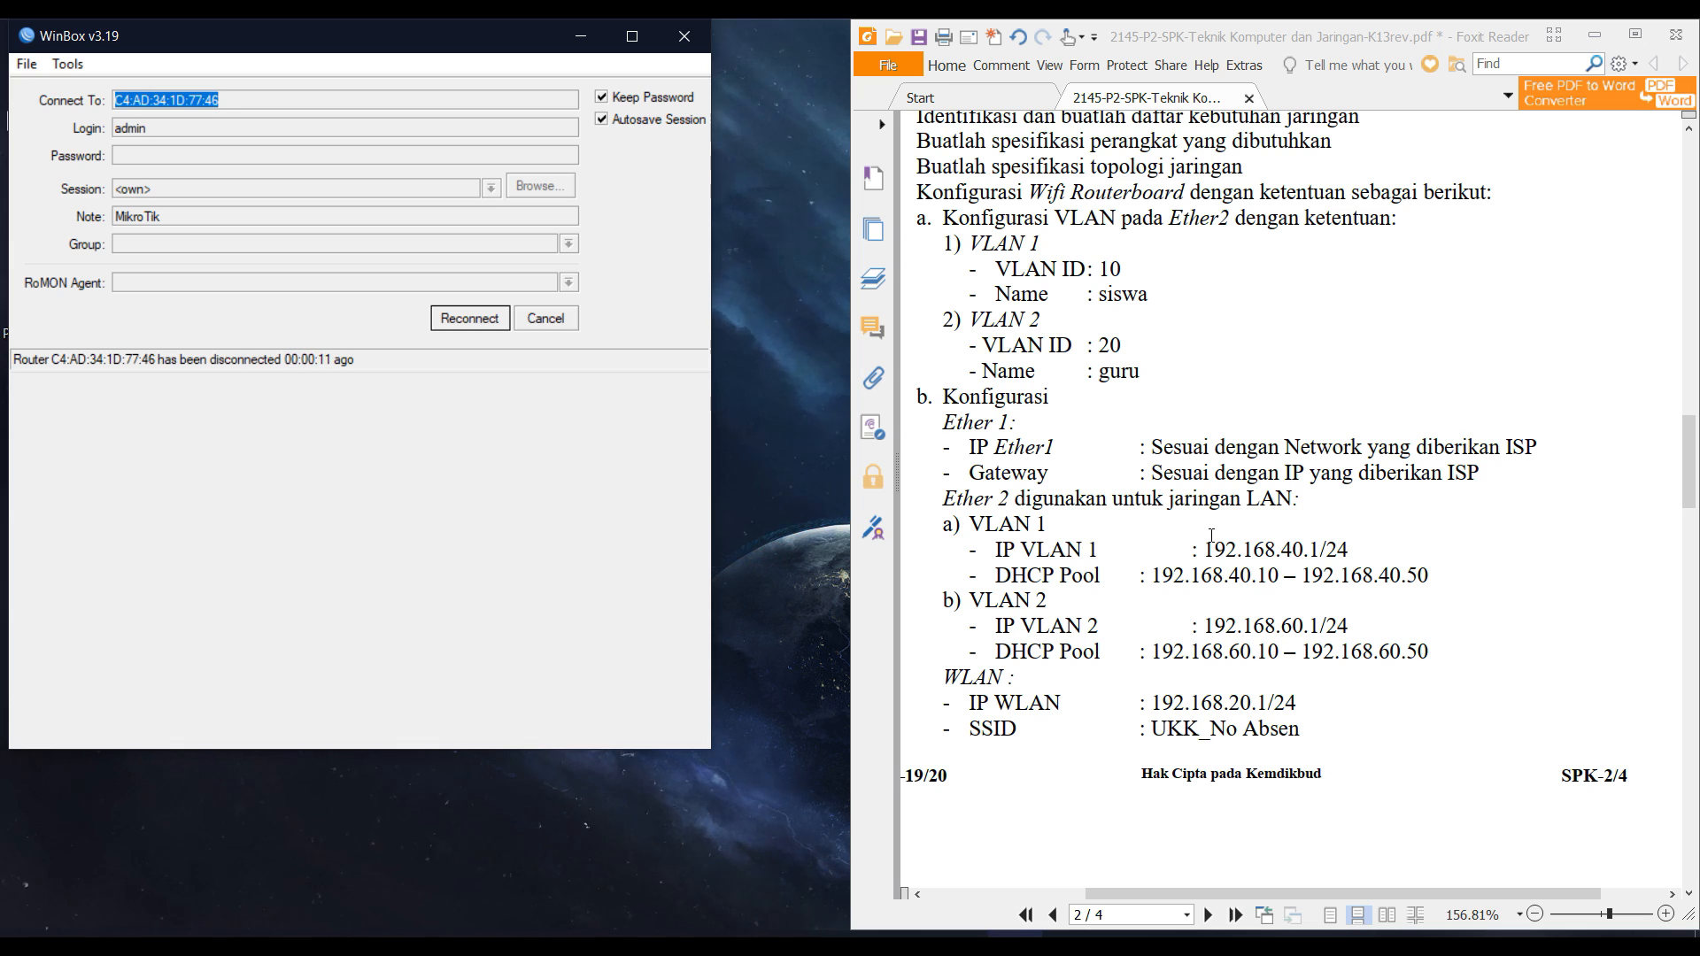
left_click(570, 317)
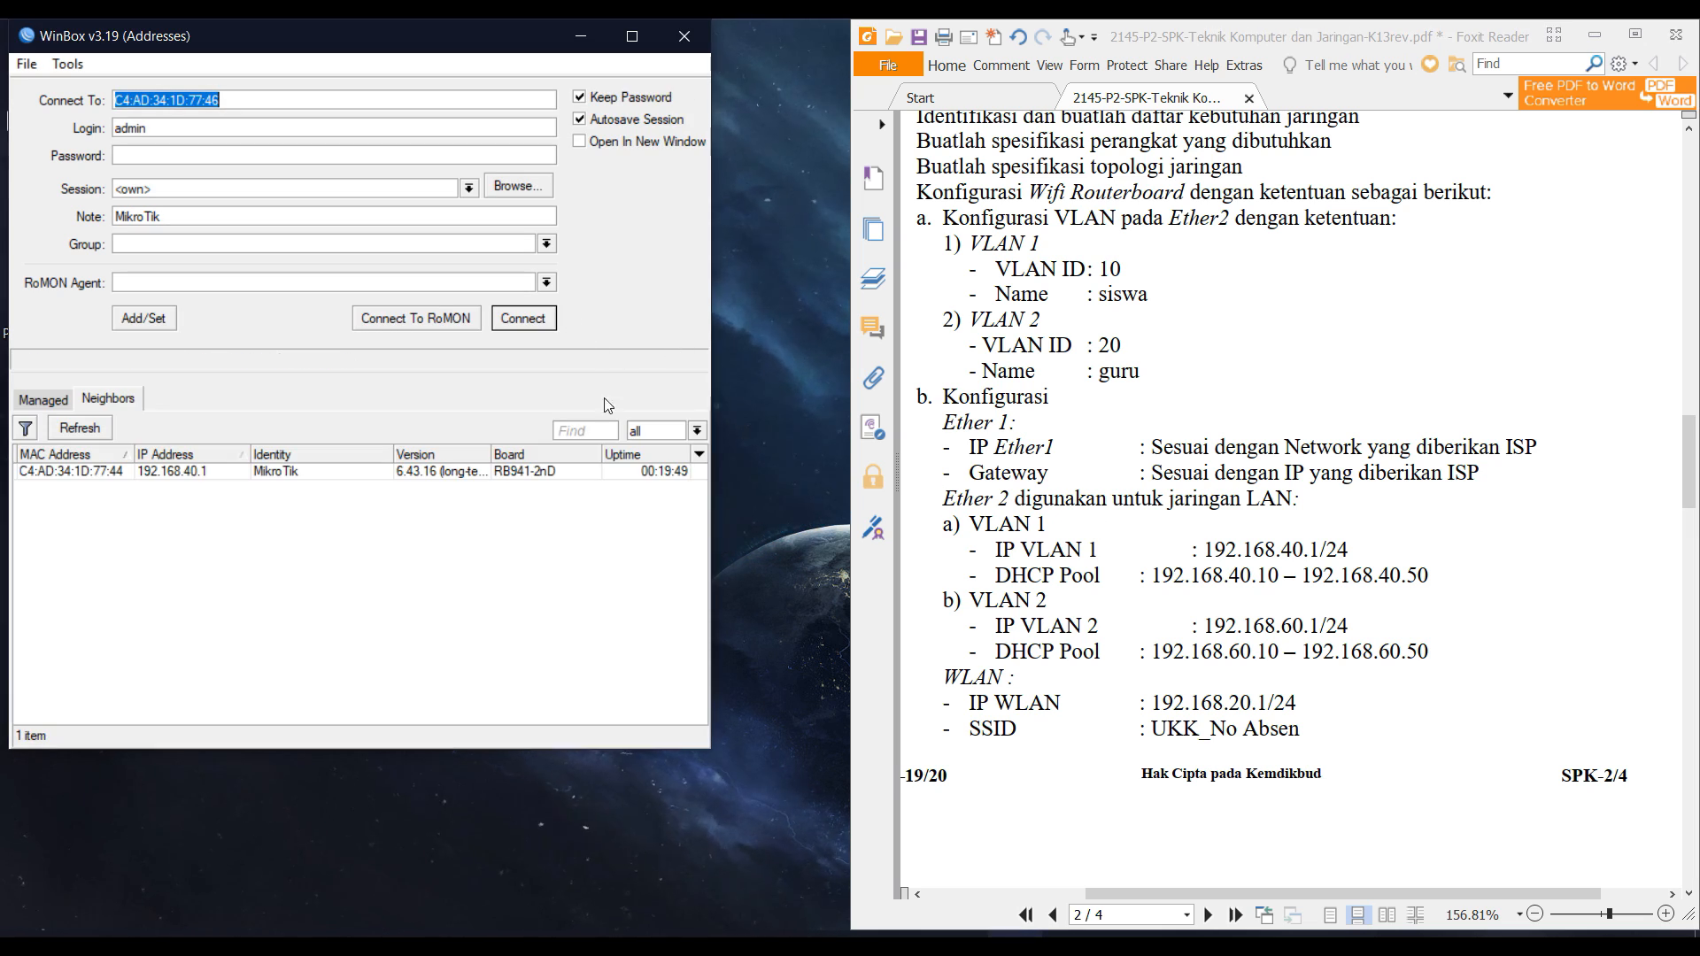
Open the Ethernet connection's details to read its IPv4 address and gateway against the PDF.
left_click(1180, 946)
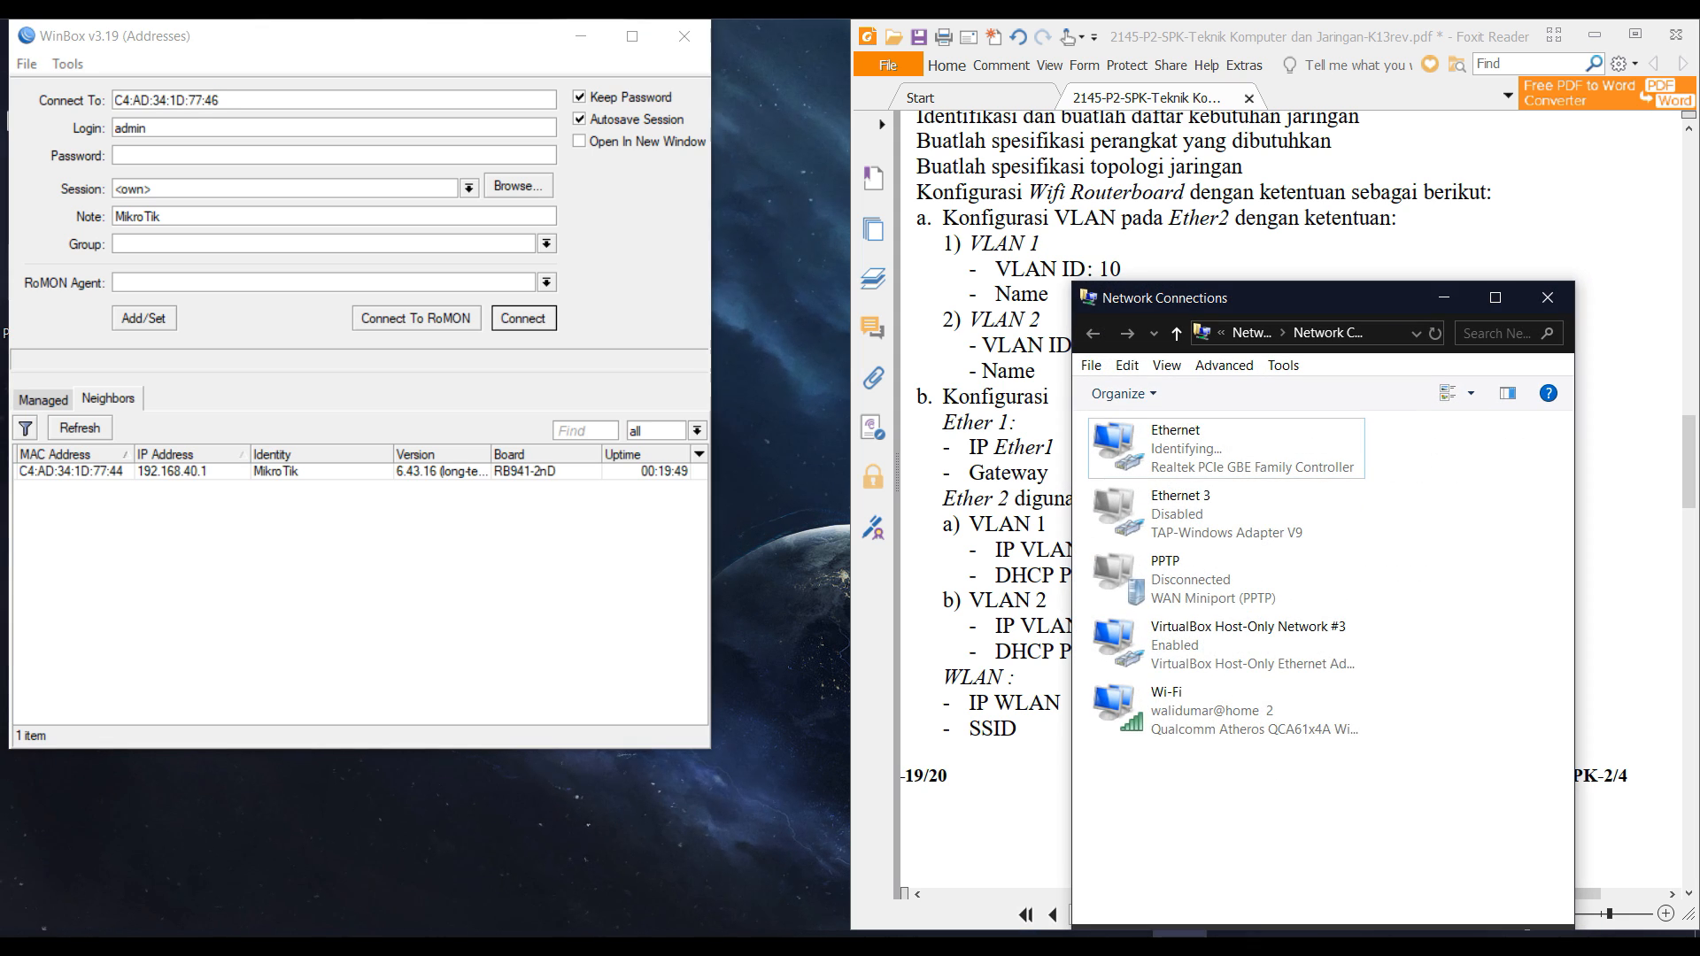
double_click(1142, 448)
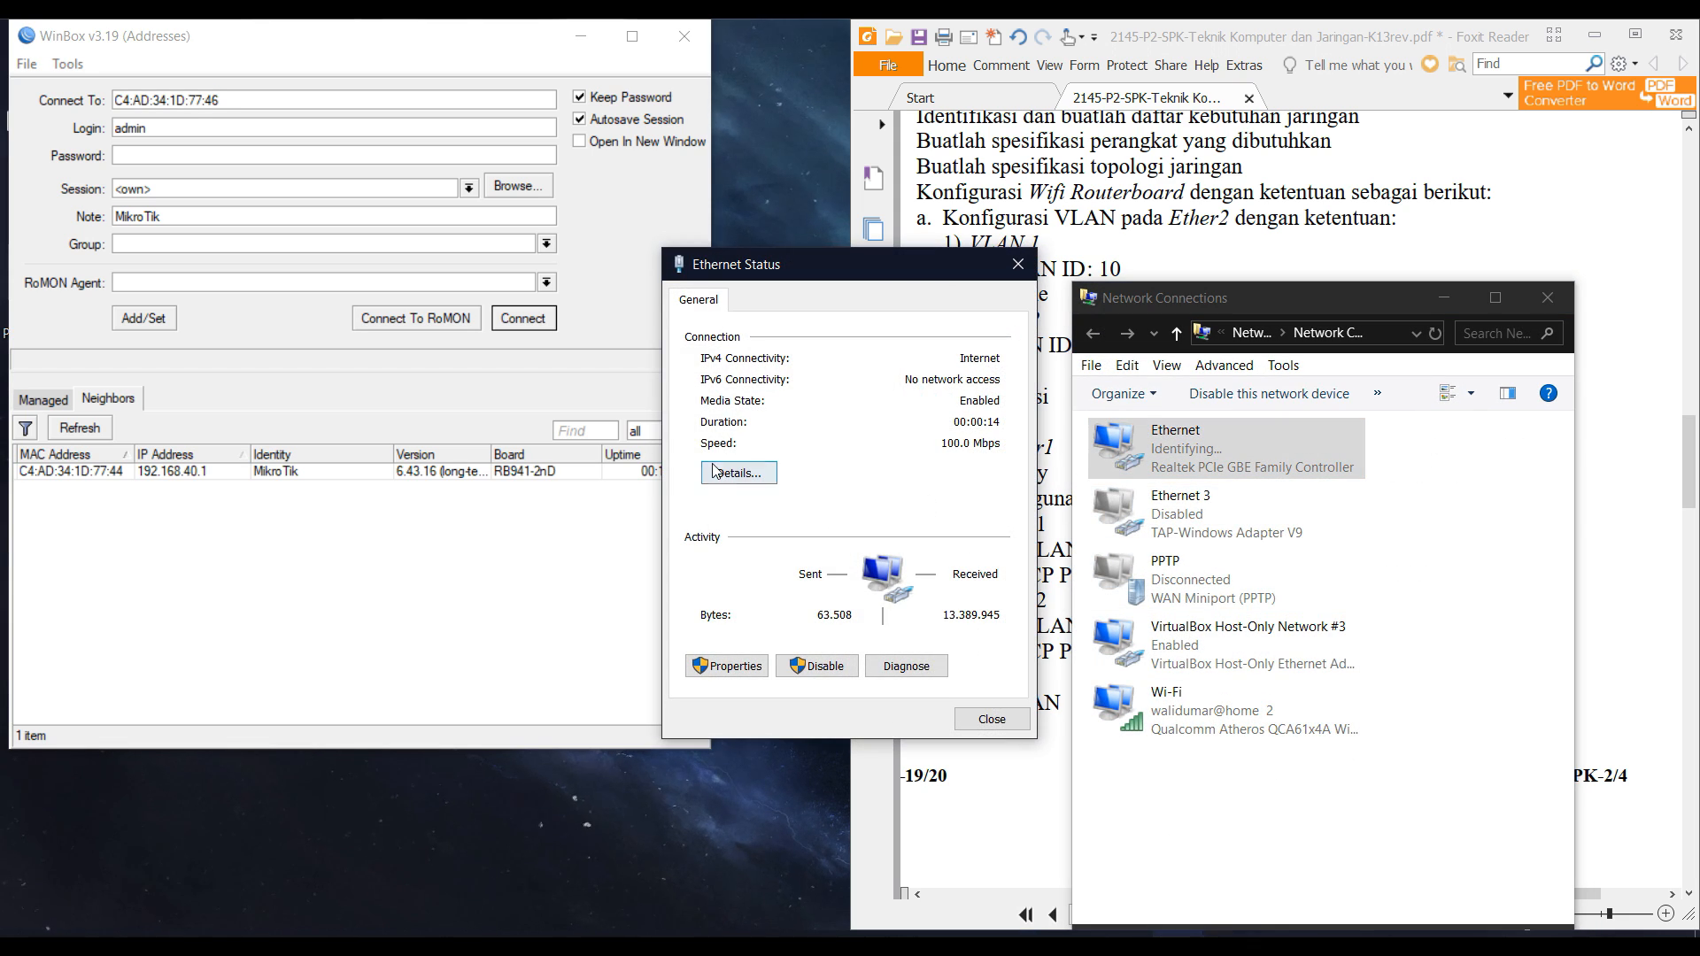
left_click(714, 471)
left_click(925, 449)
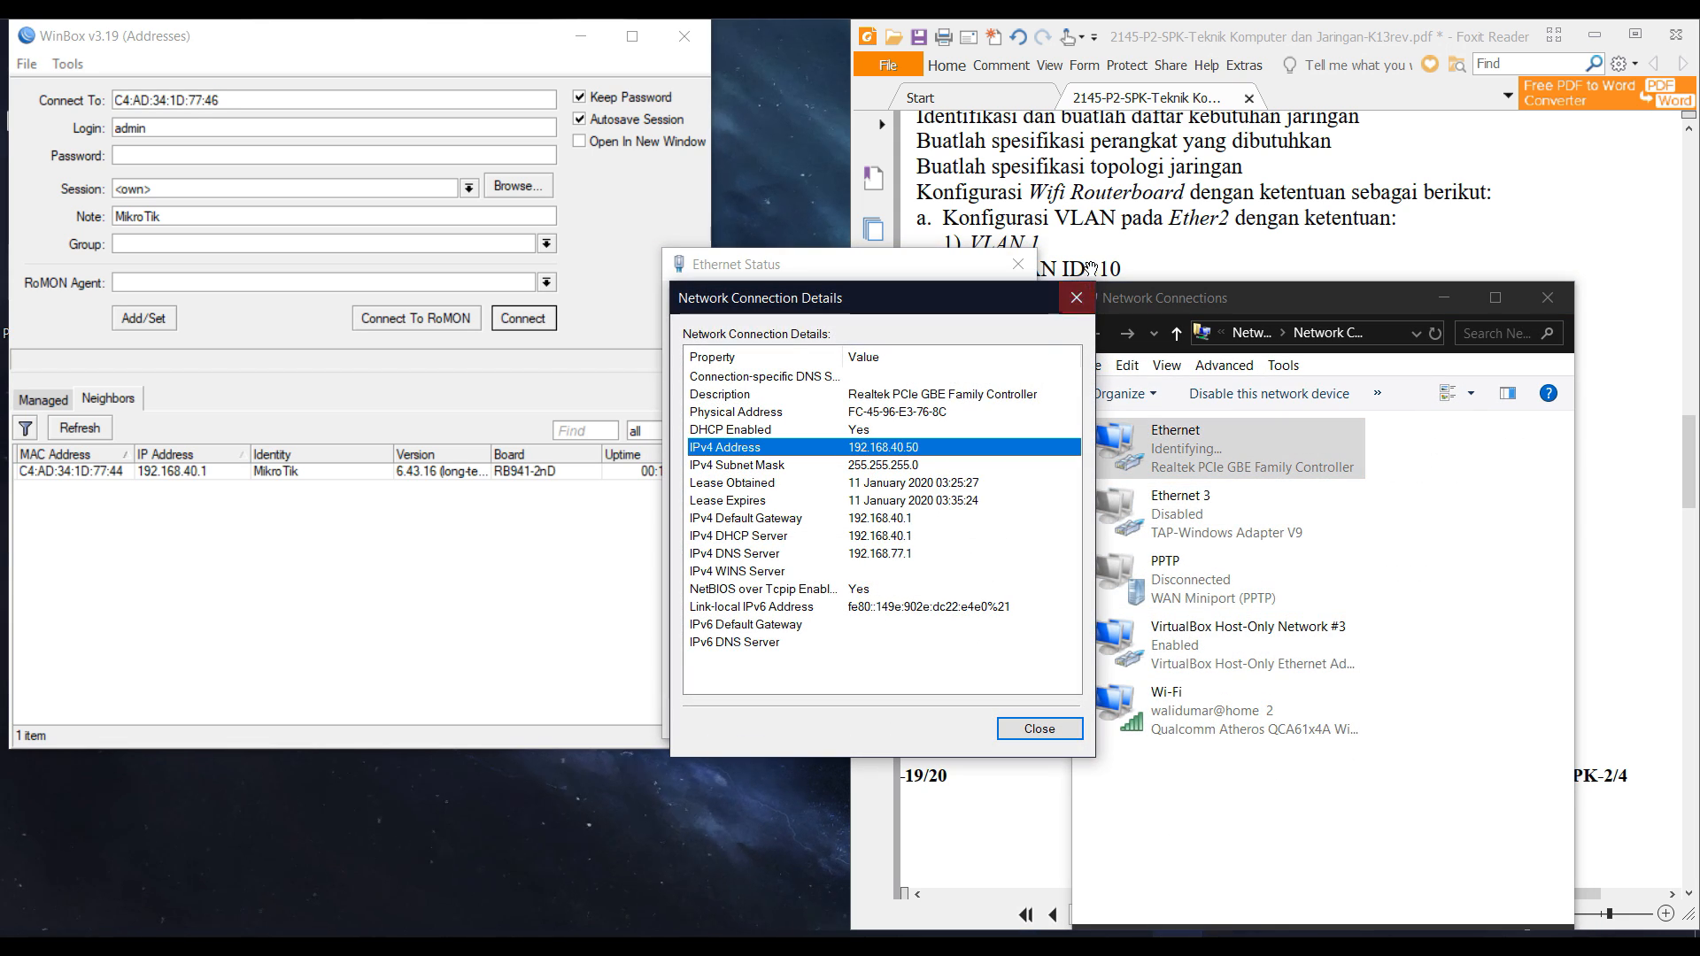
left_click(1091, 268)
scroll(1254, 553, "up", 5)
scroll(1253, 554, "down", 3)
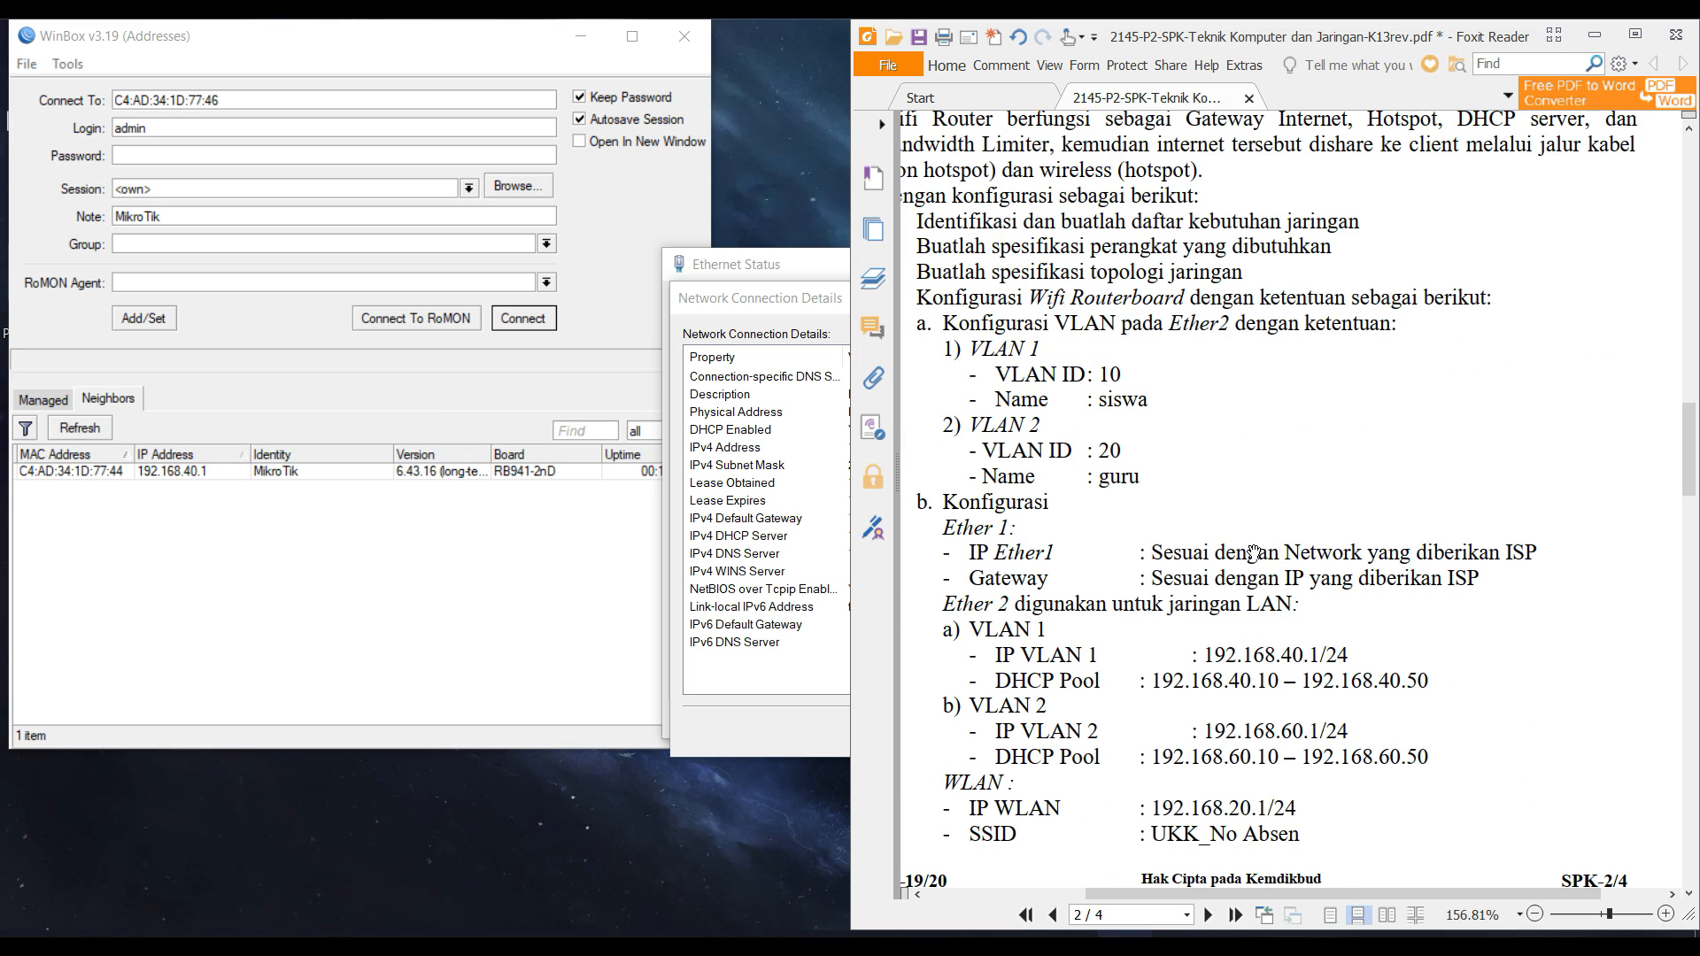
scroll(1253, 553, "down", 3)
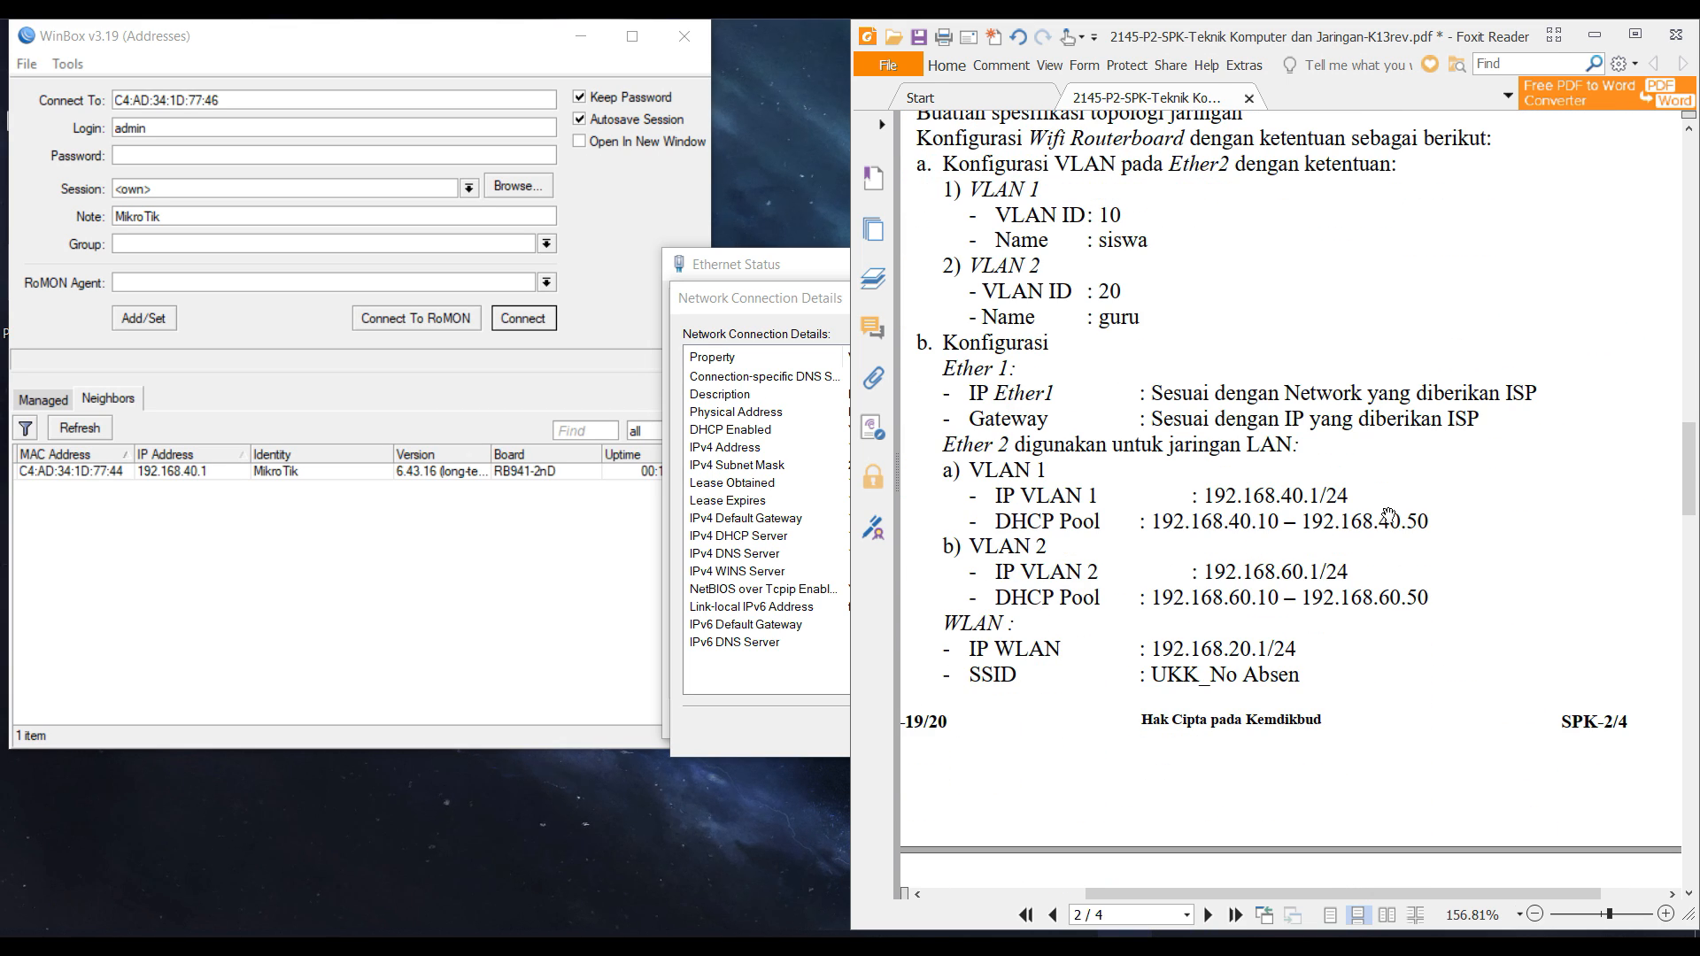
left_click(770, 572)
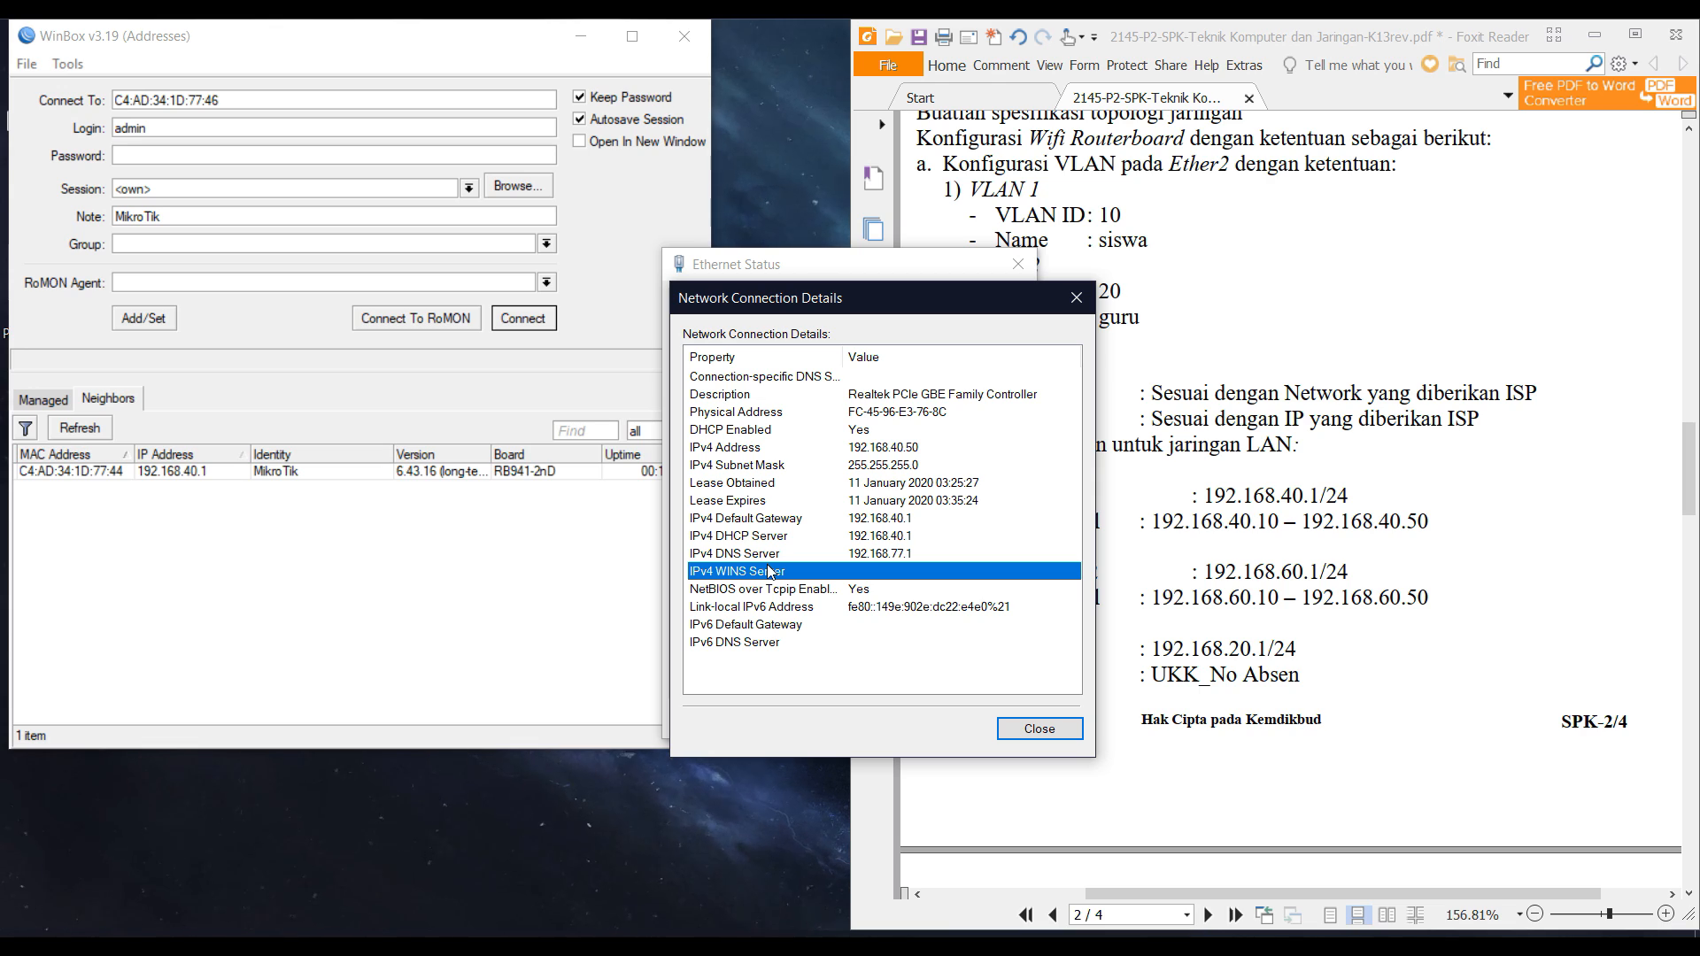
left_click(1040, 729)
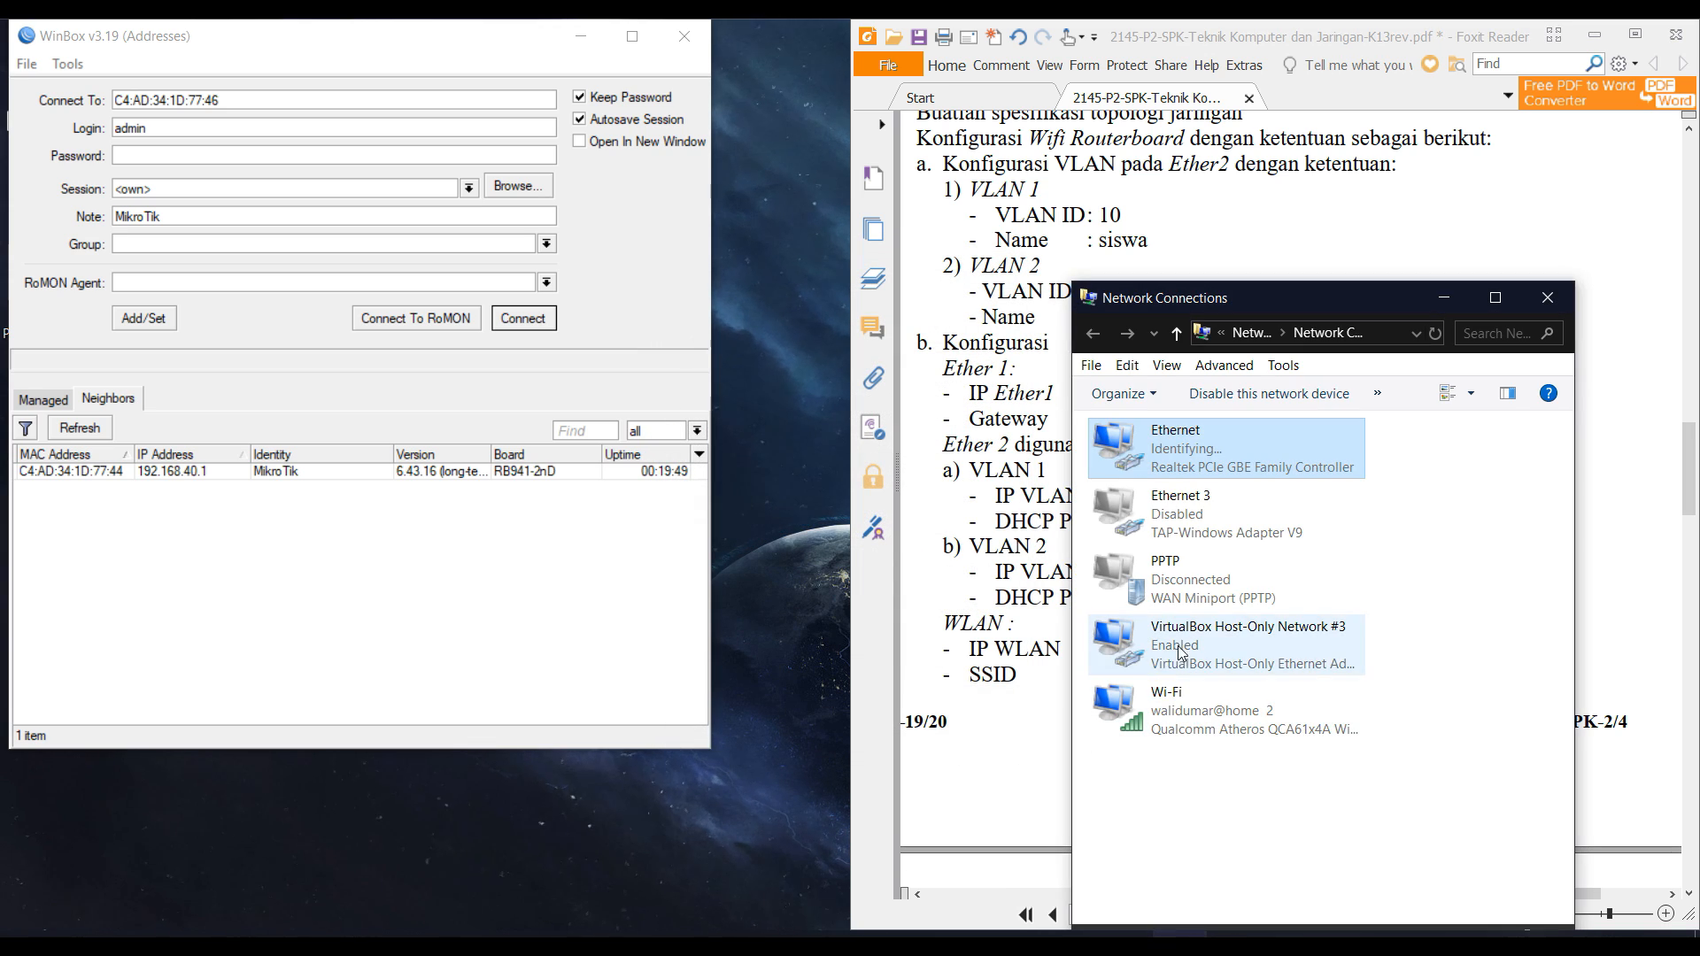
Recheck the Ethernet IPv4 address 192.168.40.50 against the PDF's VLAN 1 port line, then close the dialogs.
double_click(1212, 454)
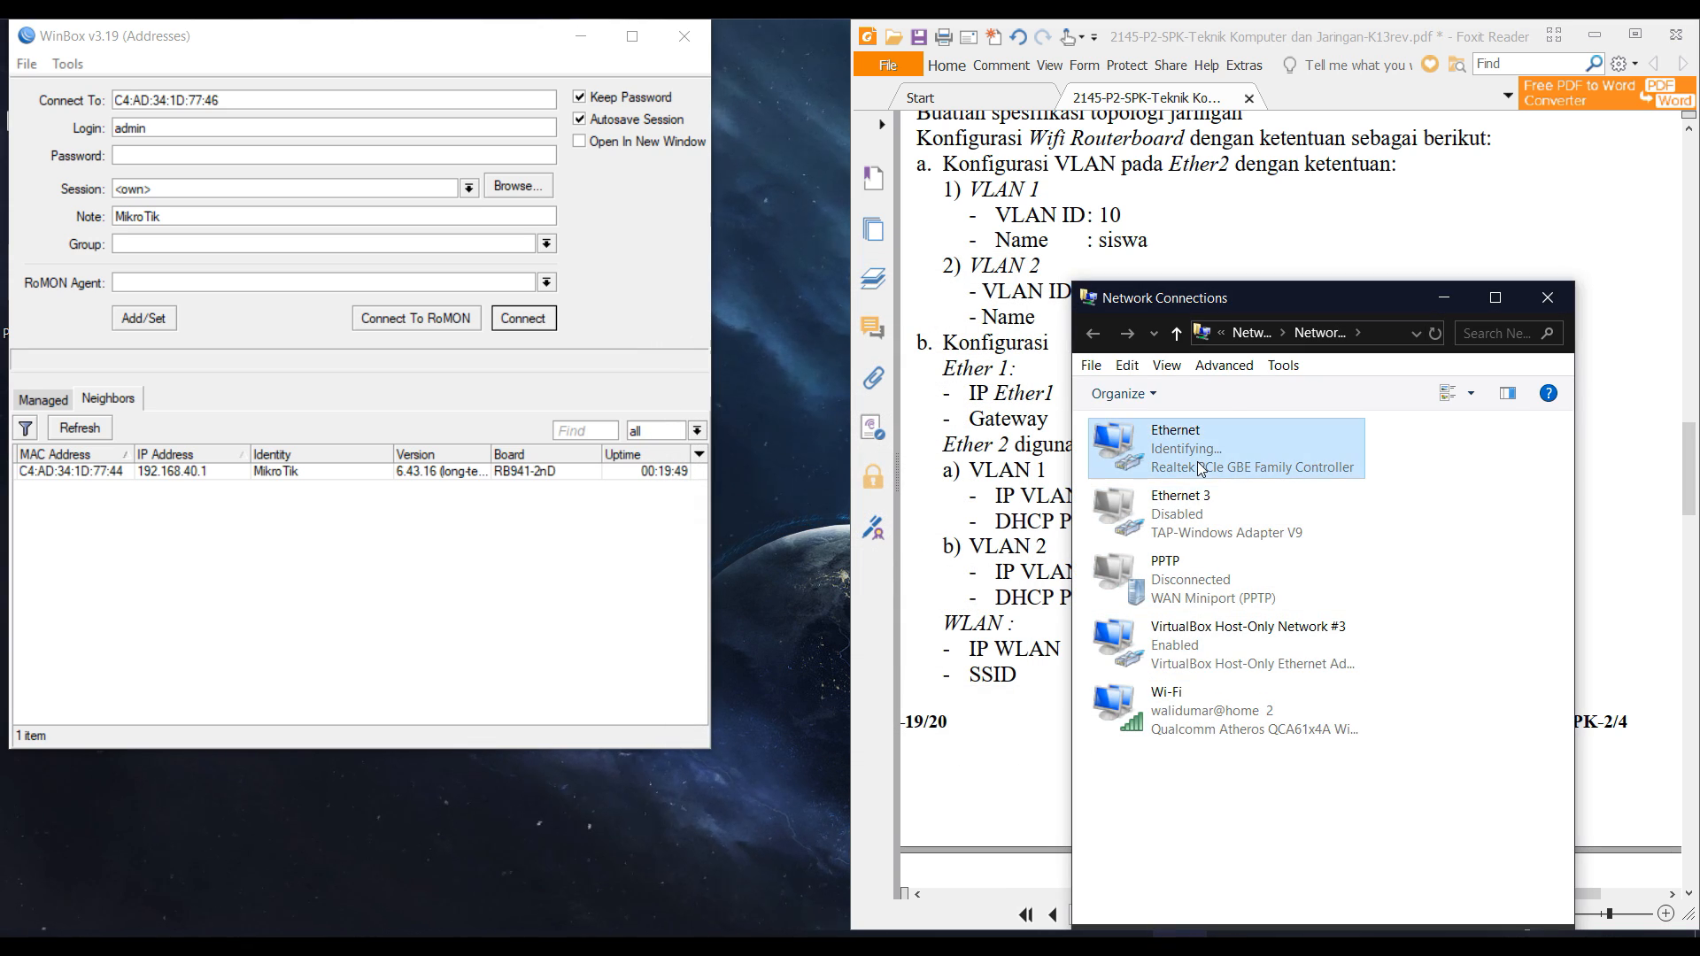
left_click(742, 475)
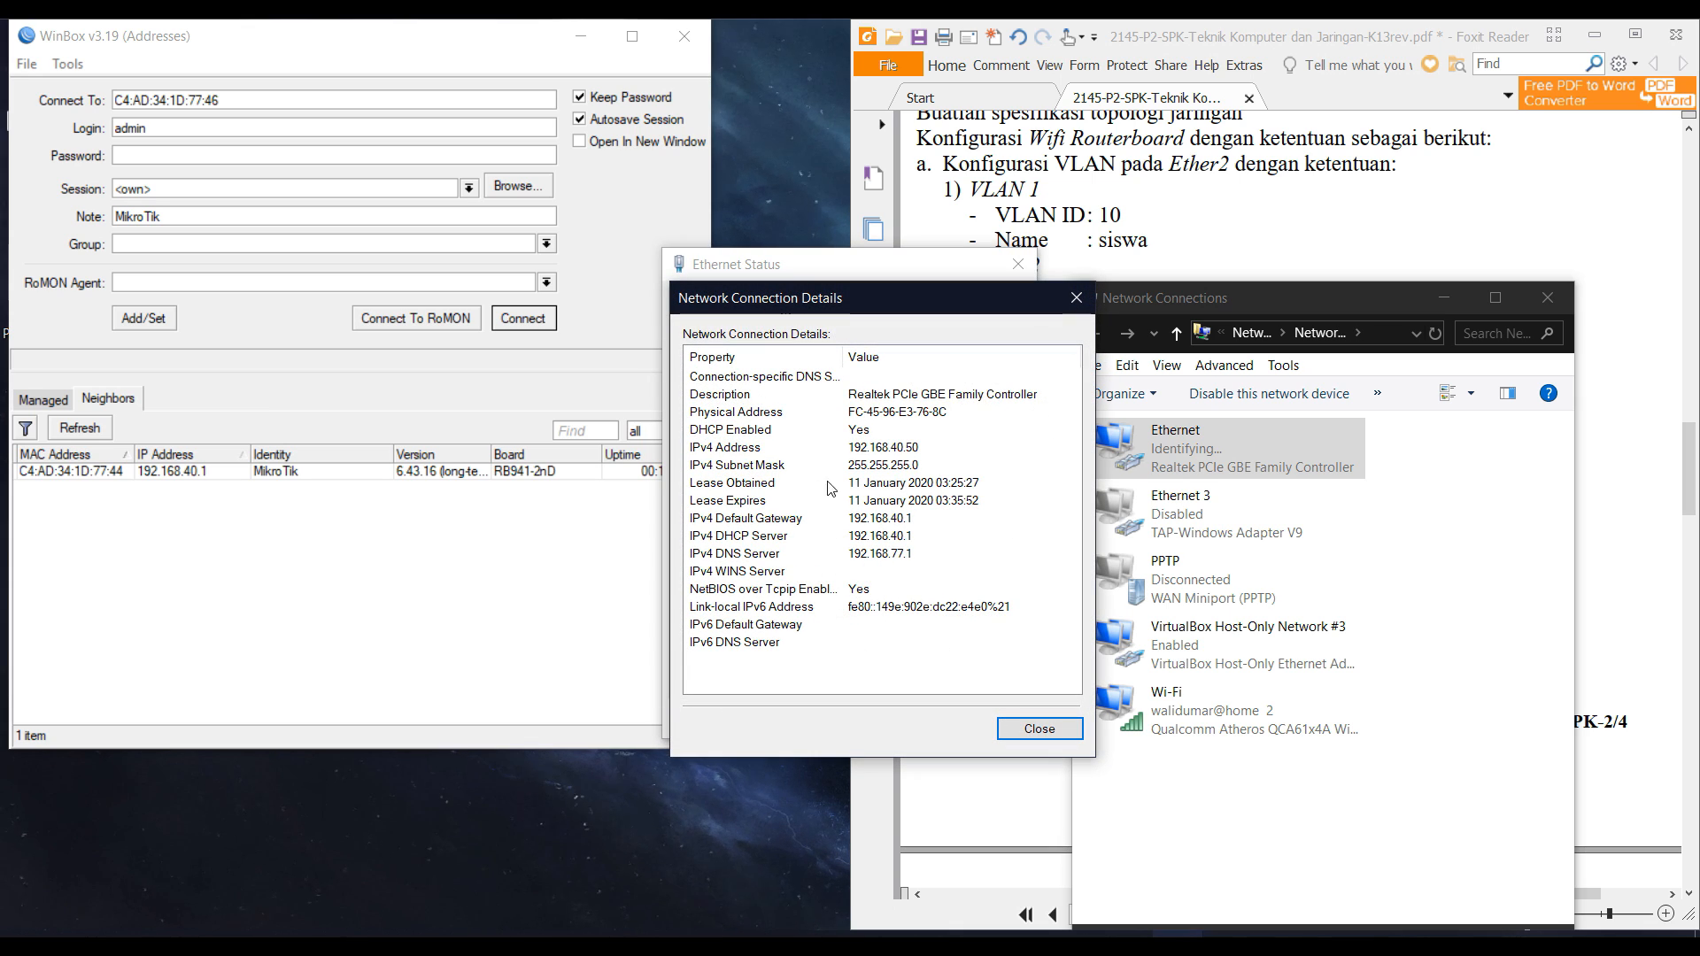
left_click(924, 451)
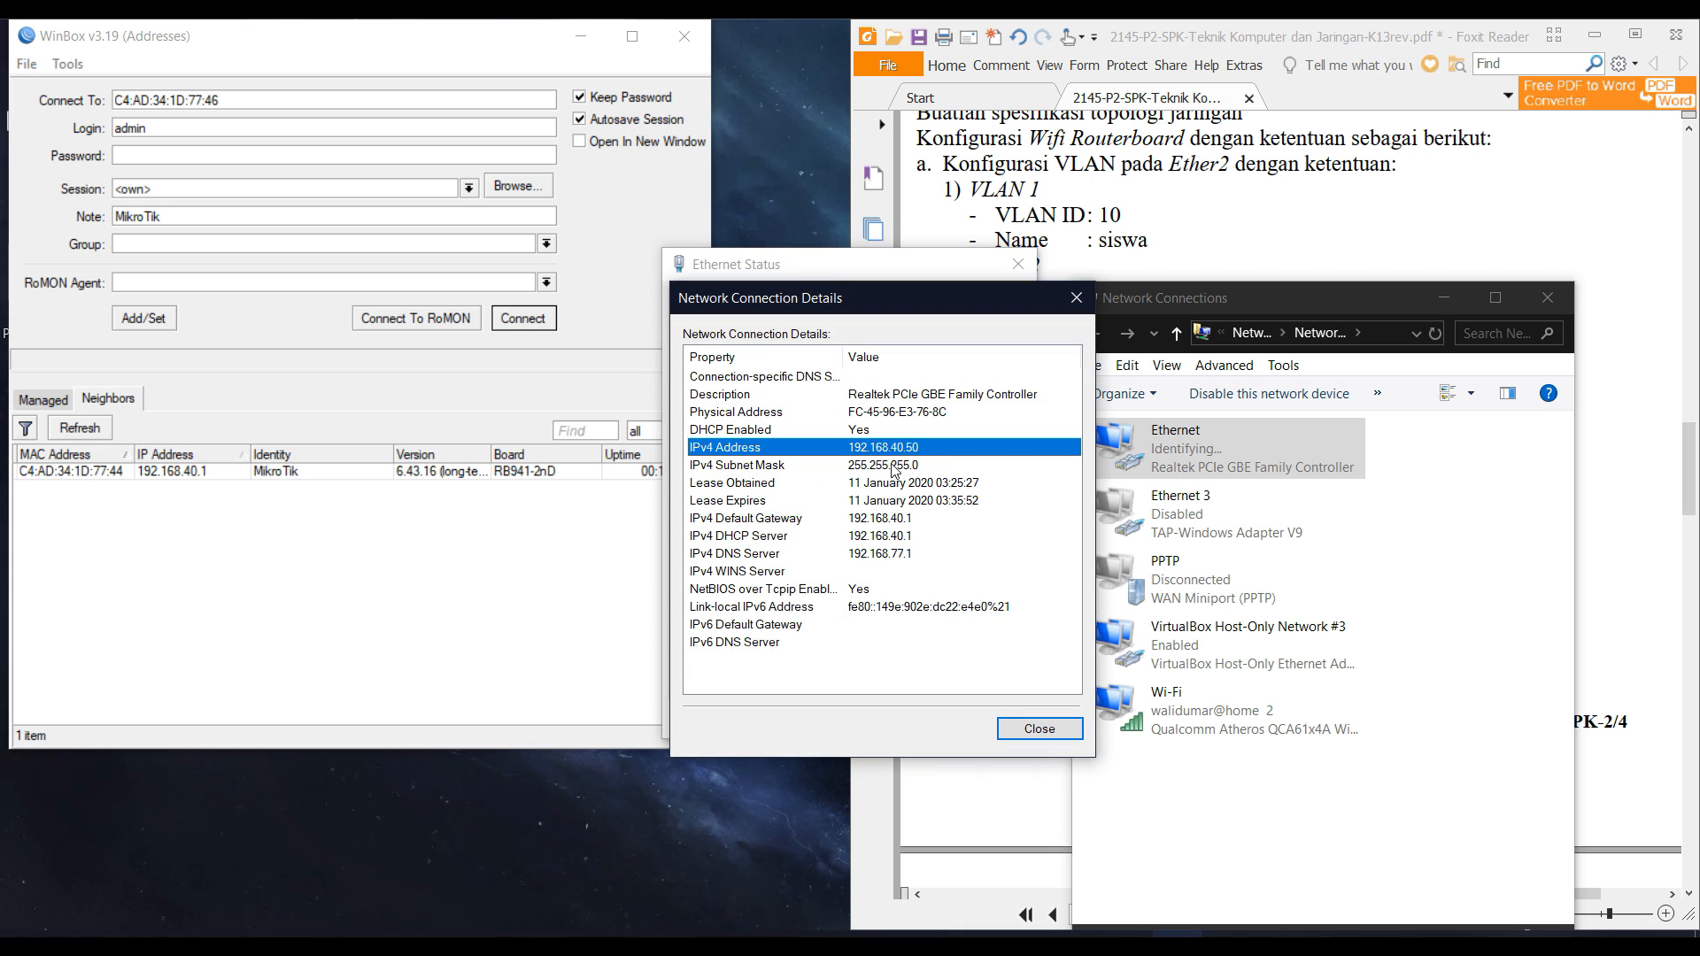
left_click(1128, 218)
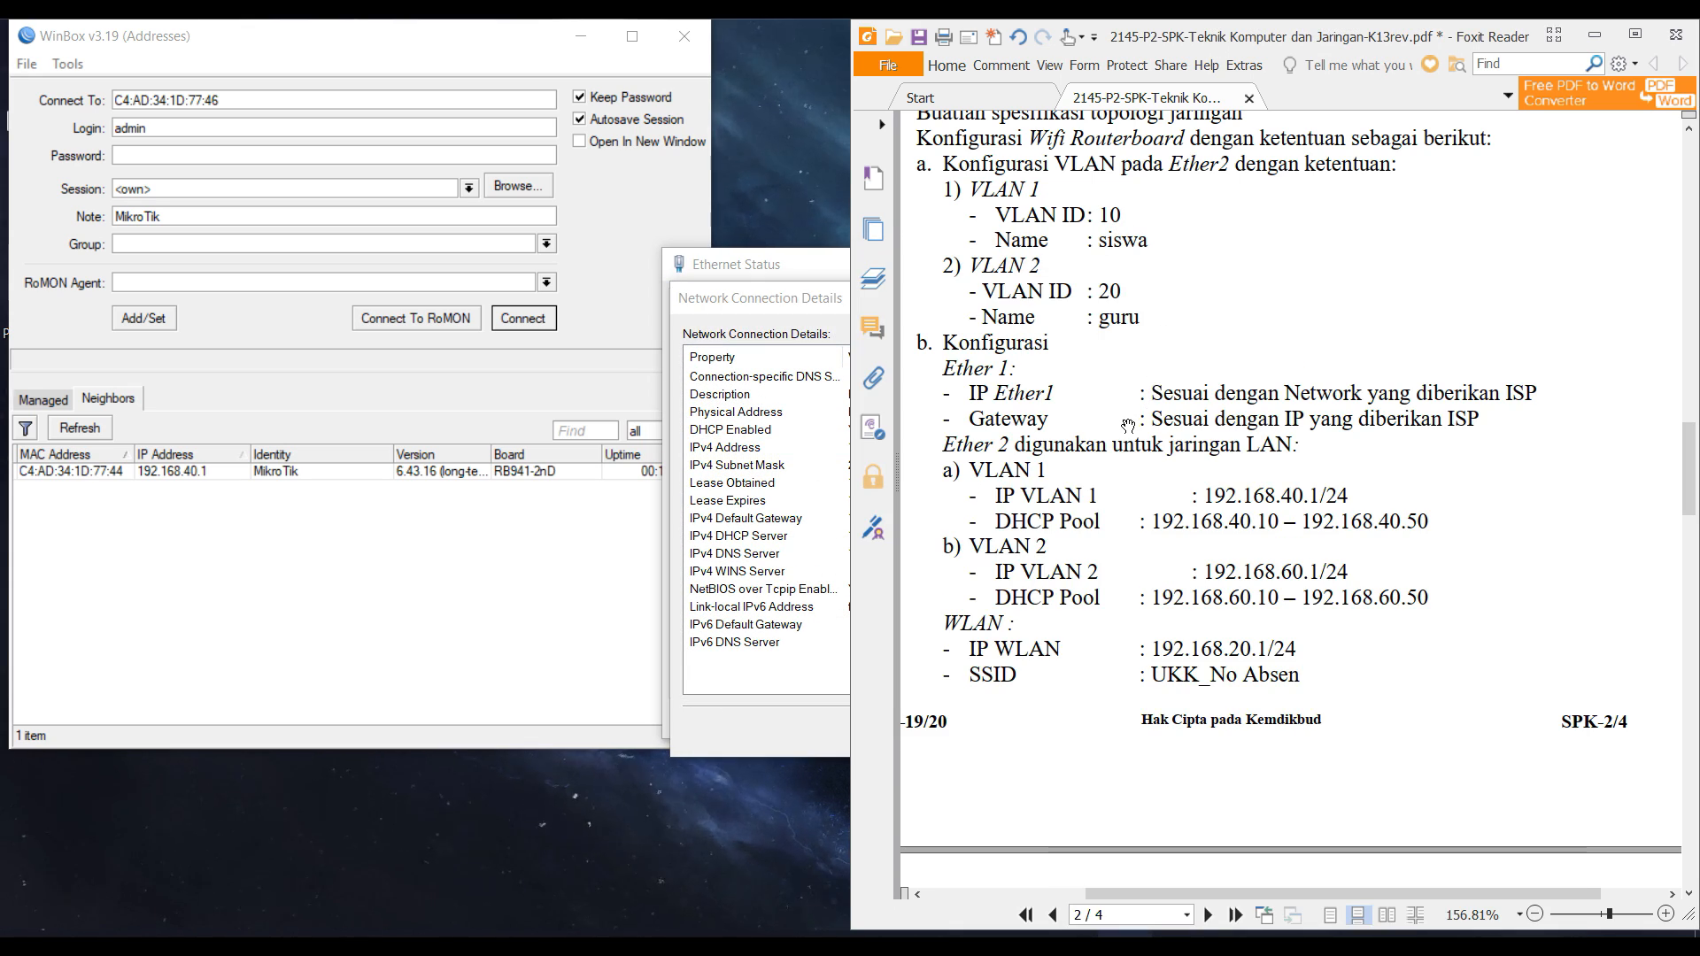
scroll(1123, 471, "down", 10)
scroll(1123, 471, "down", 5)
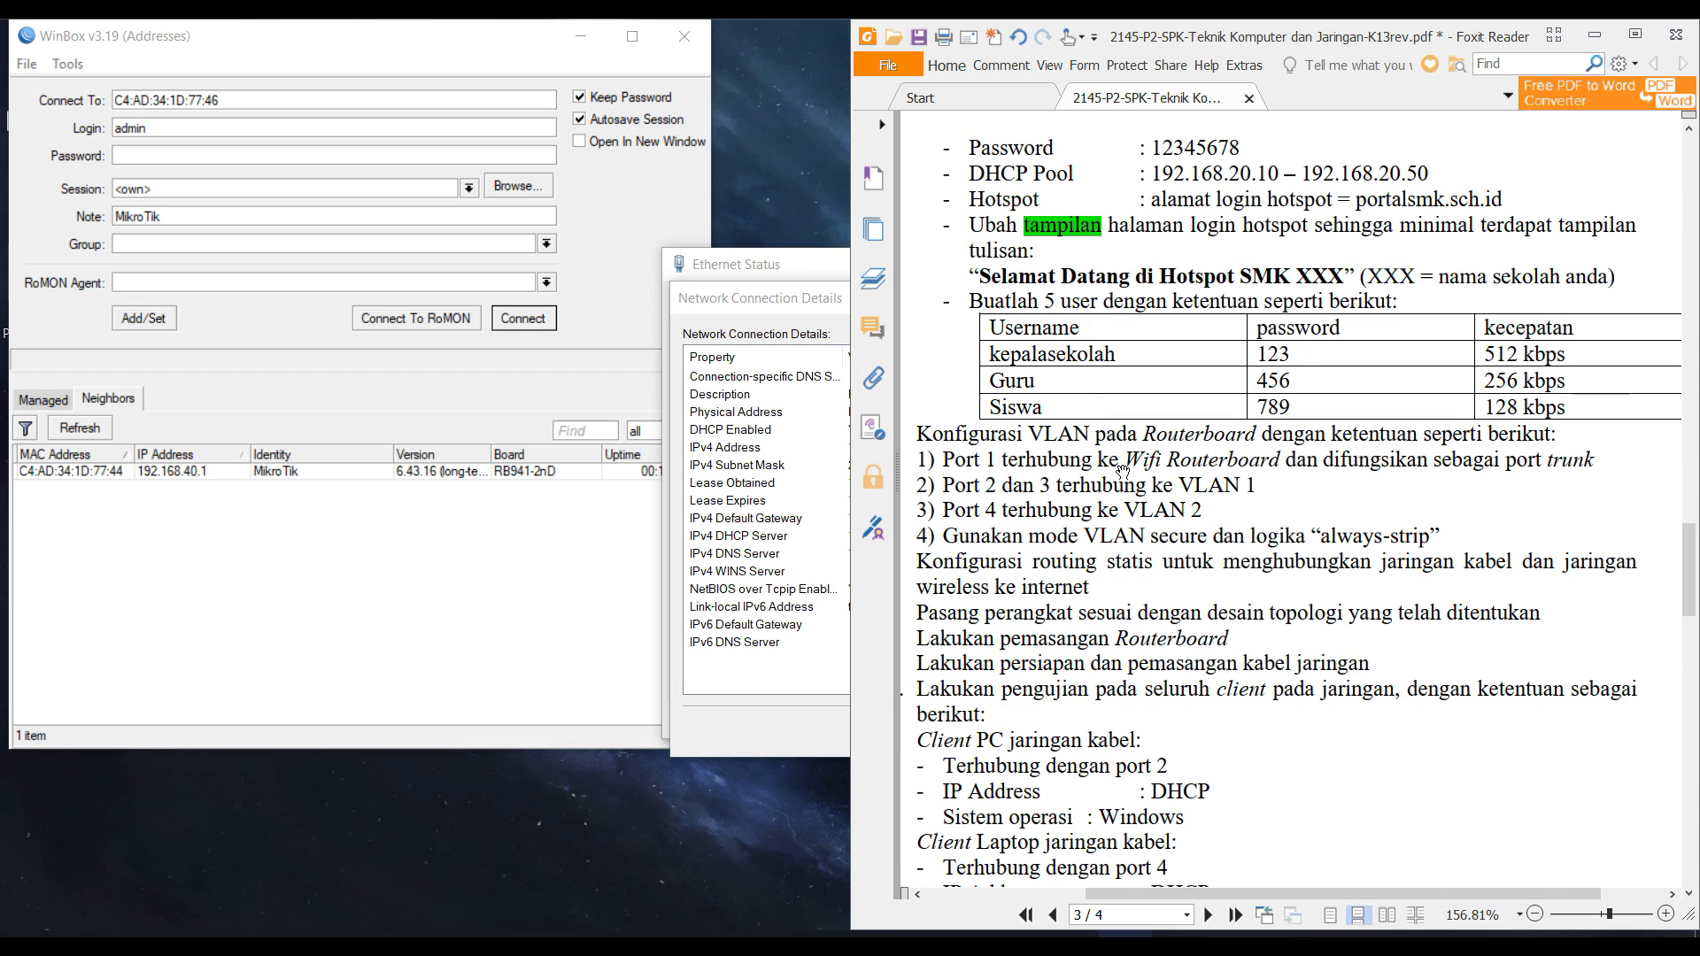
triple_click(1143, 486)
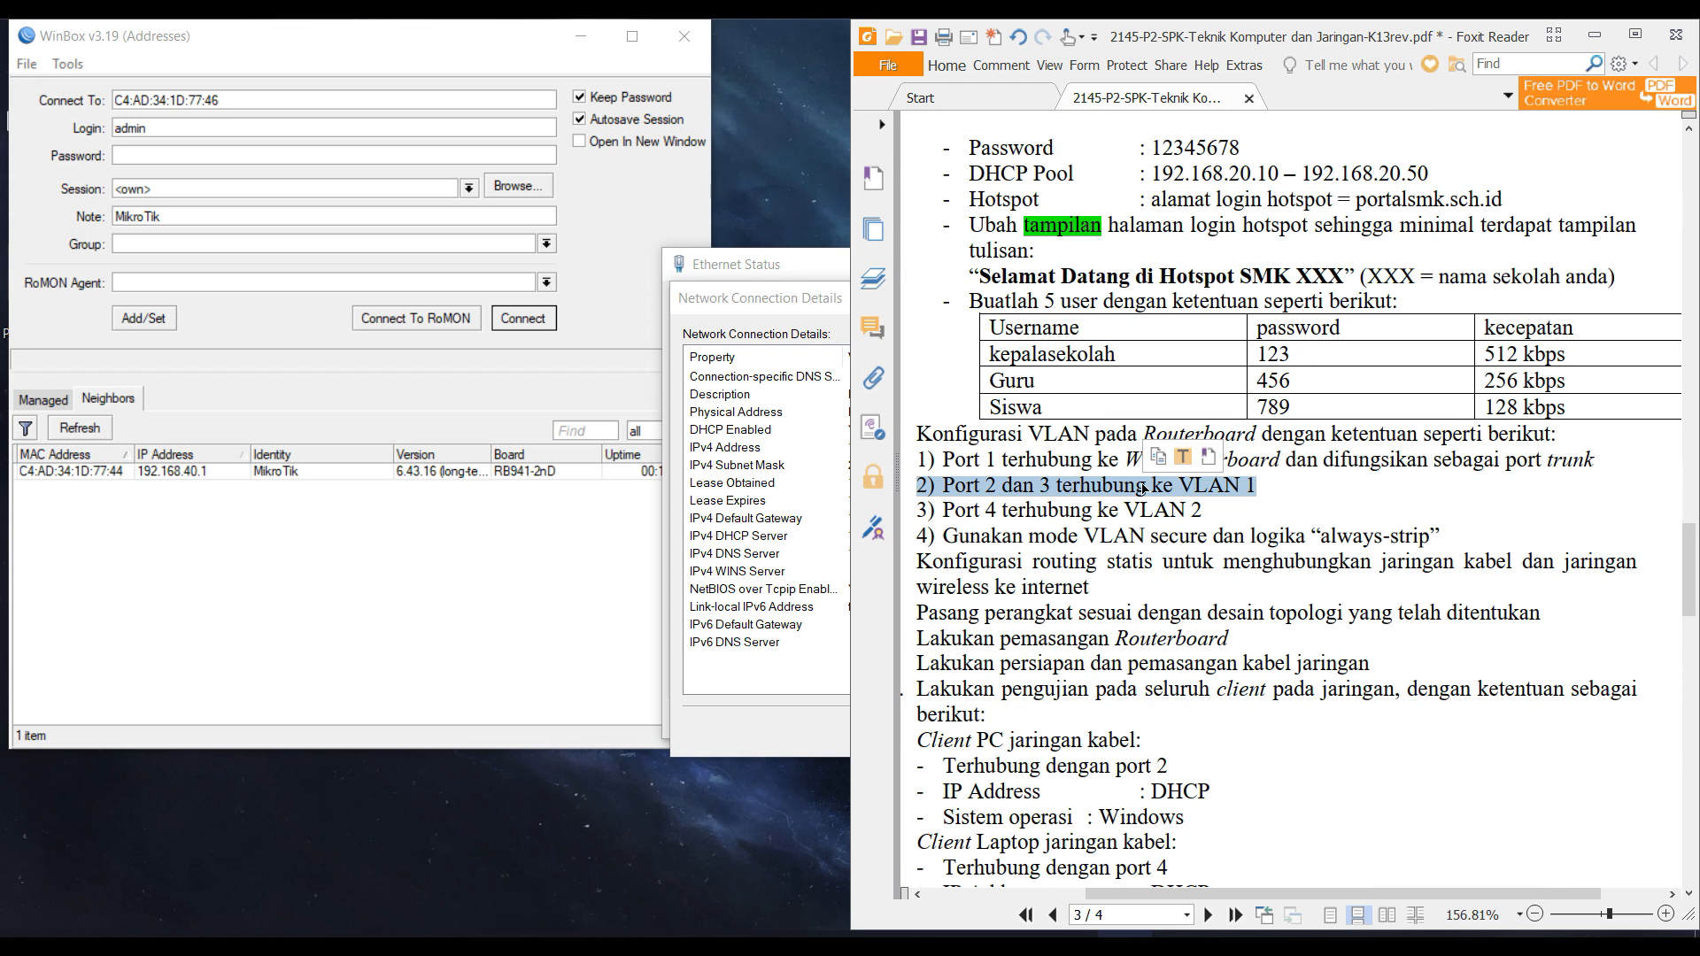
left_click(787, 520)
left_click(1043, 732)
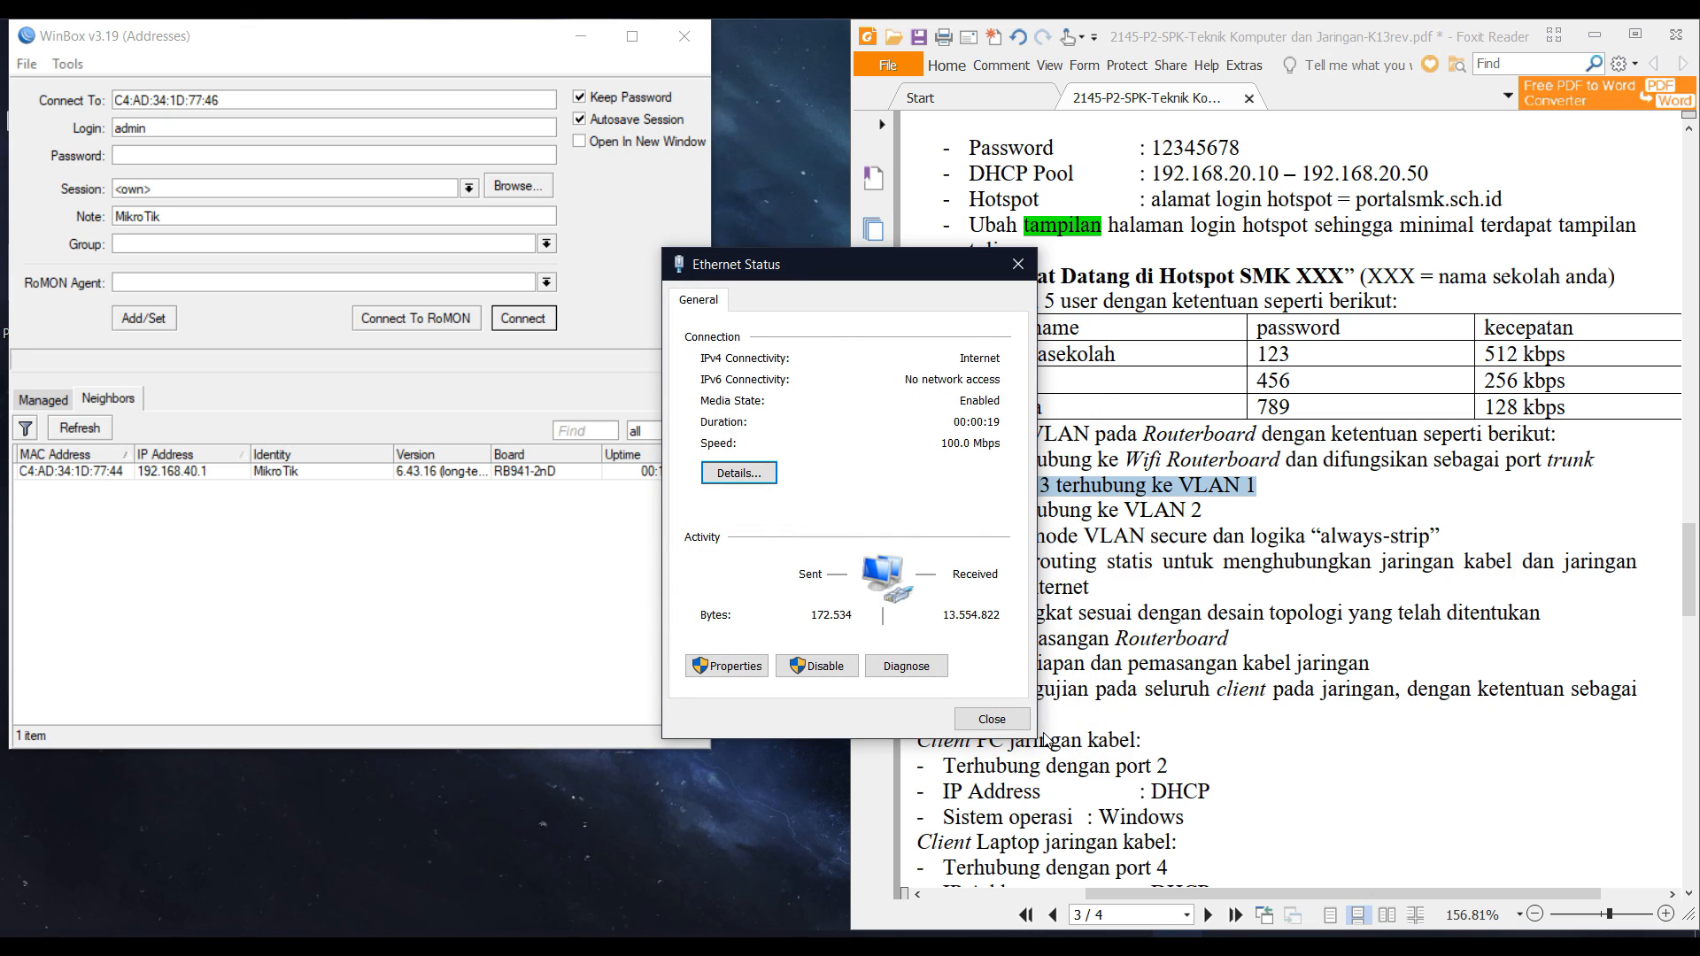
key("Escape")
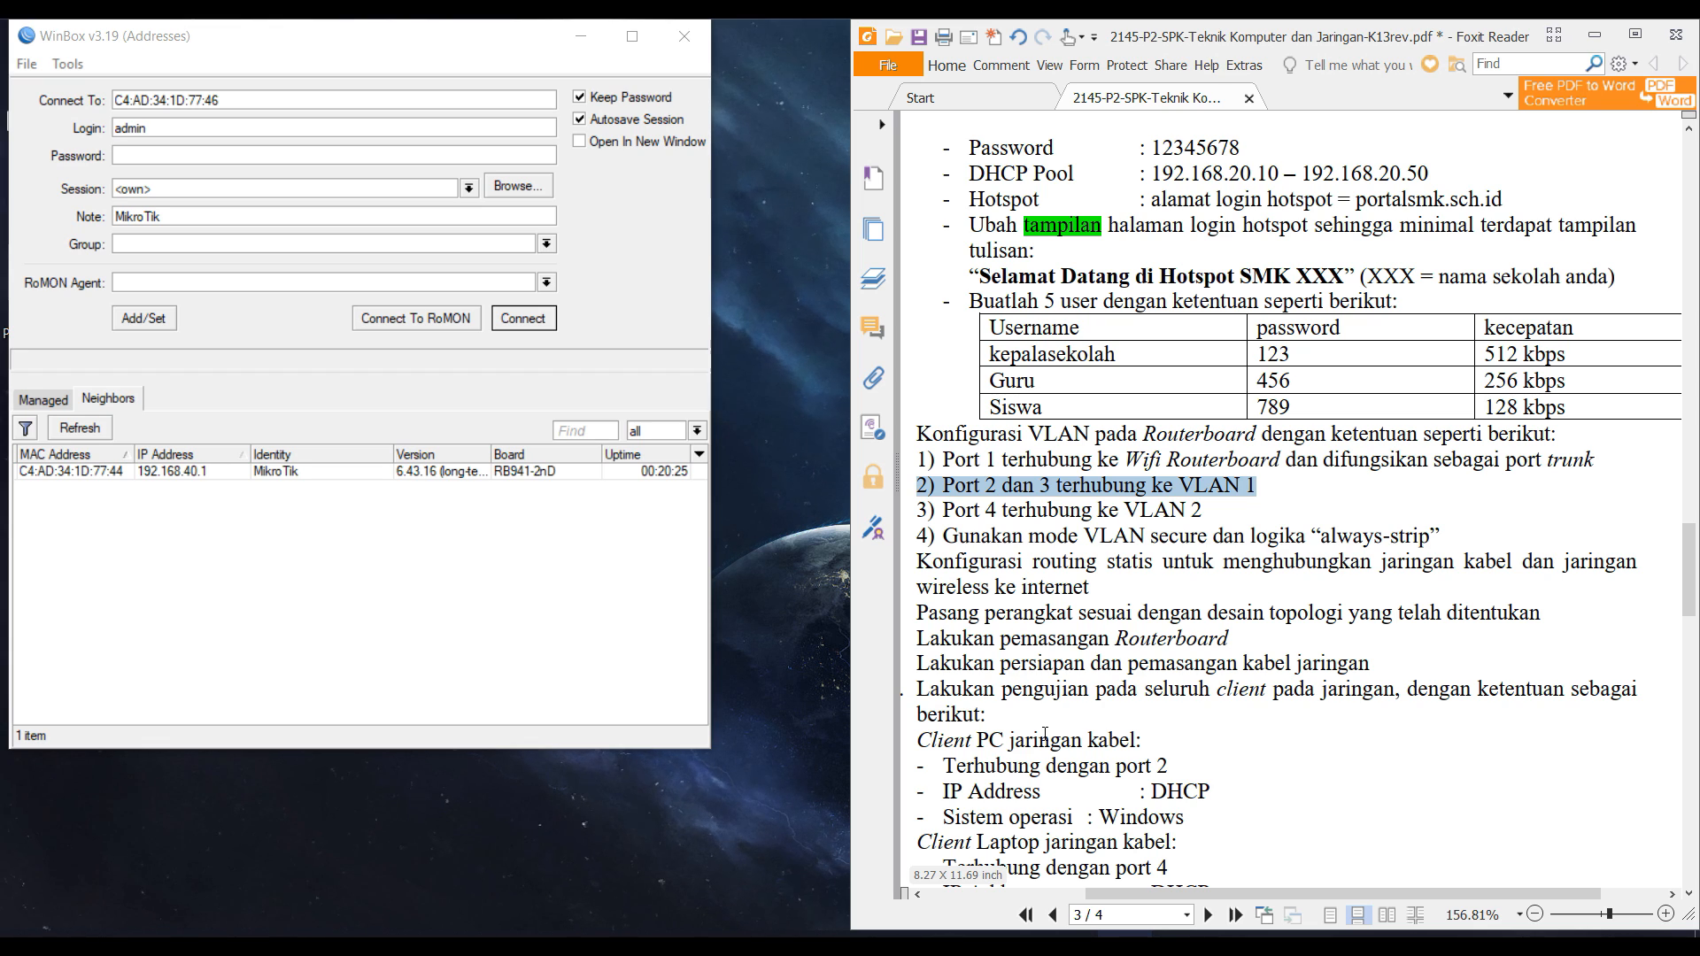
scroll(1045, 735, "up", 10)
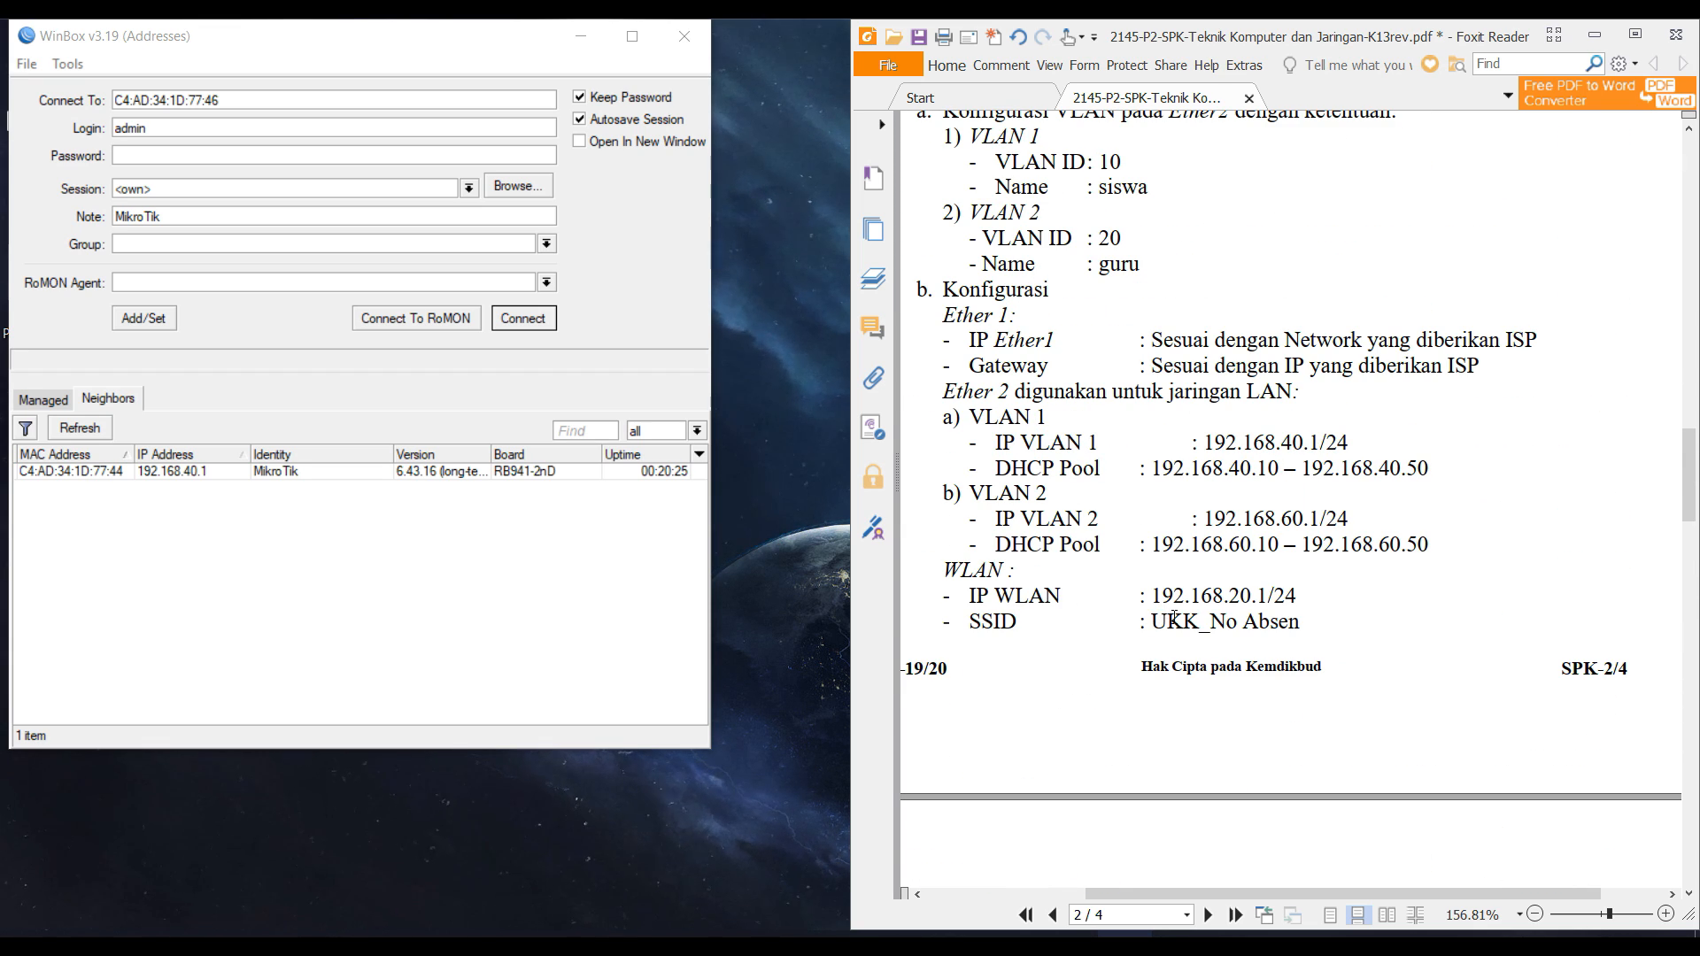
left_click(1181, 944)
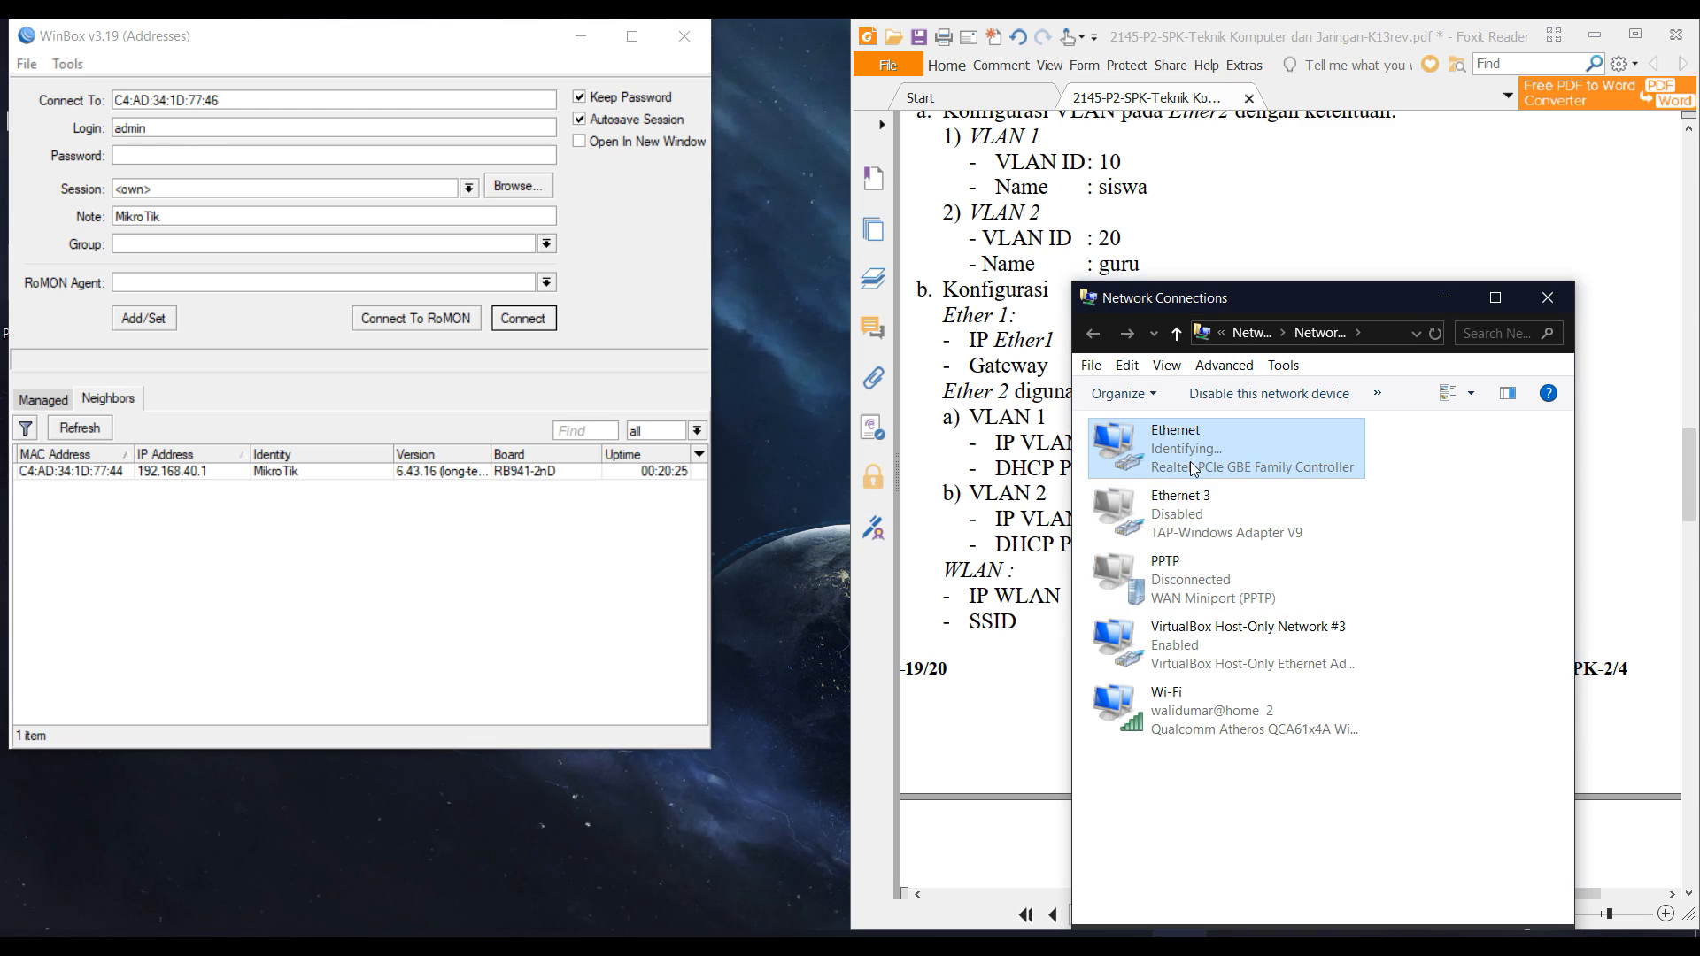
Check the Ethernet adapter's new IPv4 address 192.168.60.50.
double_click(1190, 459)
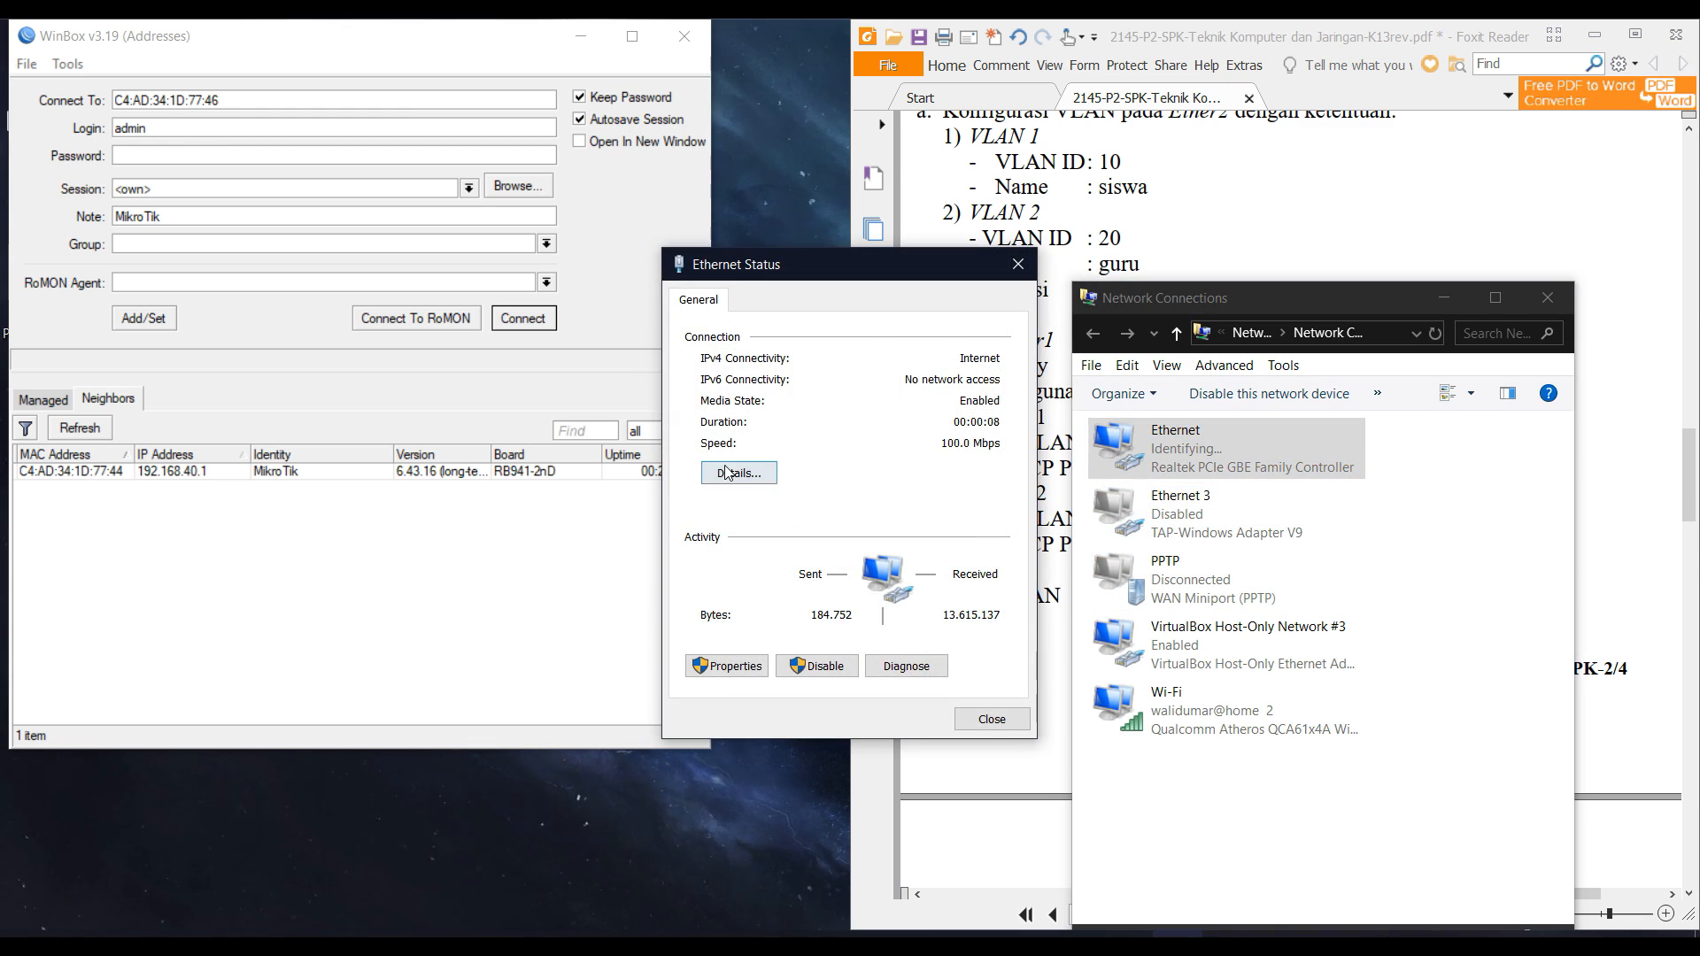
left_click(735, 478)
left_click(944, 452)
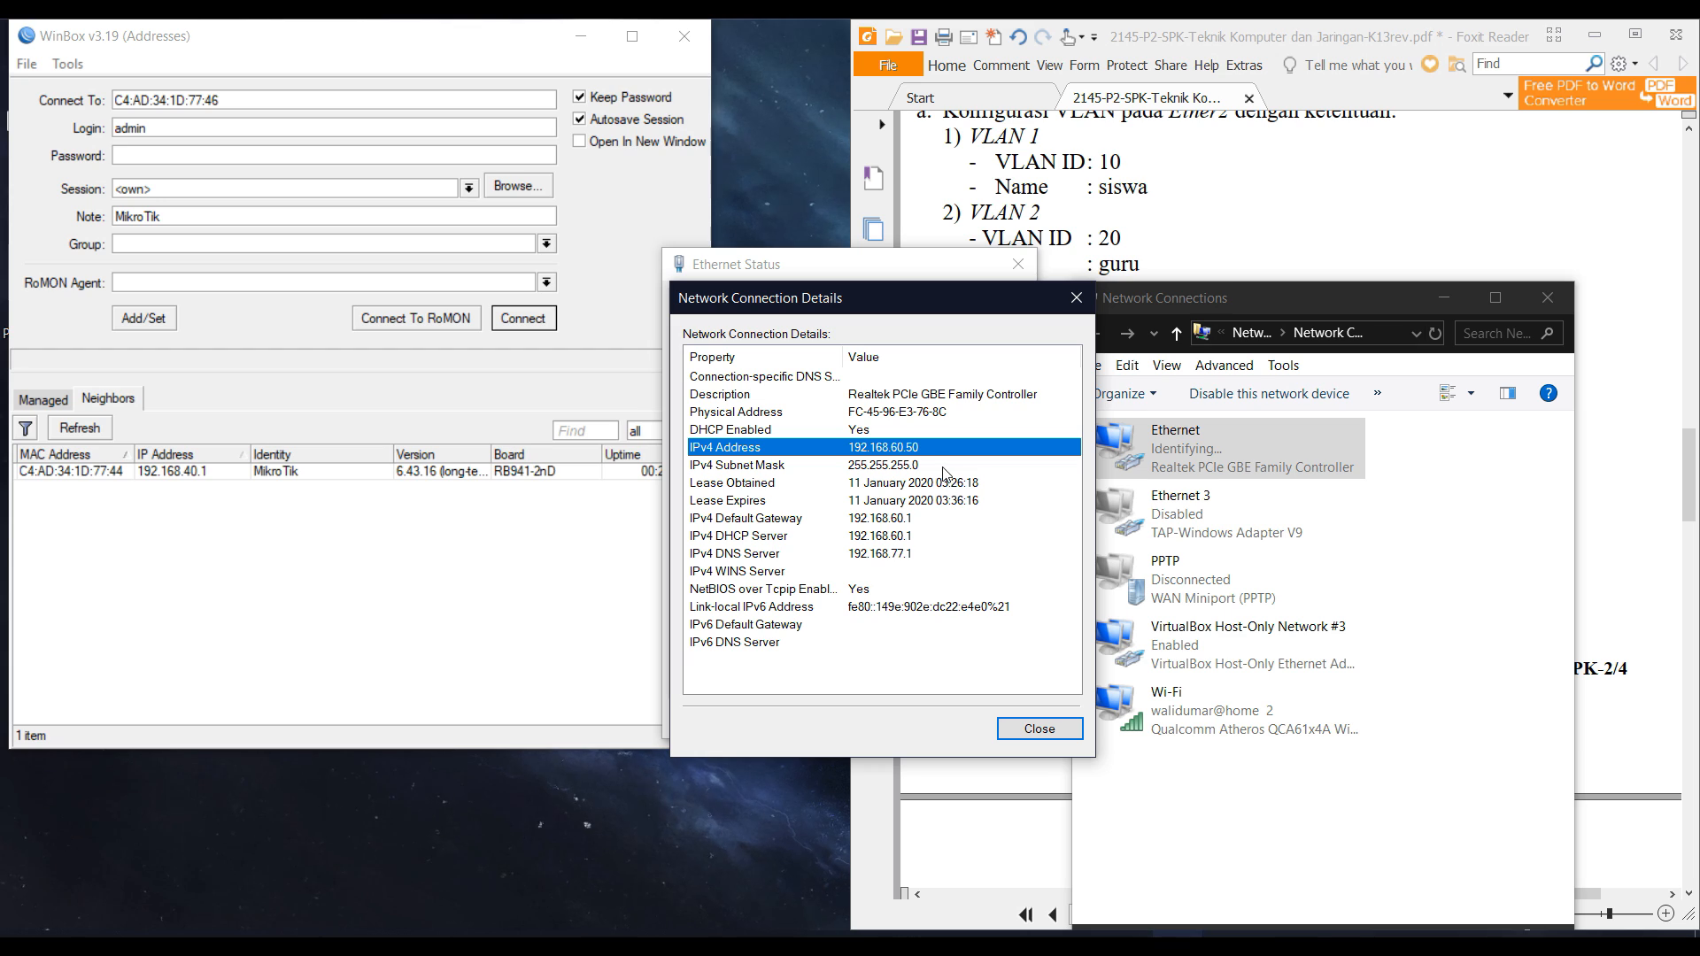
Run ping google.com in cmd, confirm 0% loss, and exit the prompt.
key("super+r")
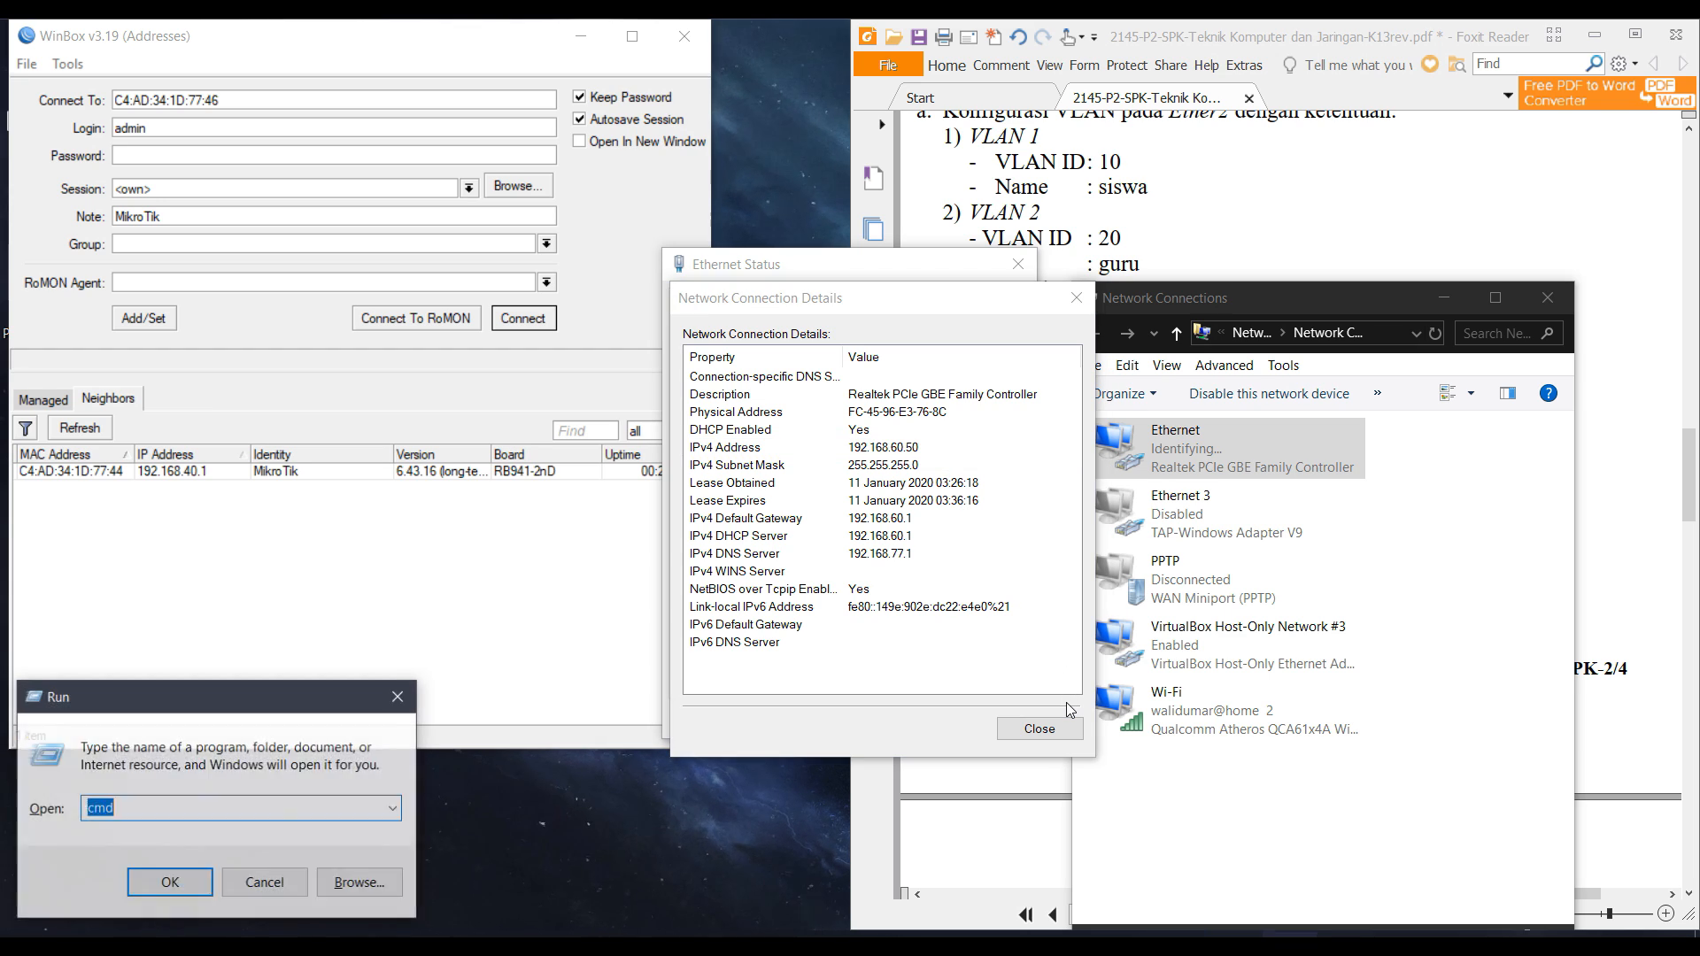
type("cmd")
key("Return")
type("ping google.com")
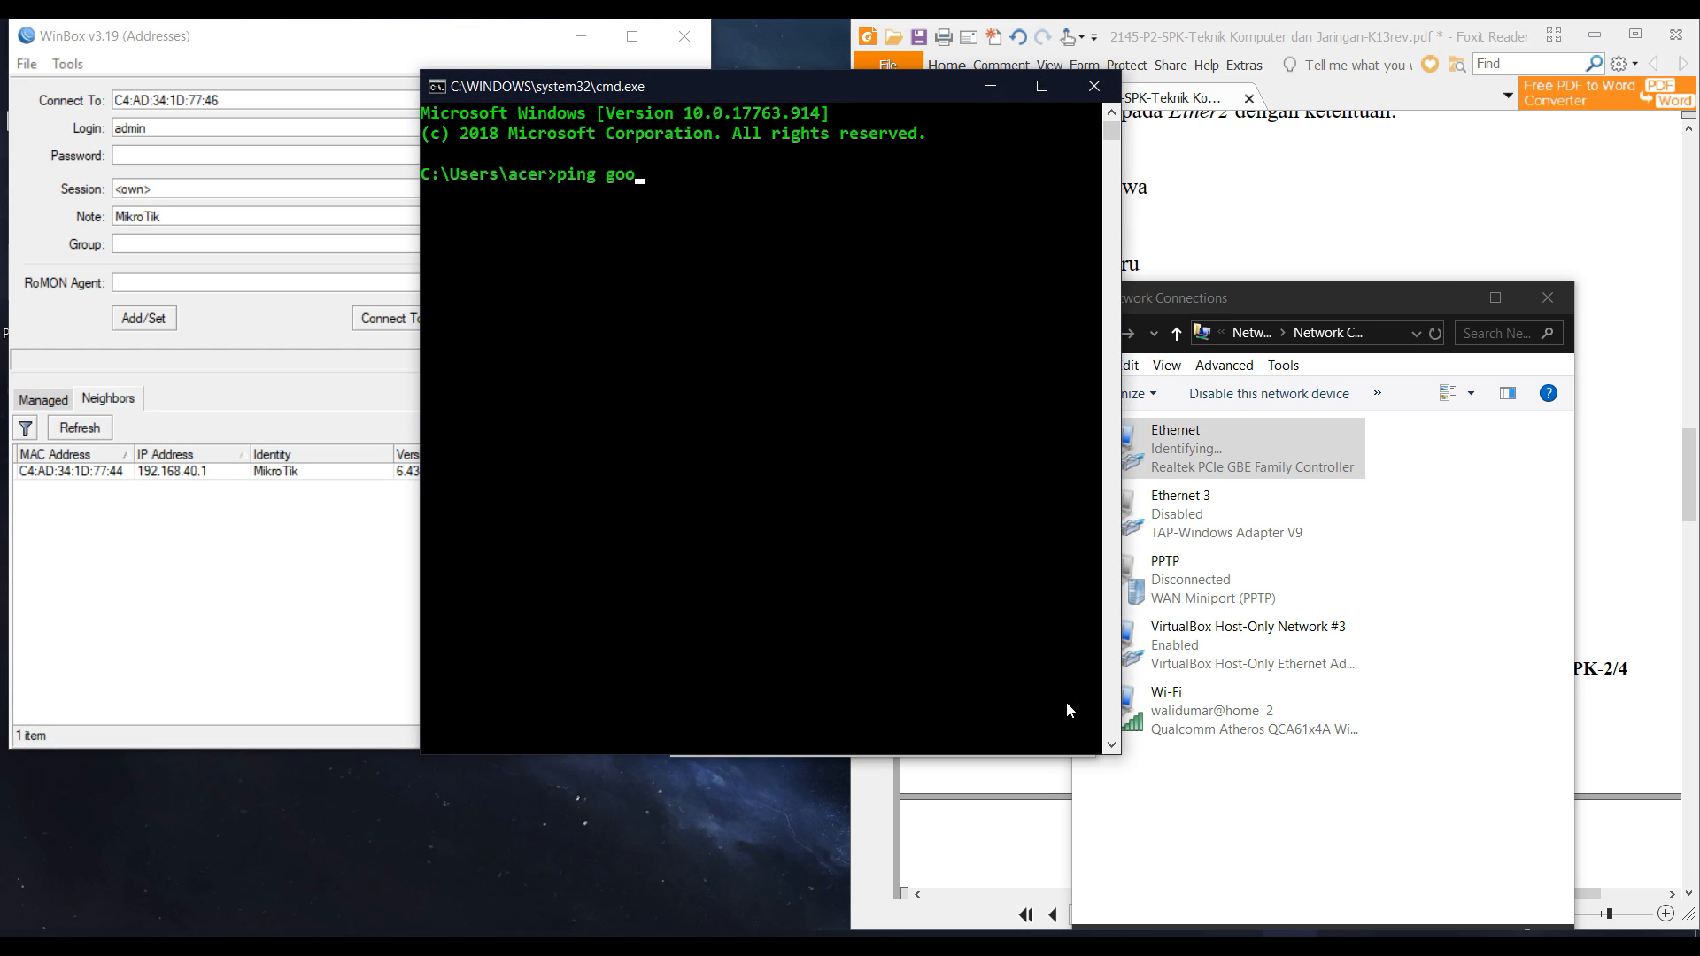
key("Return")
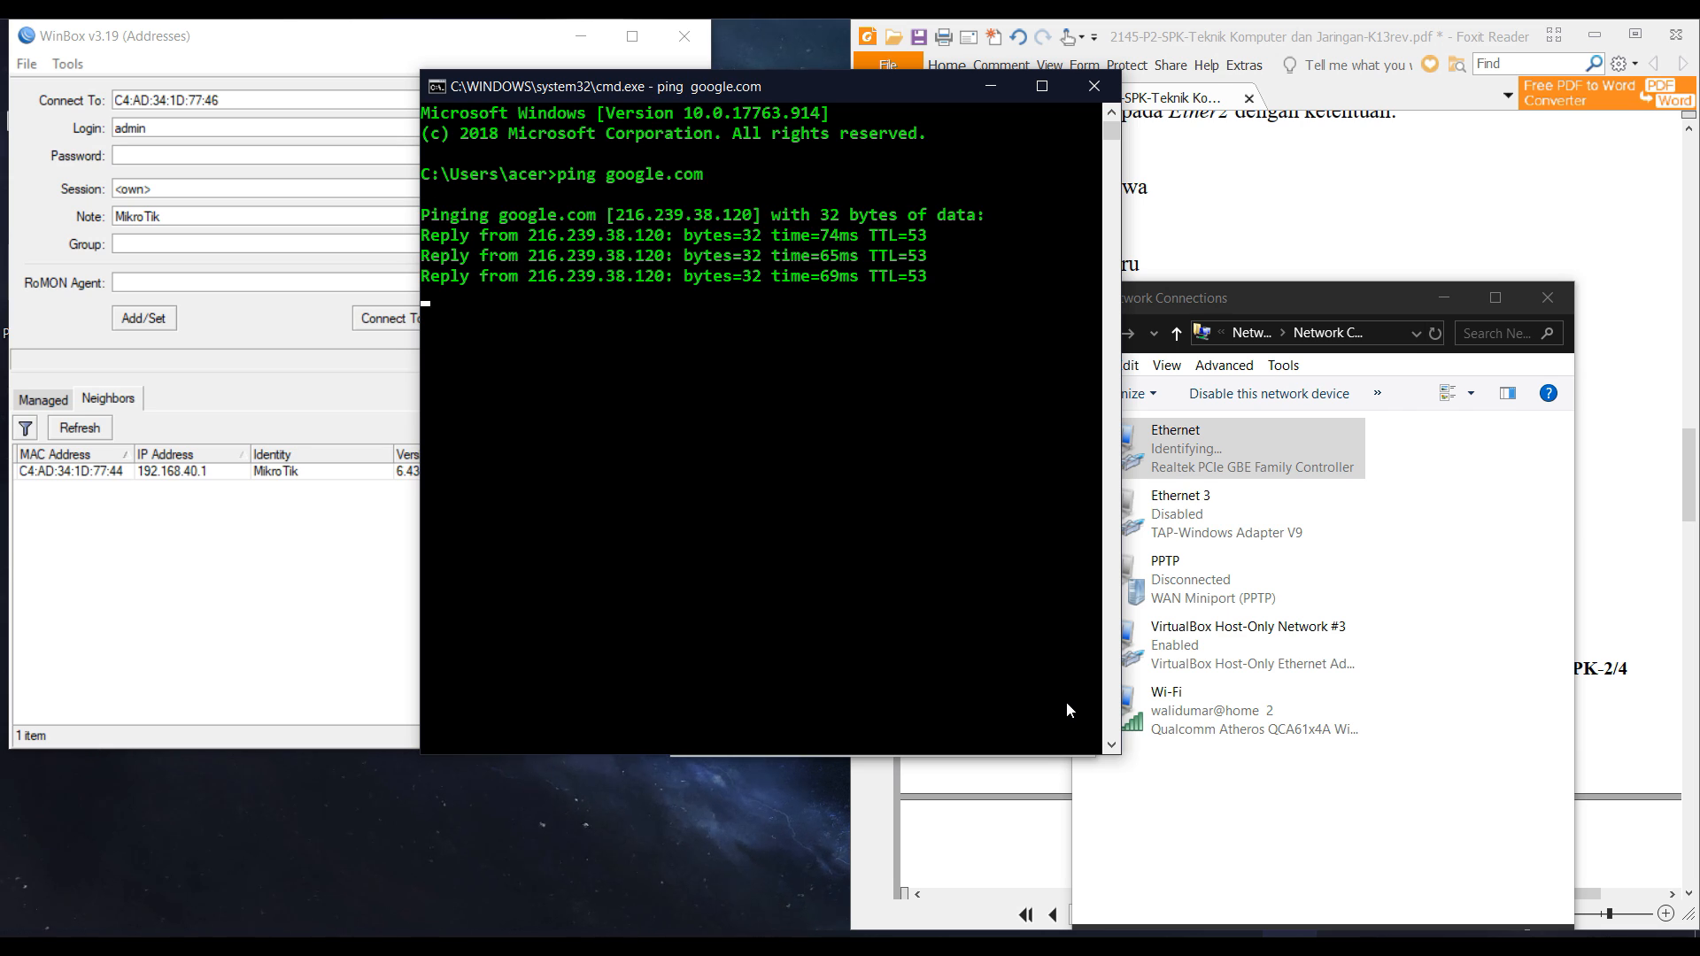
type("exit")
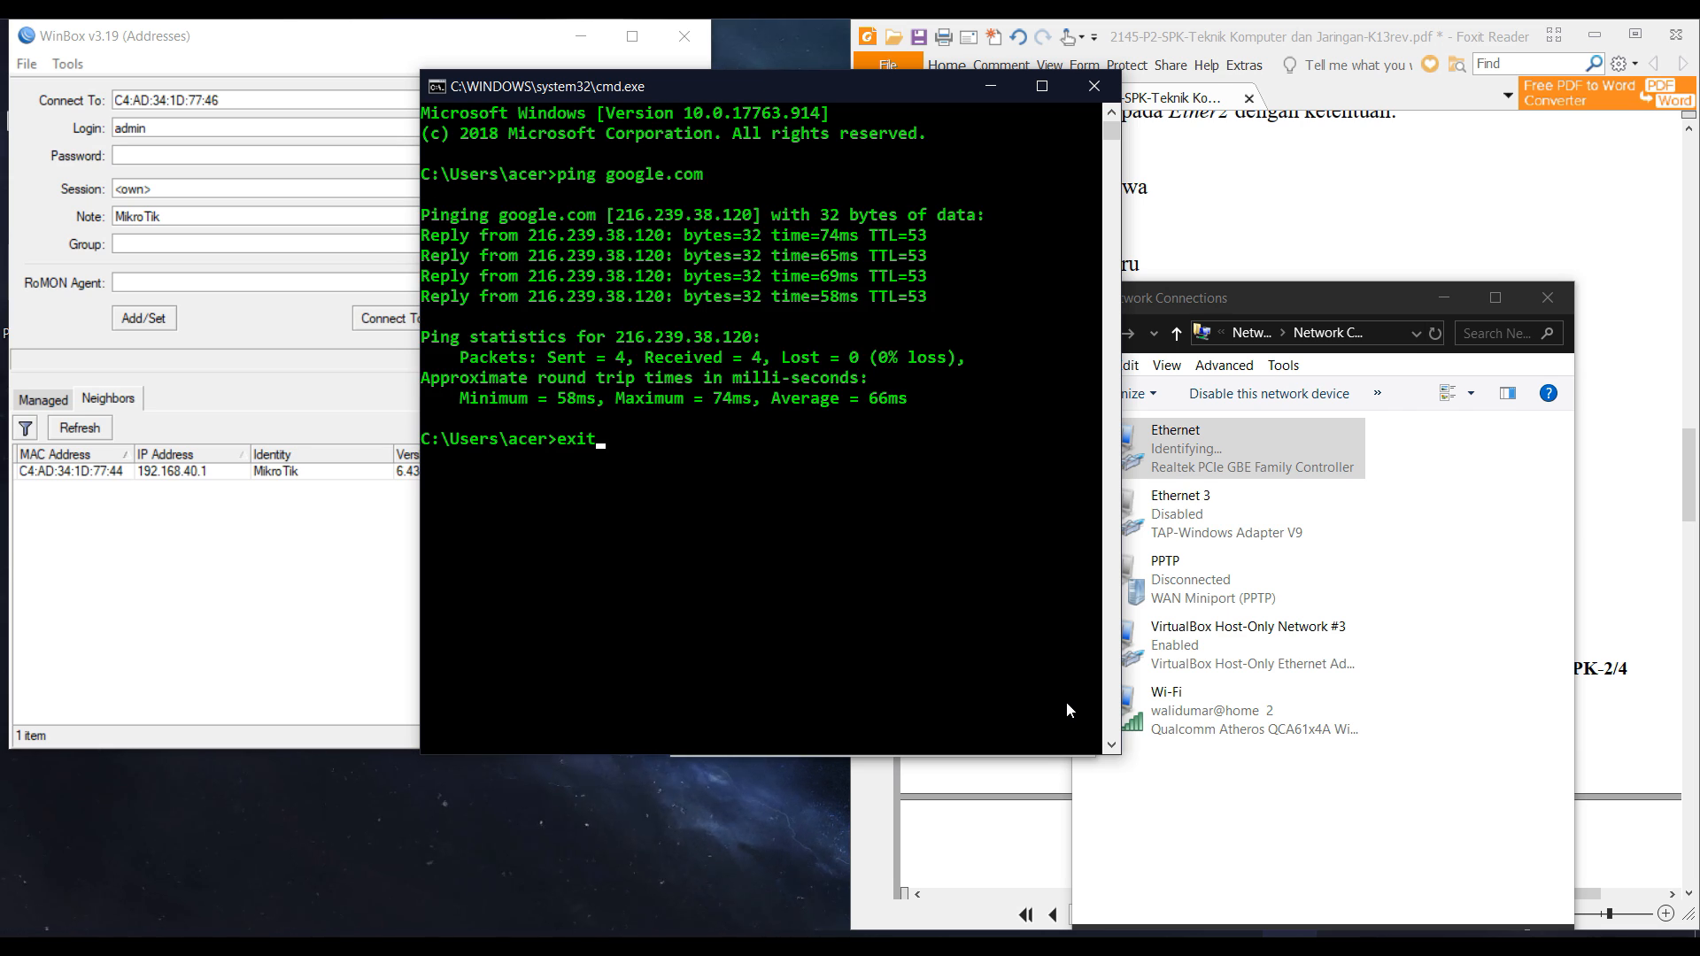
key("Return")
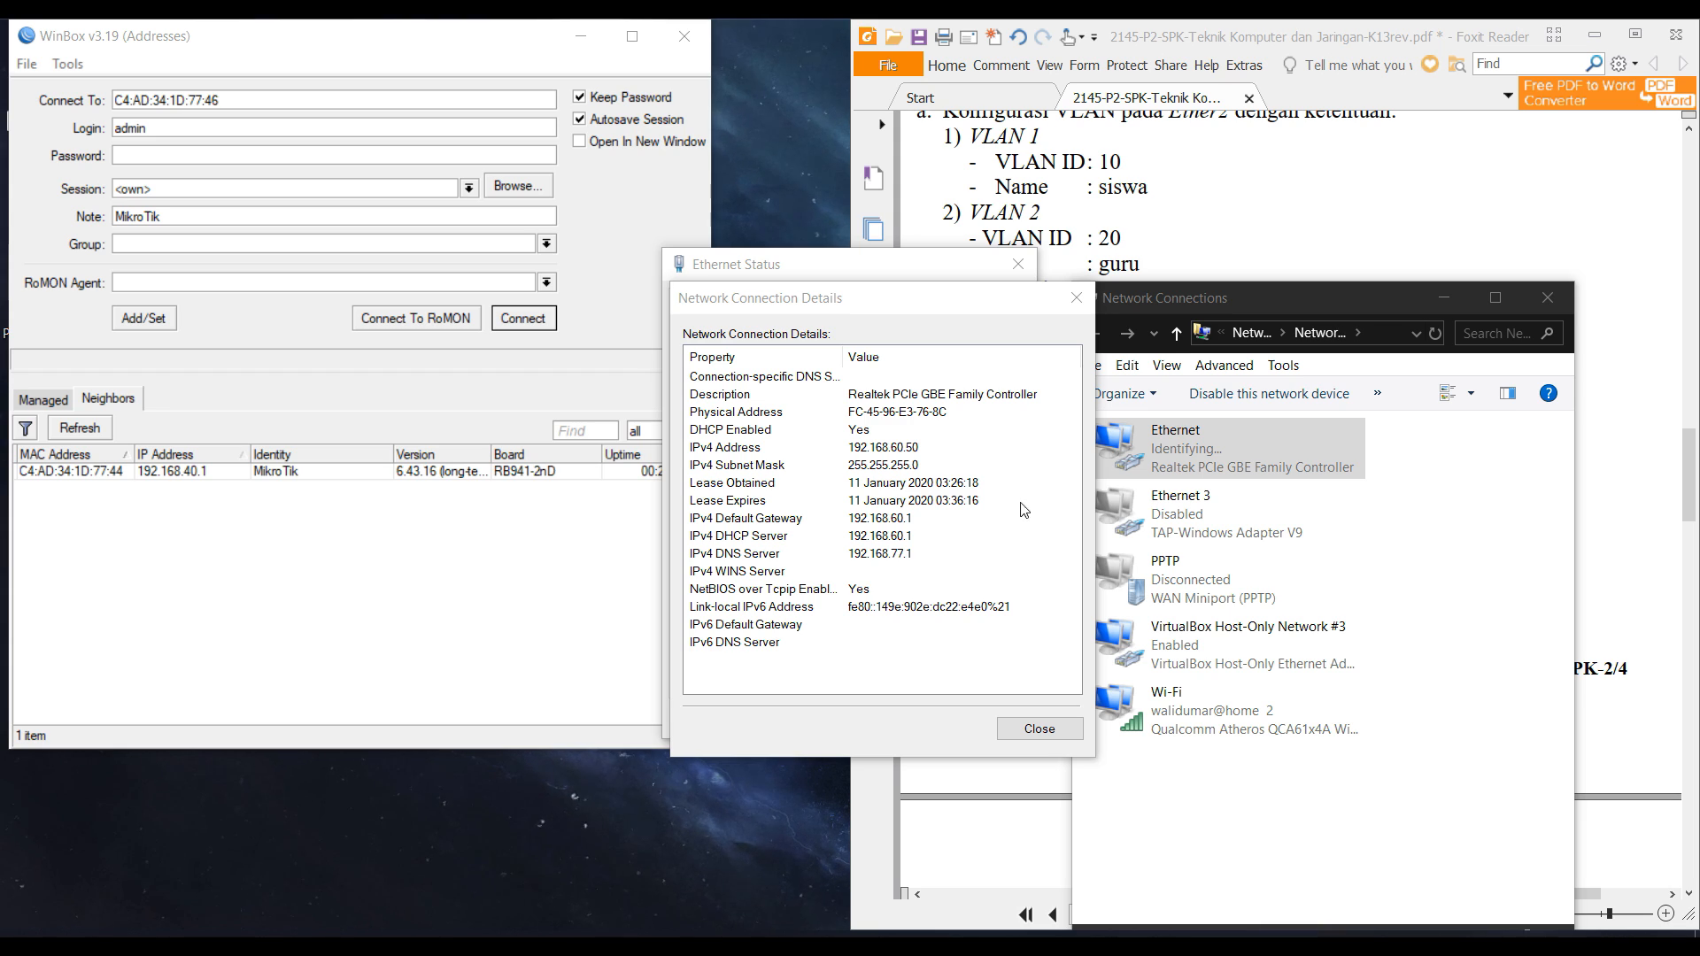
left_click(600, 609)
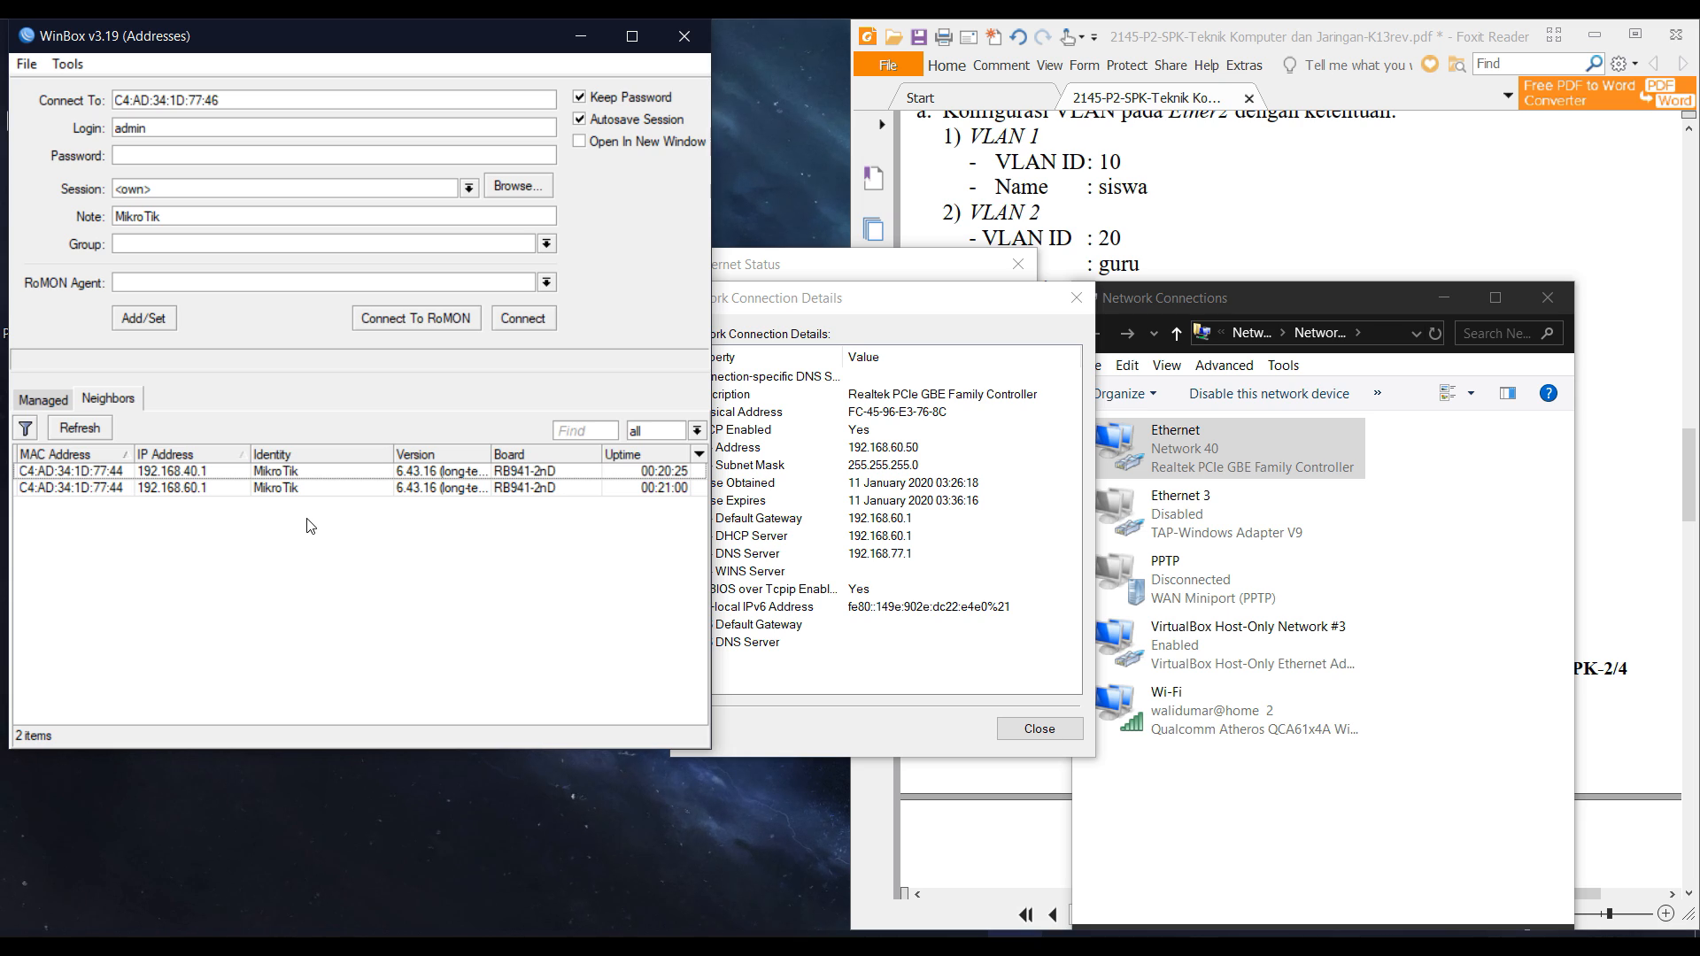
Refresh WinBox neighbors, select the 192.168.60.1 router, and close the Ethernet detail dialogs.
left_click(94, 427)
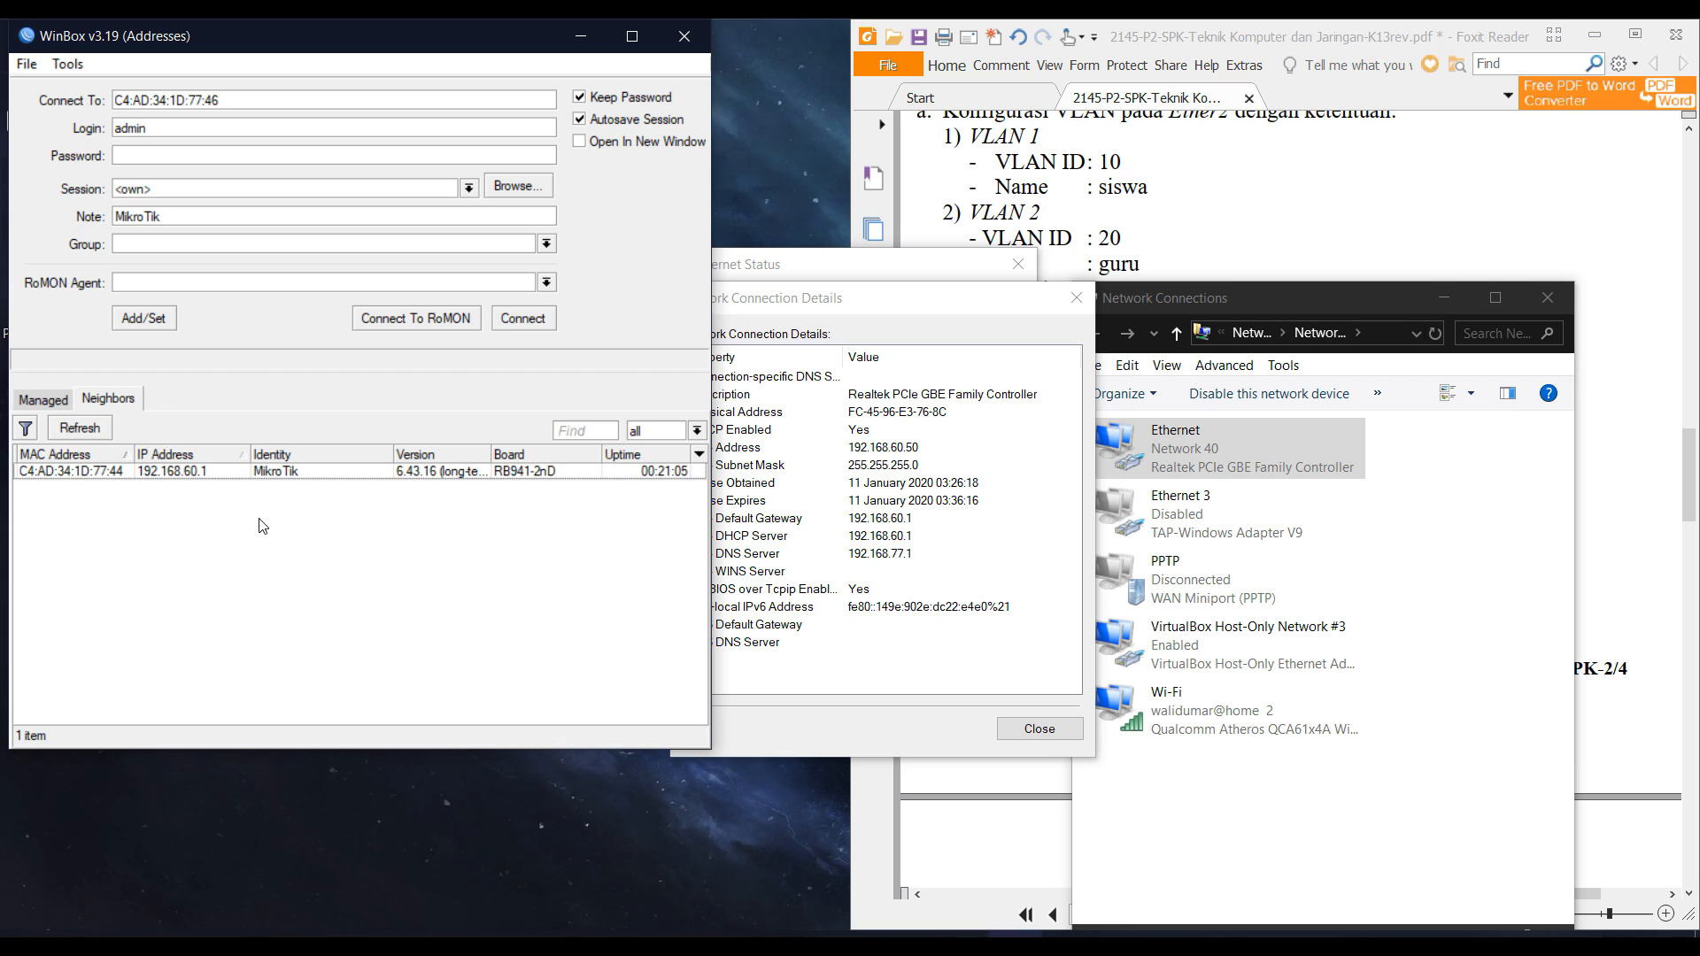
left_click(124, 471)
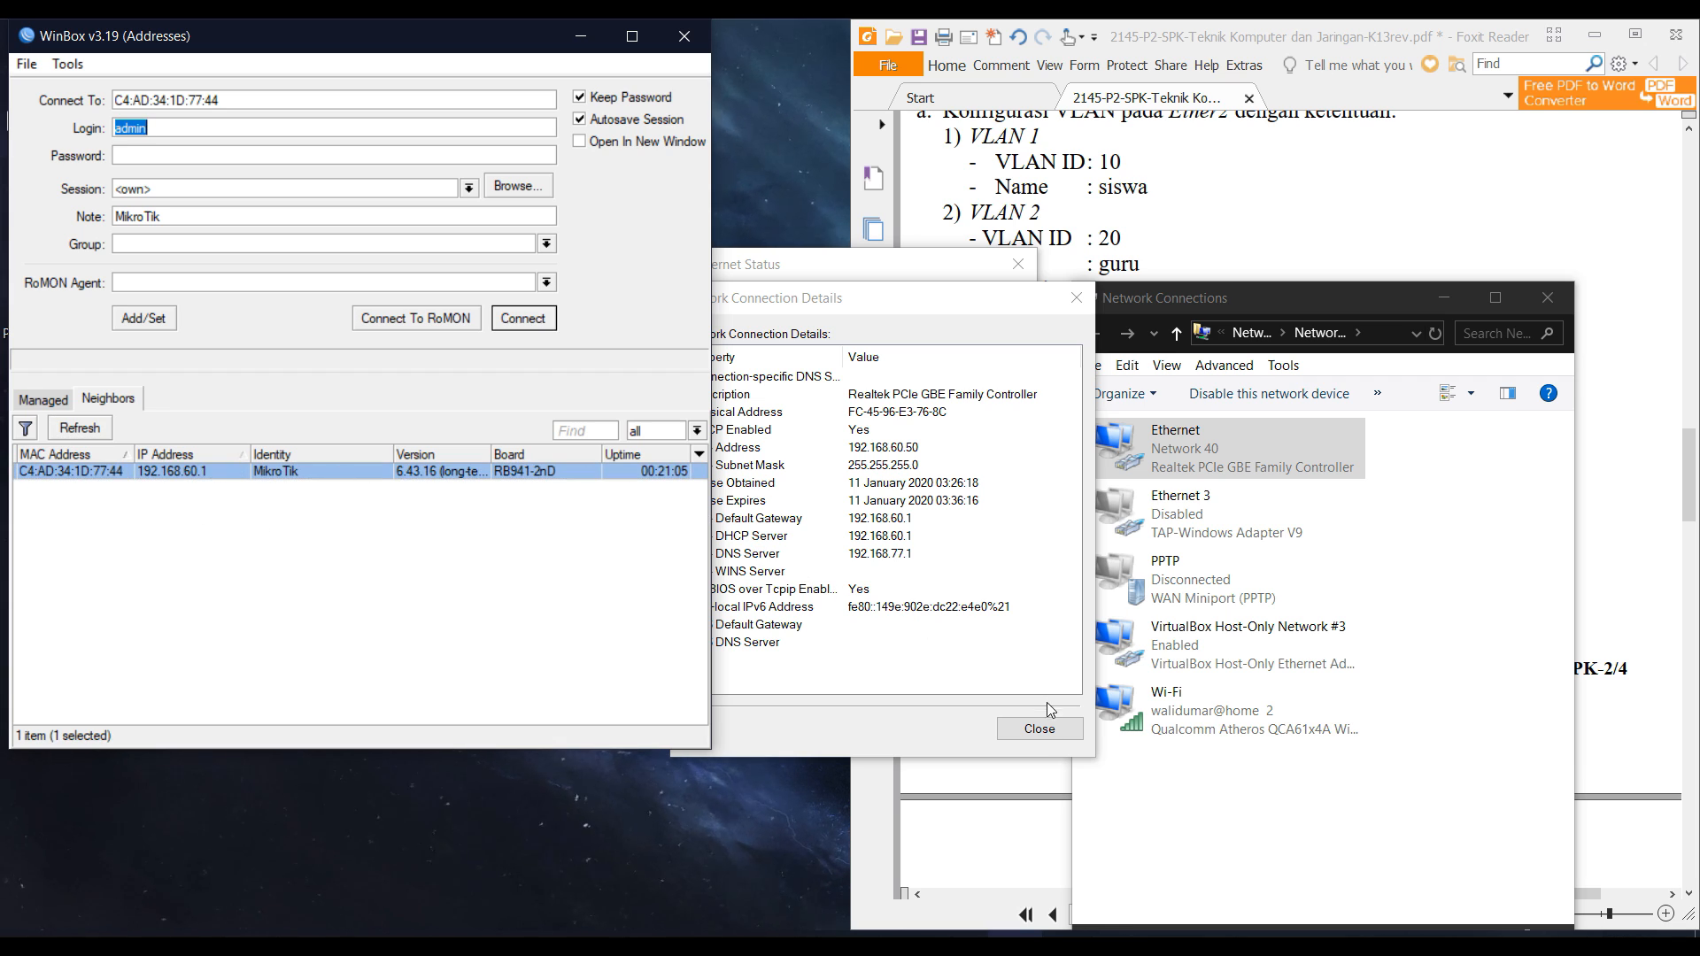
left_click(1040, 729)
left_click(974, 714)
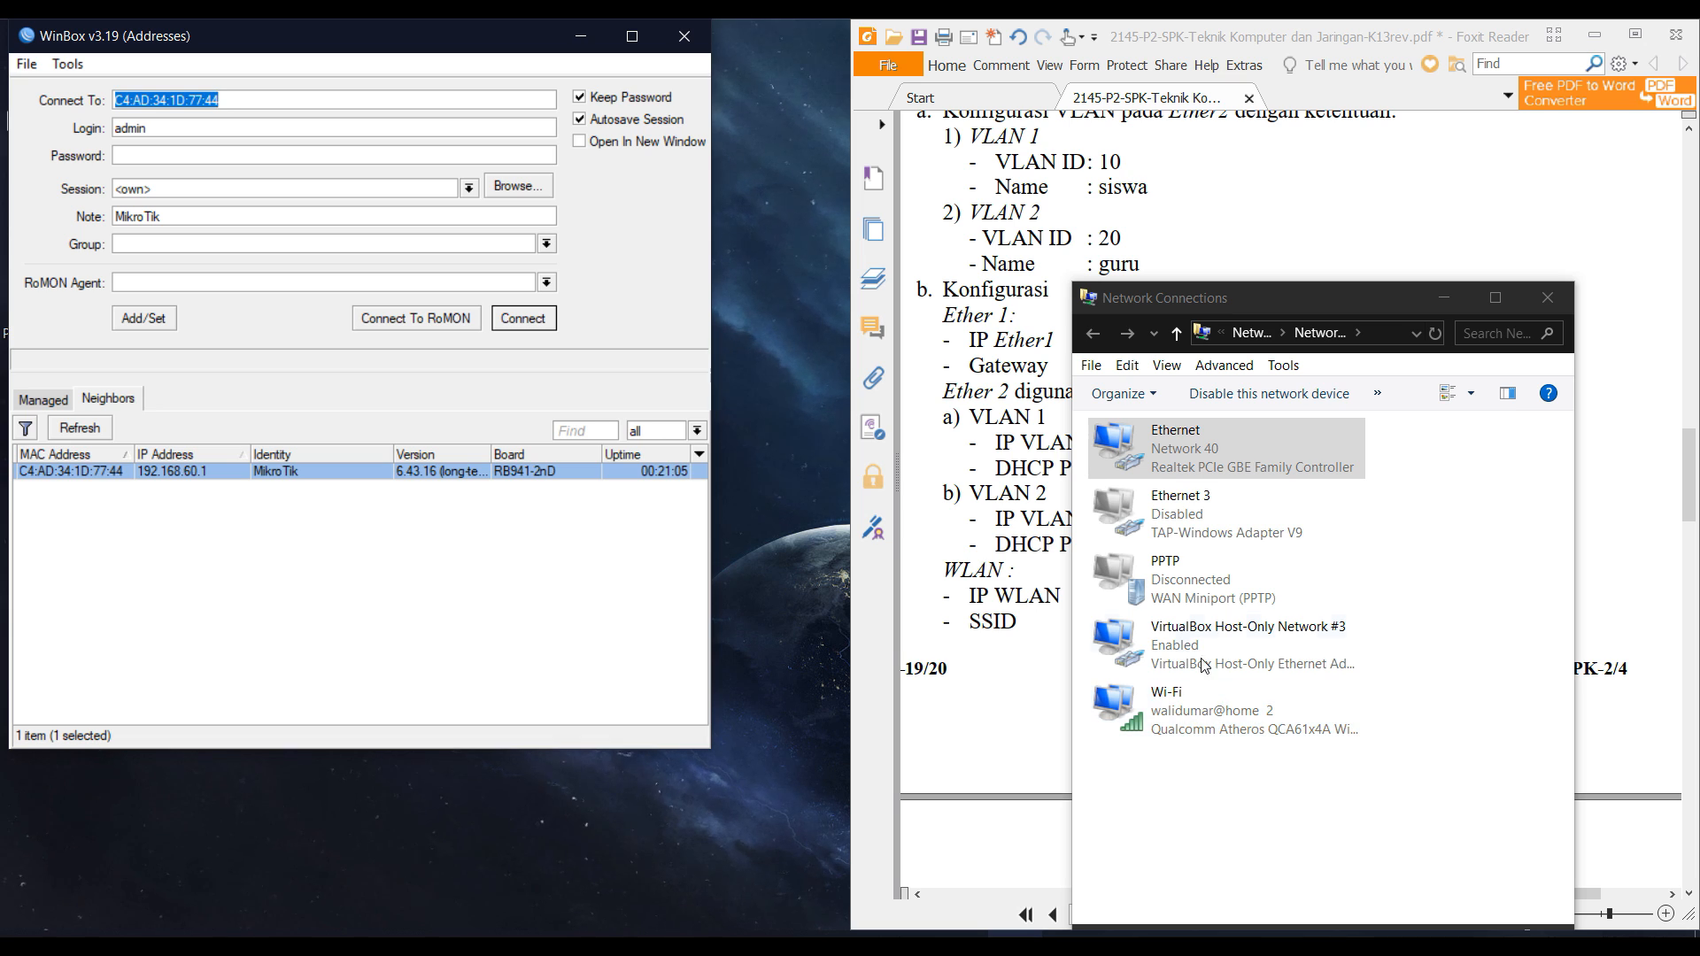
left_click(1001, 545)
scroll(983, 531, "down", 10)
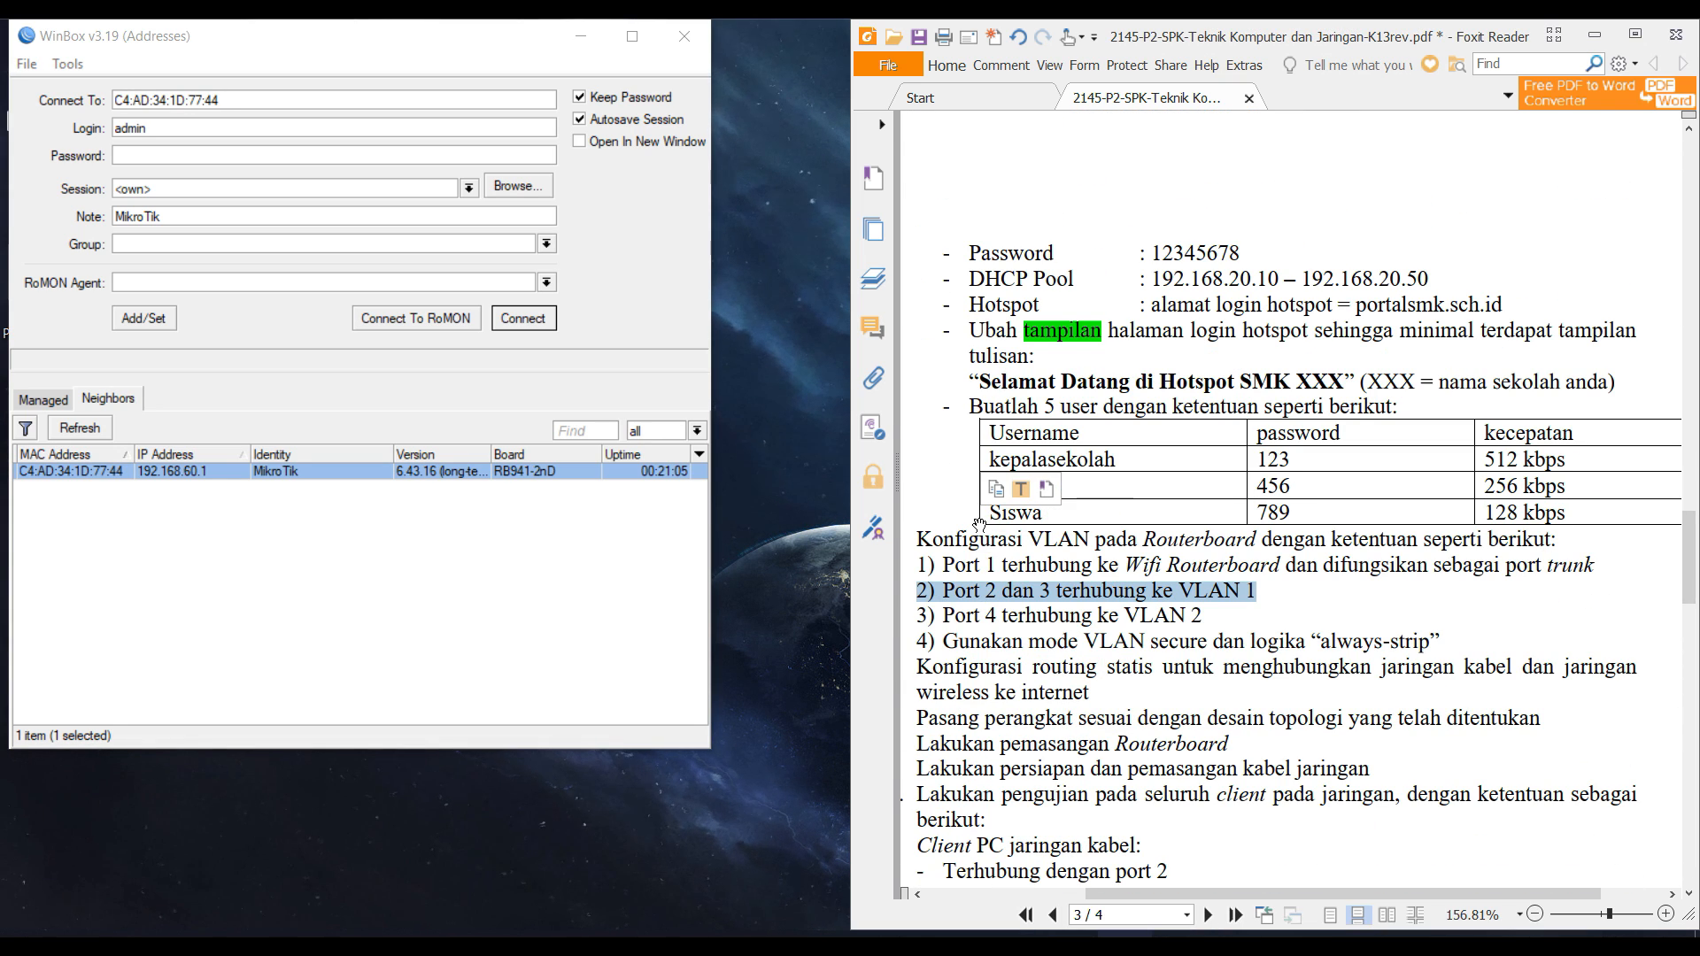
scroll(980, 524, "up", 4)
left_click(1112, 523)
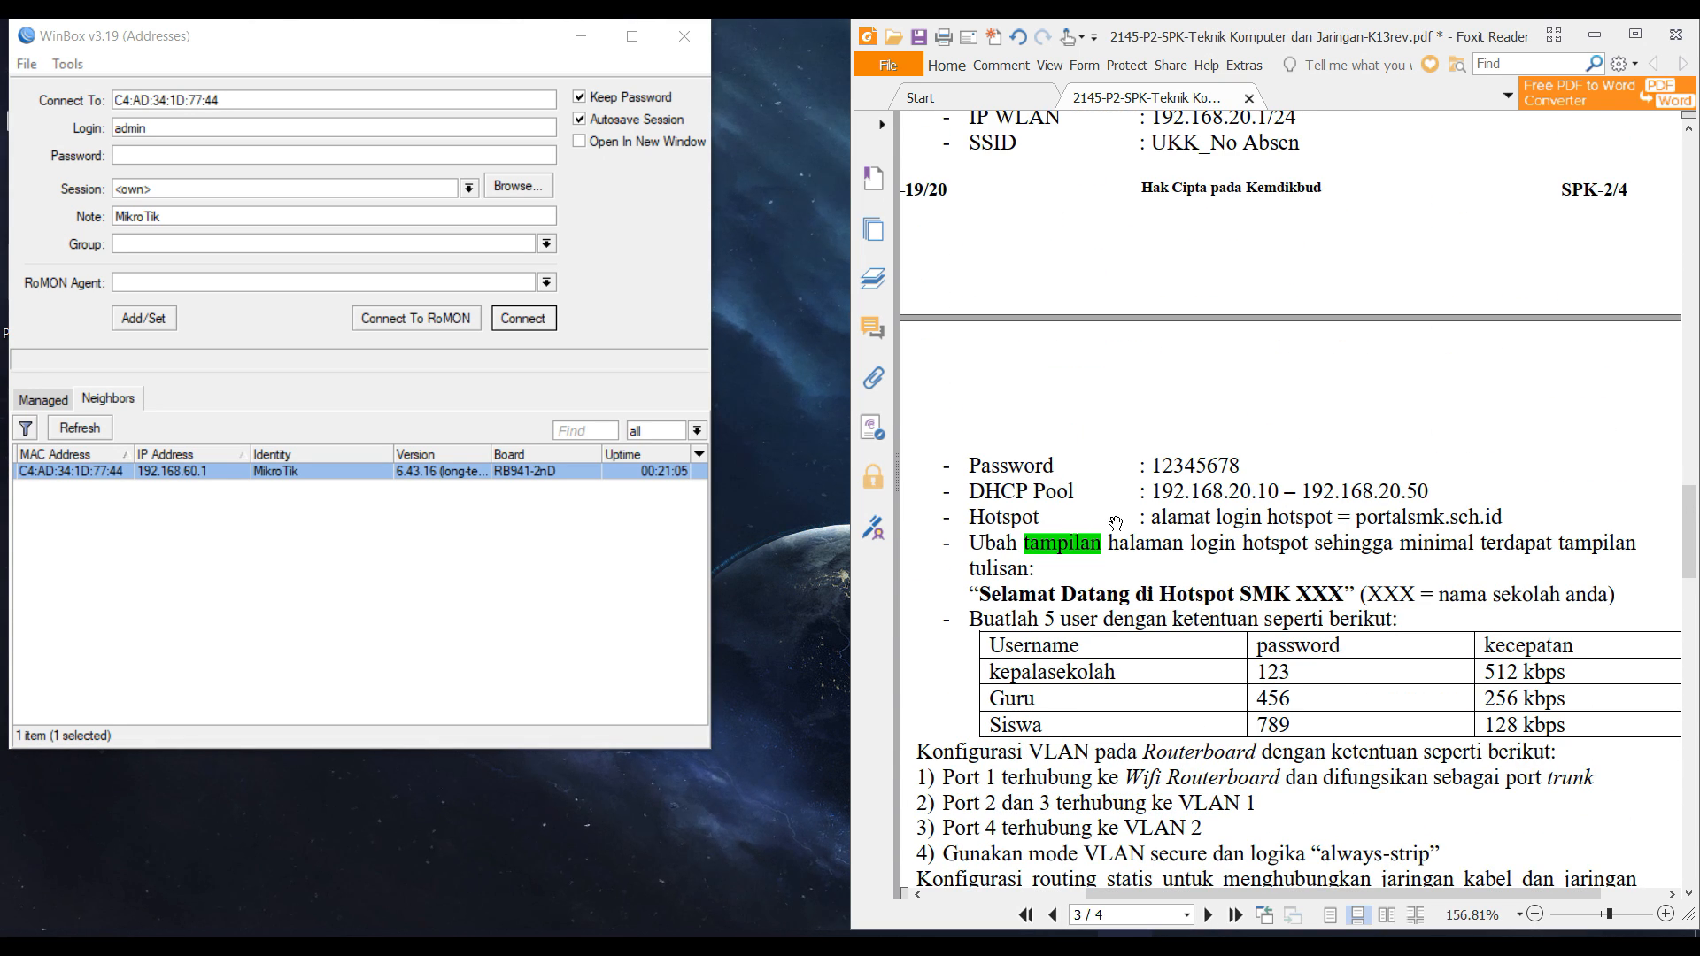
Highlight the PDF's welcome-text line and refresh the WinBox neighbor list.
triple_click(1074, 592)
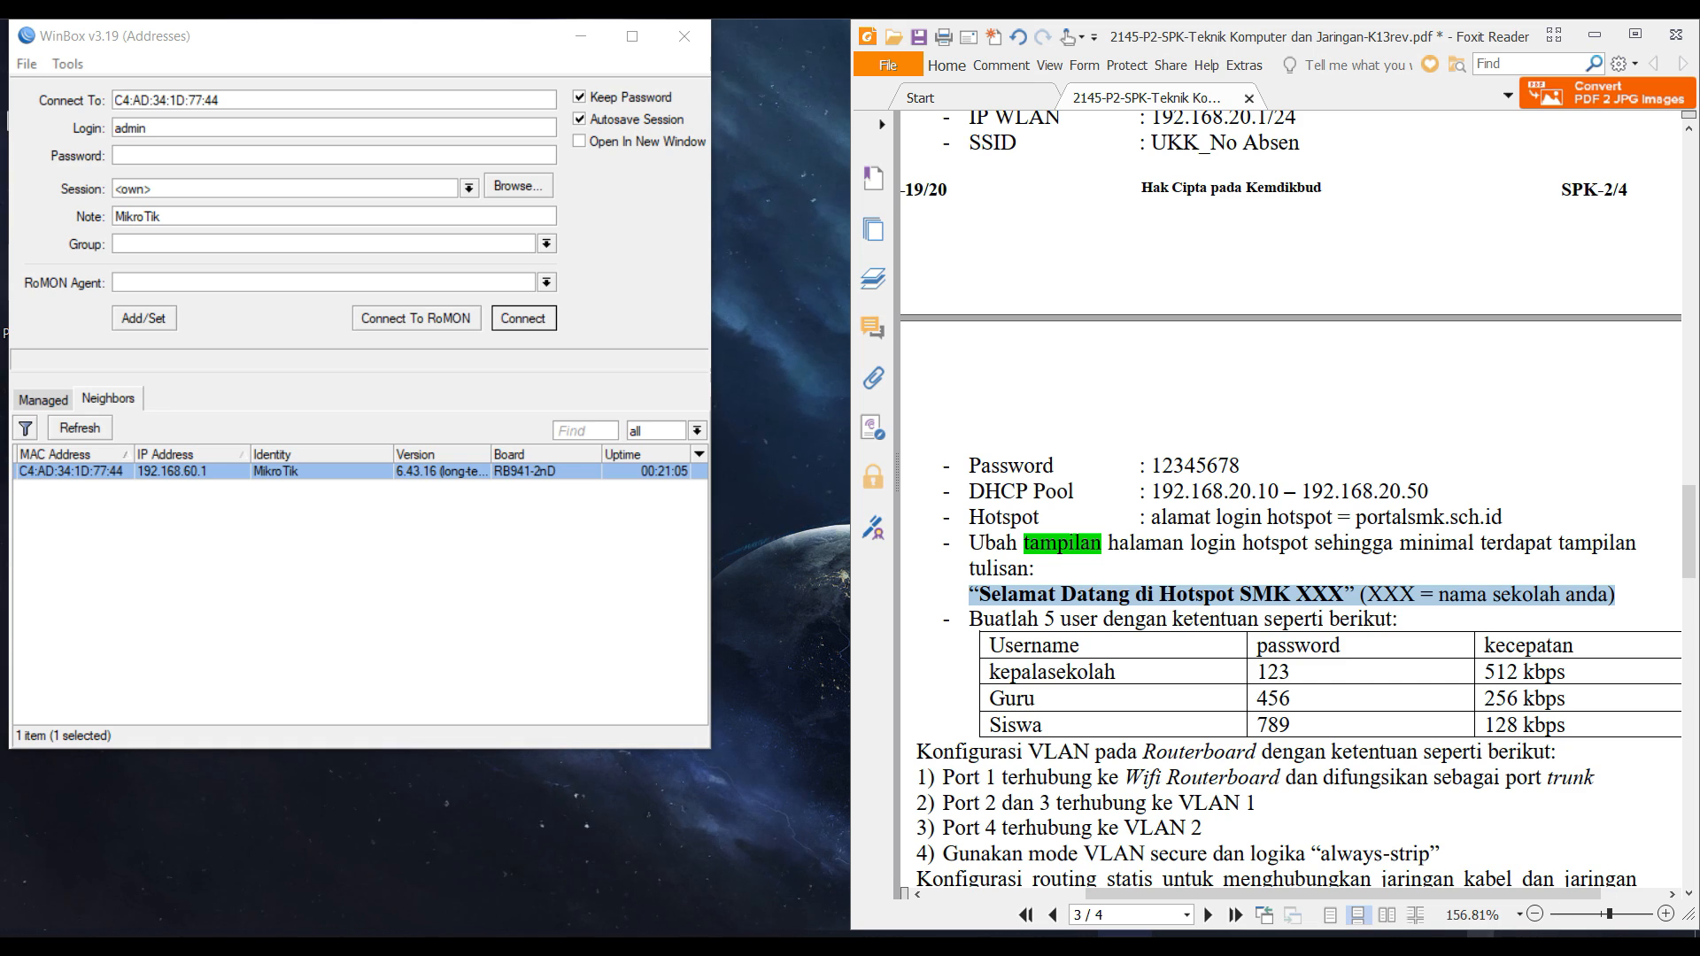
left_click(1551, 945)
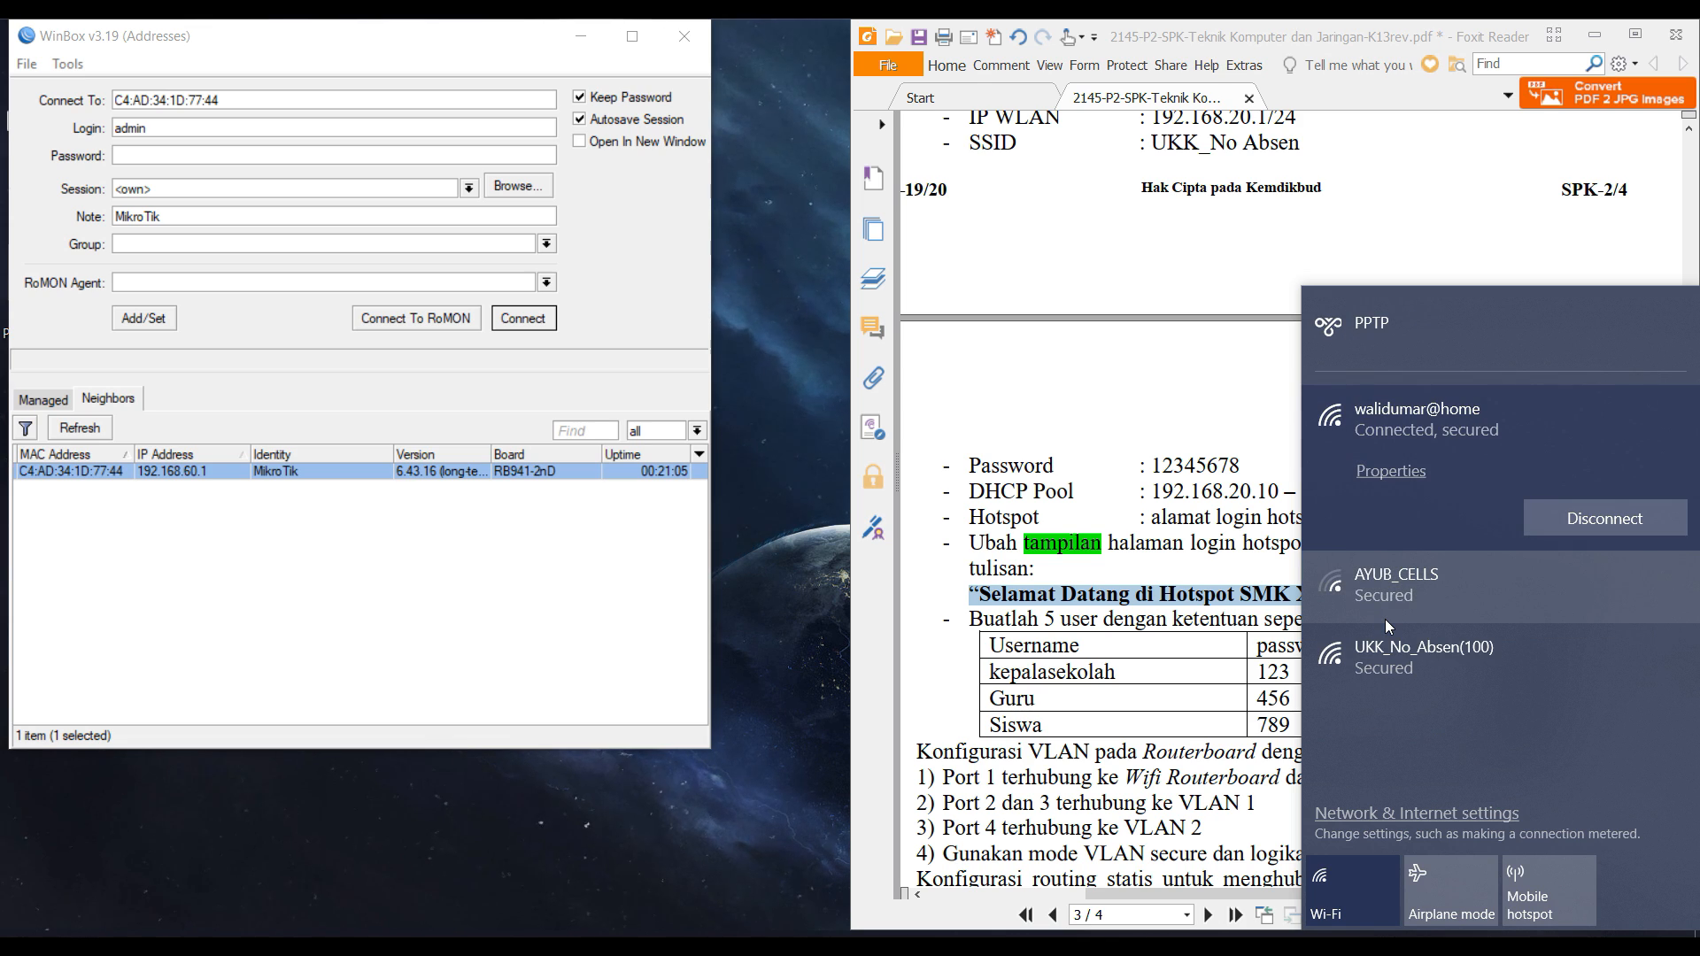
left_click(1013, 541)
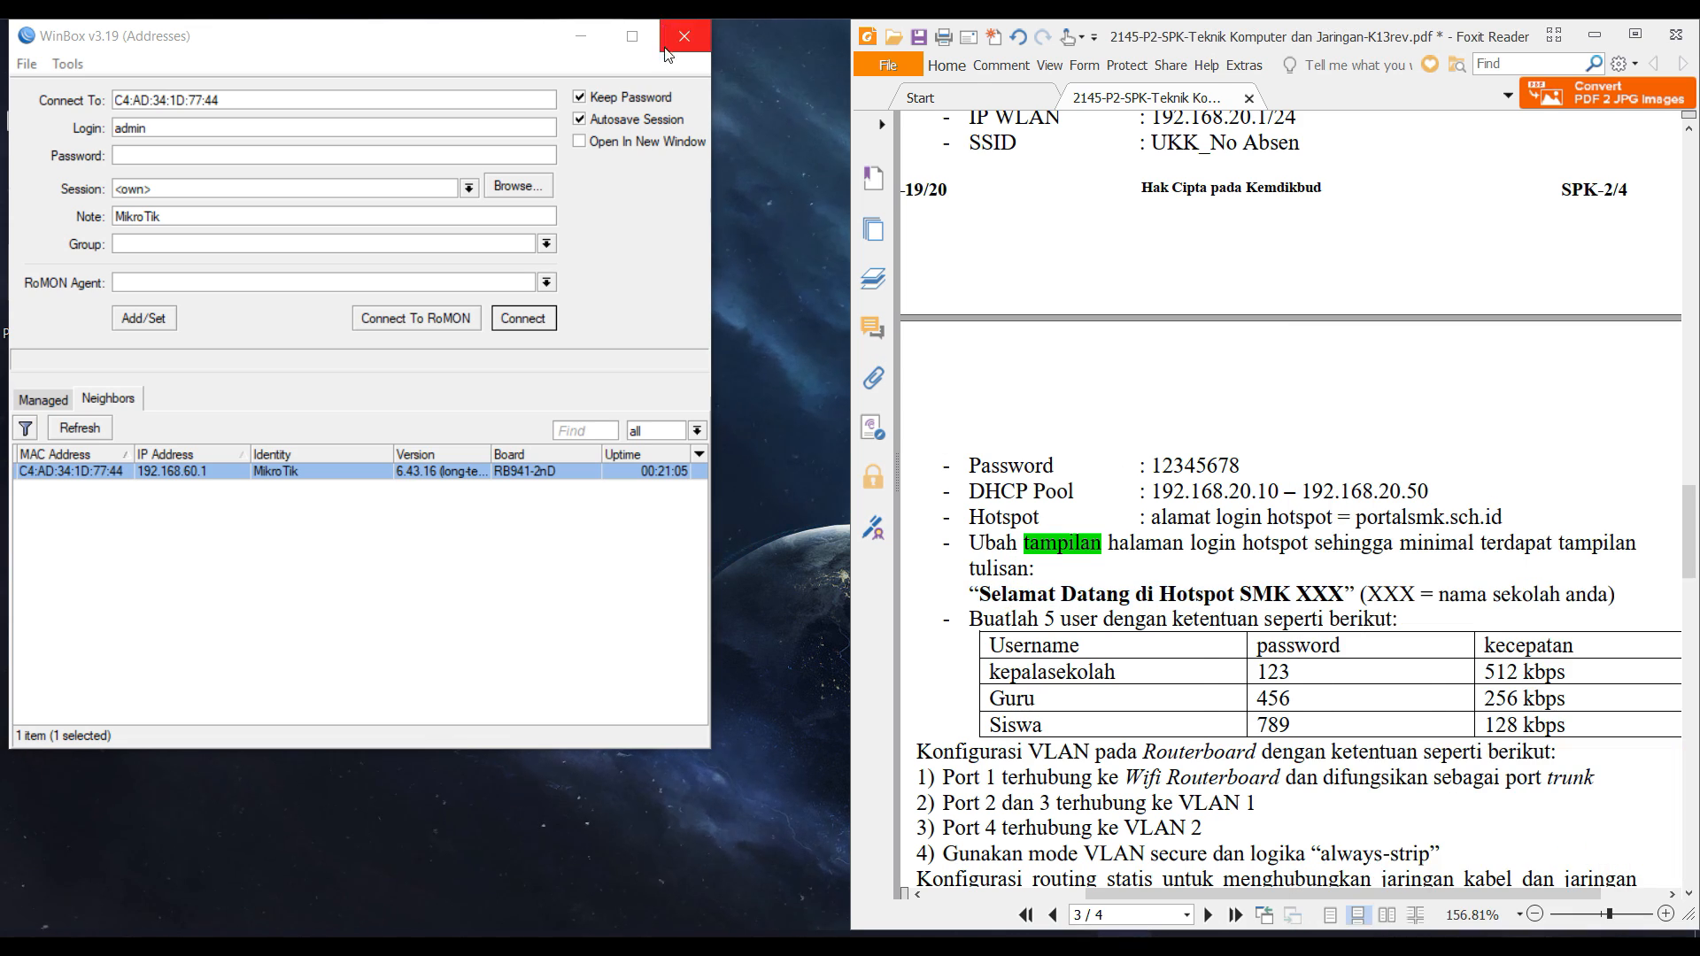
left_click(103, 433)
Connect to the UKK_No_Absen(100) Wi-Fi and enter the network security key.
left_click(1481, 935)
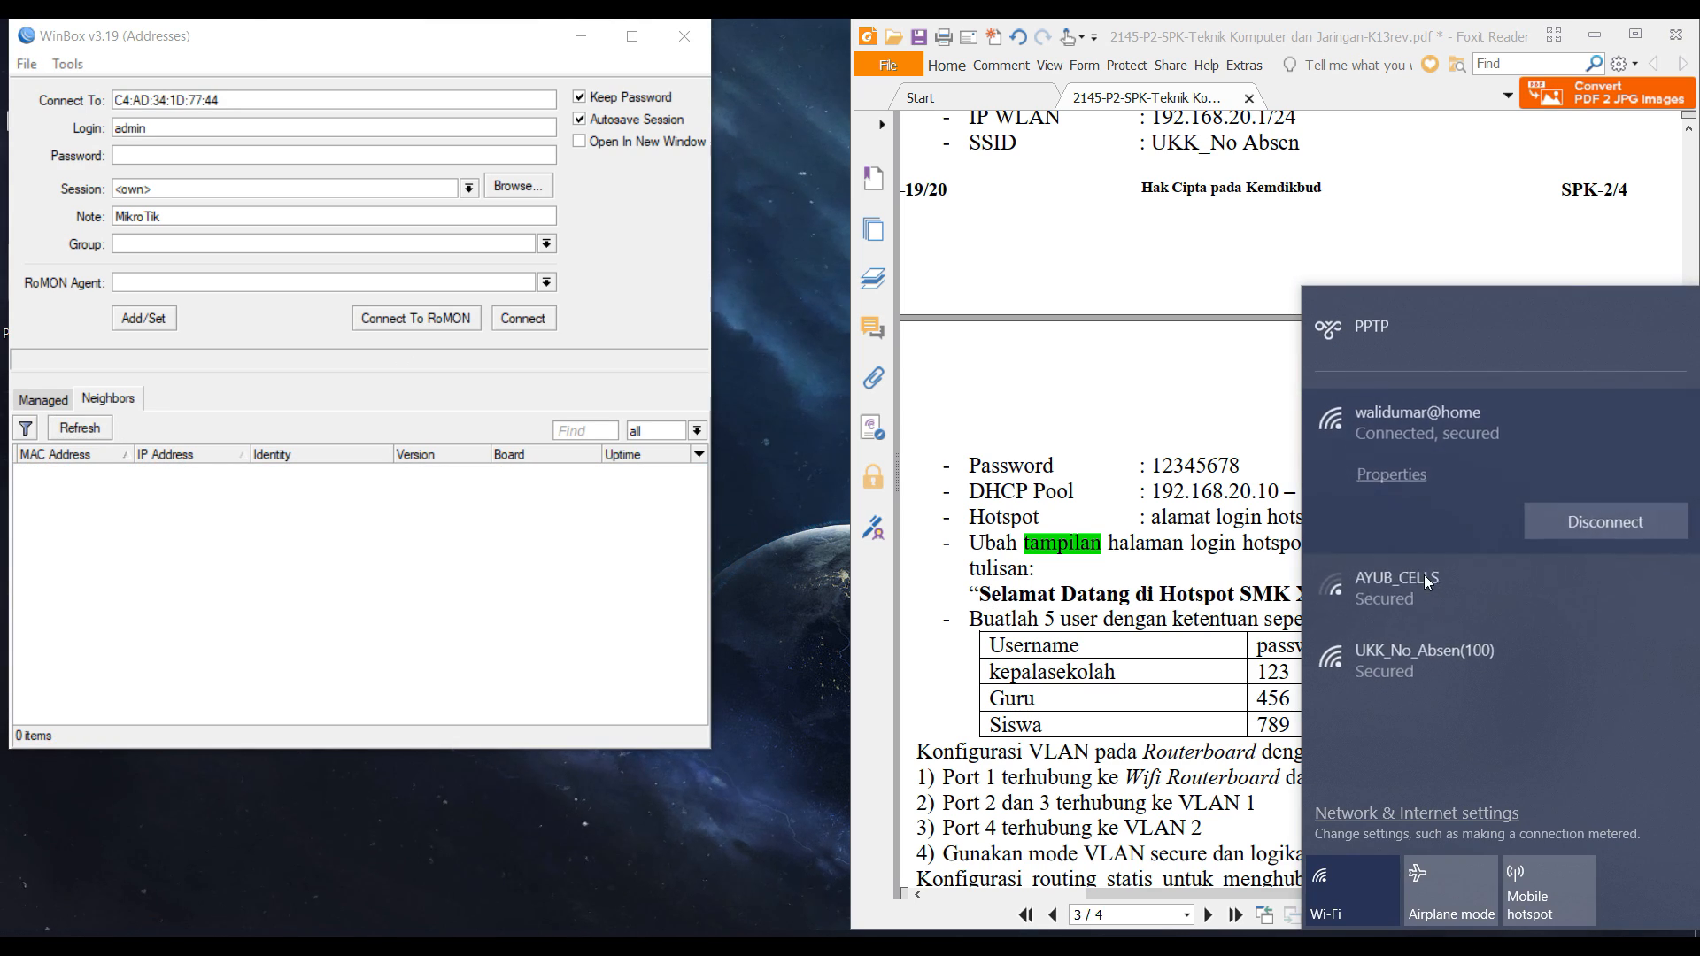
left_click(1452, 660)
left_click(1575, 668)
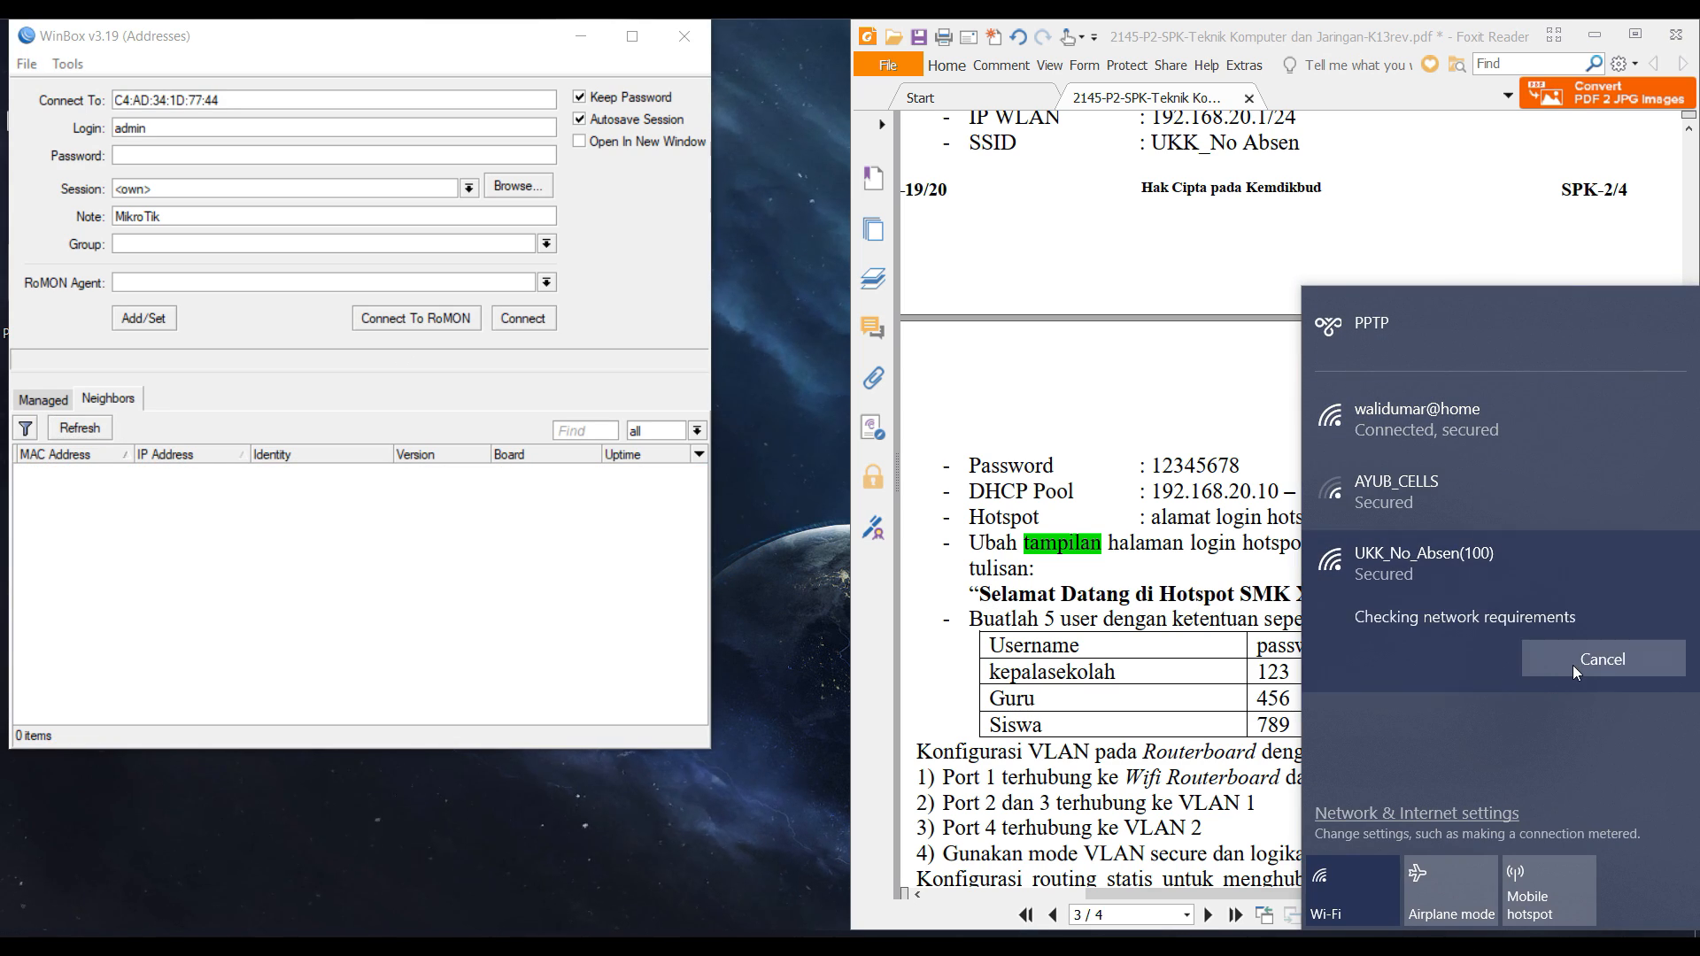
type("1")
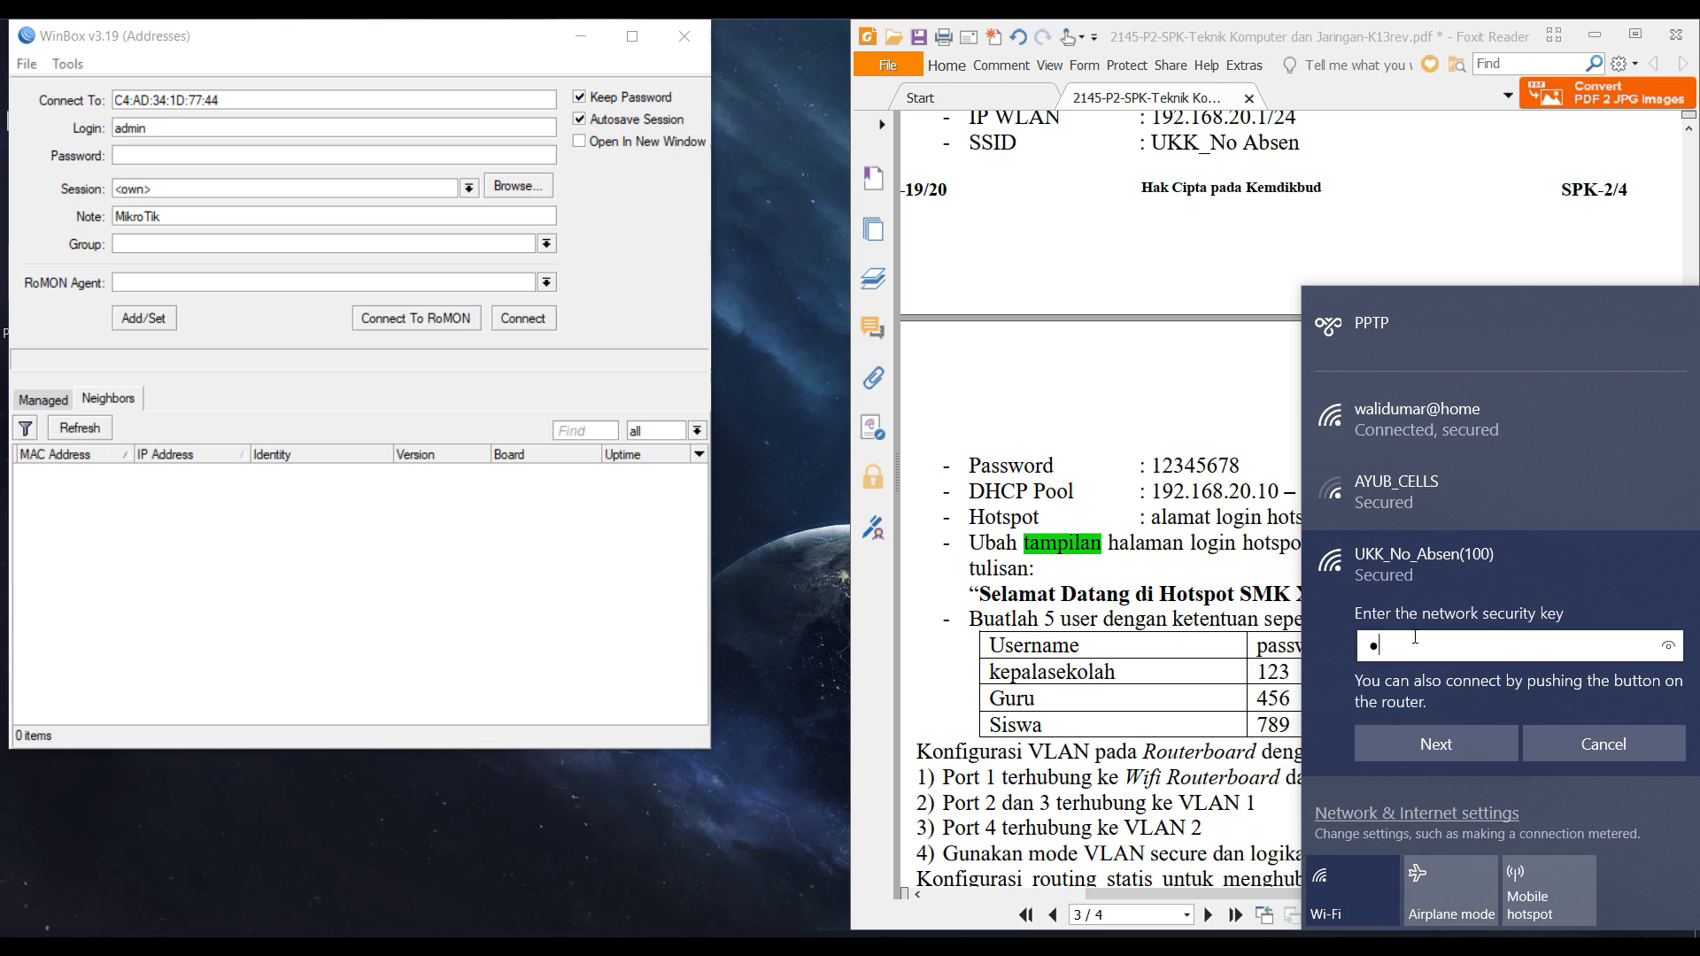
type("2345678")
Join the Wi-Fi and zoom the hotspot login page to 125%, checking the task sheet.
left_click(1493, 753)
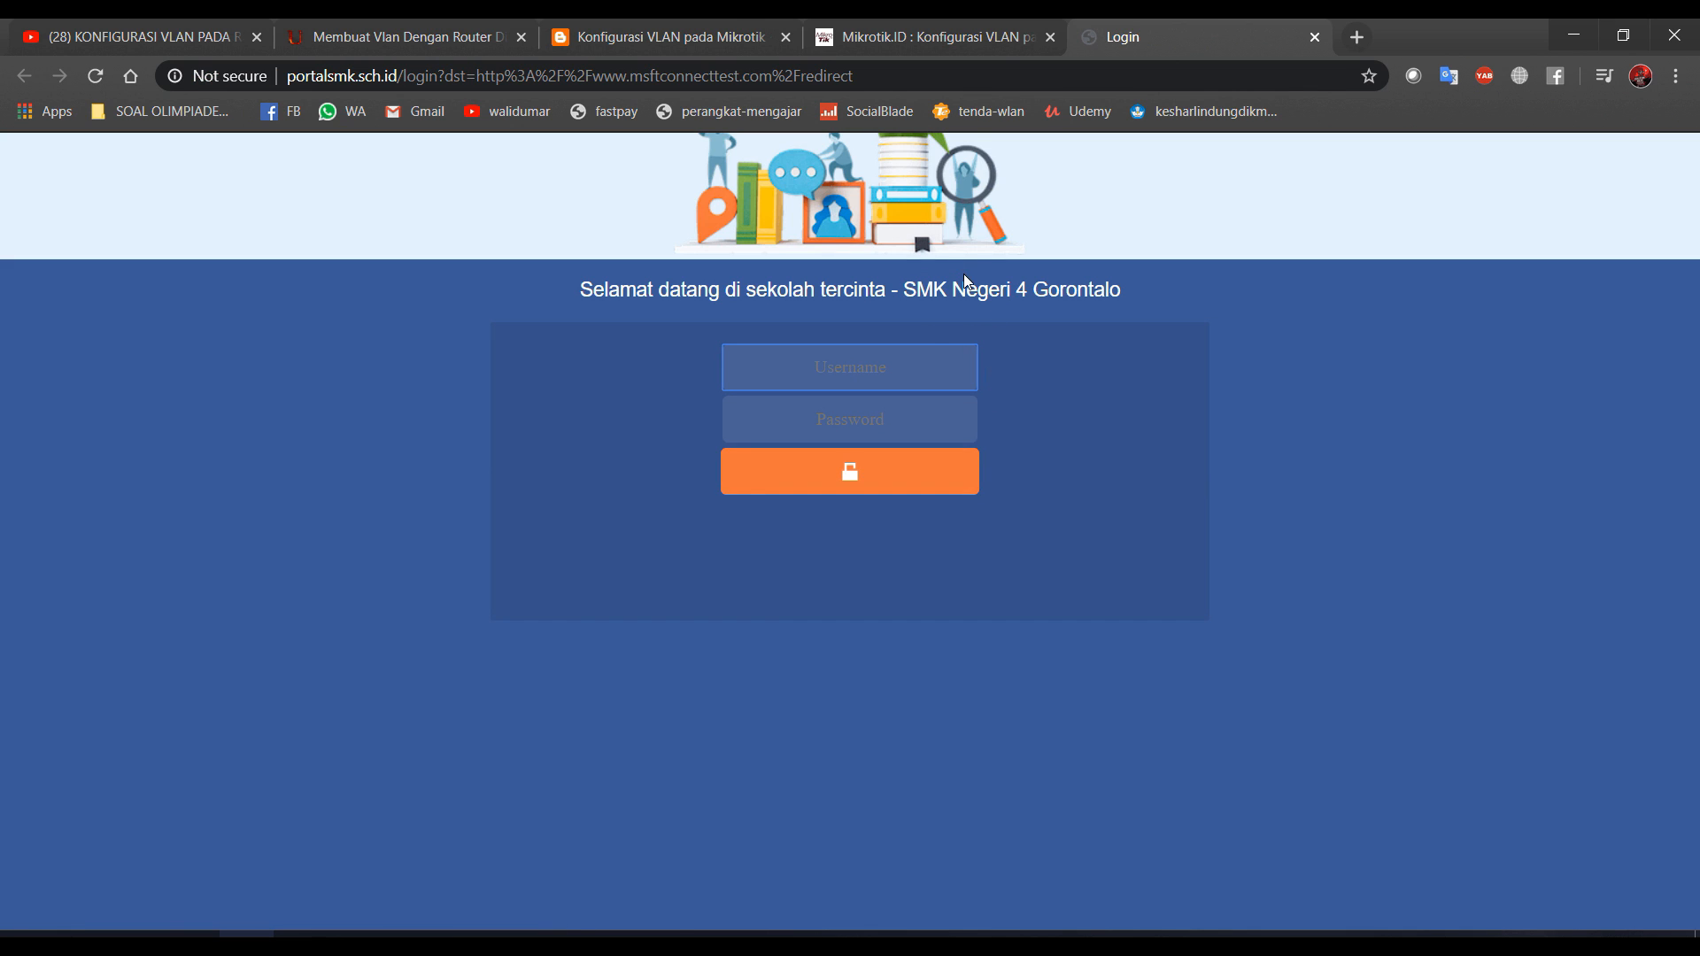
key("ctrl+plus")
key("ctrl+plus")
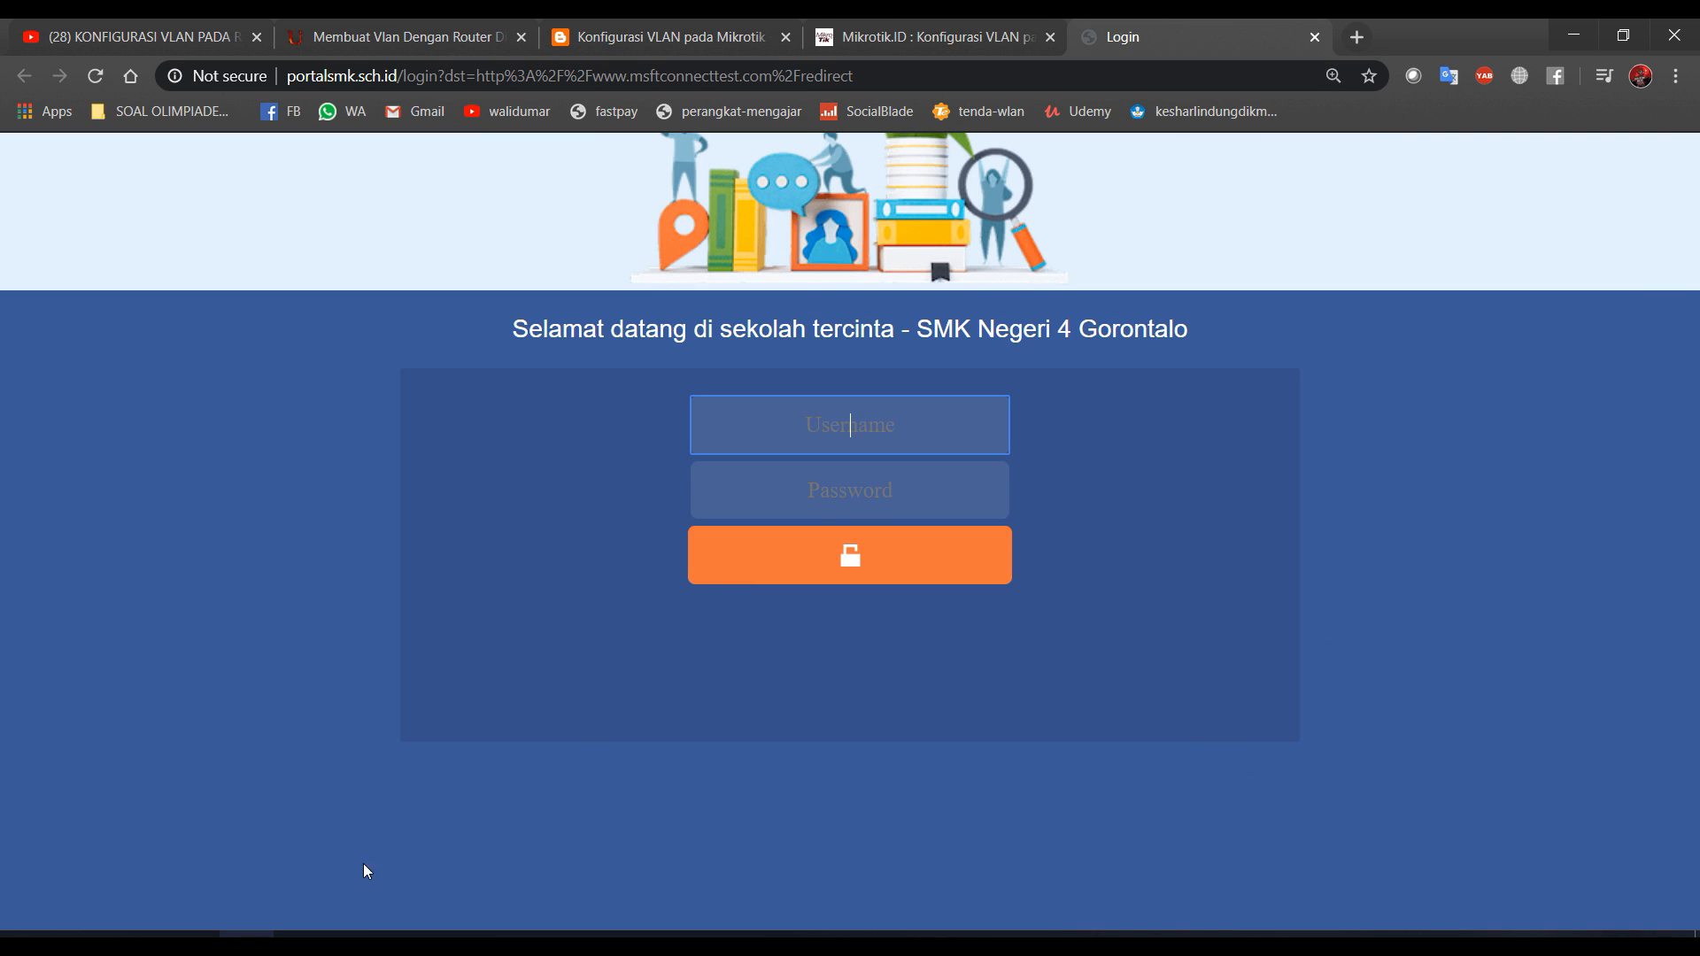
left_click(1136, 936)
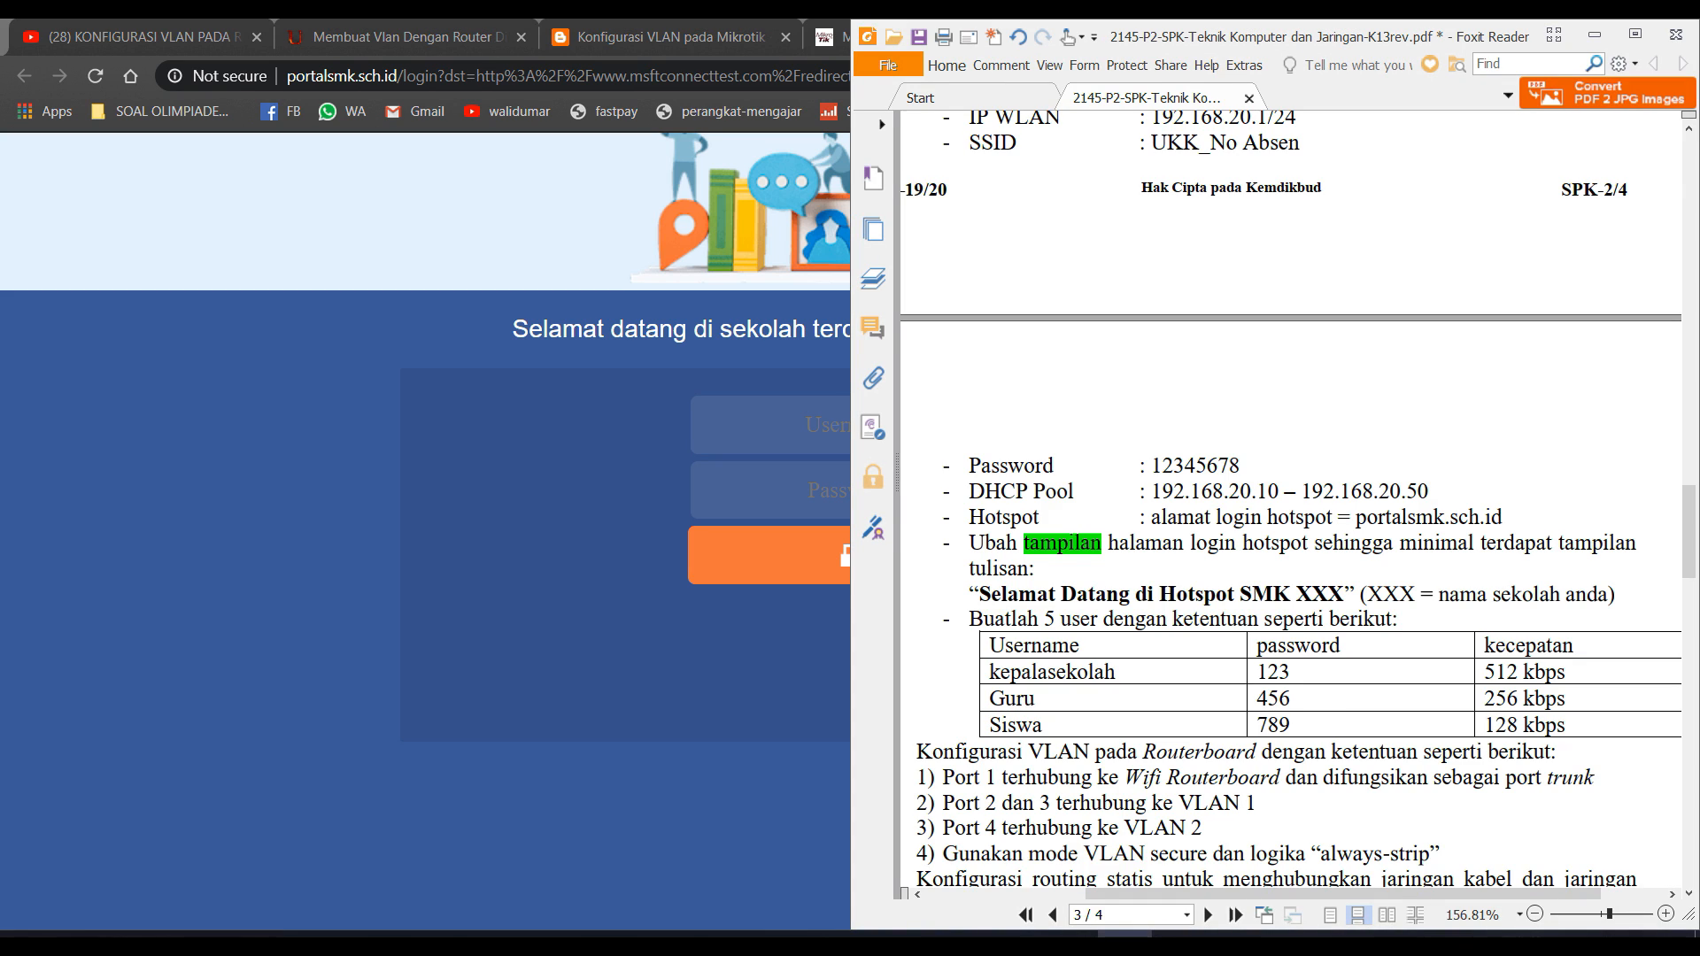
scroll(1090, 825, "down", 3)
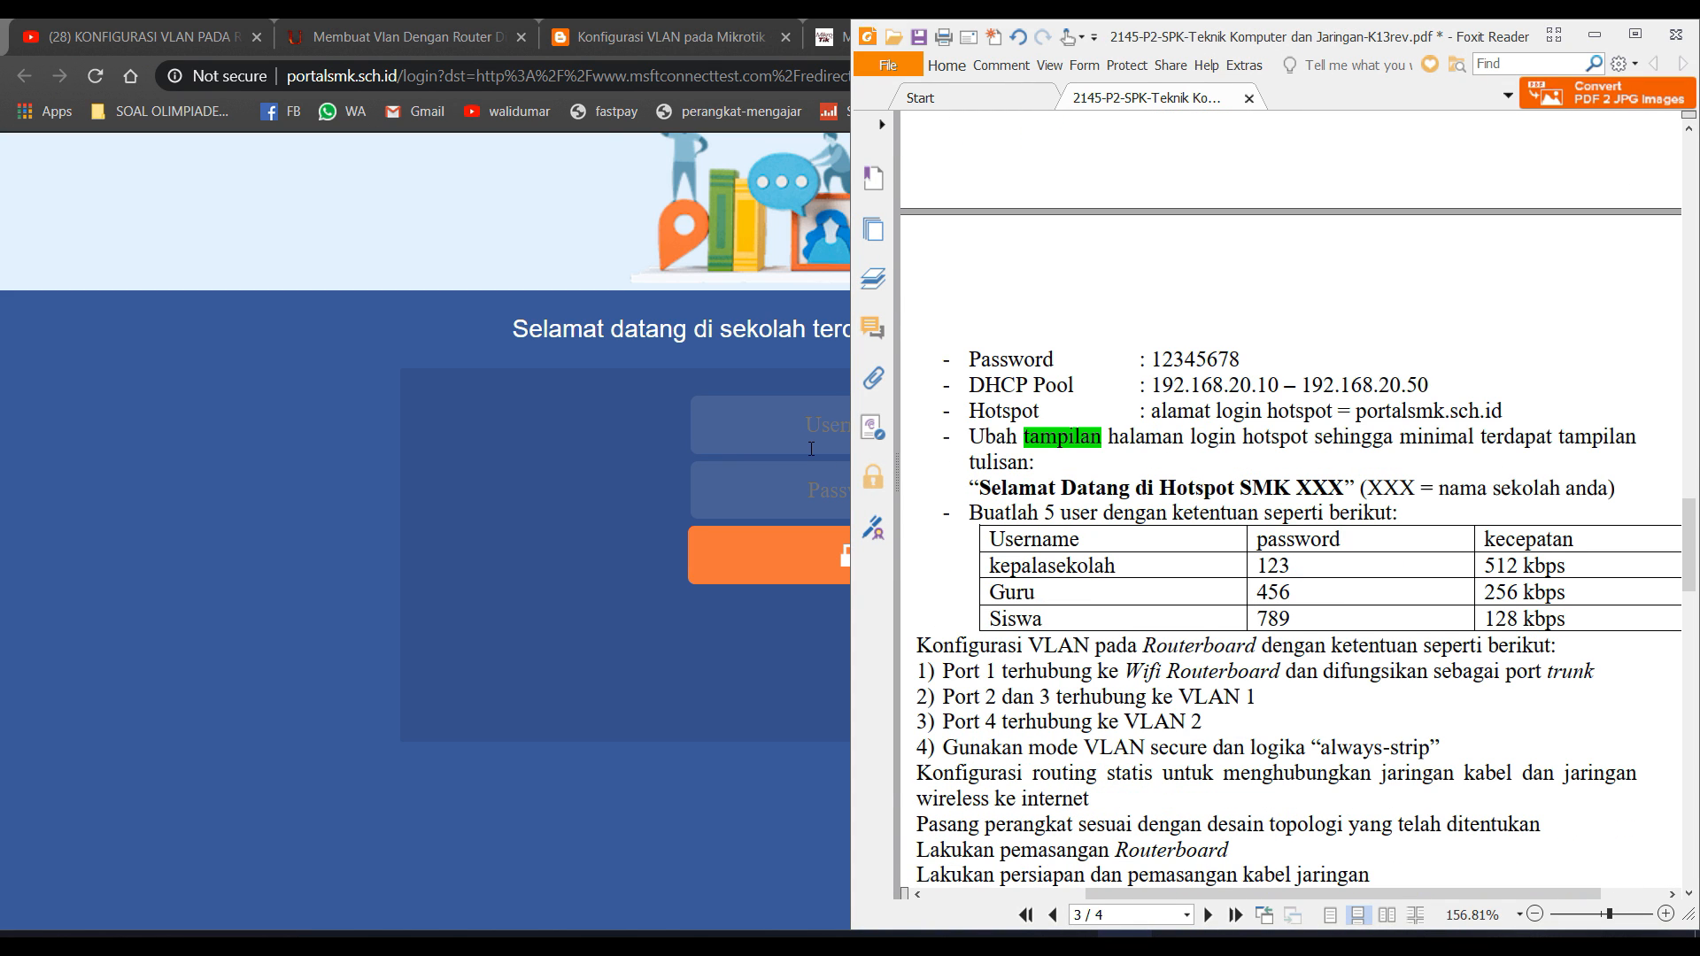
Log in as Guru with its password, decline saving it, and return to WinBox.
left_click(811, 449)
type("Guru")
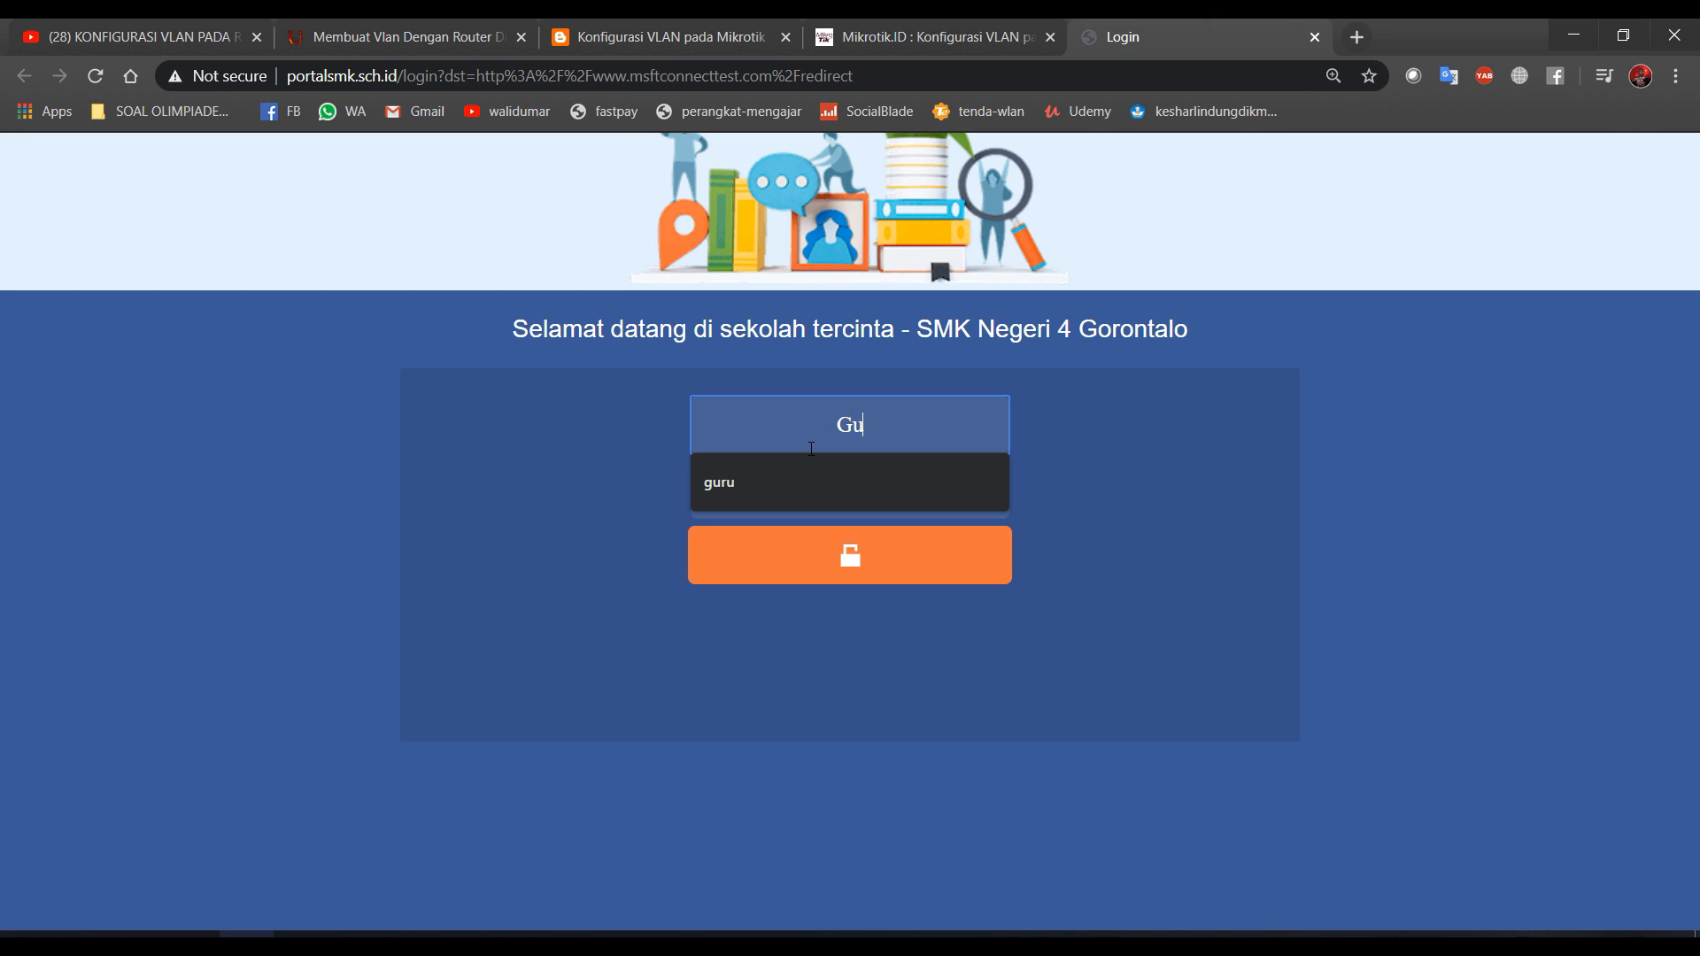
key("Tab")
type("g")
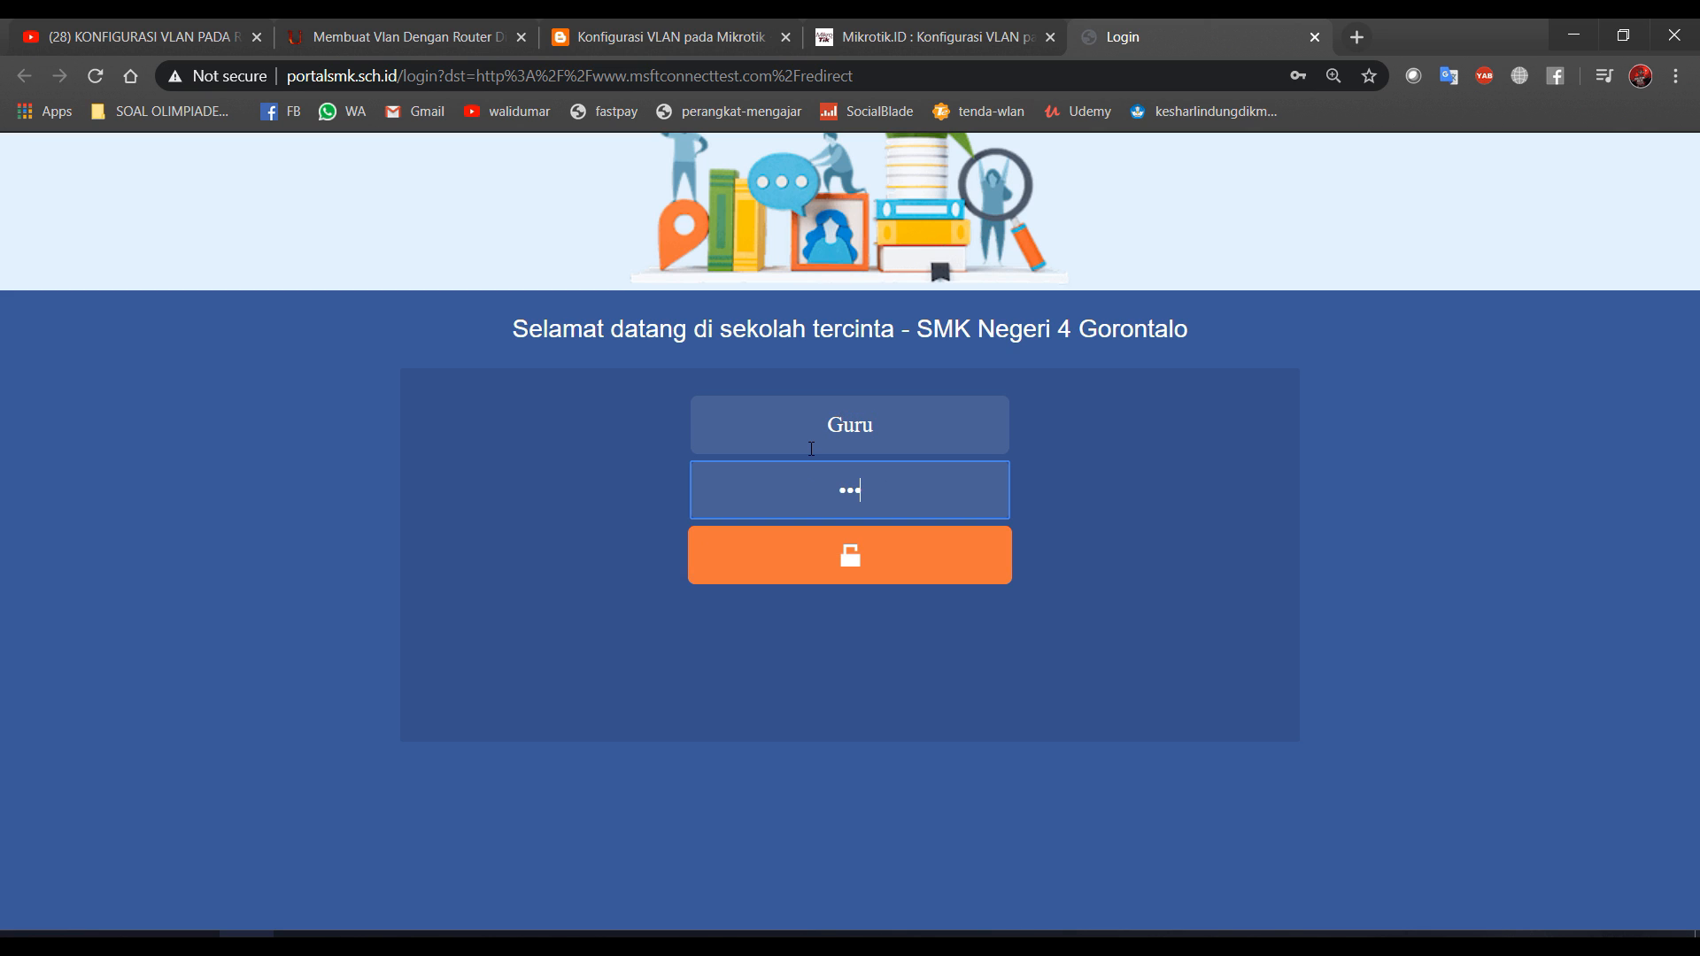
key("Return")
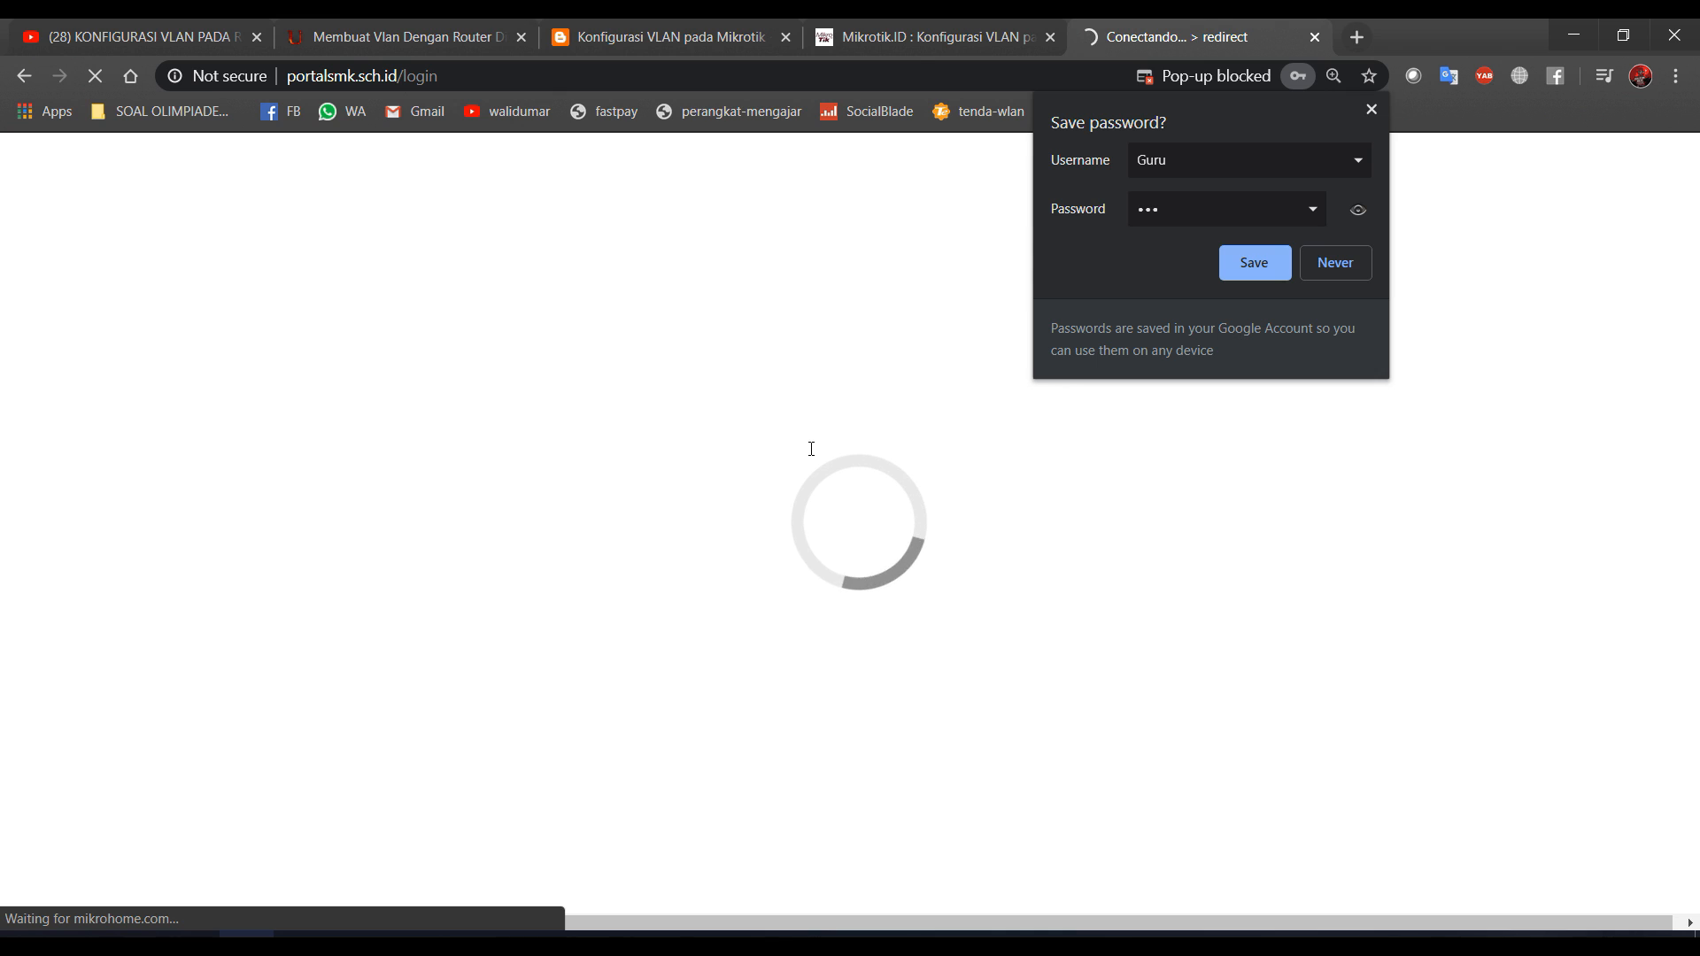
left_click(1331, 271)
key("alt+Tab")
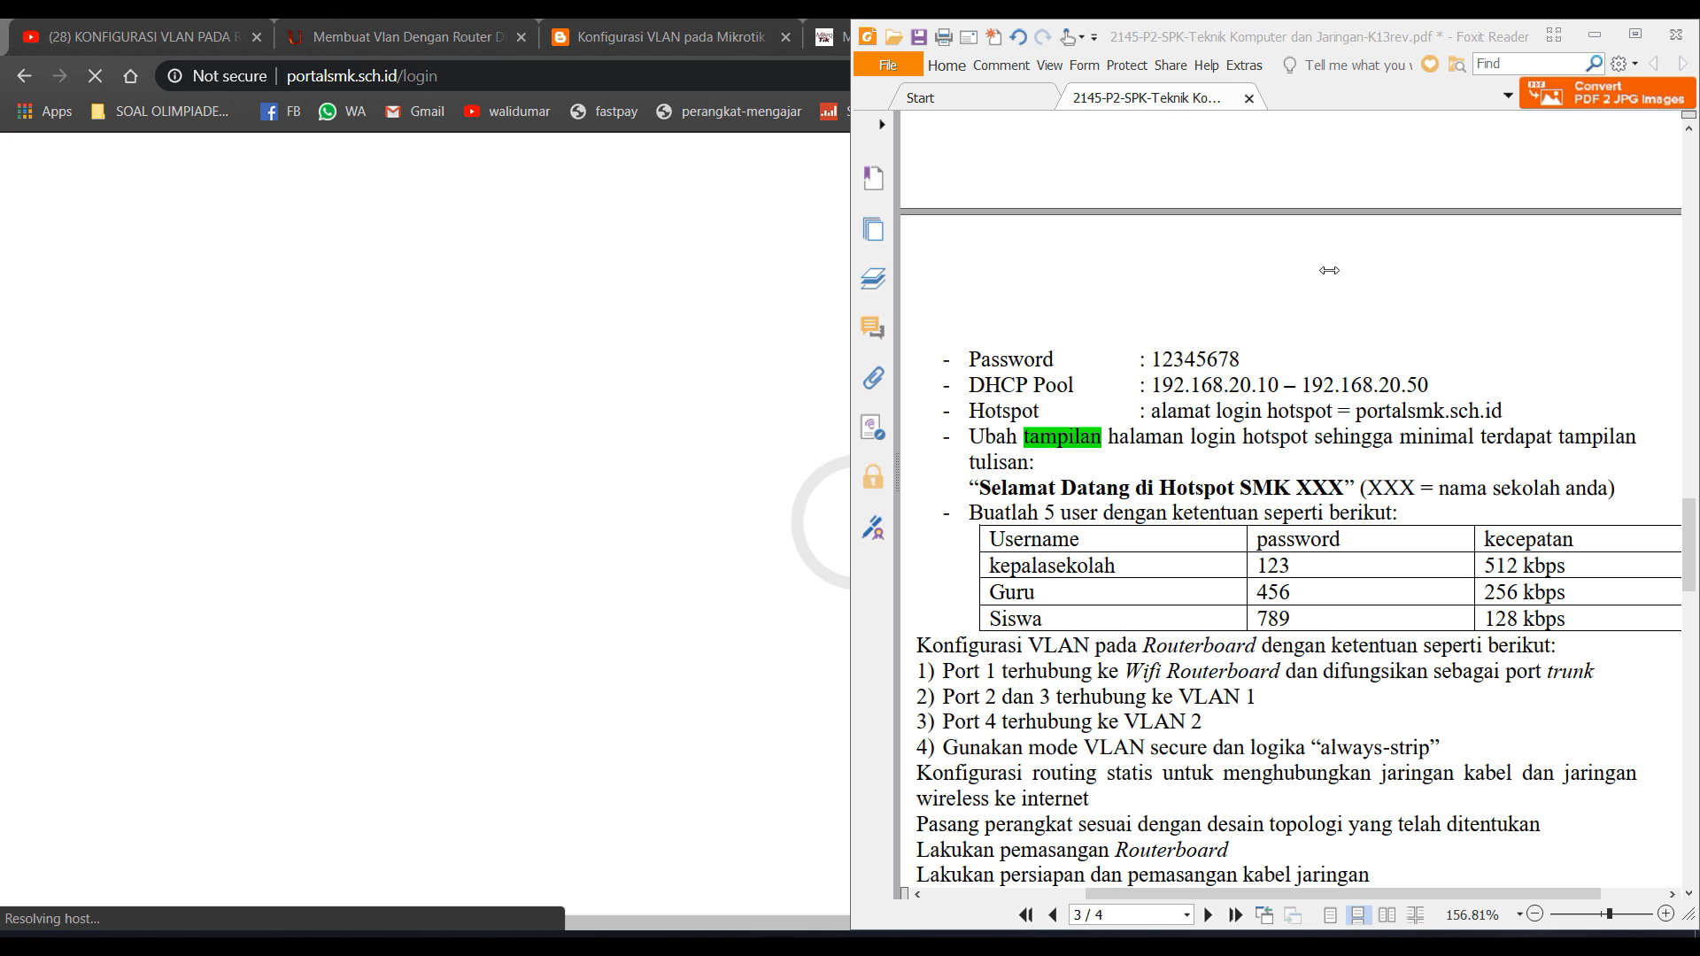
key("alt+Tab")
key("alt+Tab")
key("Tab")
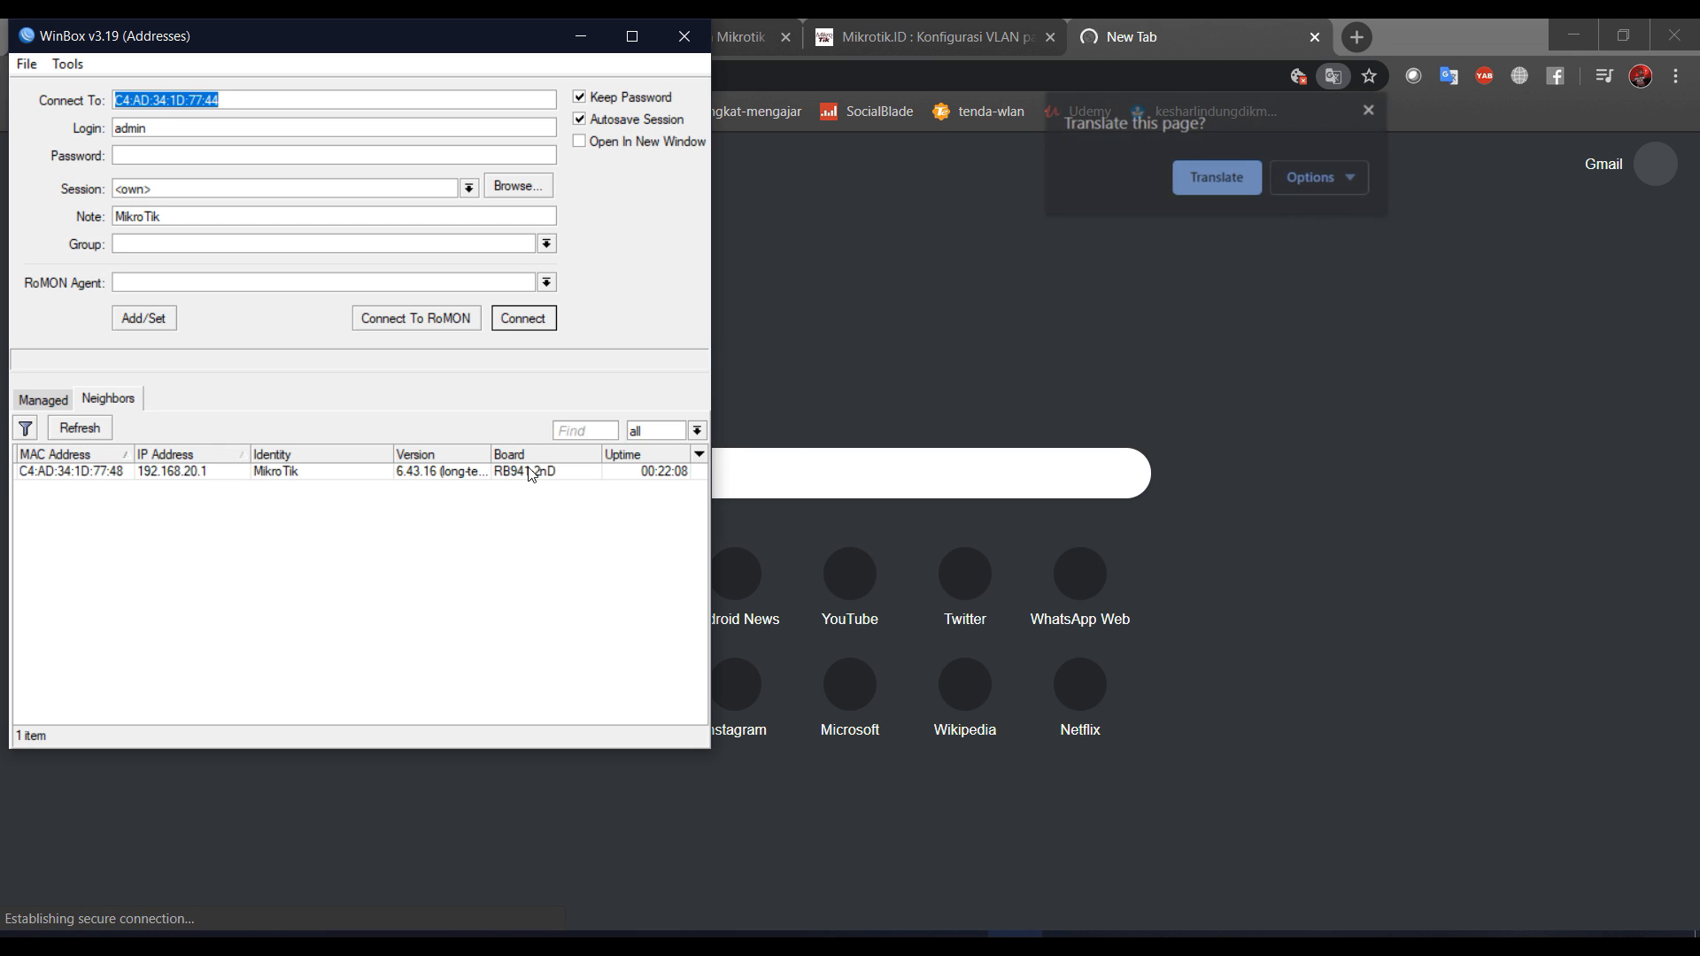
Reconnect to the router and show IP > Hotspot > Active, listing Guru at 192.168.20.10.
left_click(523, 319)
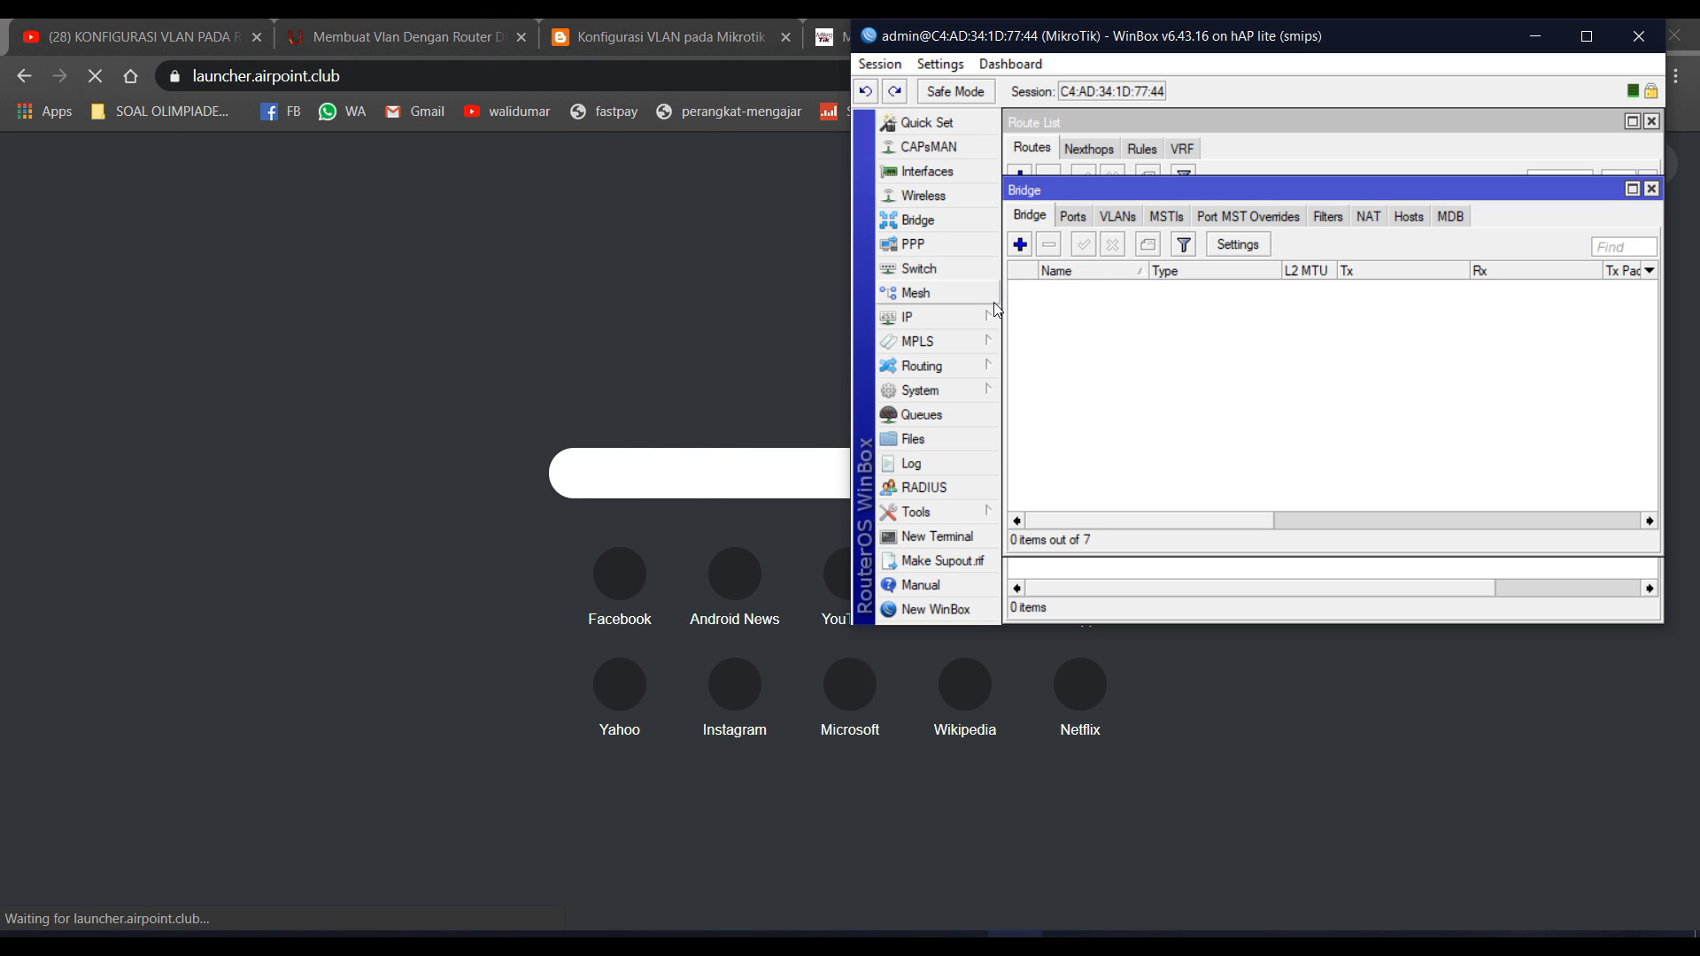
left_click(937, 460)
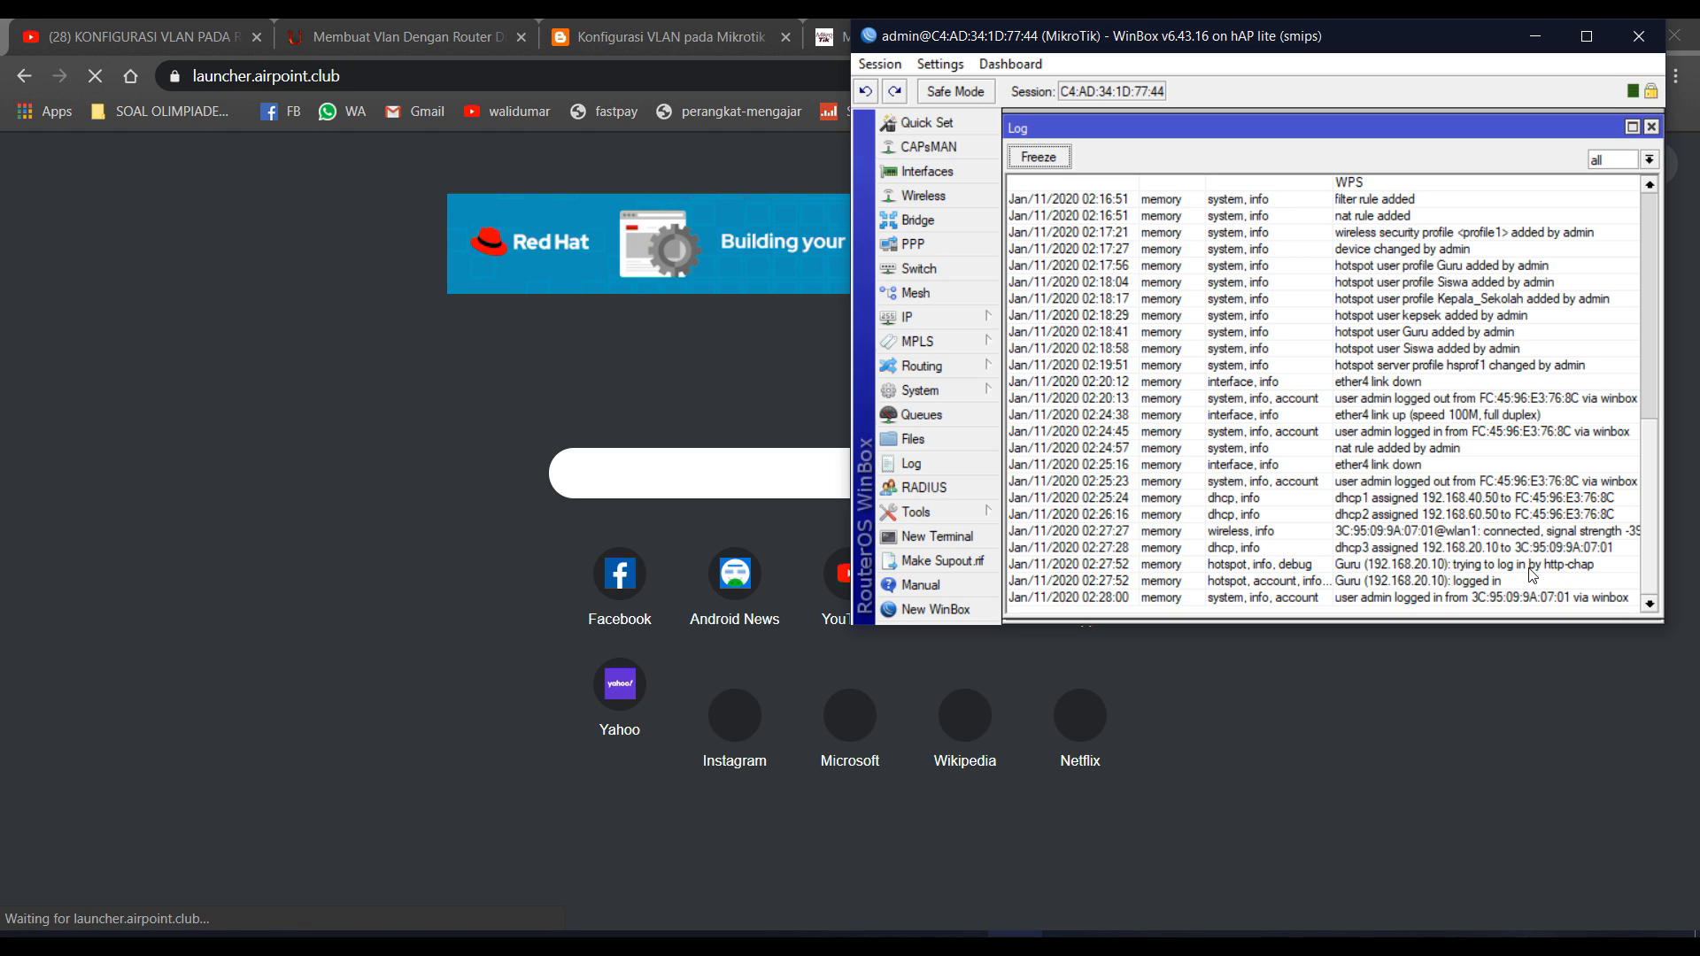
left_click(965, 317)
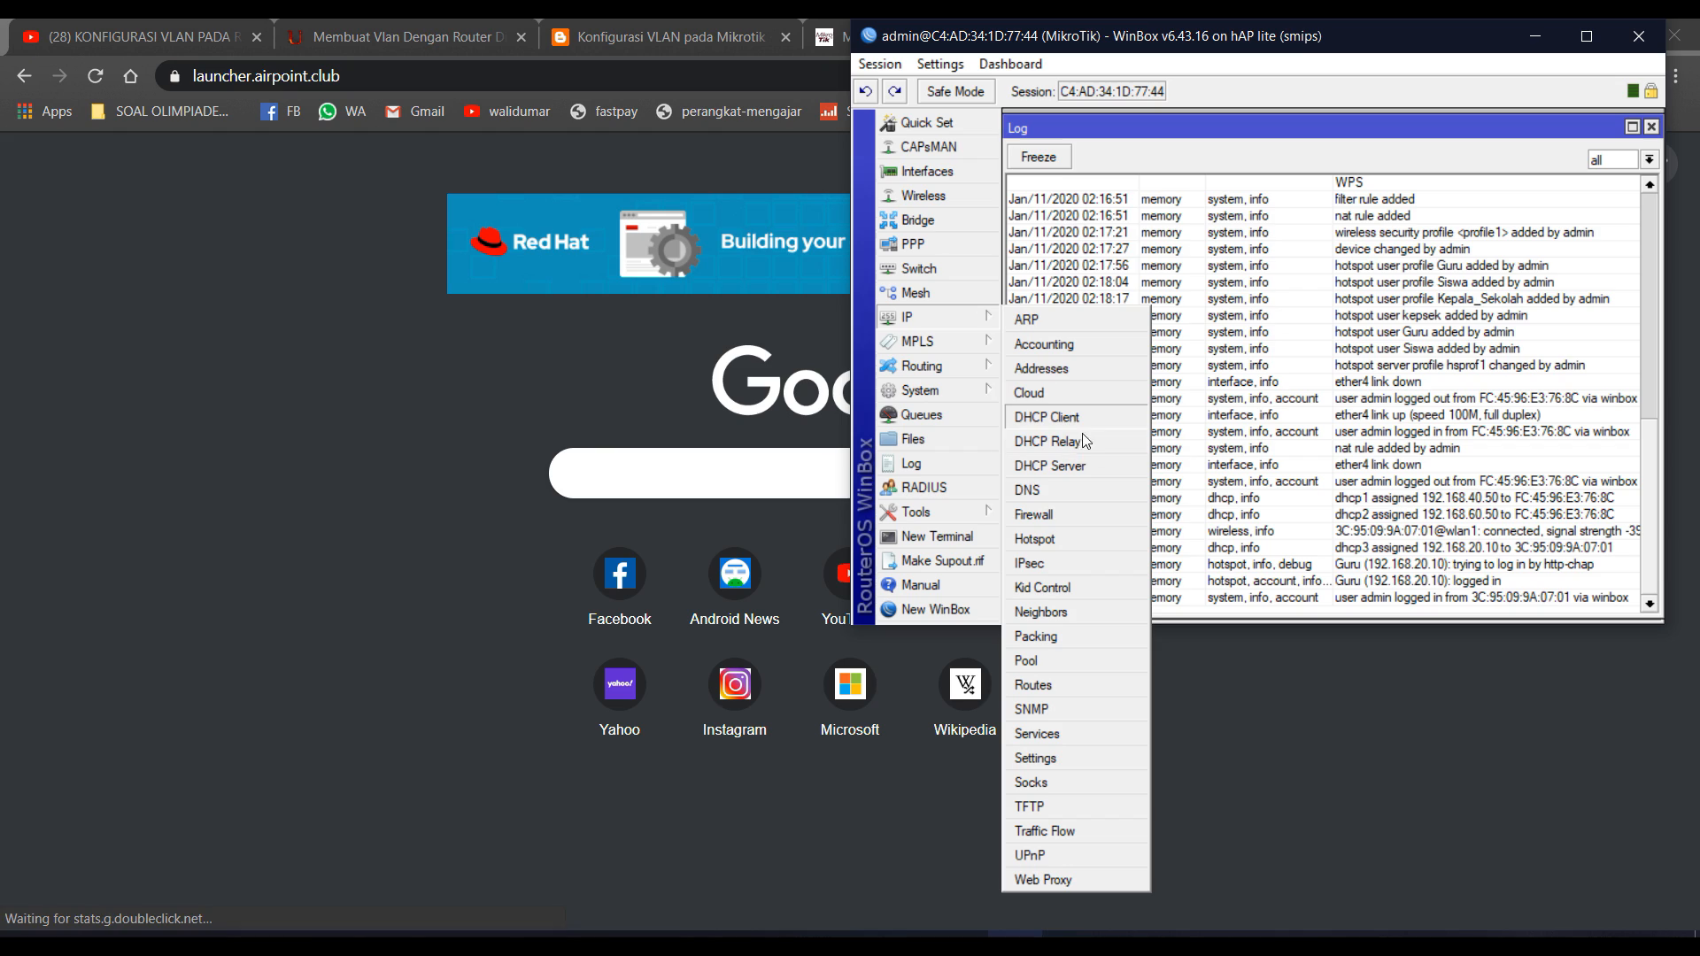
left_click(1063, 539)
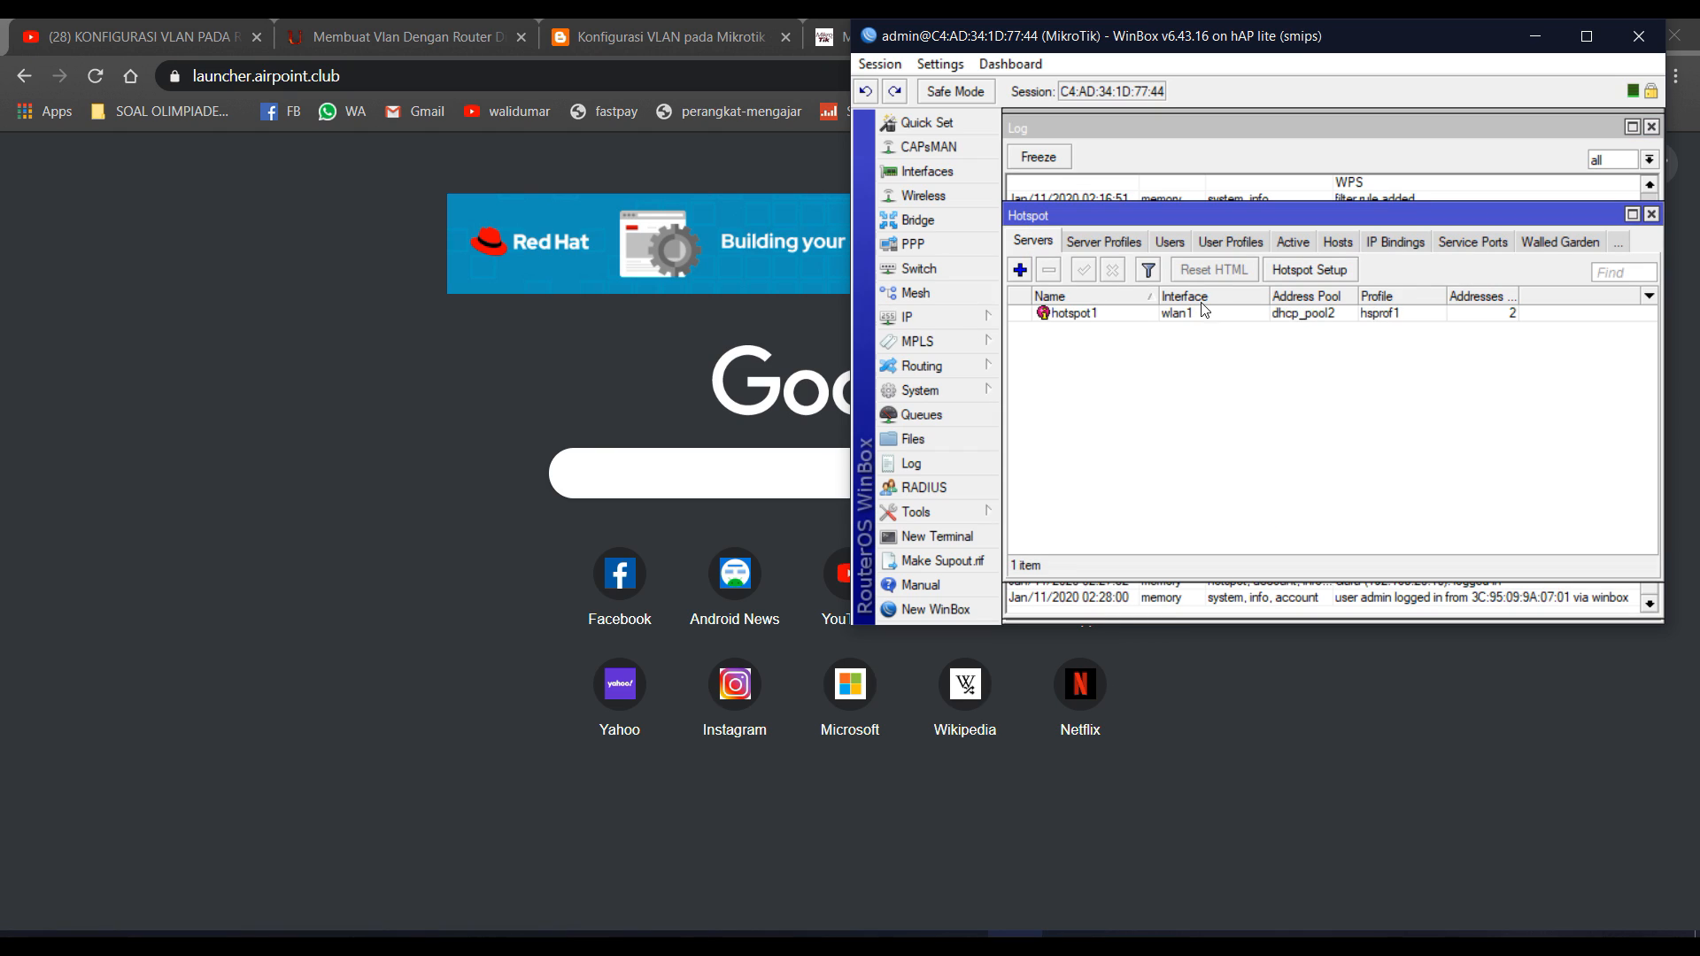
left_click(1292, 244)
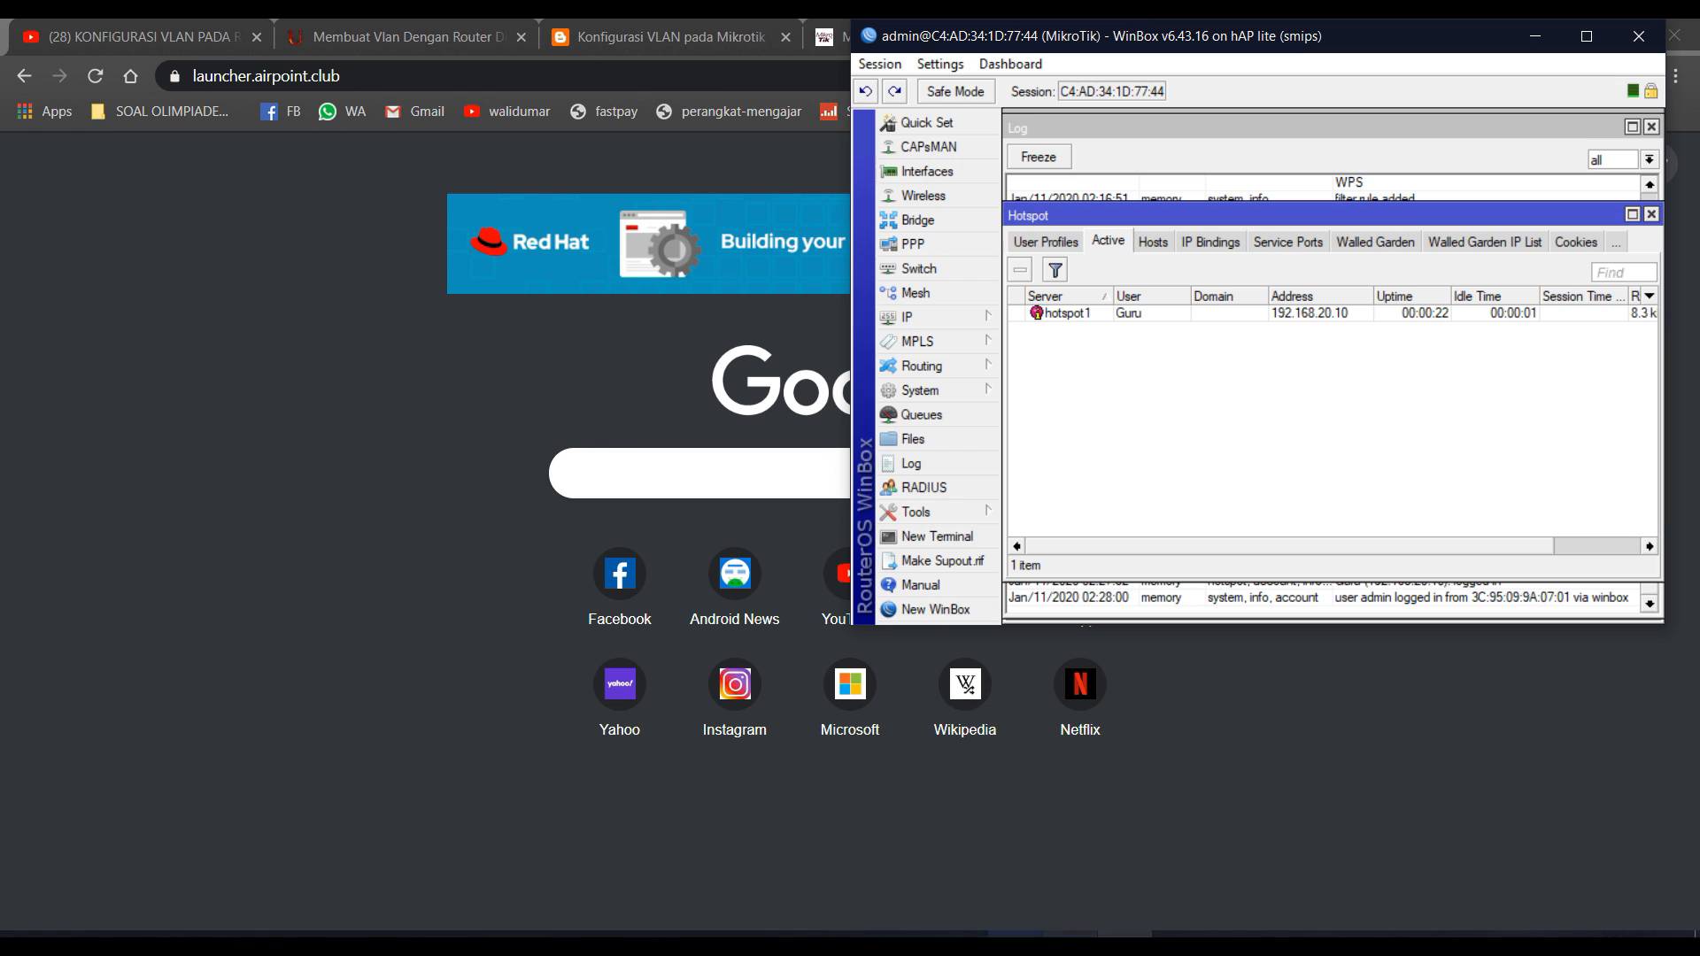
Check the 256 kbps user requirement on the PDF task sheet, then return to WinBox.
left_click(1065, 944)
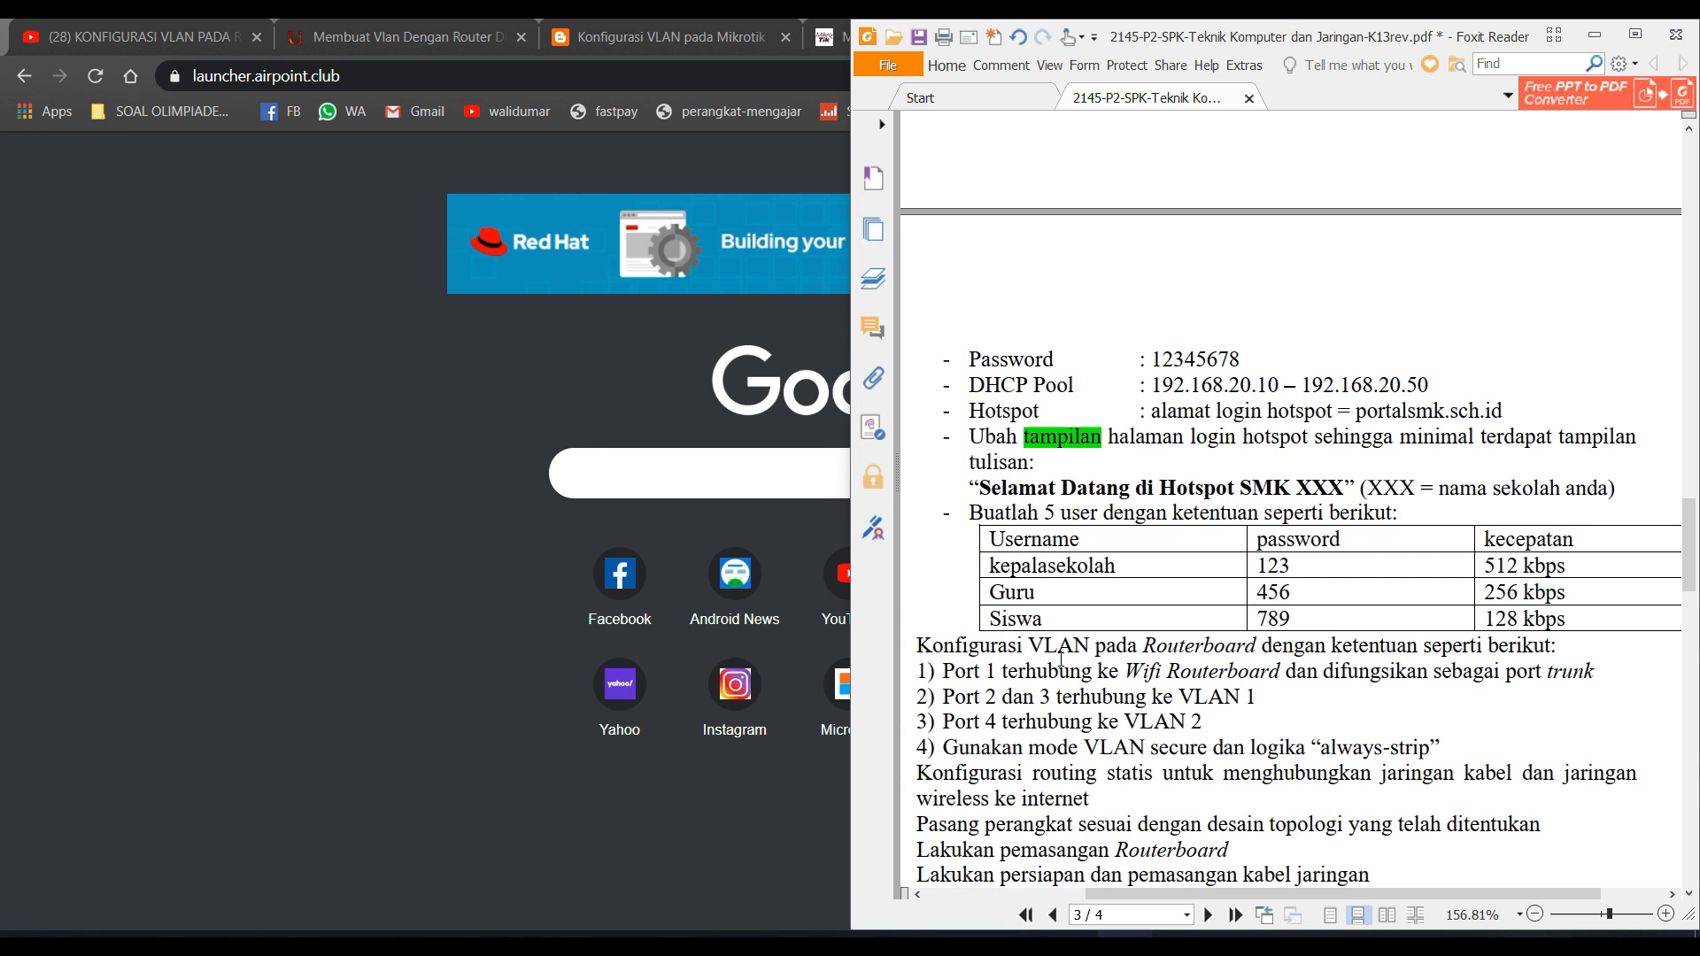
scroll(1061, 659, "down", 5)
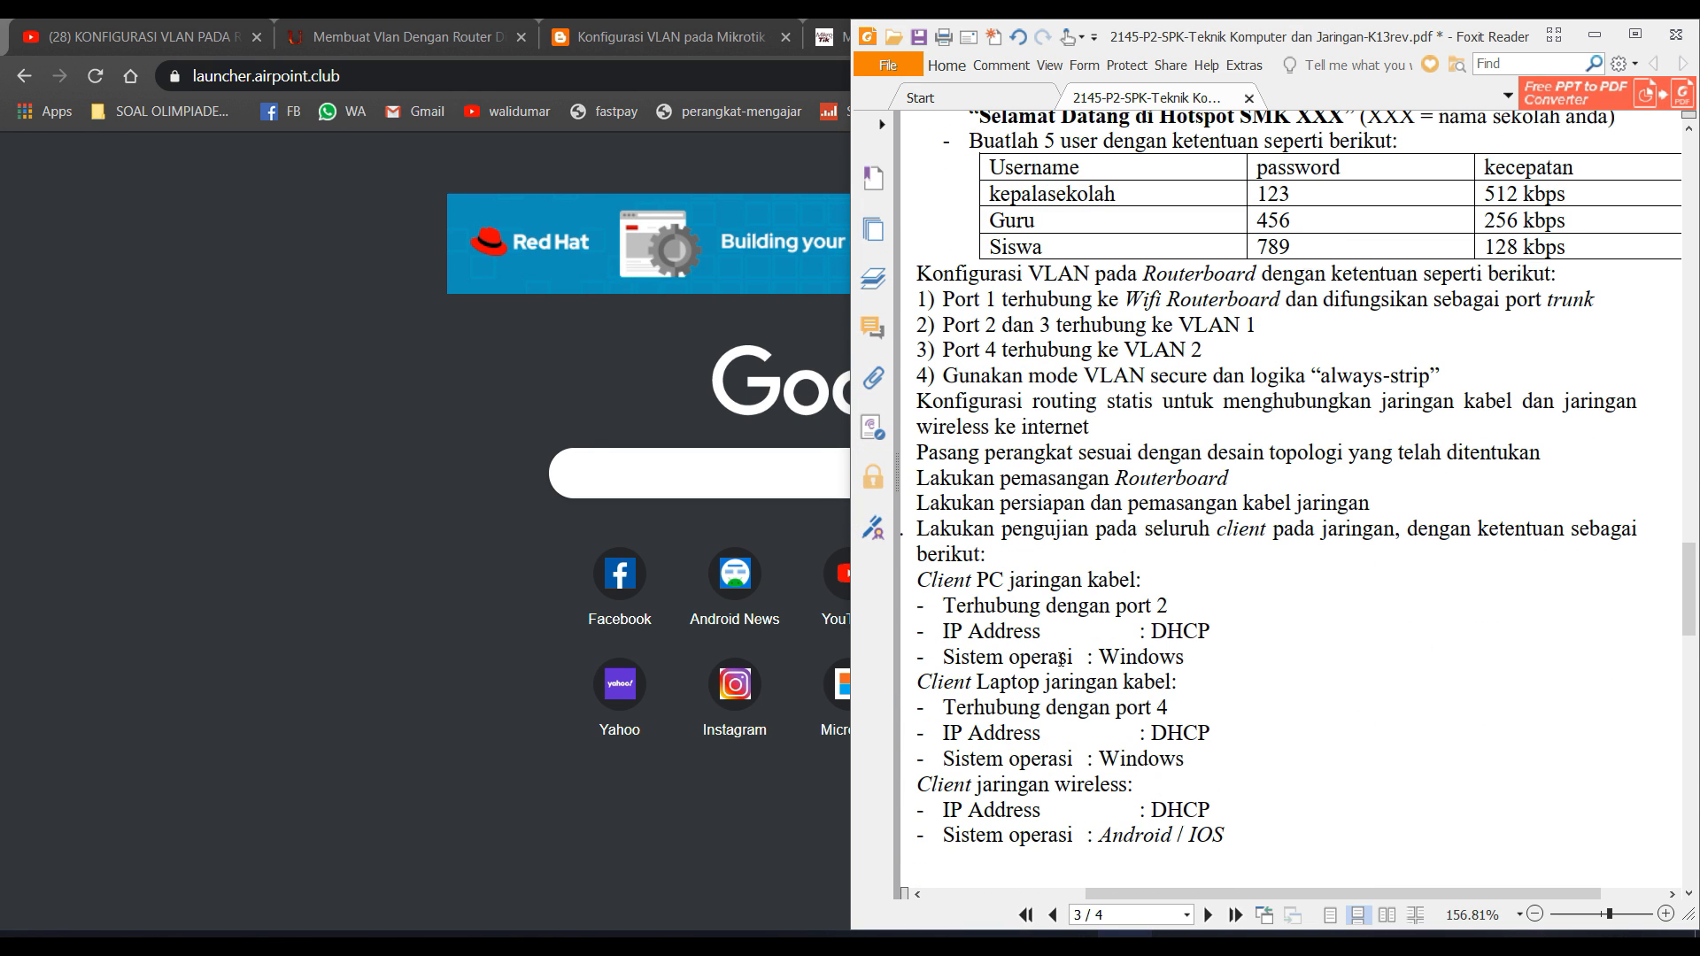
scroll(1061, 660, "up", 6)
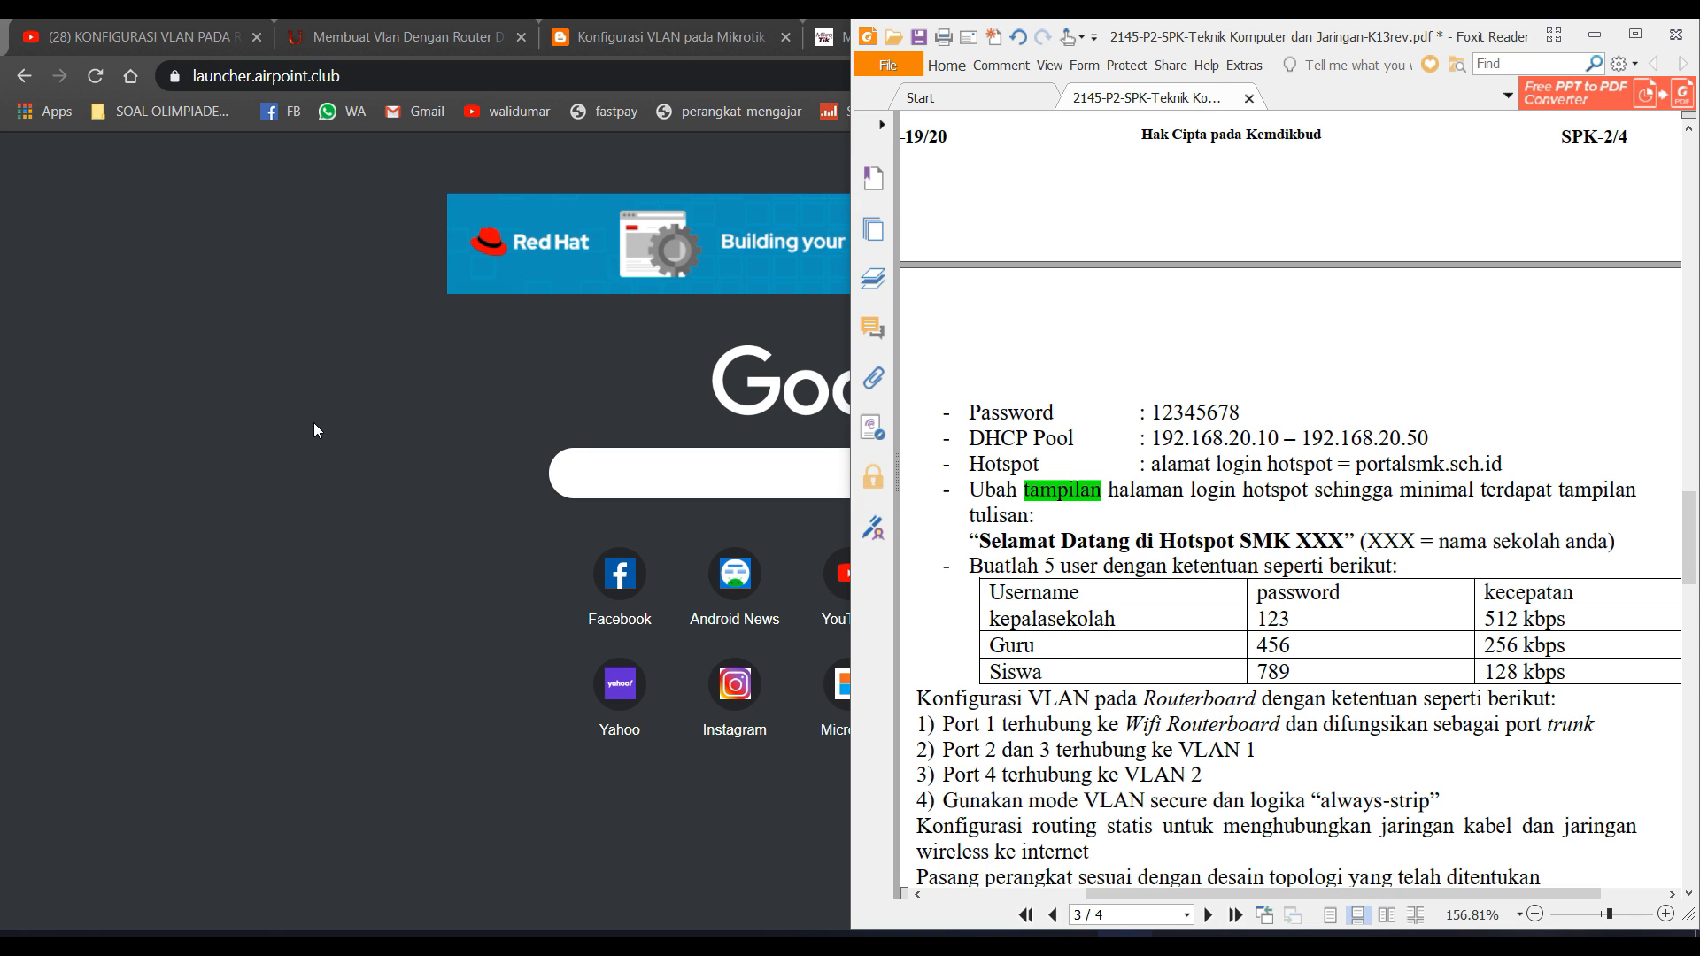
left_click(351, 433)
key("alt+Tab")
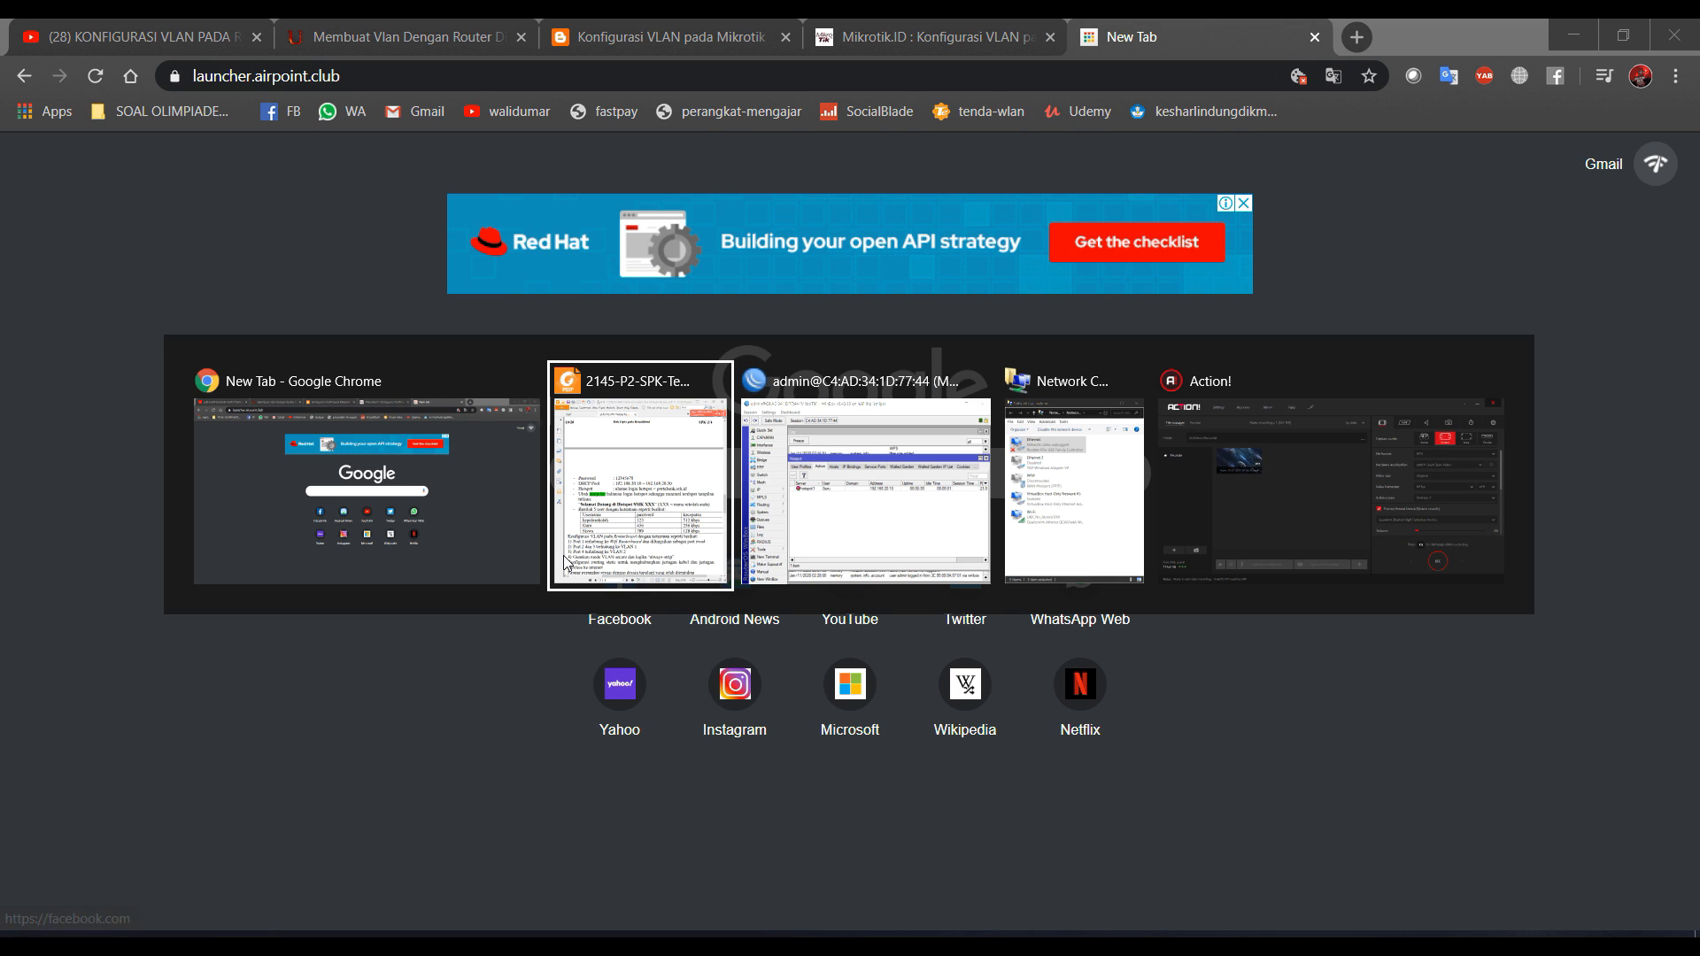
key("alt+Tab")
Show the Queue List with a wider Name column, revealing hotspot-Guru's 256k/256k queue.
left_click(957, 422)
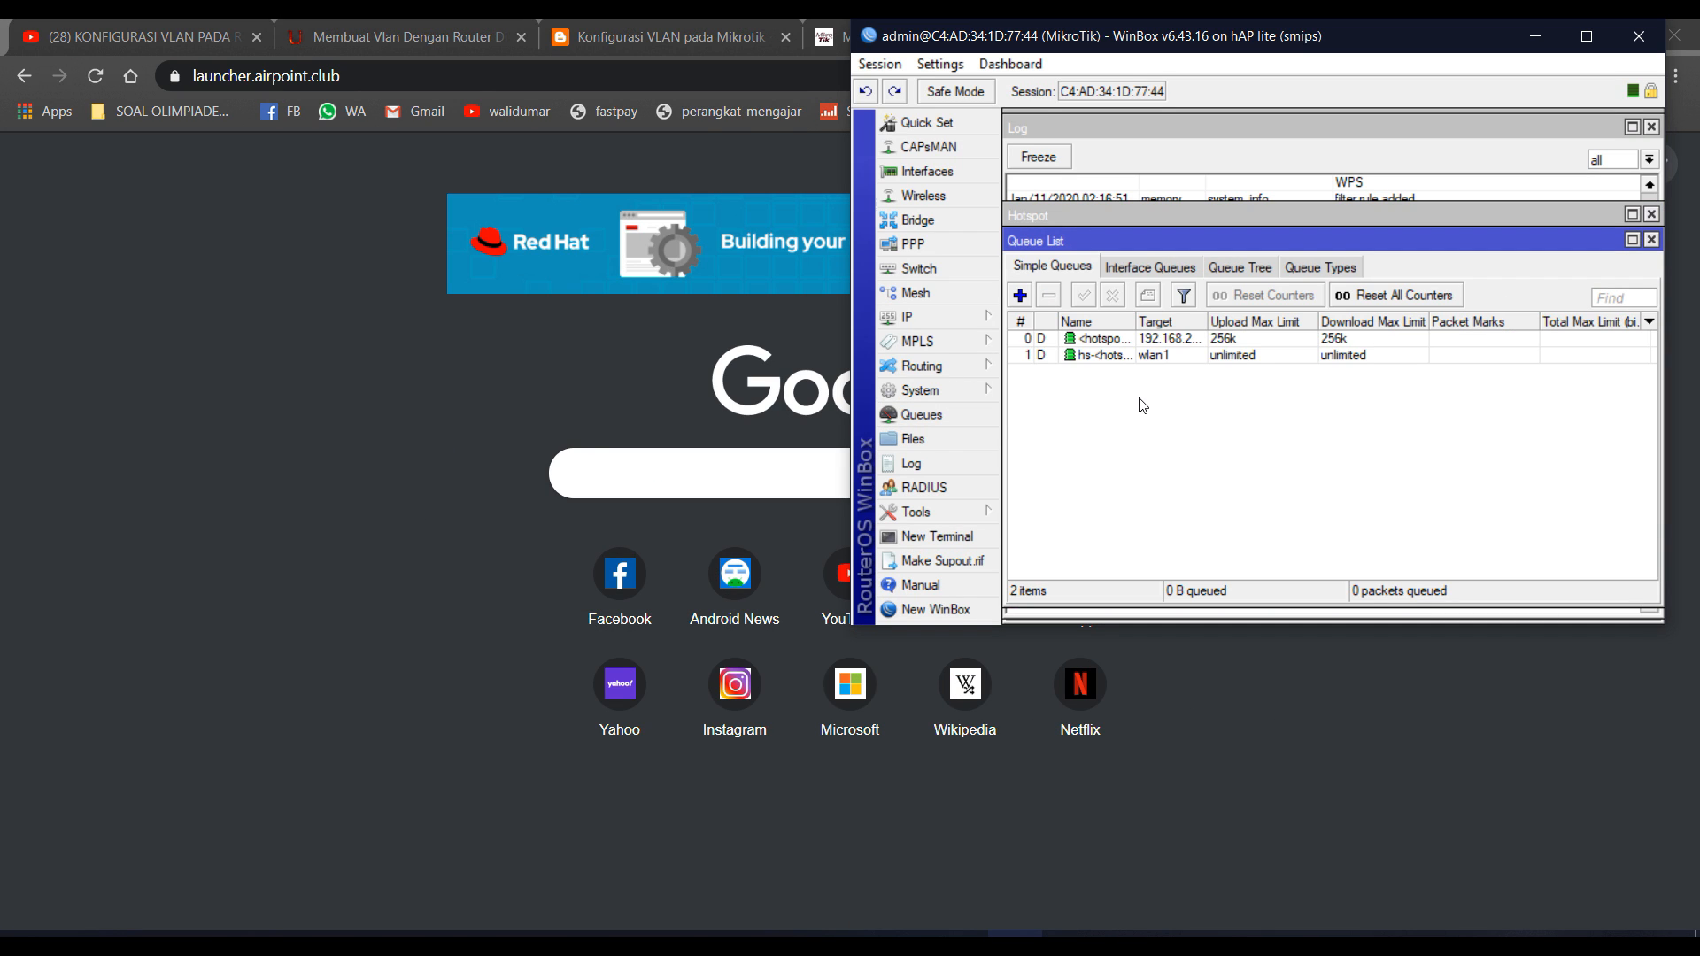
left_click_drag(1135, 319, 1317, 326)
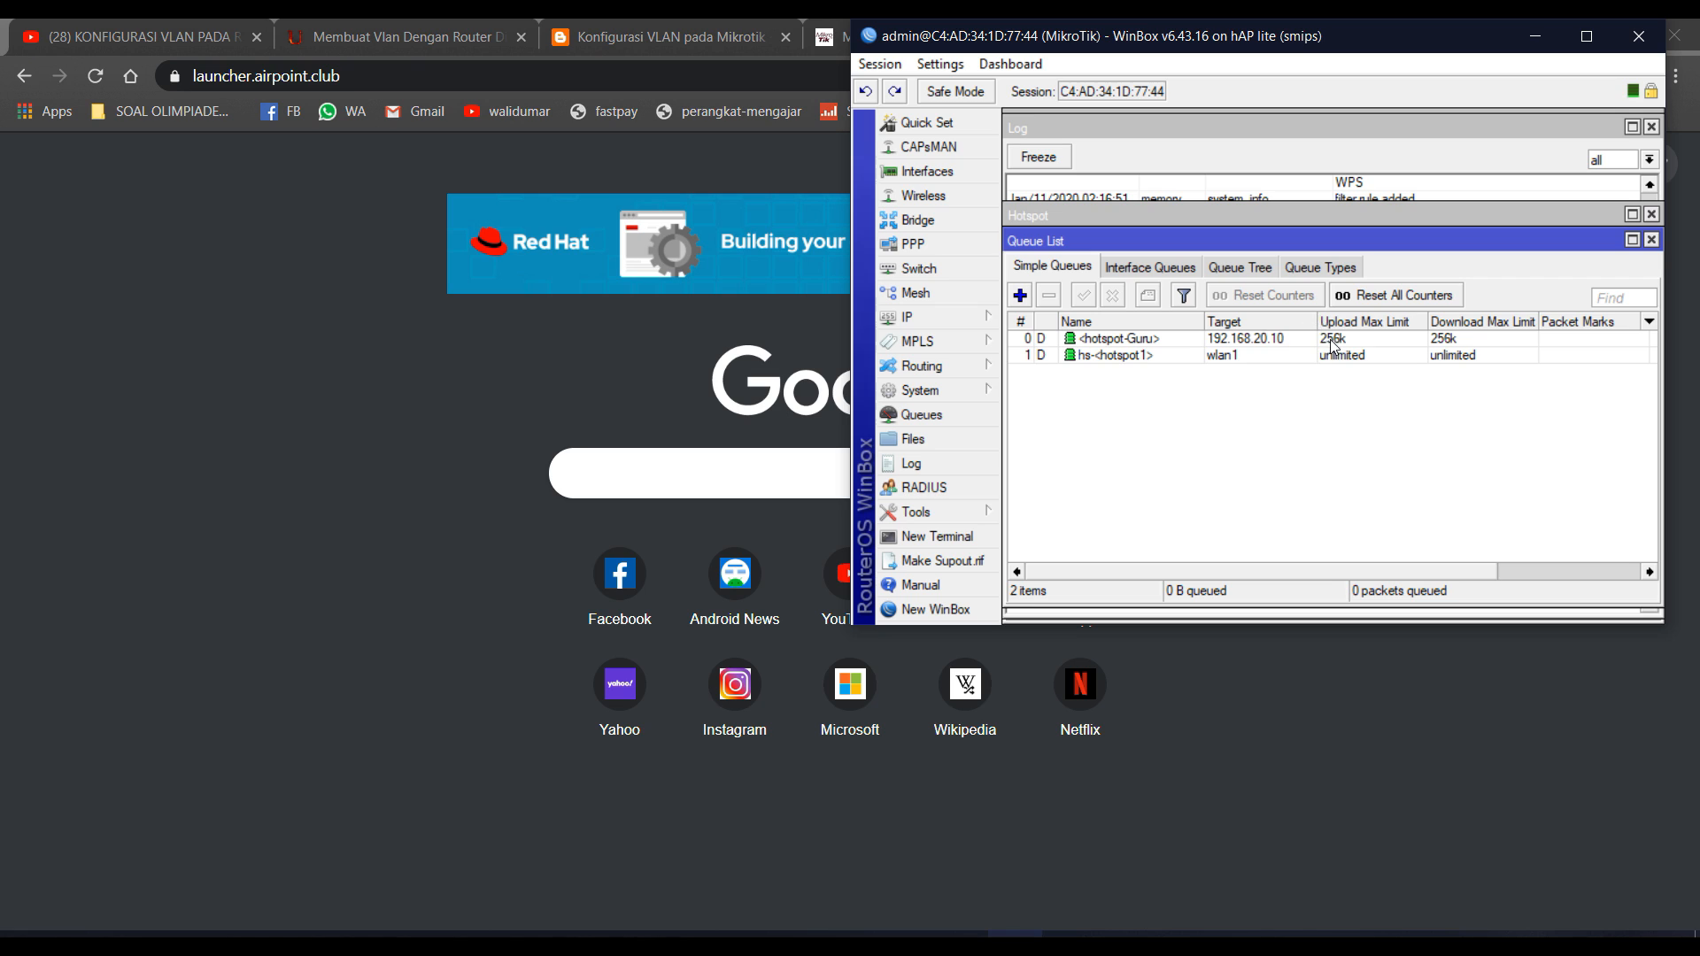
left_click(481, 142)
Abandon the 'speed' address in Chrome and launch Firefox instead, moving its update window aside.
left_click(417, 77)
type("s")
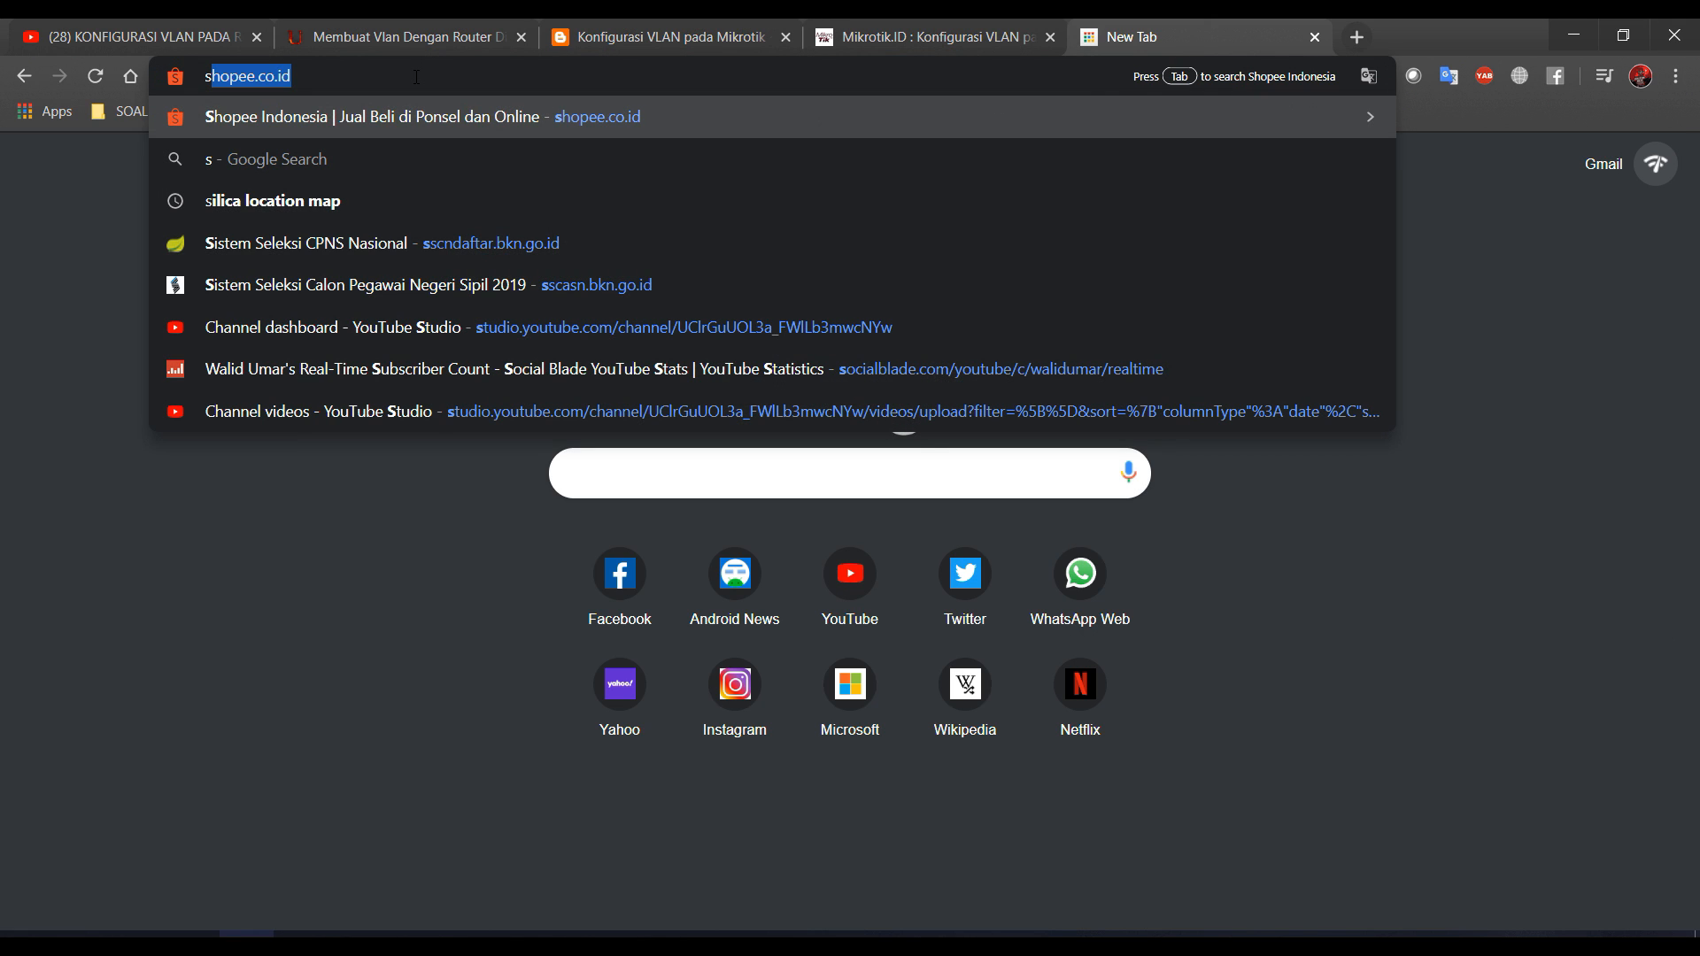
type("peed")
key("ctrl+a")
key("BackSpace")
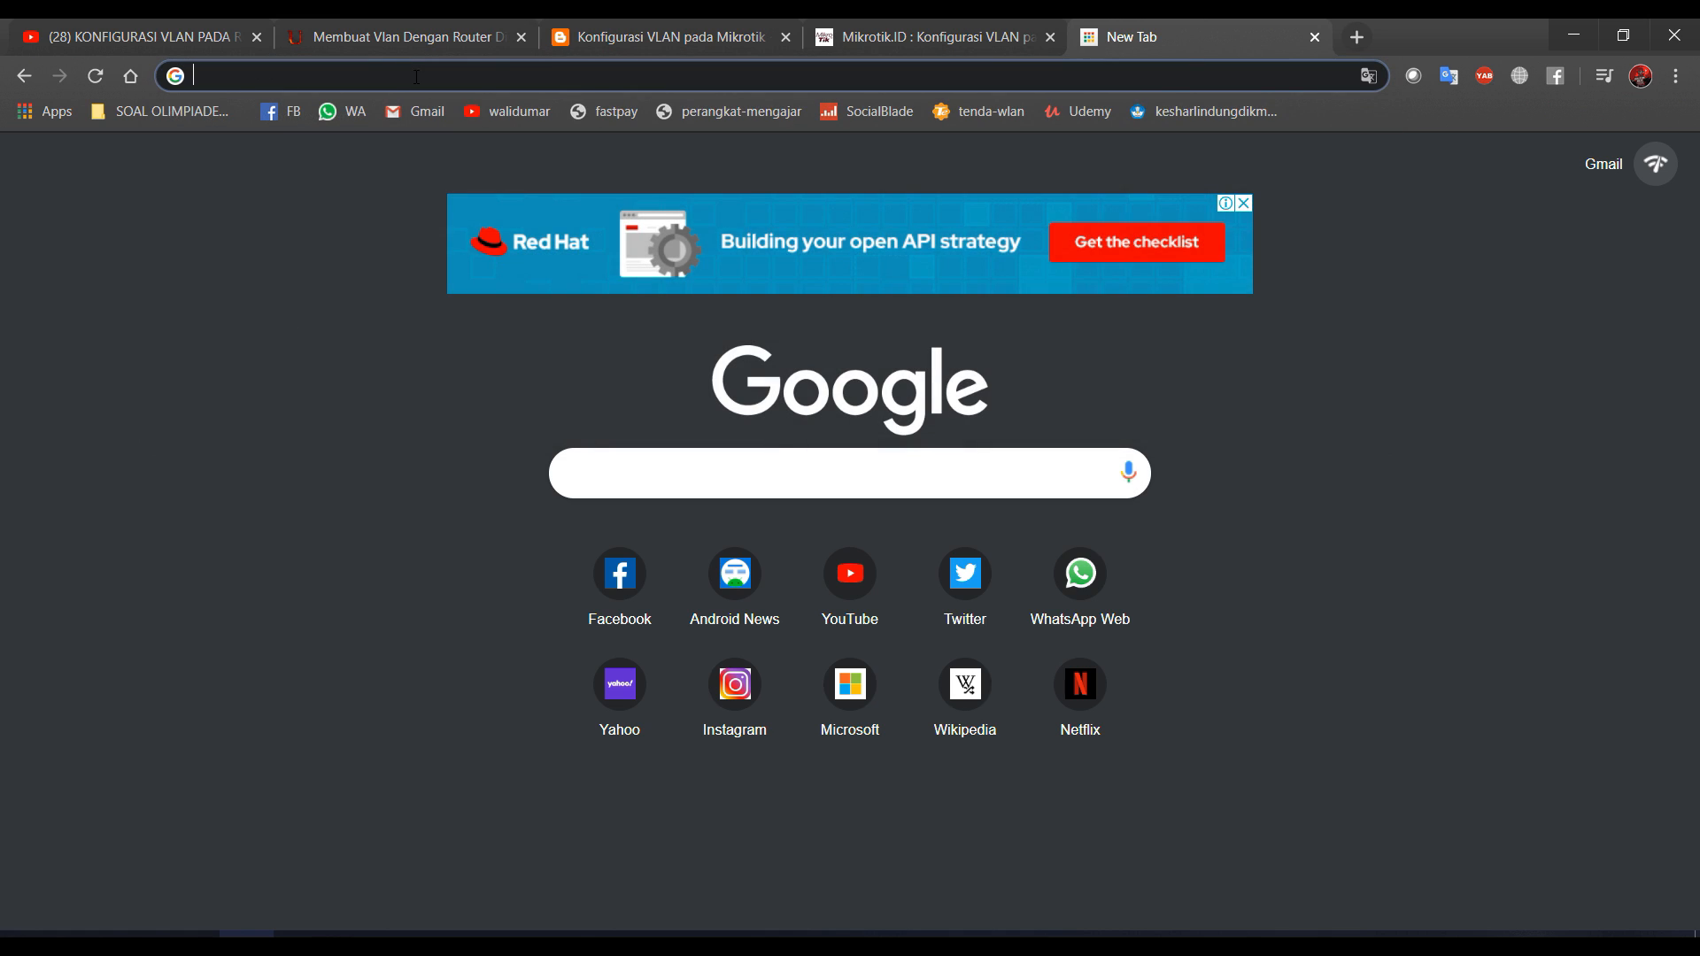
left_click(191, 935)
key("alt+Tab")
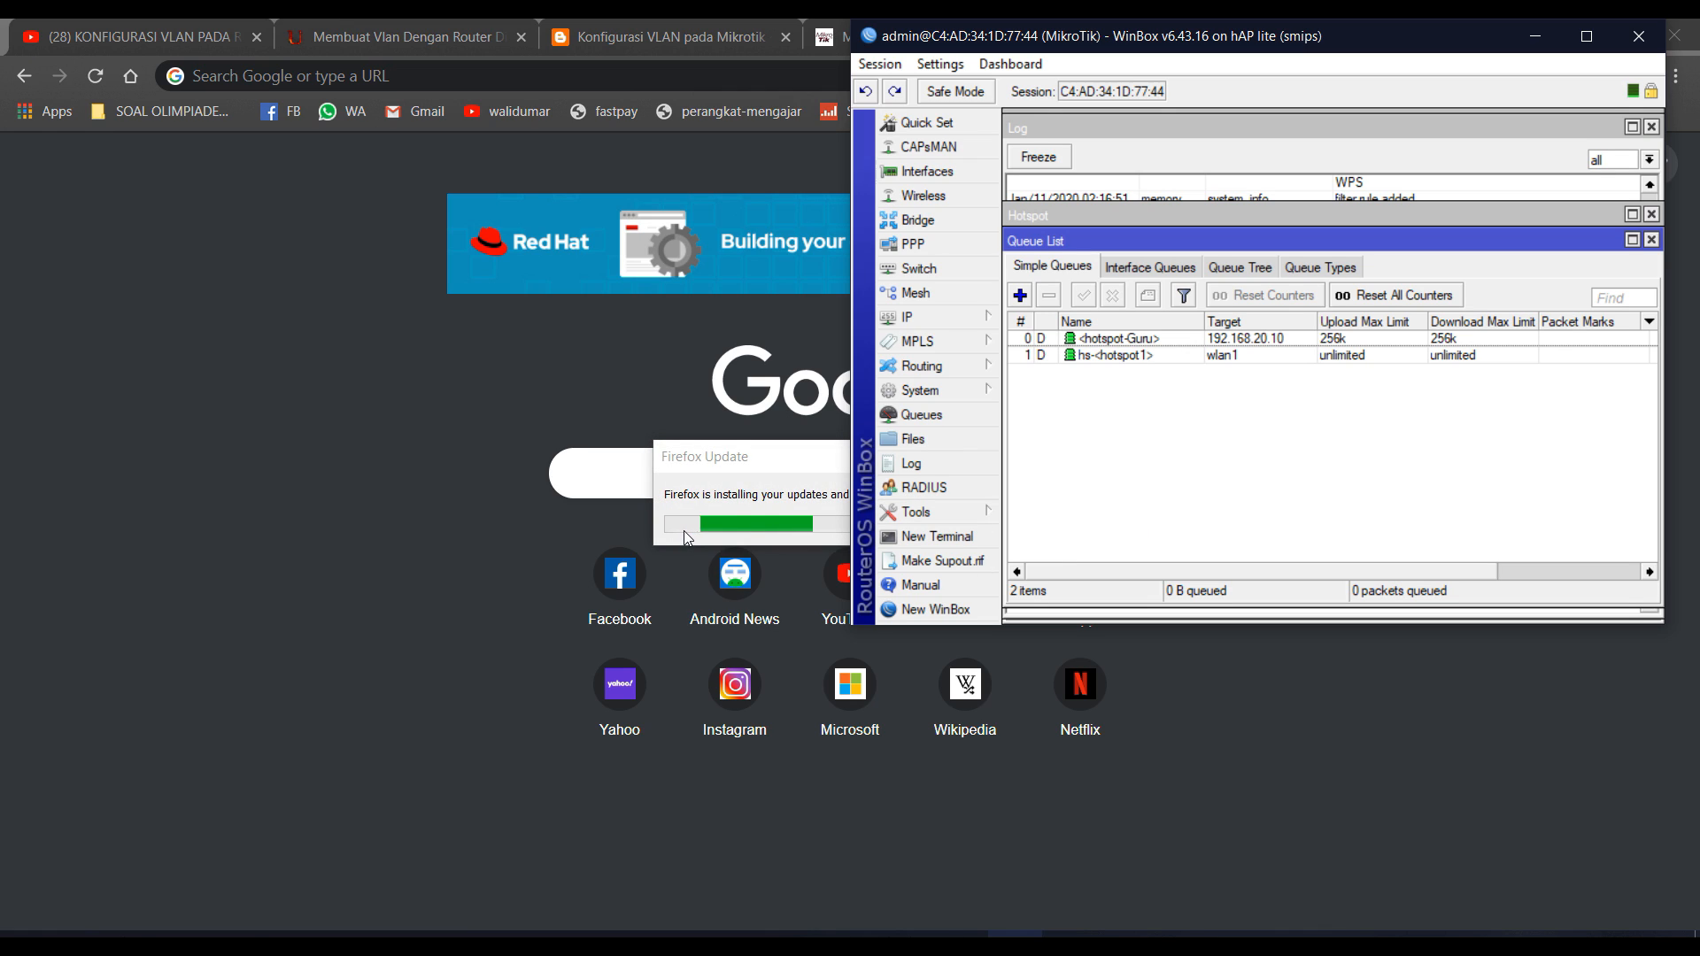
left_click_drag(734, 472, 544, 517)
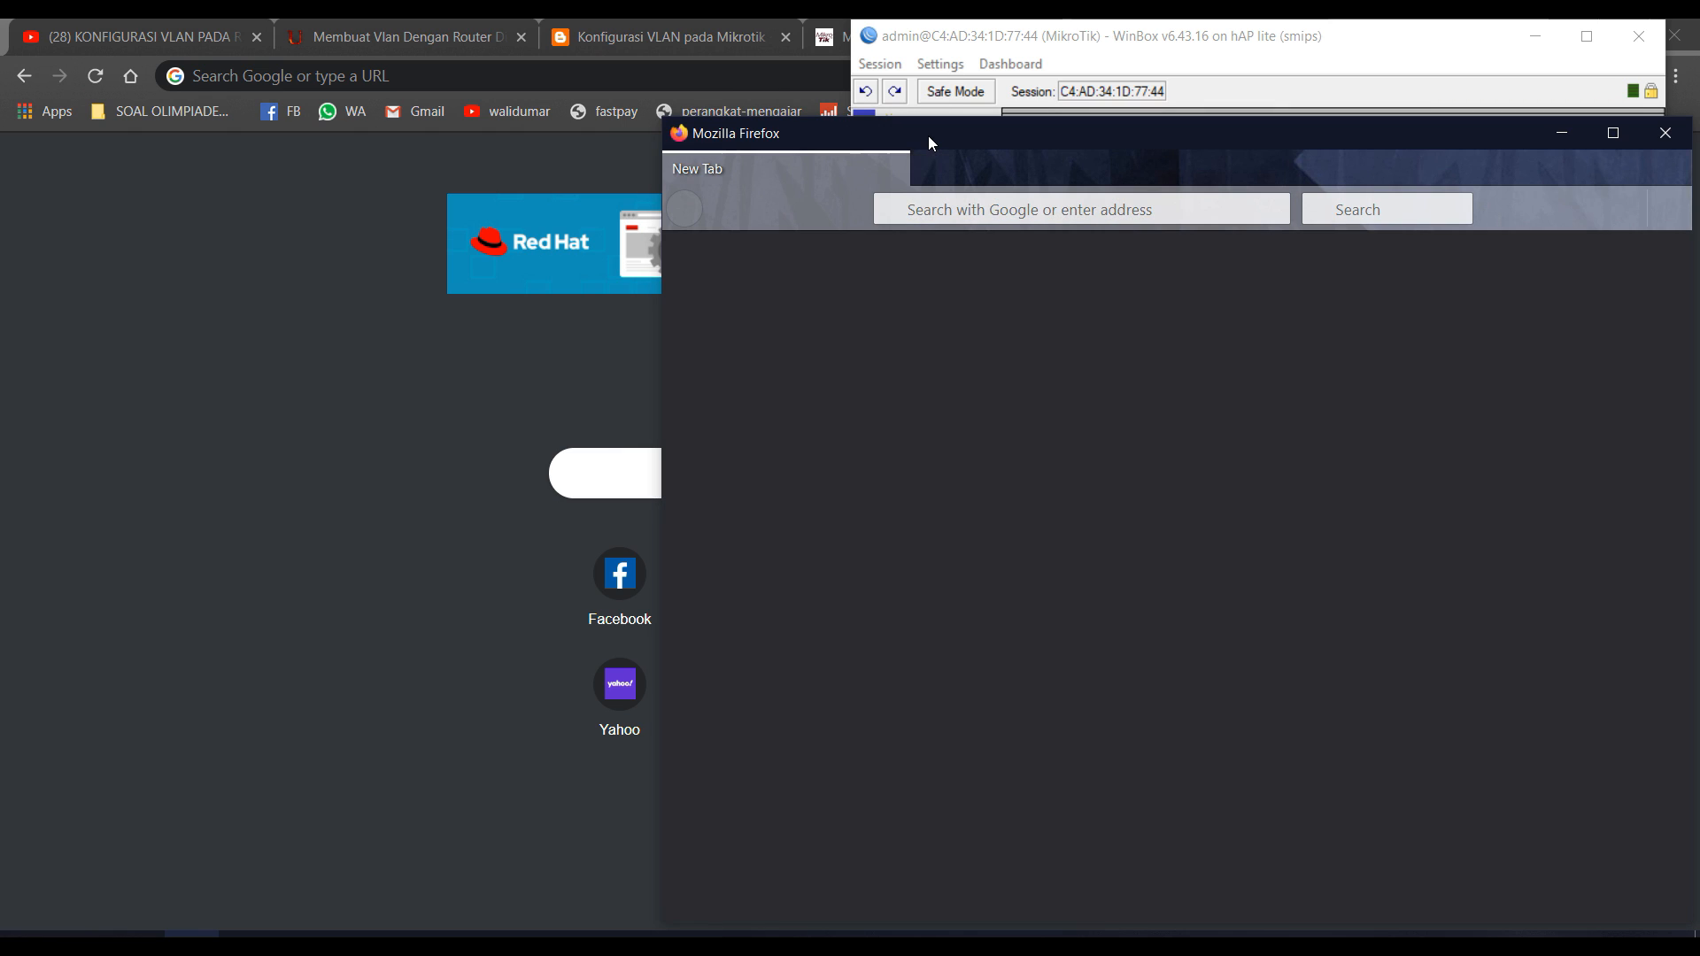
Load speedtest.cbn.id in Firefox from the 'speed' address-bar suggestion.
left_click_drag(928, 135, 302, 93)
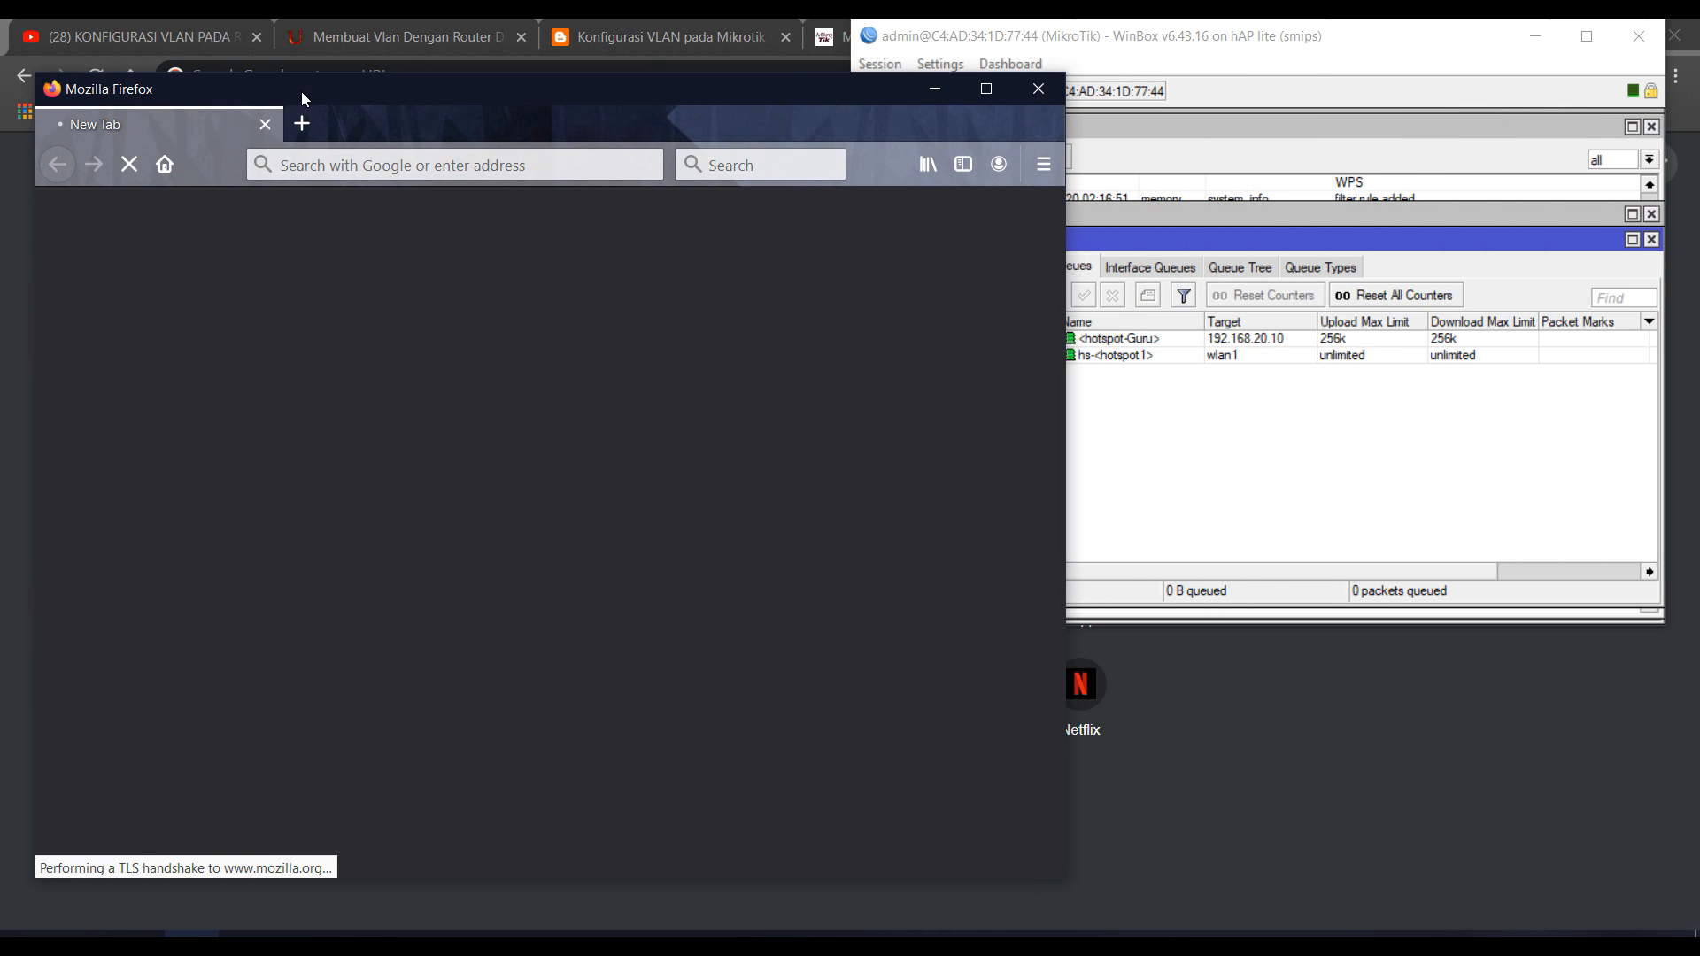
left_click(352, 160)
type("s")
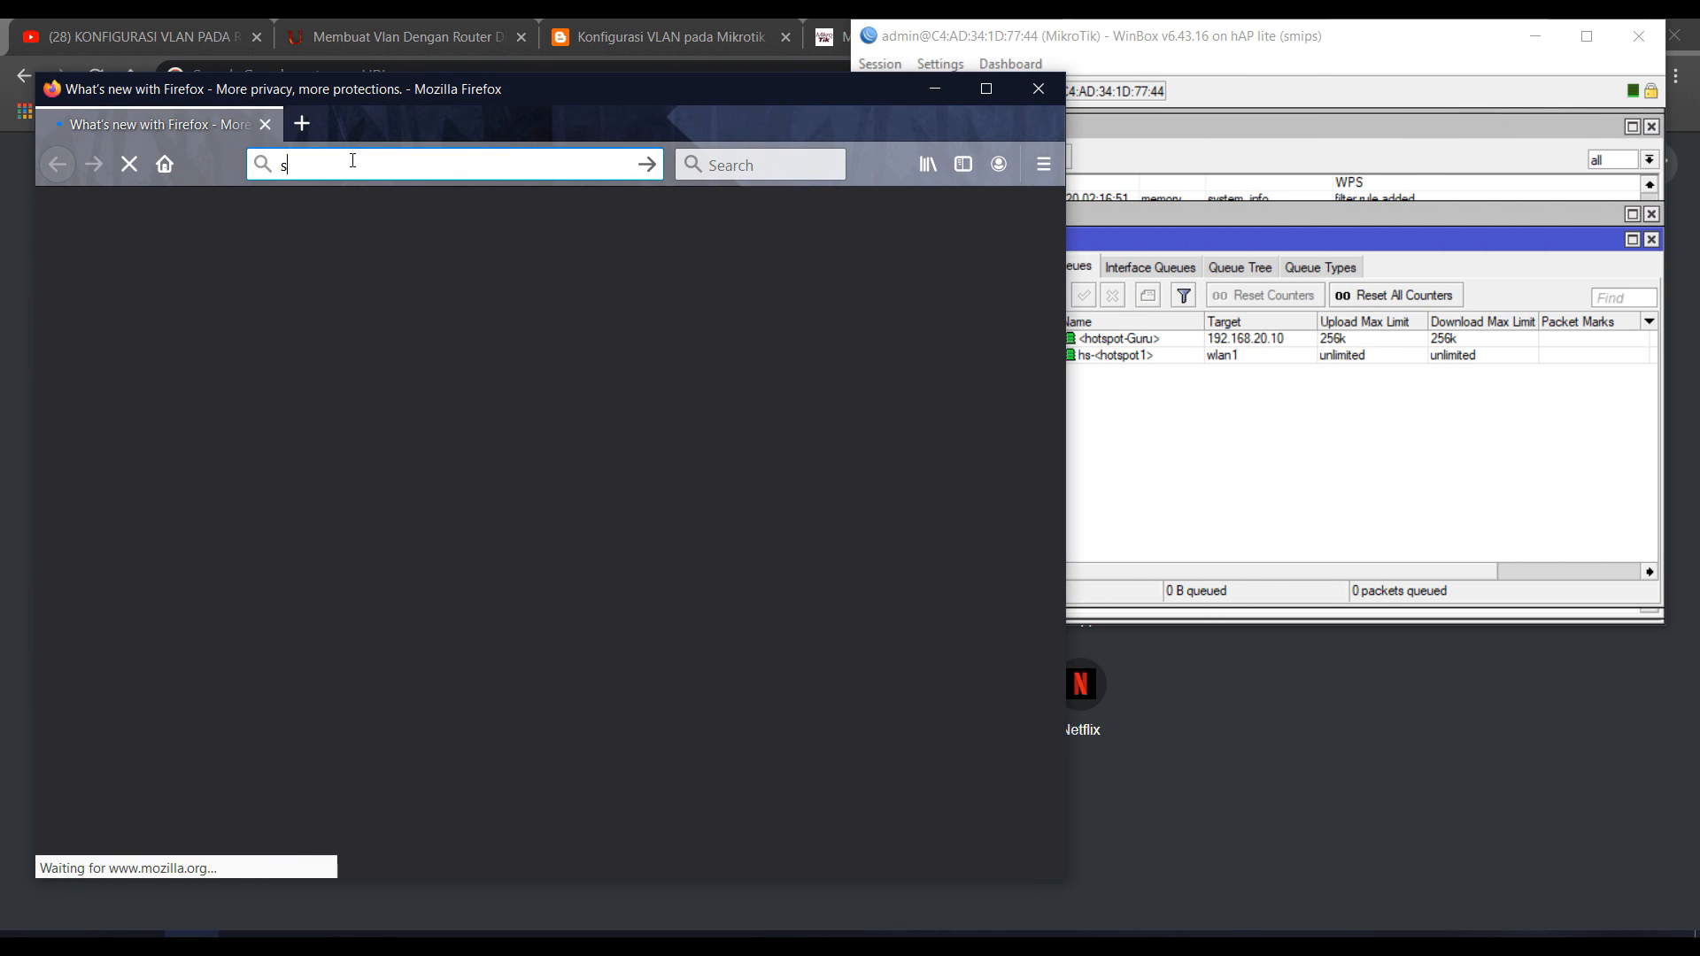
type("peed")
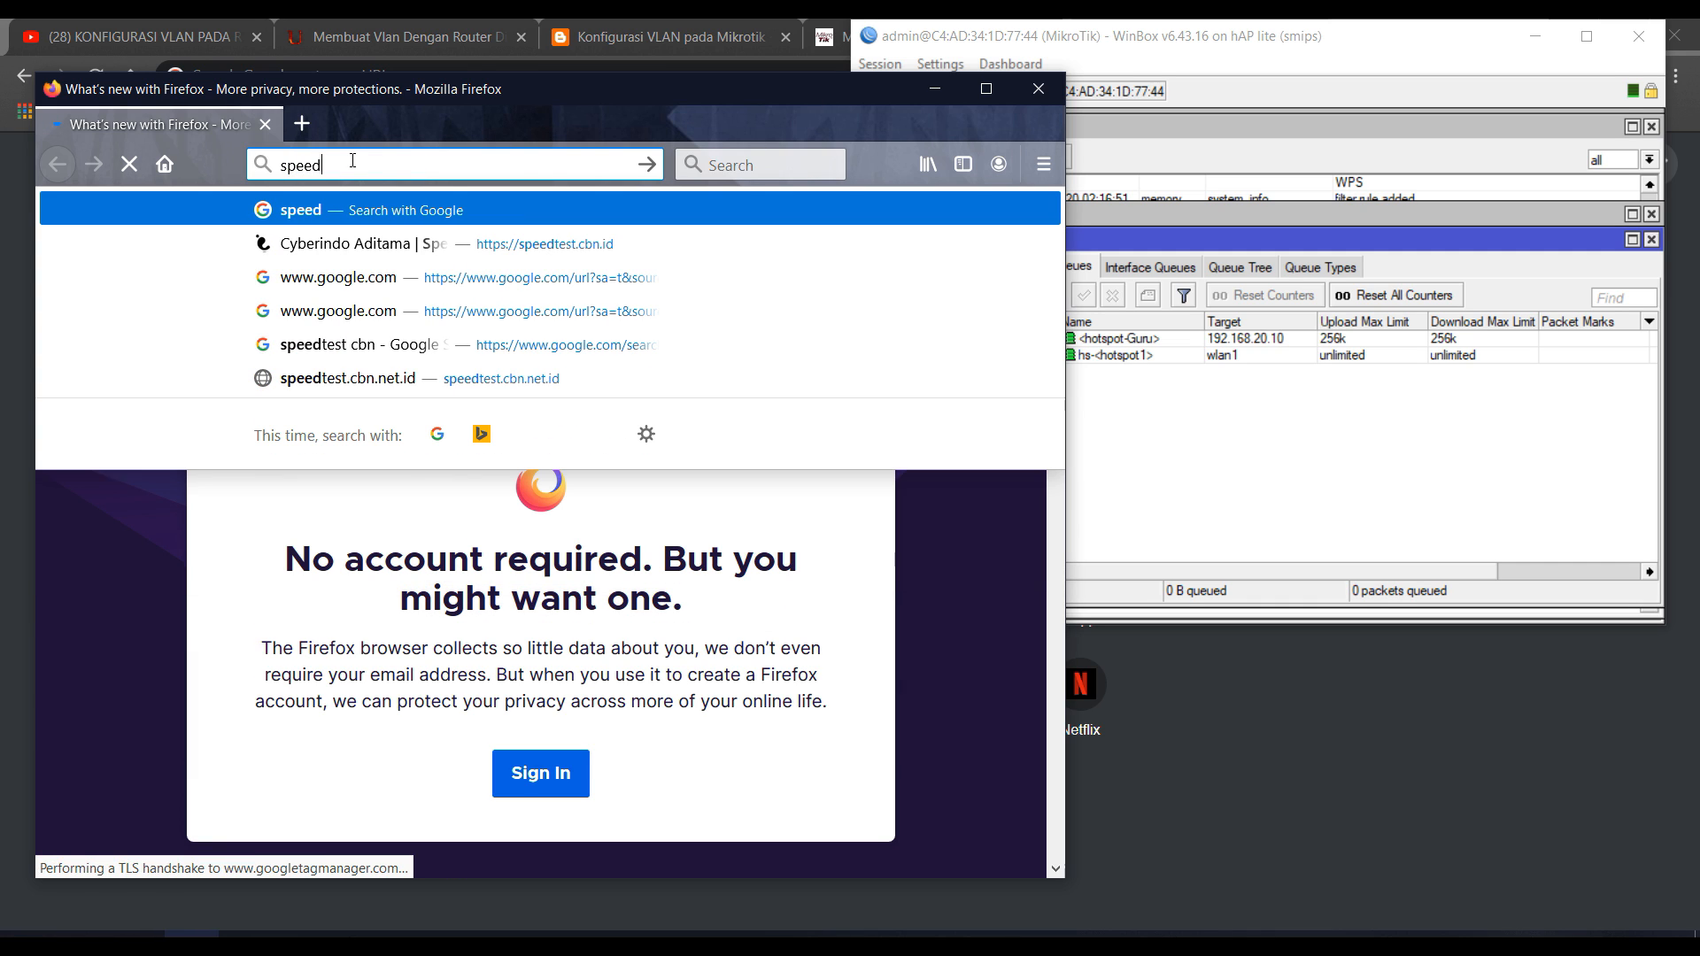
key("Down")
key("Return")
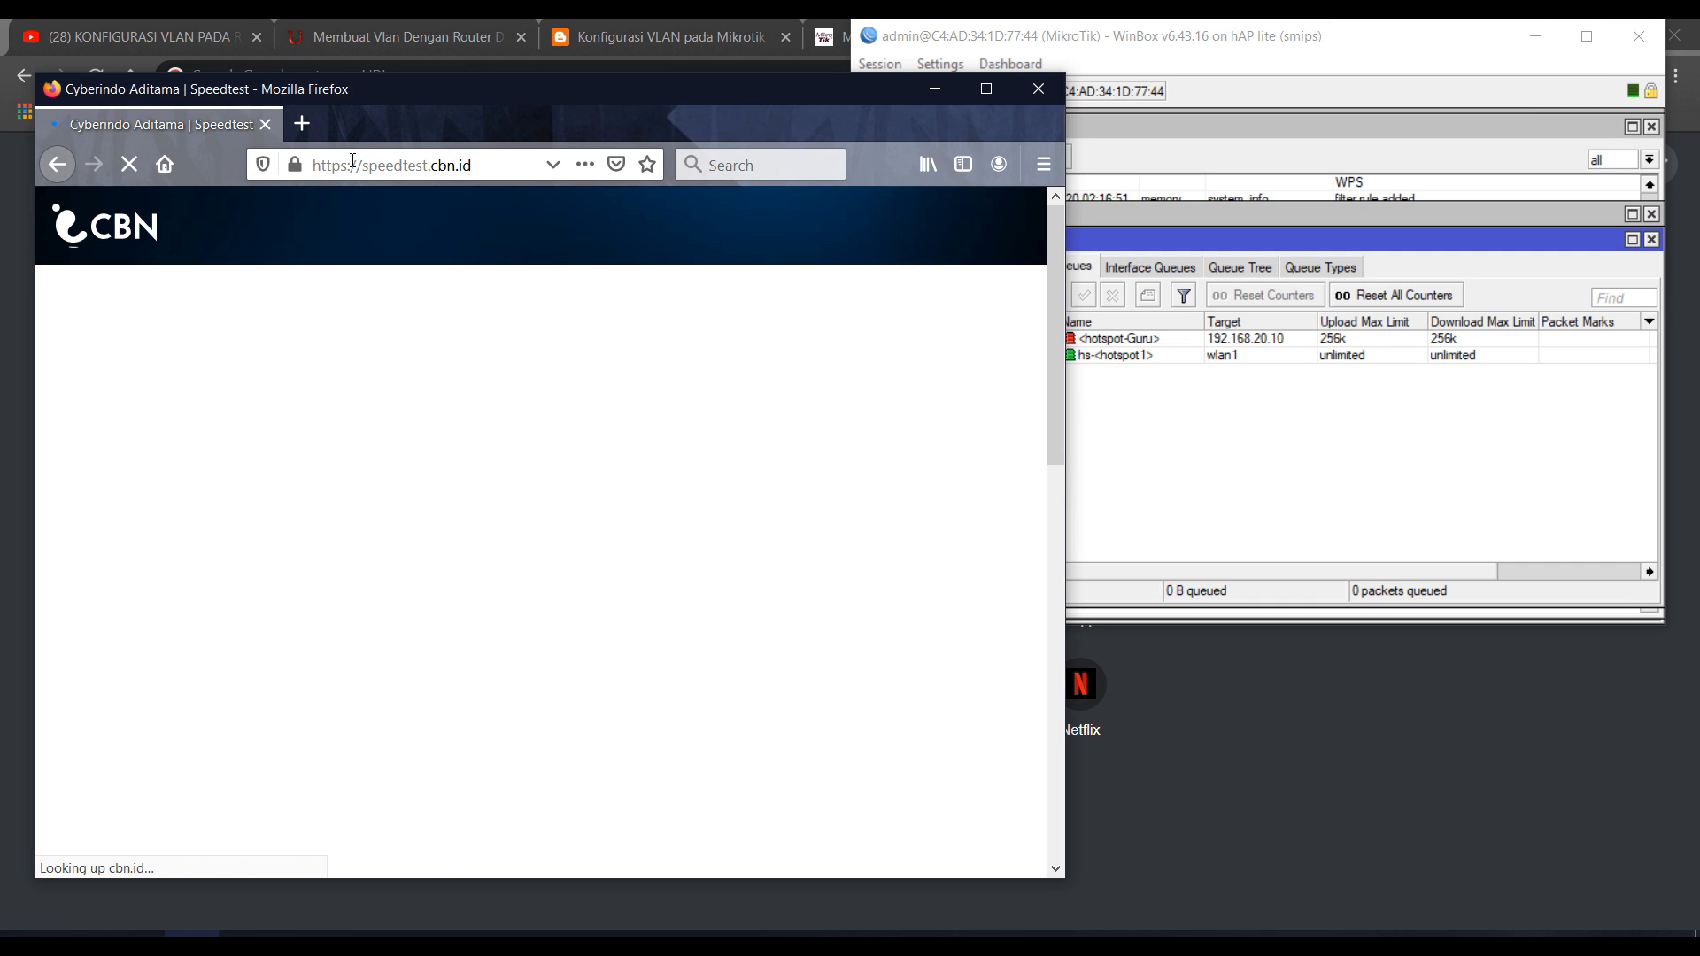
Start the speed test and display the hotspot-Guru queue's live Traffic graphs.
left_click(1359, 505)
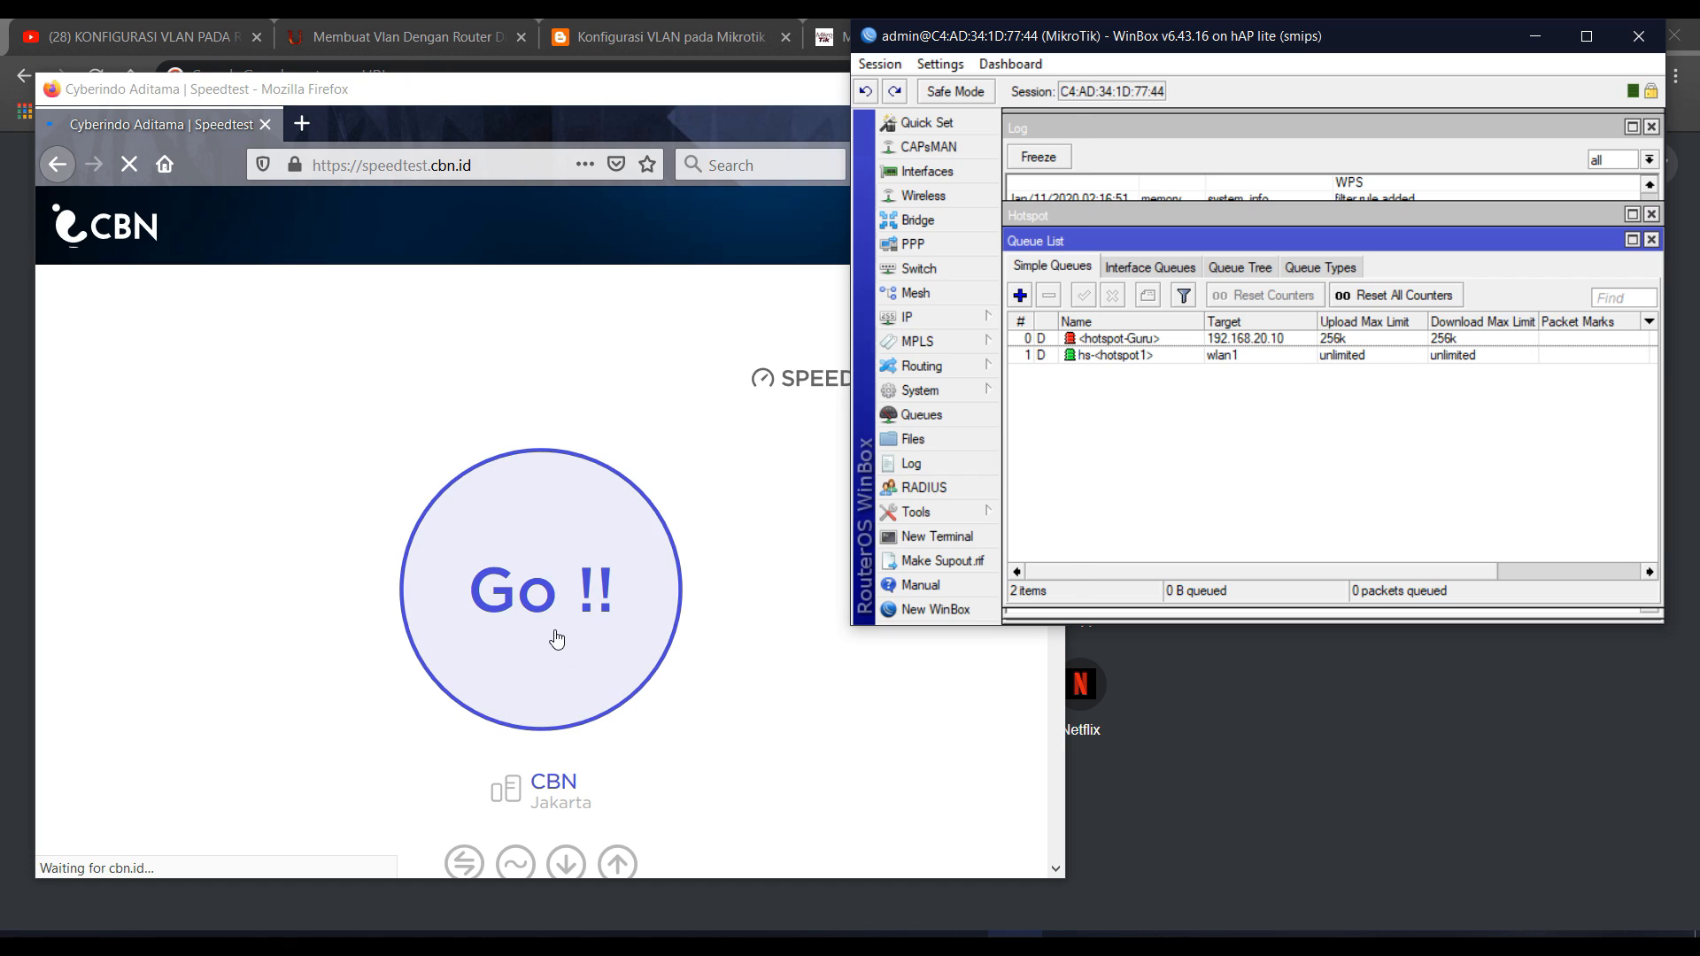
left_click(558, 637)
left_click(1197, 434)
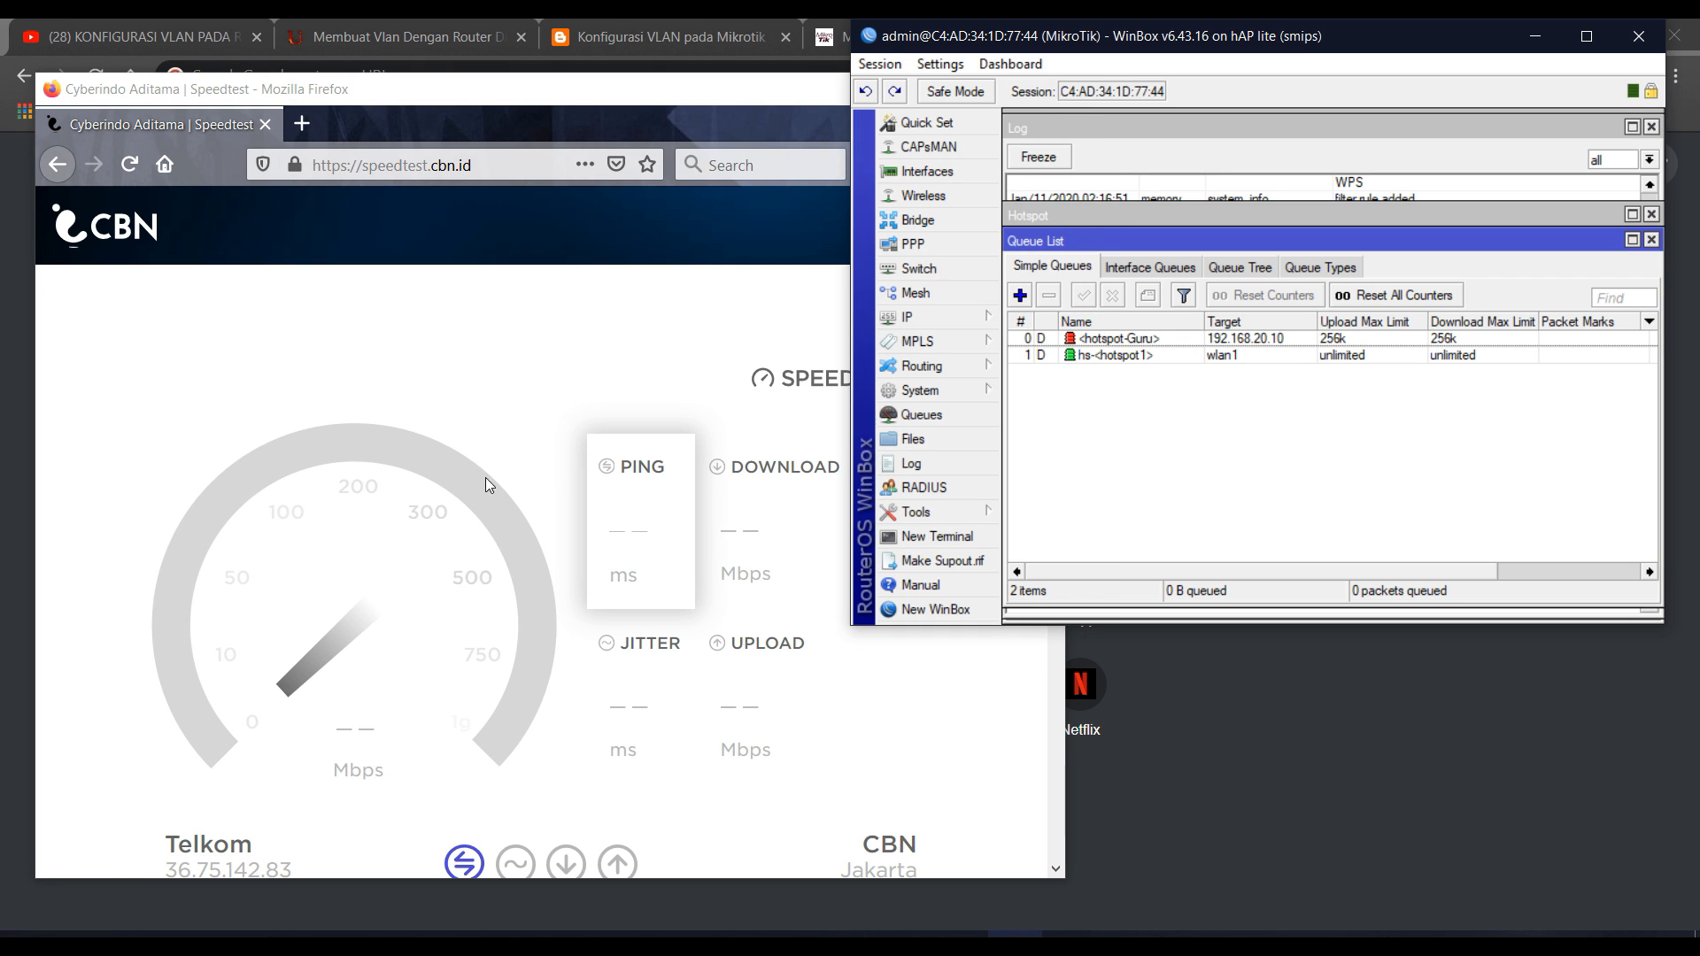
double_click(1144, 337)
left_click(1323, 271)
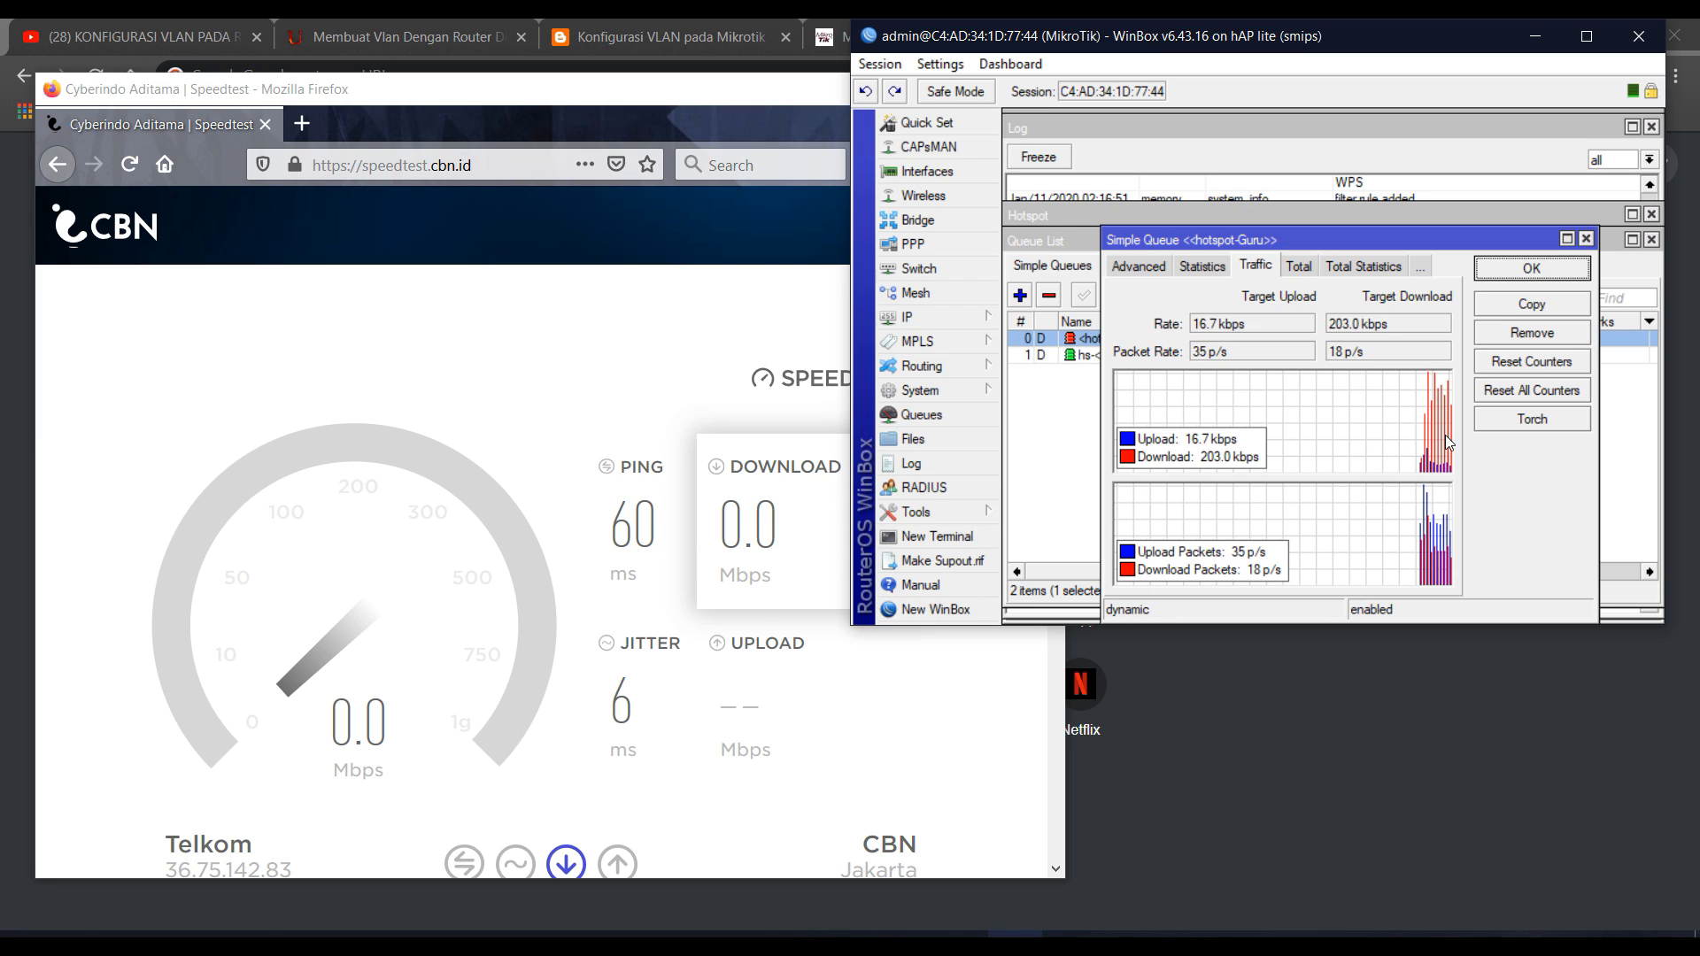
Close the hotspot-Guru queue after reading its Target Download rate, then maximize the finished 0.2 Mbps speedtest.
left_click_drag(1397, 326, 1318, 325)
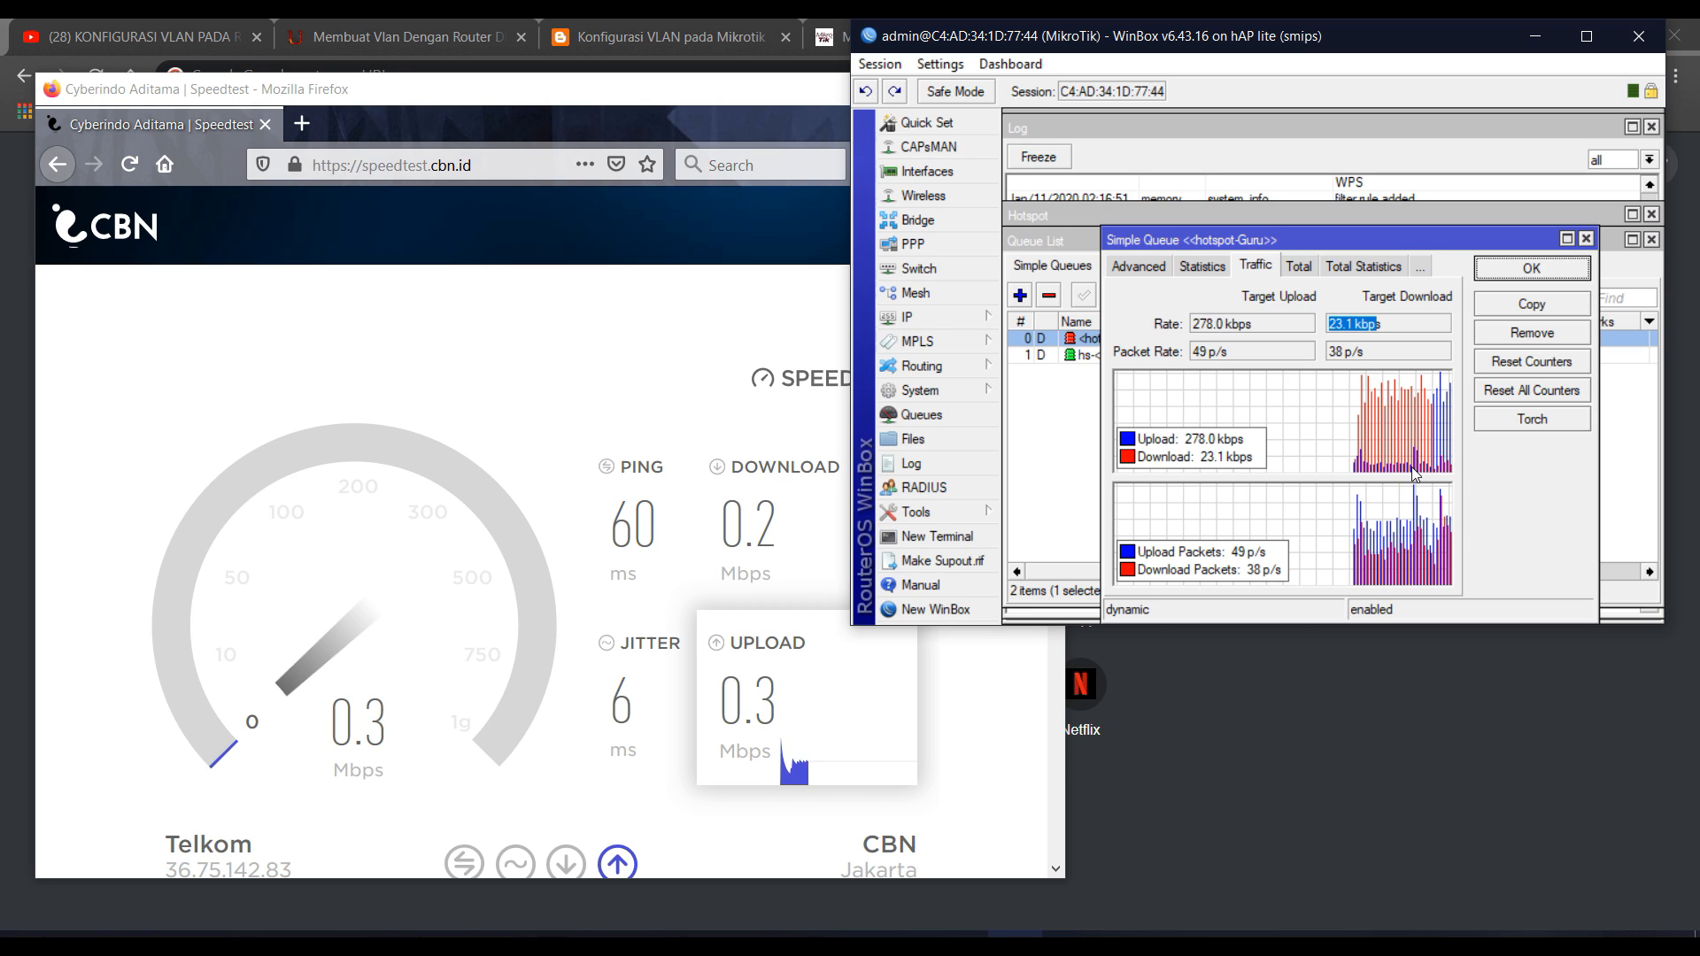
left_click(1532, 268)
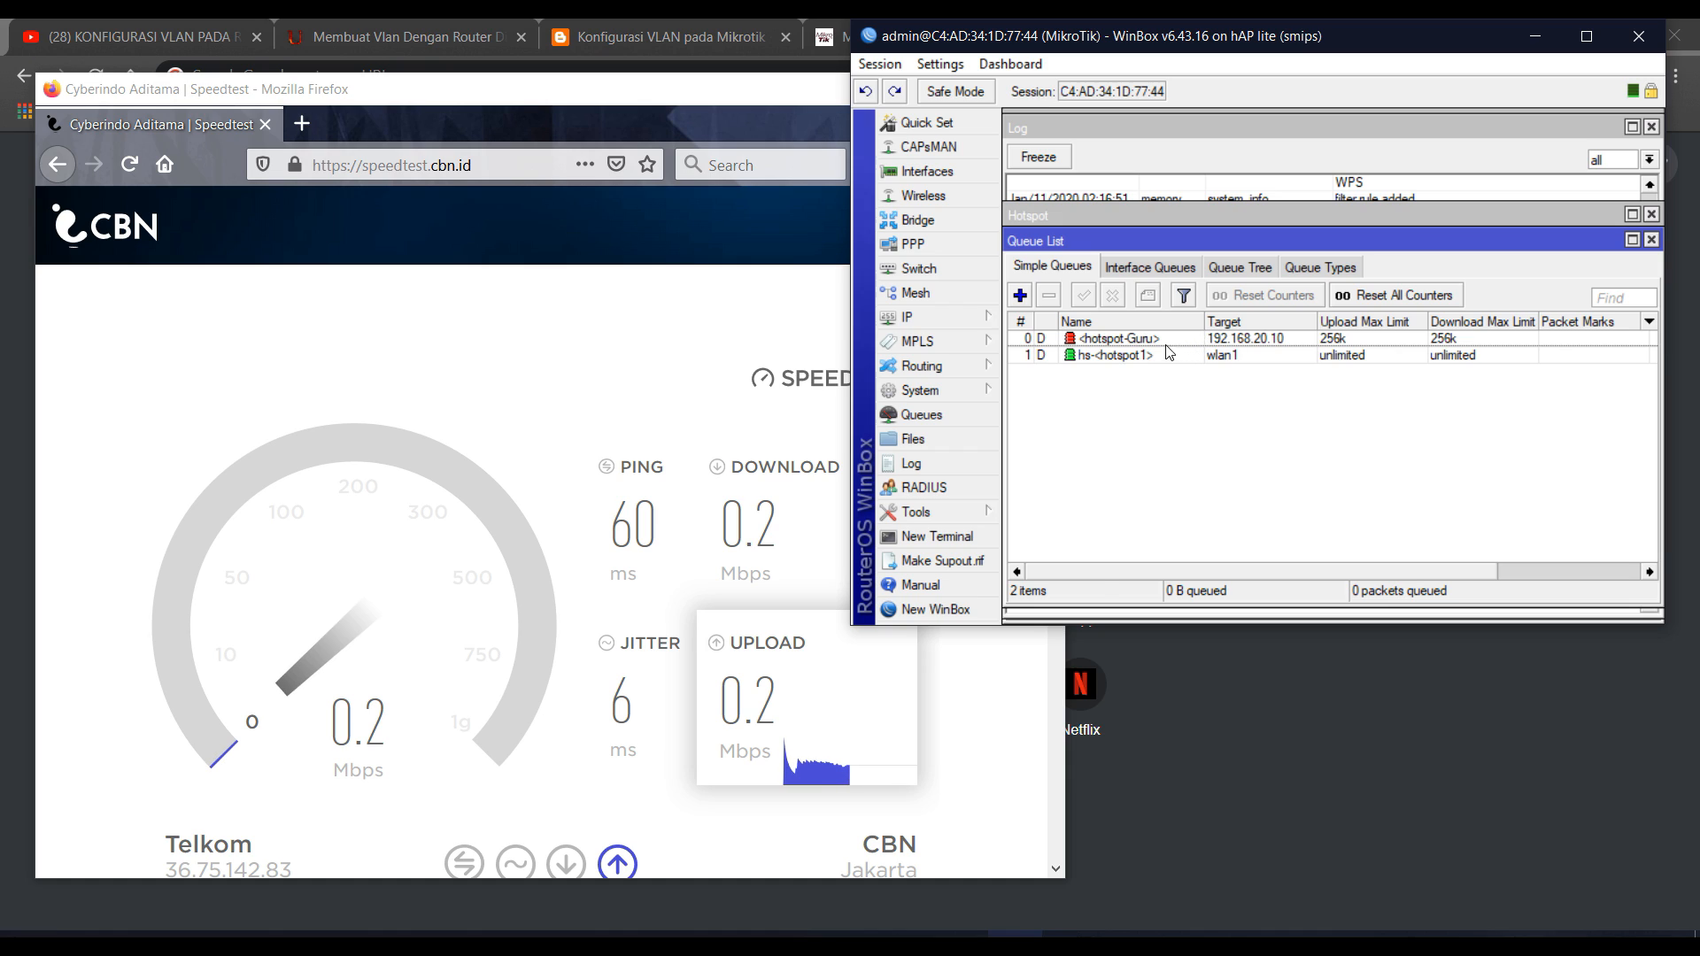
left_click(1154, 338)
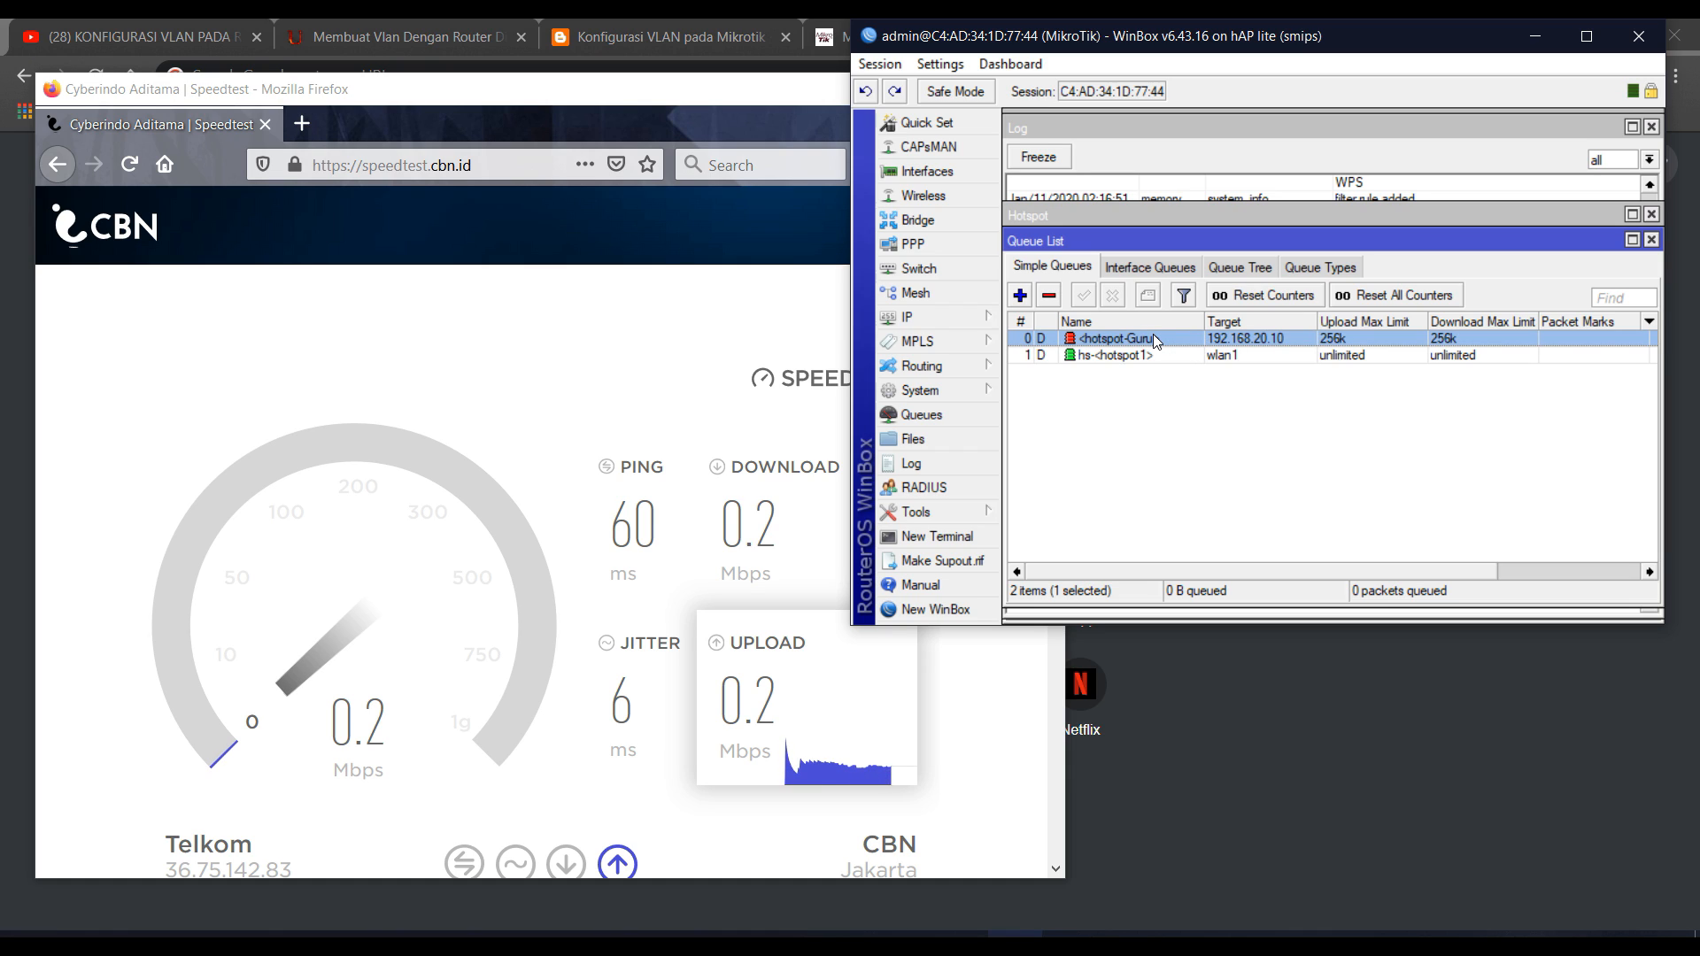
left_click(1103, 397)
left_click(1095, 354)
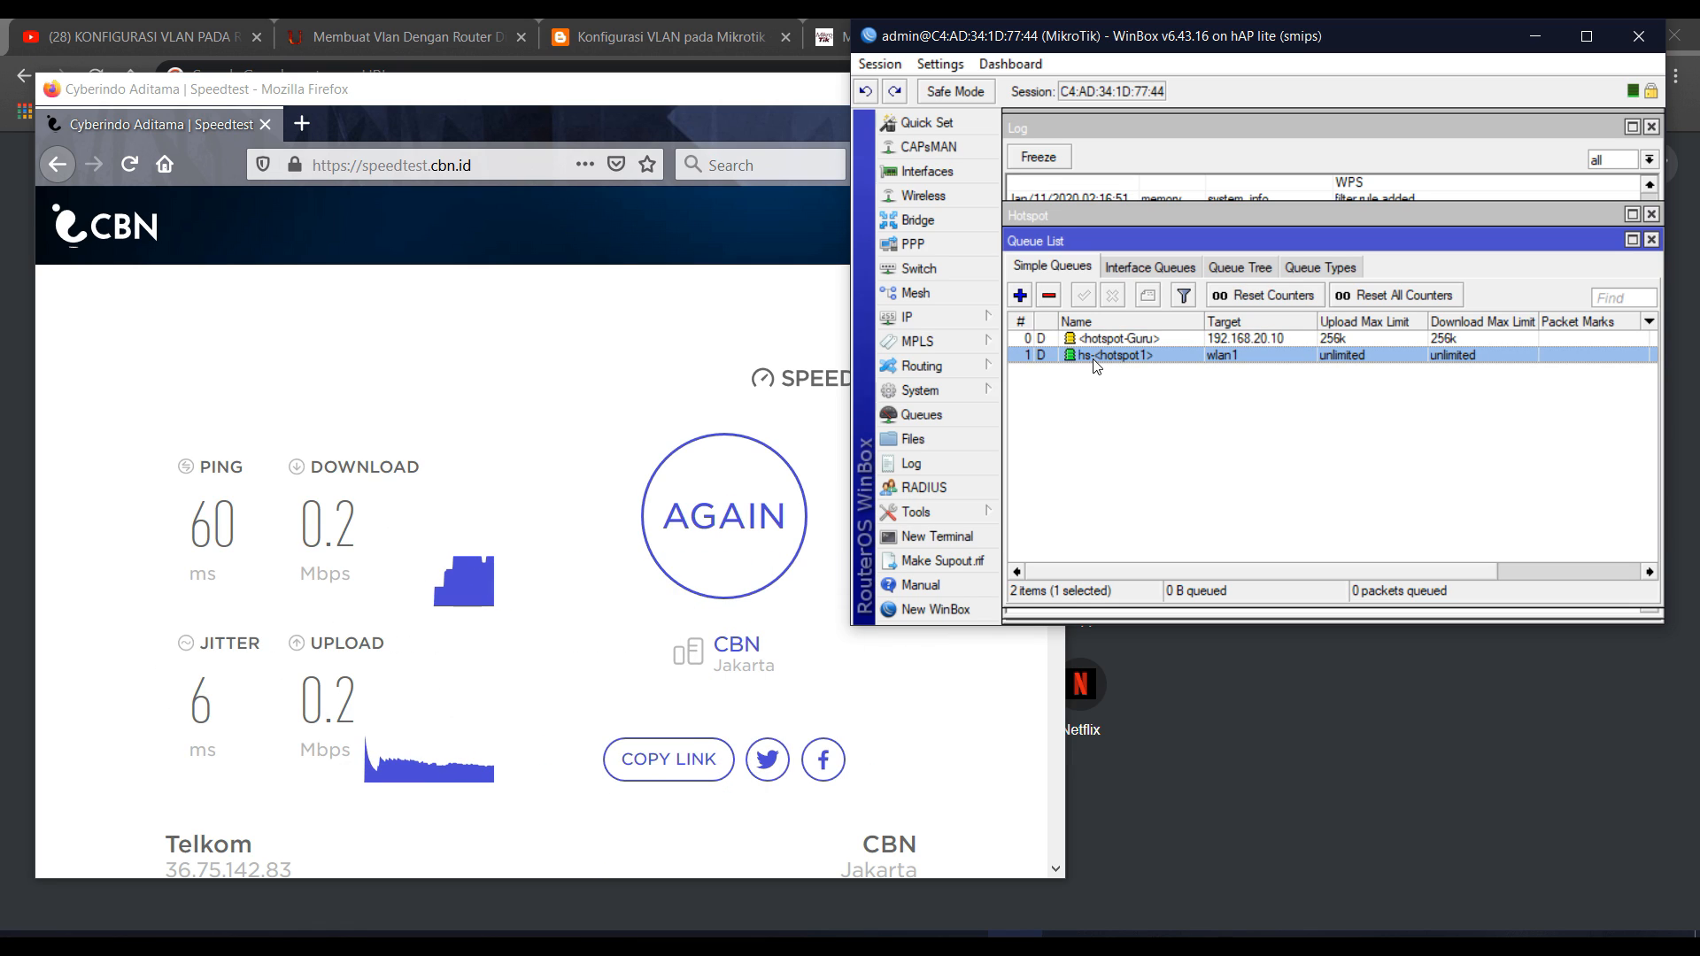
left_click(1531, 34)
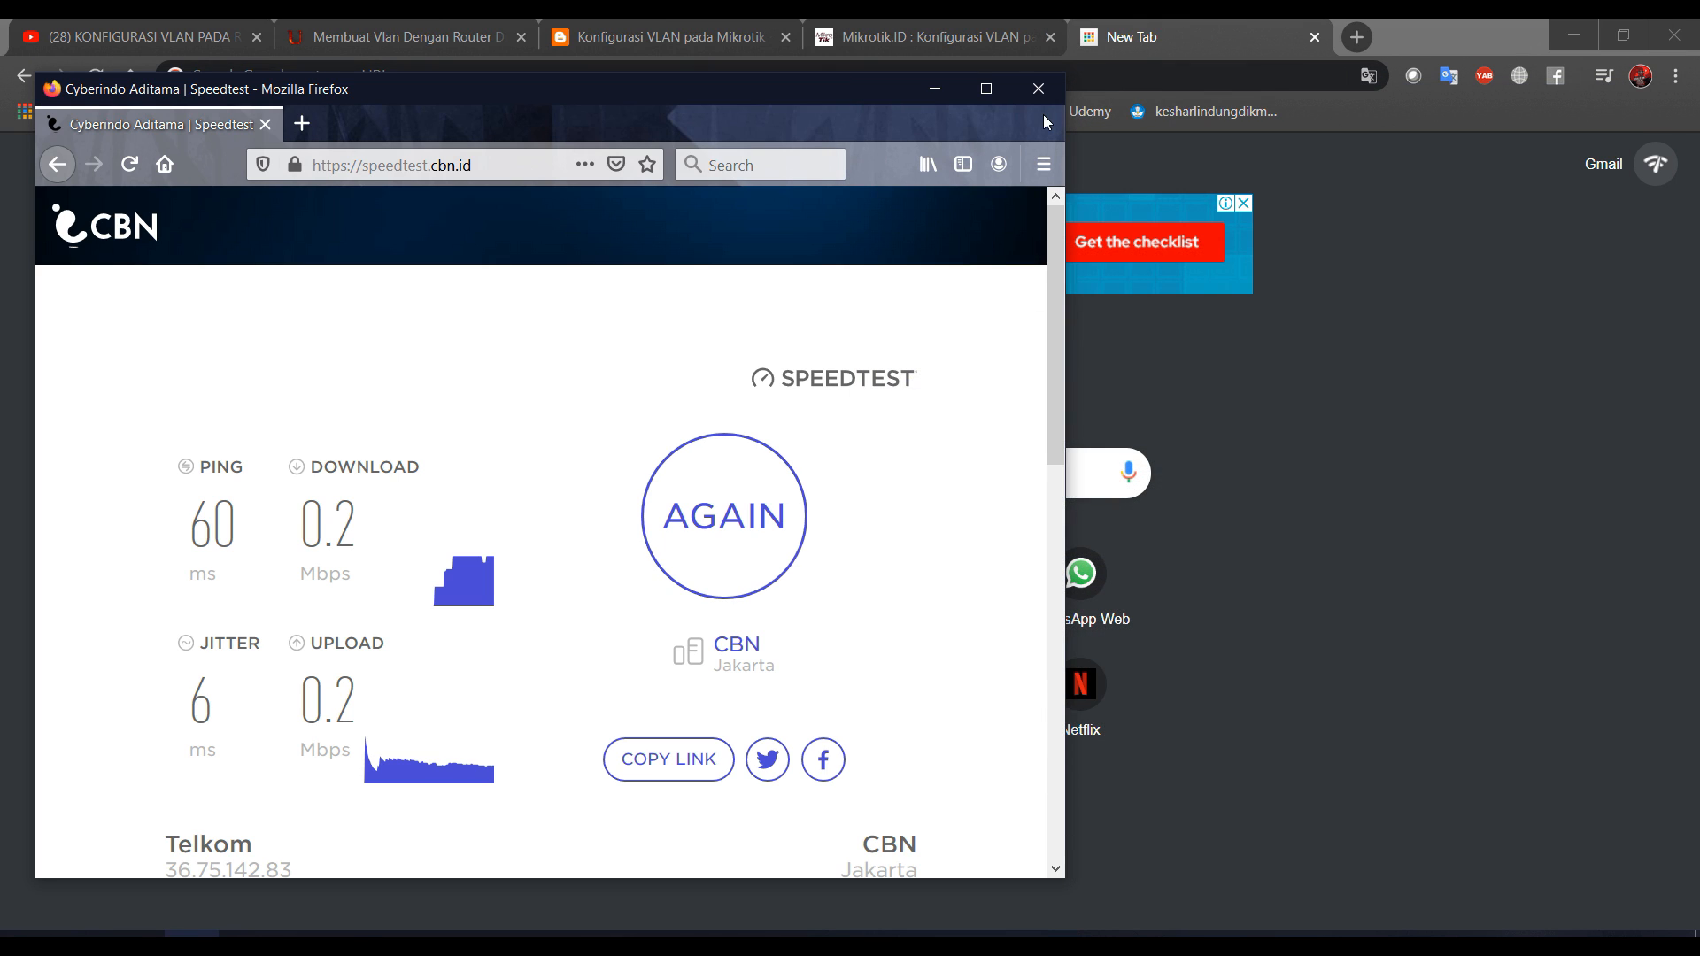
left_click(984, 88)
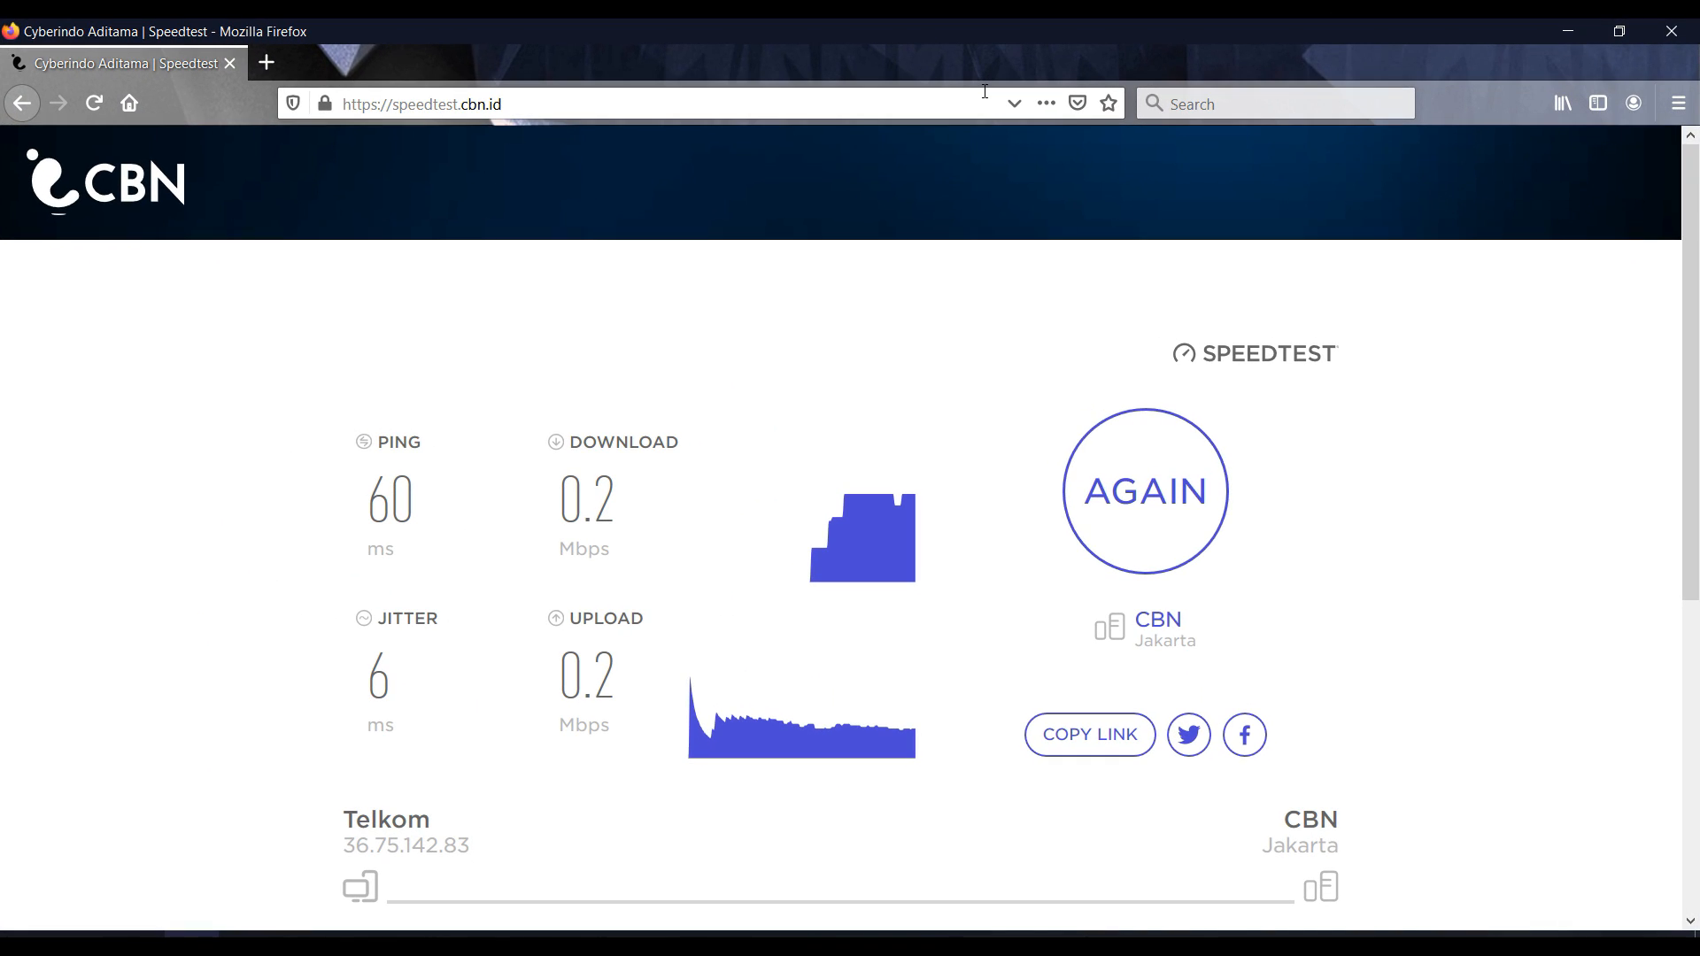